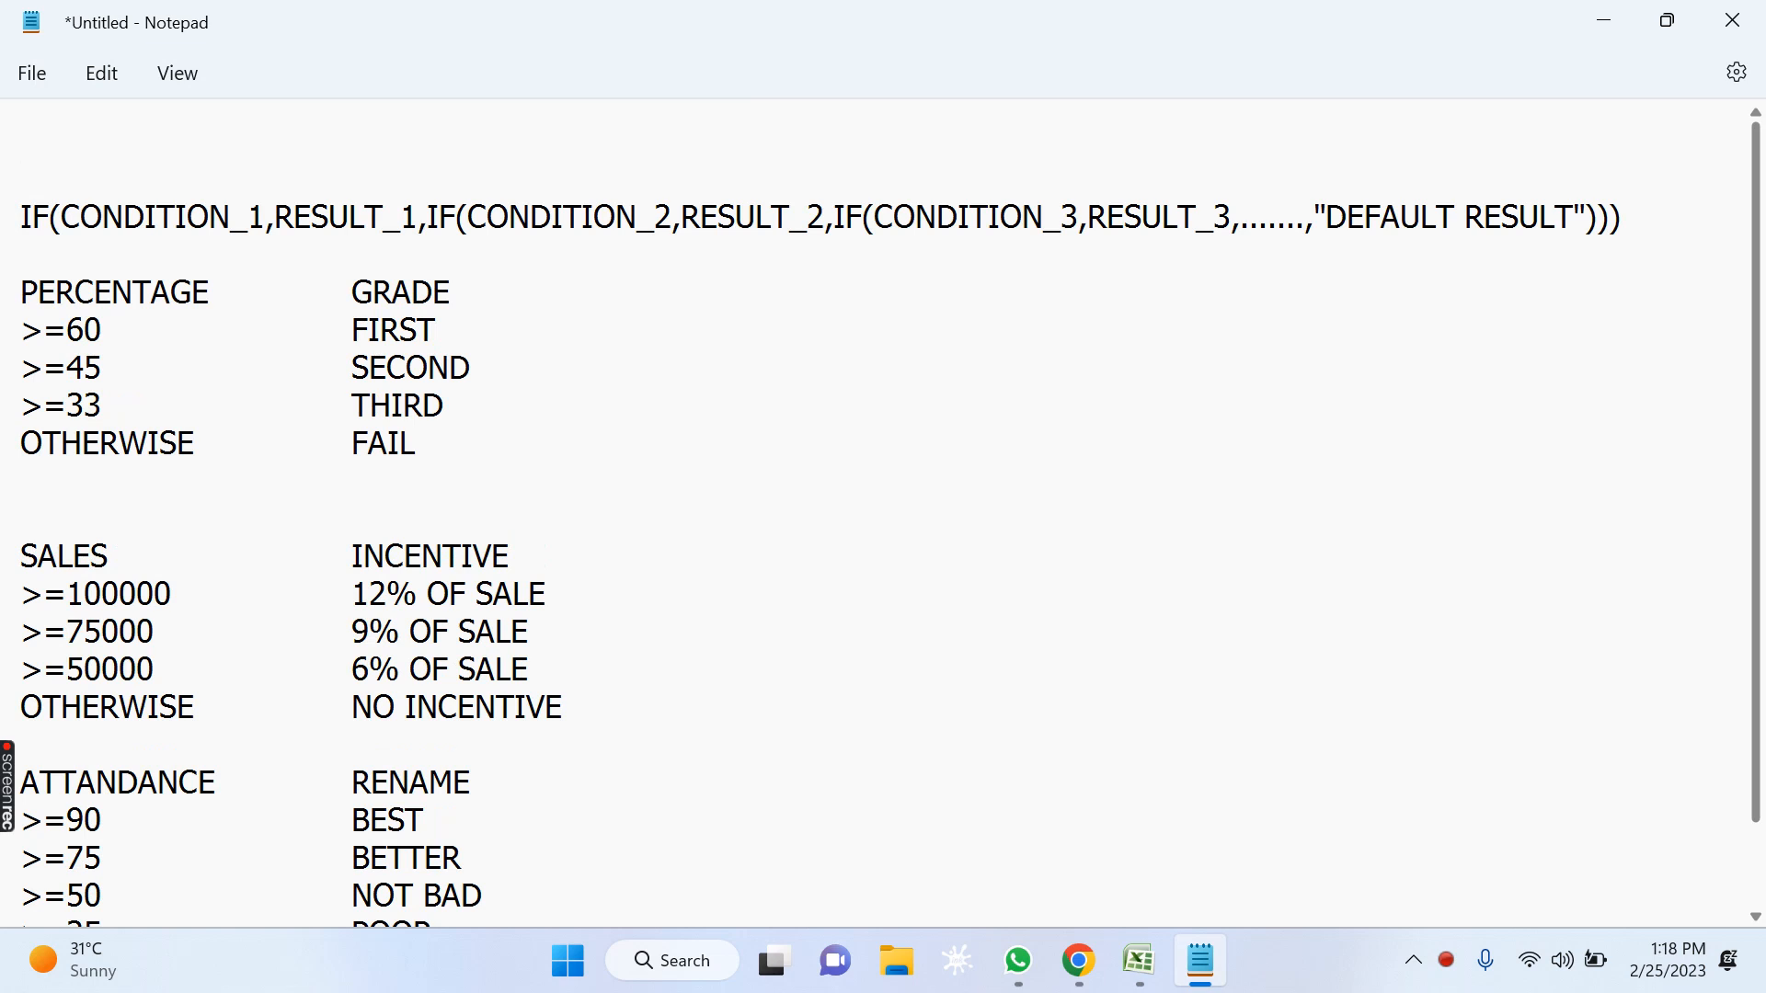
Begin an introductory sentence above the IF syntax line with "JAB HAM COMPUTER SE YA EXCEL SE KOI KAAM CONDITION".
type("JAB HAM ")
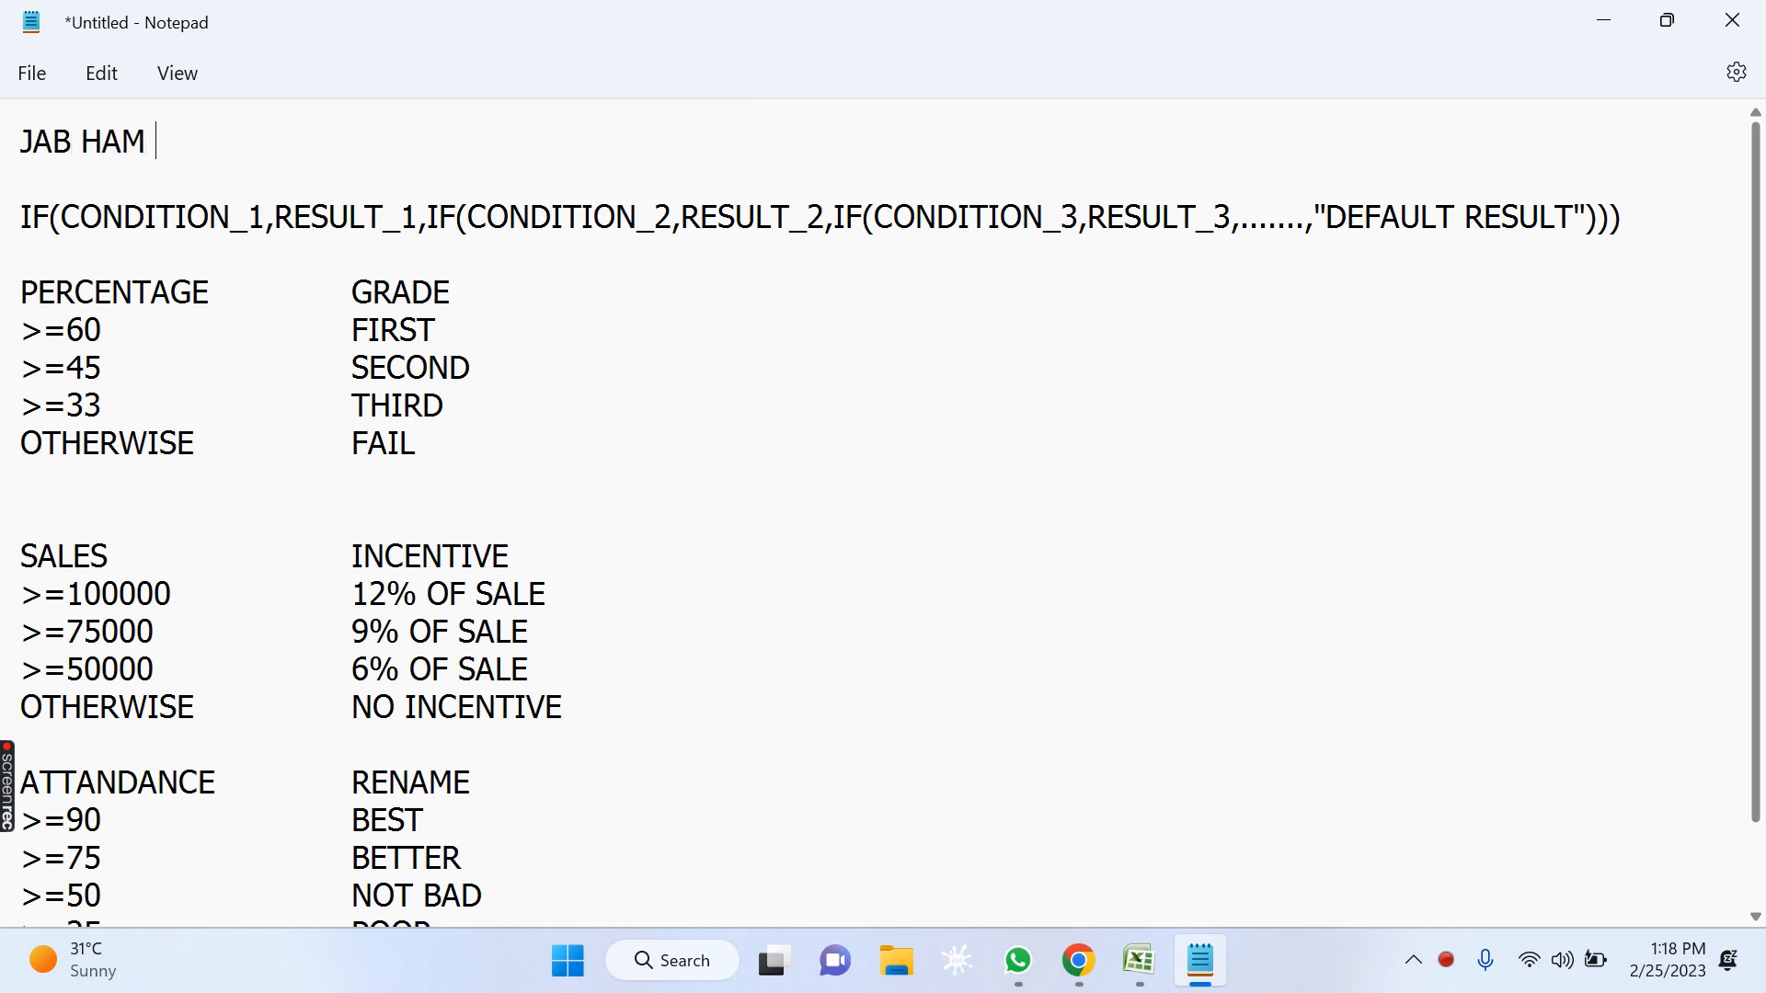
type("COMPUTER SE ")
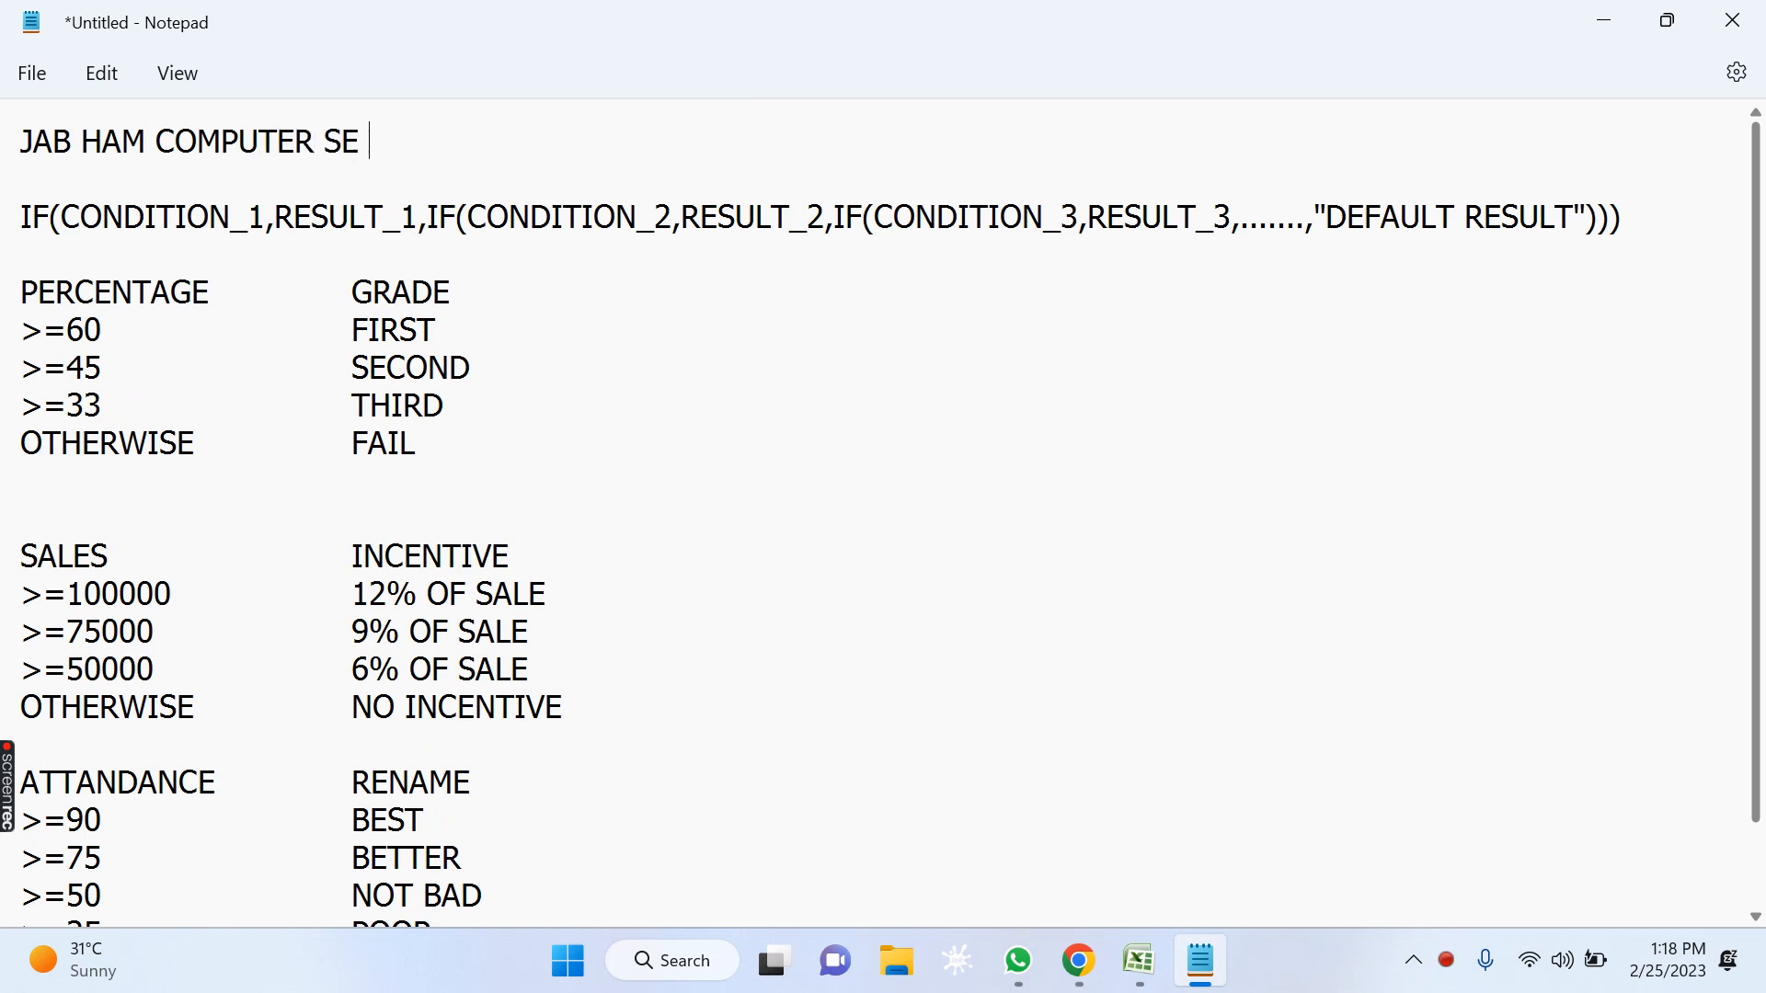
type("YA EXCEL SE CO")
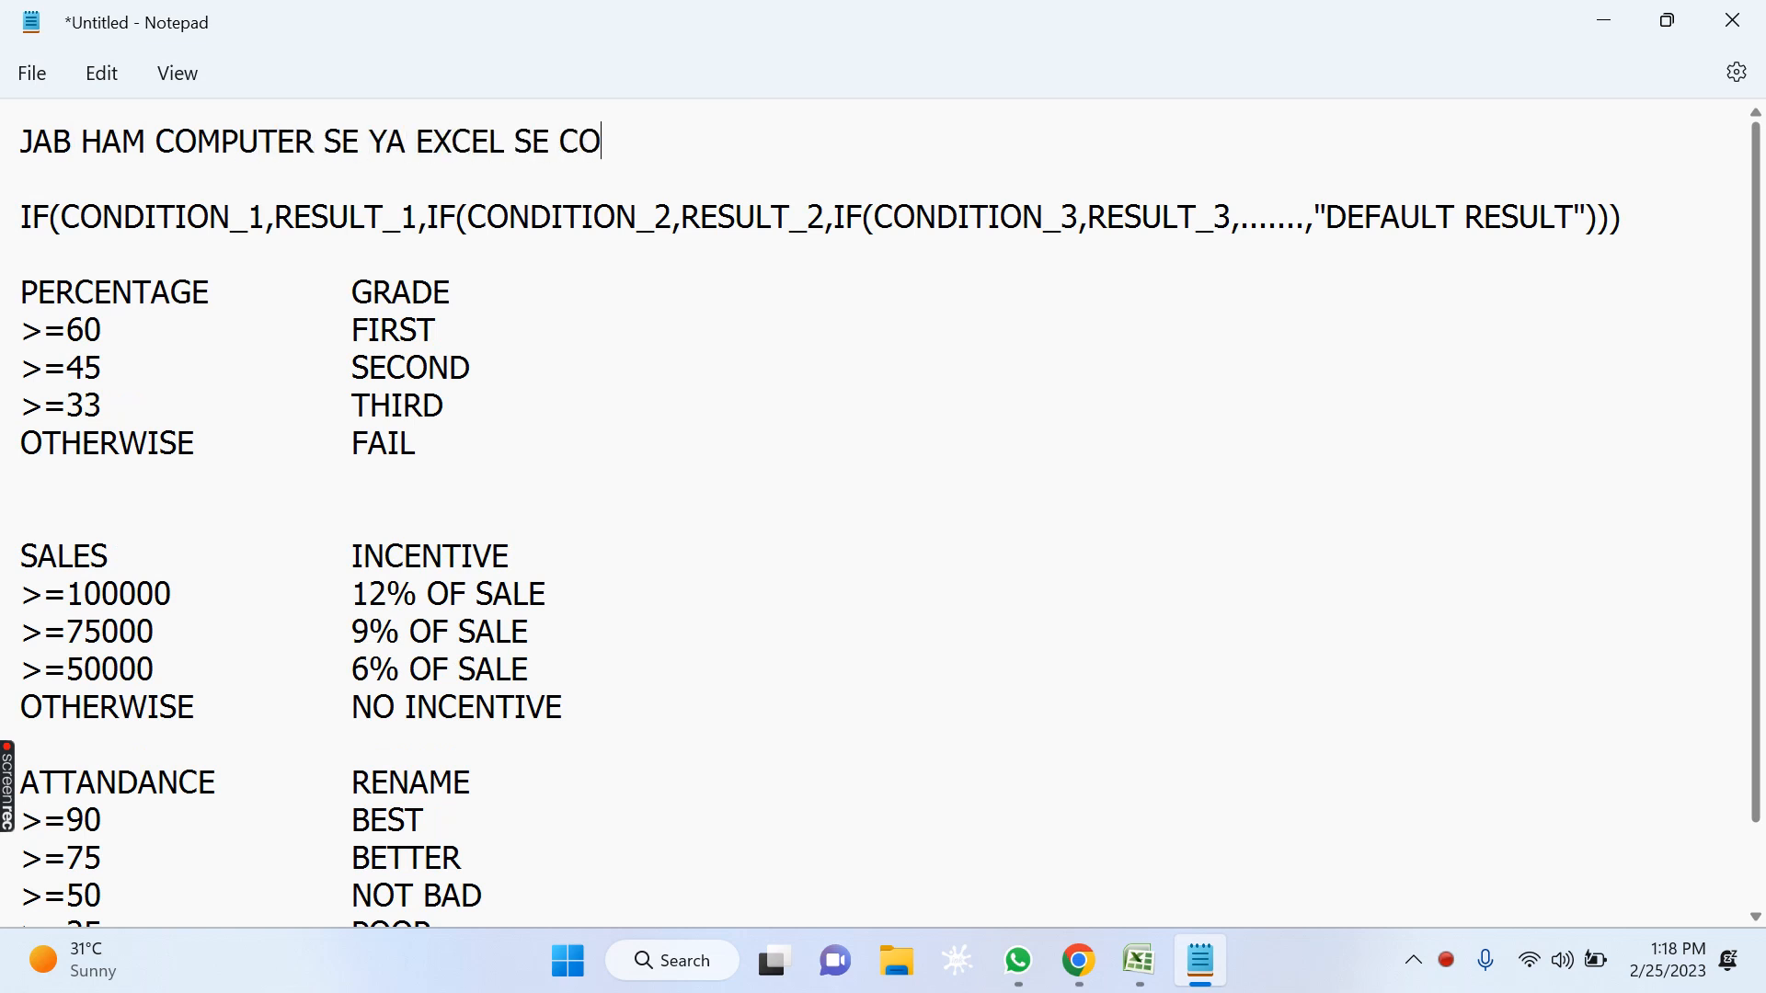
key("BackSpace")
key("BackSpace")
type("O")
key("BackSpace")
type("KOI KAAM CONDI")
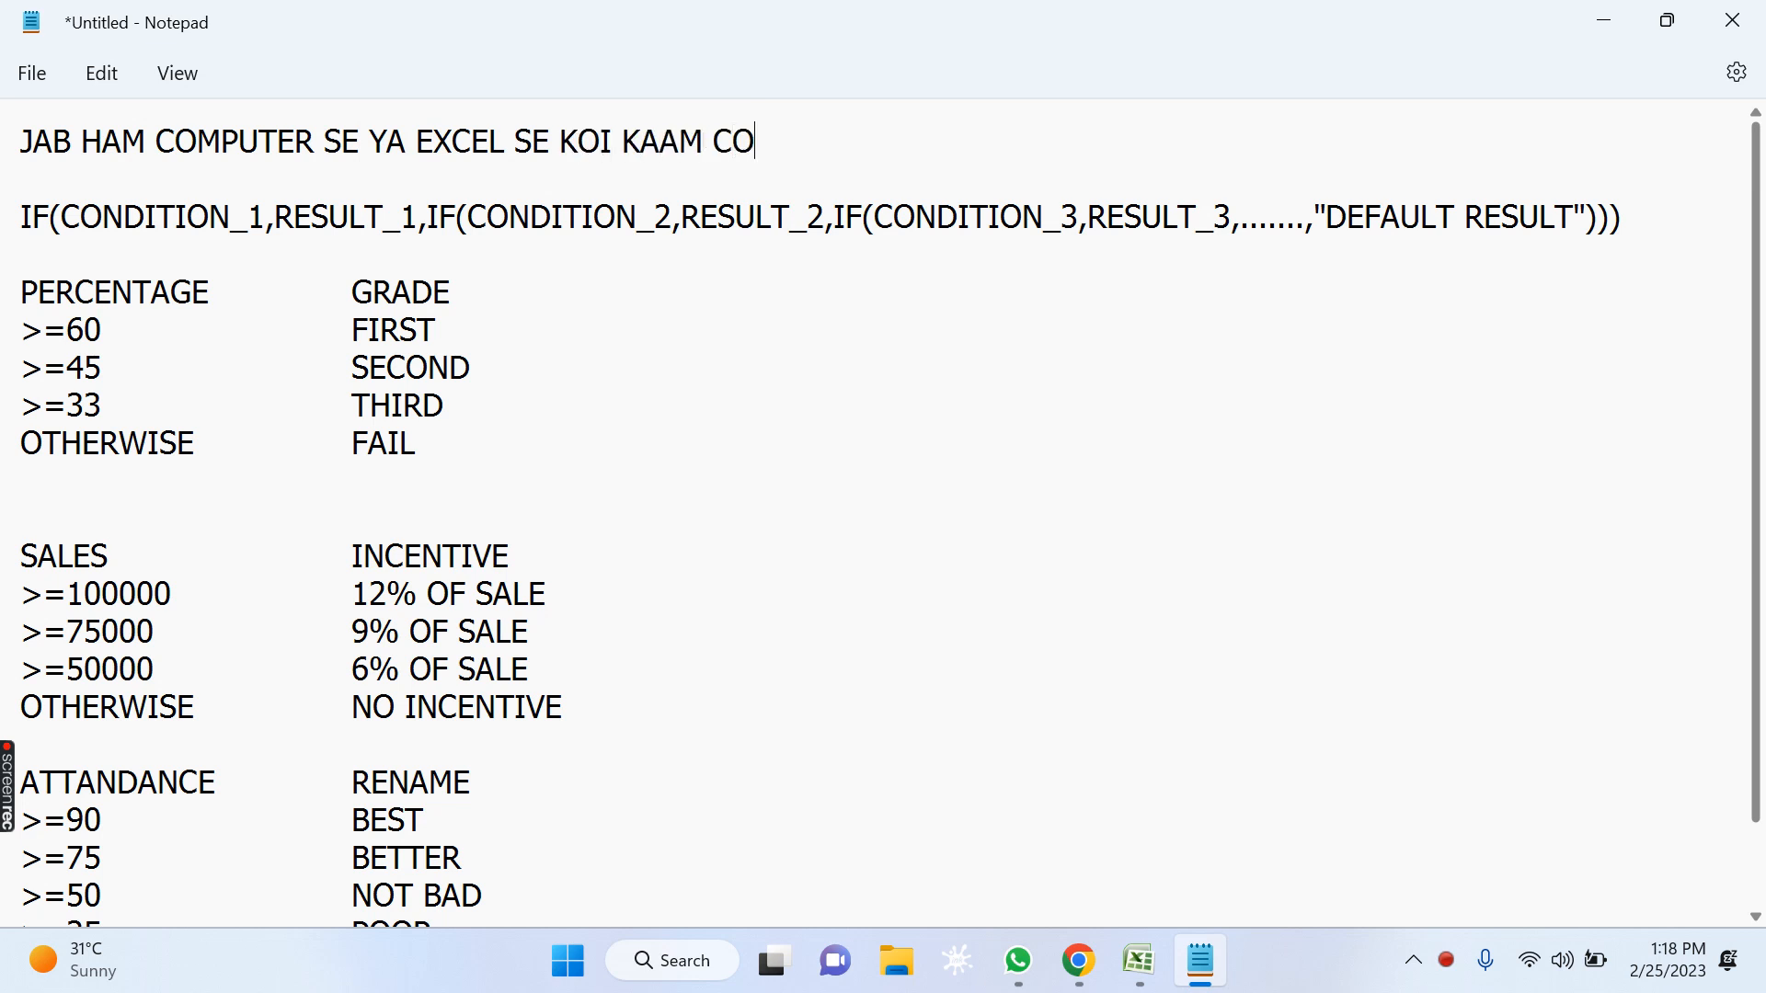
type("TION")
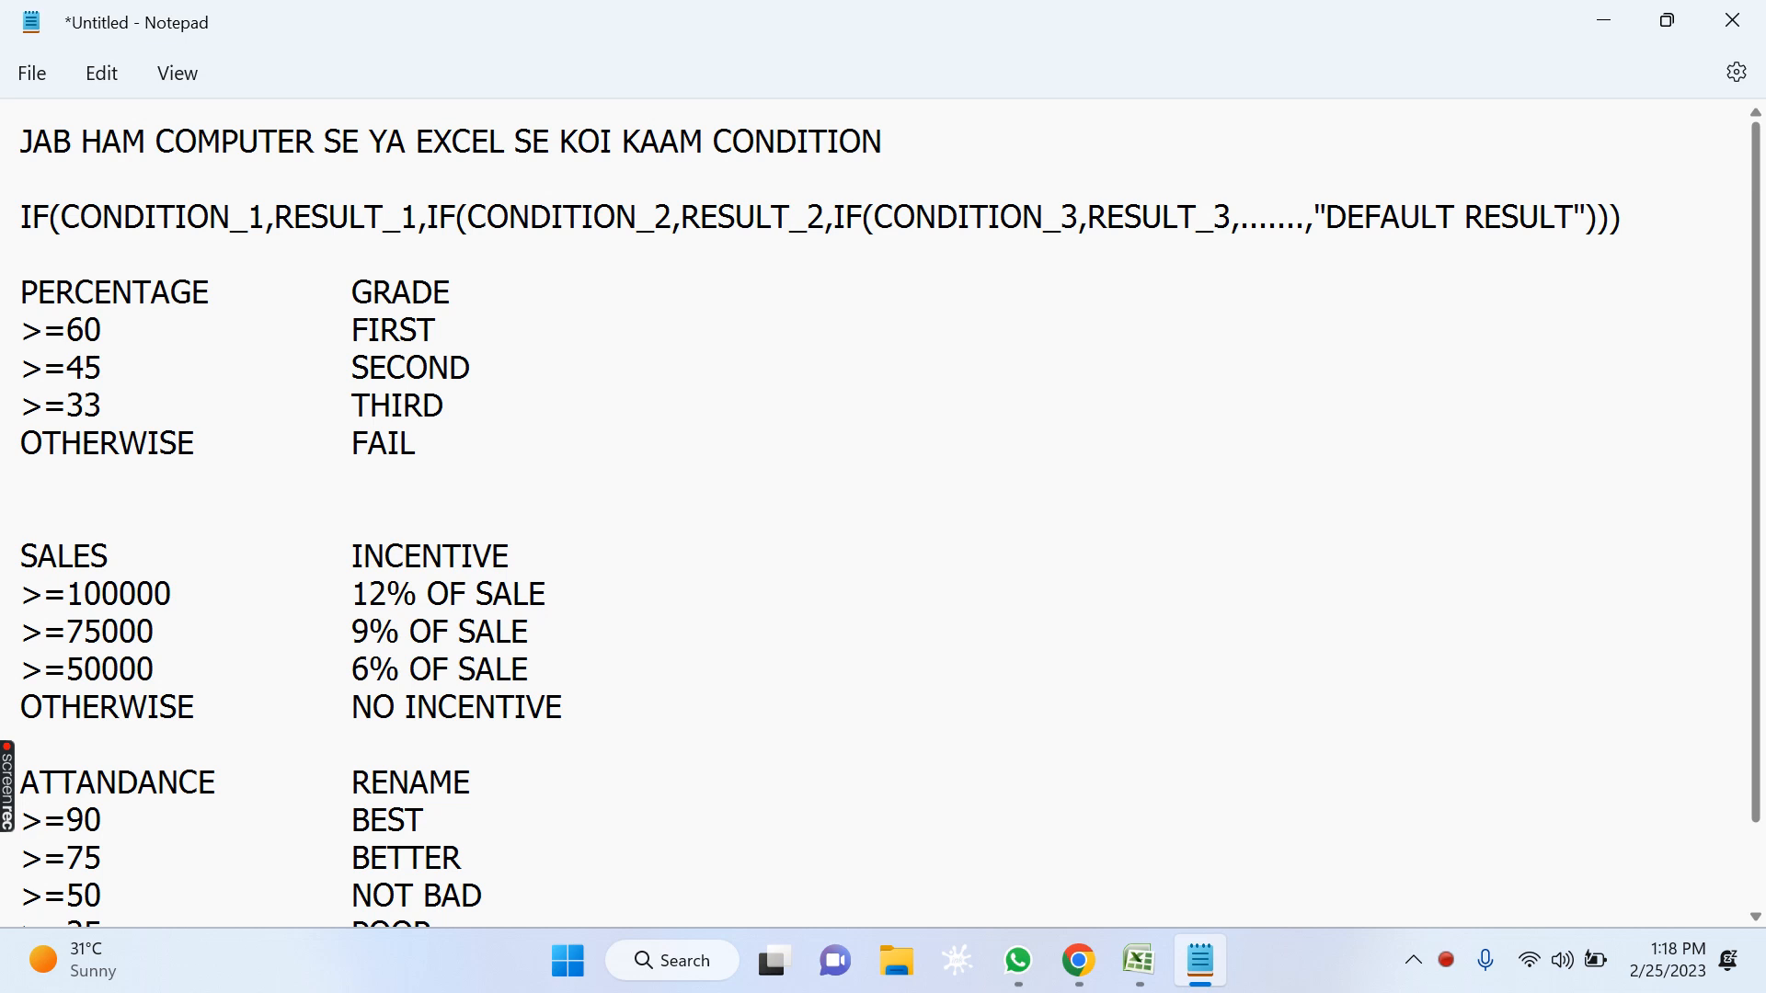
type(" KE HISAB KA")
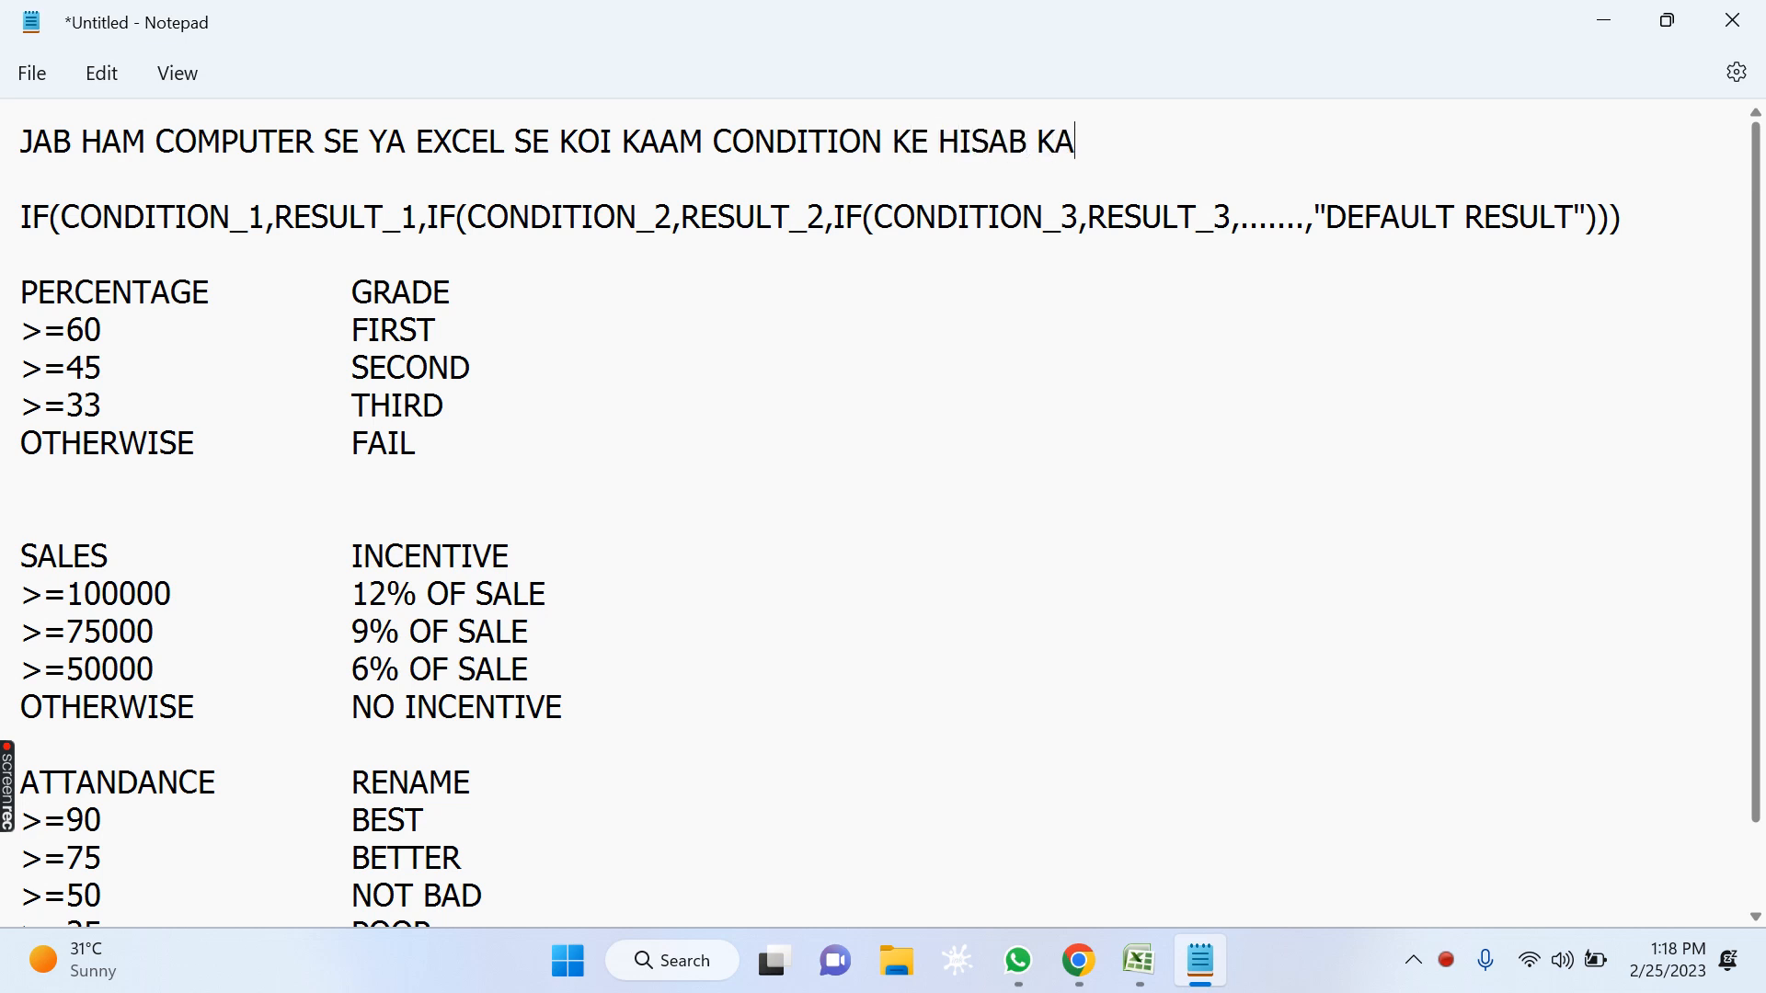
type("RWANA ")
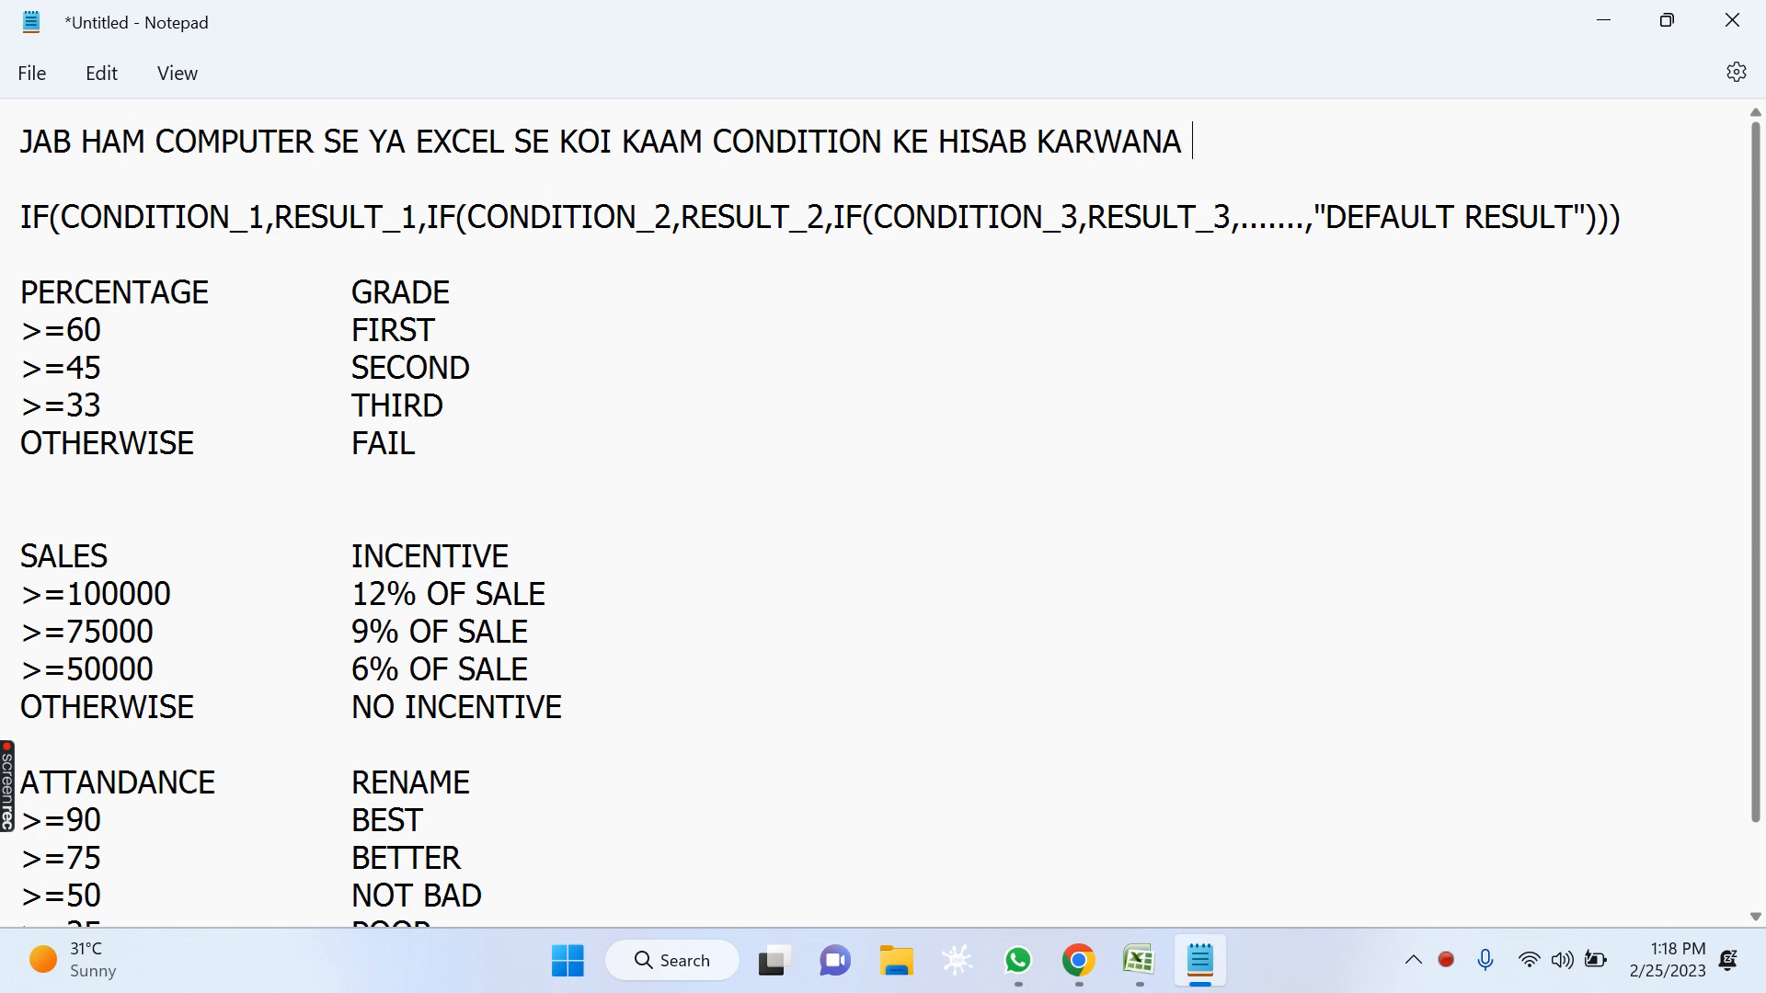
type("CHAHETE HAI ")
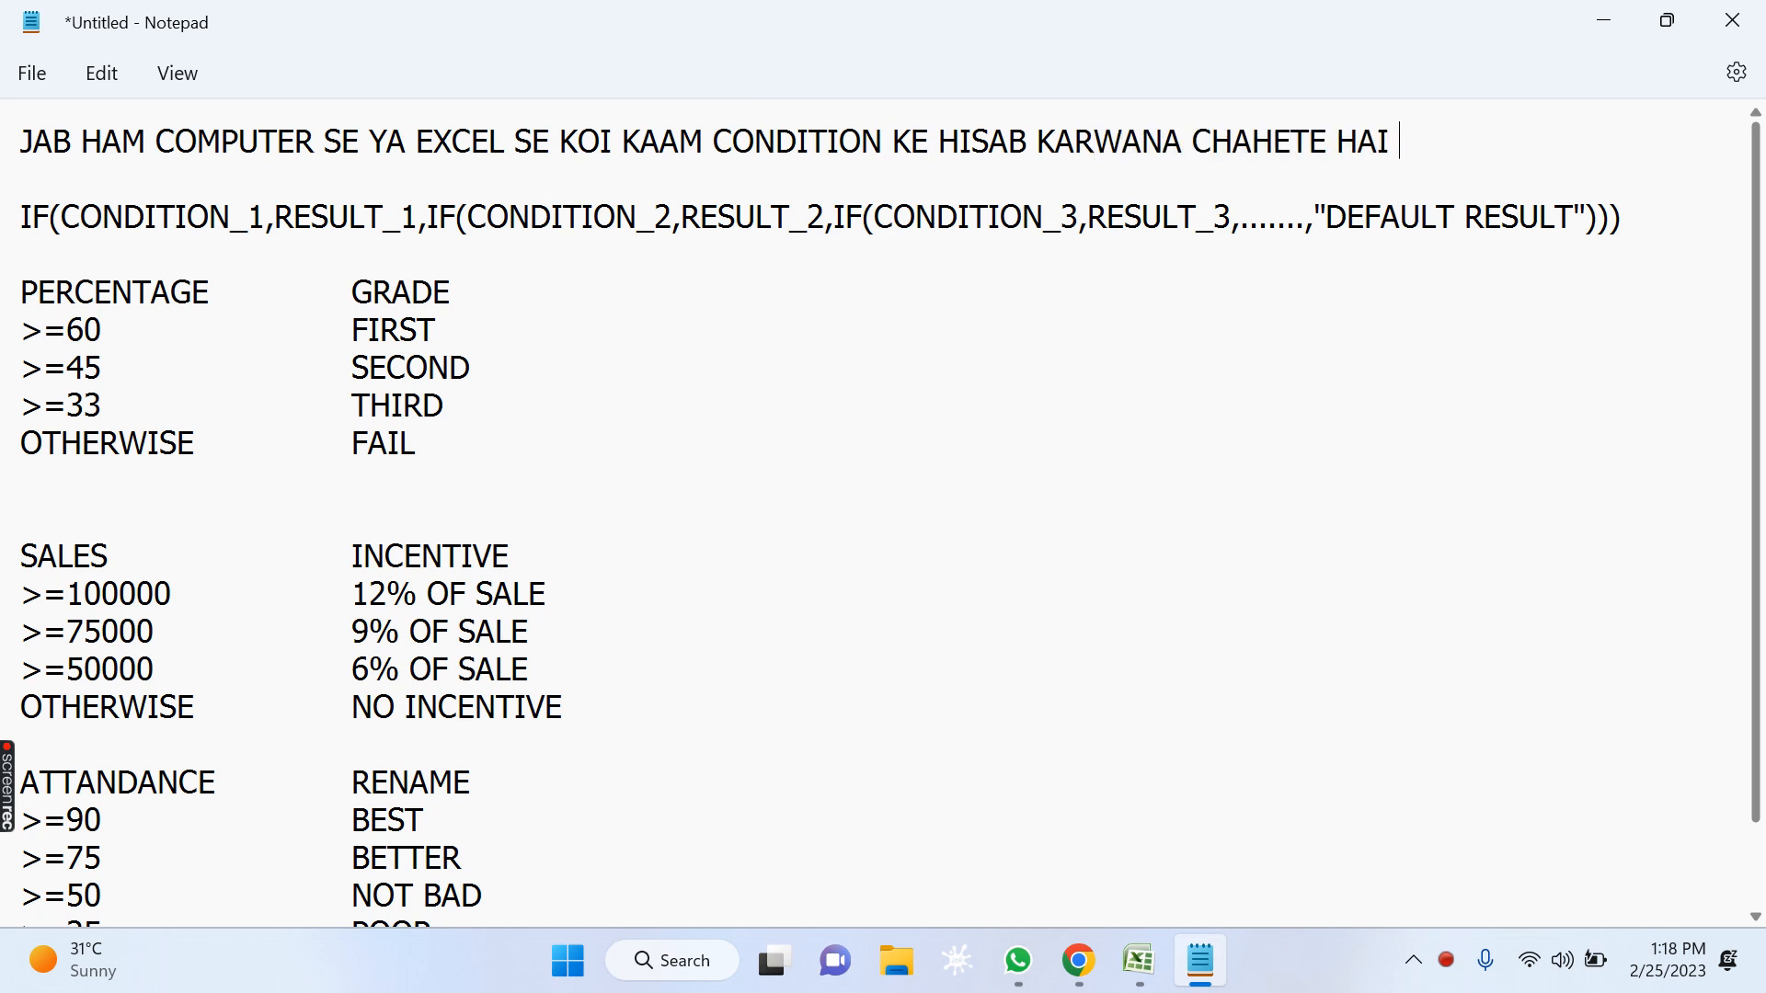
type("TO HAM ")
type("IF CO")
Complete the introductory sentence with "KE HISAB KARWANA CHAHETE HAI TO HAM IF FUNCTION KA USE KARTE HAI.".
key("BackSpace")
key("BackSpace")
type("F")
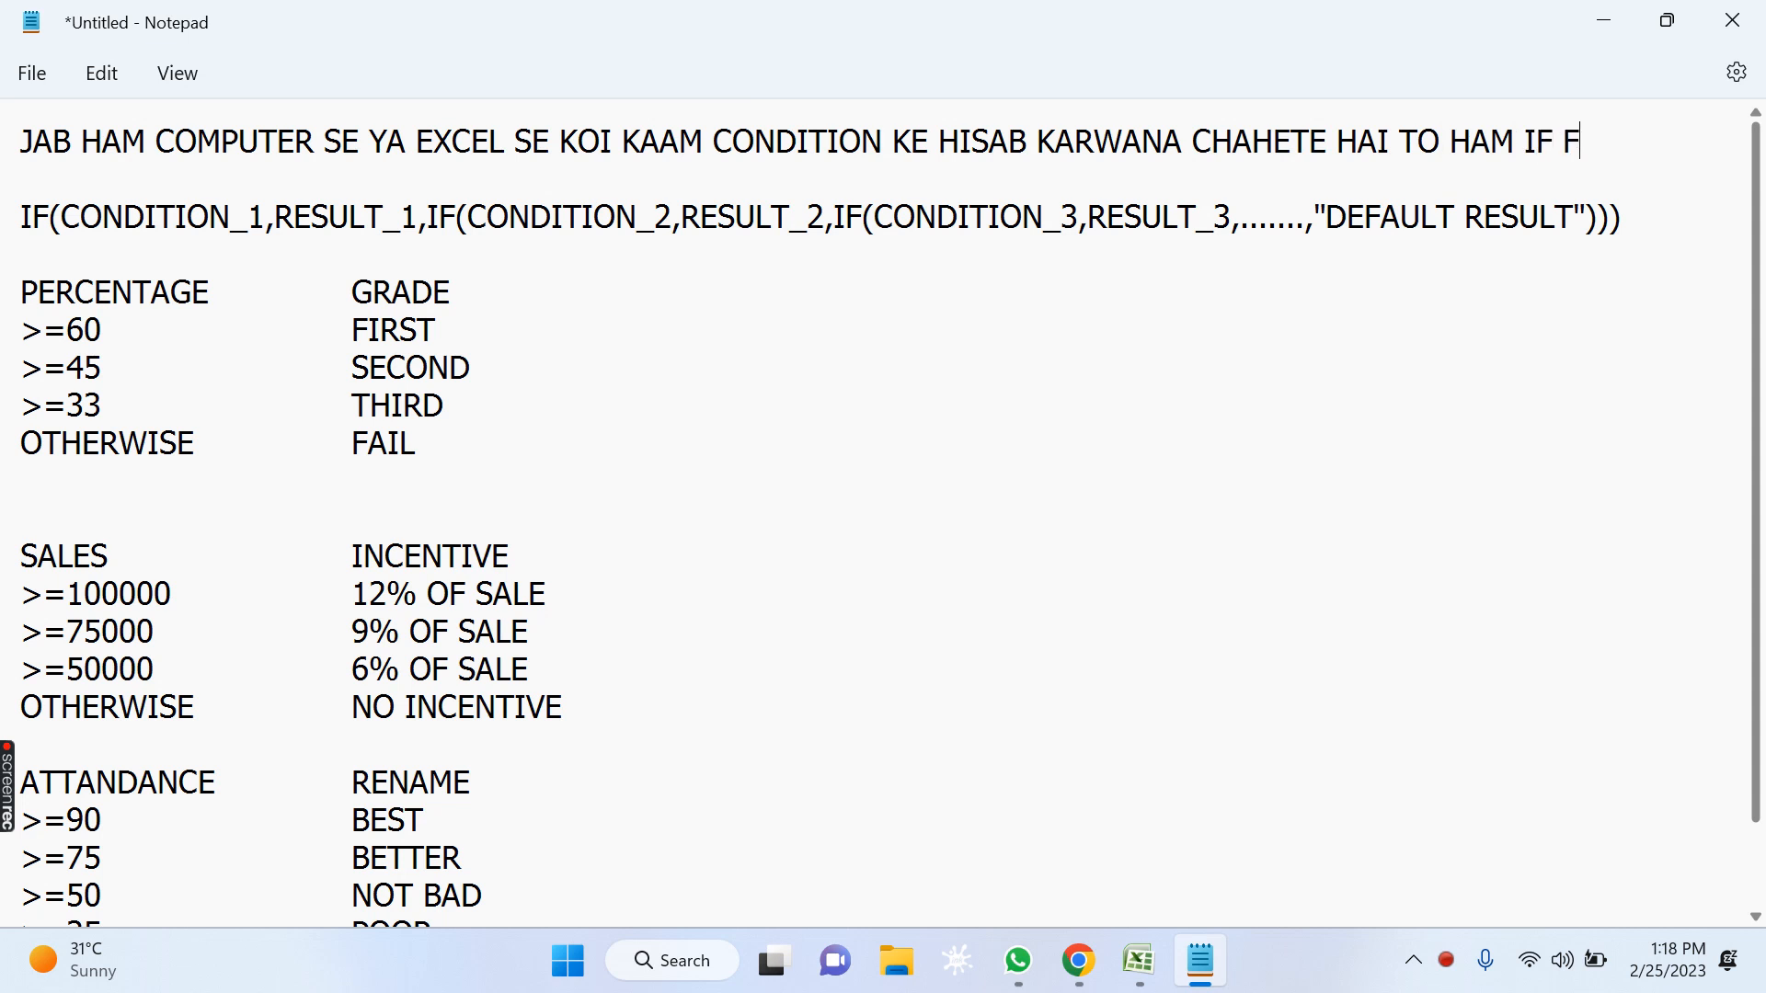
type("UNCTION")
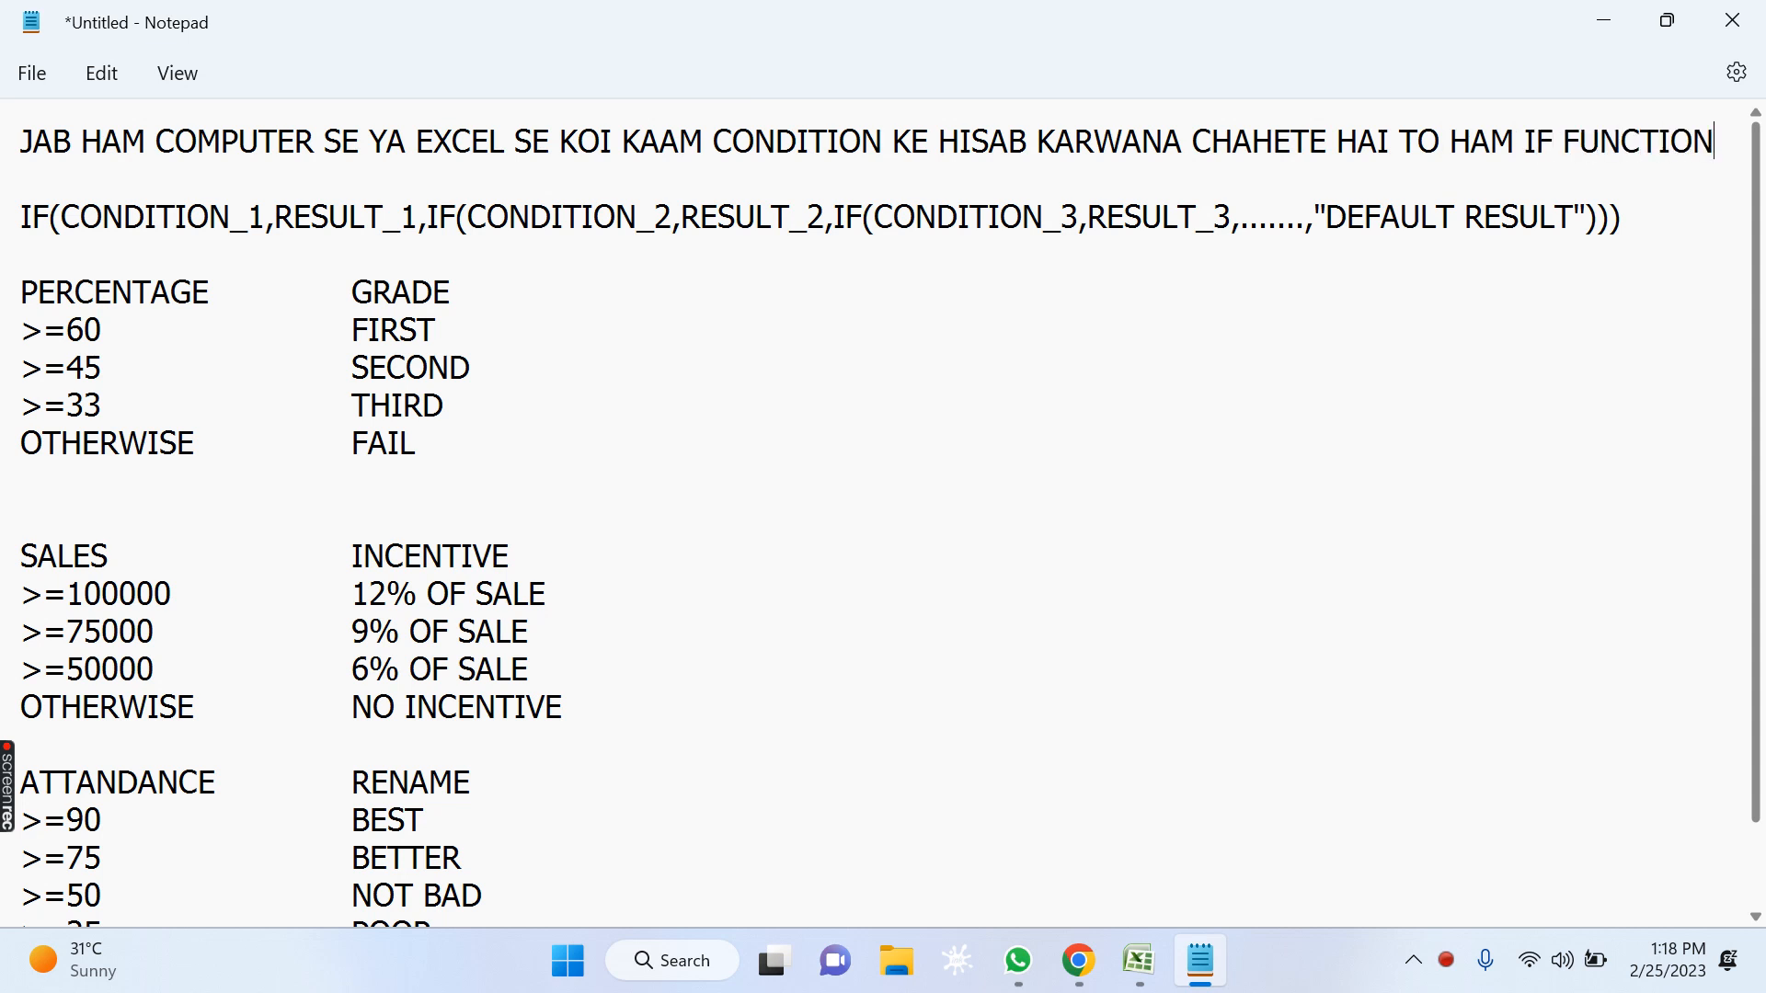
type(" KA U")
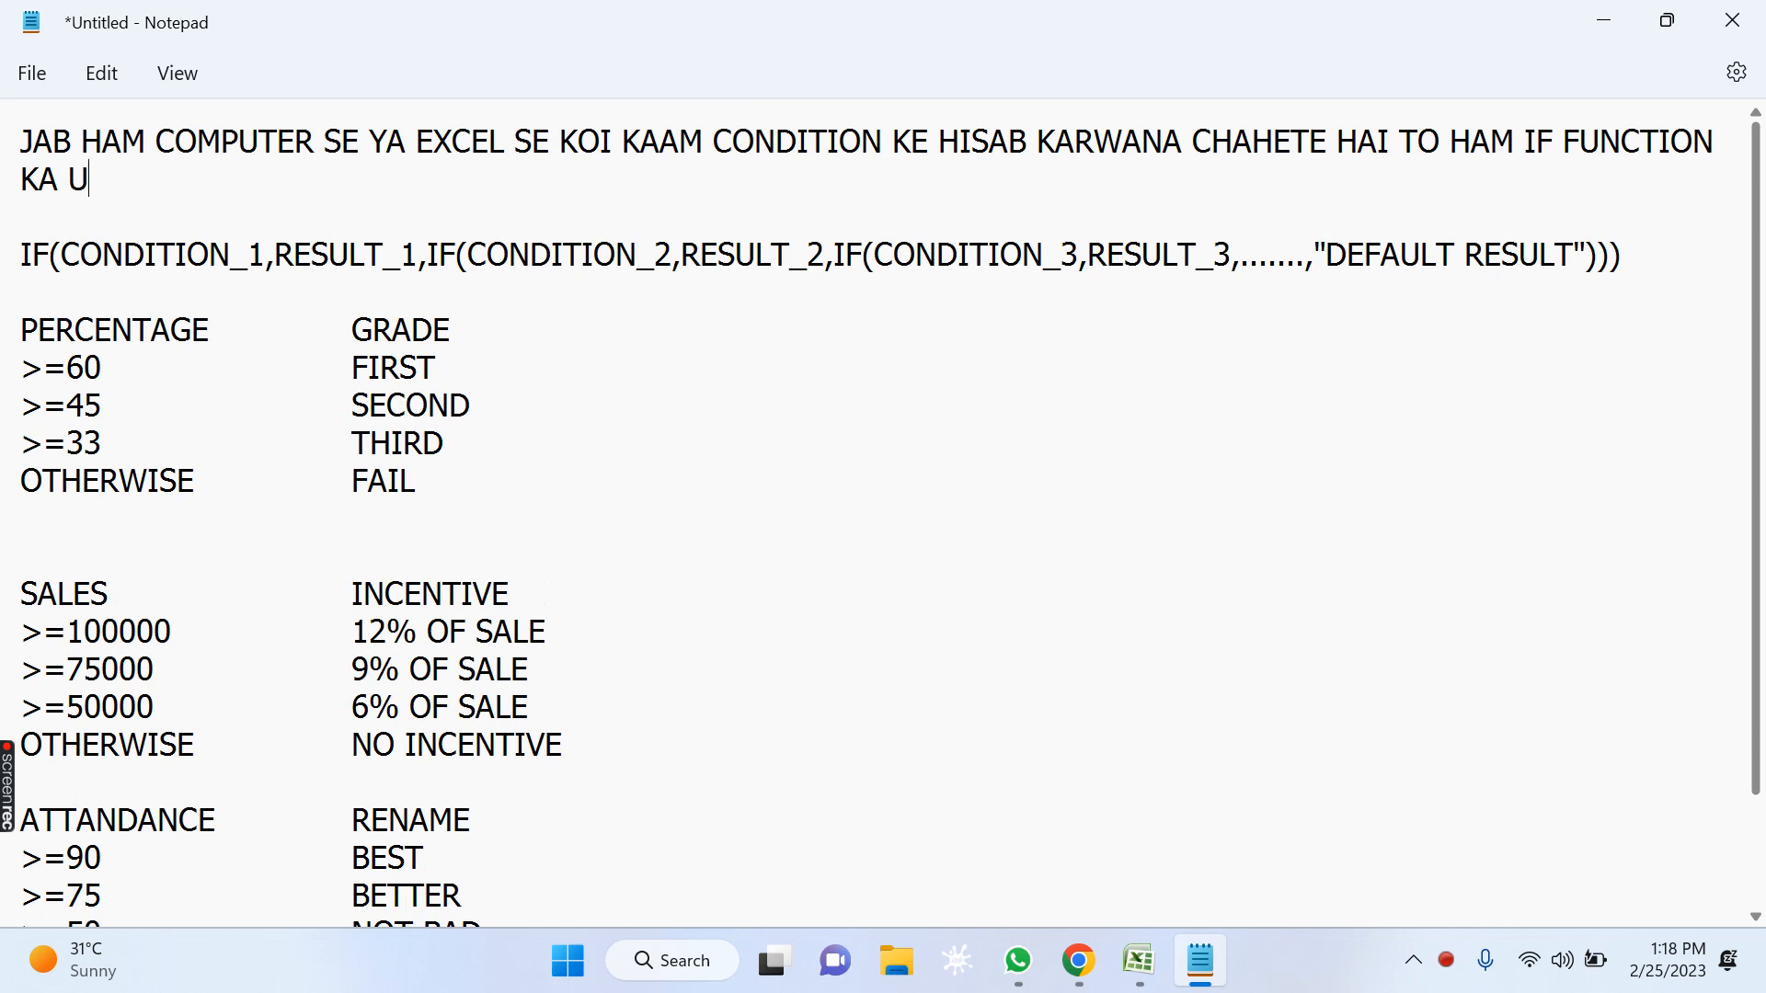
type("SE KARTE HAI.")
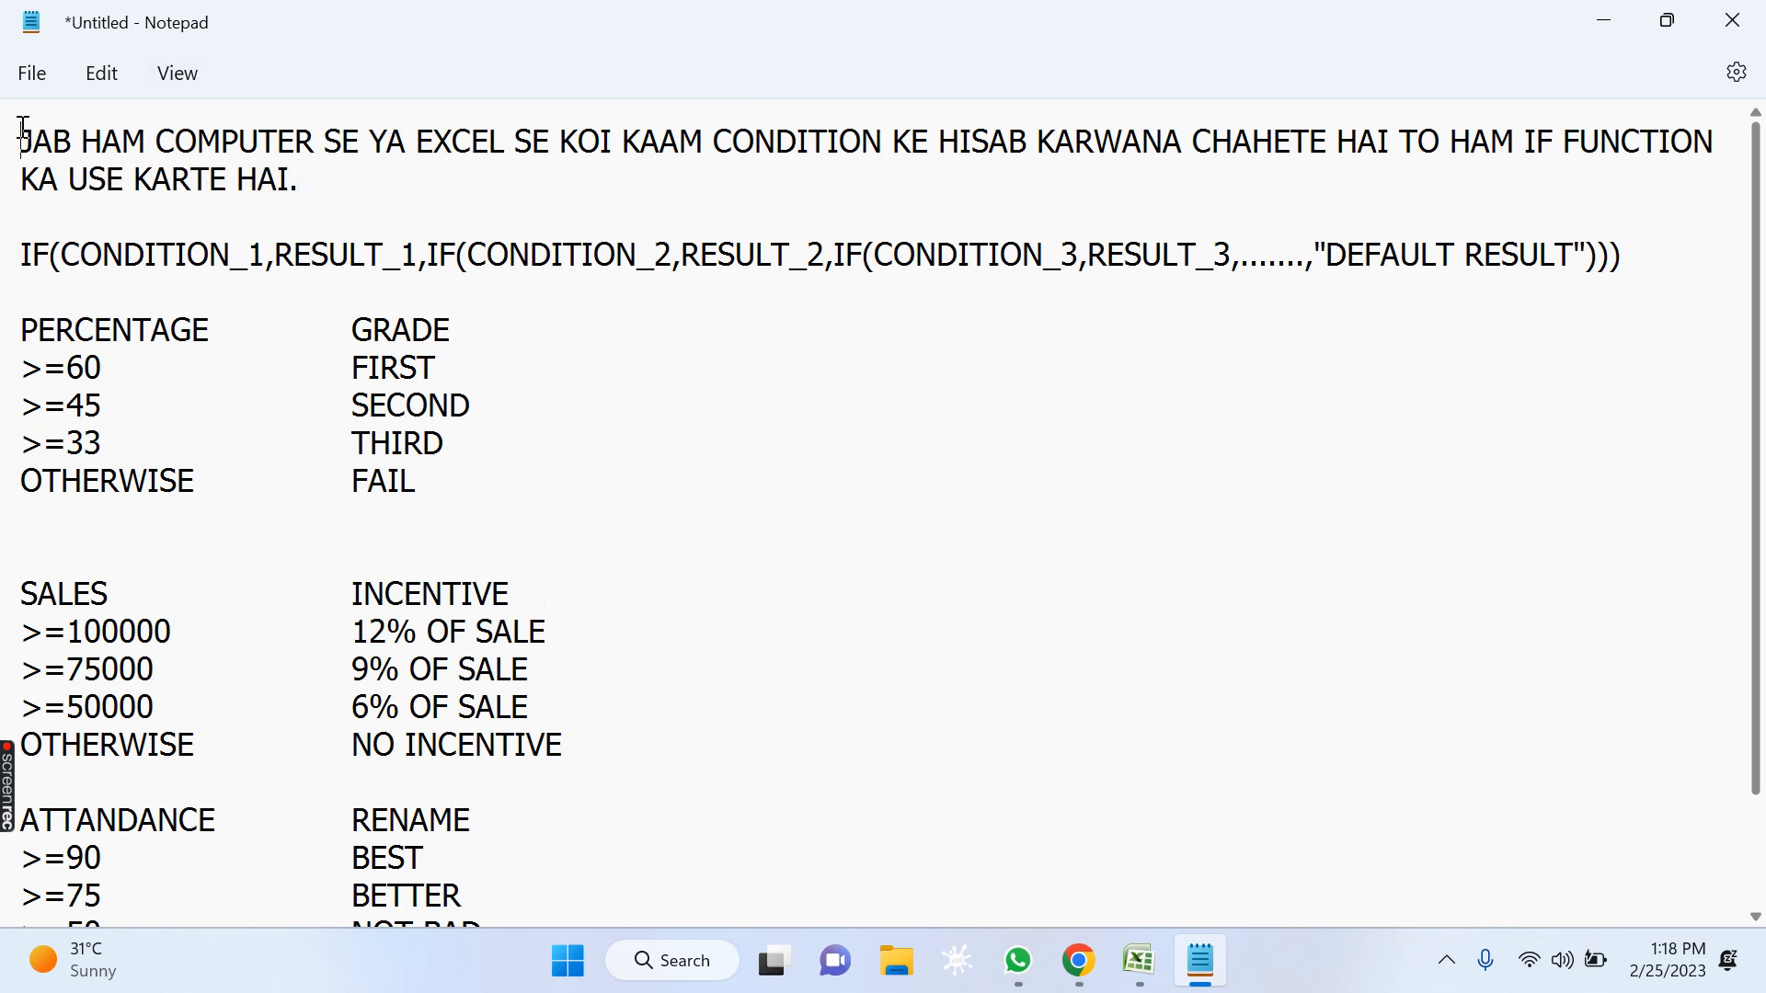
Replace the word HISAB in the introductory sentence with ACCORDING.
left_click(259, 141)
left_click(452, 143)
left_click(803, 186)
left_click_drag(939, 144, 1026, 149)
type("AC")
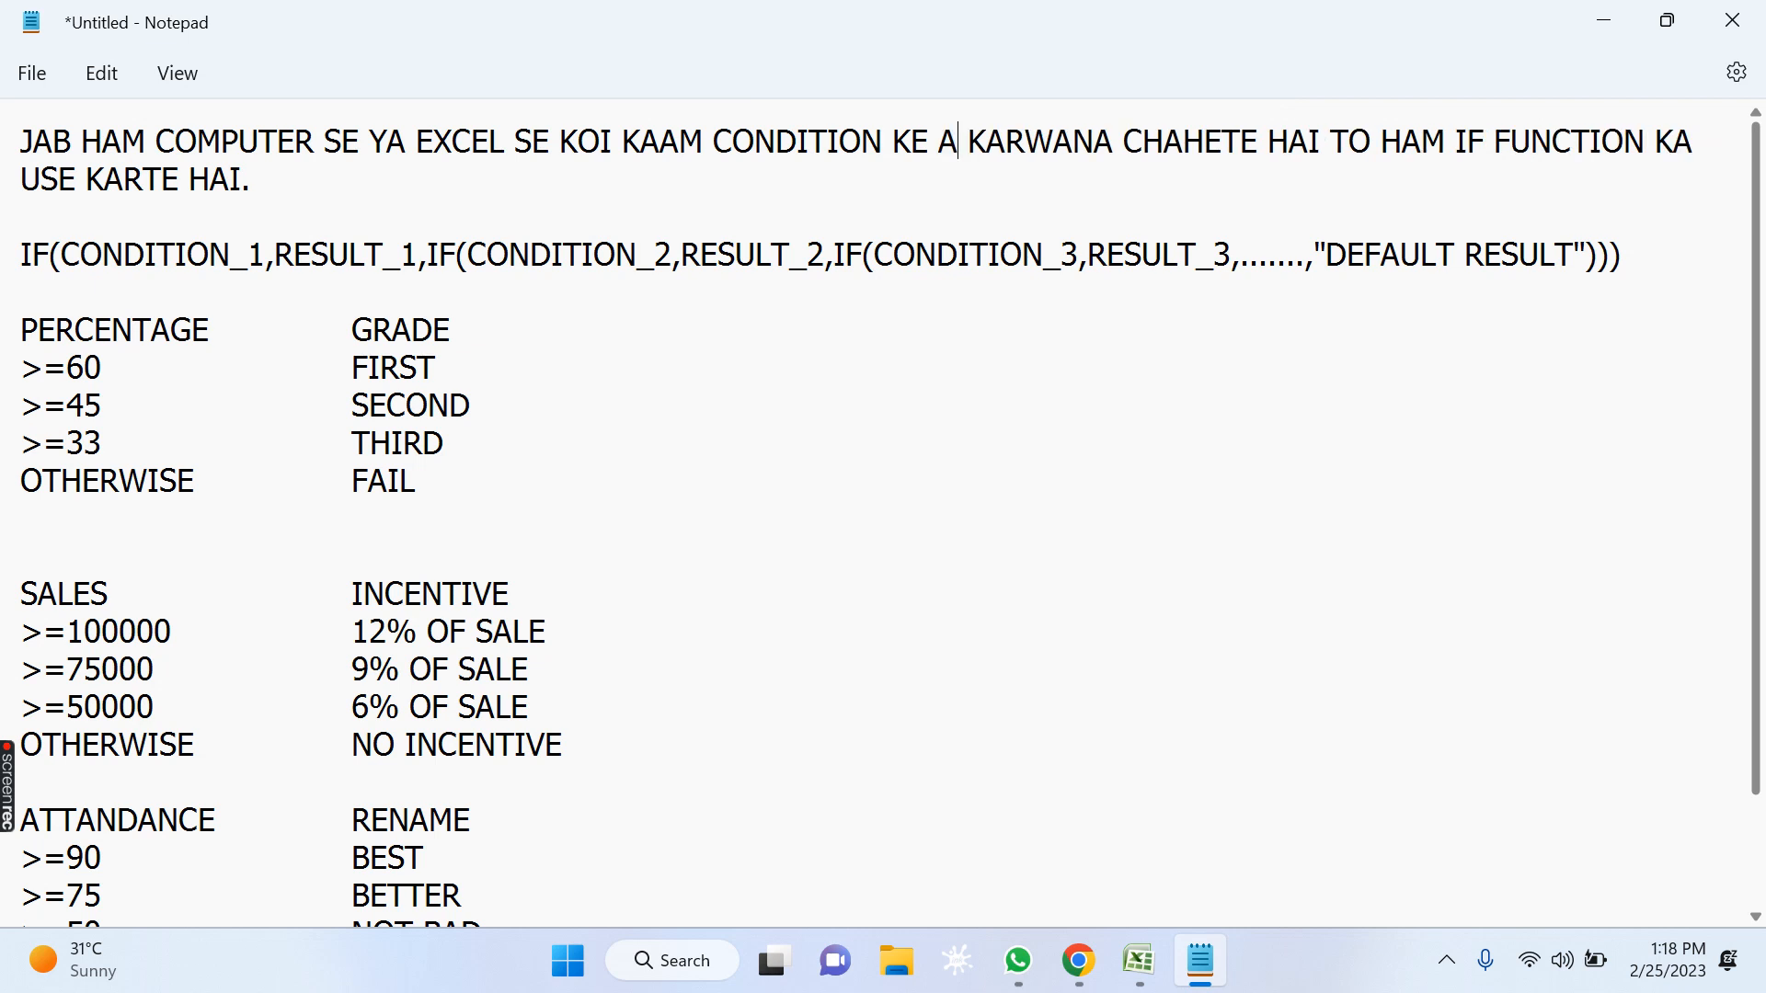
type("CORDING")
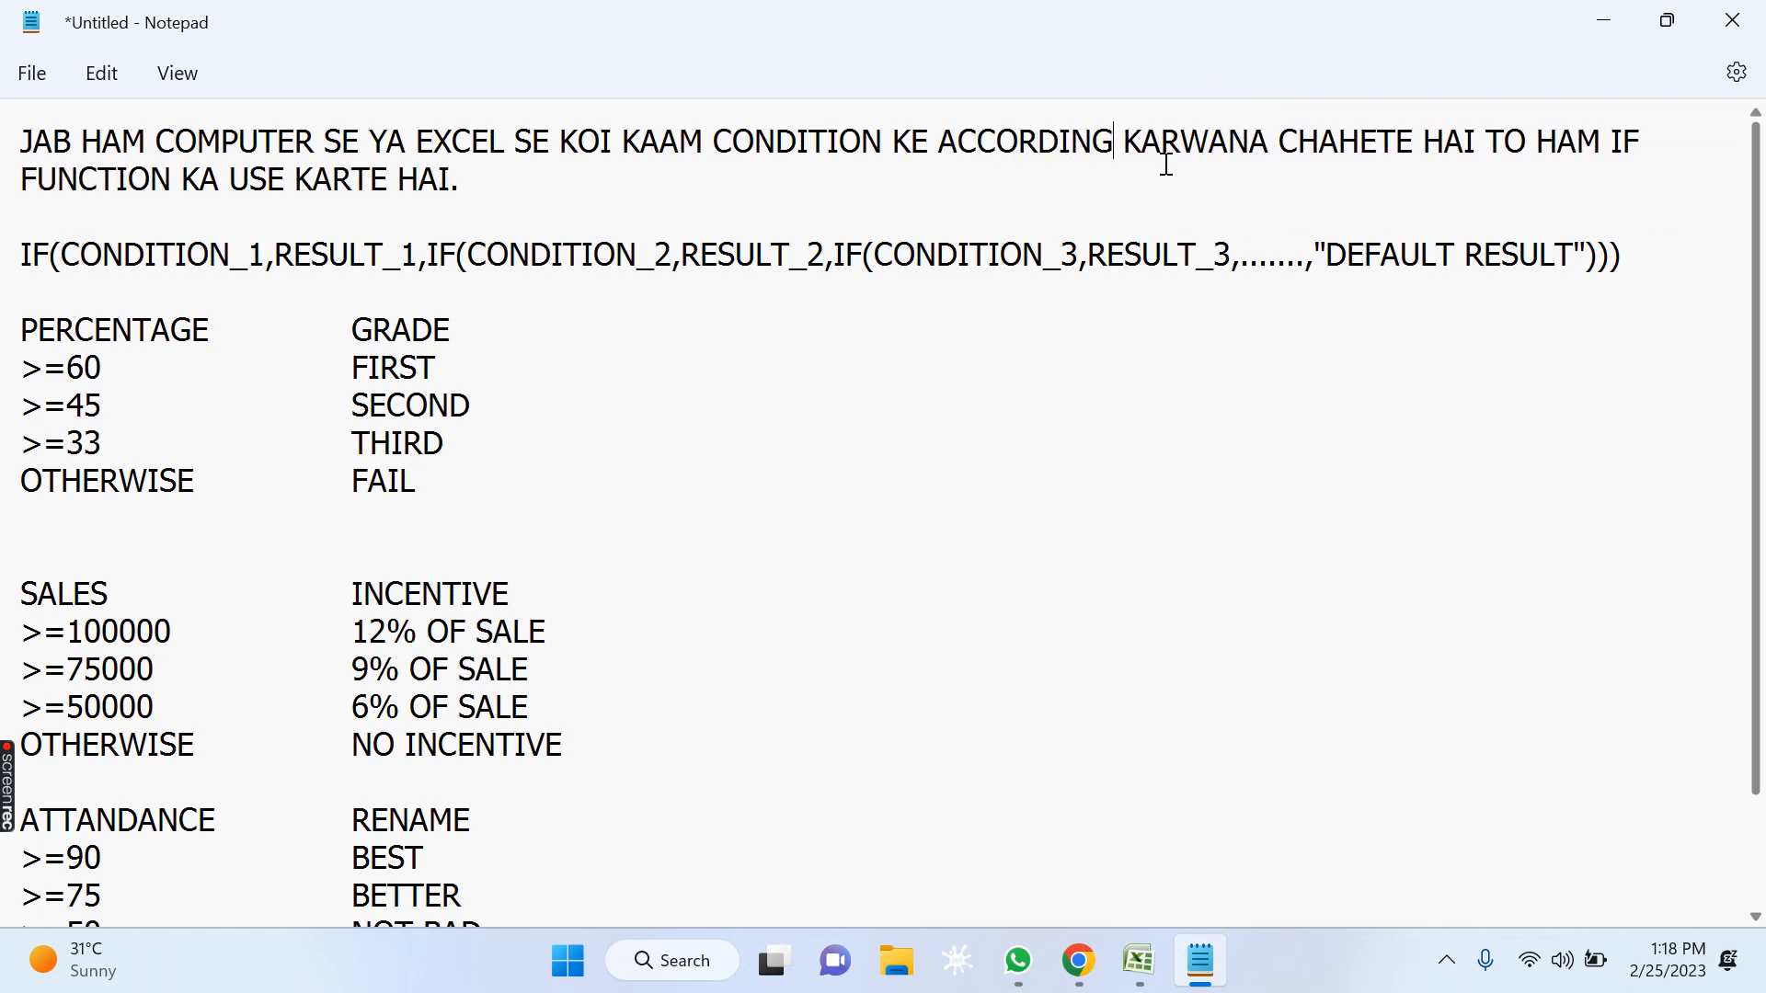
Read through the introductory sentence about using the IF function for condition-based work.
left_click(658, 143)
left_click(1145, 144)
left_click(1360, 154)
left_click(1447, 145)
left_click(1527, 134)
left_click(1626, 160)
left_click_drag(352, 181, 364, 181)
left_click(493, 189)
left_click_drag(564, 217, 10, 78)
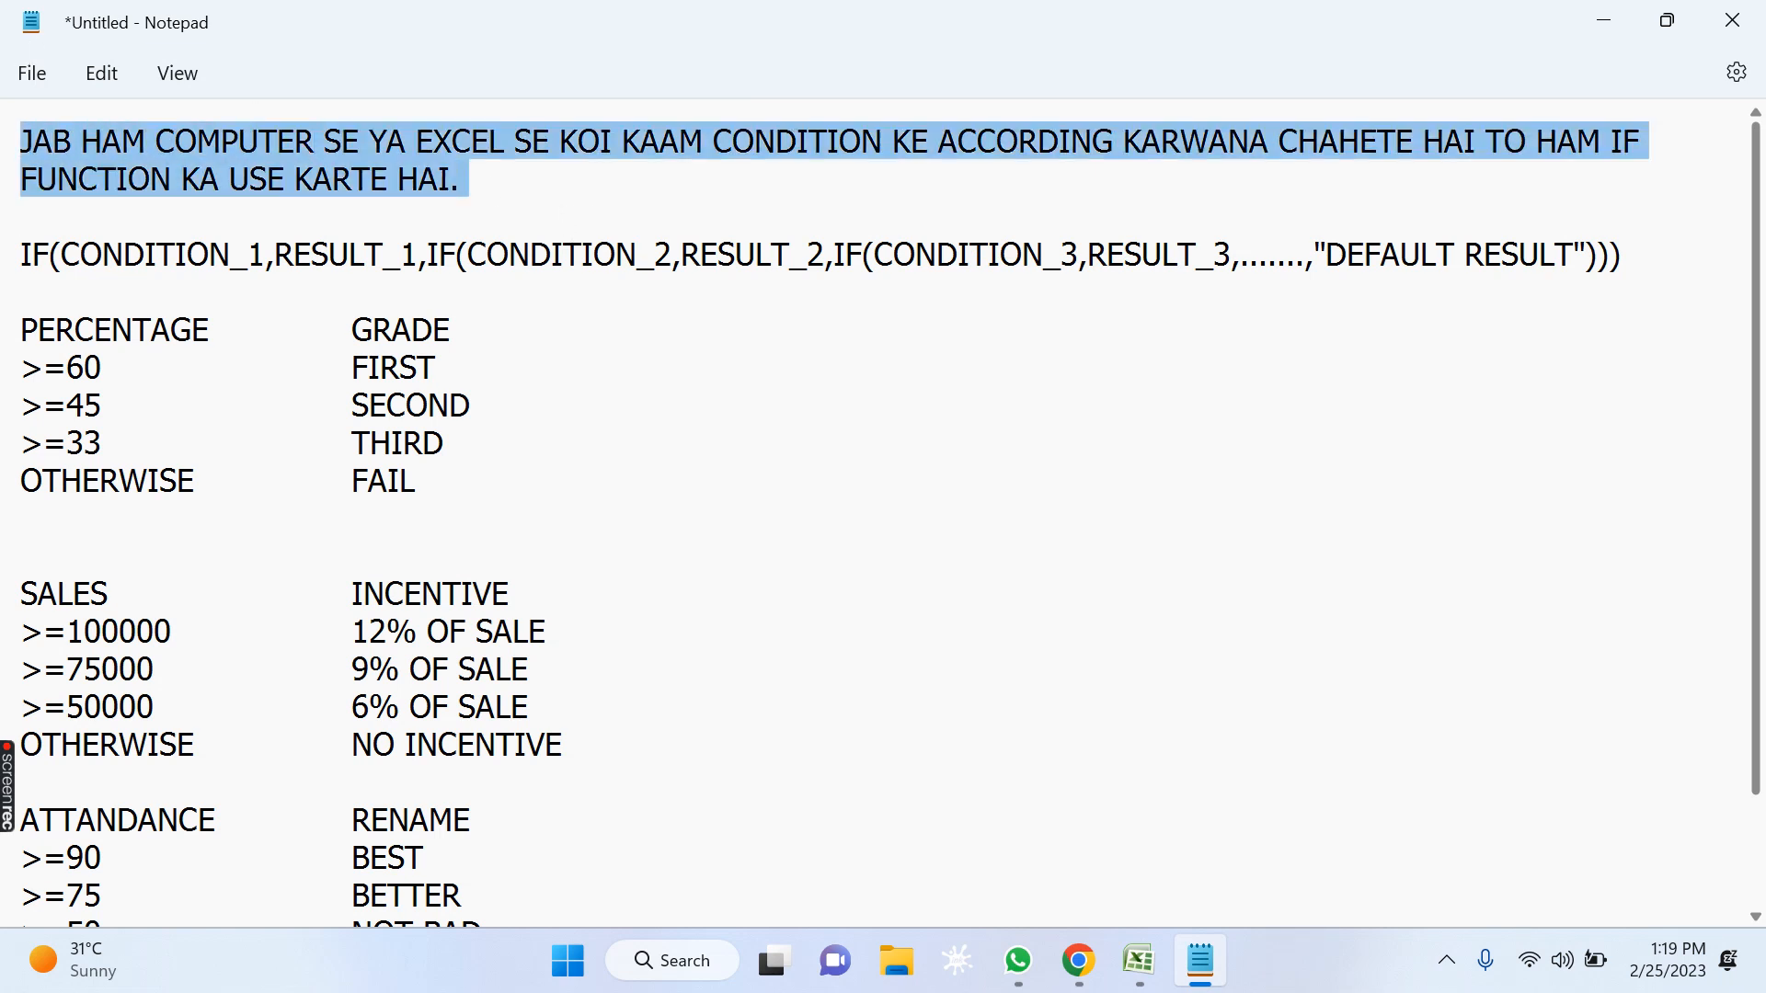
left_click(268, 396)
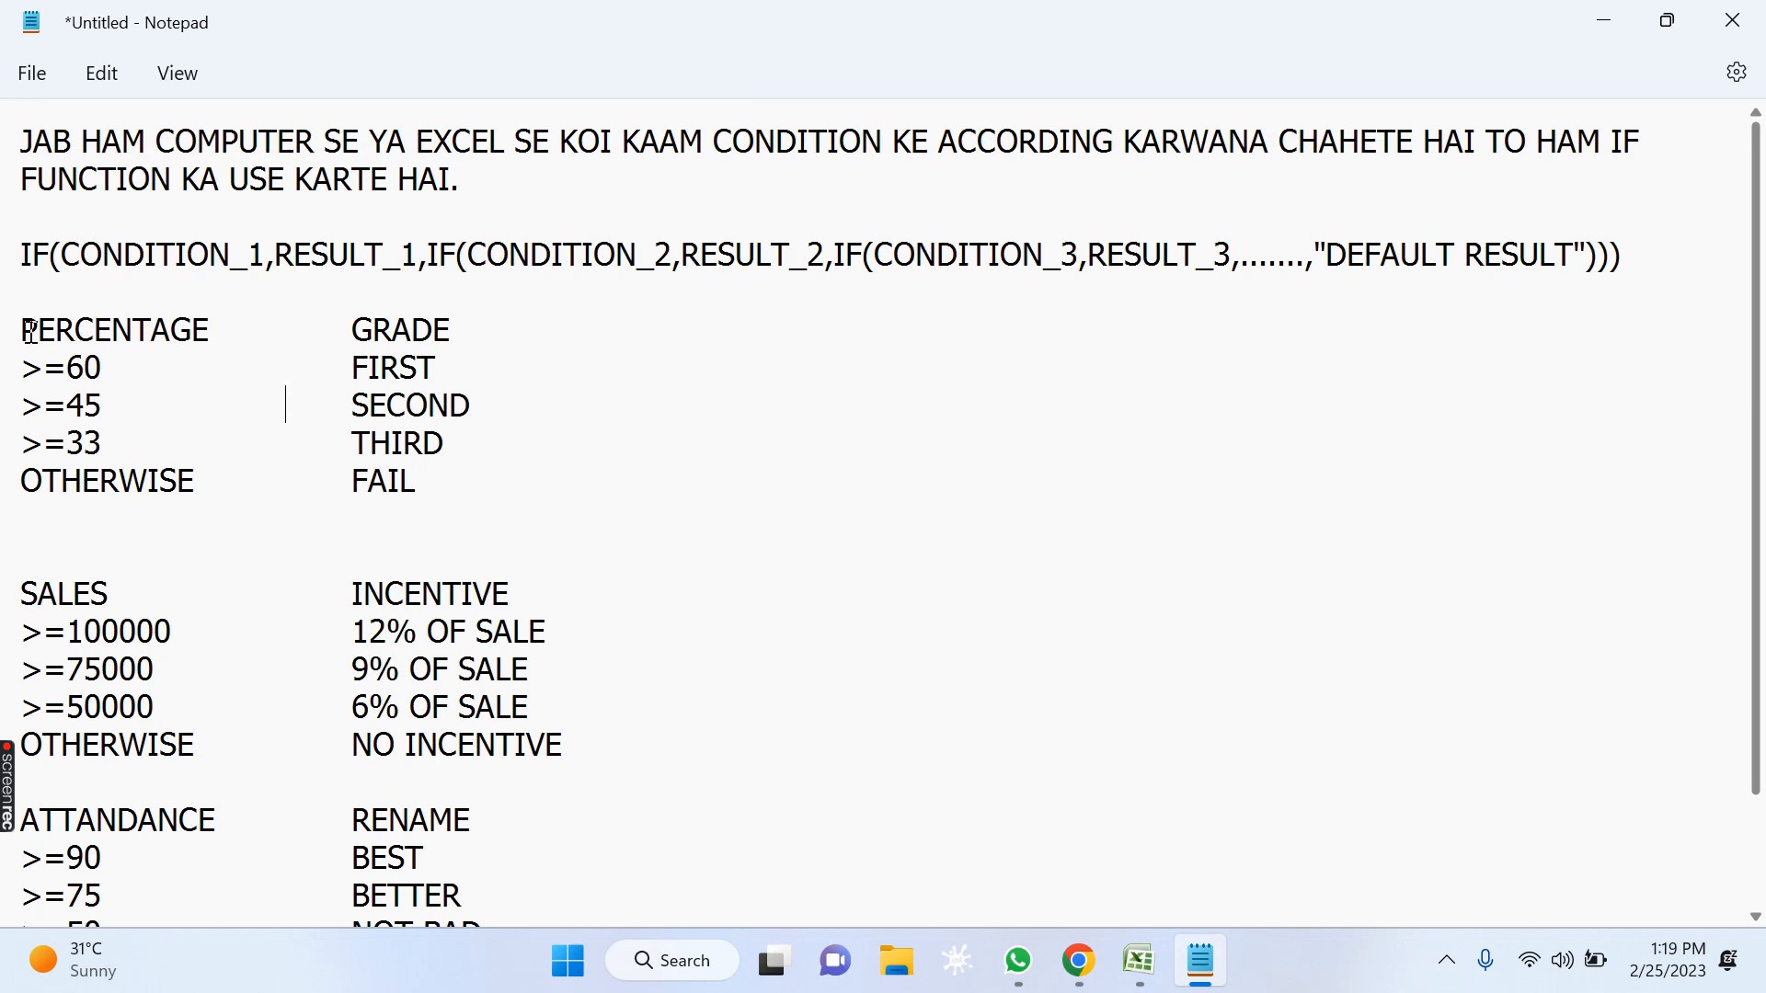
Examine the first three percentage thresholds in the grade table and the grade assigned to each.
left_click_drag(30, 330, 211, 331)
left_click_drag(74, 368, 120, 371)
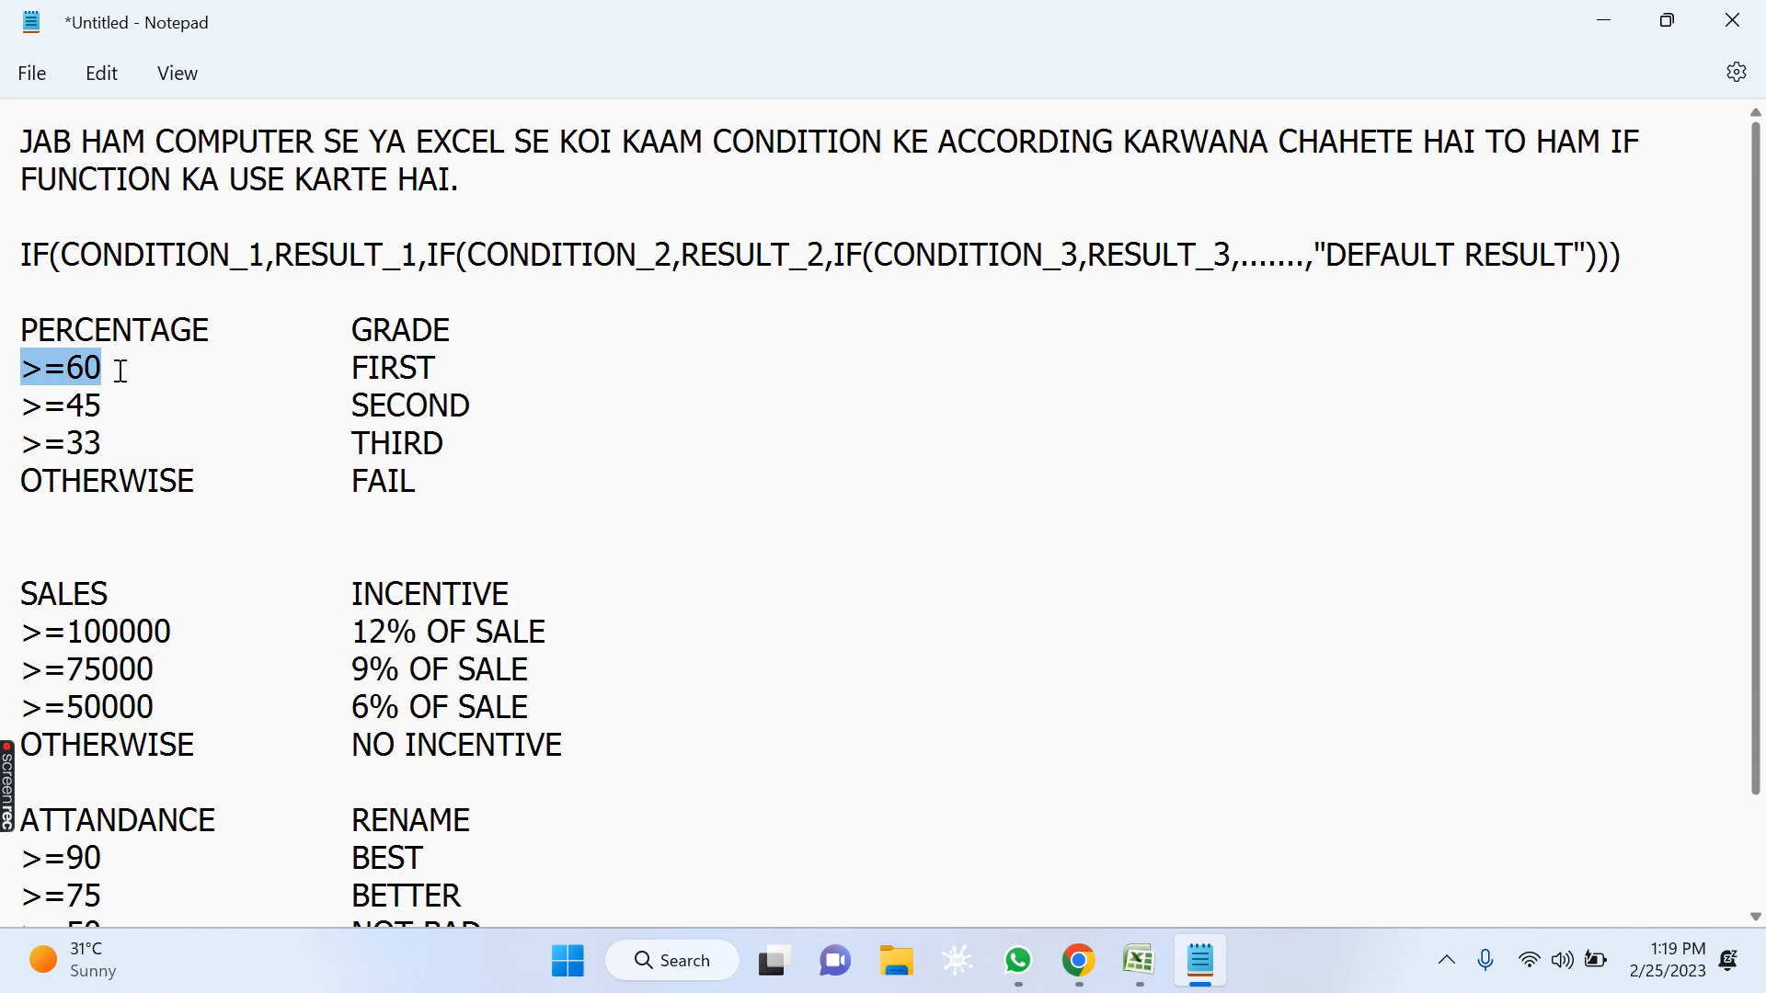
left_click_drag(355, 368, 460, 360)
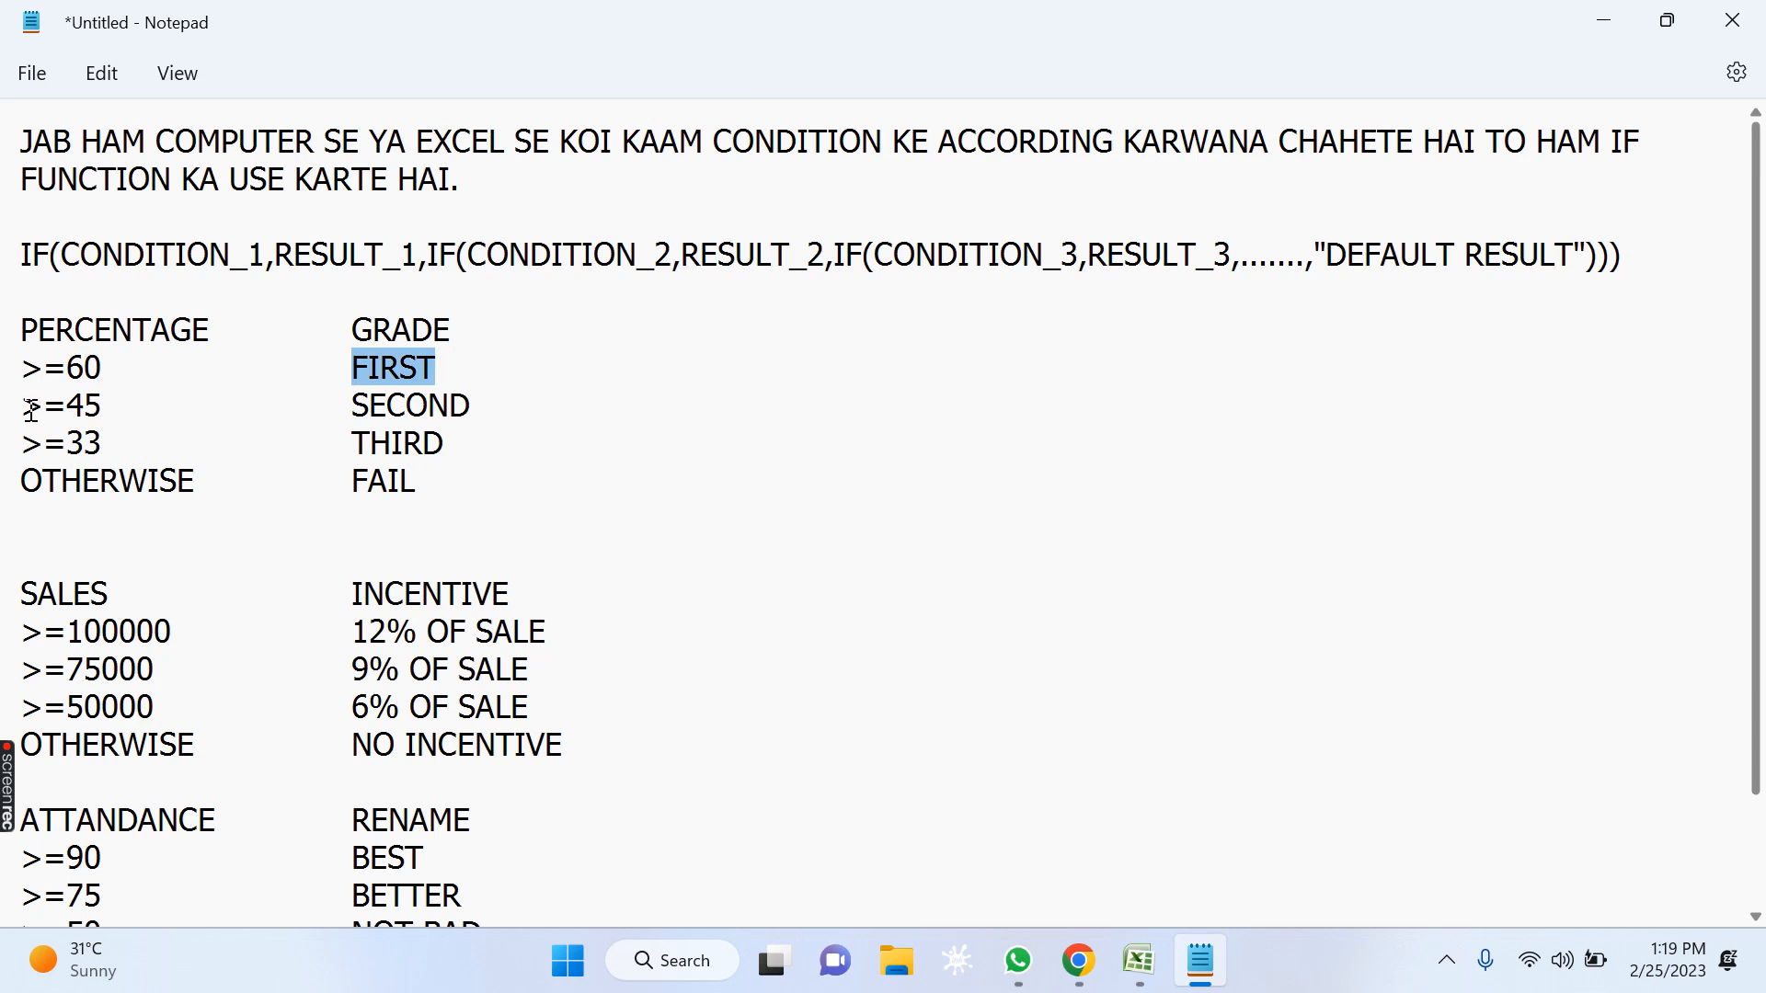
left_click_drag(101, 405, 19, 406)
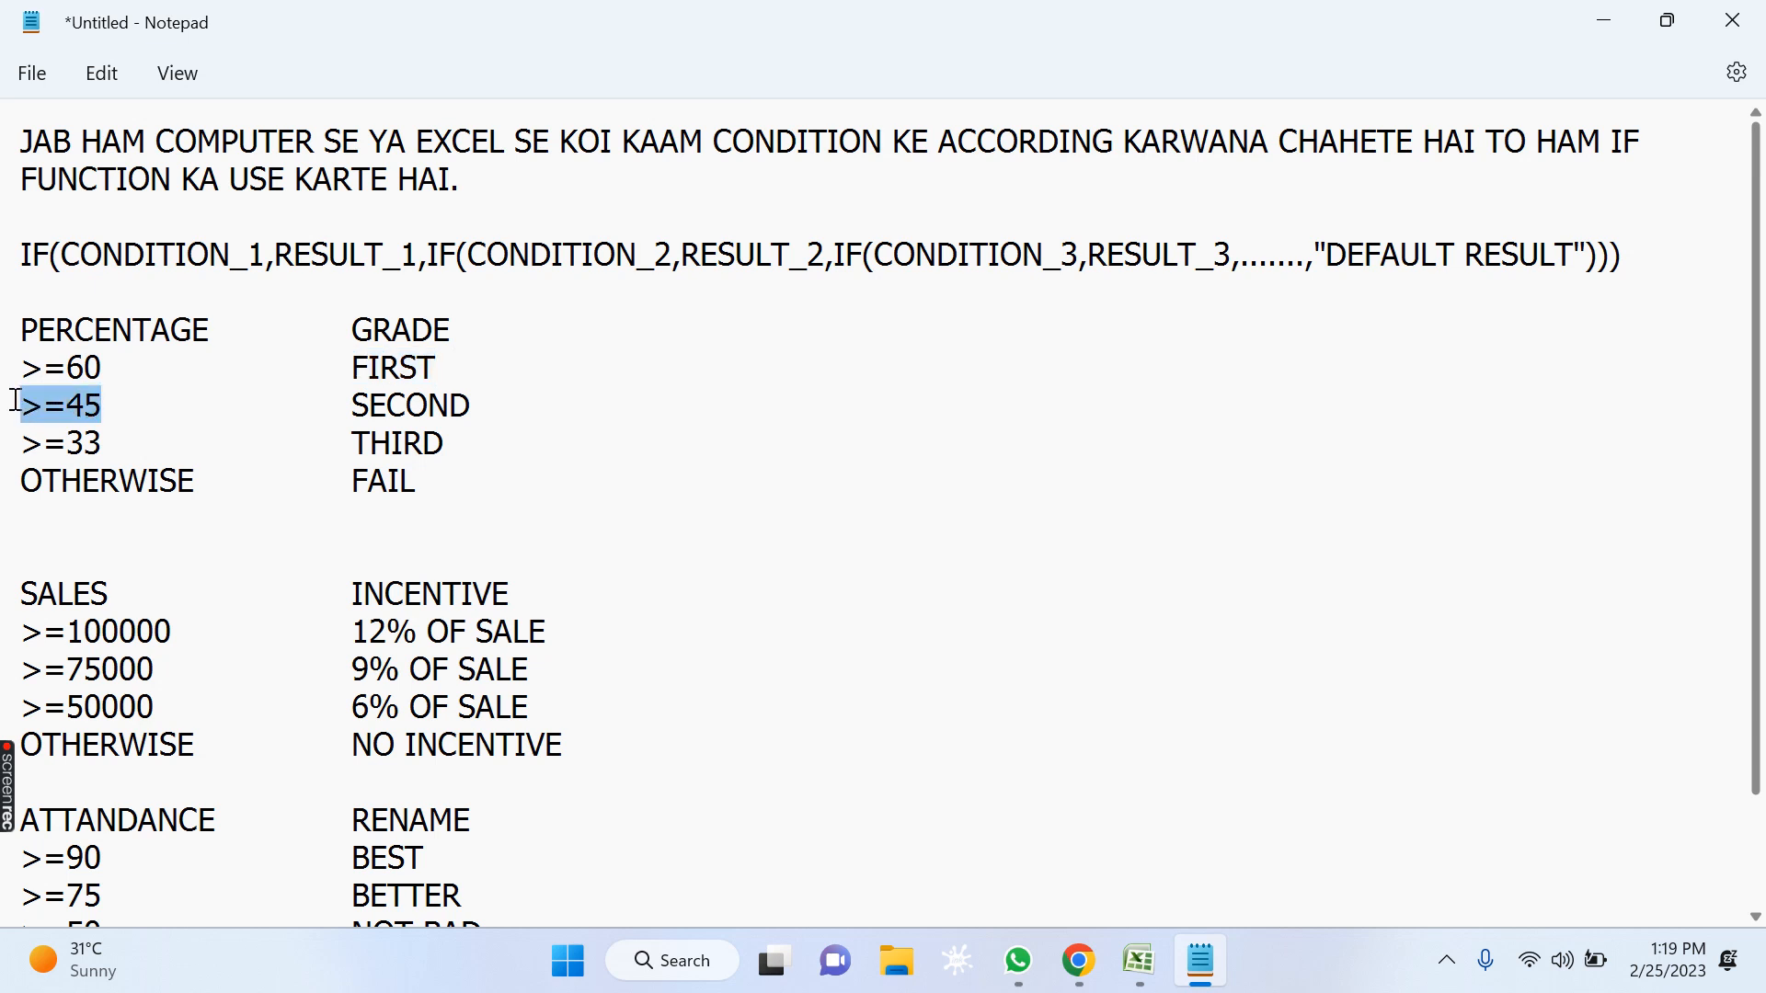
left_click(67, 421)
left_click_drag(351, 406, 501, 406)
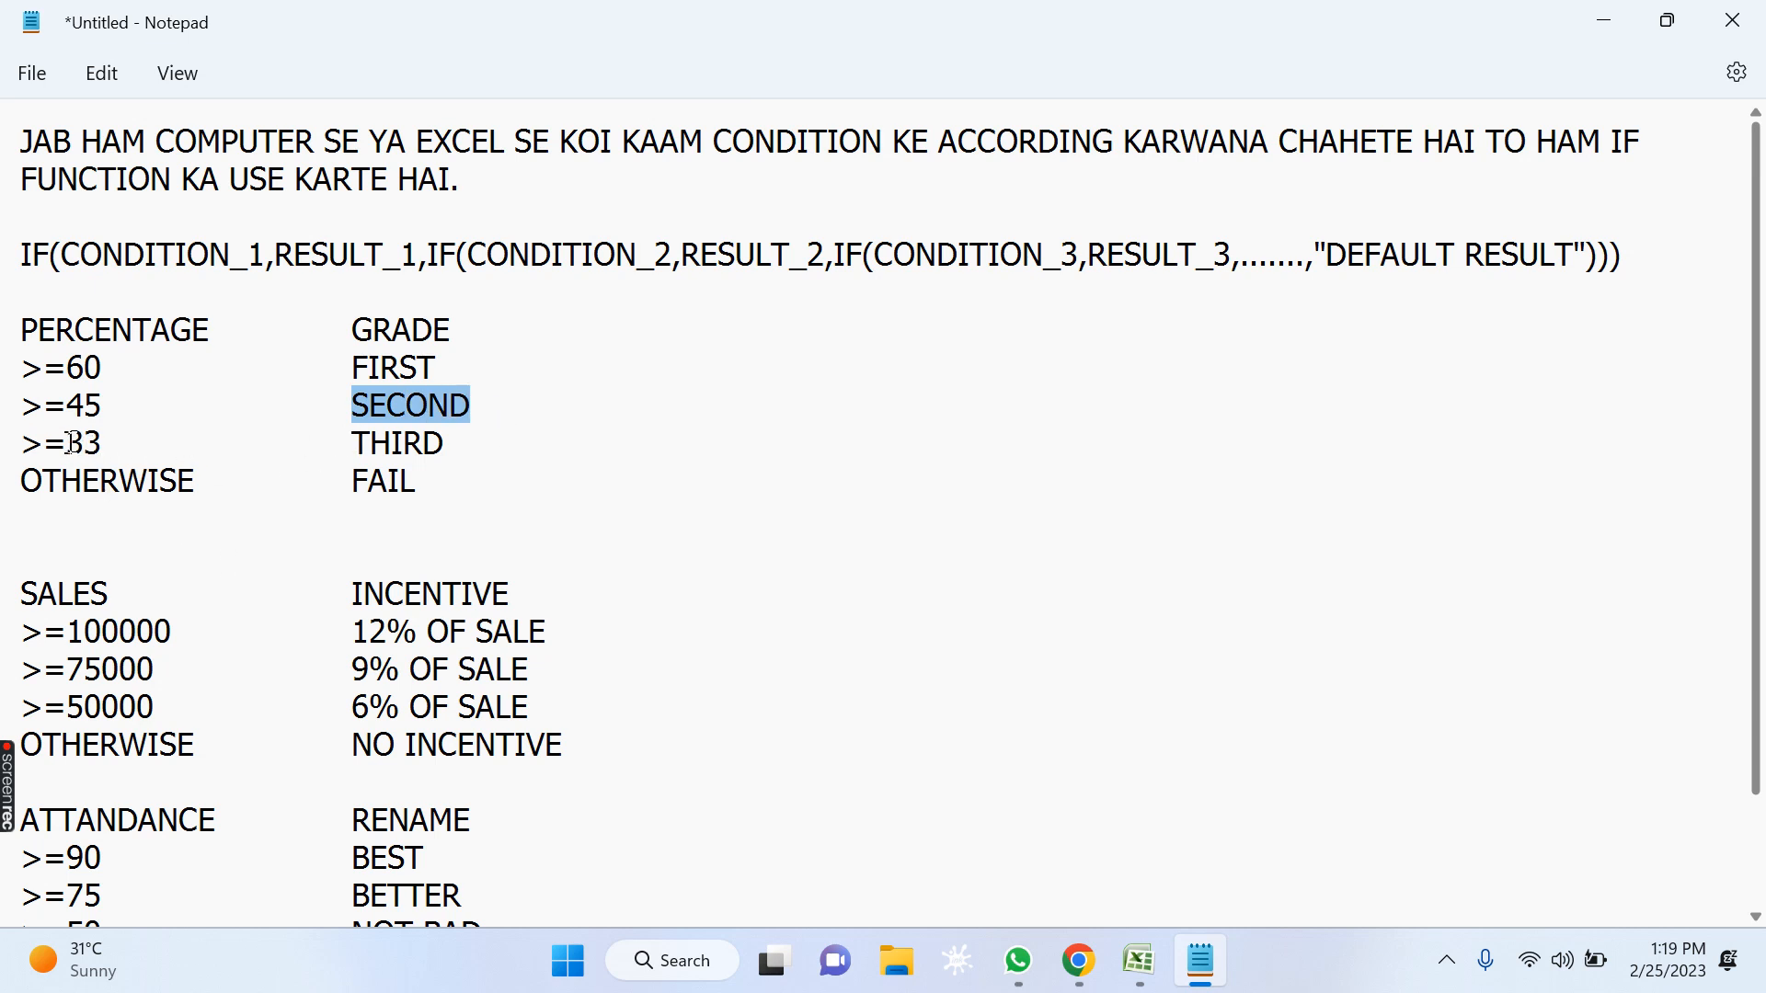
left_click_drag(70, 442, 107, 444)
left_click(13, 441)
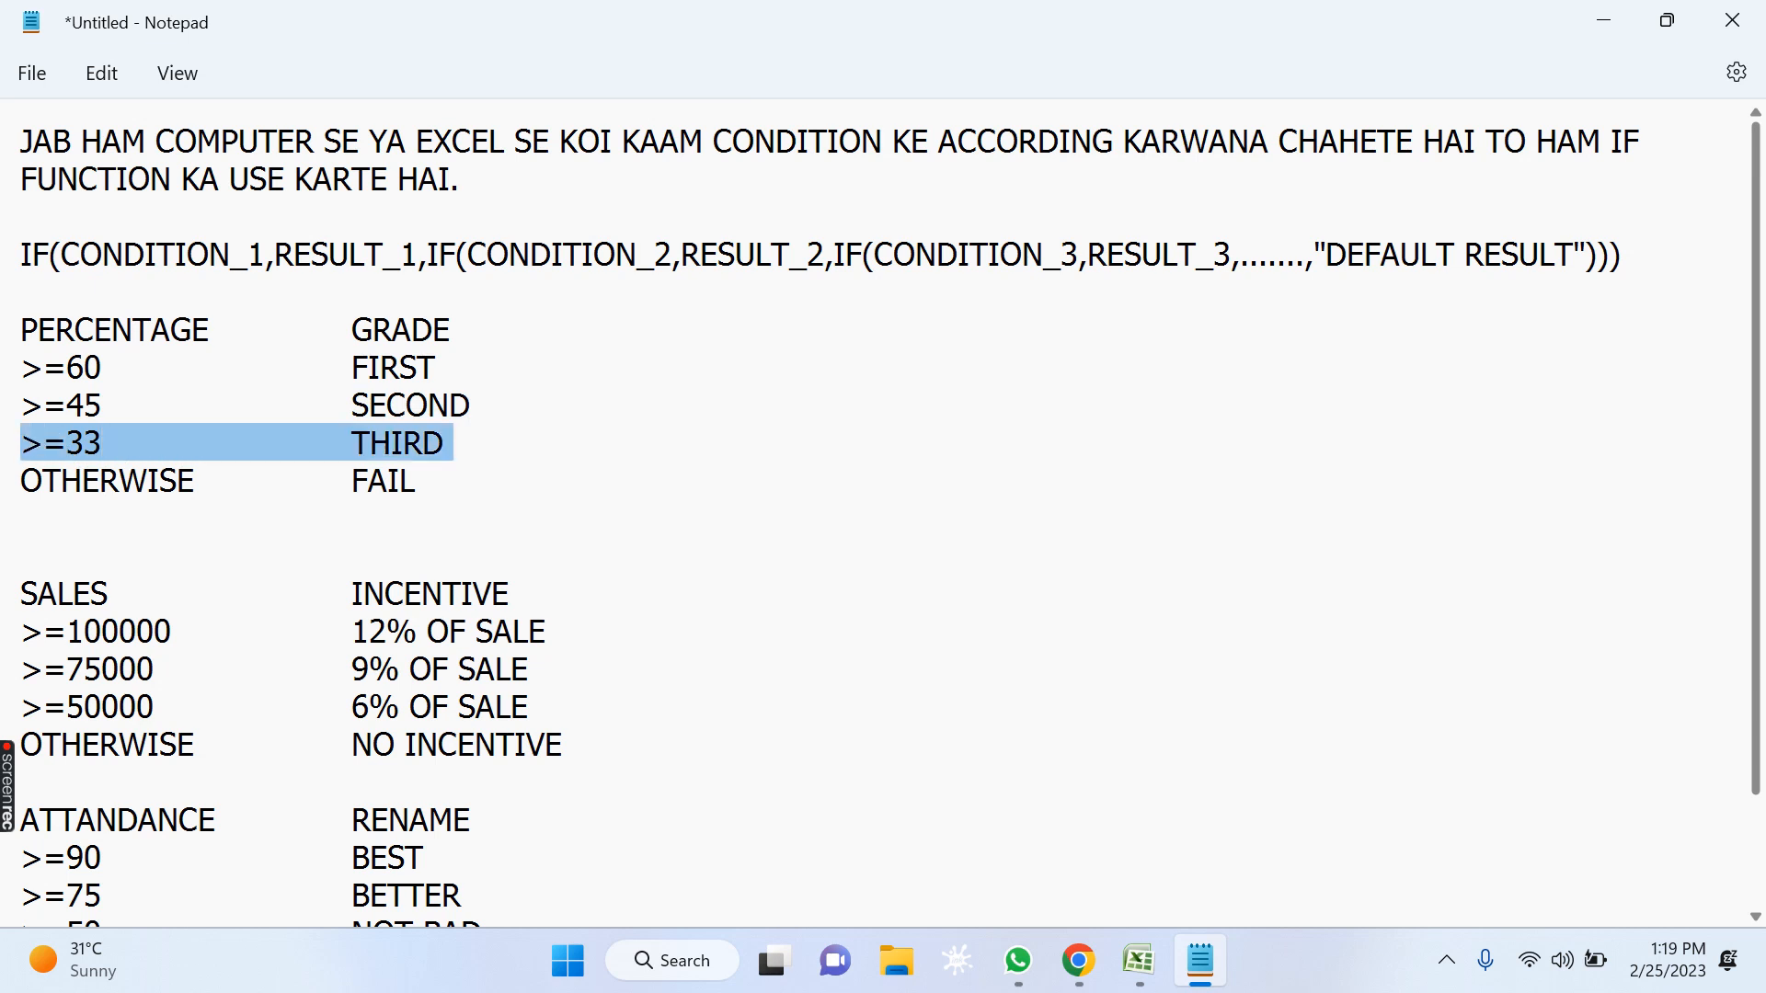
left_click(404, 444)
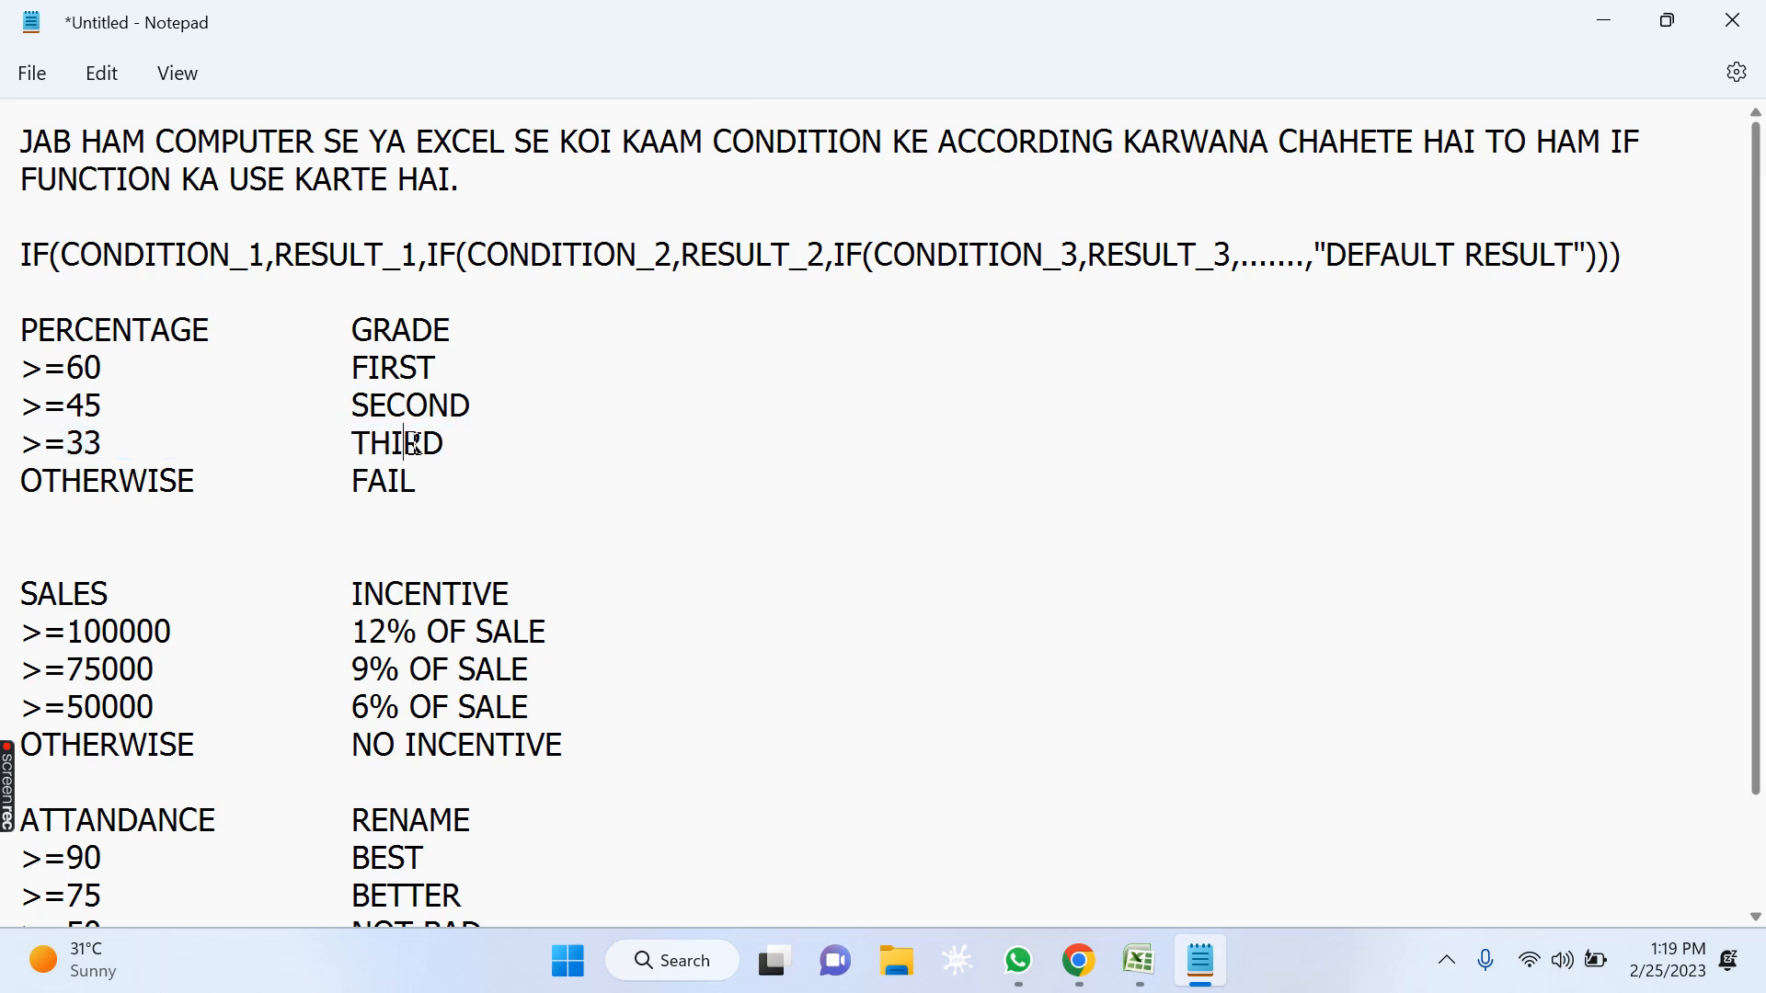
Compare the three percentage thresholds with the OTHERWISE case and its FAIL grade.
left_click(114, 368)
key("shift+Home")
left_click(111, 409)
key("shift+Home")
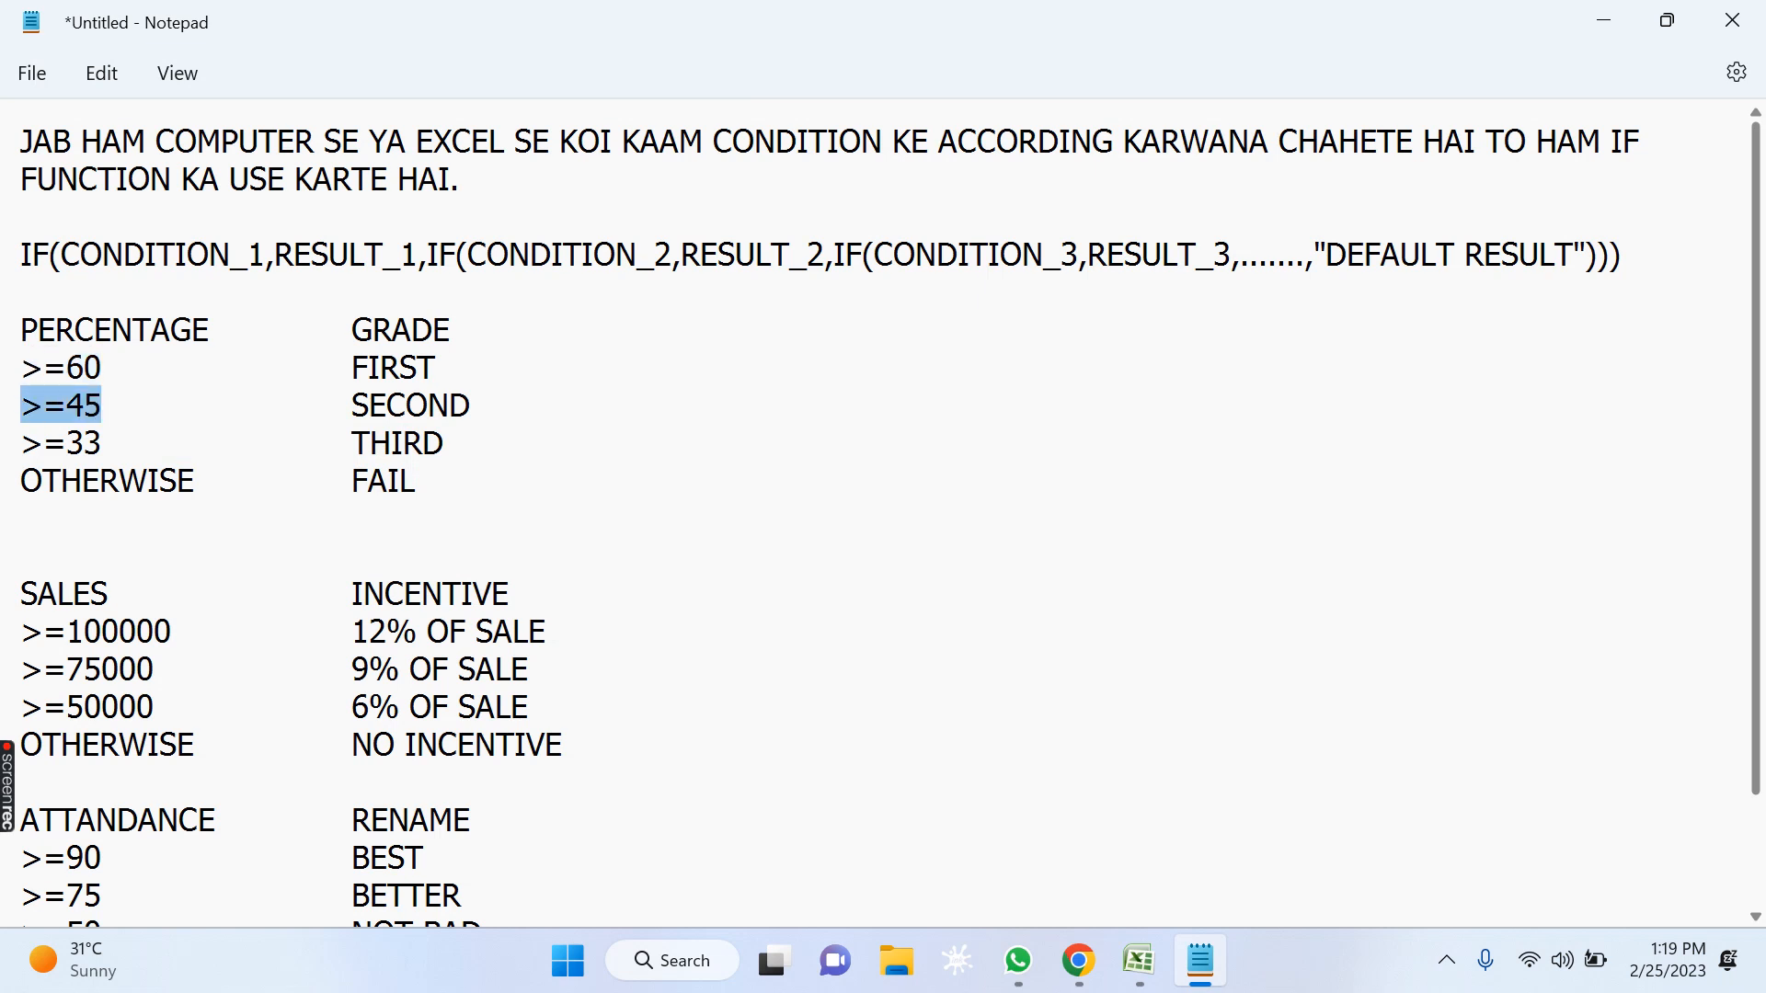
left_click(150, 443)
key("shift+Home")
left_click_drag(116, 441, 16, 379)
left_click(87, 486)
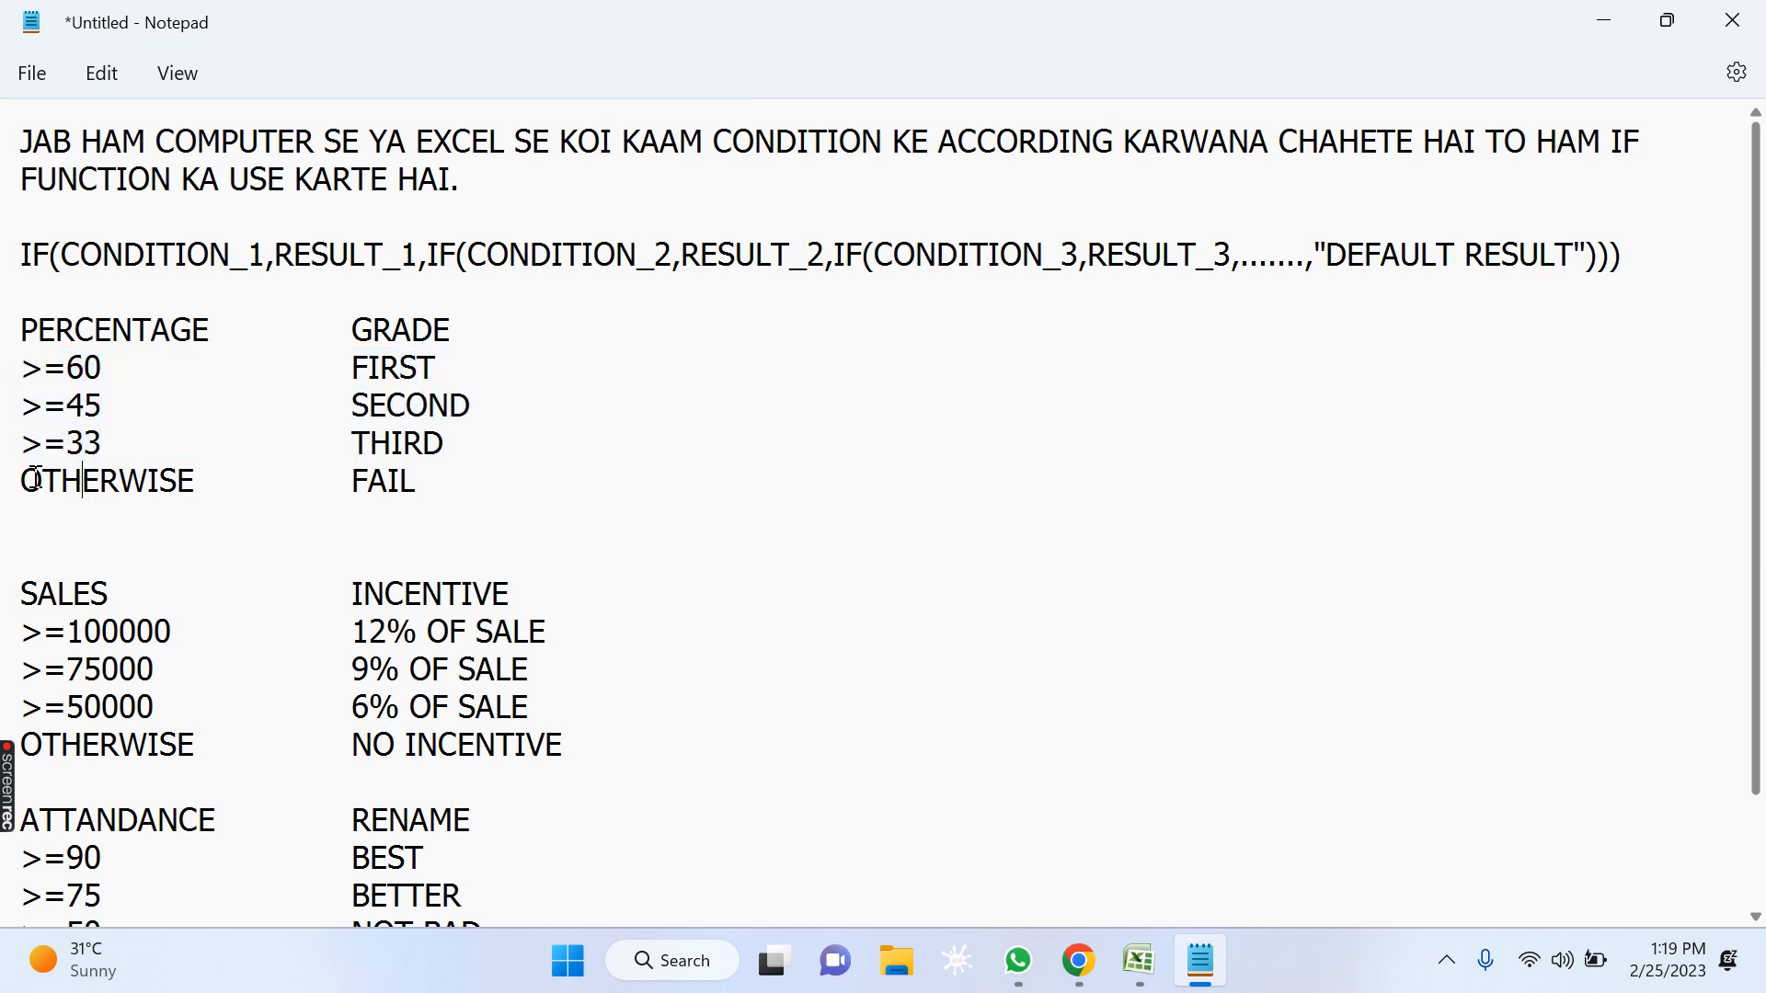
left_click_drag(40, 480, 174, 485)
left_click_drag(401, 480, 323, 479)
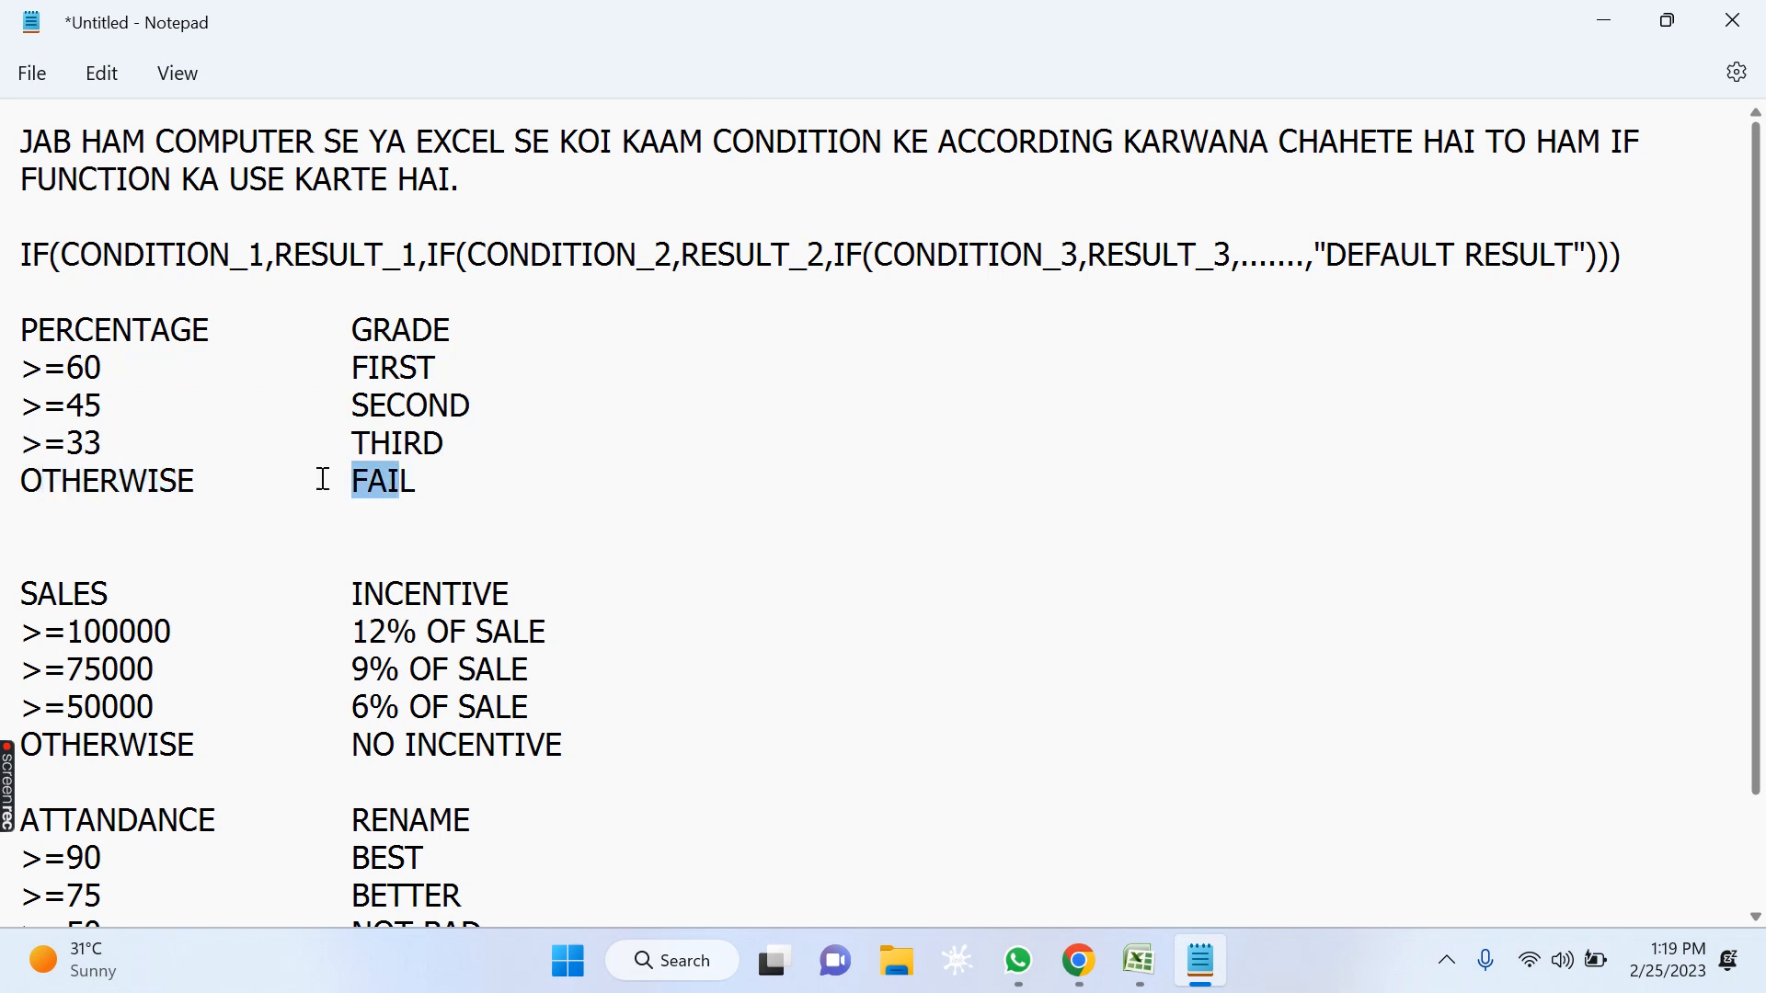
left_click_drag(31, 480, 221, 481)
left_click(356, 481)
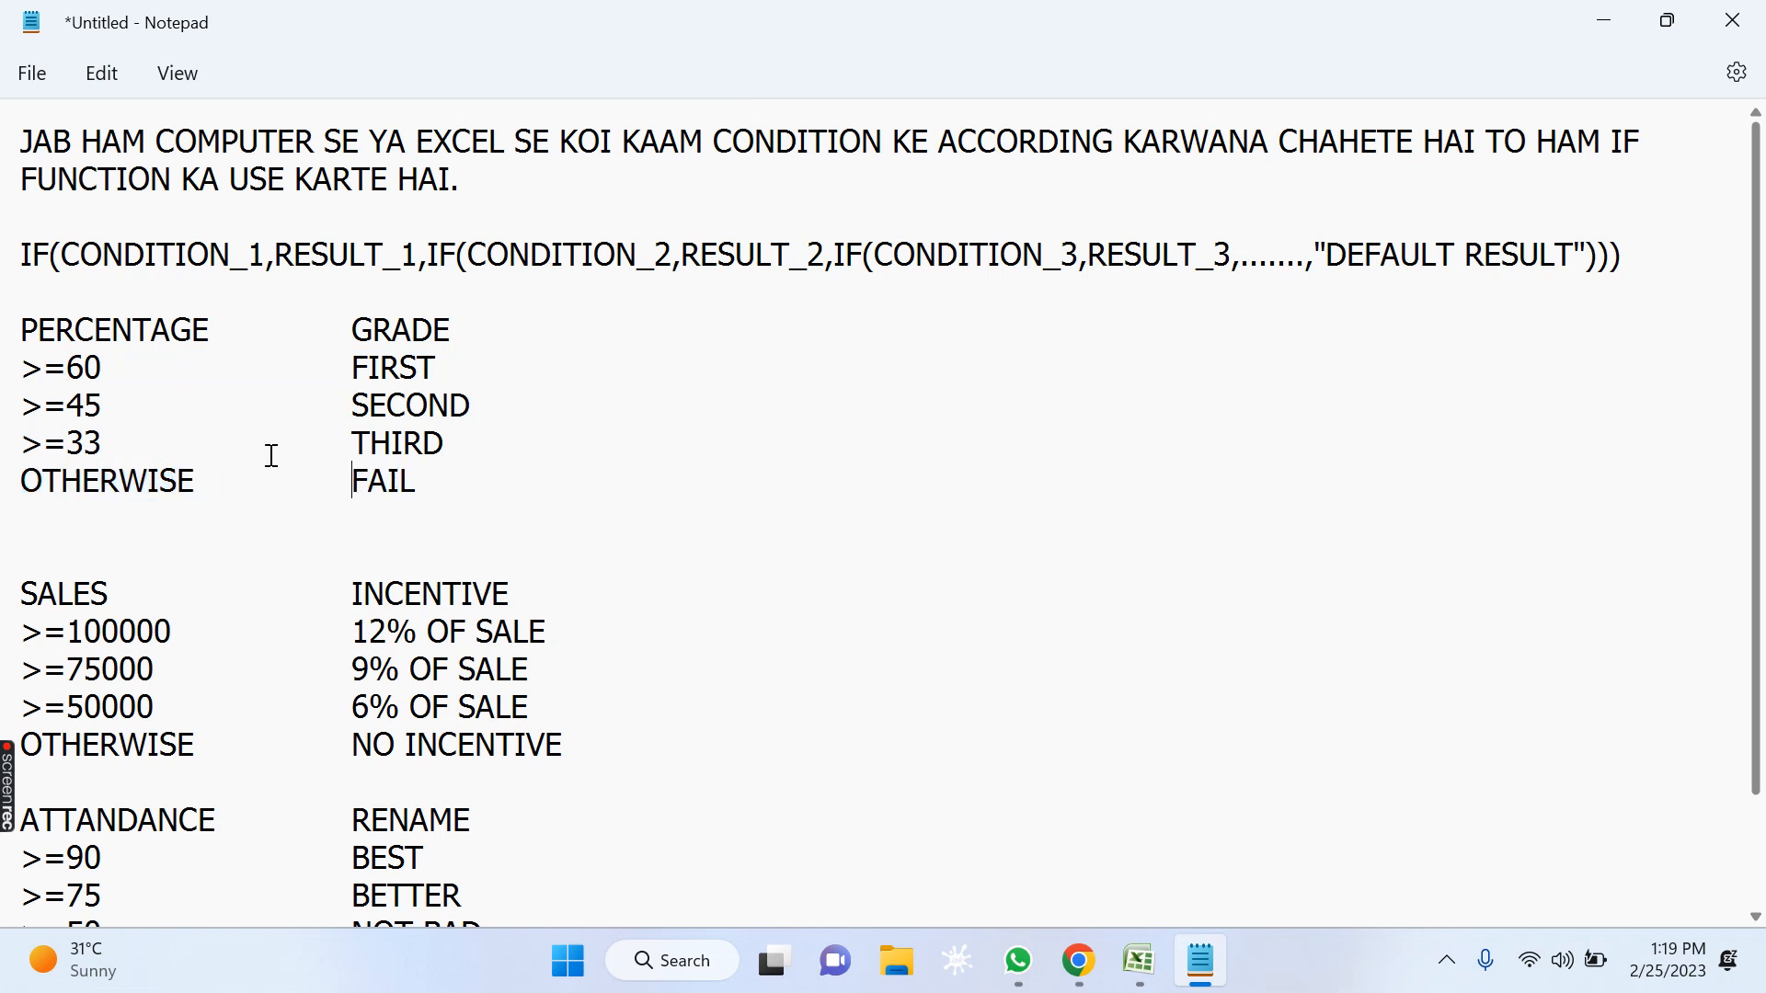
Review every percentage condition together with its grade, from FIRST down to FAIL.
left_click_drag(45, 375, 152, 411)
left_click(373, 368)
left_click(422, 439)
left_click_drag(57, 443, 120, 445)
left_click(359, 446)
left_click_drag(352, 442, 474, 441)
left_click_drag(87, 487, 177, 481)
left_click_drag(335, 481, 485, 486)
Add the words IF and ELSE after the GRADE heading, spaced with tabs.
left_click(458, 332)
key("Tab")
key("Tab")
type("IF\tELSE")
Examine how the words IF and ELSE relate to the percentage conditions and their grades.
double_click(772, 331)
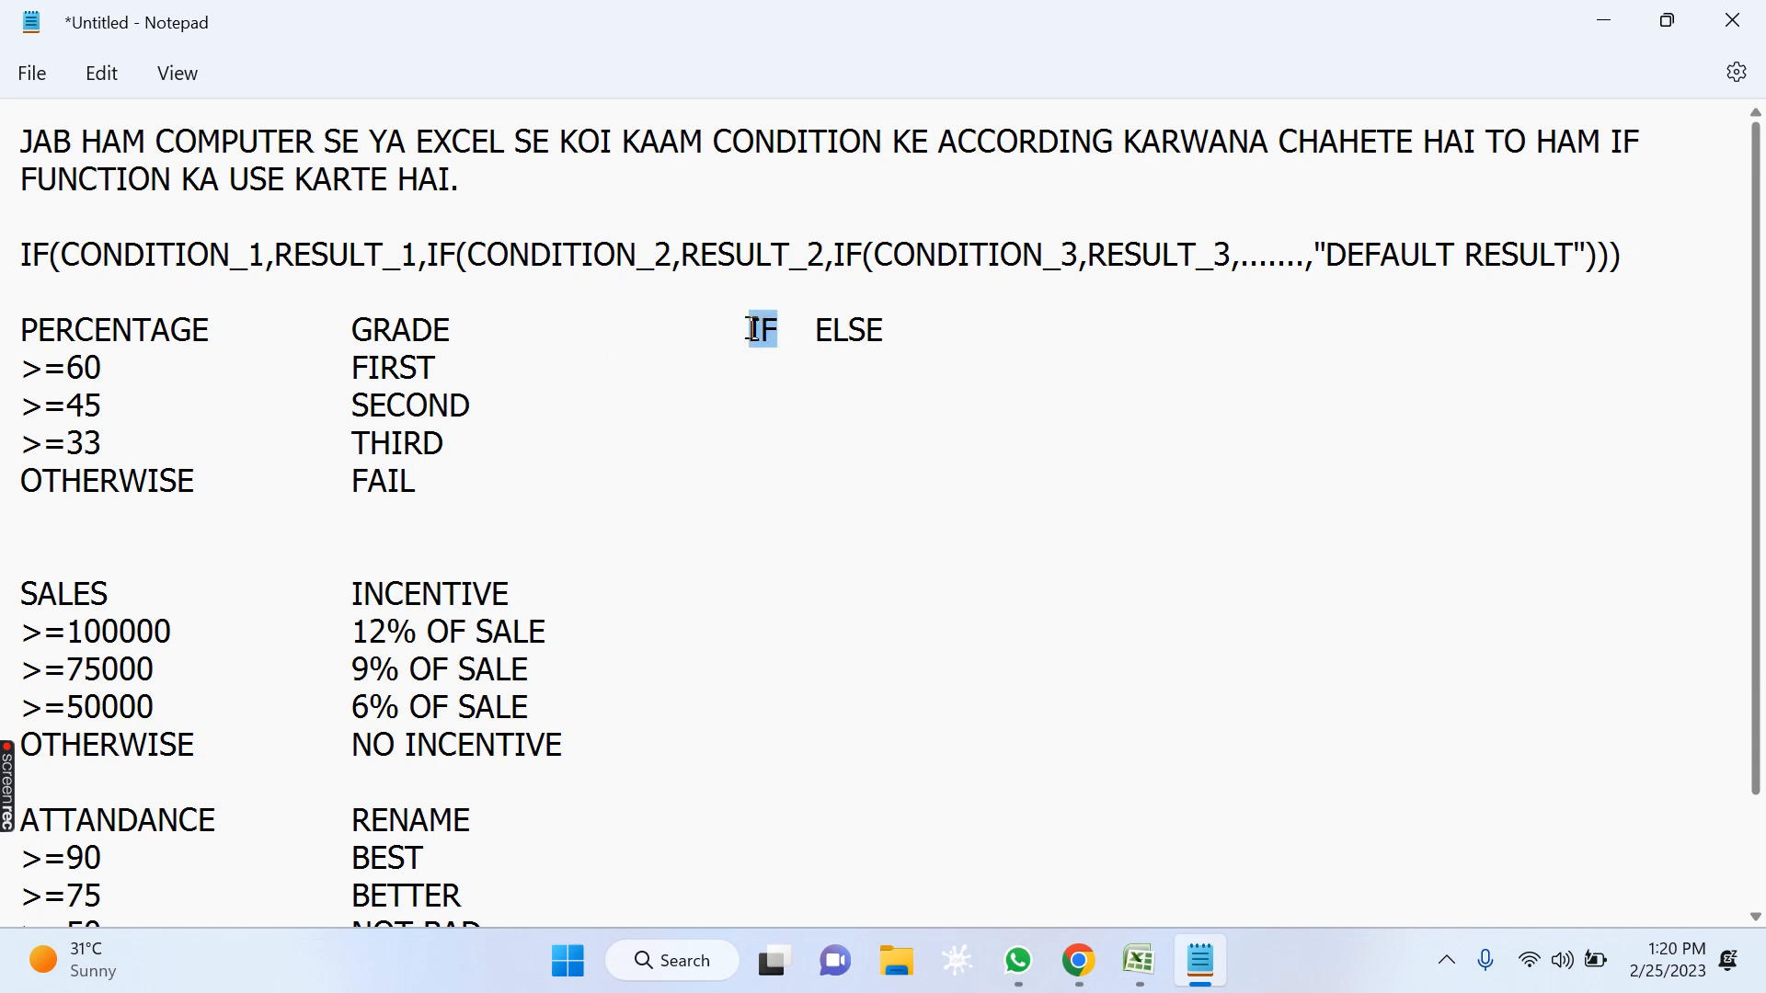
left_click_drag(903, 325, 820, 327)
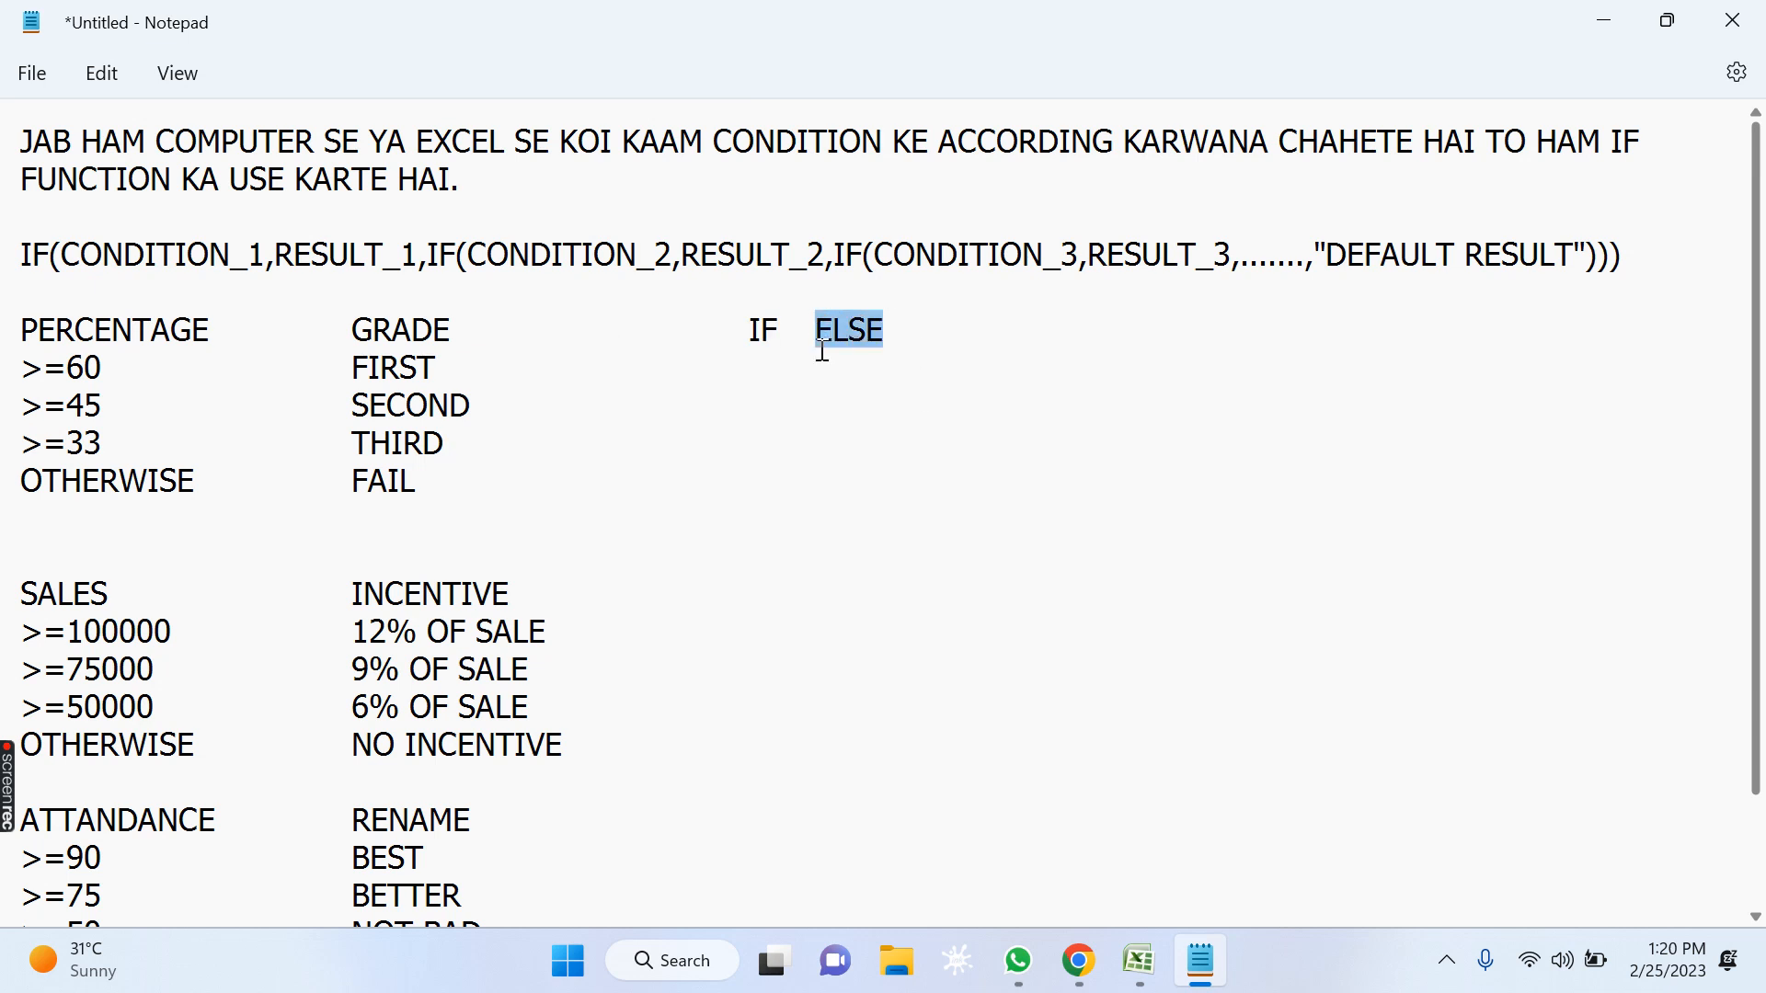
left_click(823, 372)
double_click(771, 330)
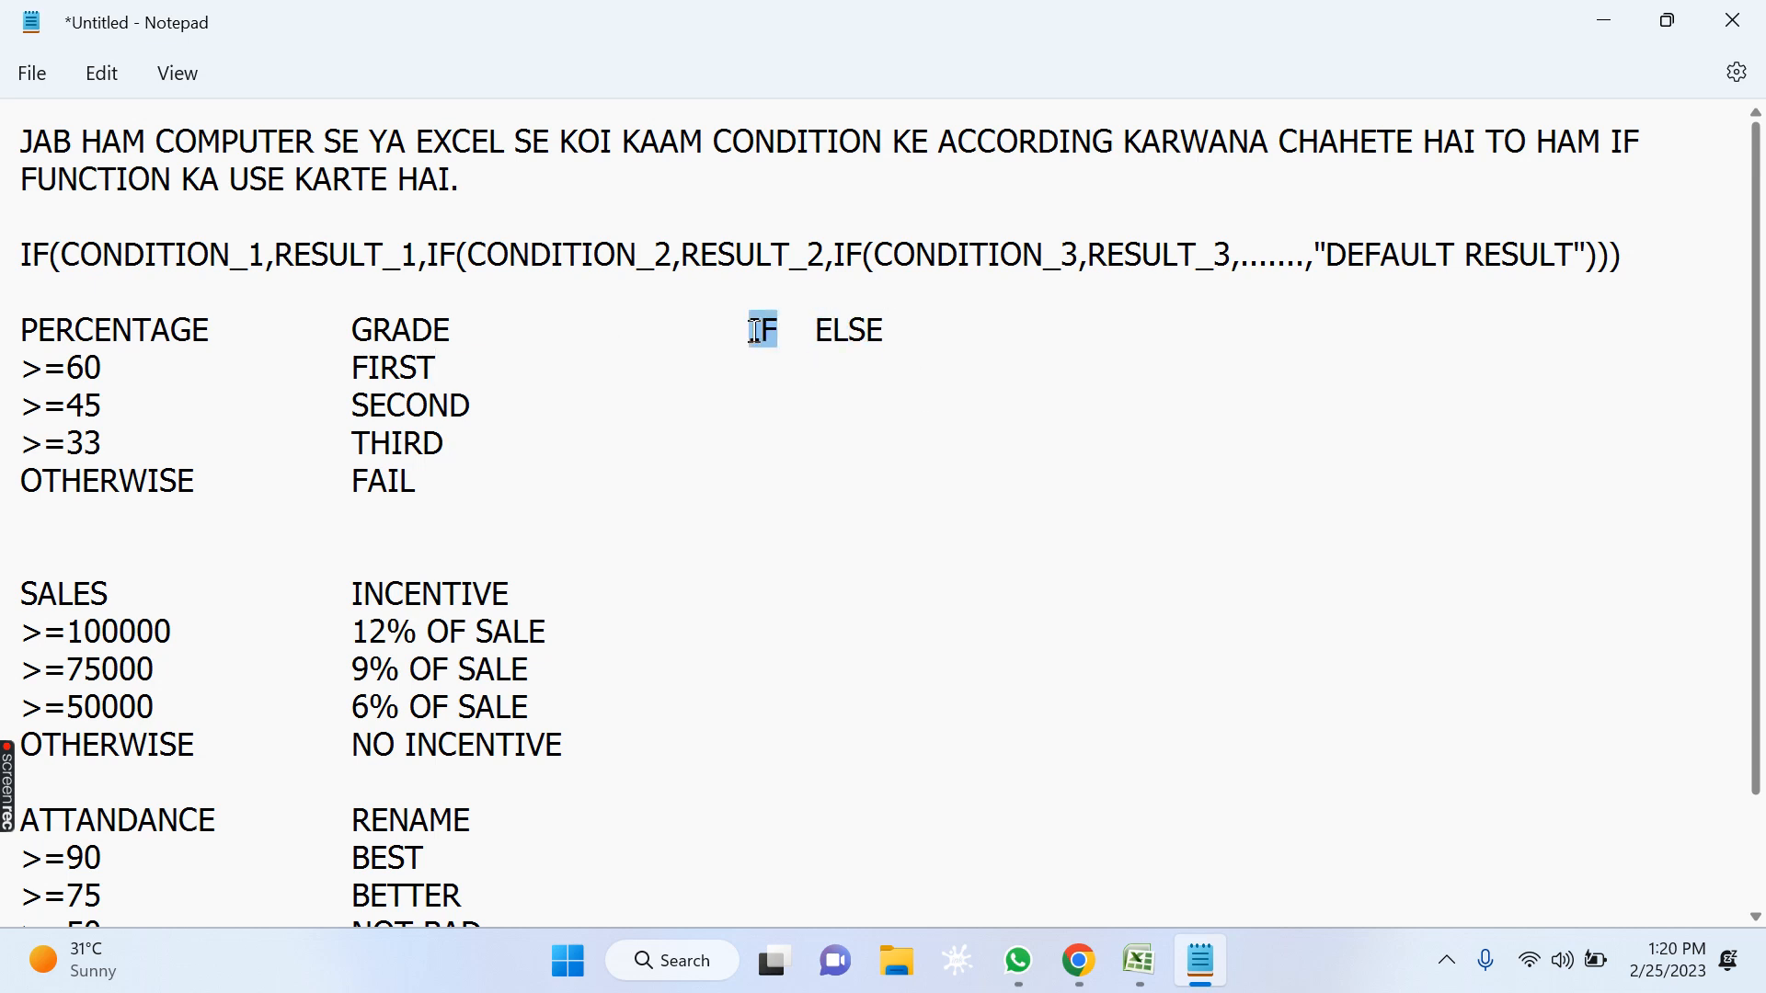
left_click(1016, 552)
left_click_drag(874, 332, 810, 329)
left_click(828, 418)
left_click_drag(42, 369, 114, 368)
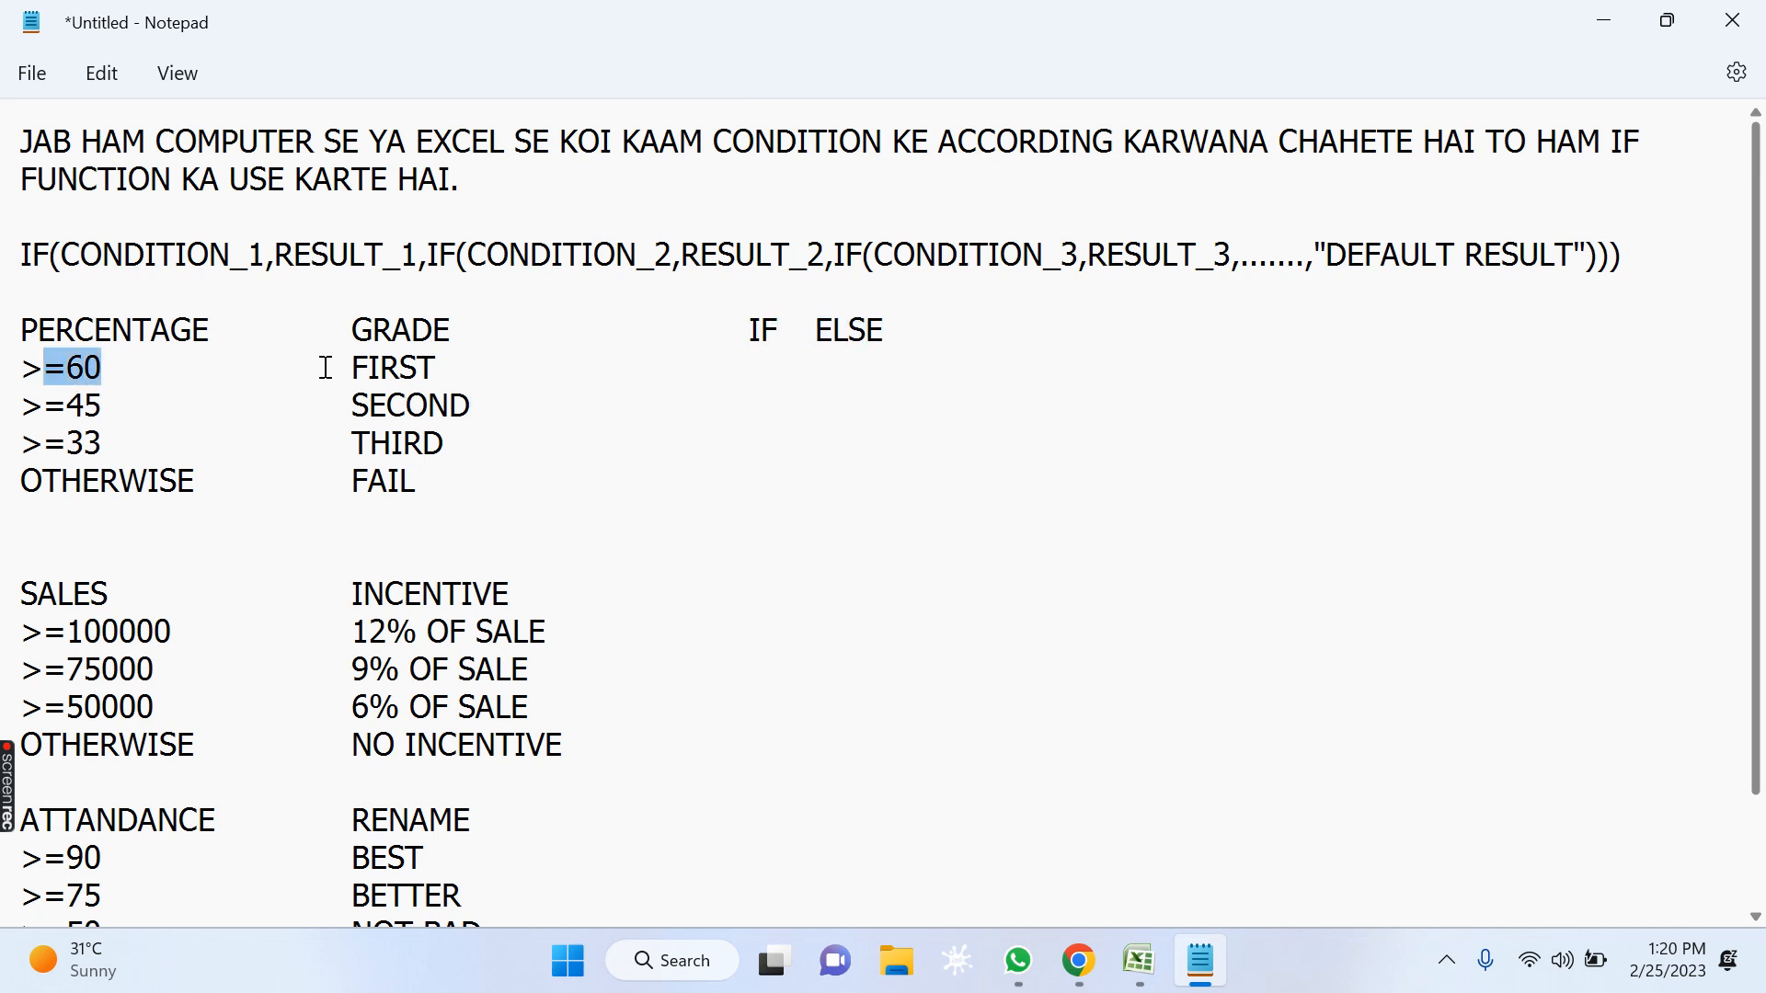
left_click_drag(352, 368, 427, 368)
left_click_drag(42, 413, 492, 409)
left_click_drag(44, 443, 150, 448)
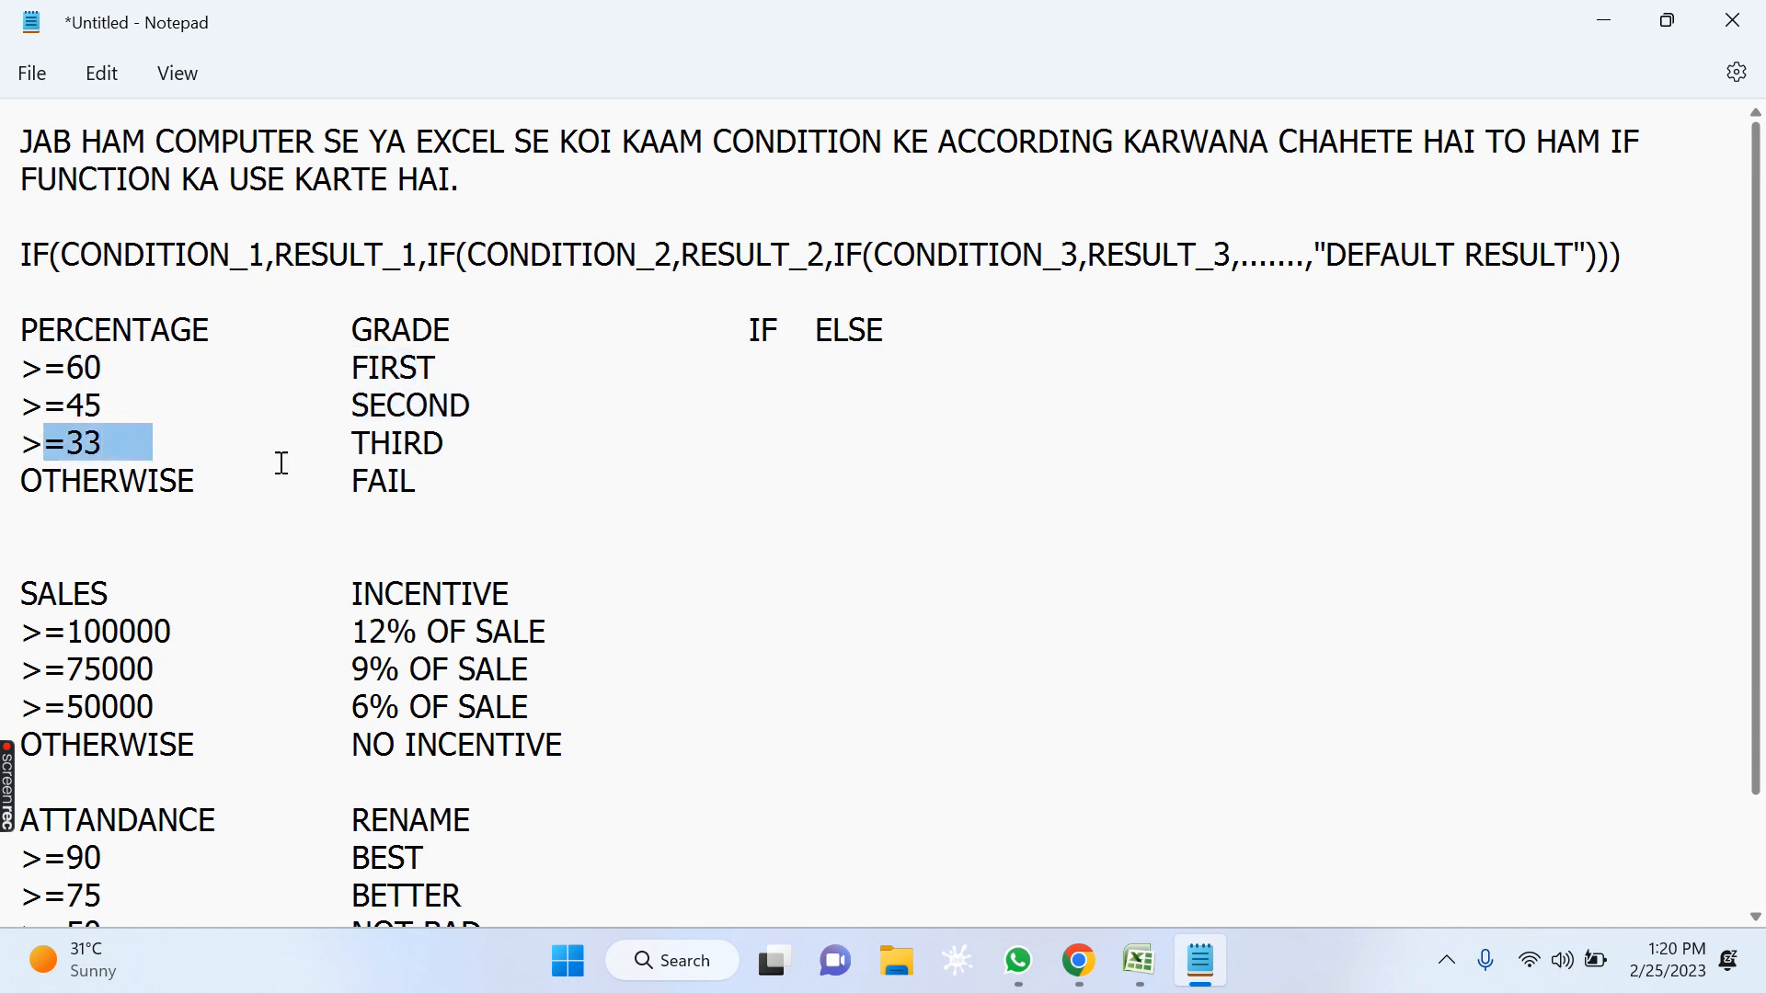
left_click_drag(350, 441, 497, 451)
left_click_drag(101, 482, 134, 483)
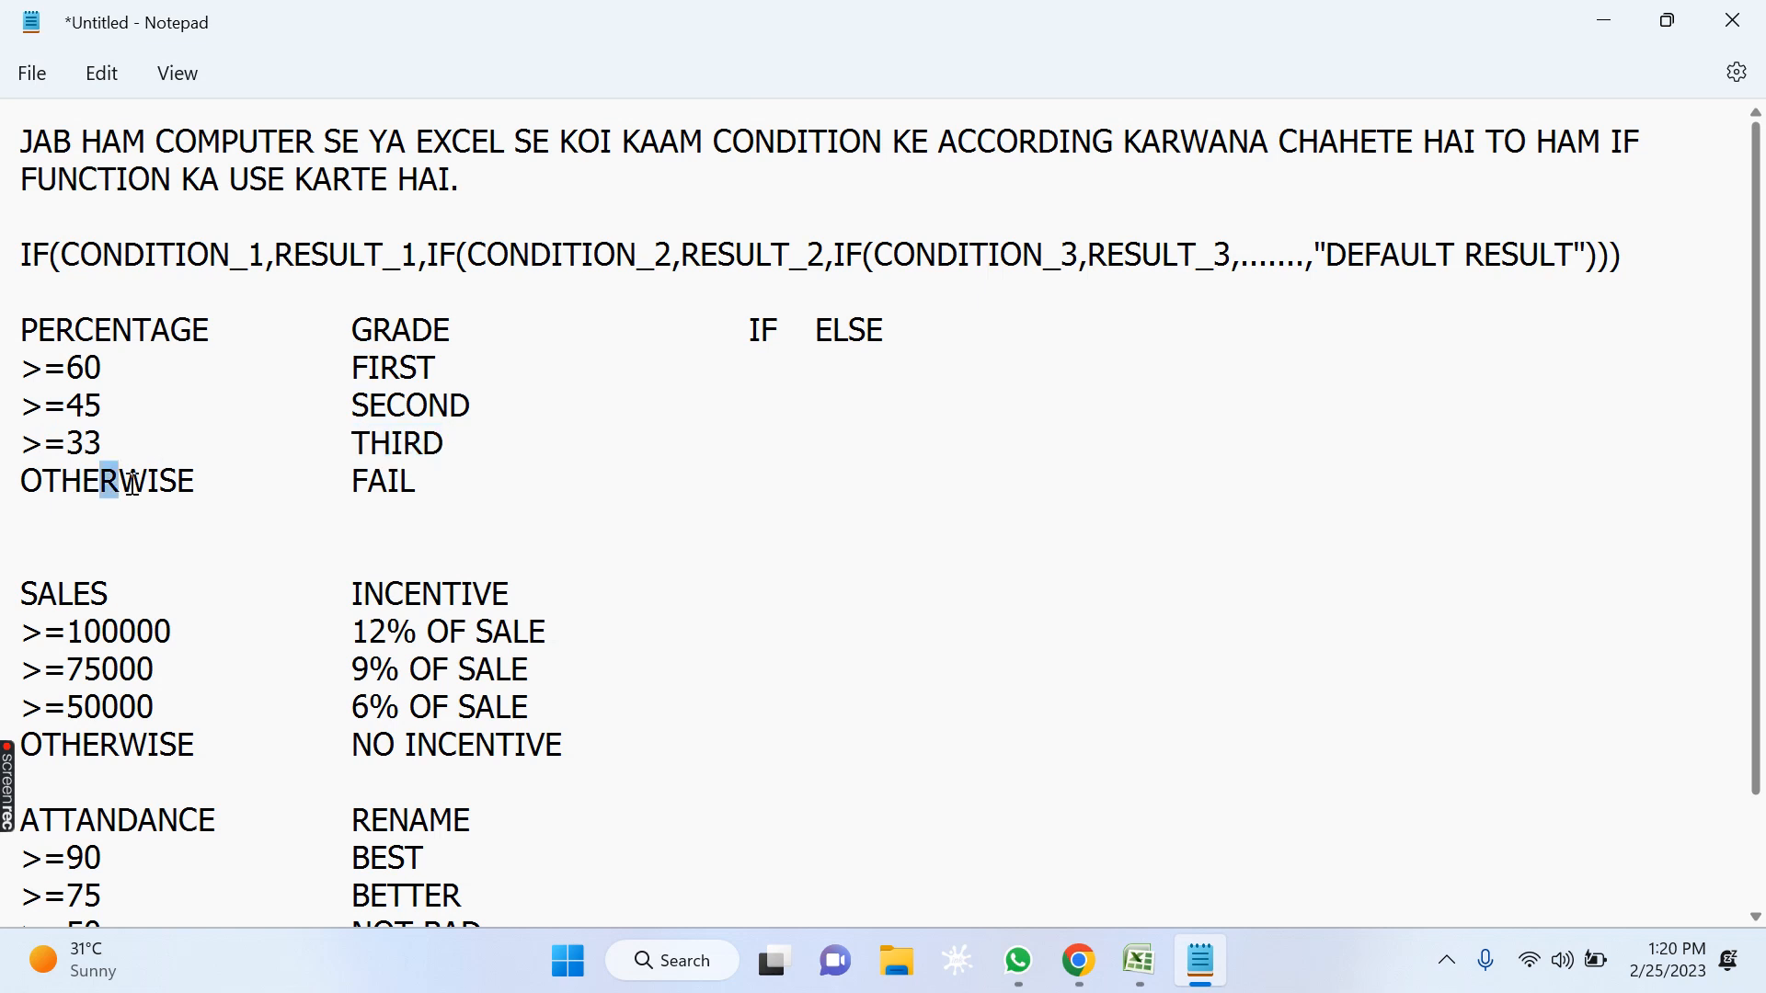
left_click_drag(345, 479, 453, 500)
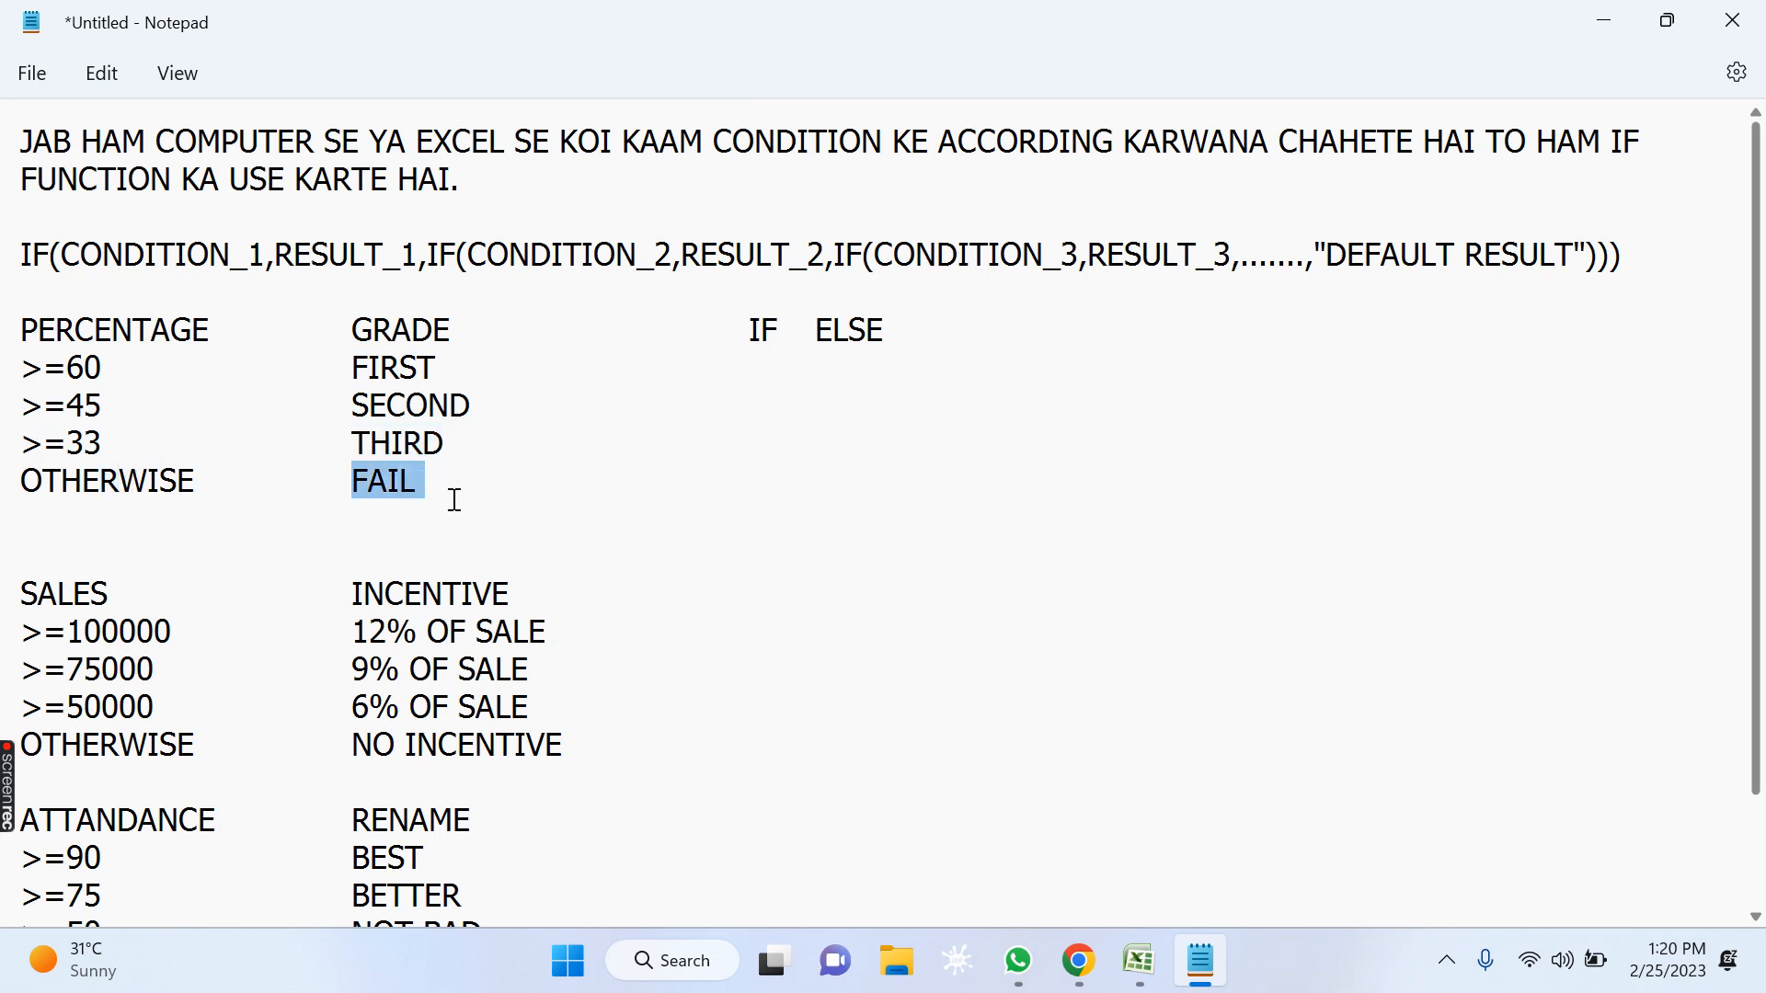
Remove the words IF and ELSE after the GRADE heading and select the whole percentage and grade table.
left_click(894, 331)
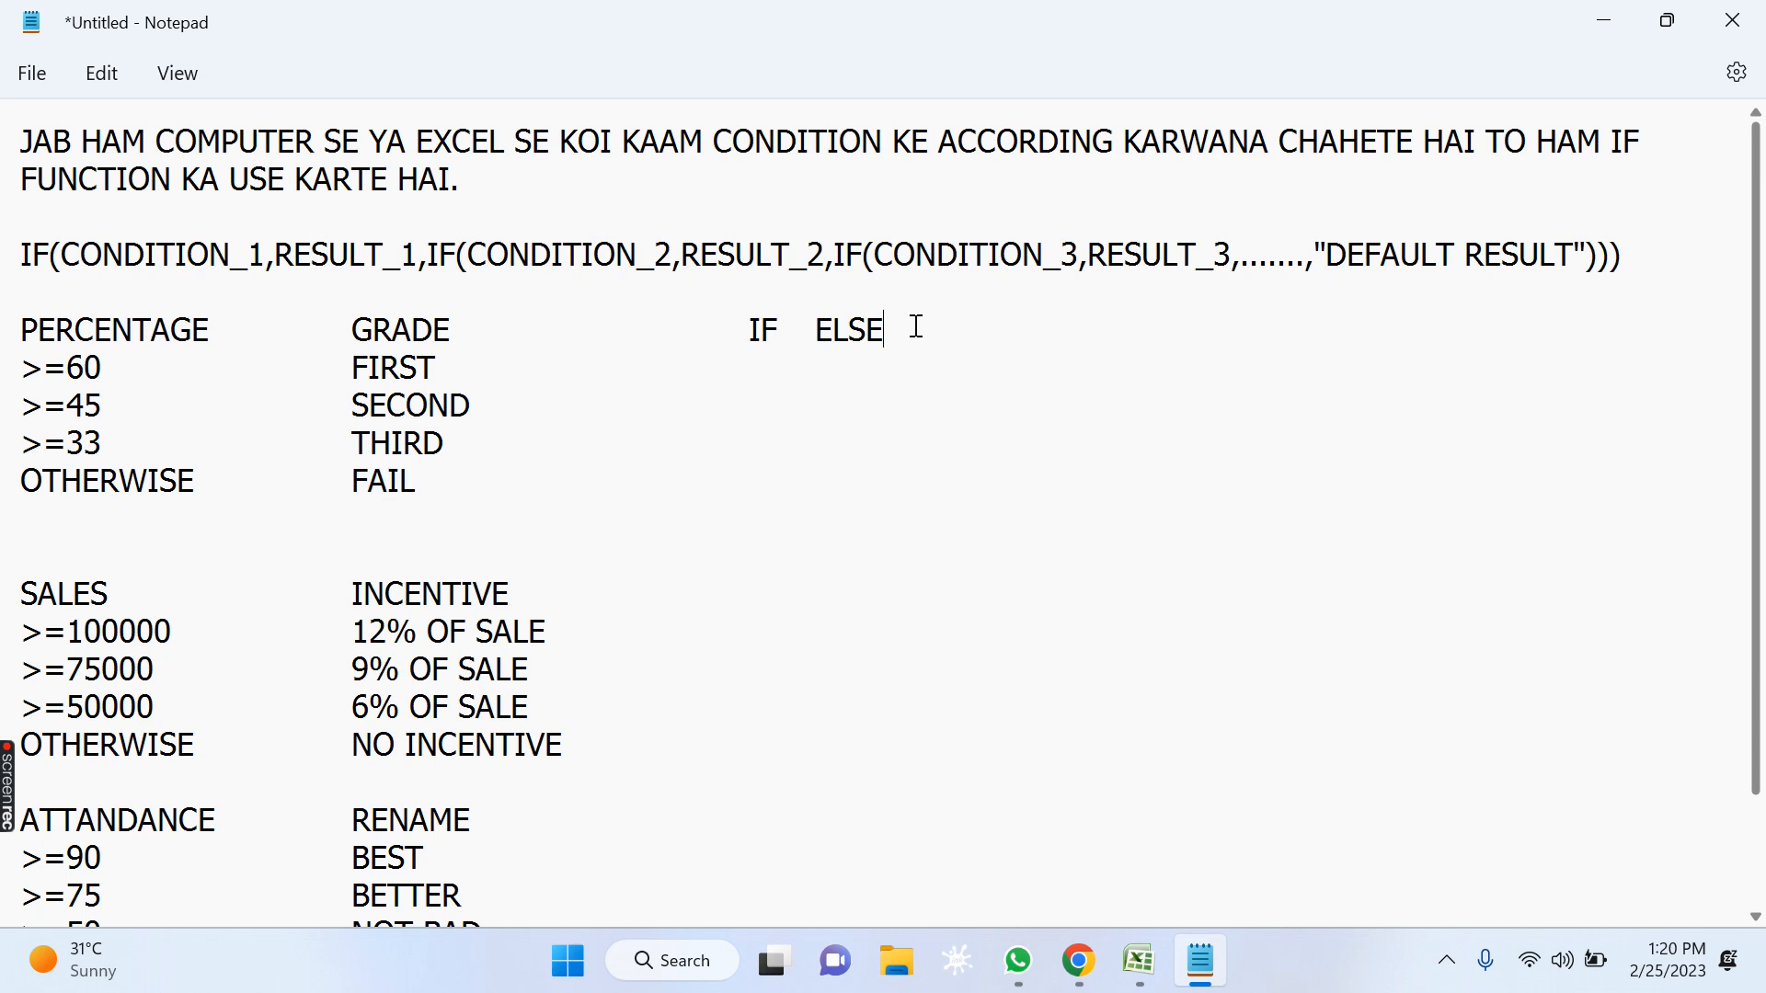
key("BackSpace")
key("BackSpace")
key("BackSpace")
key("BackSpace")
key("BackSpace")
key("BackSpace")
key("BackSpace")
key("BackSpace")
key("BackSpace")
mouse_move(28, 327)
left_mouse_down()
mouse_move(509, 488)
mouse_move(577, 476)
left_mouse_up()
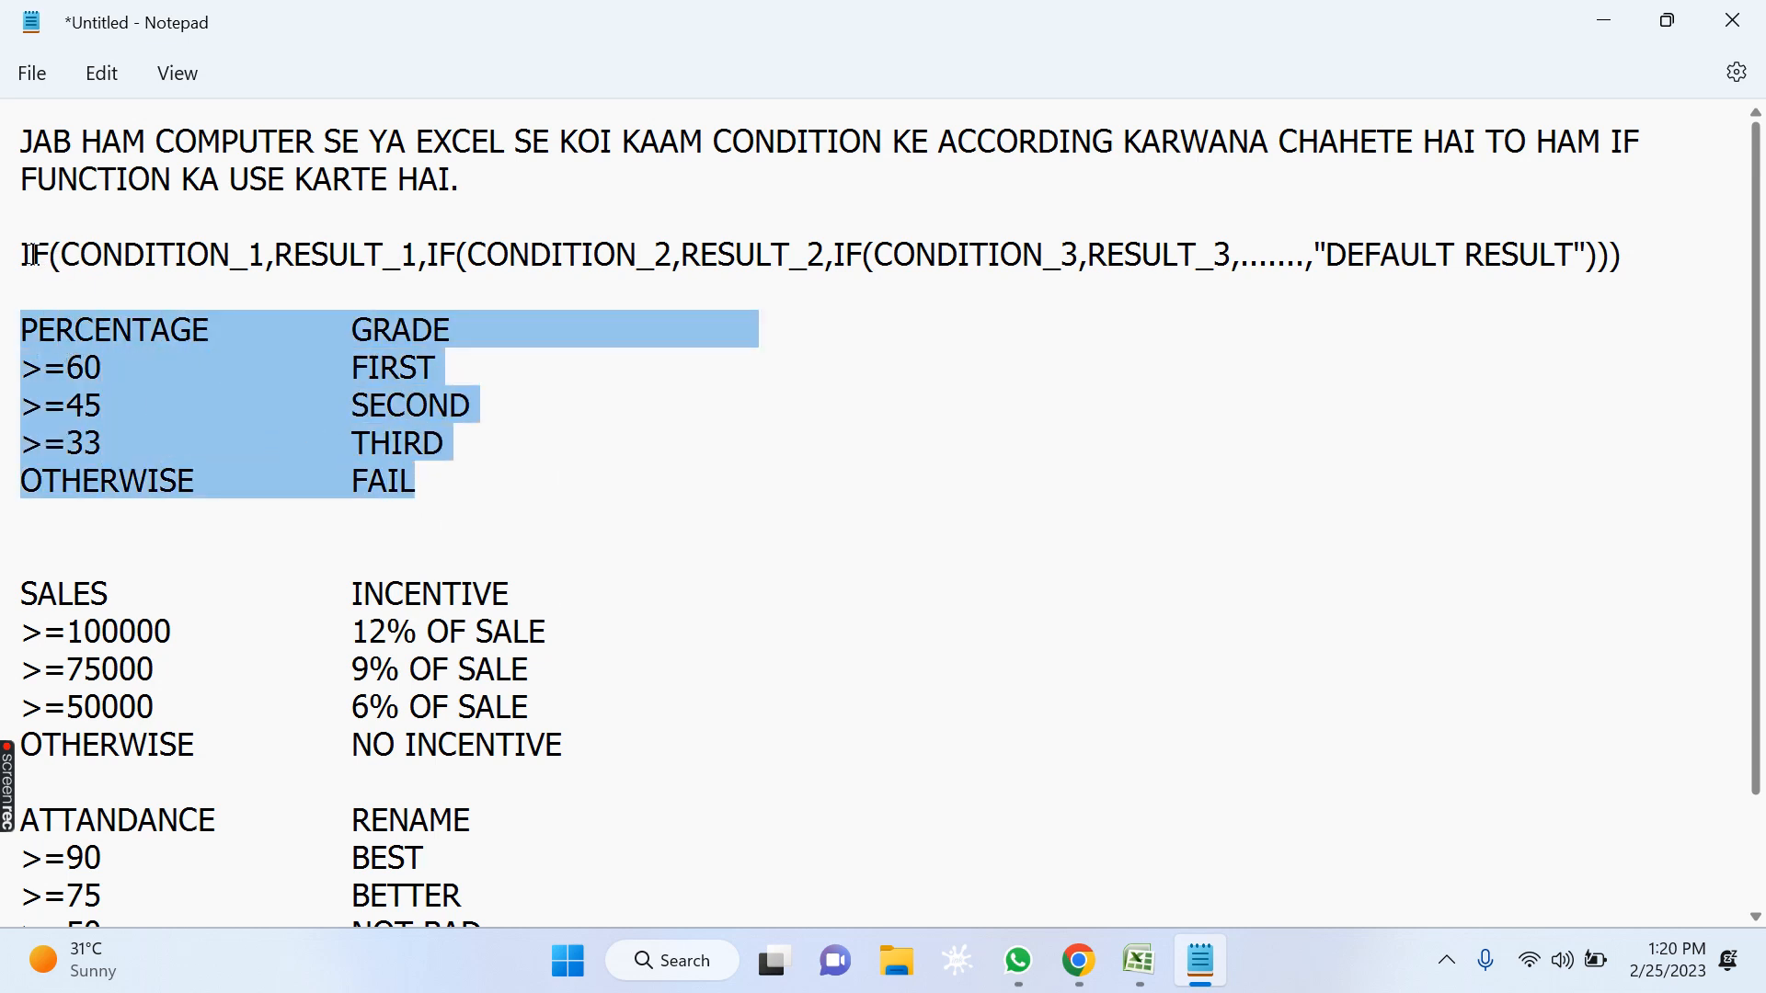
Examine the nested IF syntax line, from each condition and result pair through to the default result.
left_click_drag(23, 253, 1674, 273)
left_click(156, 317)
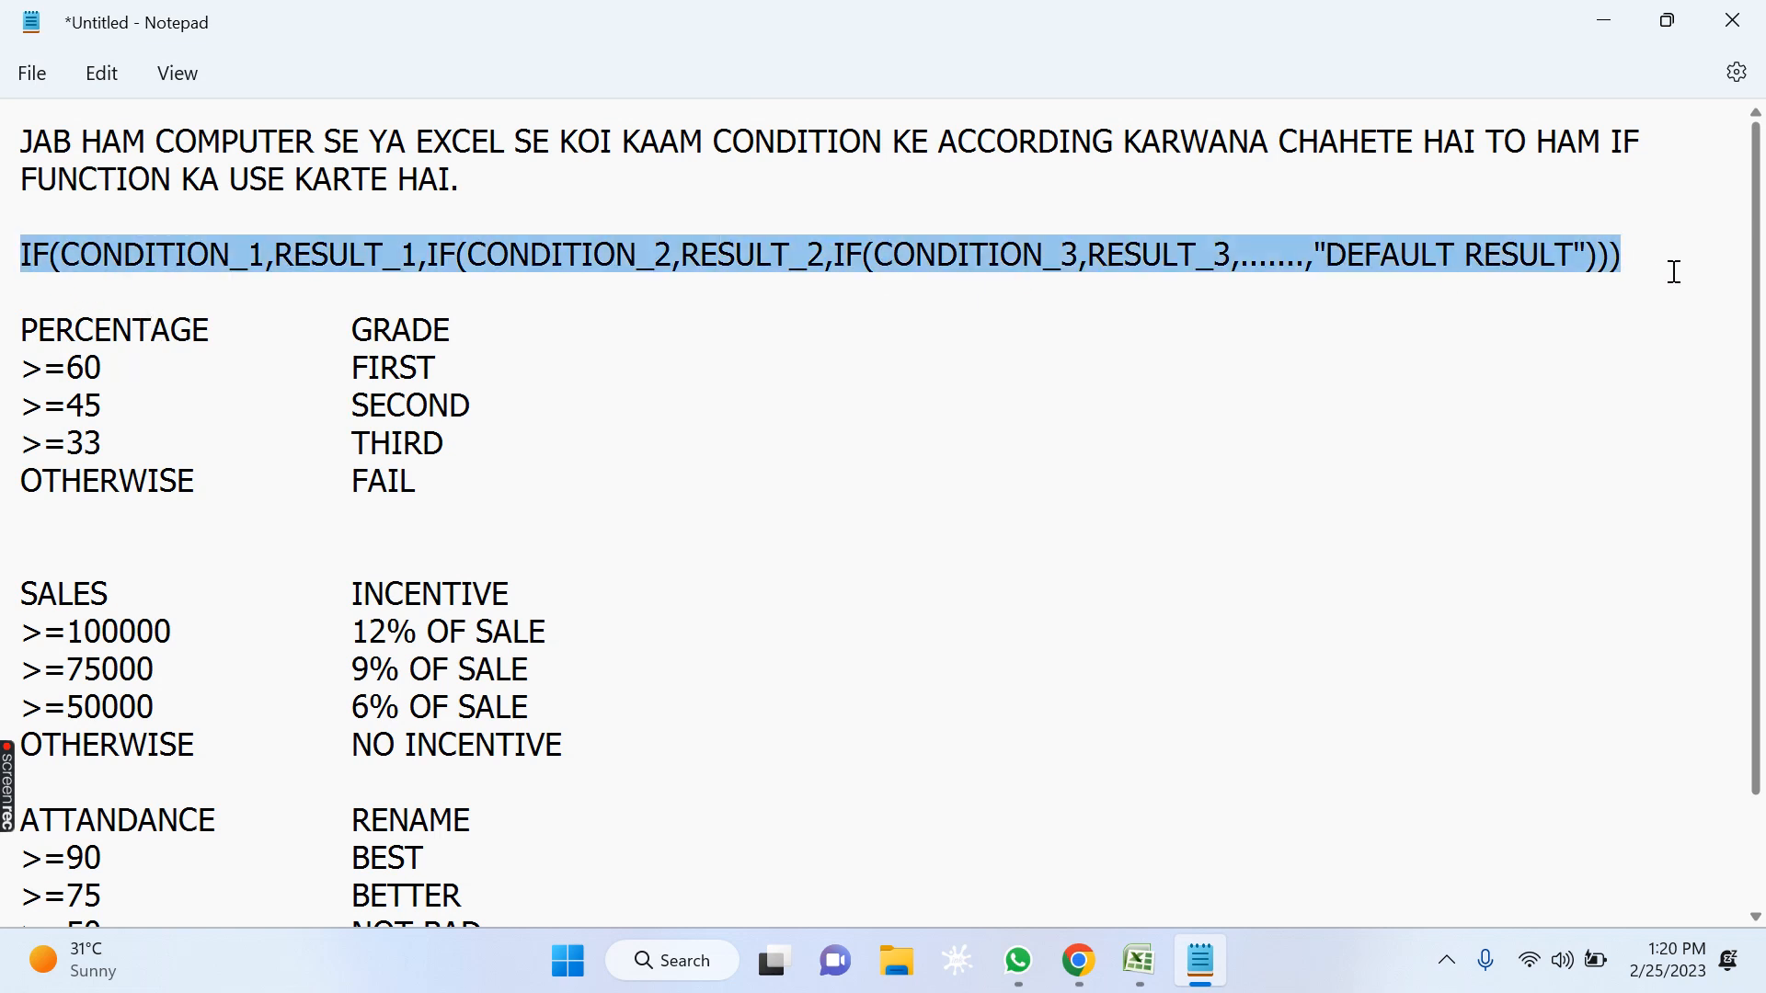
left_click(502, 347)
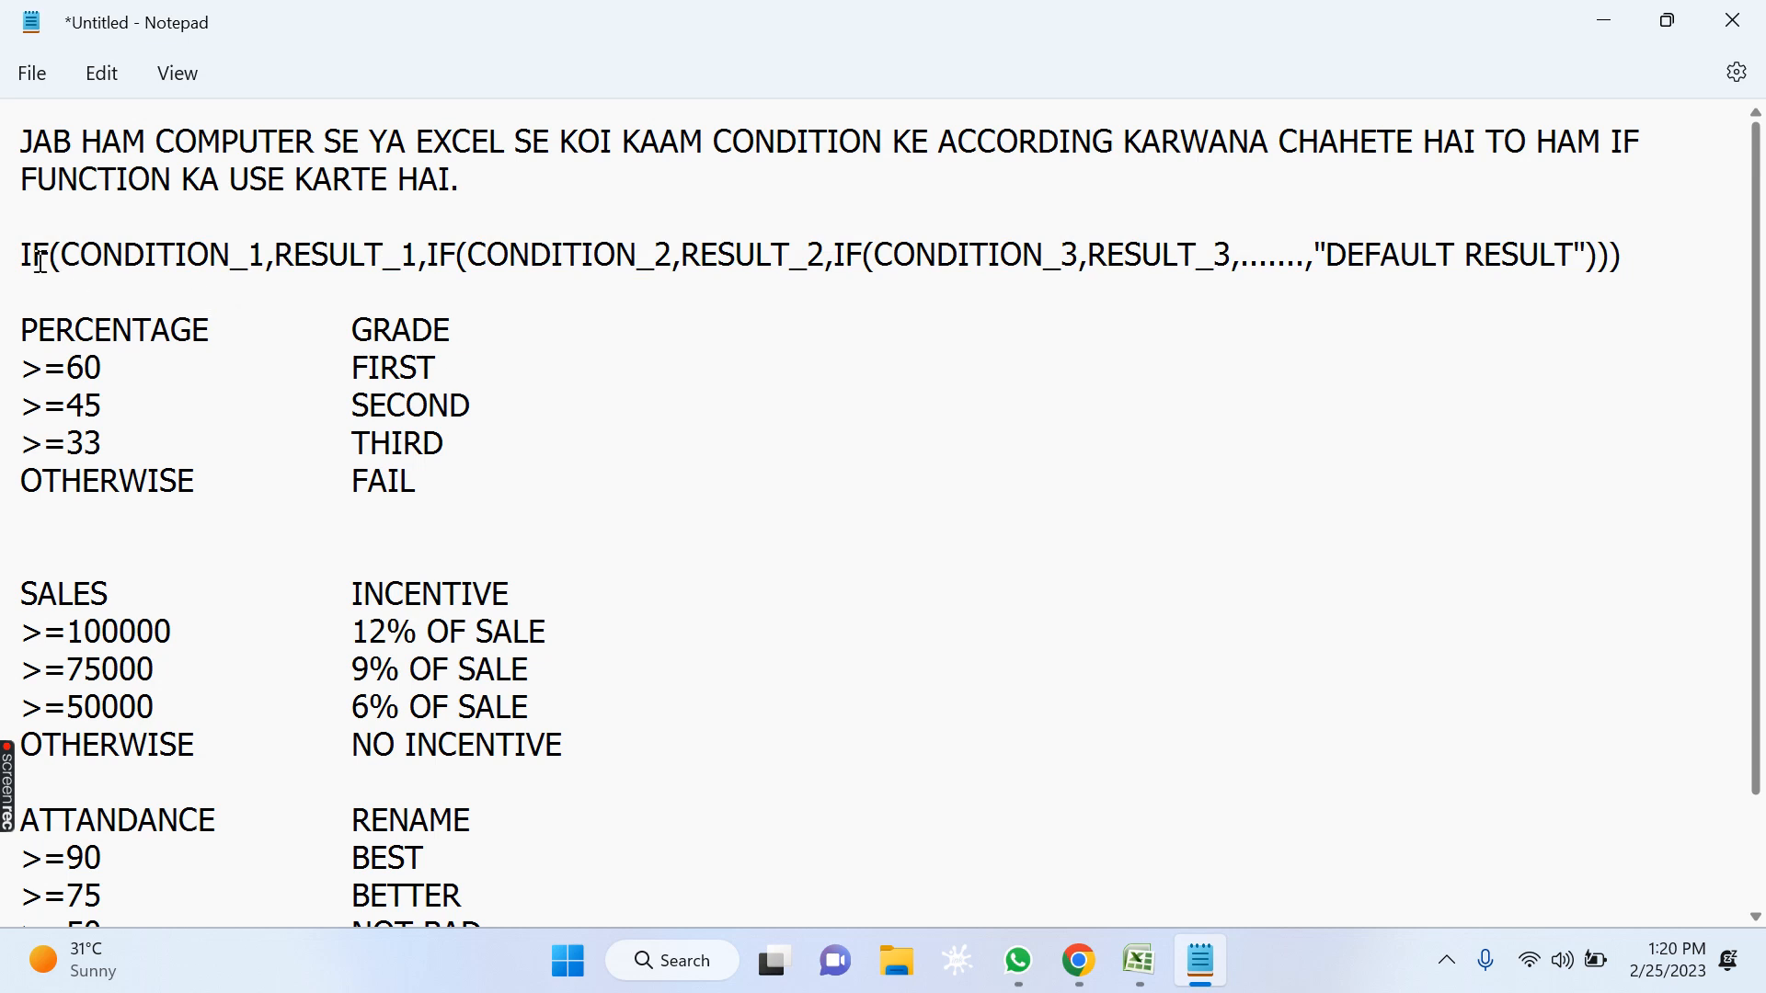
left_click_drag(124, 254, 352, 255)
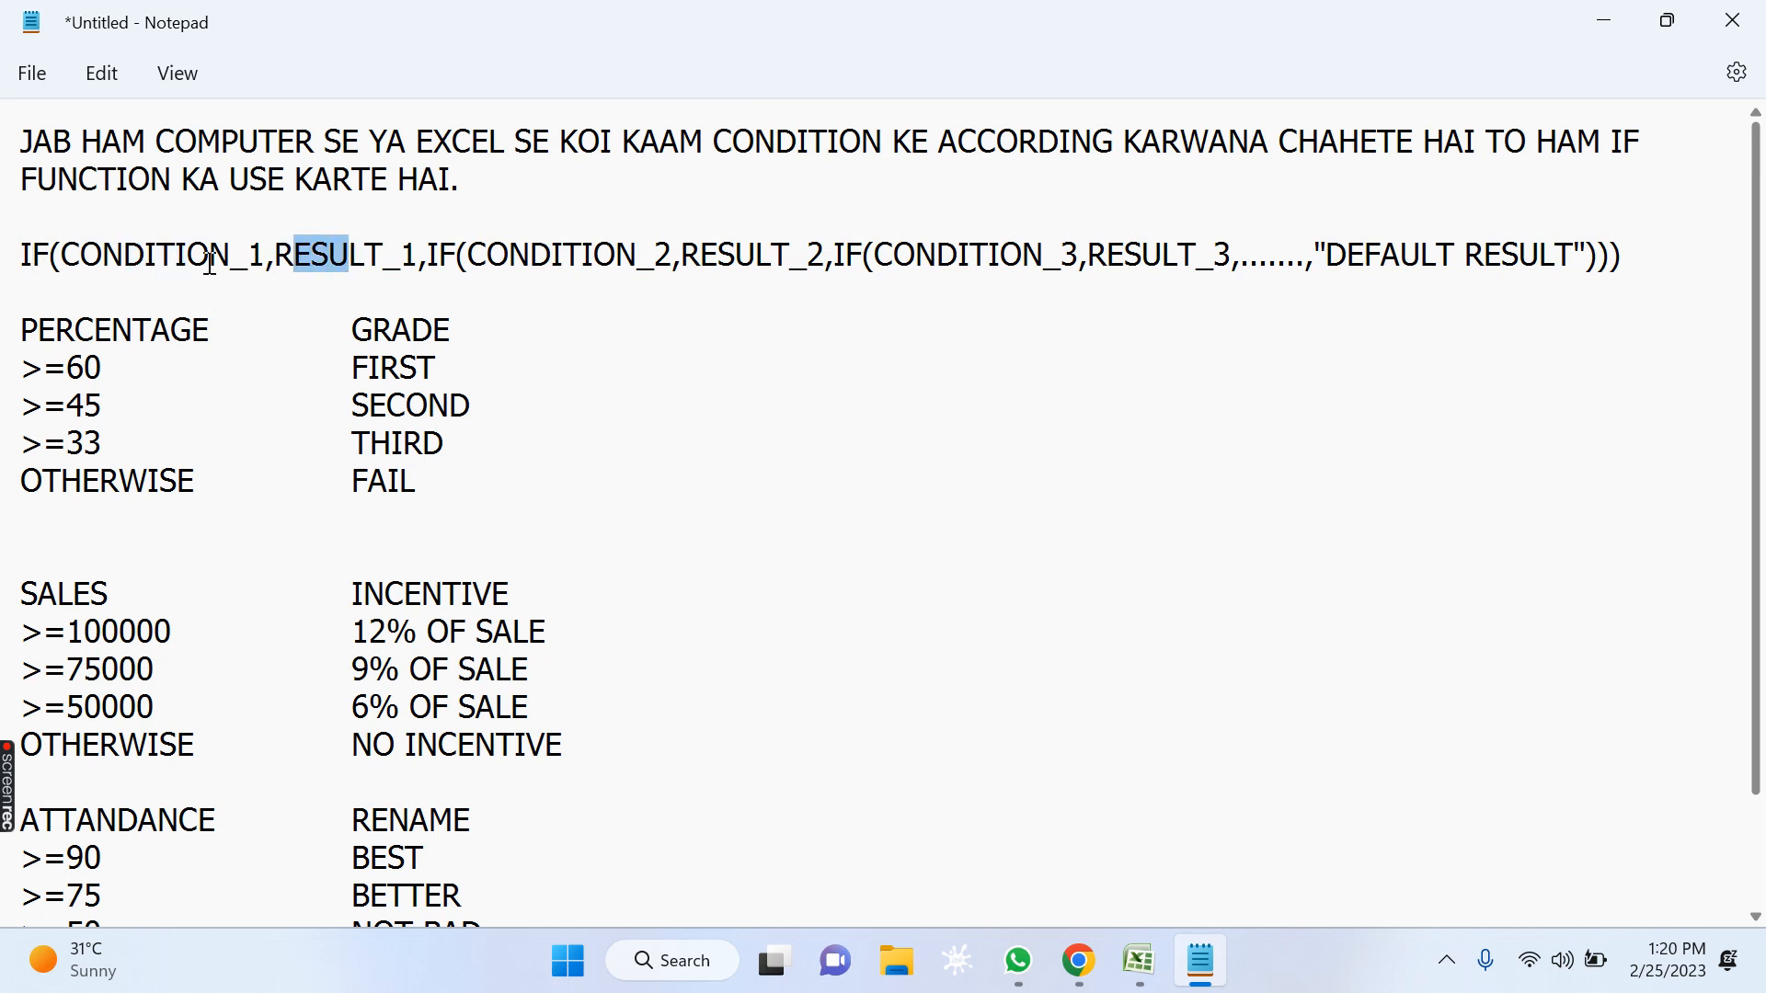
left_click_drag(81, 257, 397, 260)
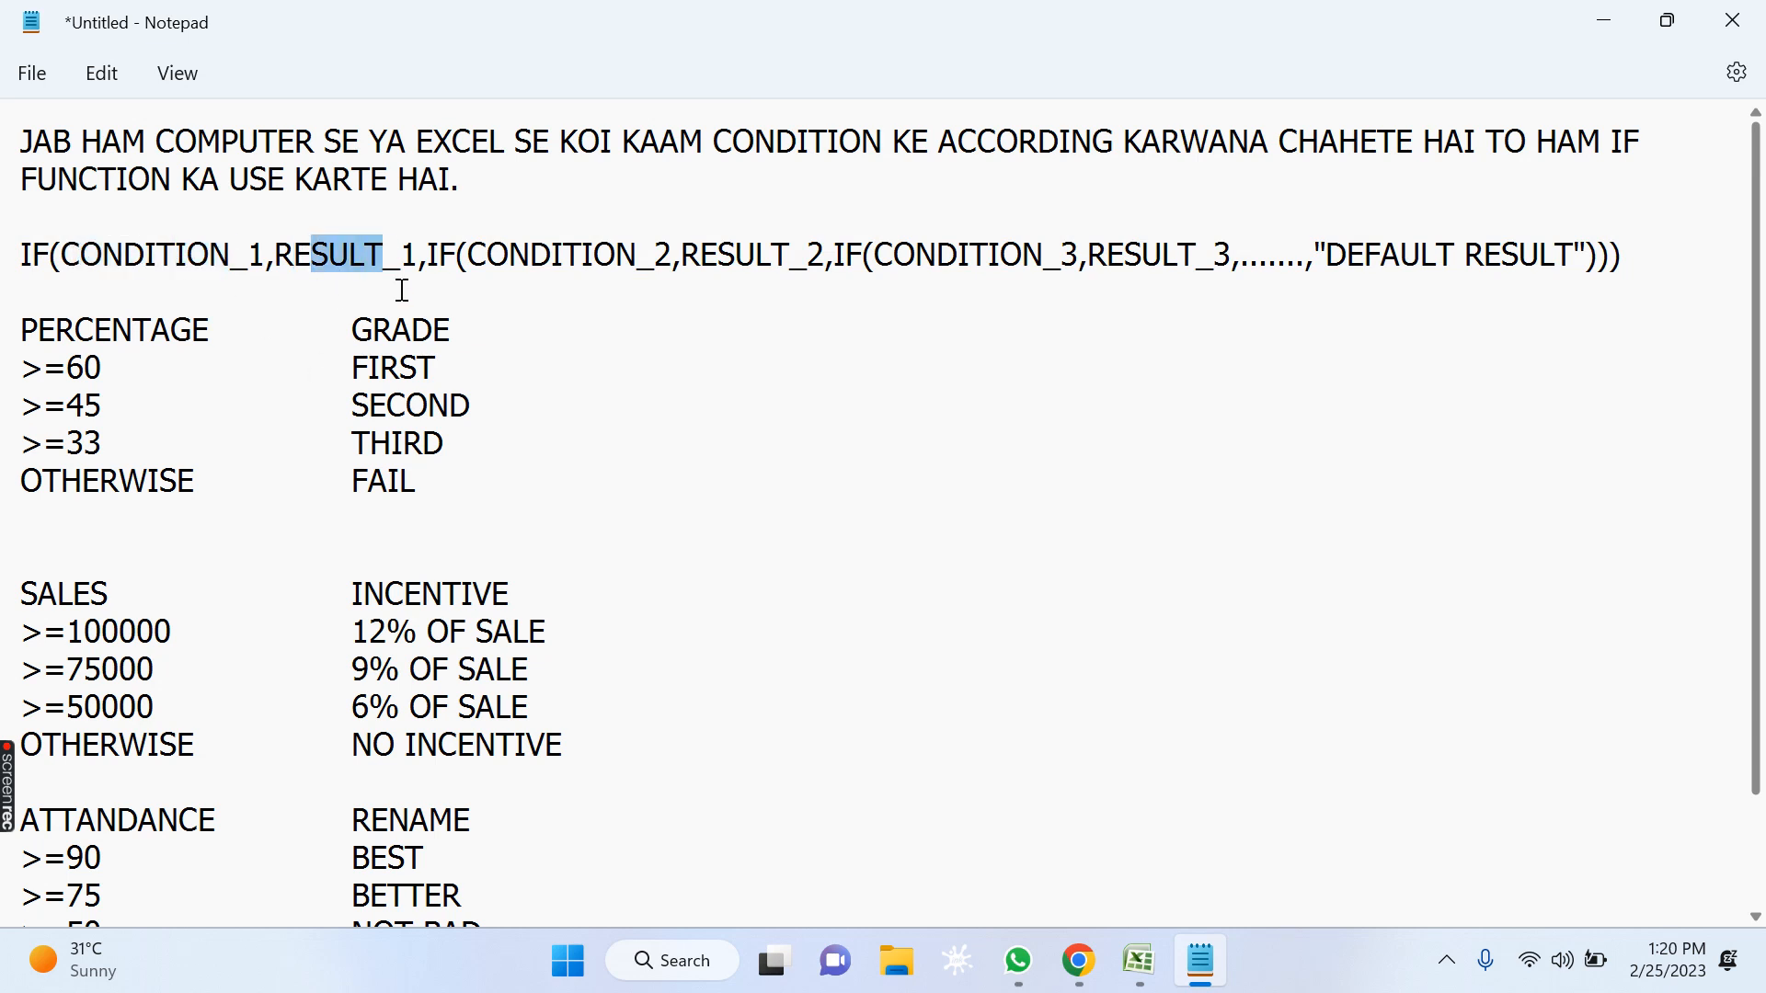
left_click_drag(508, 253, 1021, 258)
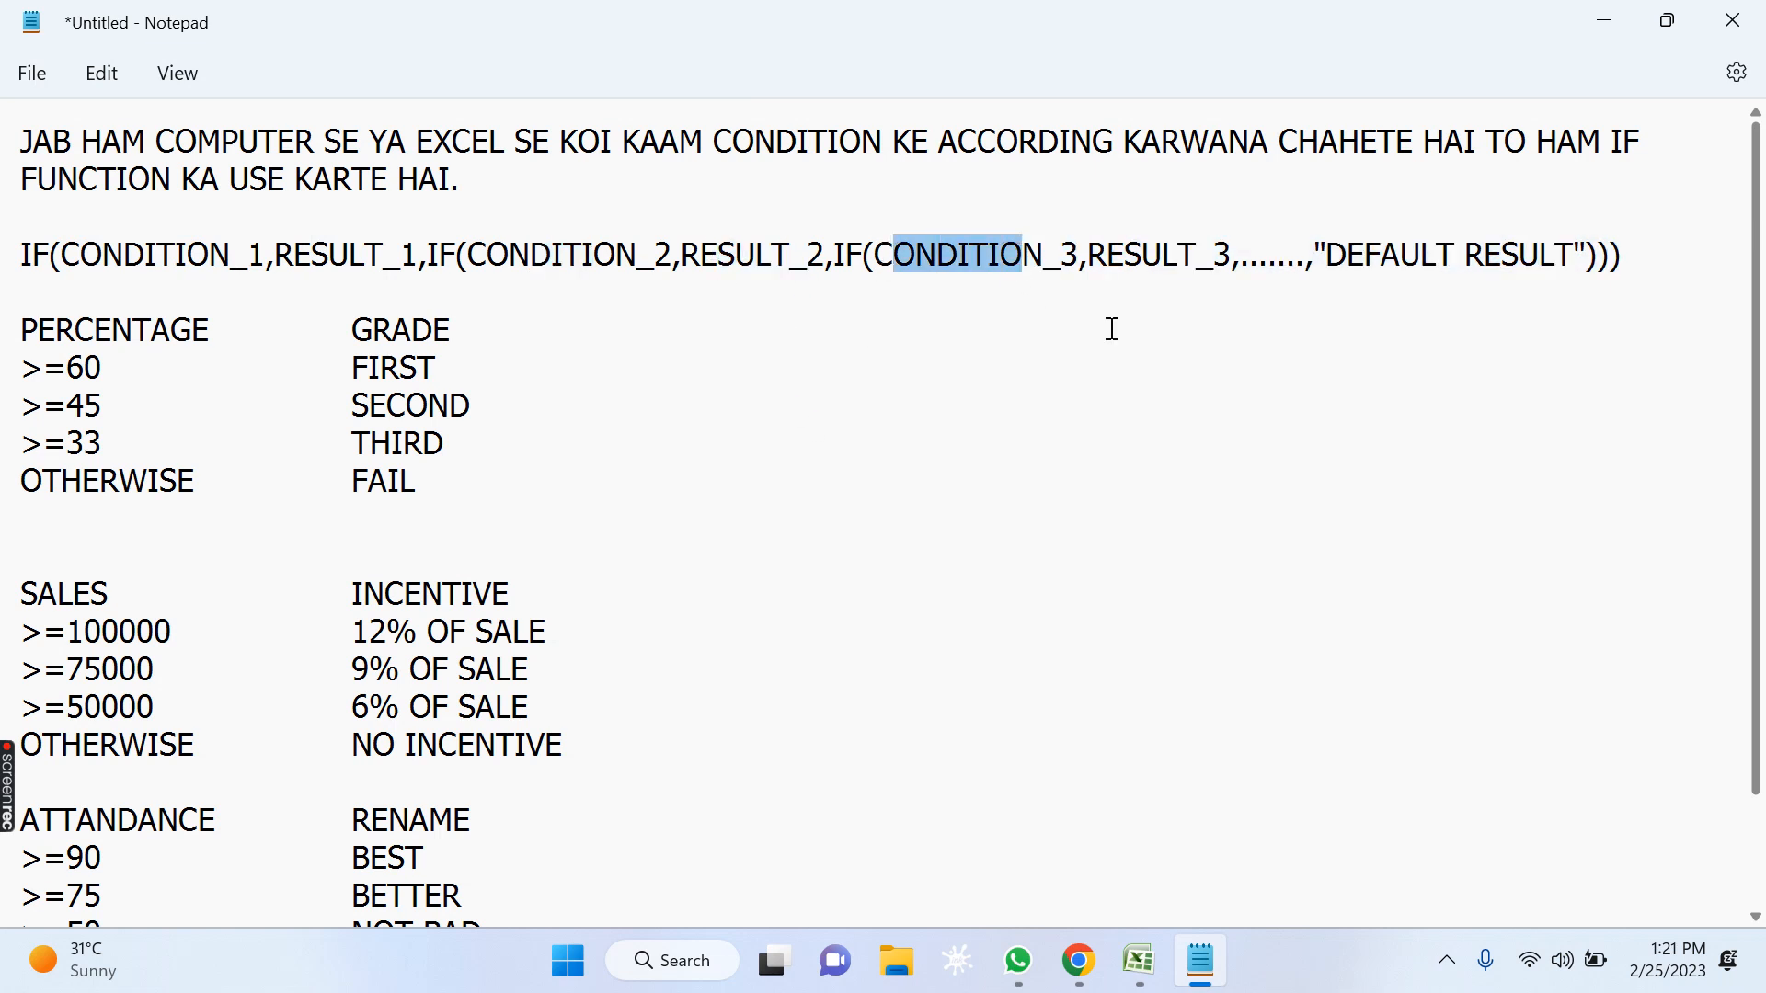
left_click_drag(1141, 256, 1161, 255)
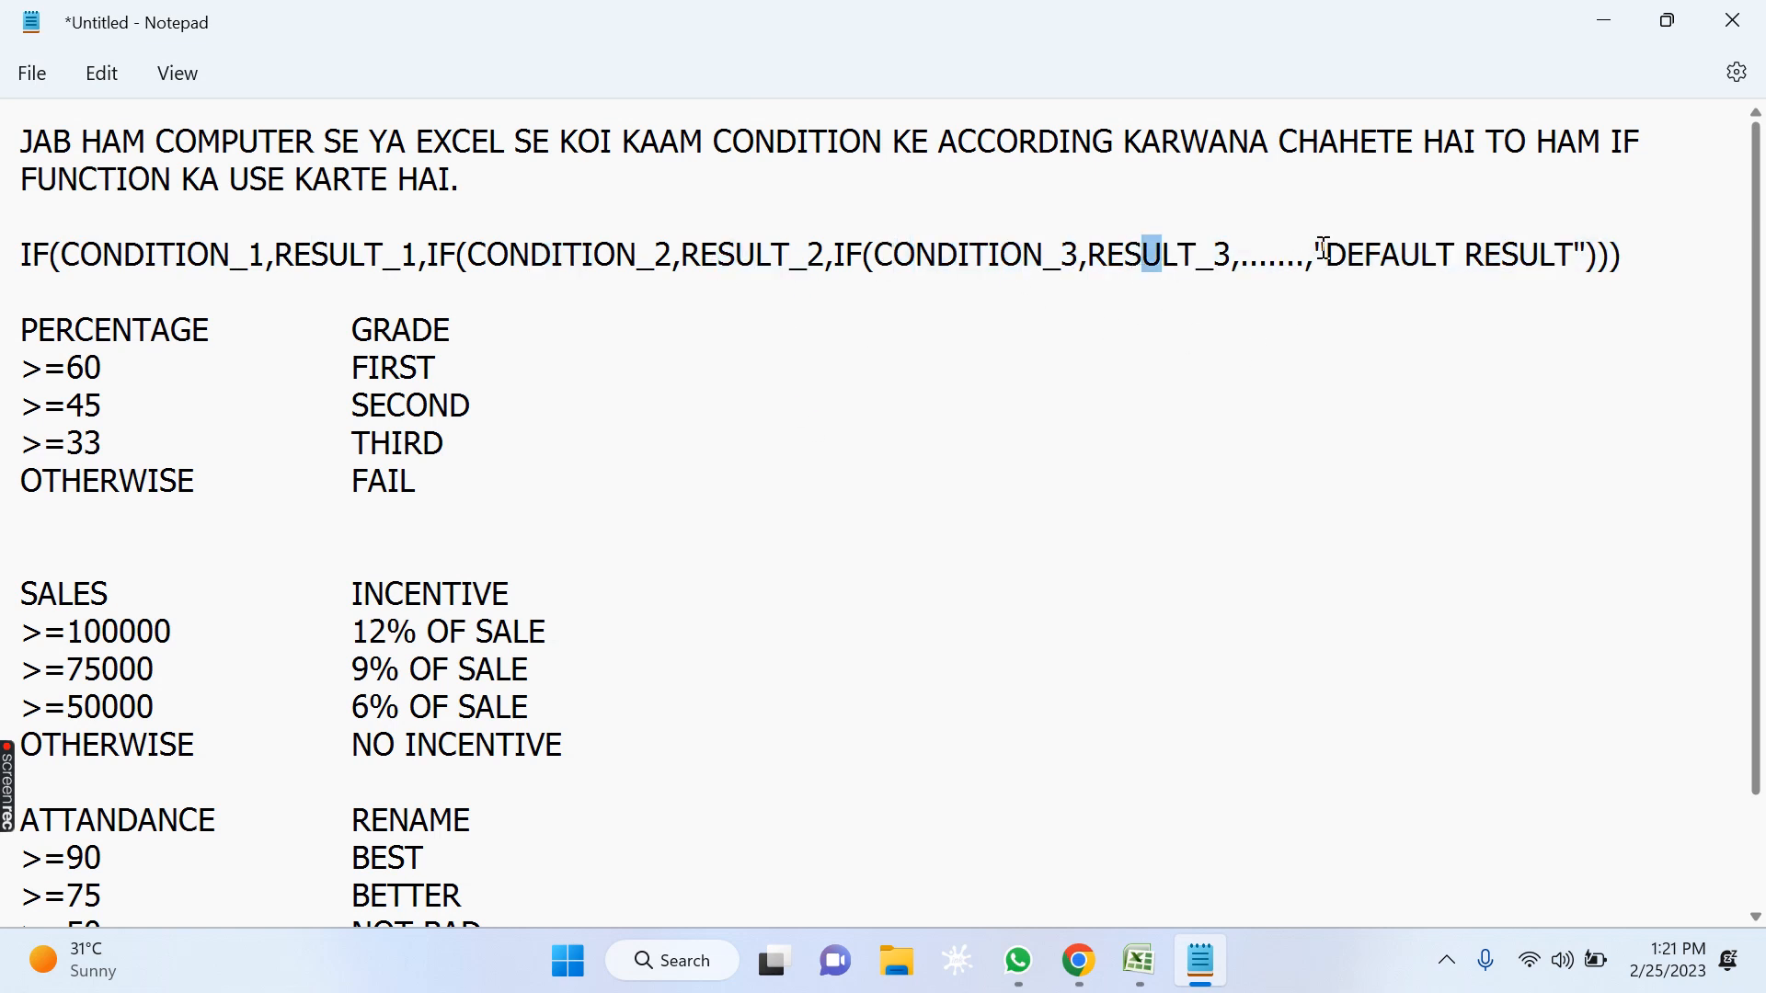
mouse_move(1324, 248)
left_mouse_down()
mouse_move(1499, 292)
mouse_move(1566, 257)
mouse_move(1334, 261)
left_mouse_up()
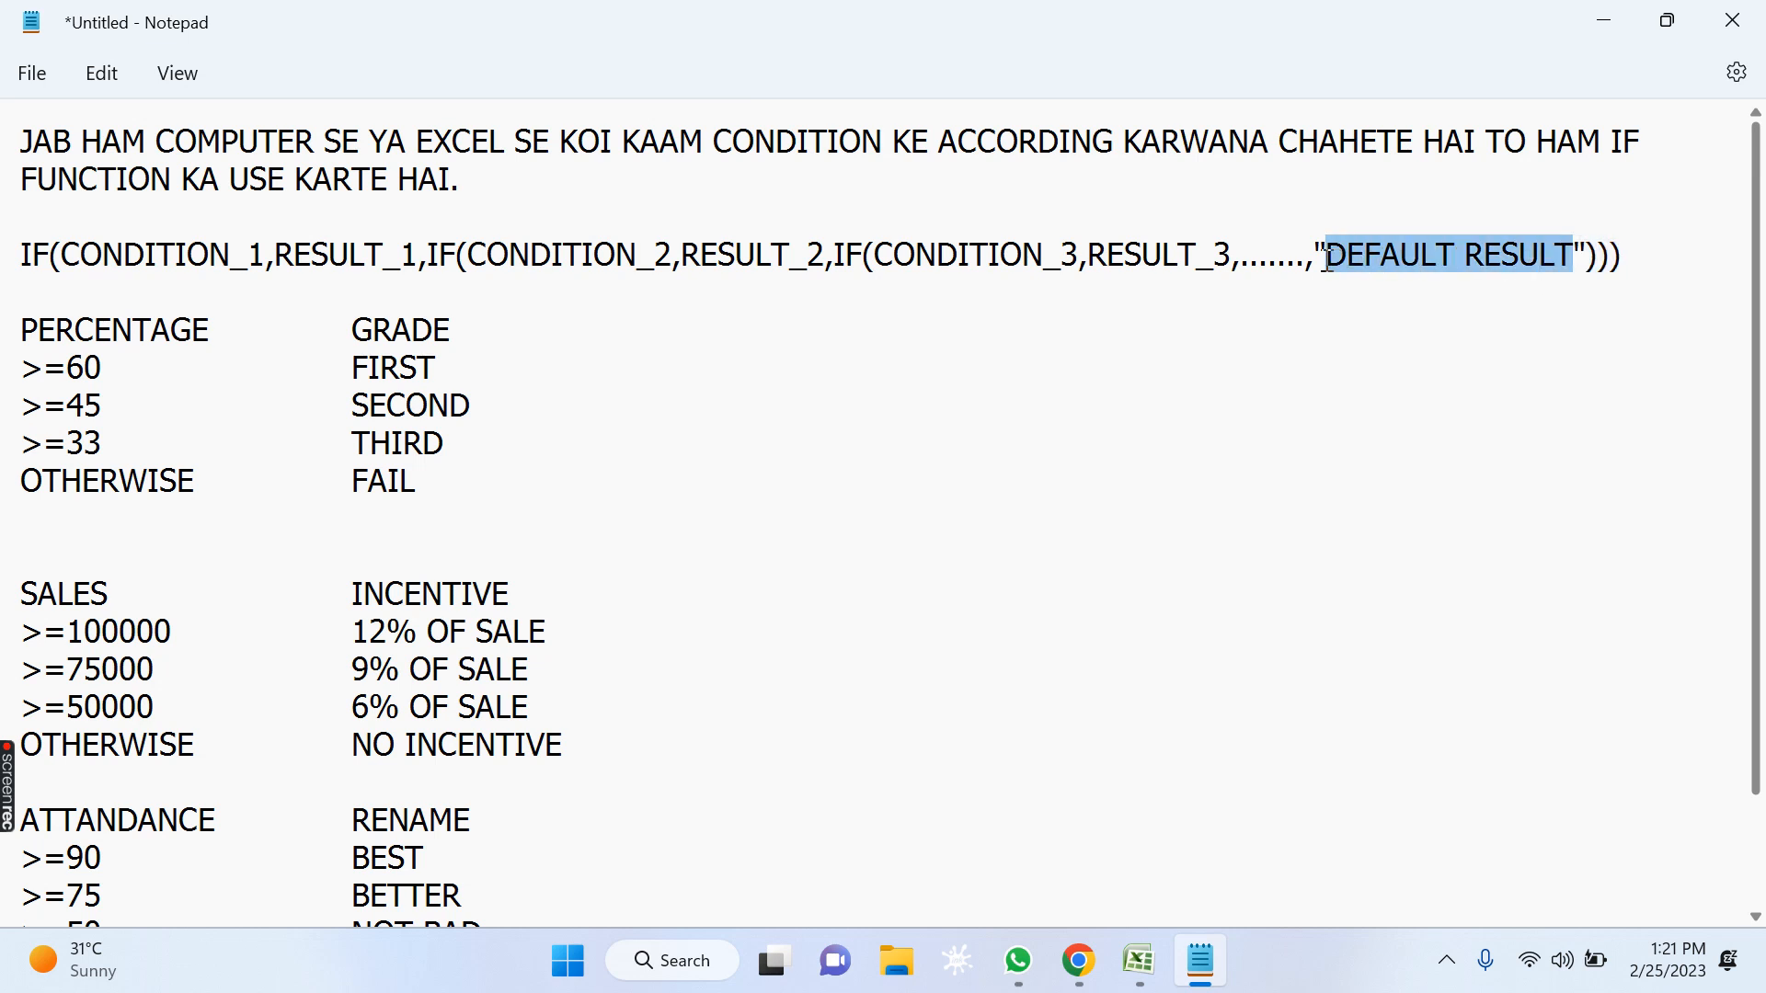
left_click(1273, 258)
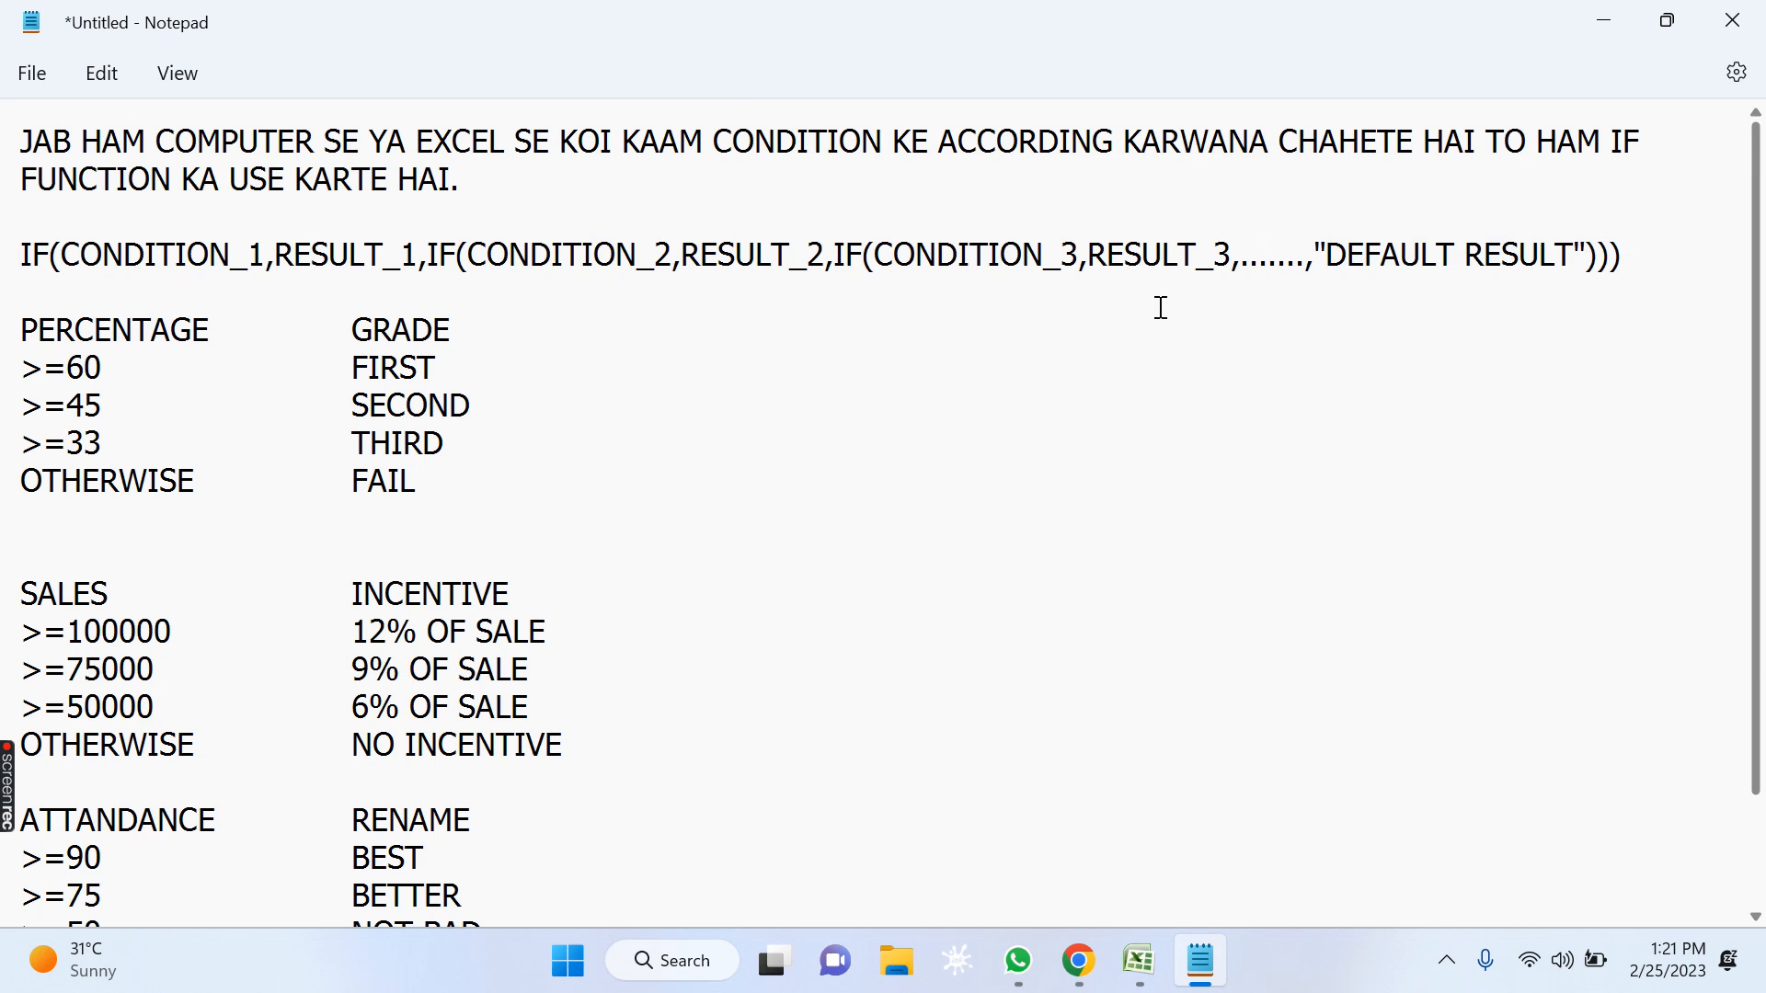
Review the SALES and INCENTIVE headings and the >=100000 condition with its 12% OF SALE incentive.
left_click(725, 478)
scroll(700, 561, "down", 2)
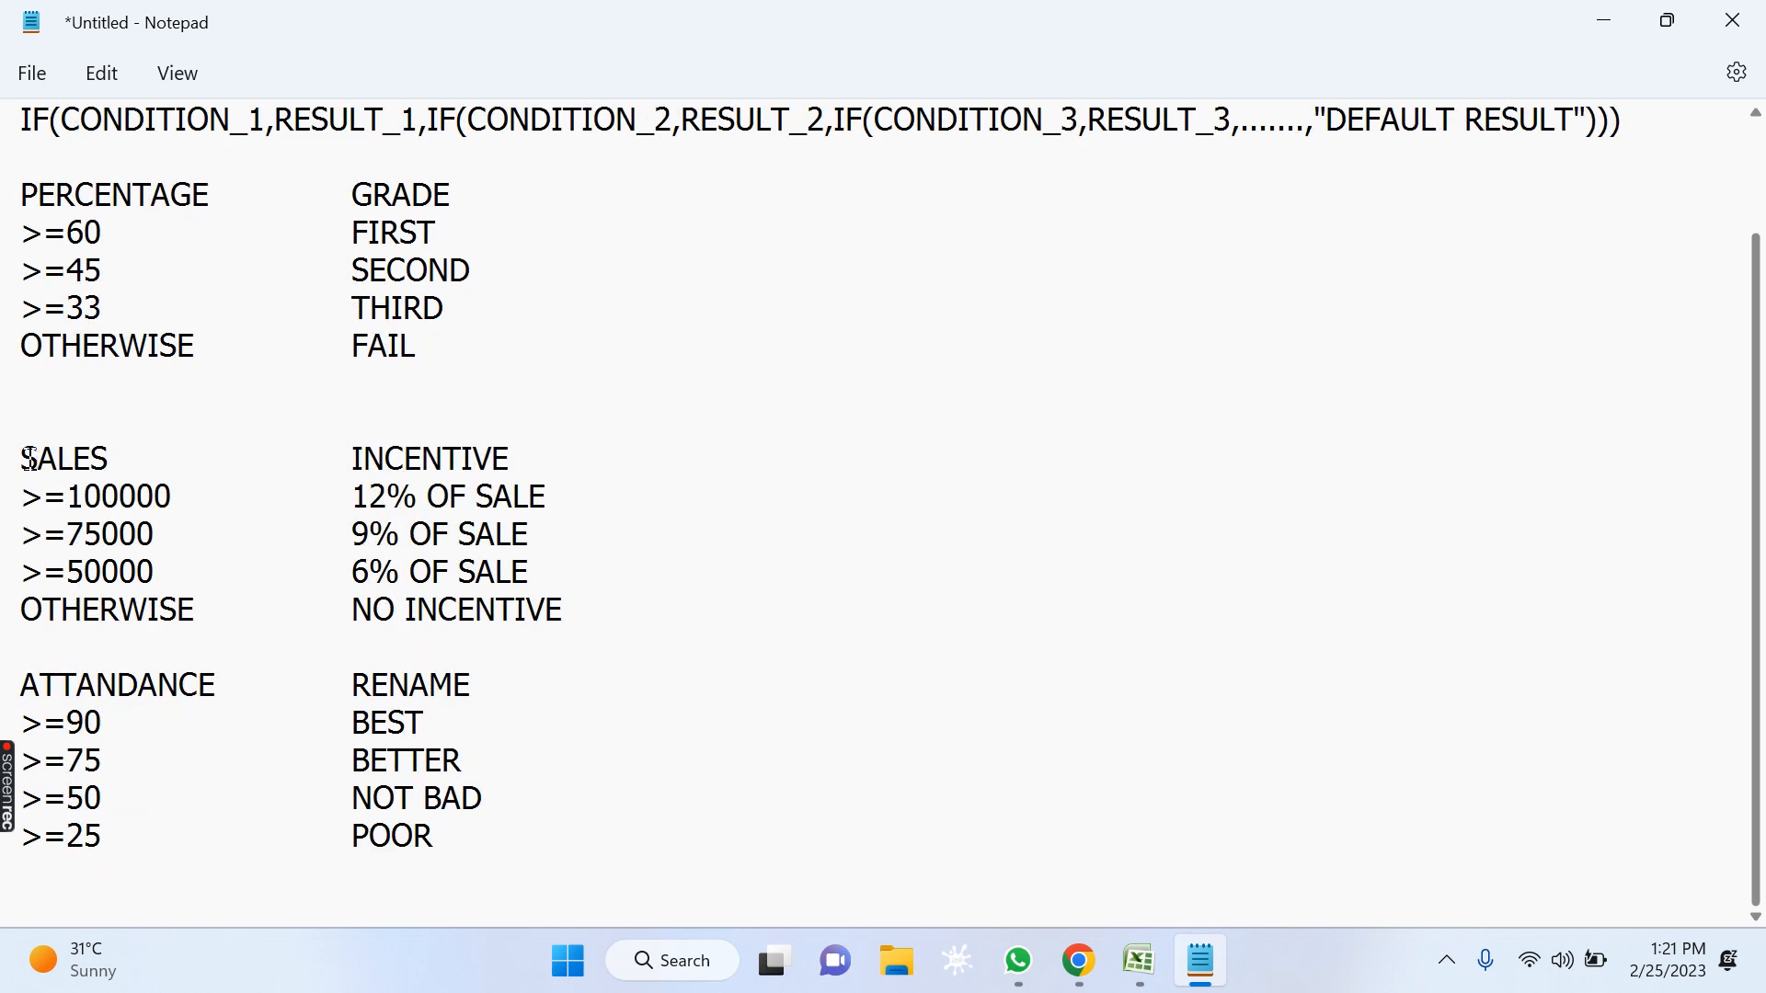
left_click_drag(20, 460, 617, 452)
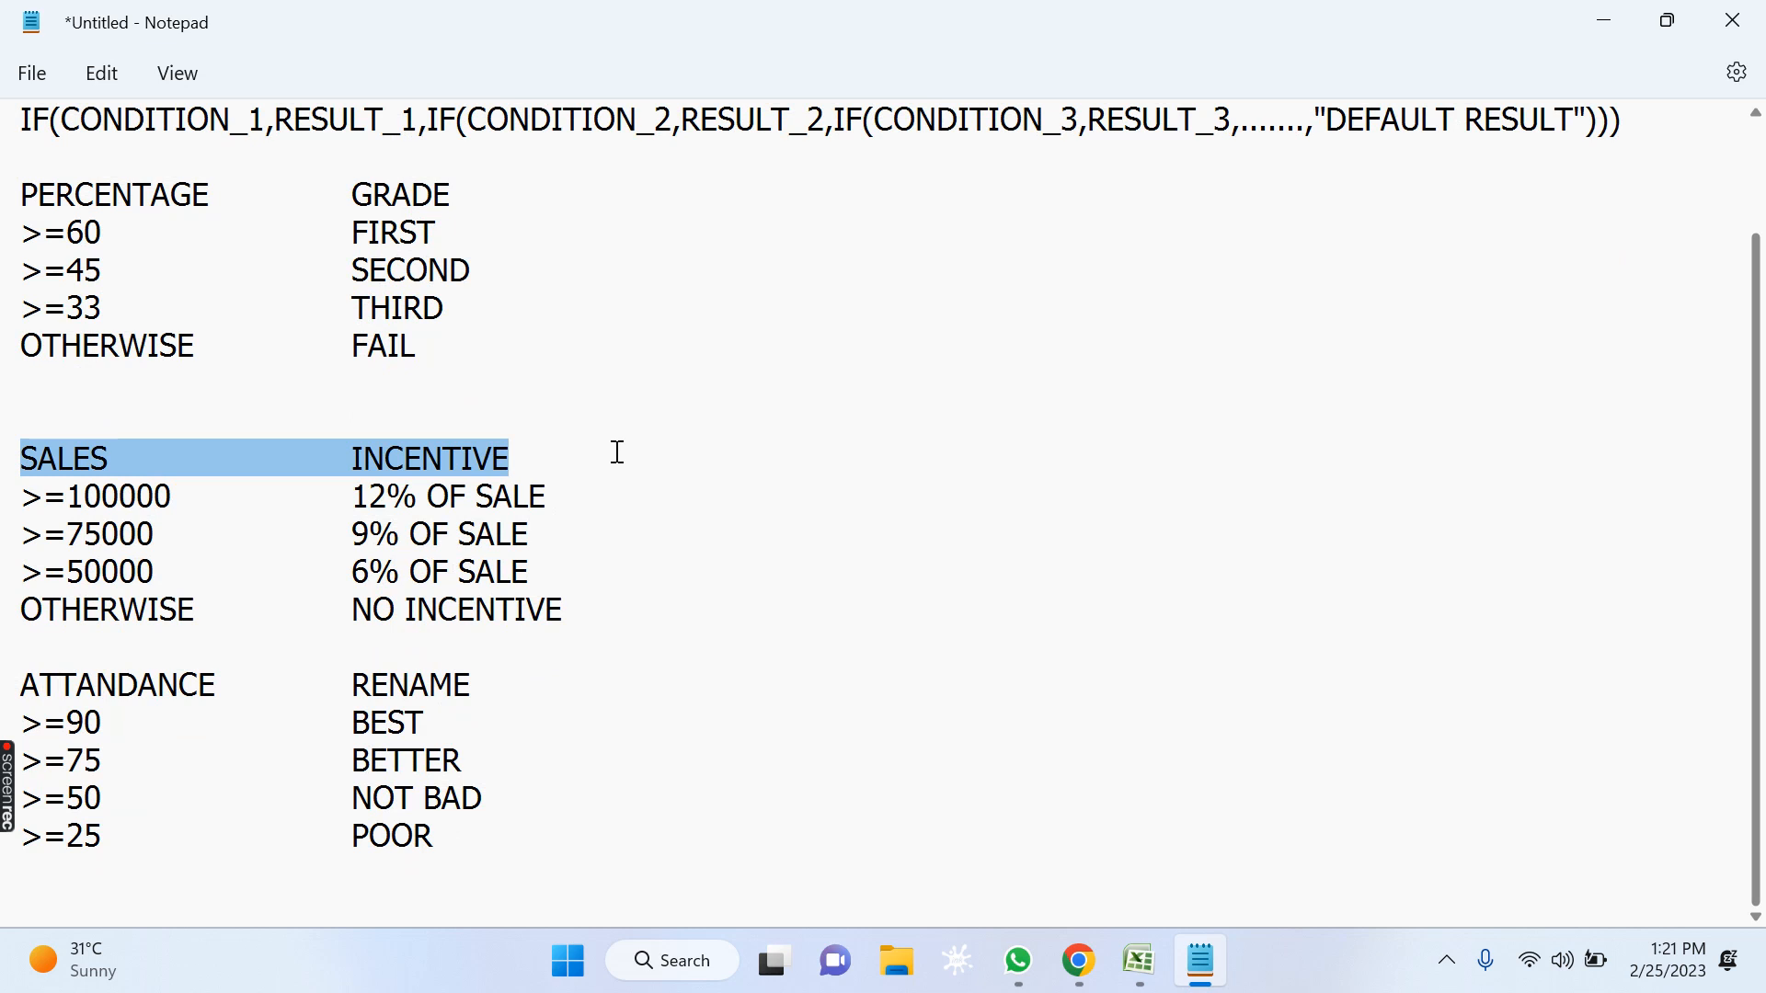
left_click(179, 586)
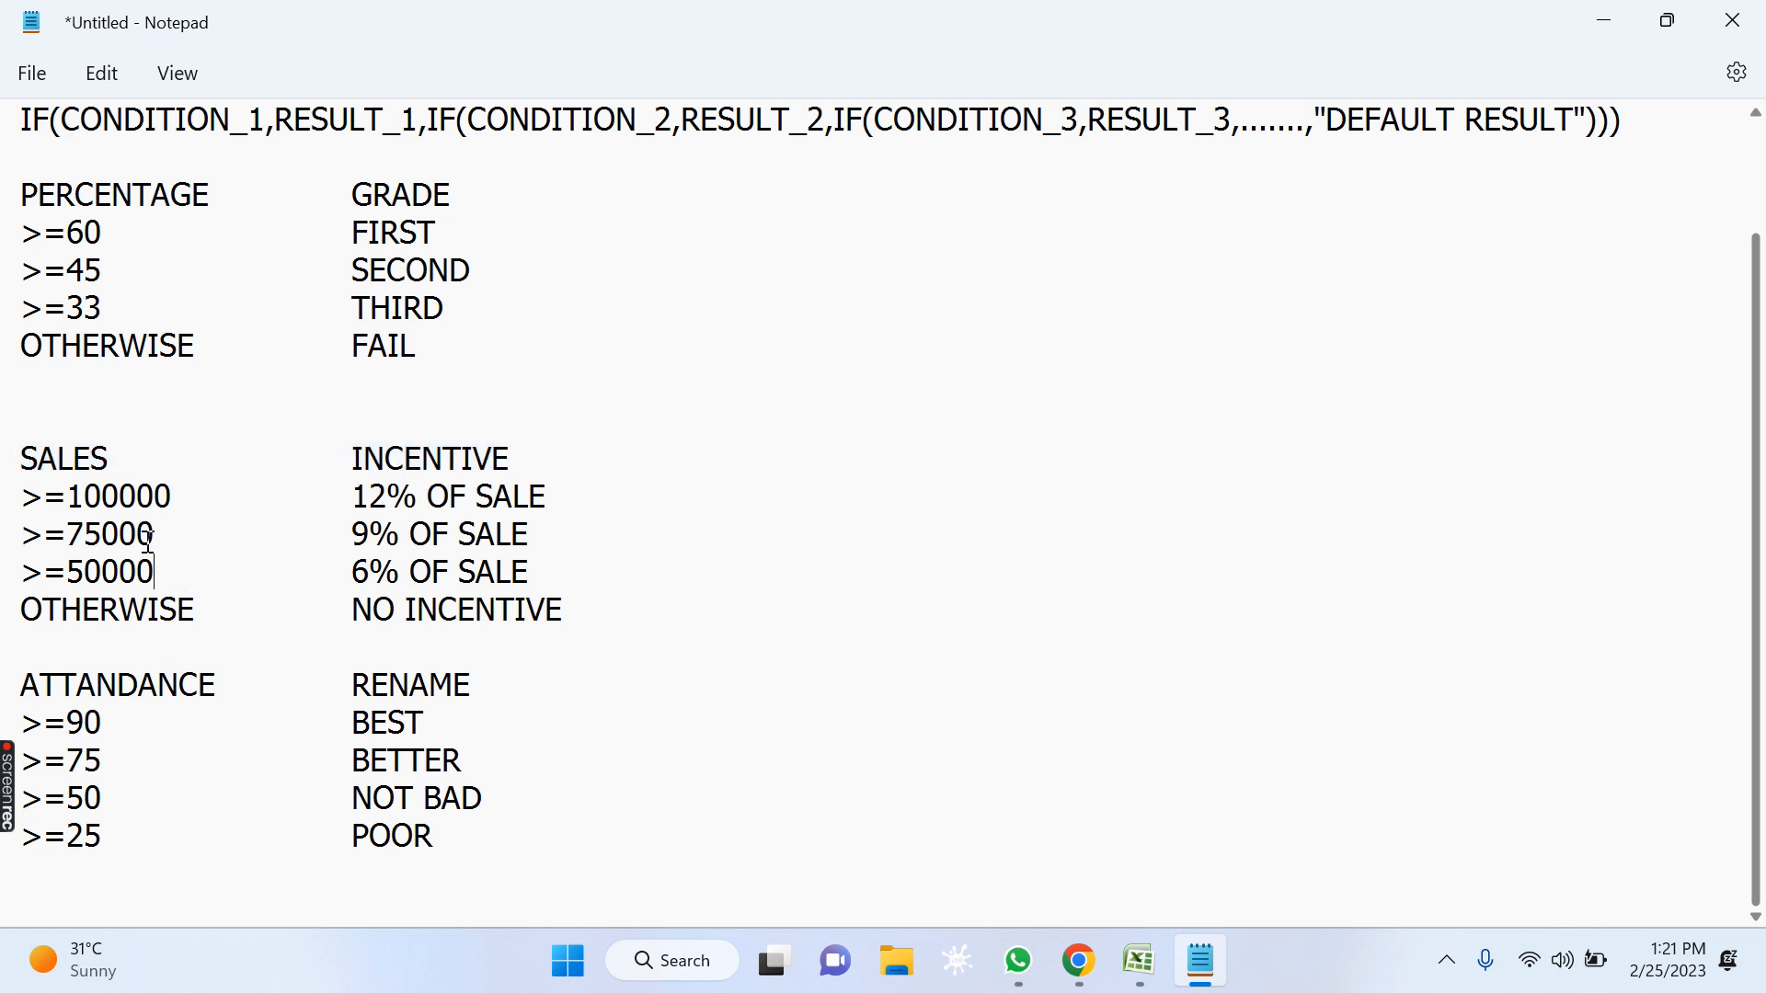
left_click_drag(58, 499, 20, 496)
left_click(73, 495)
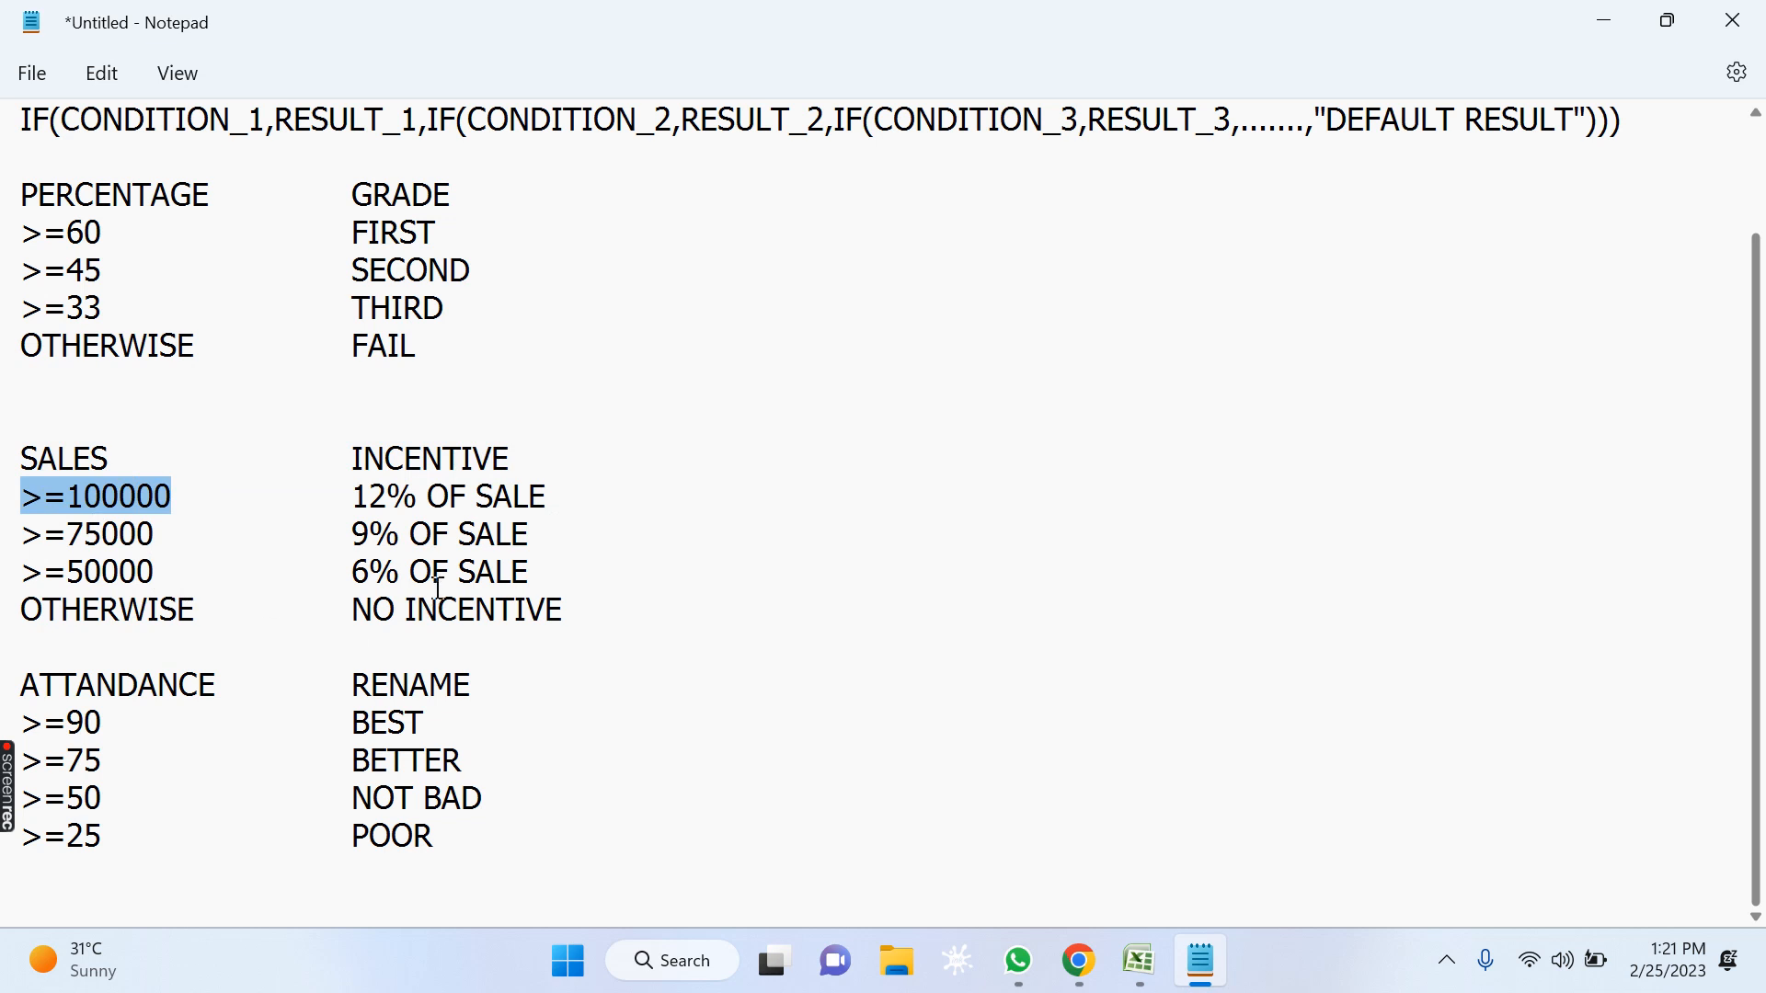
left_click_drag(357, 497, 570, 475)
left_click(546, 610)
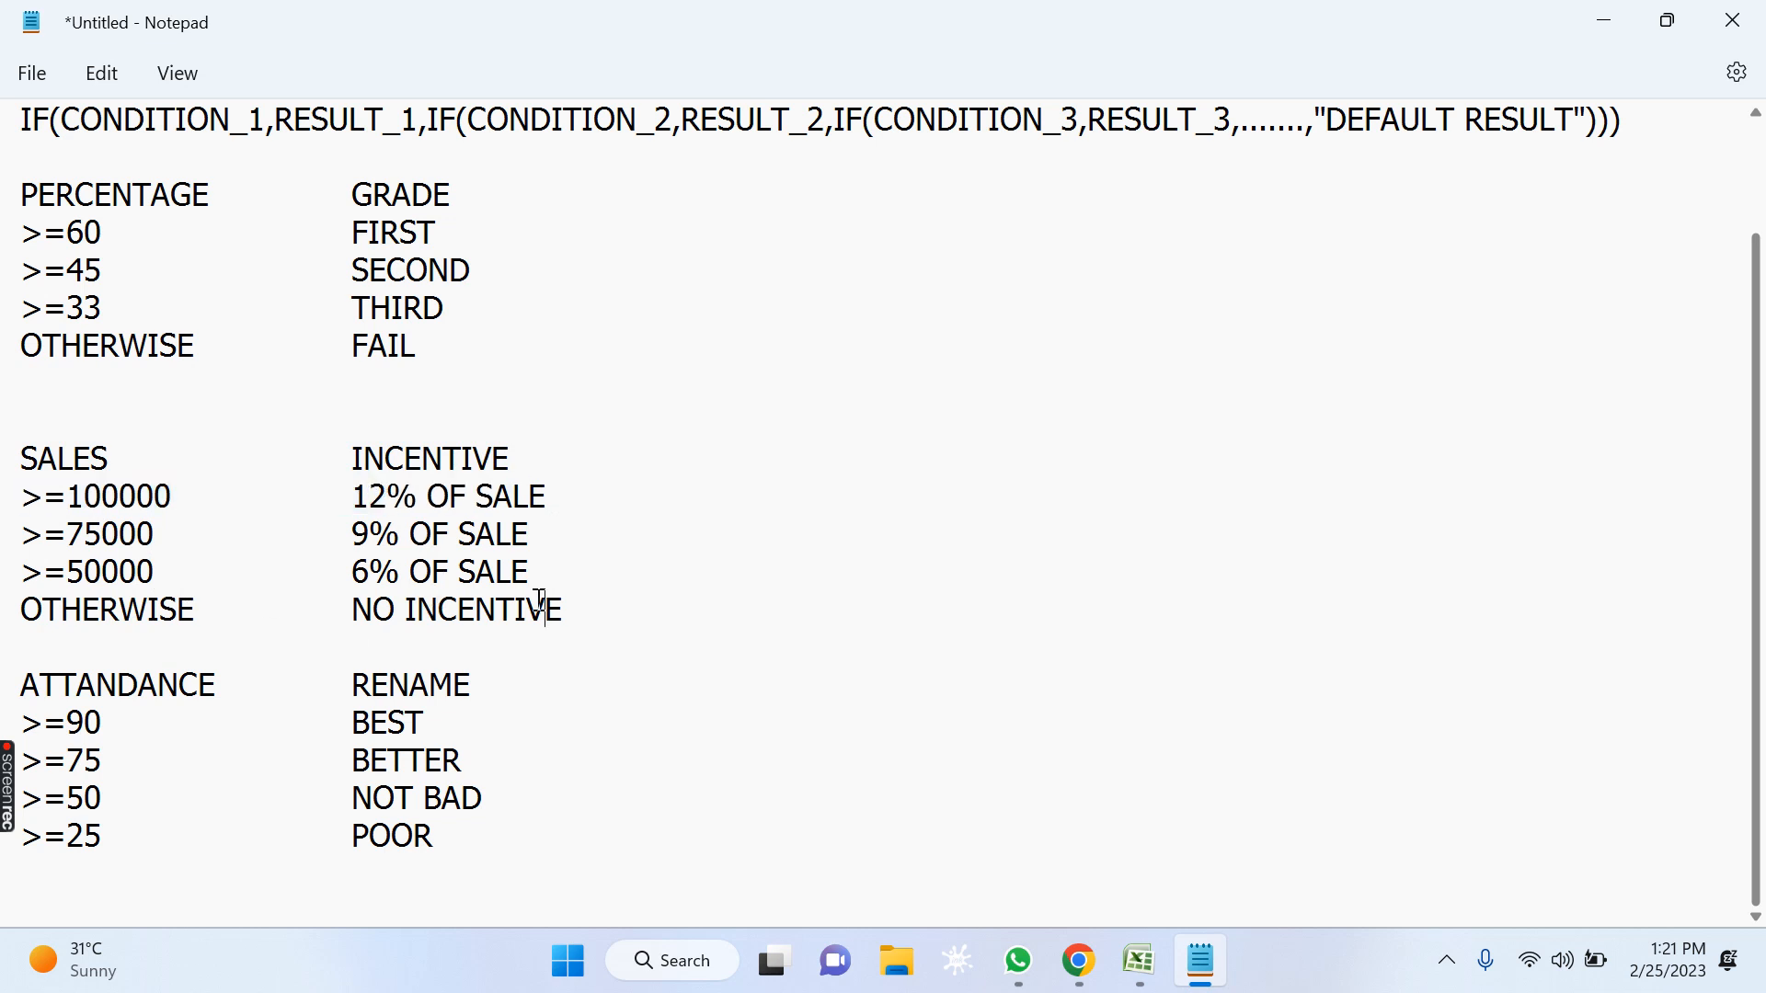
Review the >=75000, >=50000 and OTHERWISE sales conditions together with their incentives.
left_click_drag(70, 534, 156, 533)
left_click(110, 533)
left_click_drag(24, 534, 216, 534)
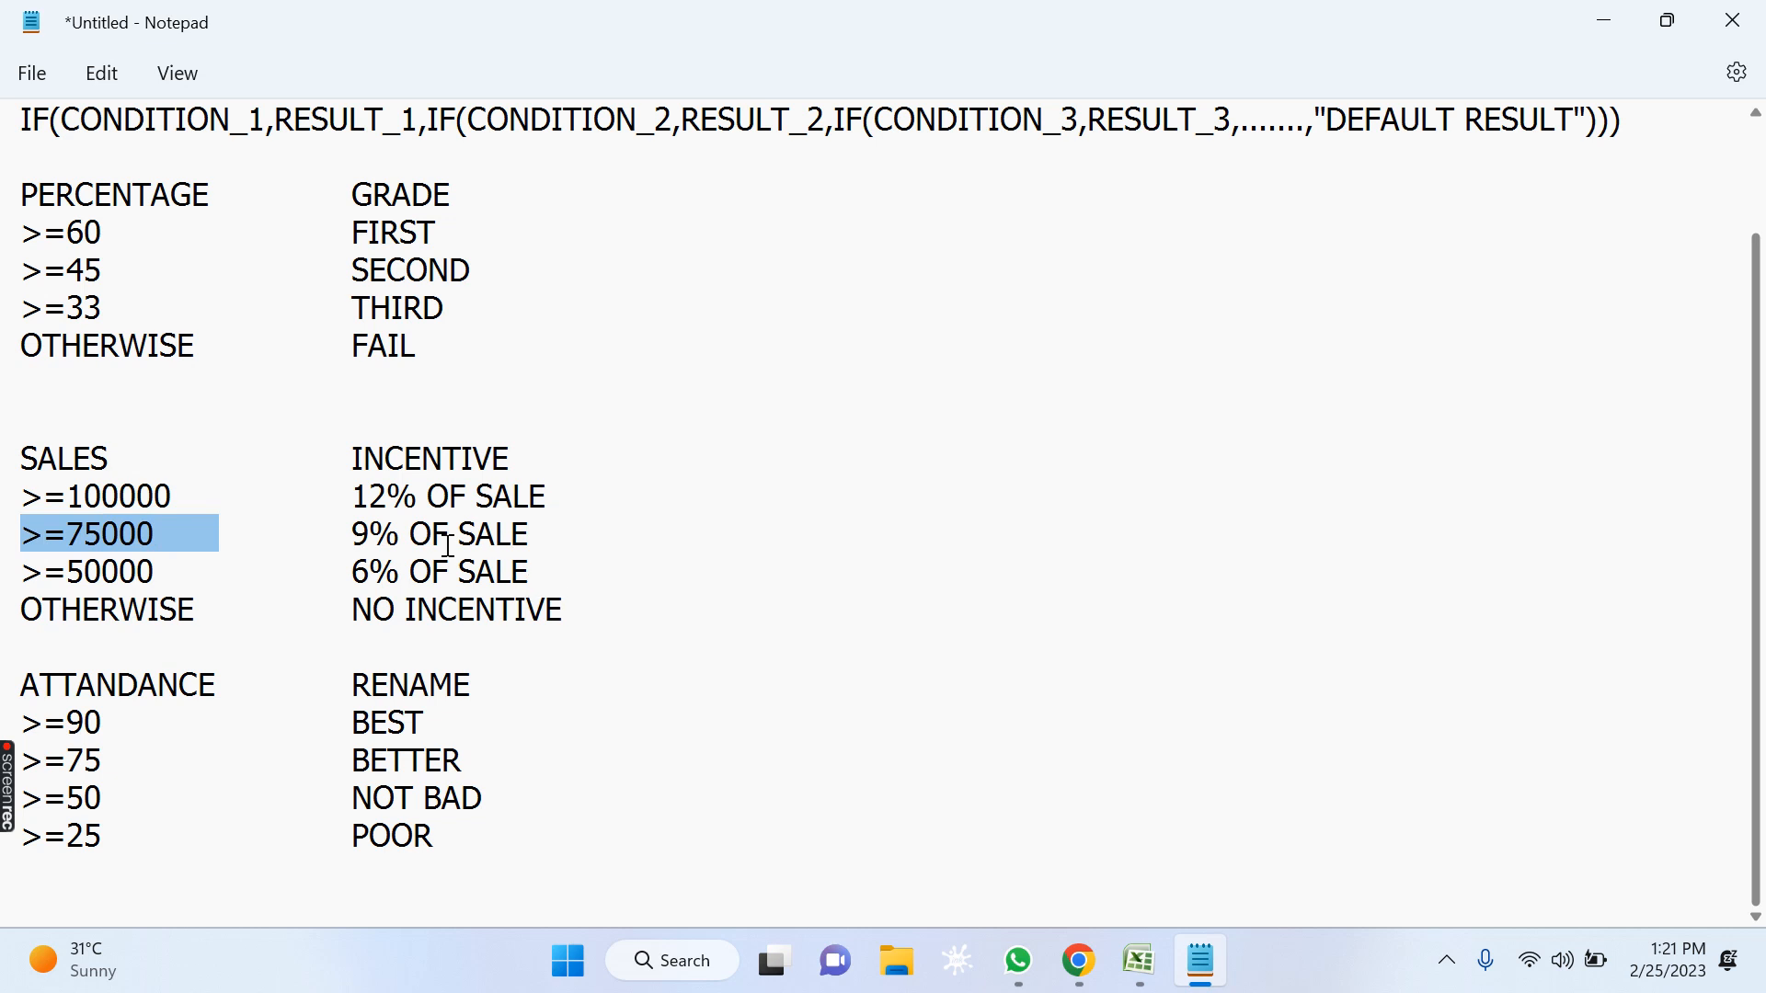
left_click_drag(363, 460, 509, 460)
left_click_drag(459, 535, 332, 540)
left_click(345, 647)
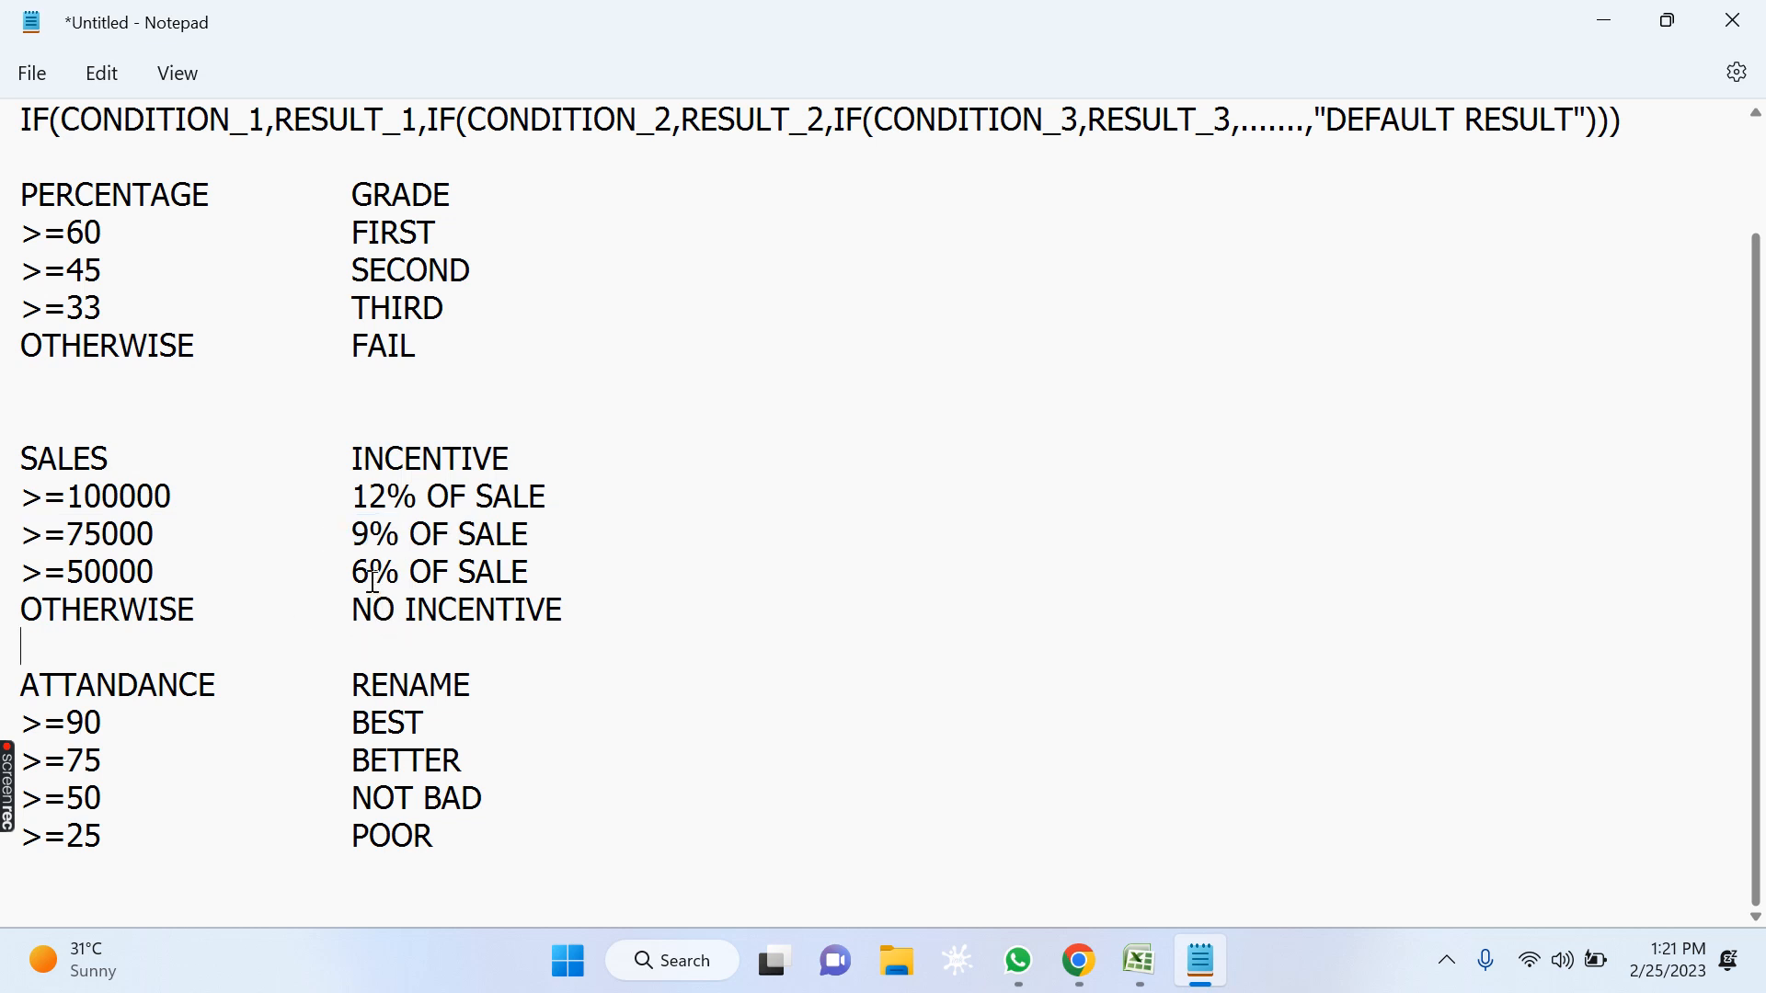
left_click_drag(155, 572, 21, 572)
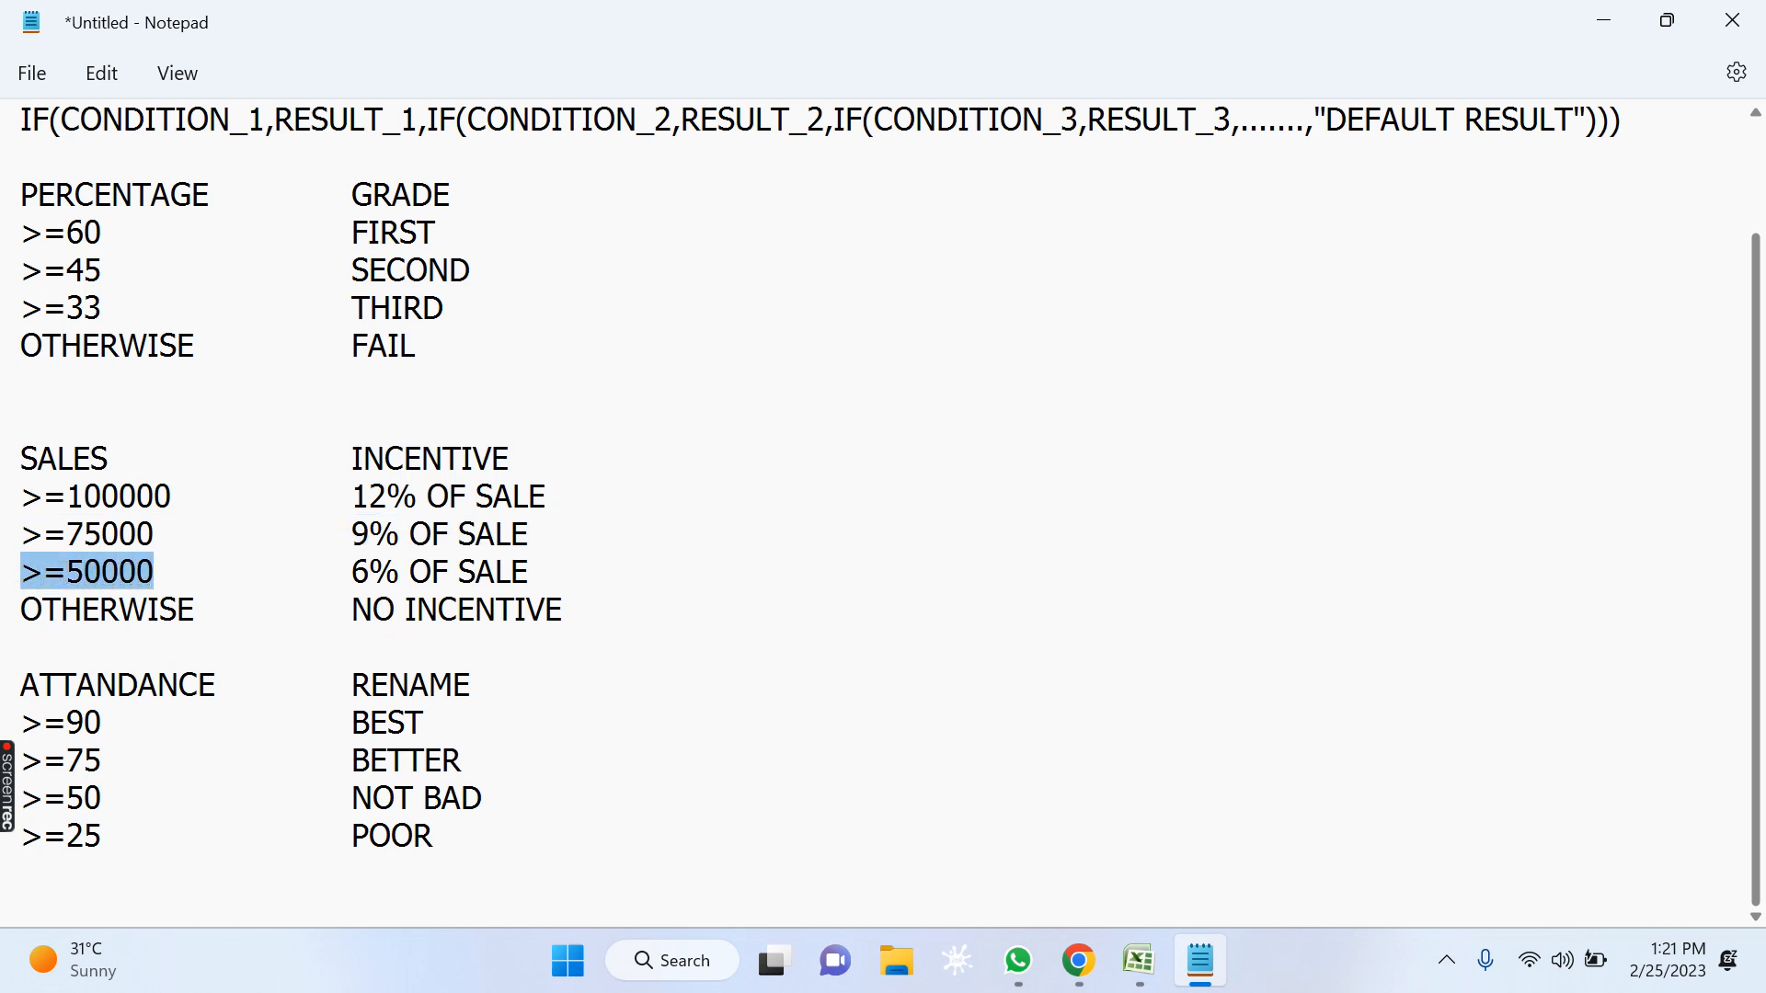
left_click(371, 582)
left_click(494, 572)
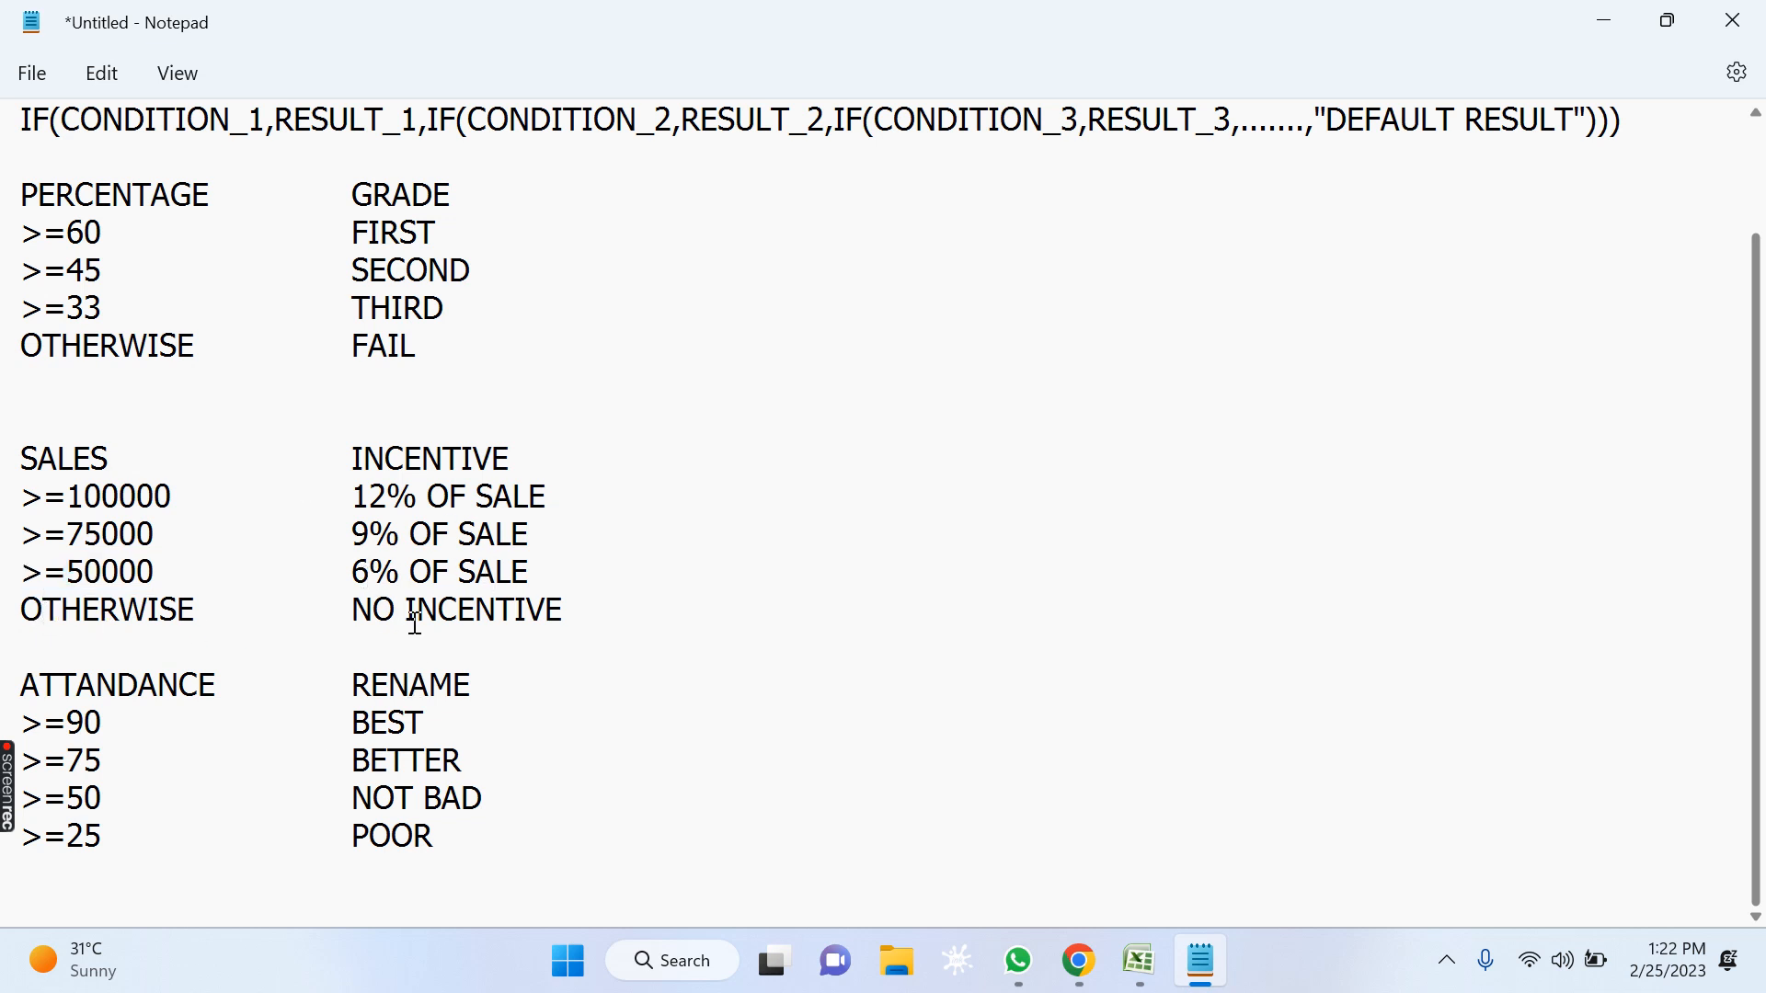
left_click_drag(352, 609, 755, 591)
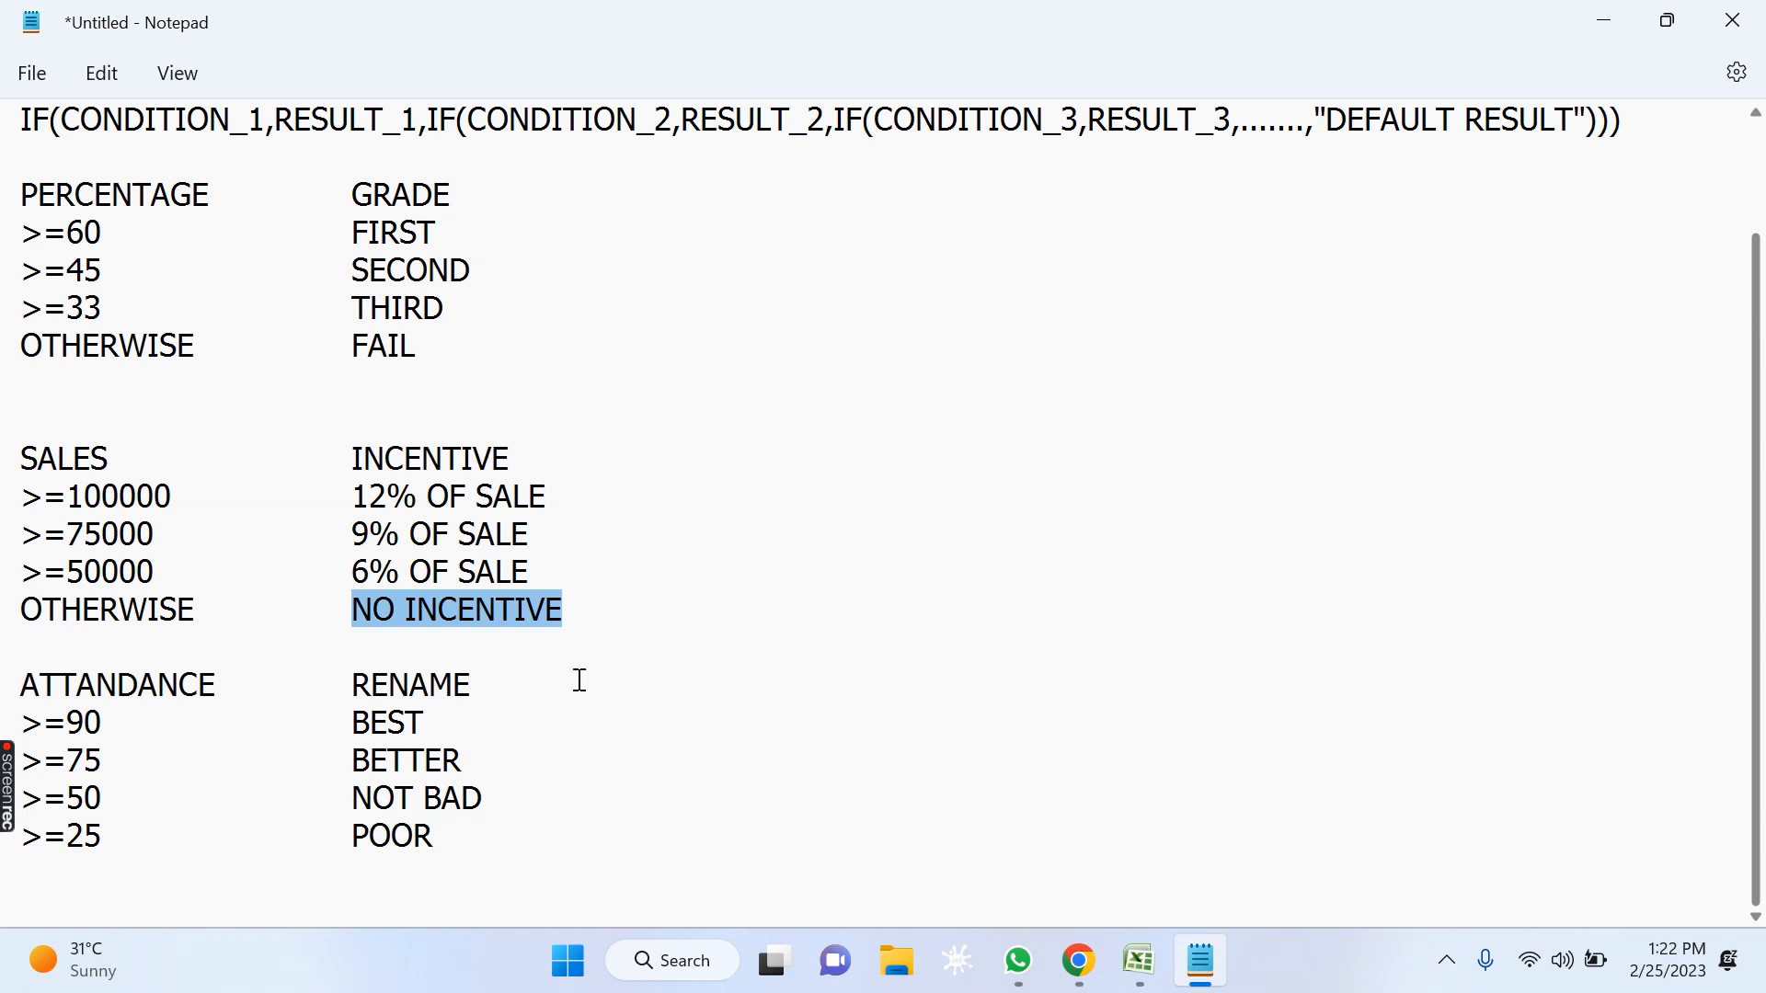
Review each ATTANDANCE condition together with its rating, from BEST down to POOR.
left_click(123, 815)
left_click_drag(20, 685, 222, 690)
left_click_drag(117, 723, 10, 736)
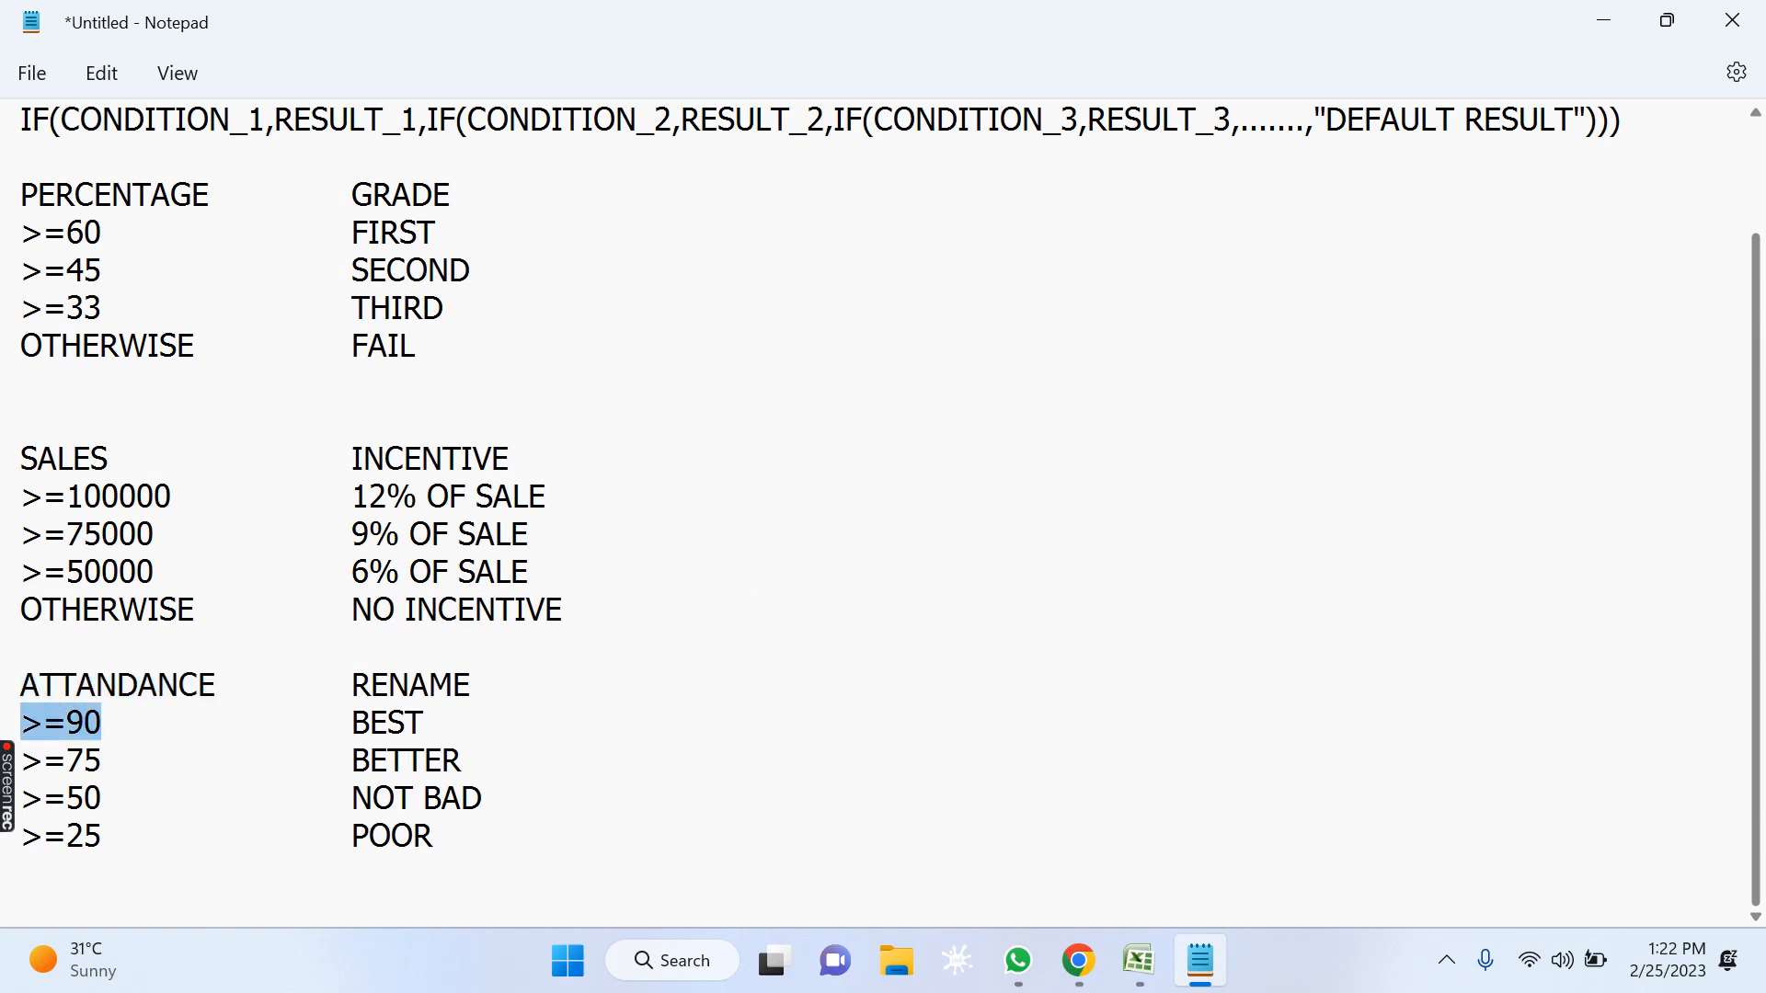
left_click(439, 718)
left_click_drag(439, 719, 335, 721)
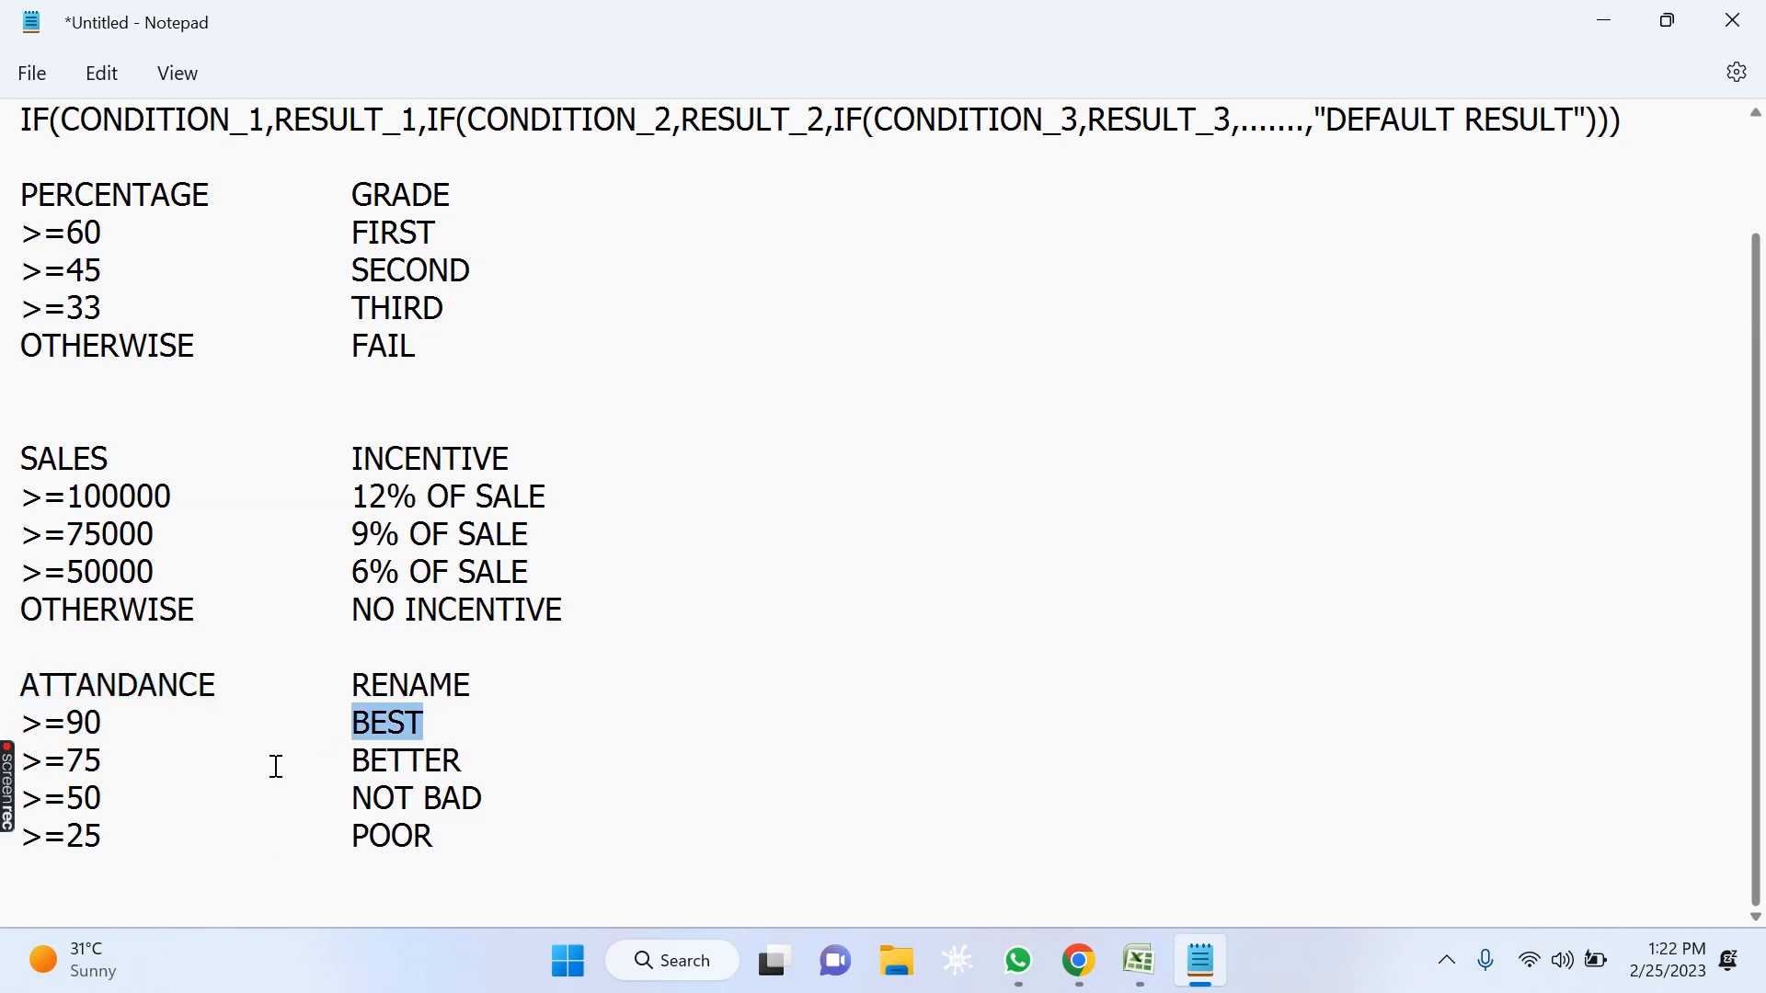
left_click(31, 761)
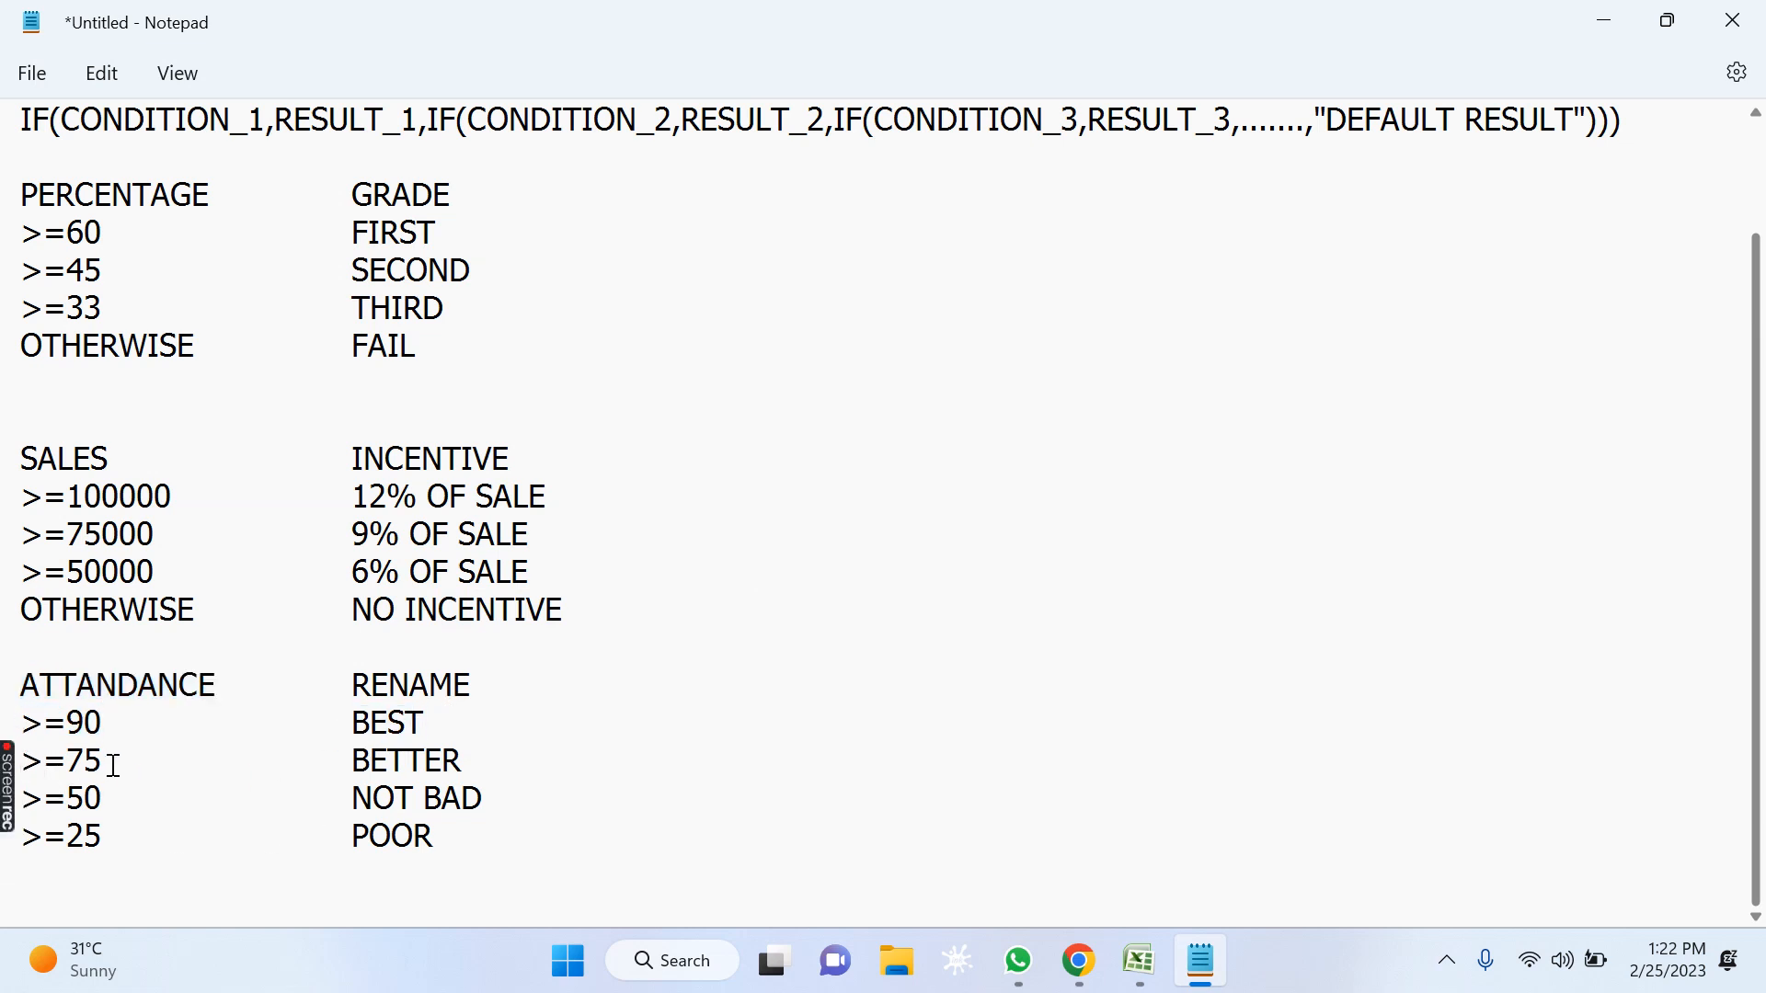
left_click_drag(115, 761, 16, 760)
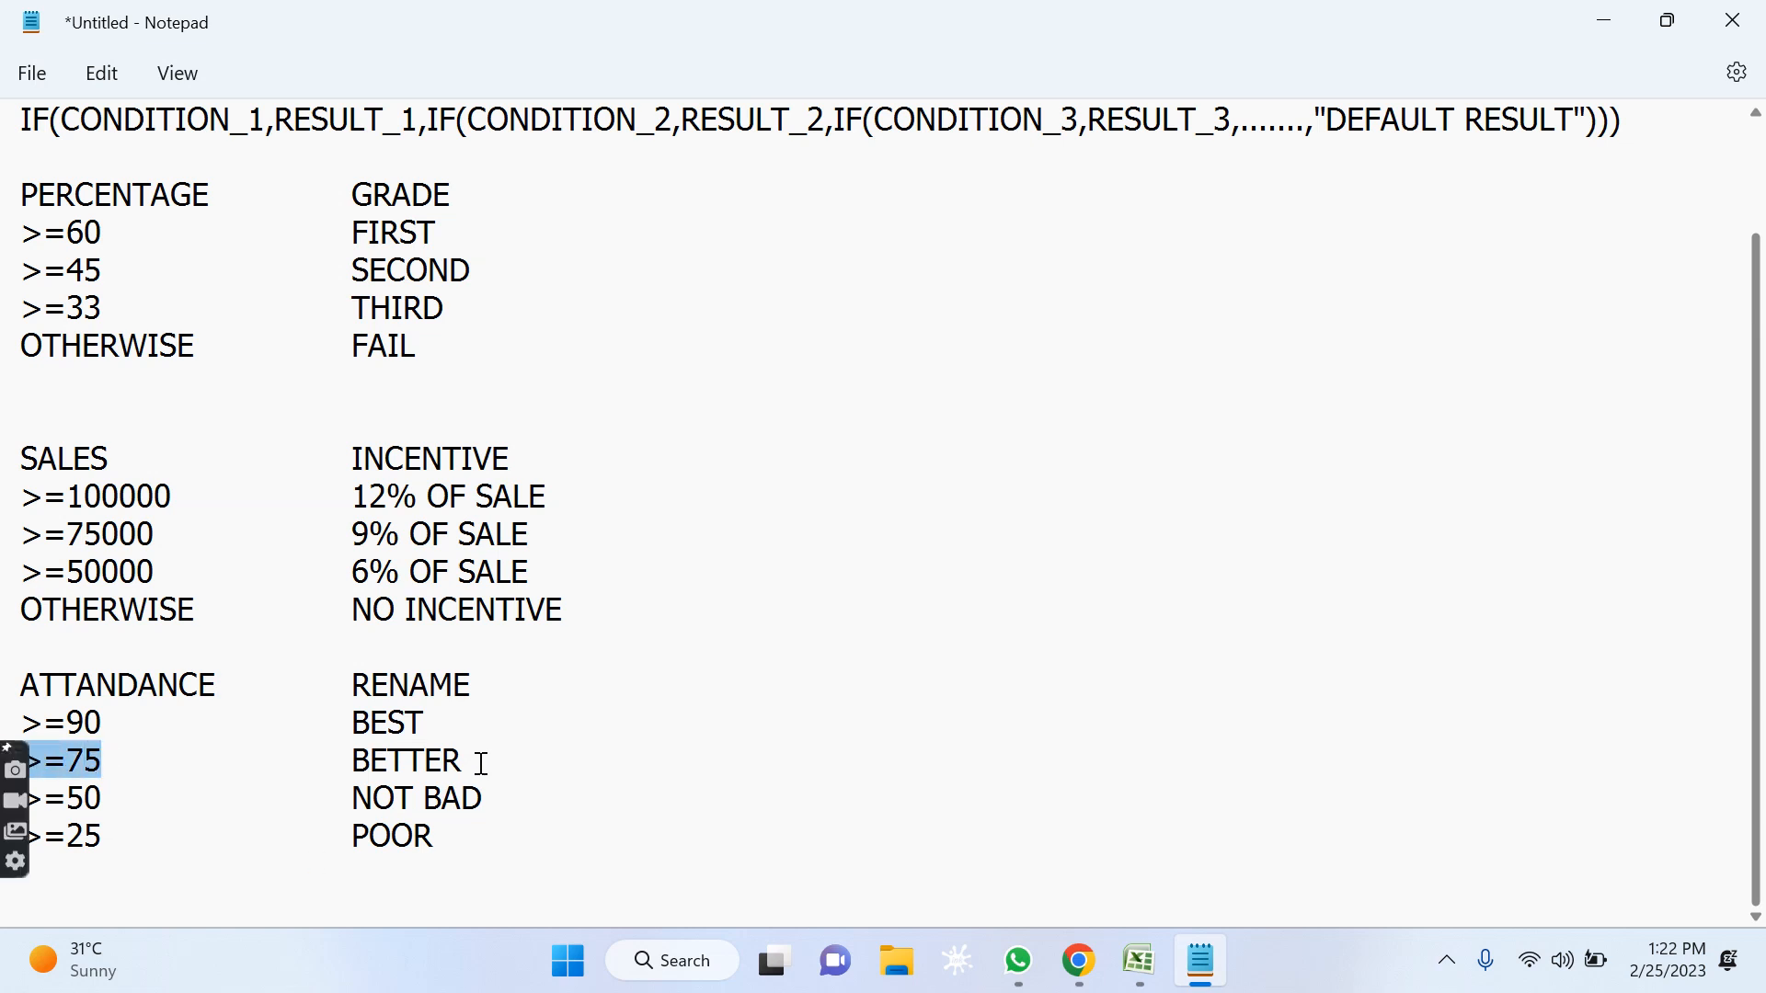
left_click_drag(462, 761, 288, 762)
left_click(104, 685)
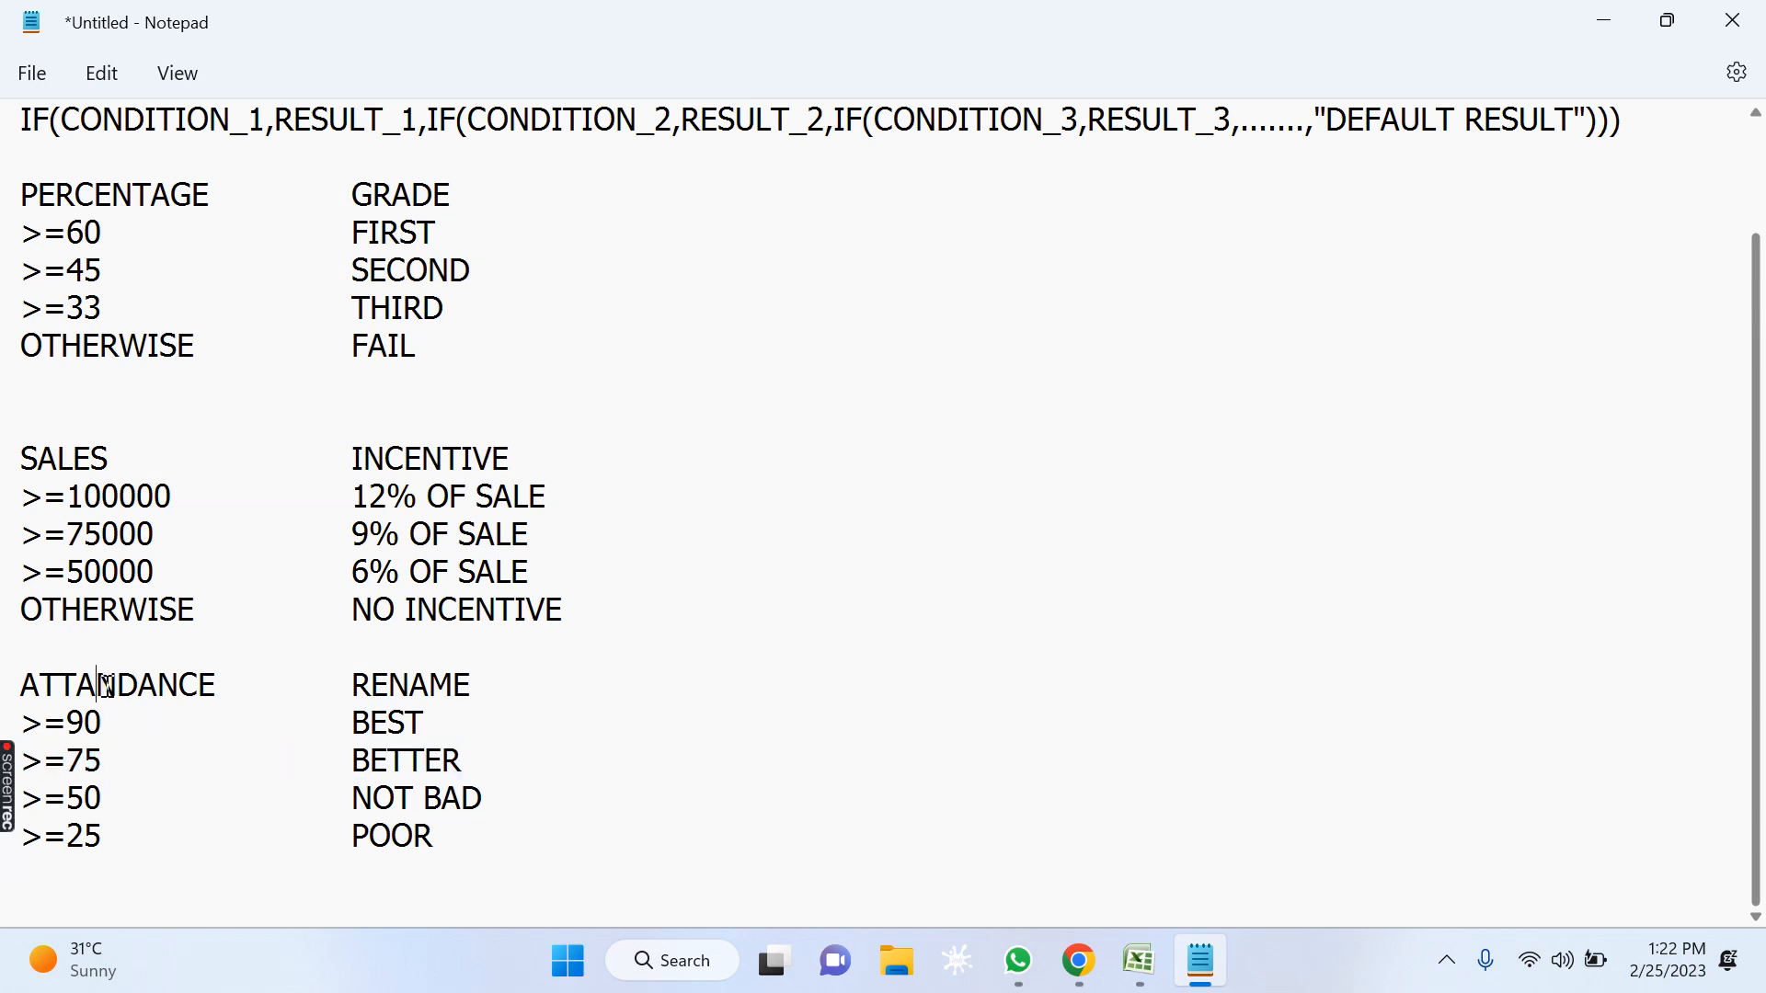
left_click(106, 802)
left_click_drag(104, 802, 16, 801)
left_click_drag(505, 801, 319, 783)
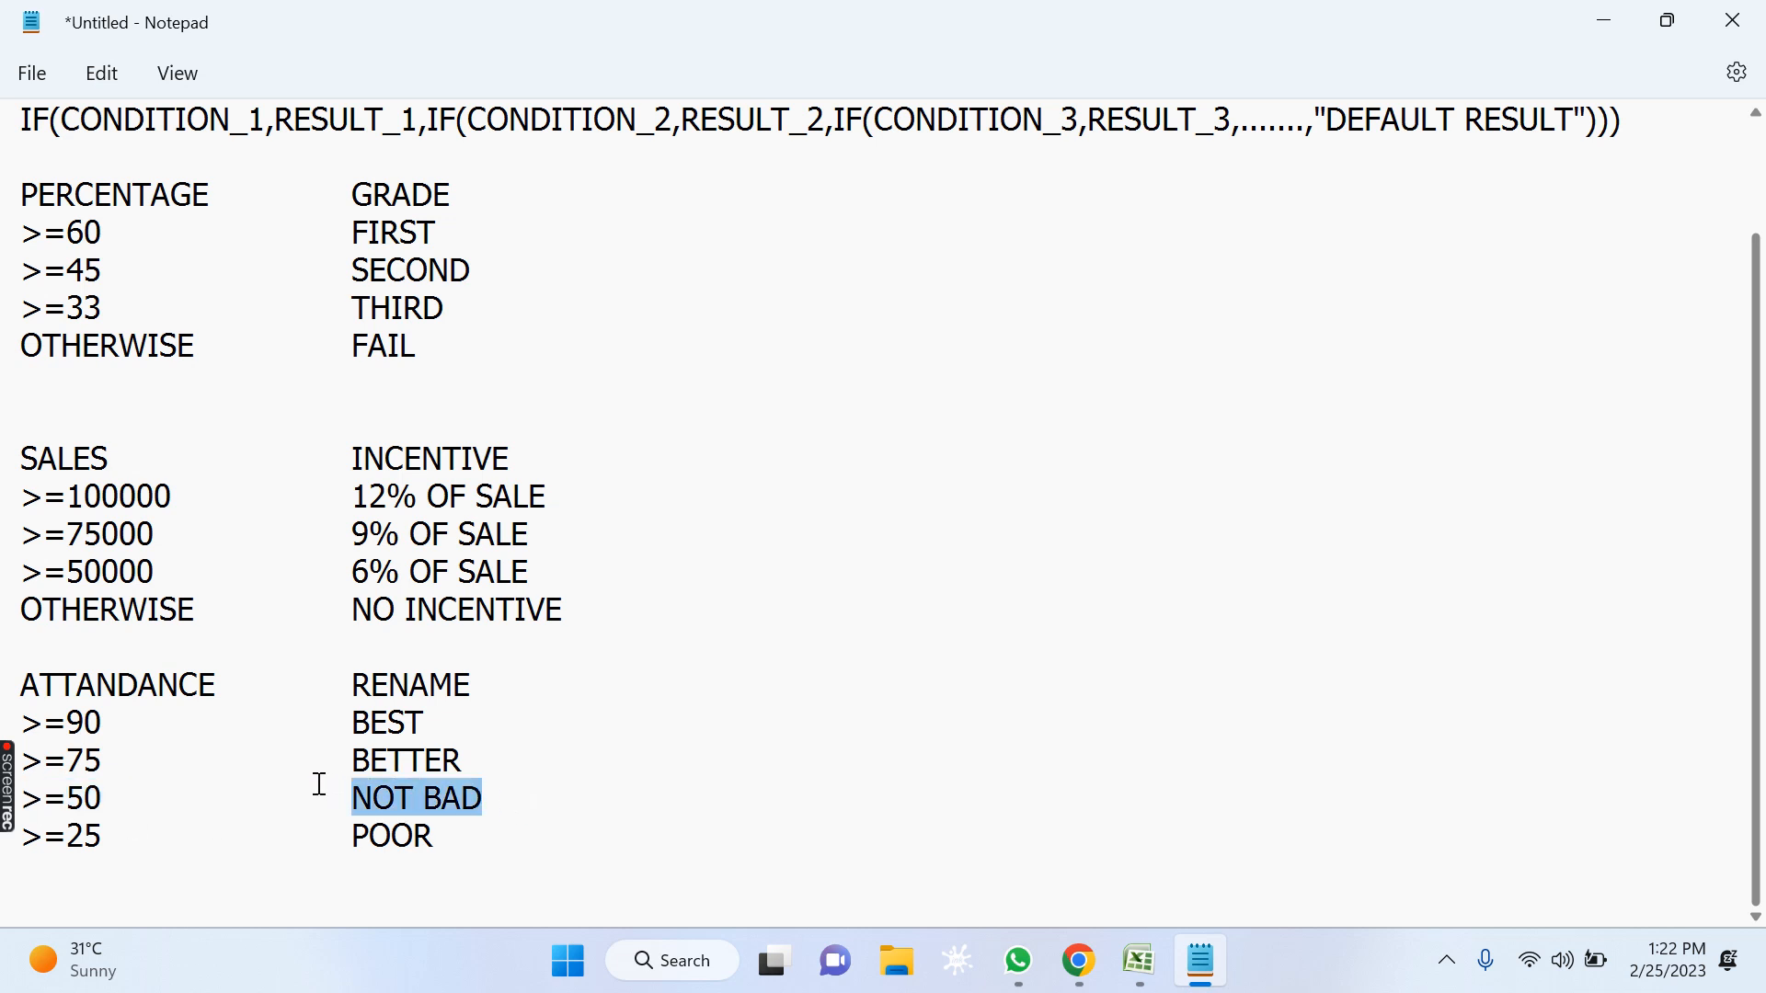
left_click(155, 856)
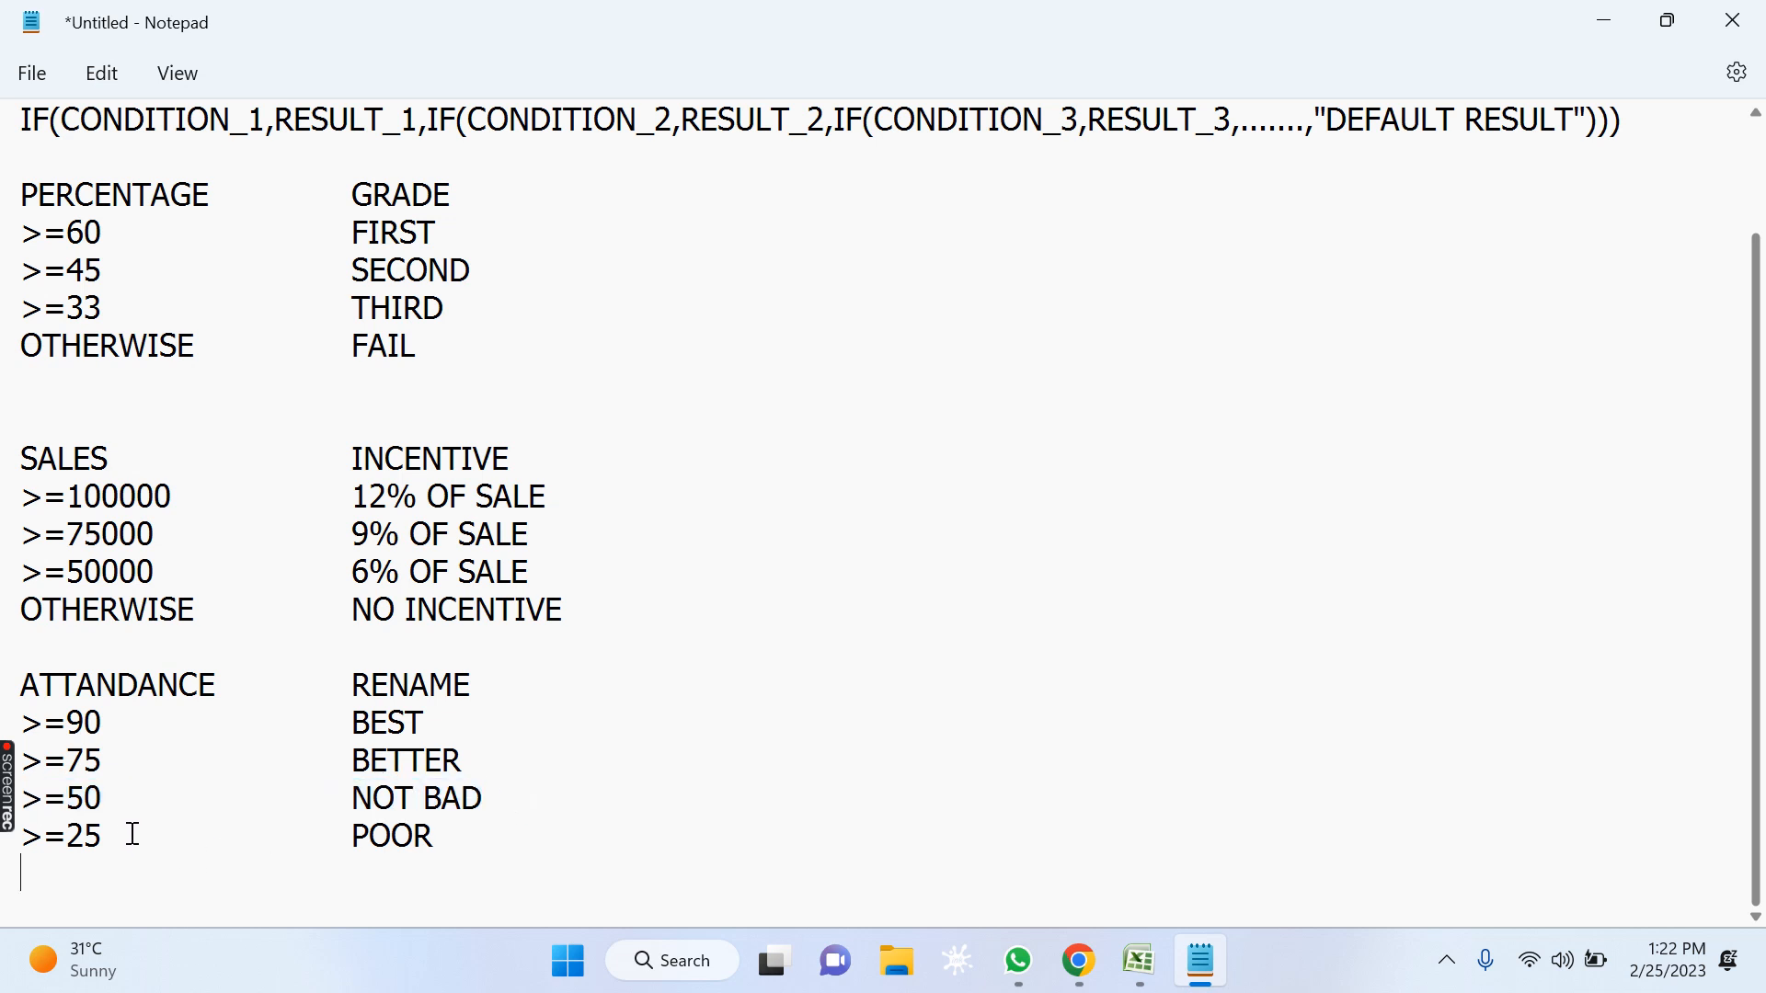
left_click_drag(335, 844, 493, 850)
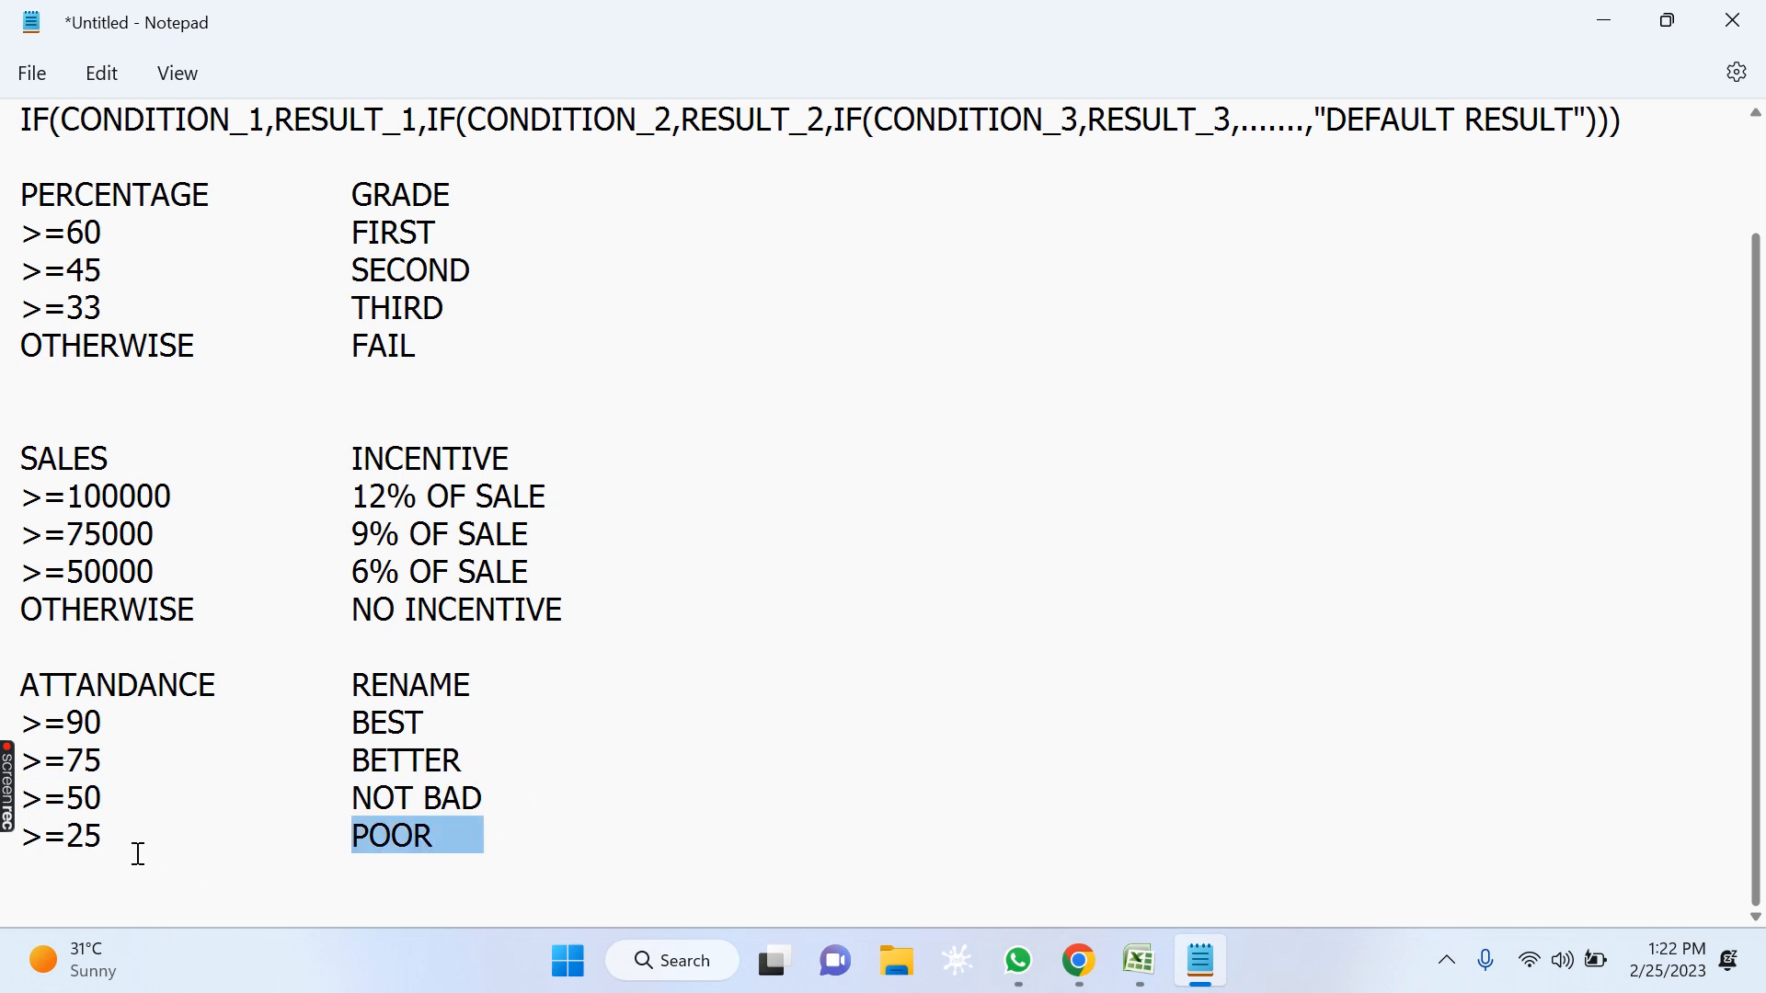
Replace the >=25 condition in the attendance table with OTHERWISE and keep POOR aligned with the ratings above.
left_click_drag(105, 835, 19, 837)
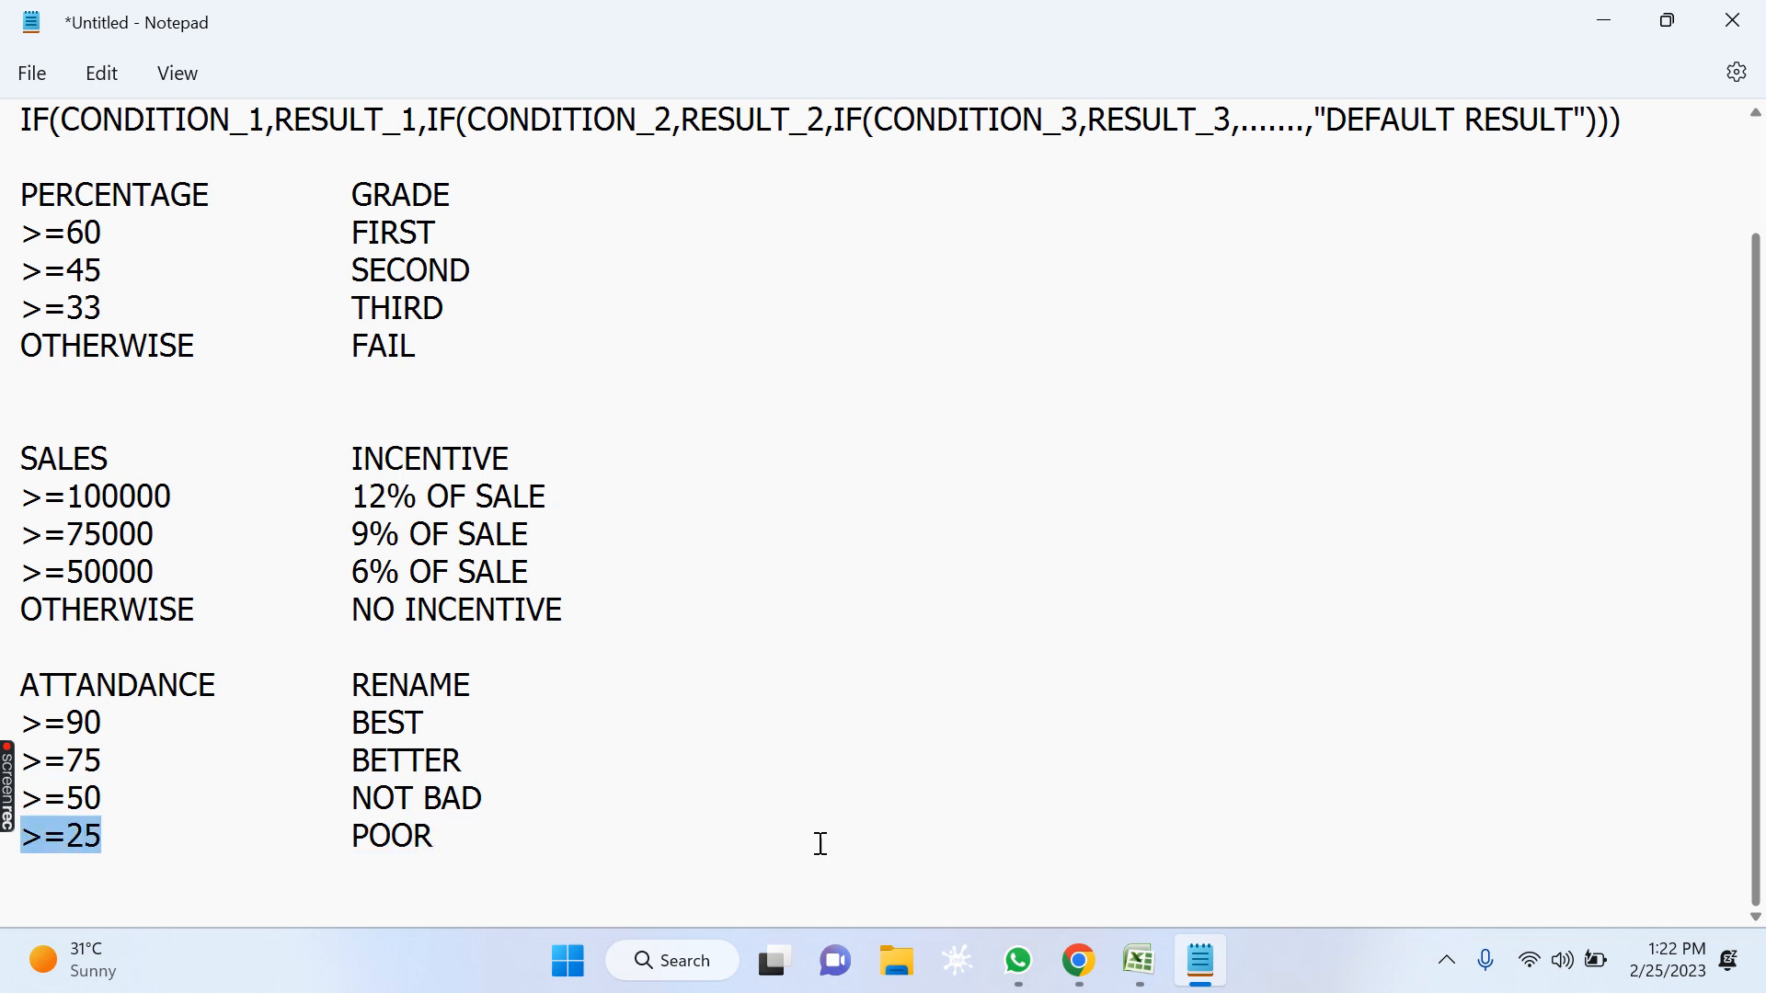
type("OTHER")
key("BackSpace")
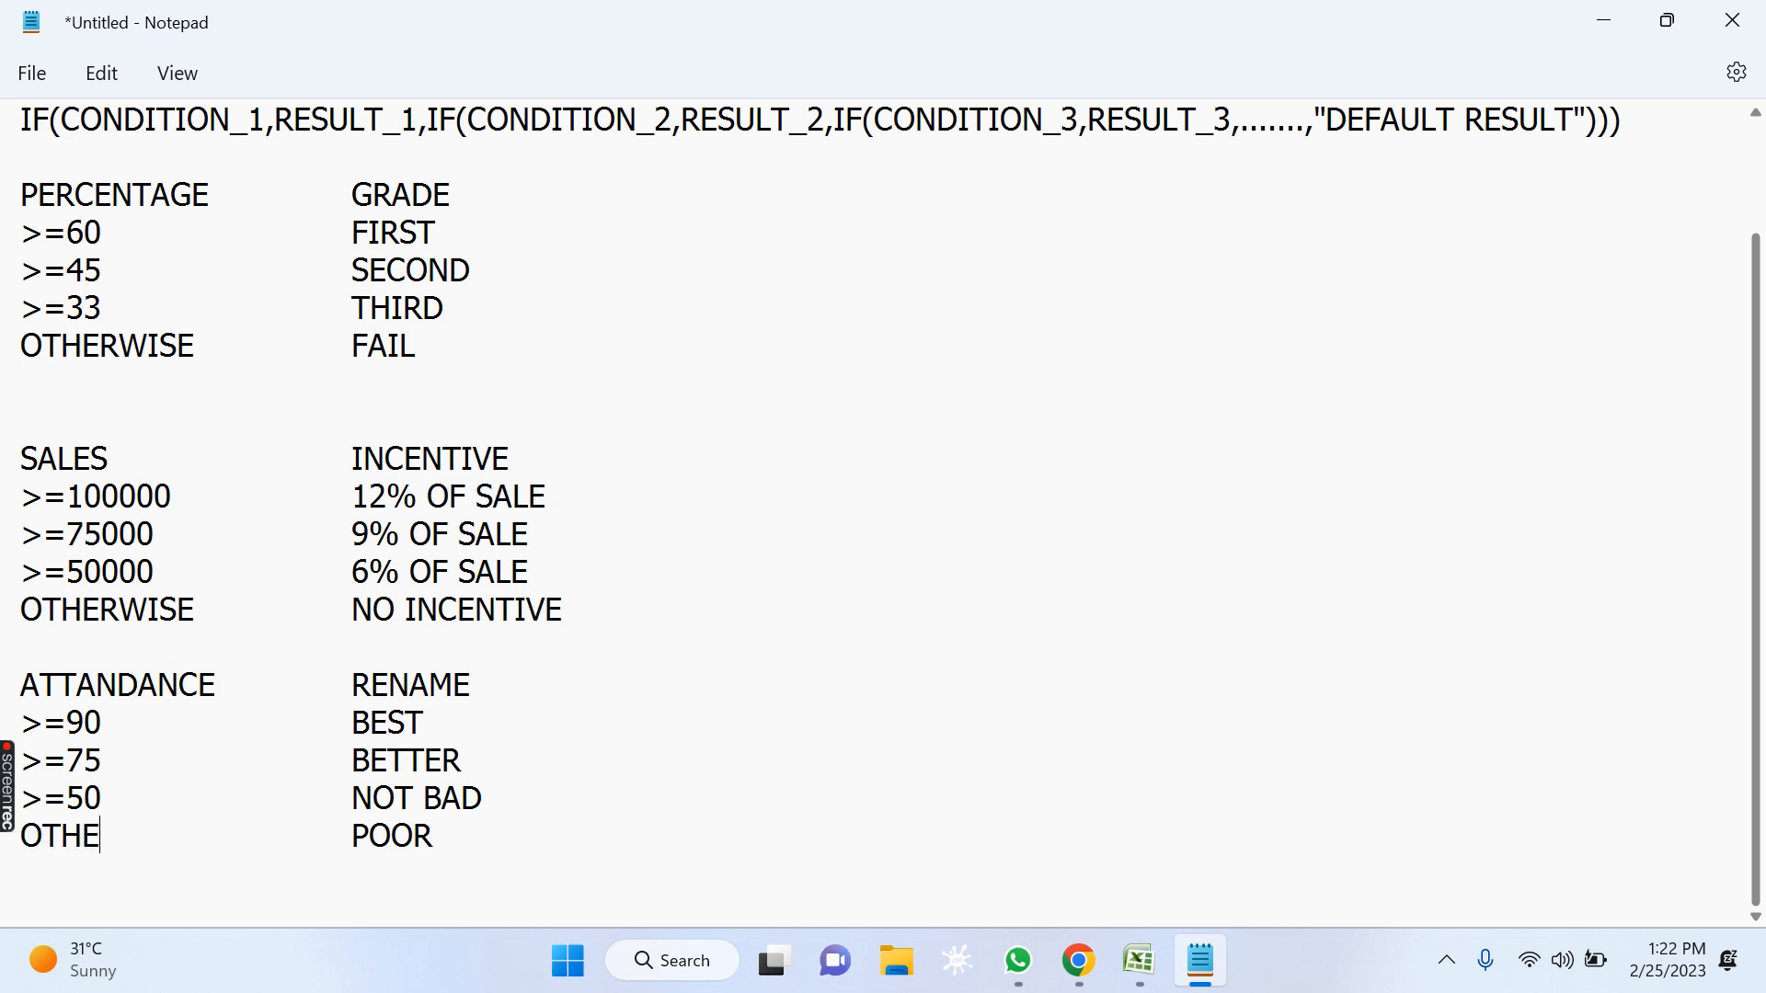
type("RWISE")
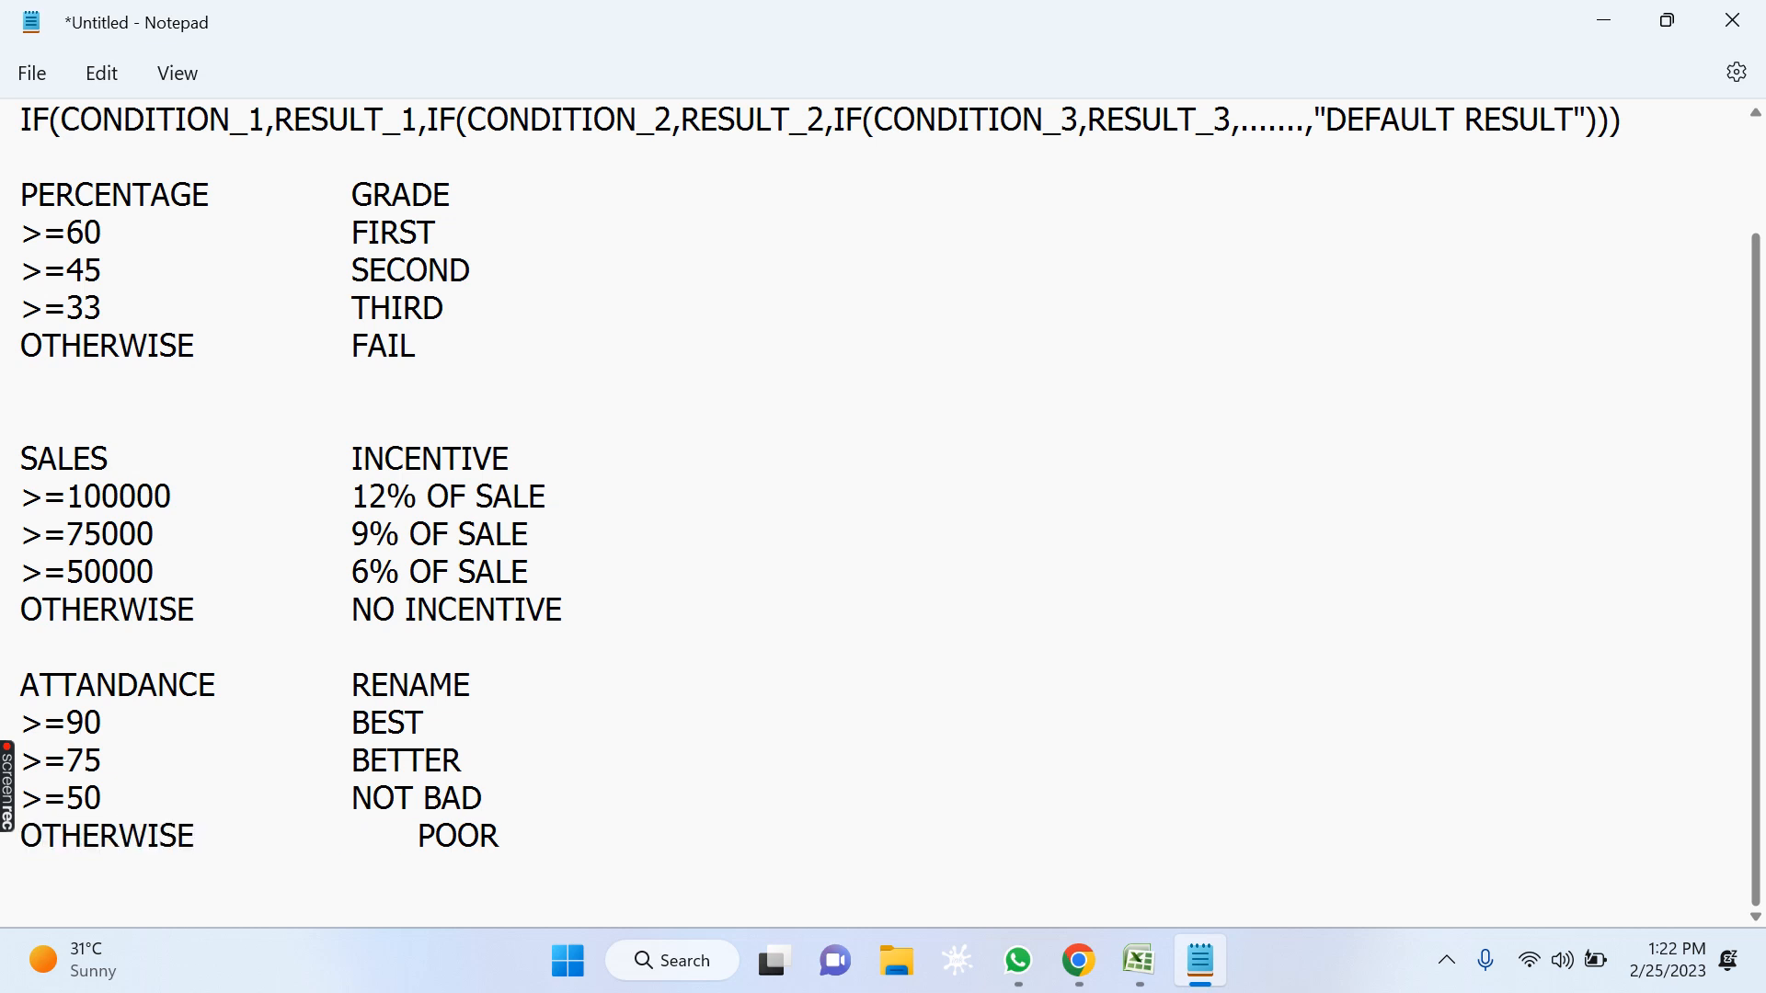
key("Delete")
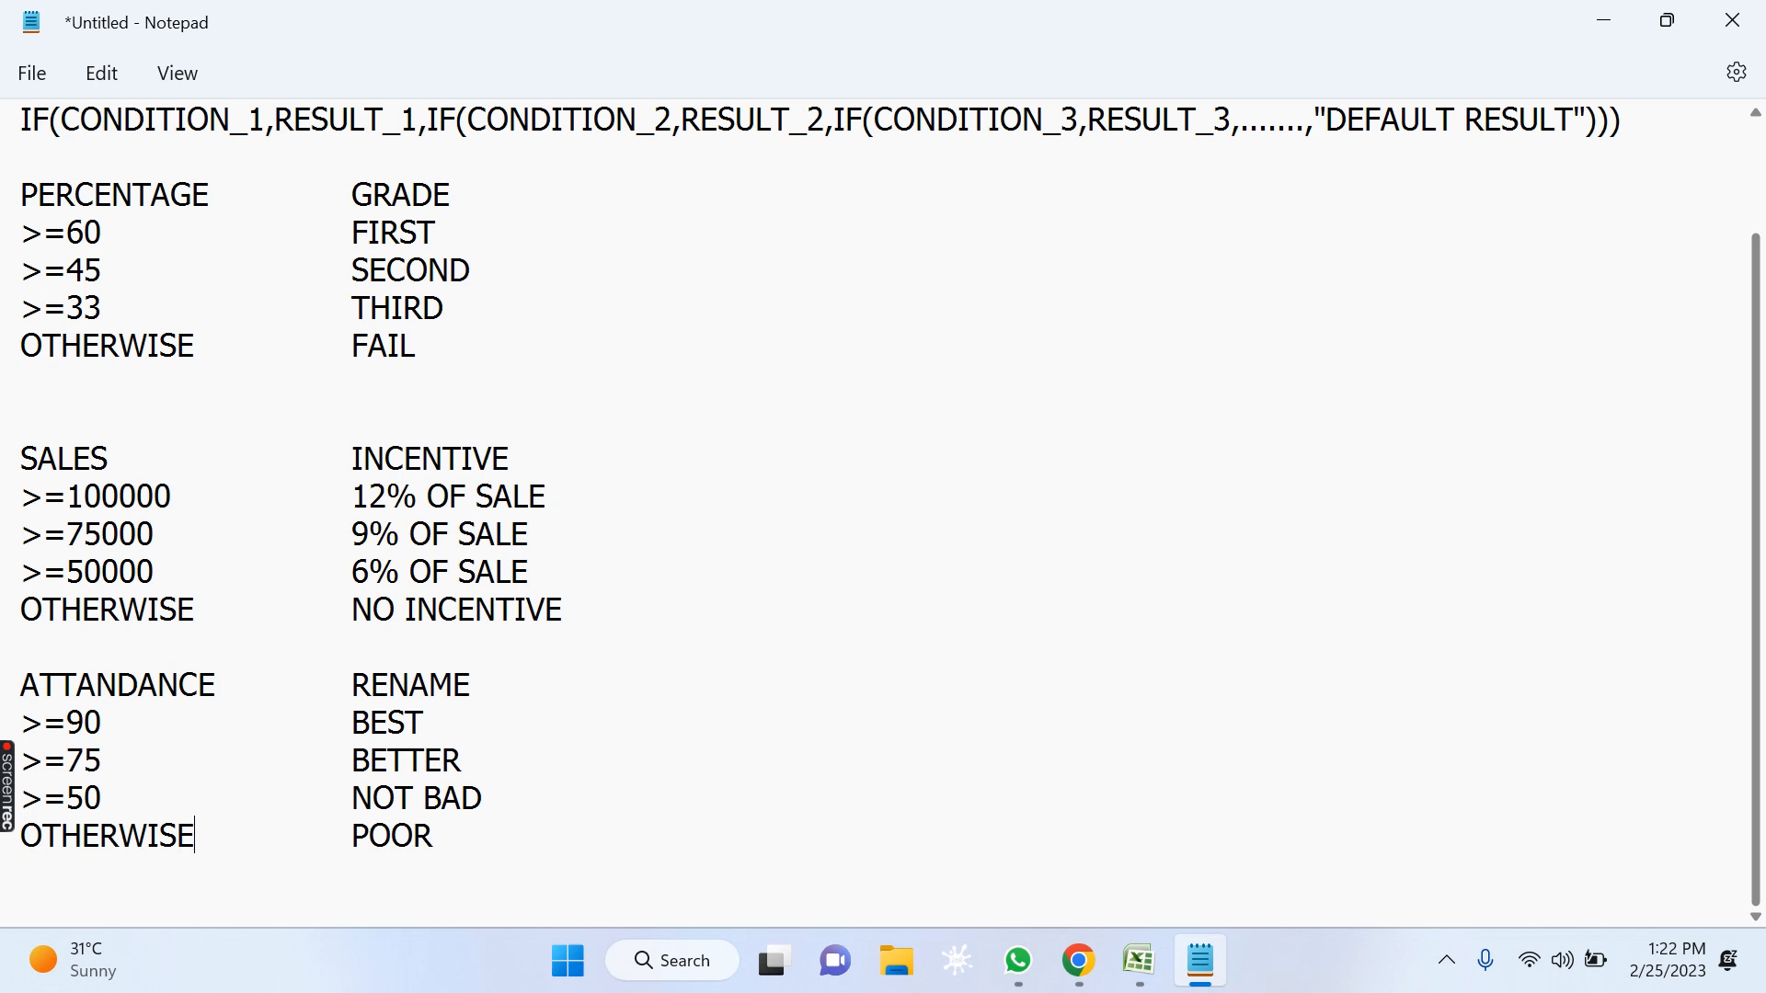
left_click(288, 271)
left_click(270, 731)
Switch to the Excel workbook and enter the headings PERCENTAGE in A1 and GRADE in B1.
left_click(1141, 962)
left_click(1193, 851)
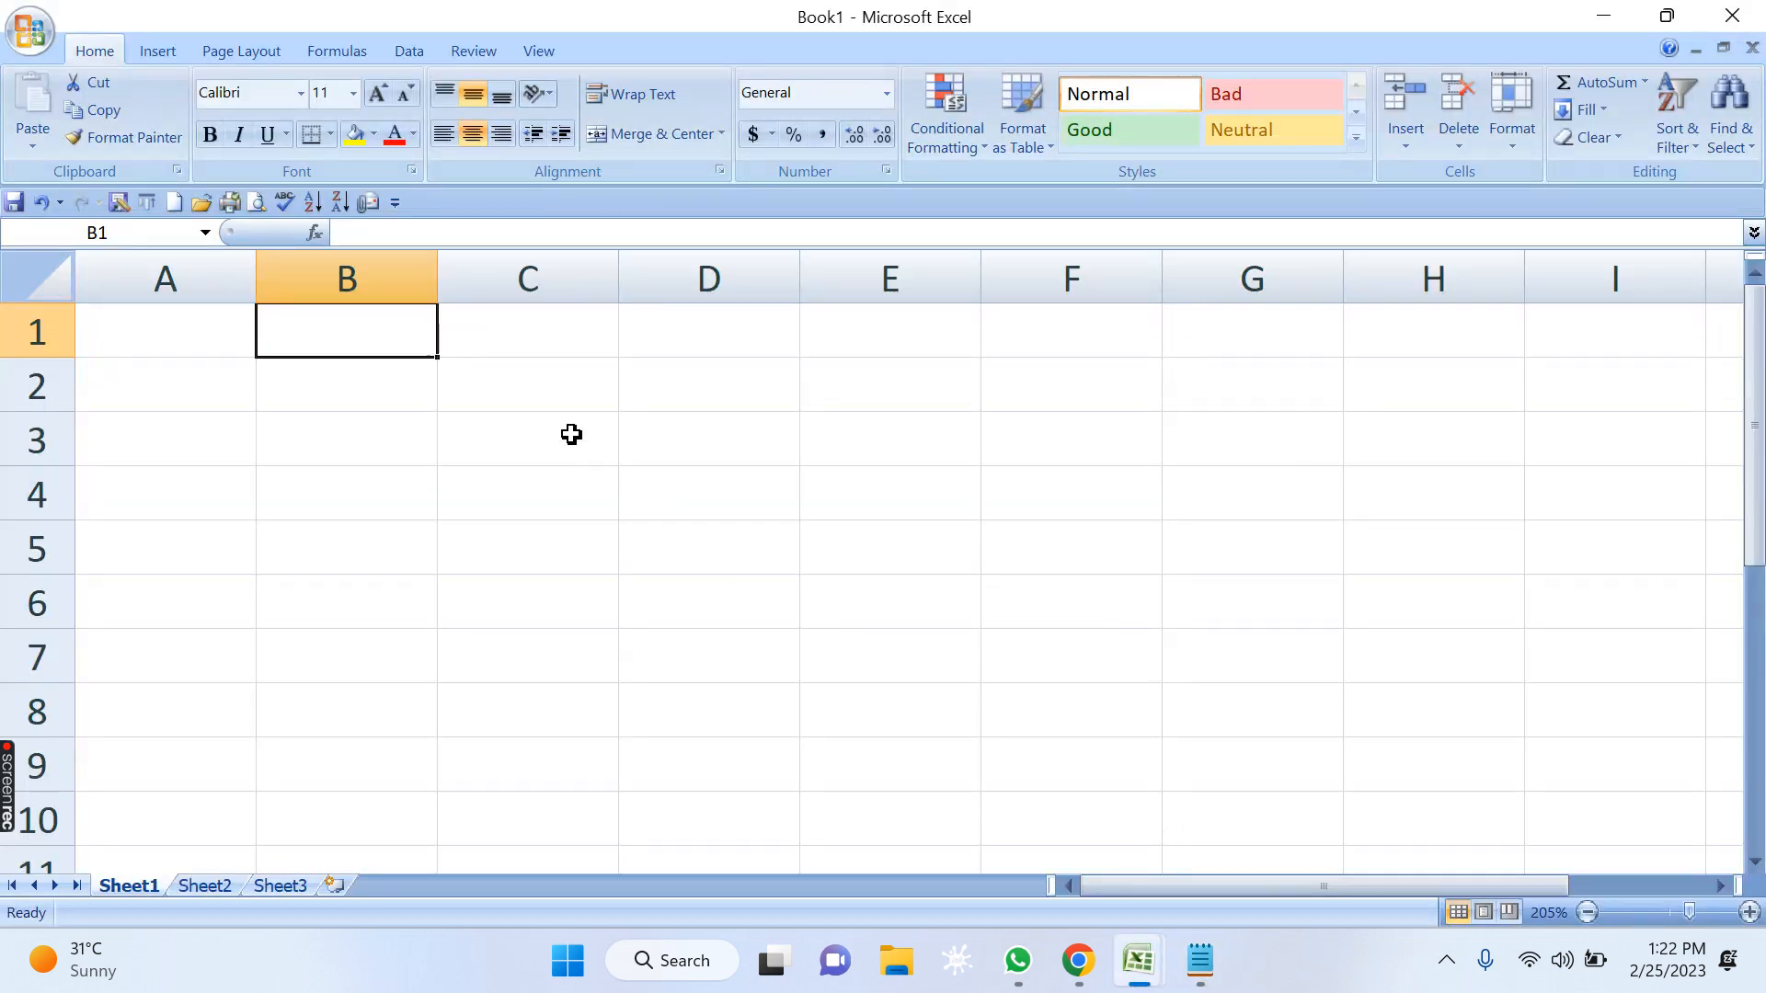
left_click(196, 340)
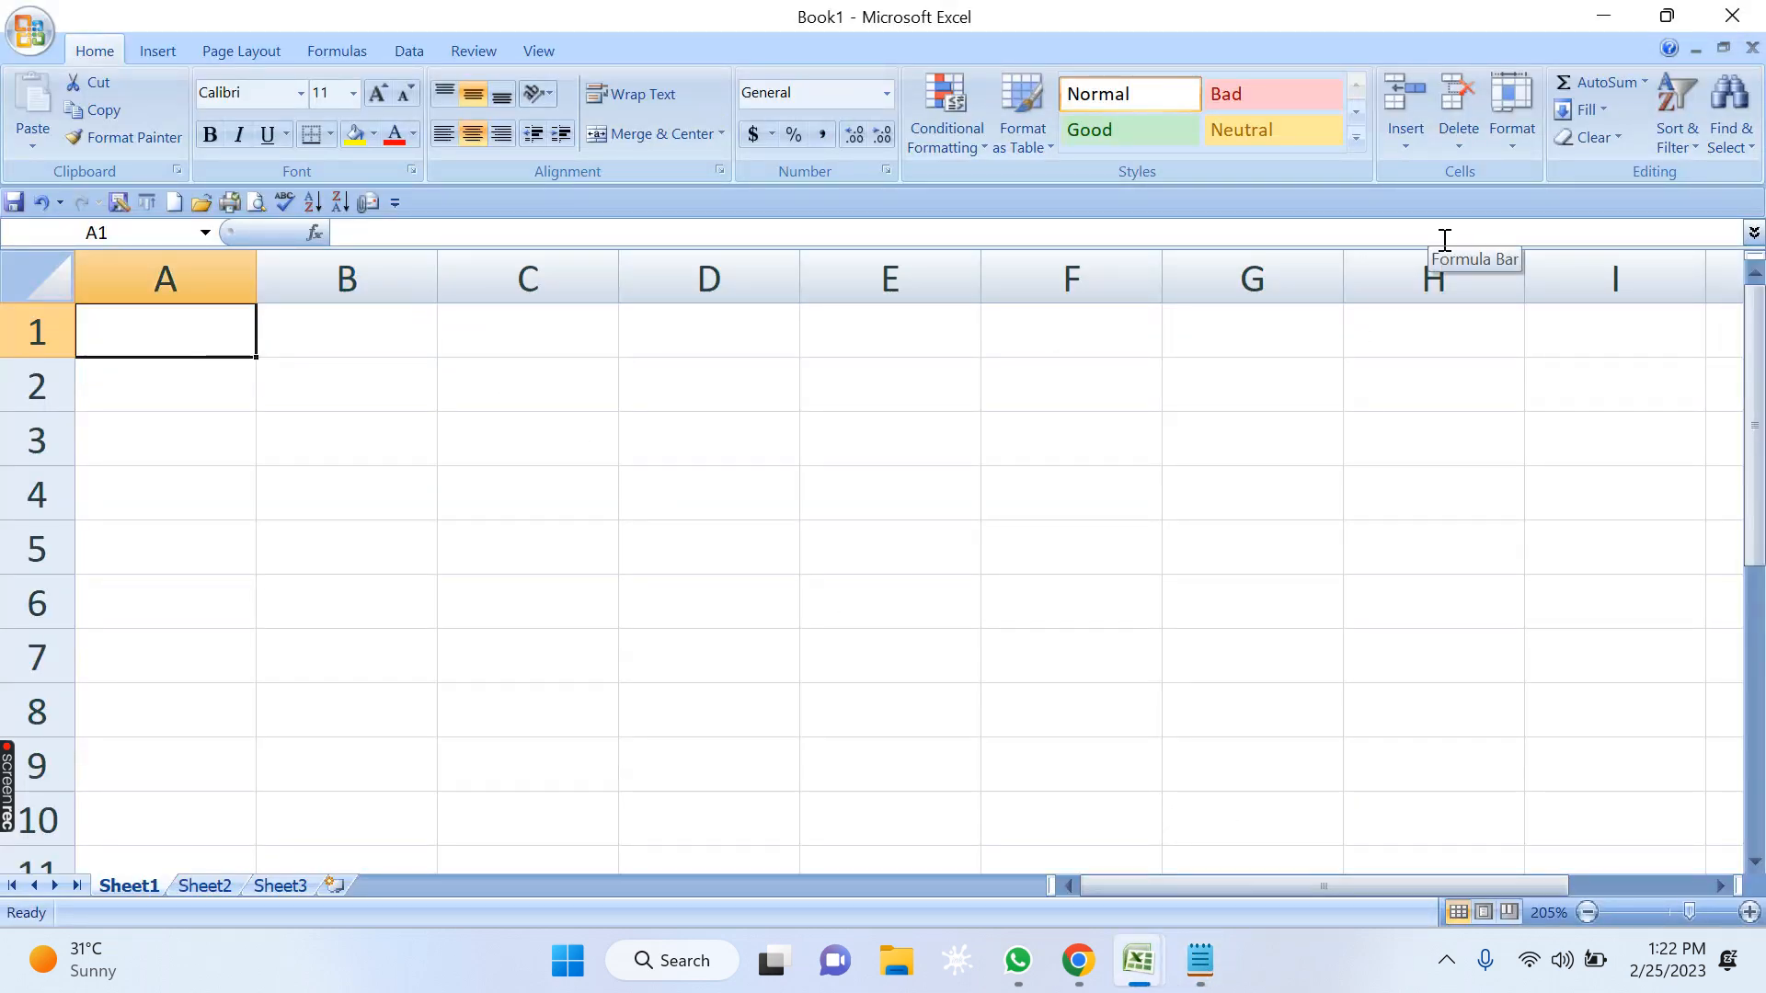
type("PERCENTA")
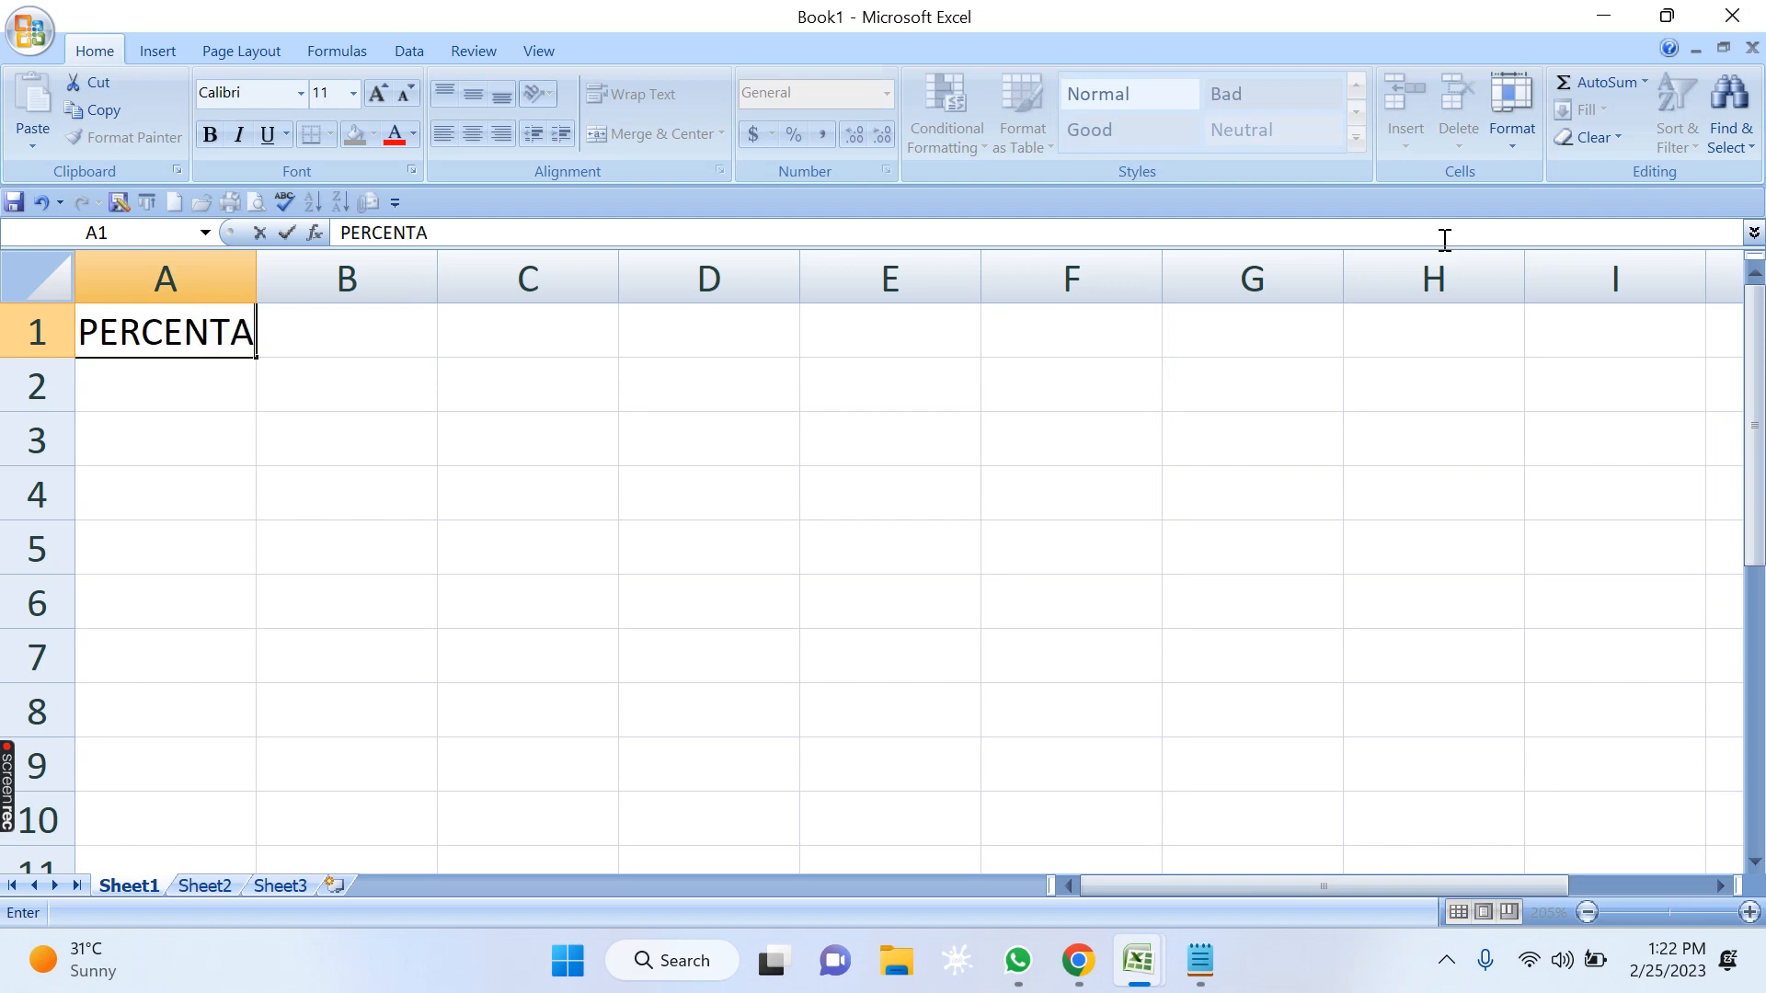
type("GE")
key("Tab")
type("R")
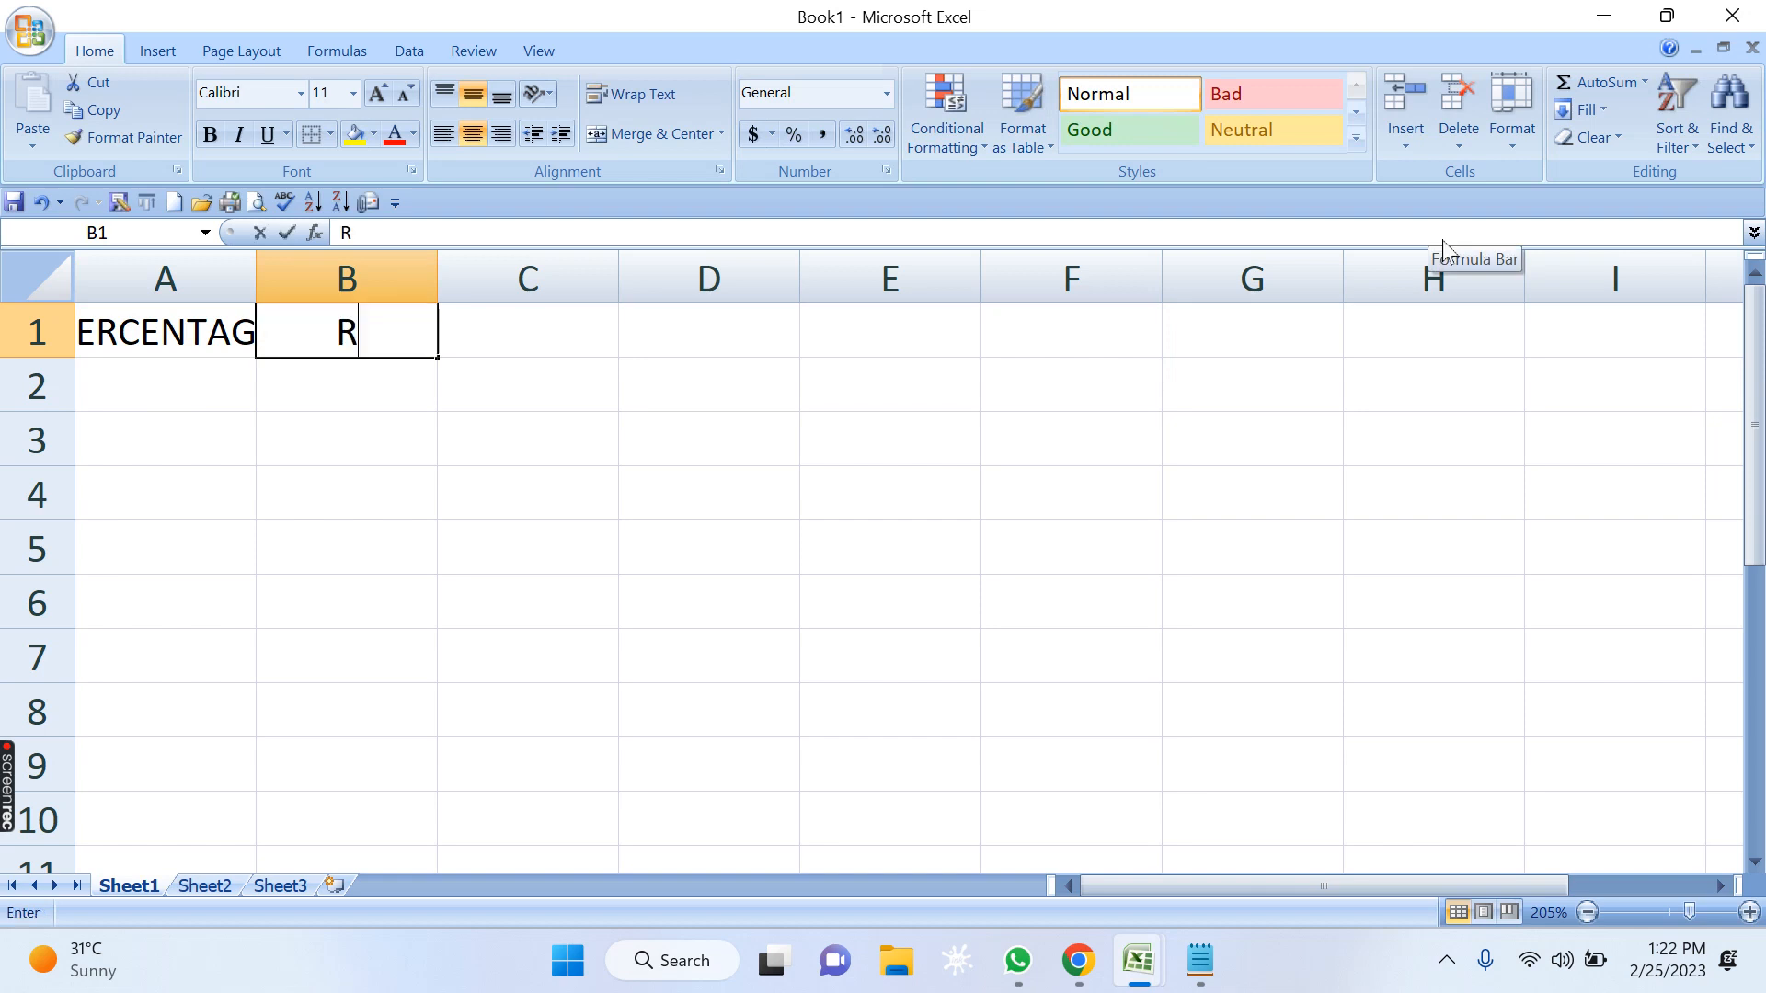
key("BackSpace")
type("GRADE")
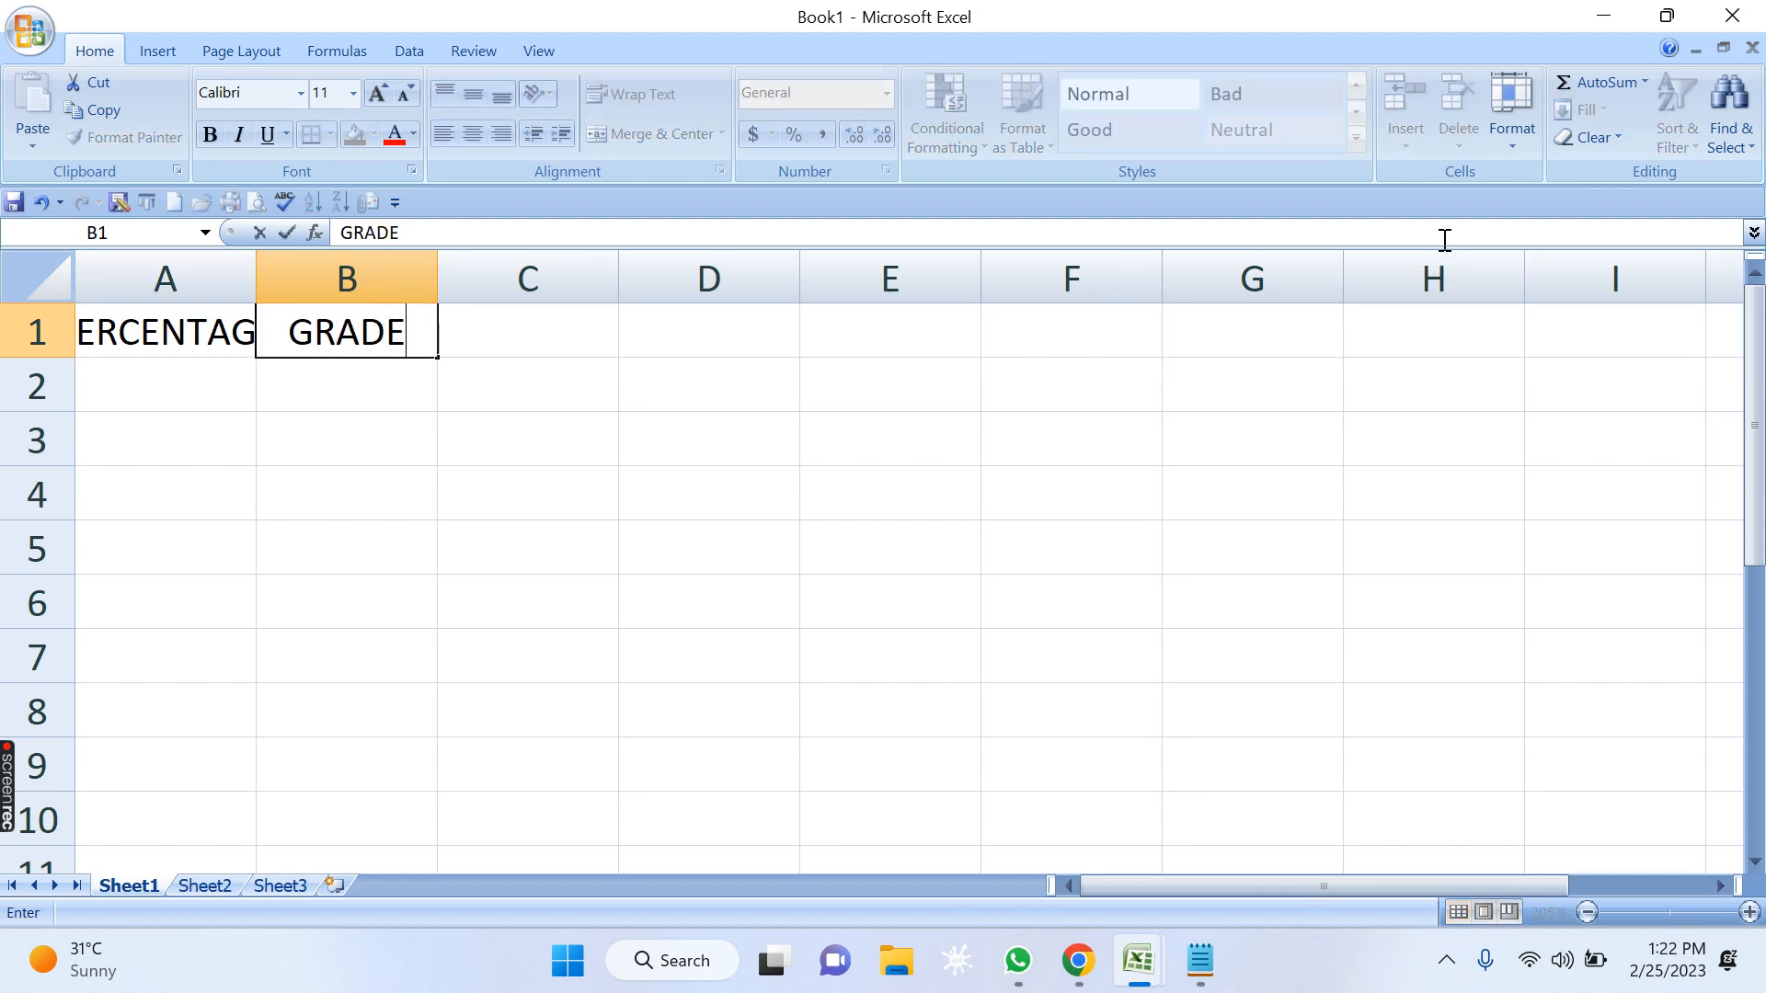
key("Return")
Apply all borders to cells A1:B6 and autofit column A to the PERCENTAGE heading.
scroll(1067, 534, "up", 7)
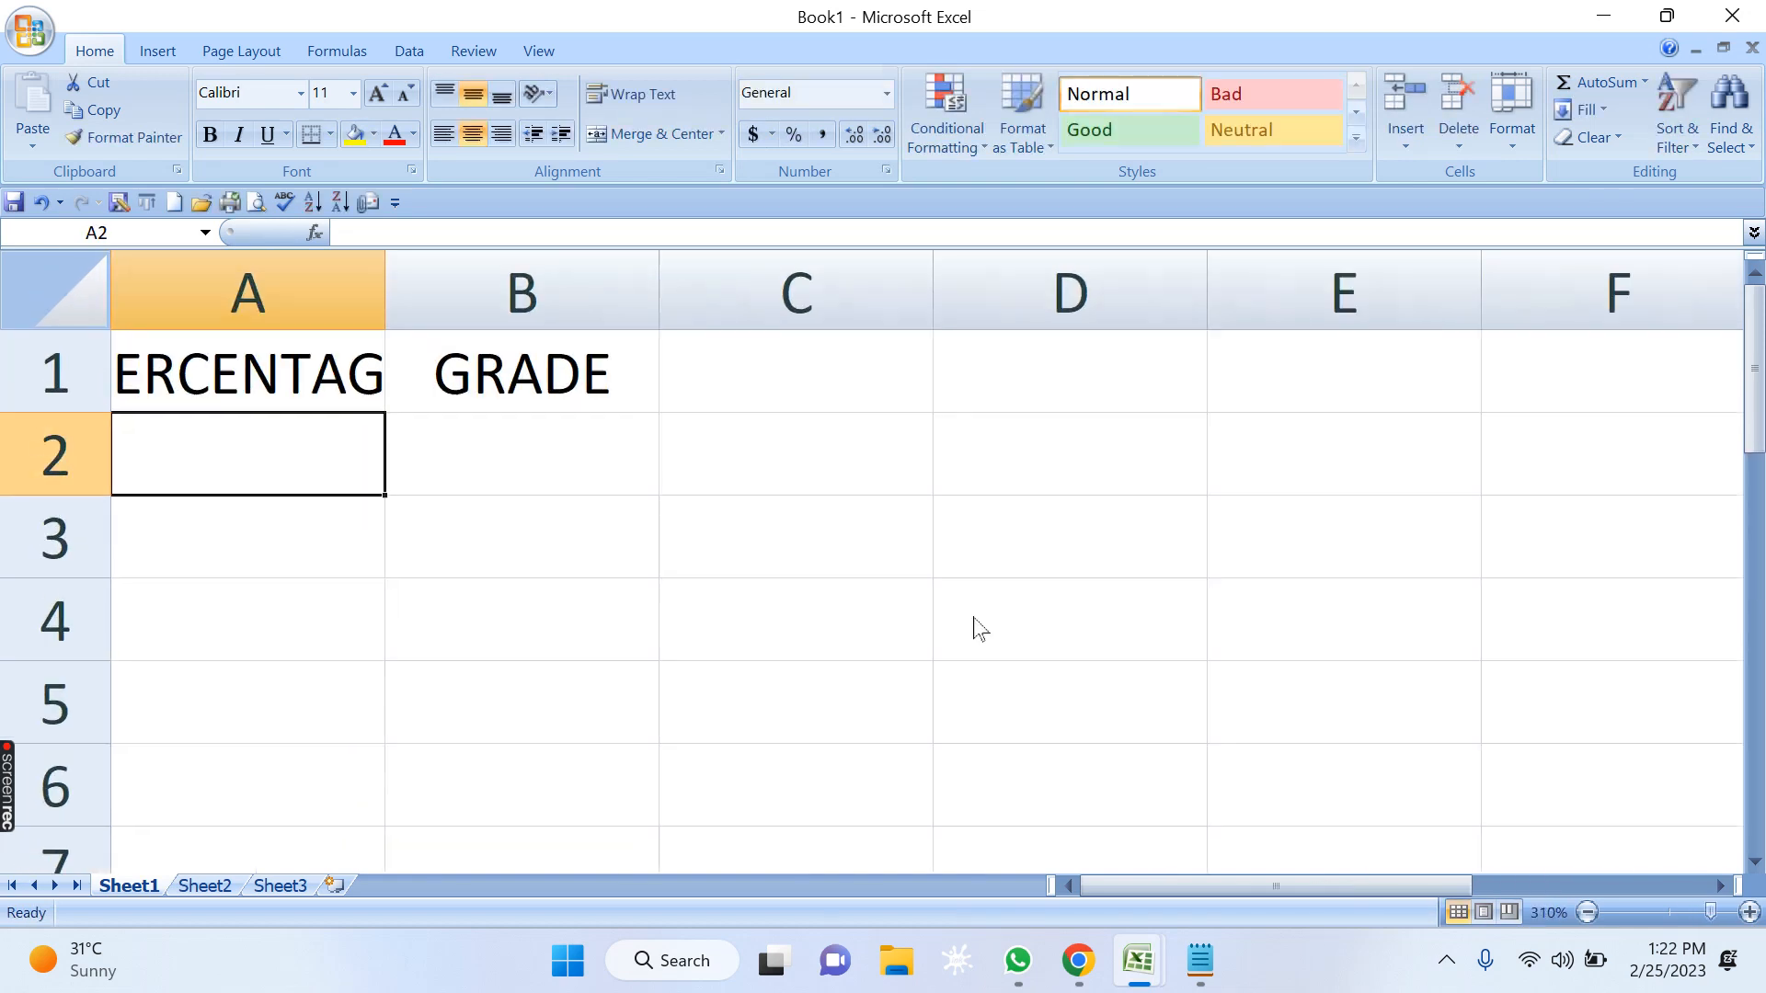
left_click_drag(260, 363, 569, 814)
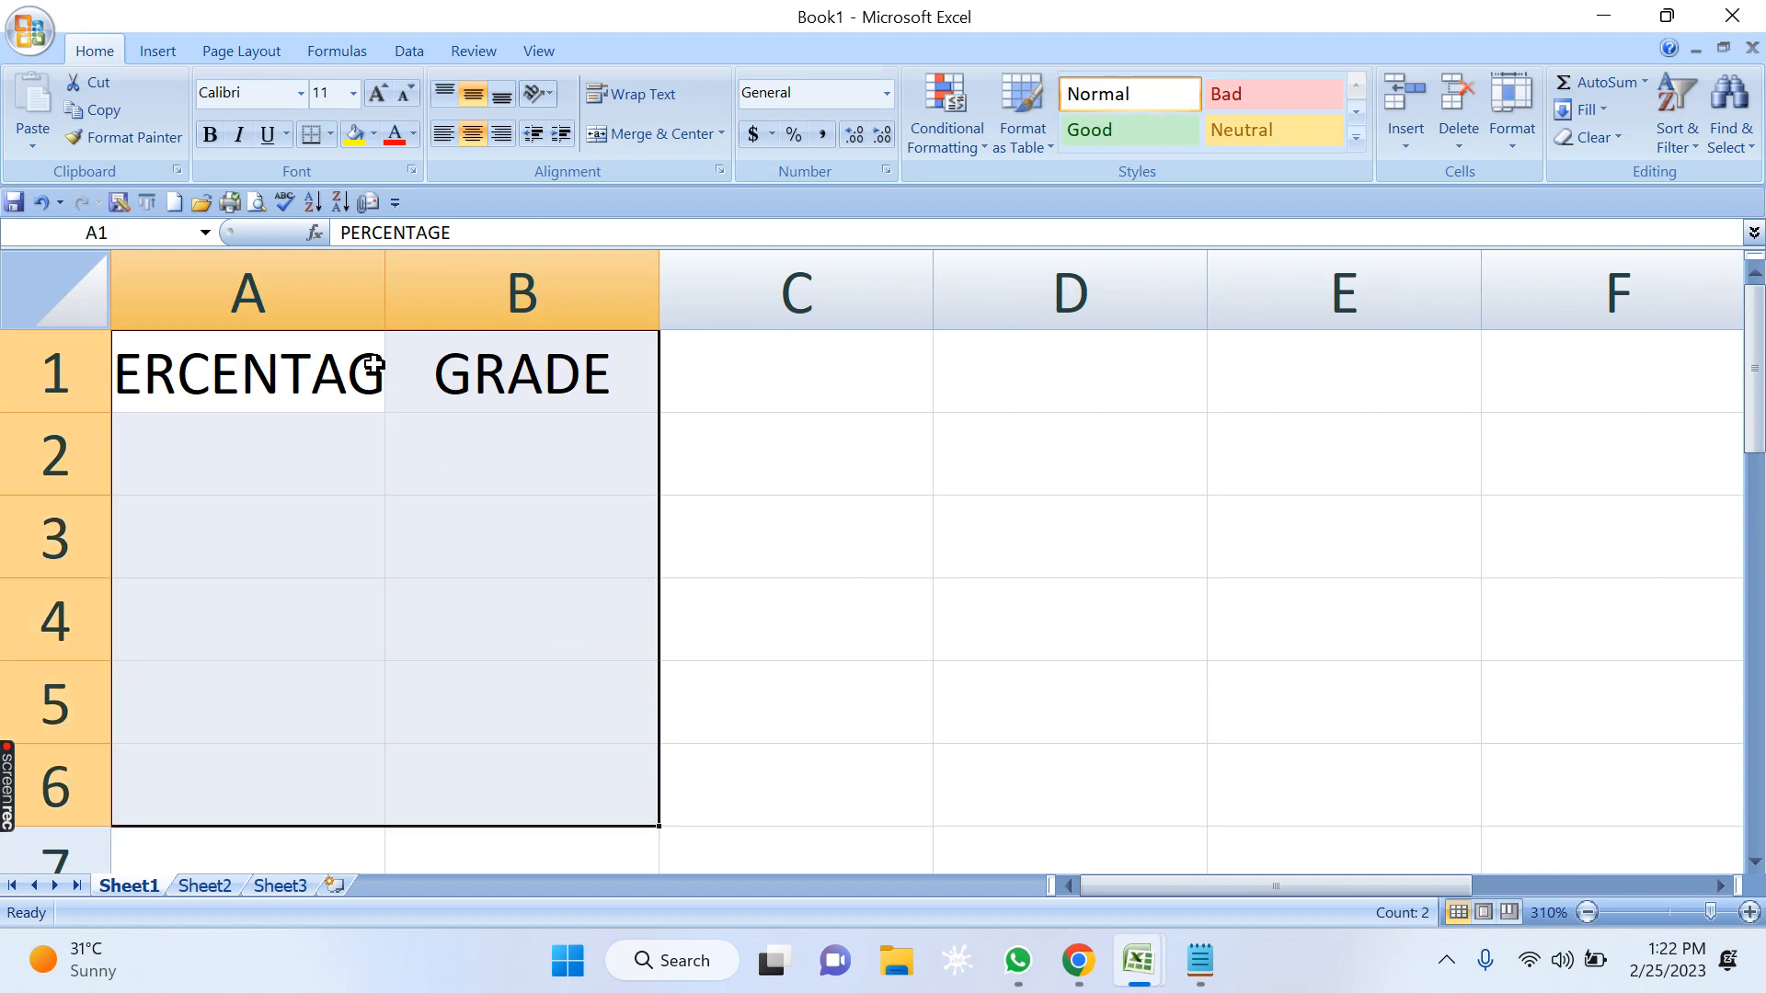
left_click(330, 134)
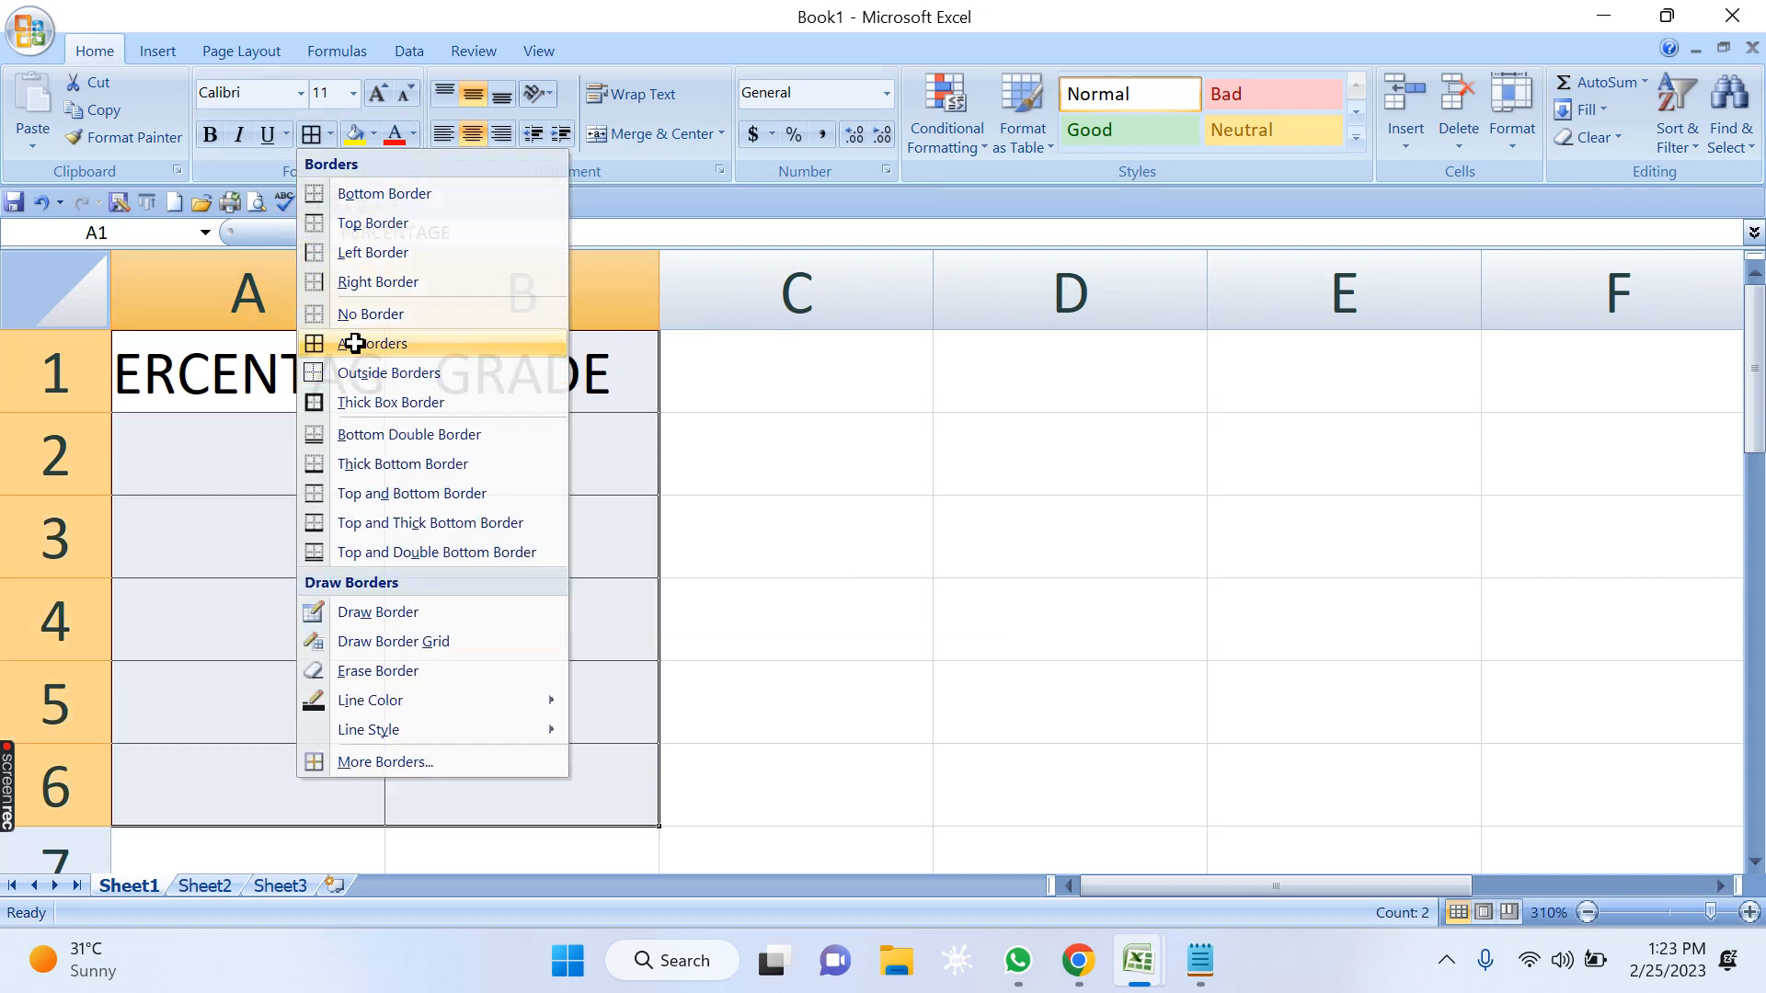
left_click(346, 343)
left_click(401, 292)
double_click(386, 293)
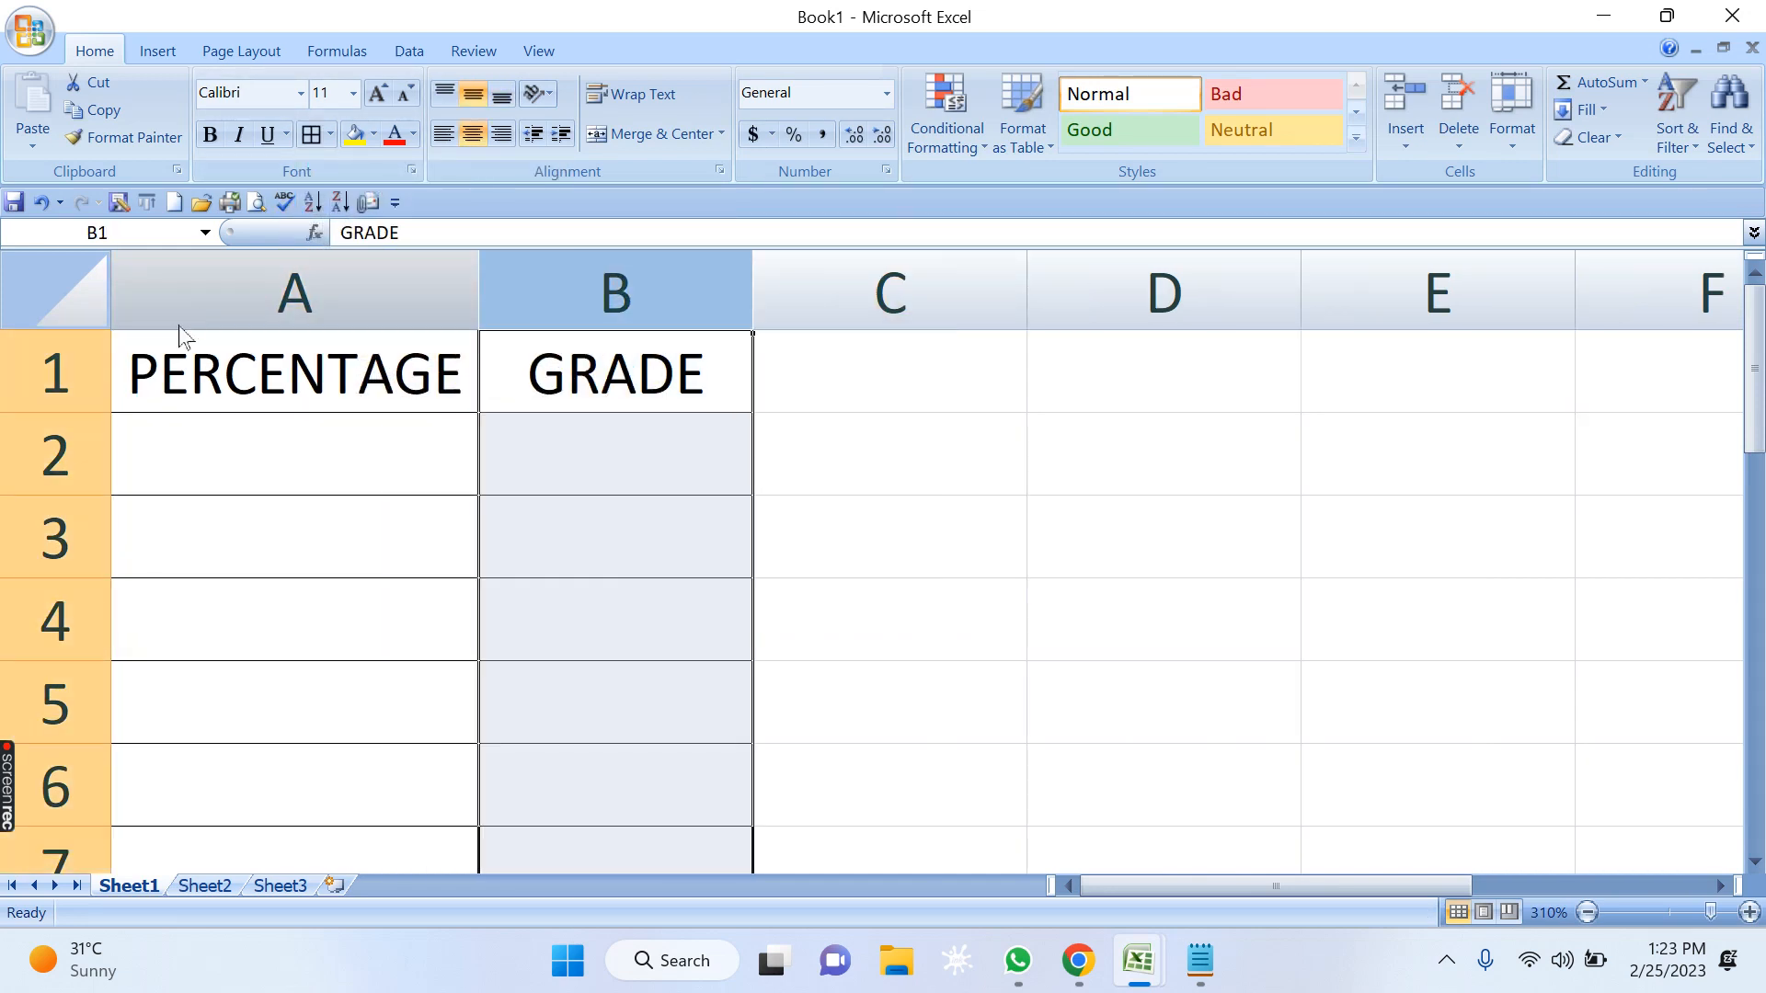
scroll(483, 559, "down", 2, "ctrl")
left_click(805, 584)
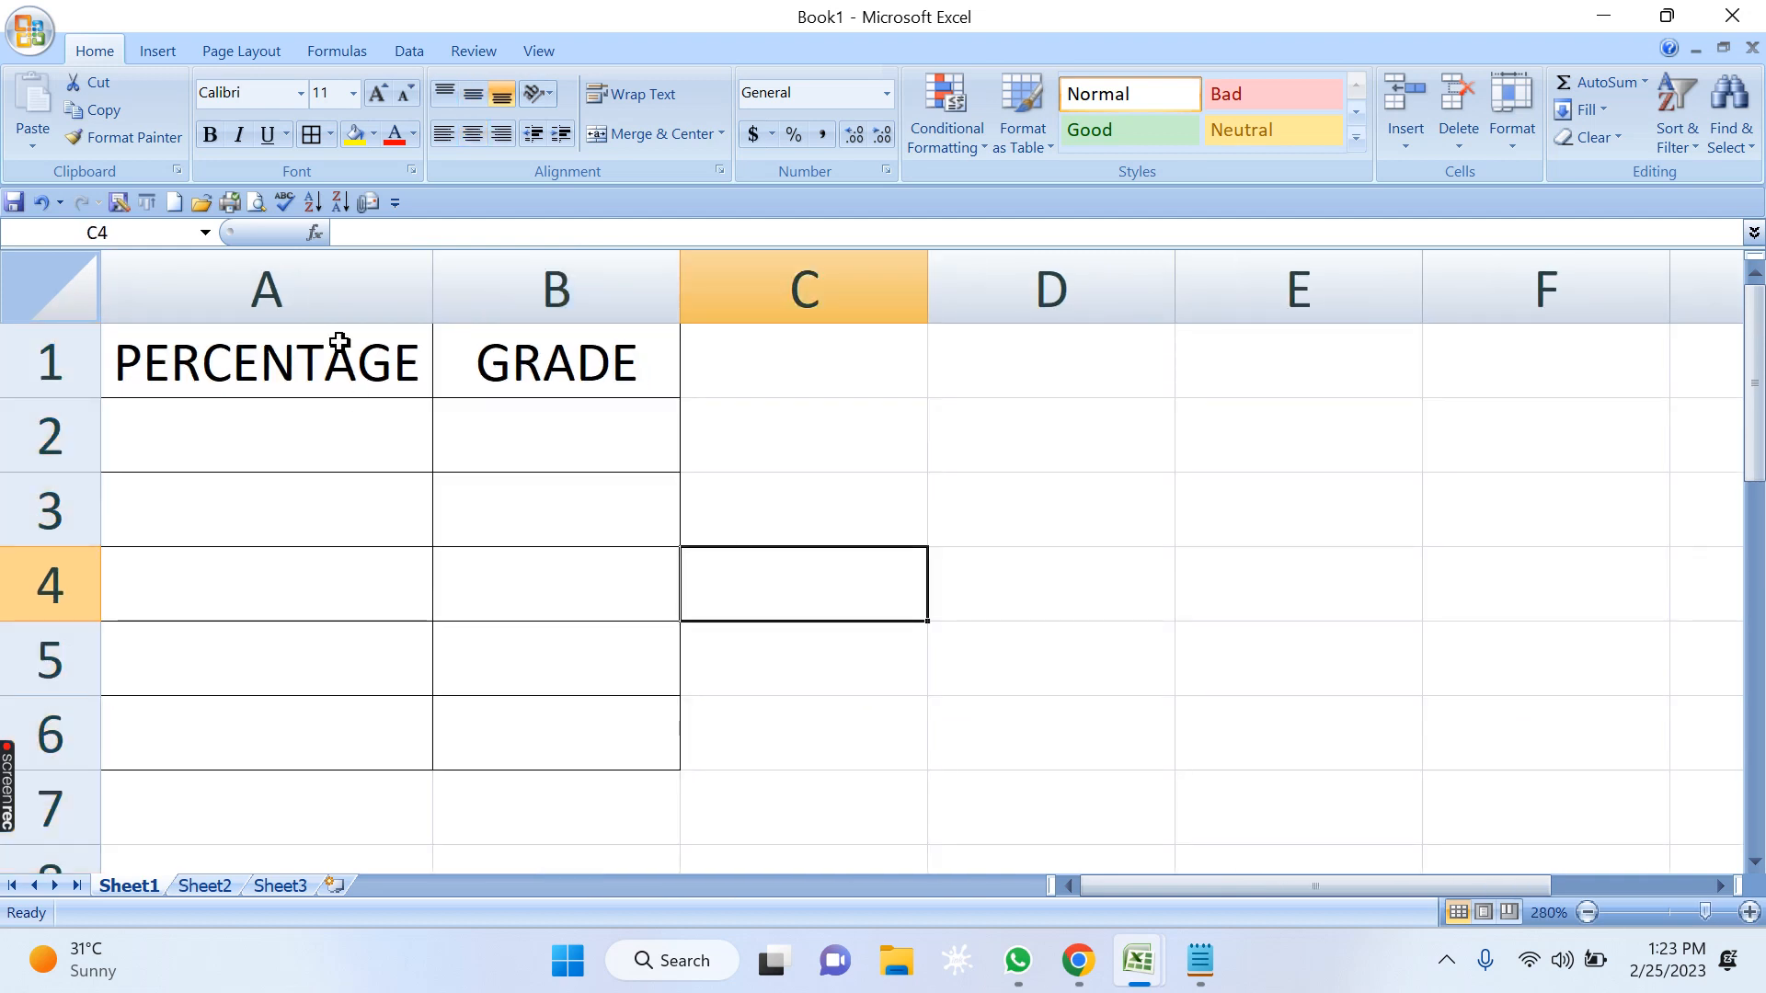
Insert a column before PERCENTAGE and enter the heading NAME in A1.
right_click(265, 289)
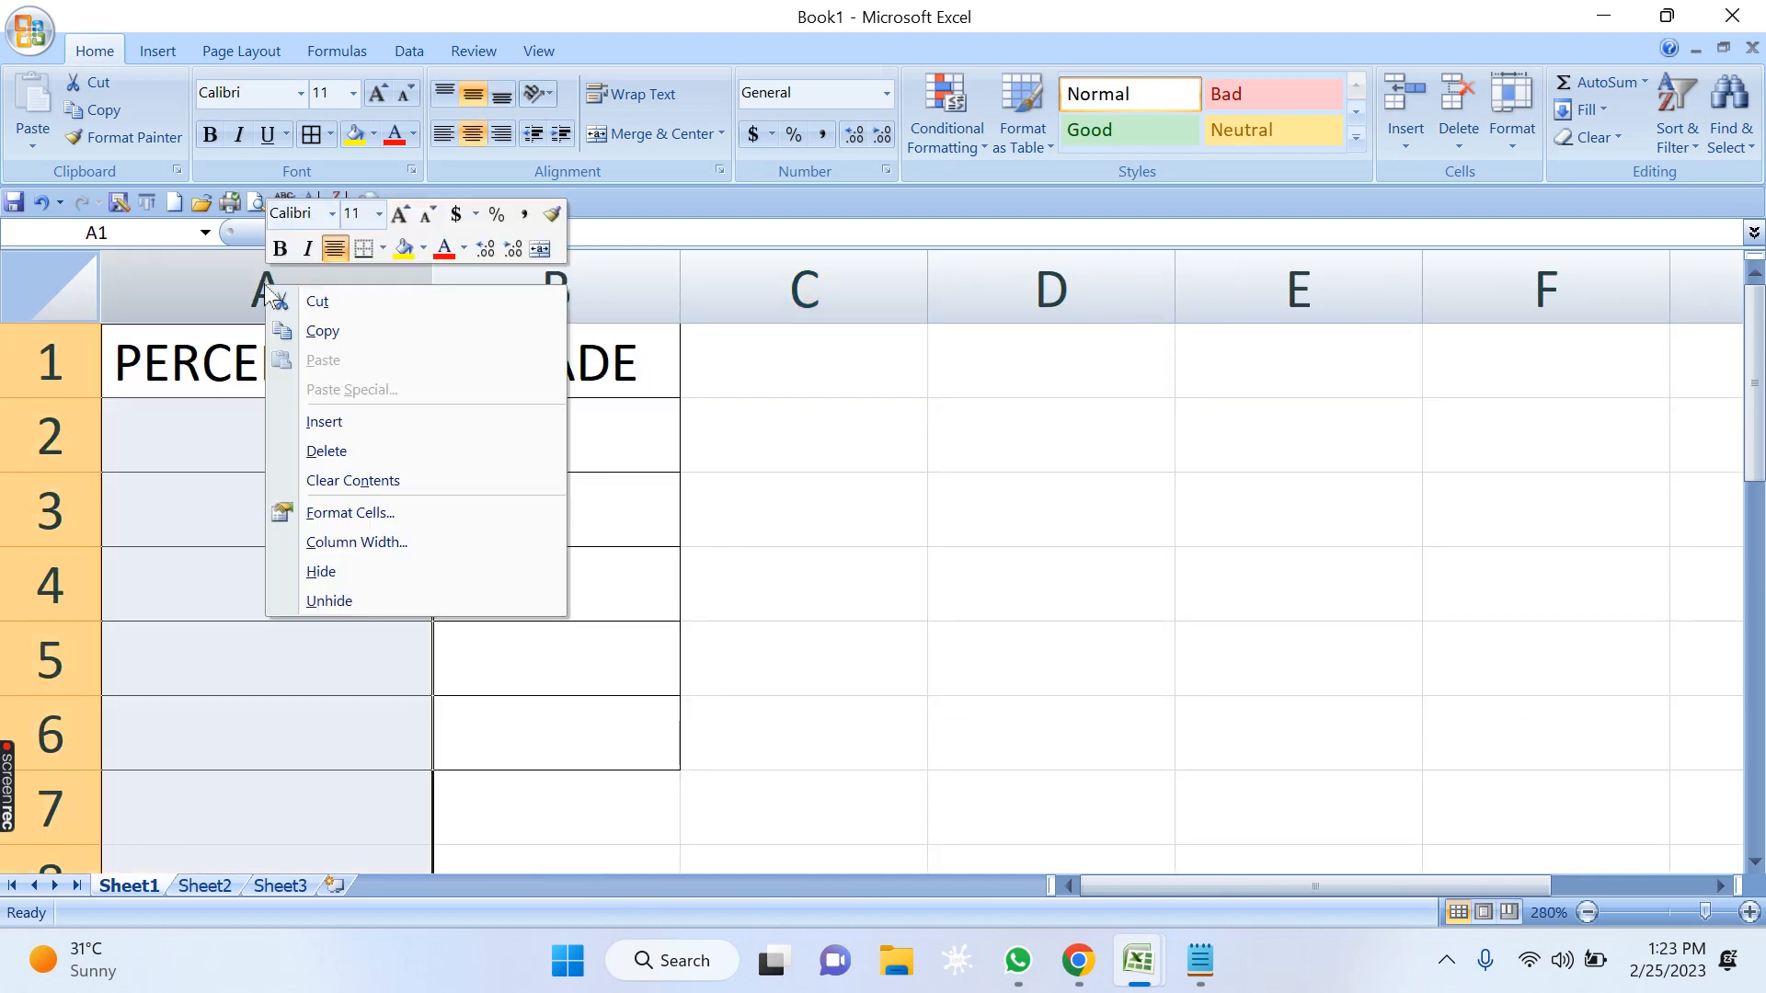
left_click(366, 424)
left_click(269, 353)
type("NA")
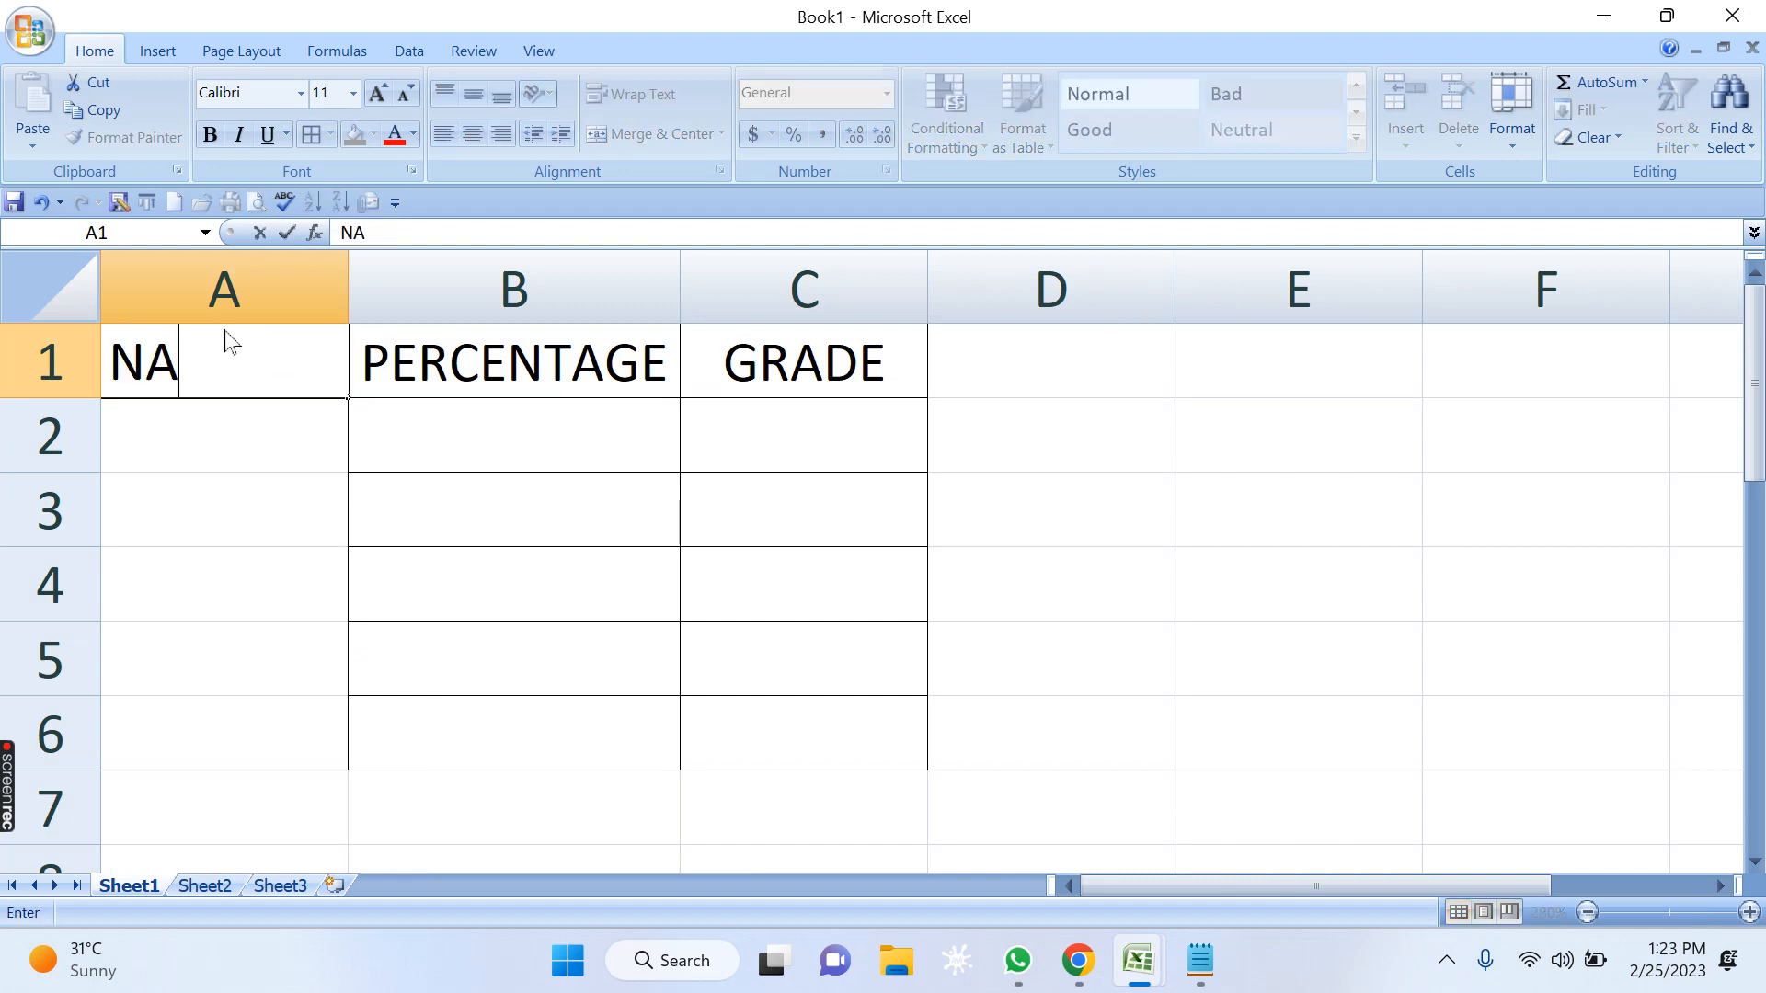
type("ME")
key("BackSpace")
type("E")
key("Return")
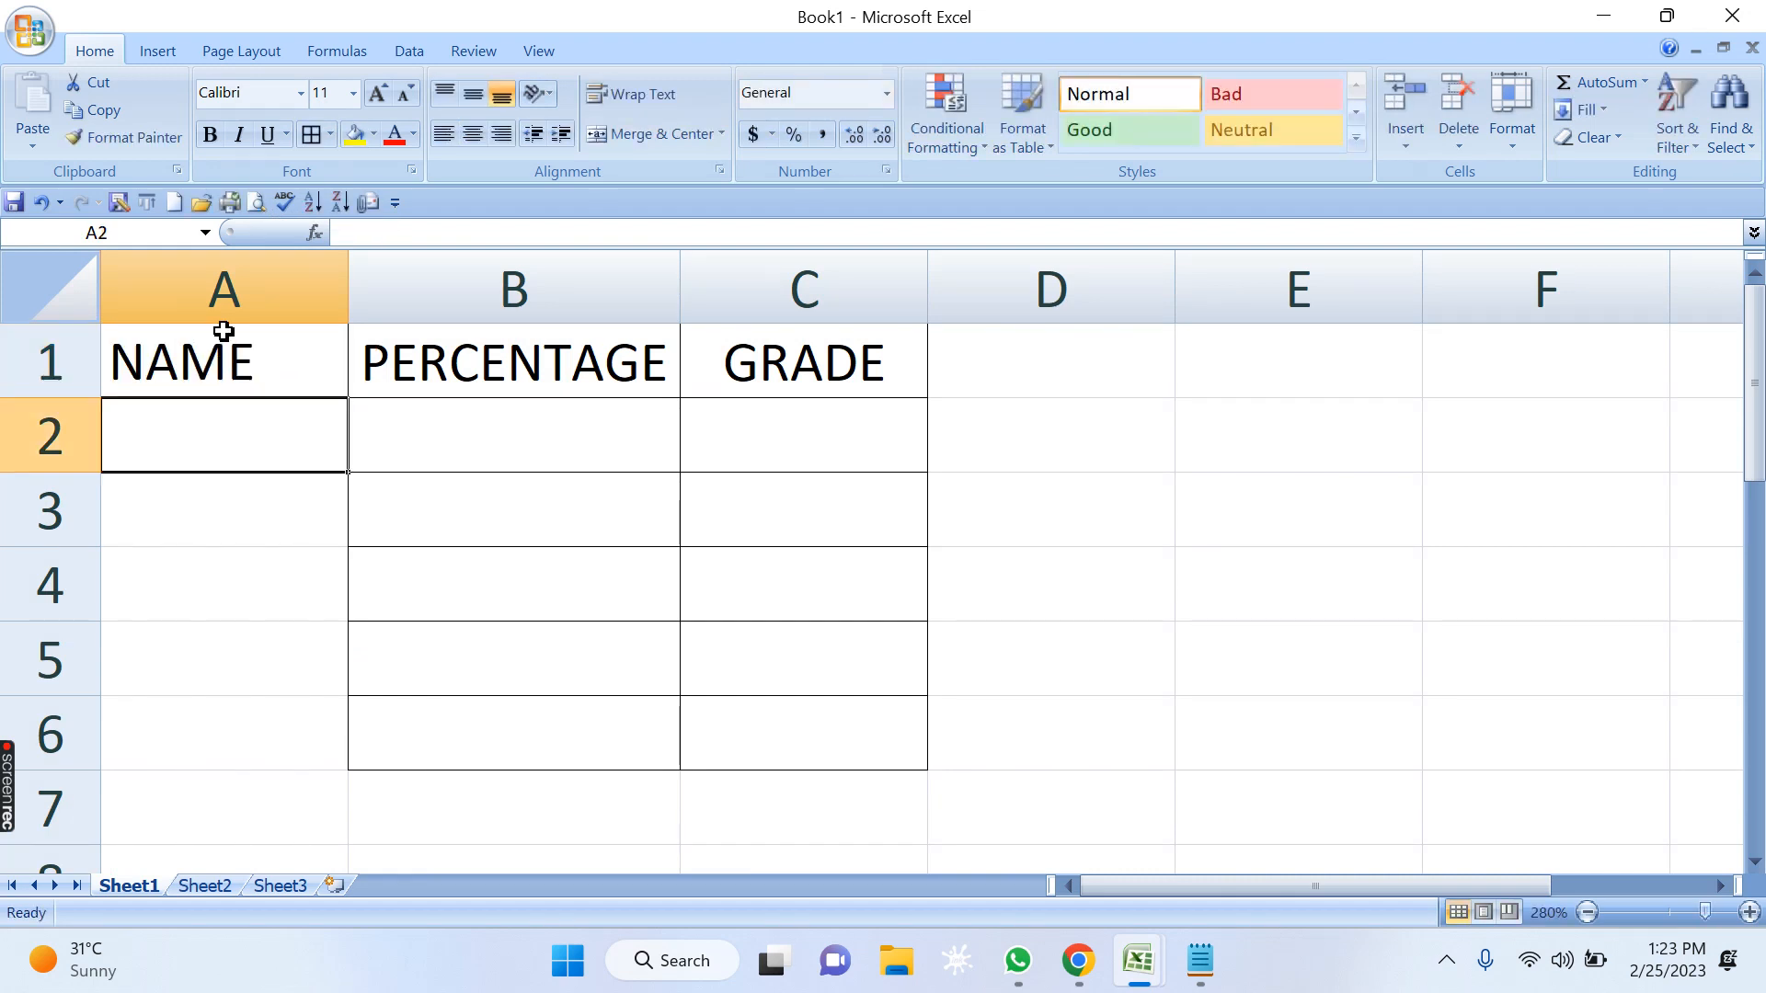
Fill cells A2 to A6 with five students' first names.
type("NAINA")
key("Return")
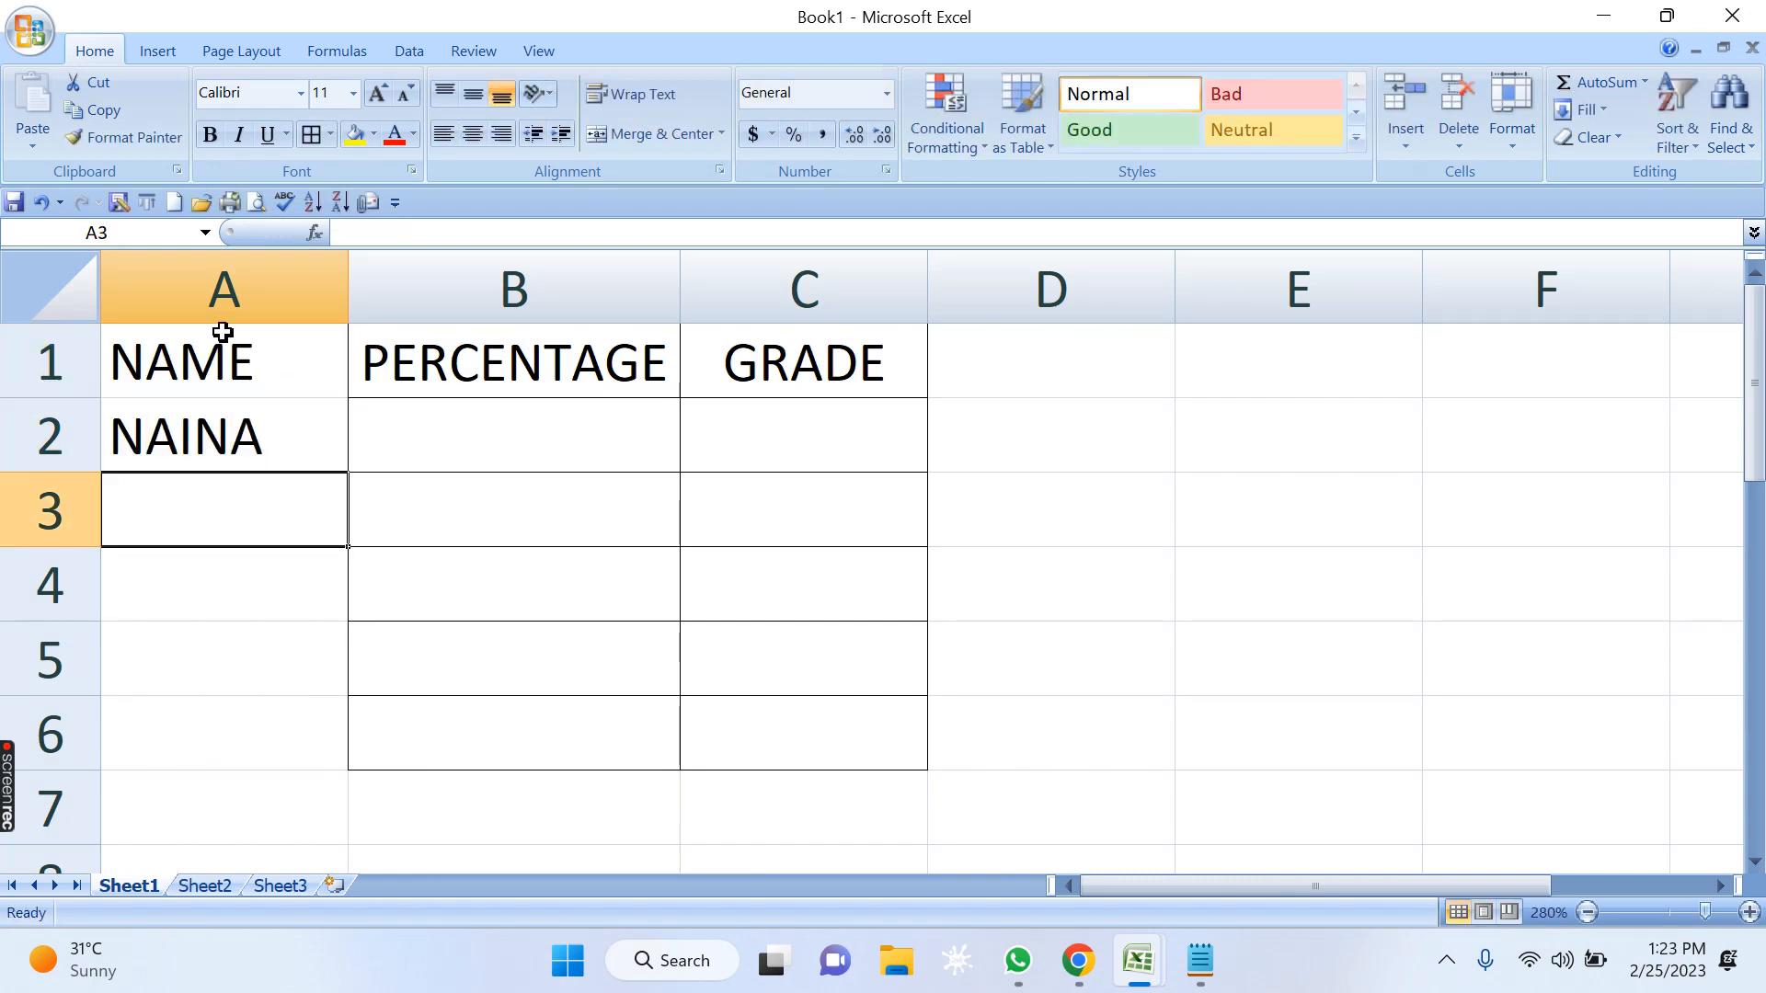
type("USMAN")
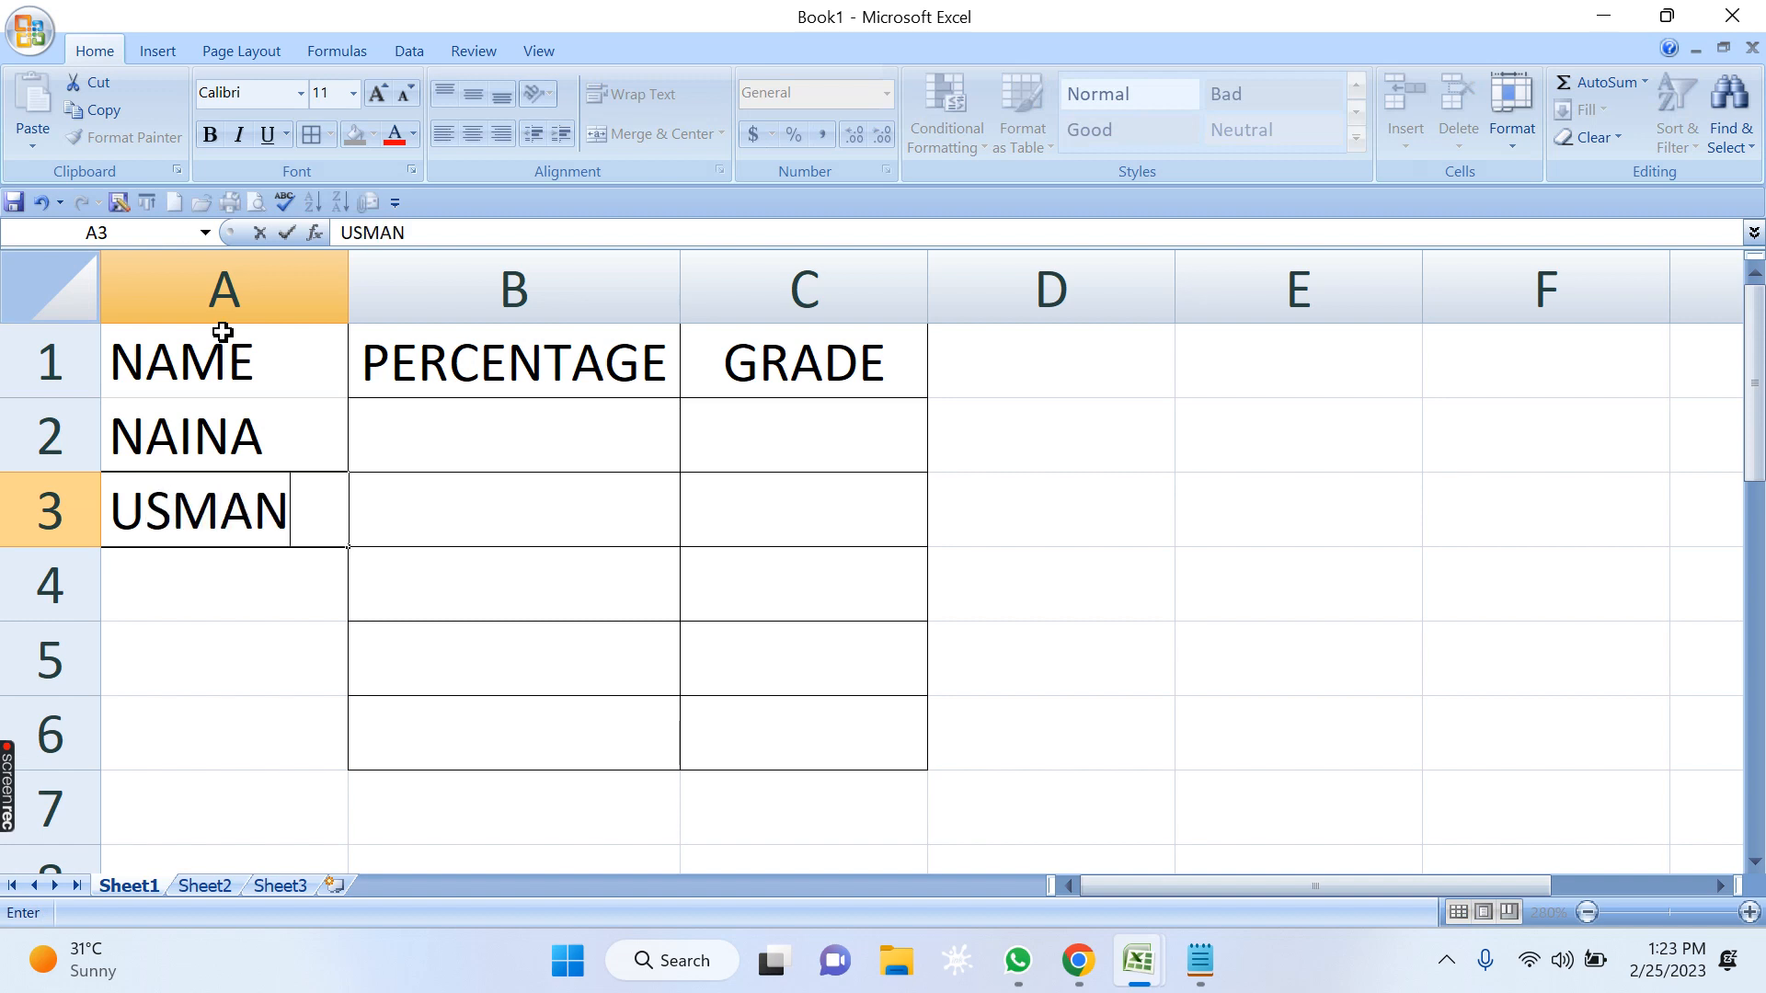
key("Return")
type("MASIRA")
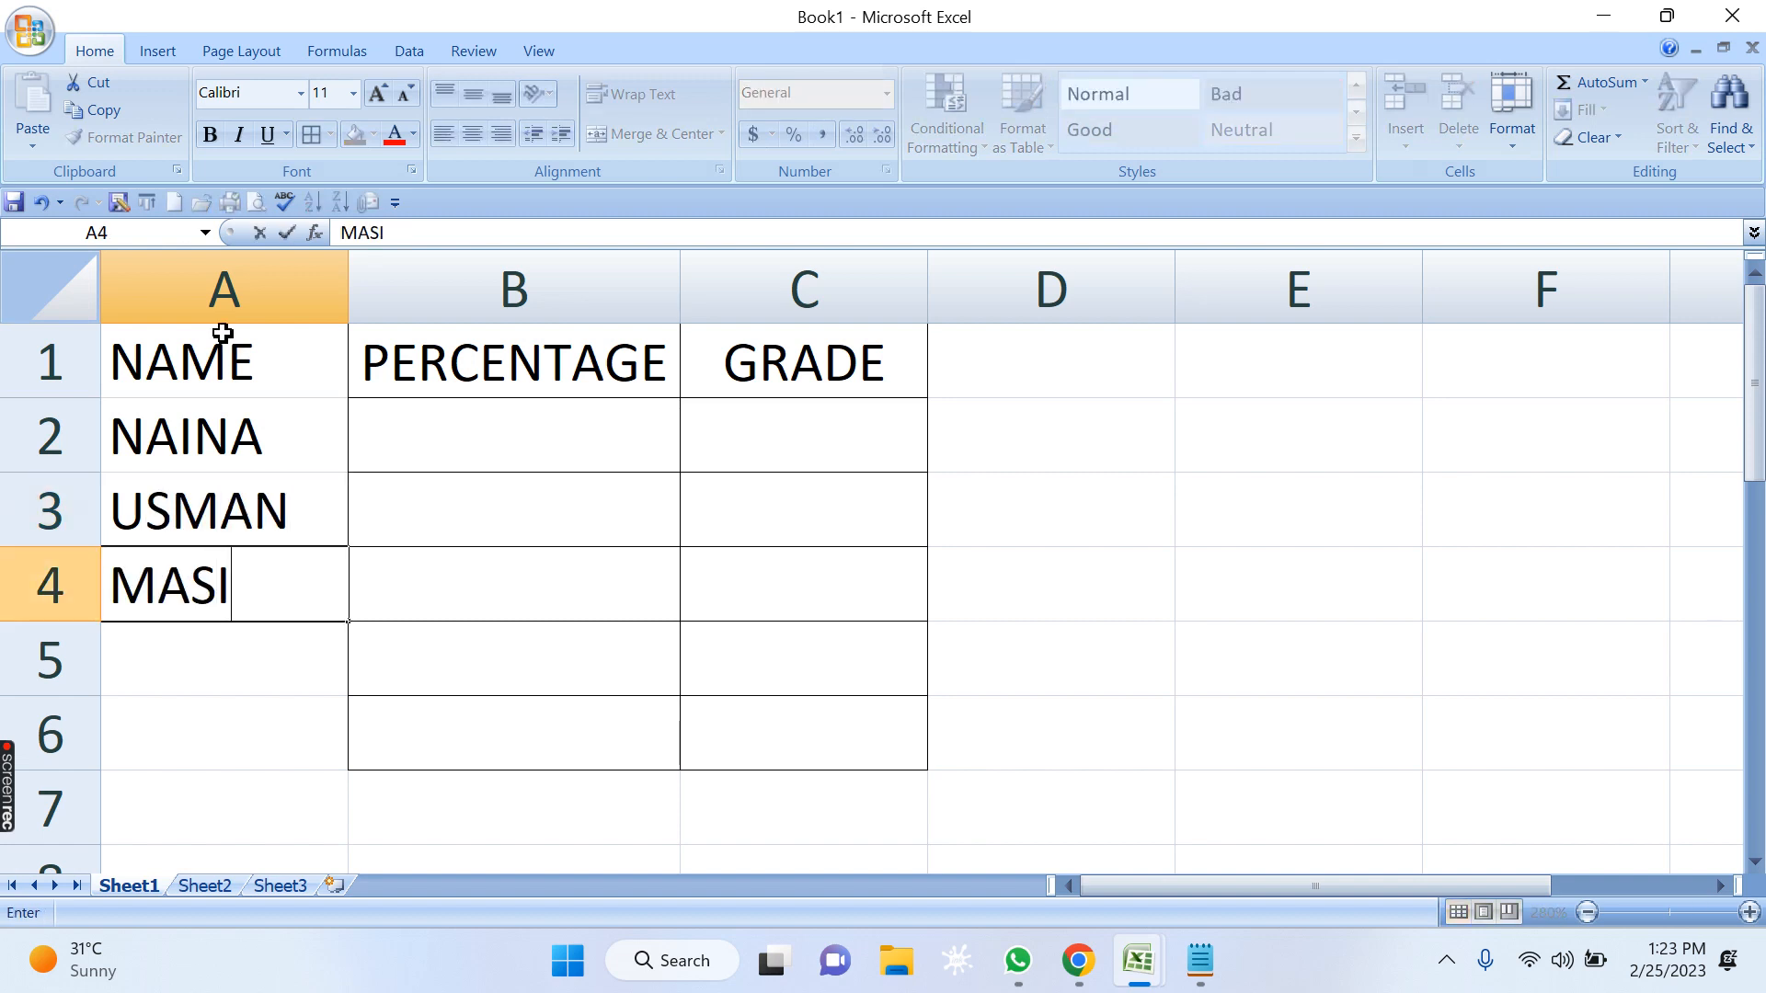
key("Return")
type("HAMZA")
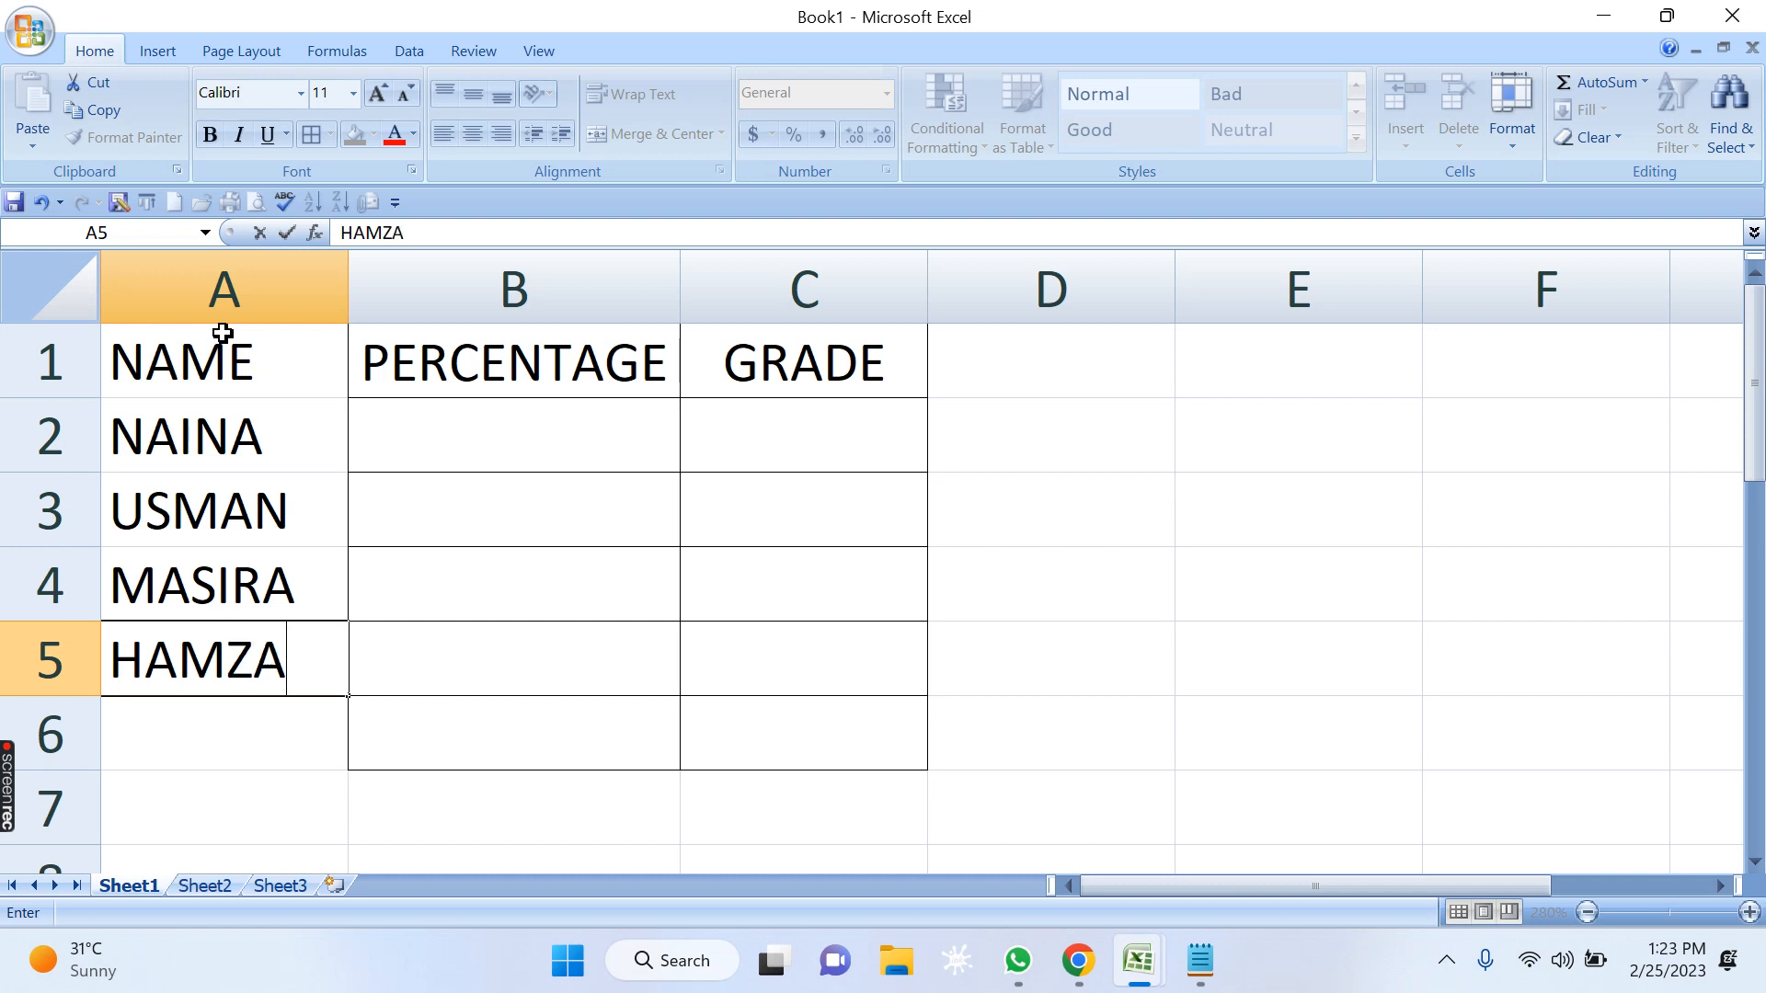
key("Return")
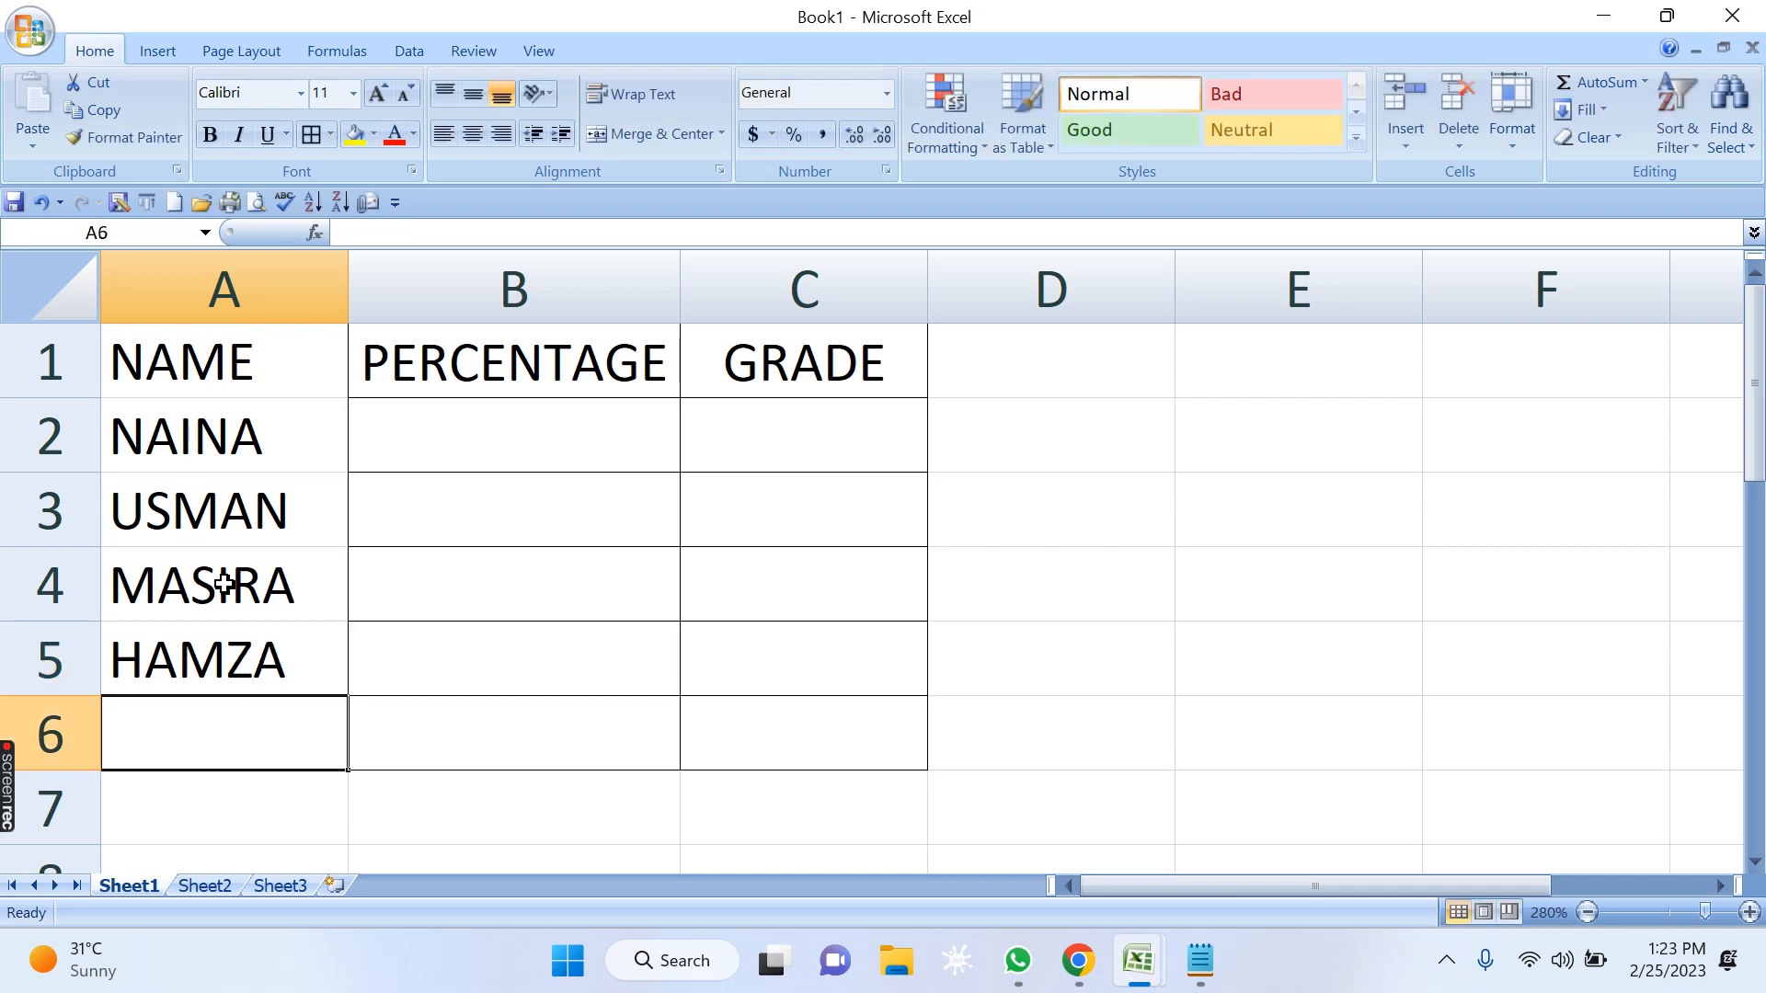
type("GARIMA")
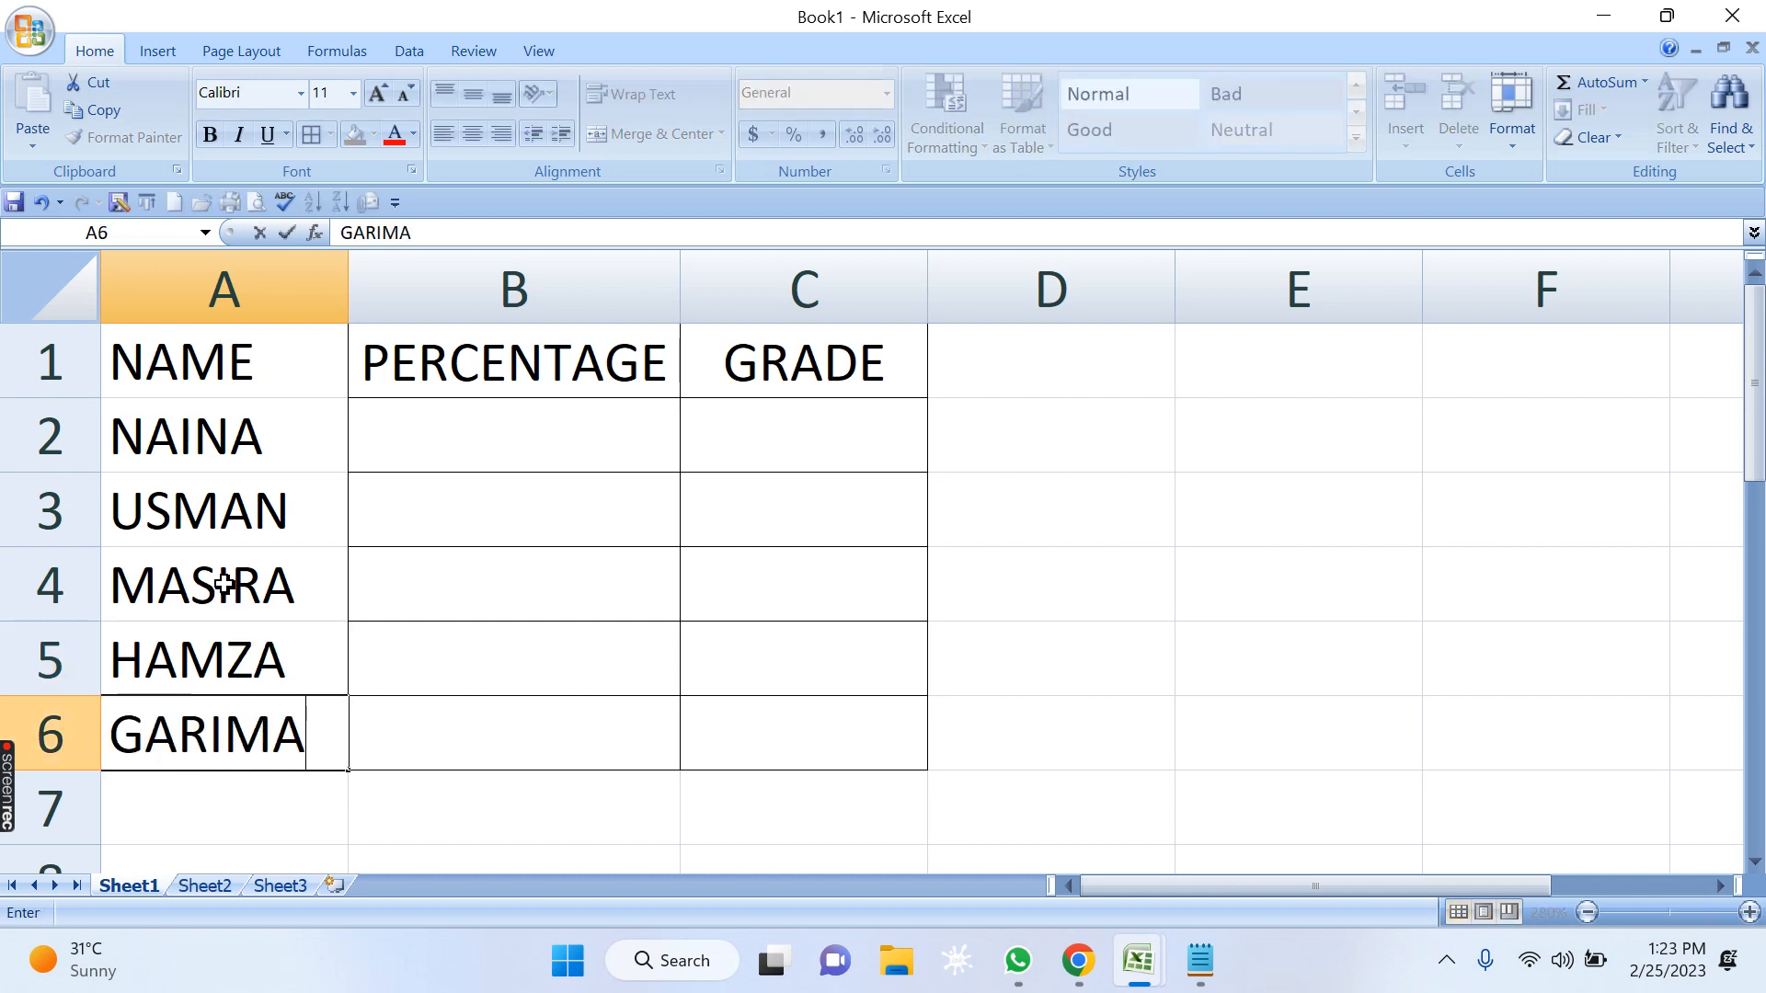
key("Return")
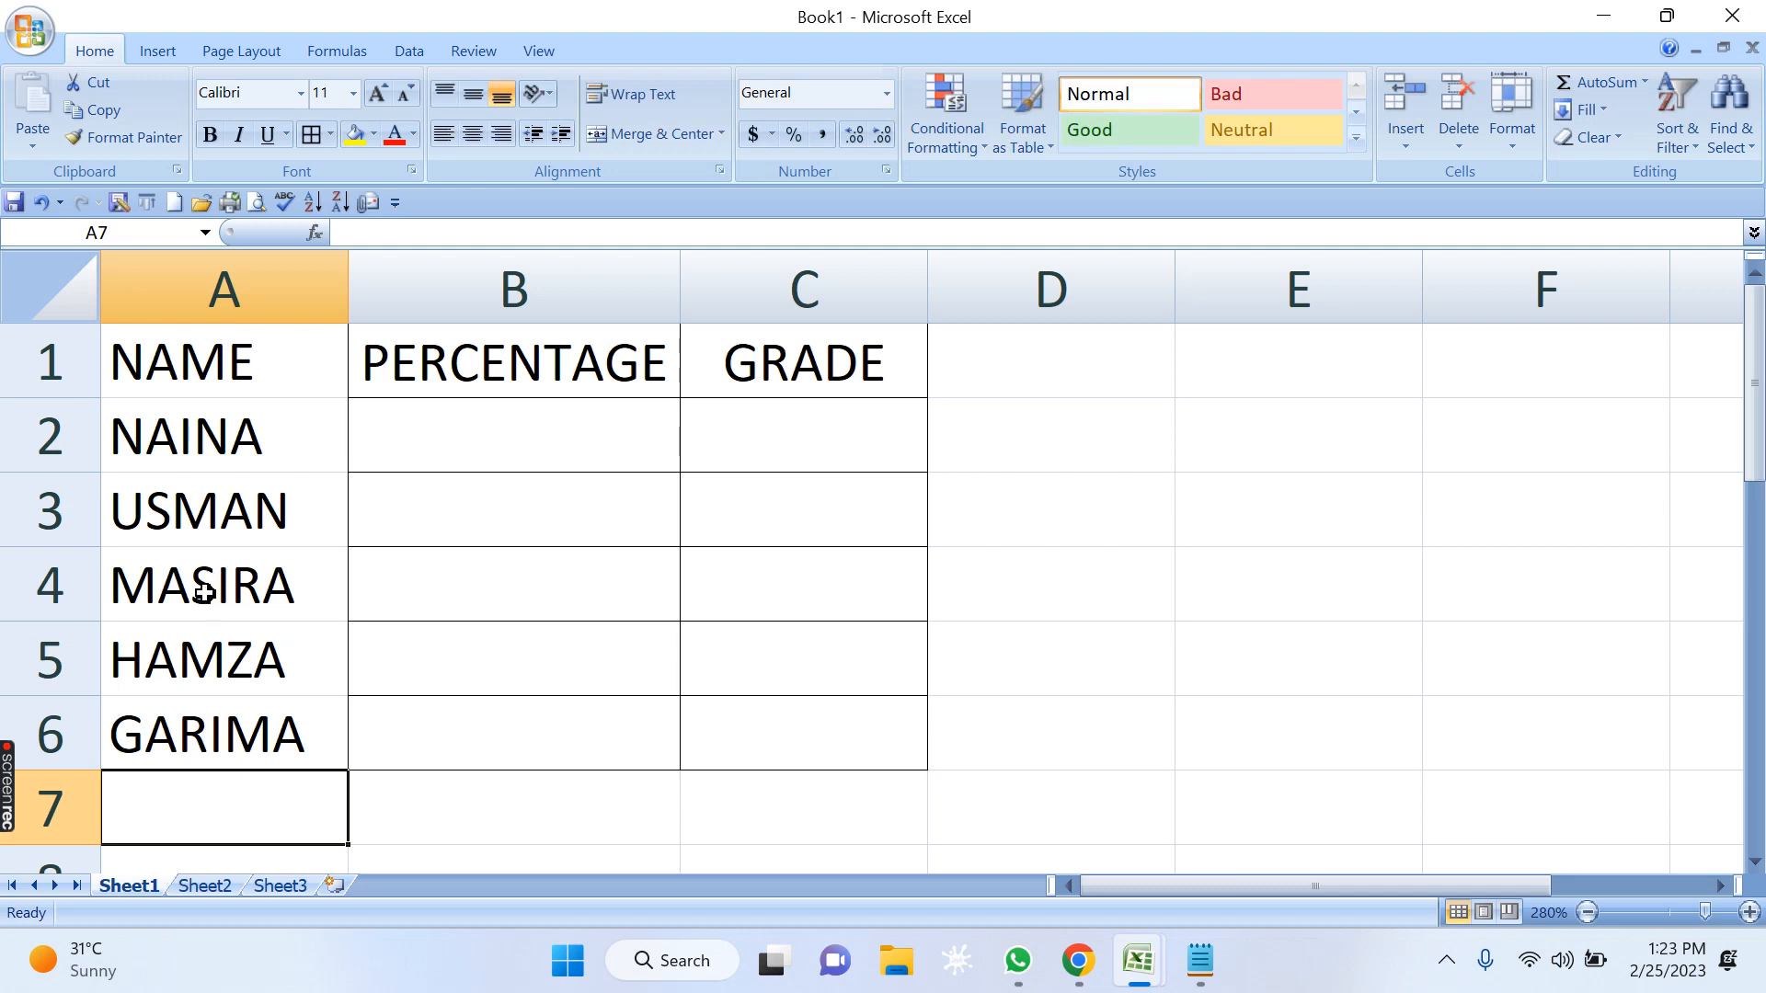
Apply all borders to the whole table, cells A1:C6.
left_click_drag(865, 750, 78, 322)
left_click(306, 135)
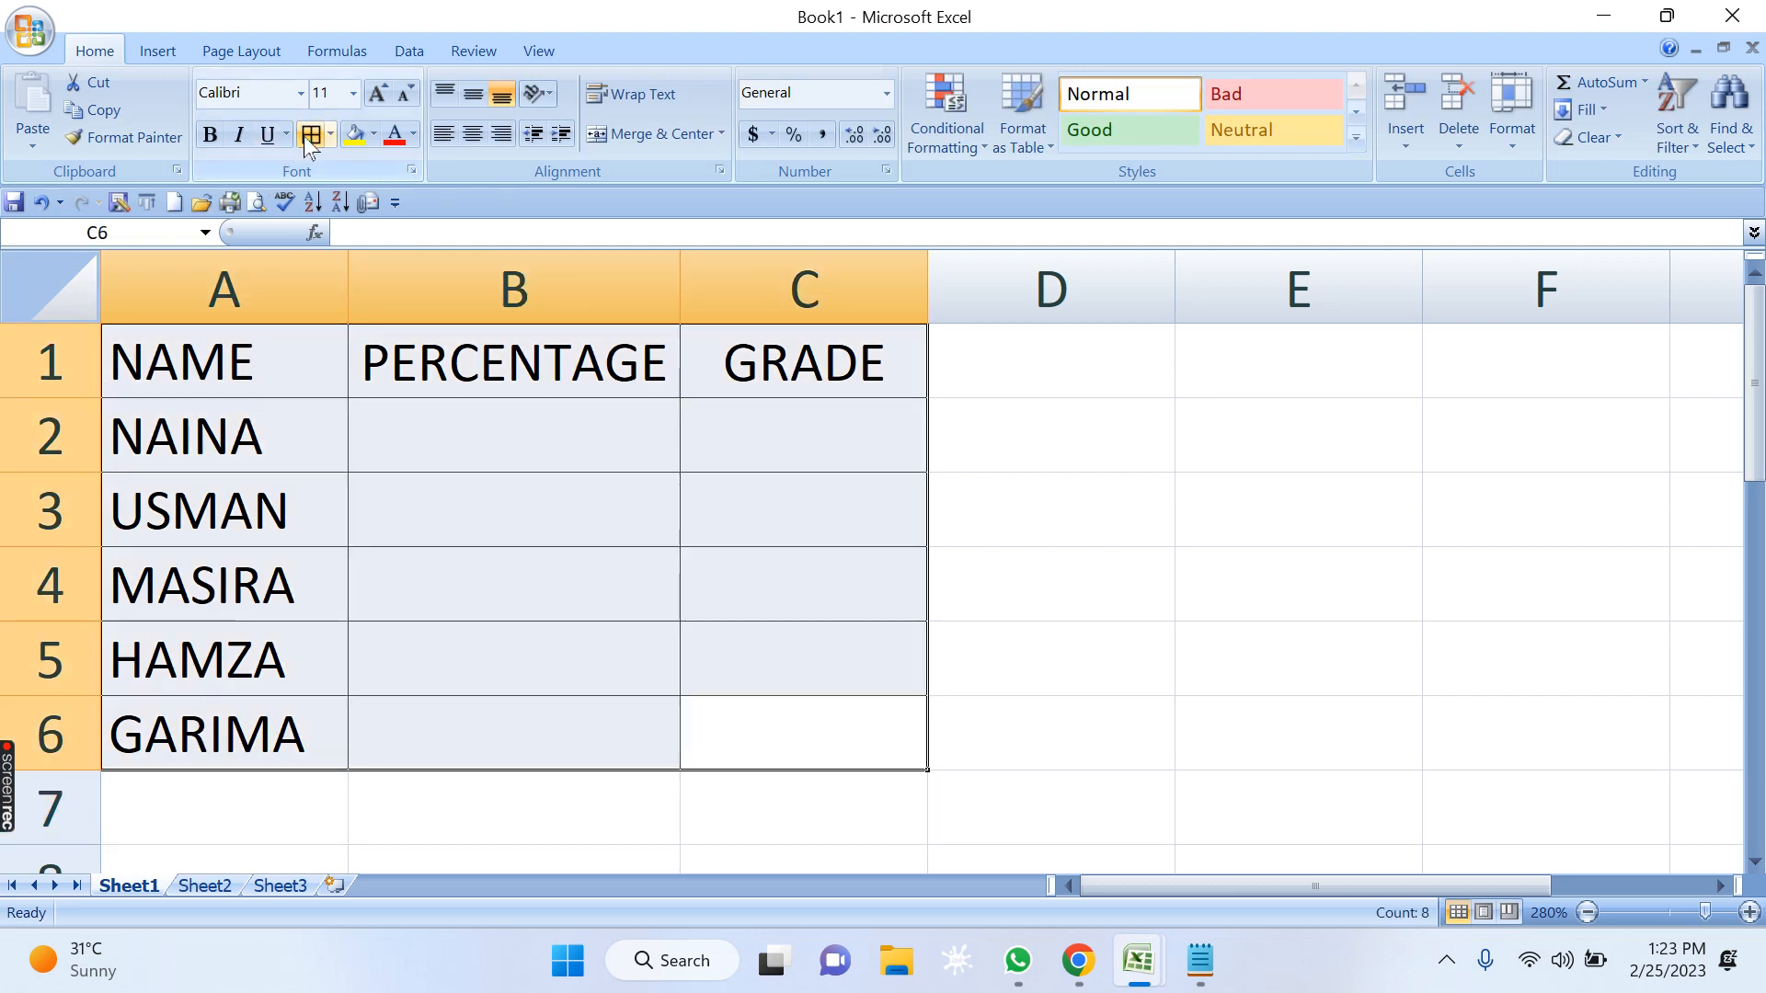
key("Up")
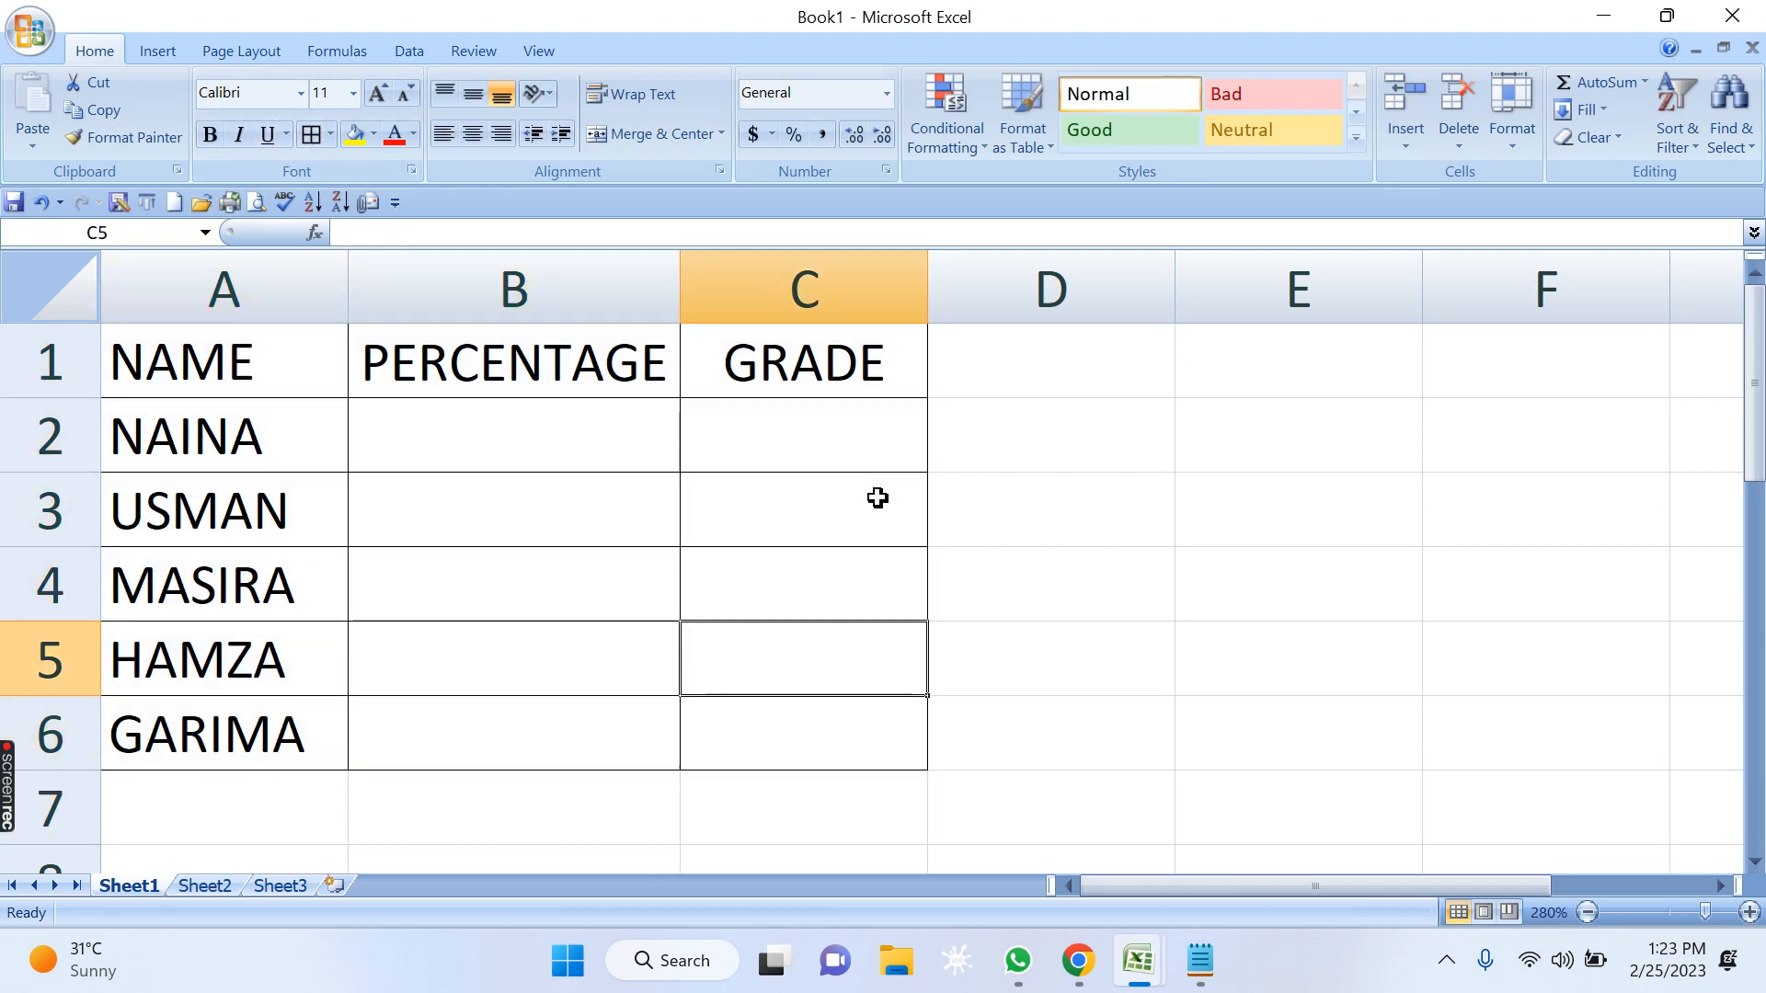
left_click(810, 431)
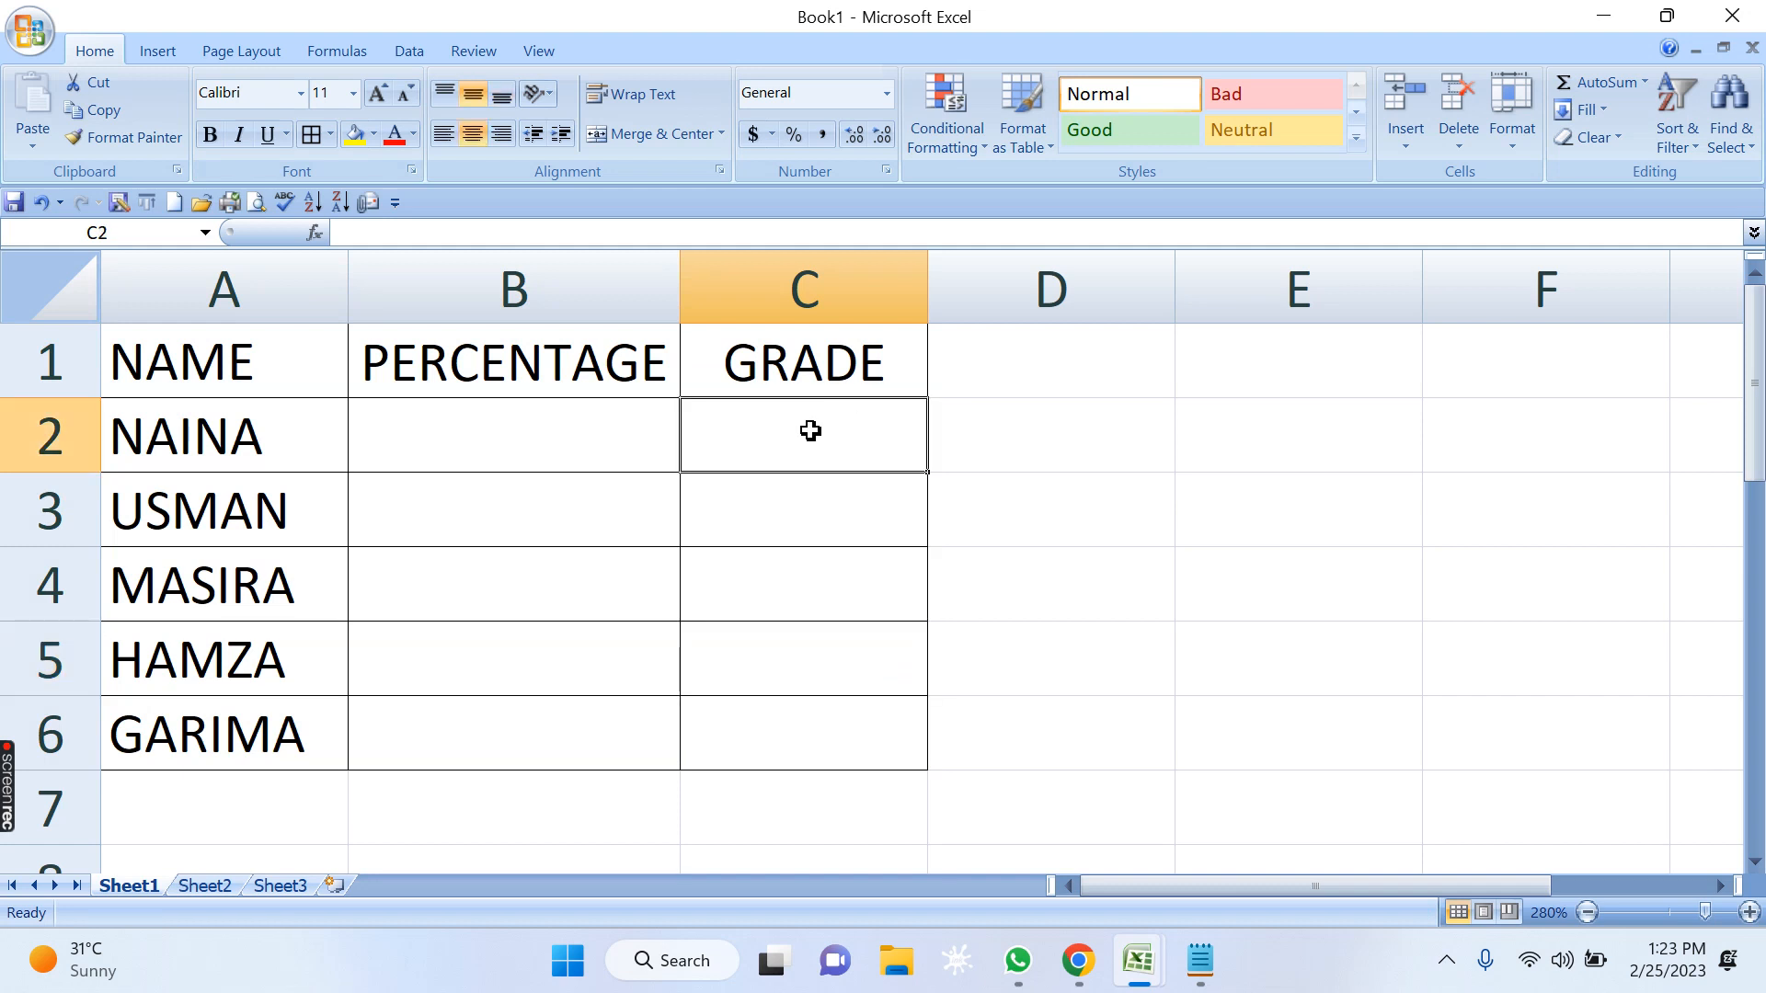
left_click(494, 432)
left_click(489, 511)
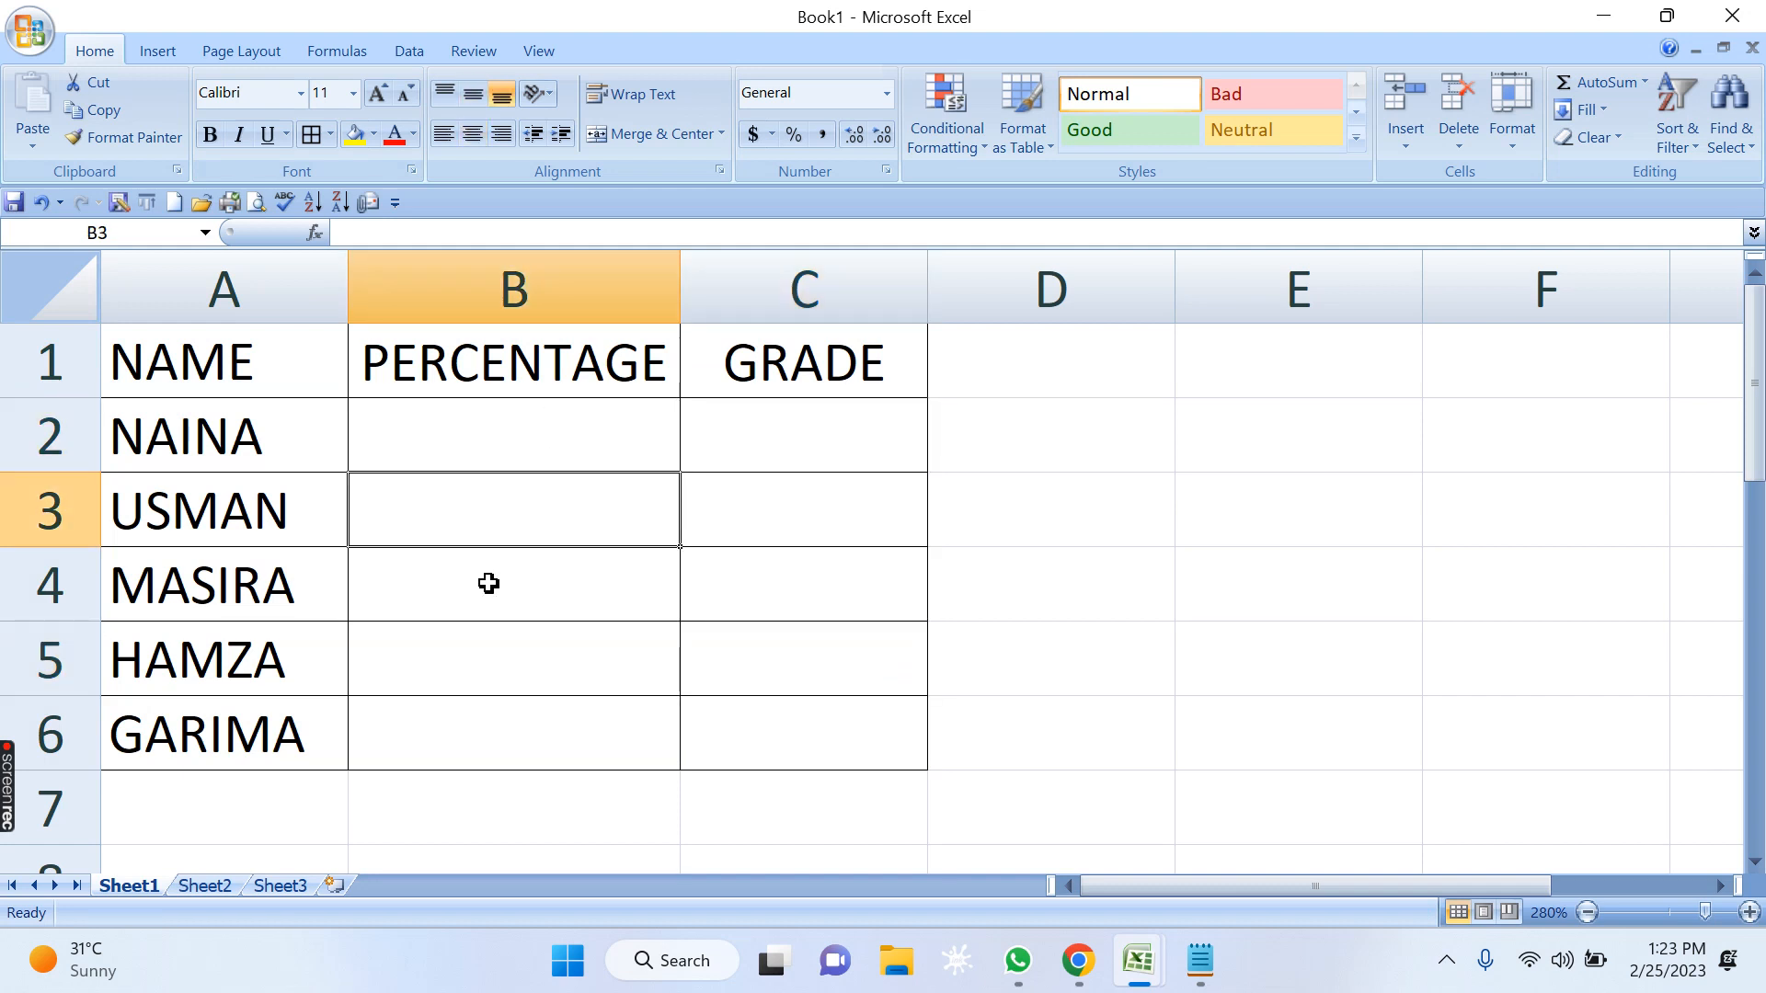
left_click(485, 584)
left_click(486, 658)
left_click(488, 750)
left_click(840, 449)
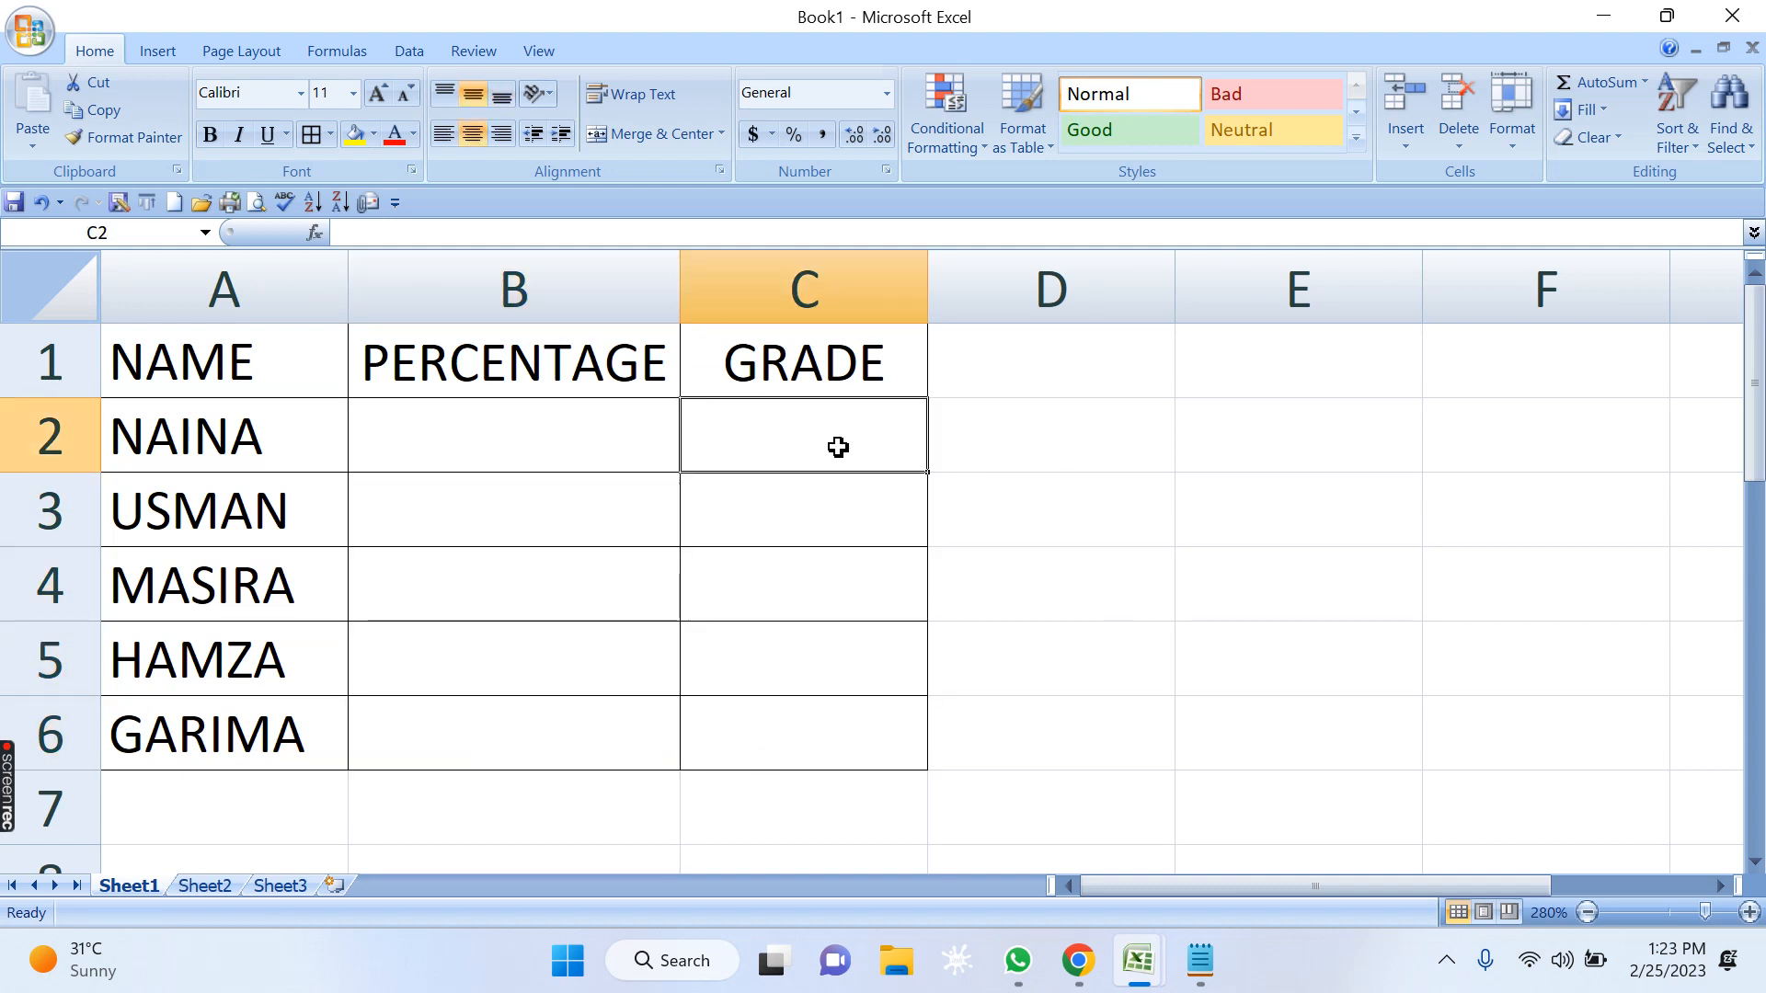
type("=")
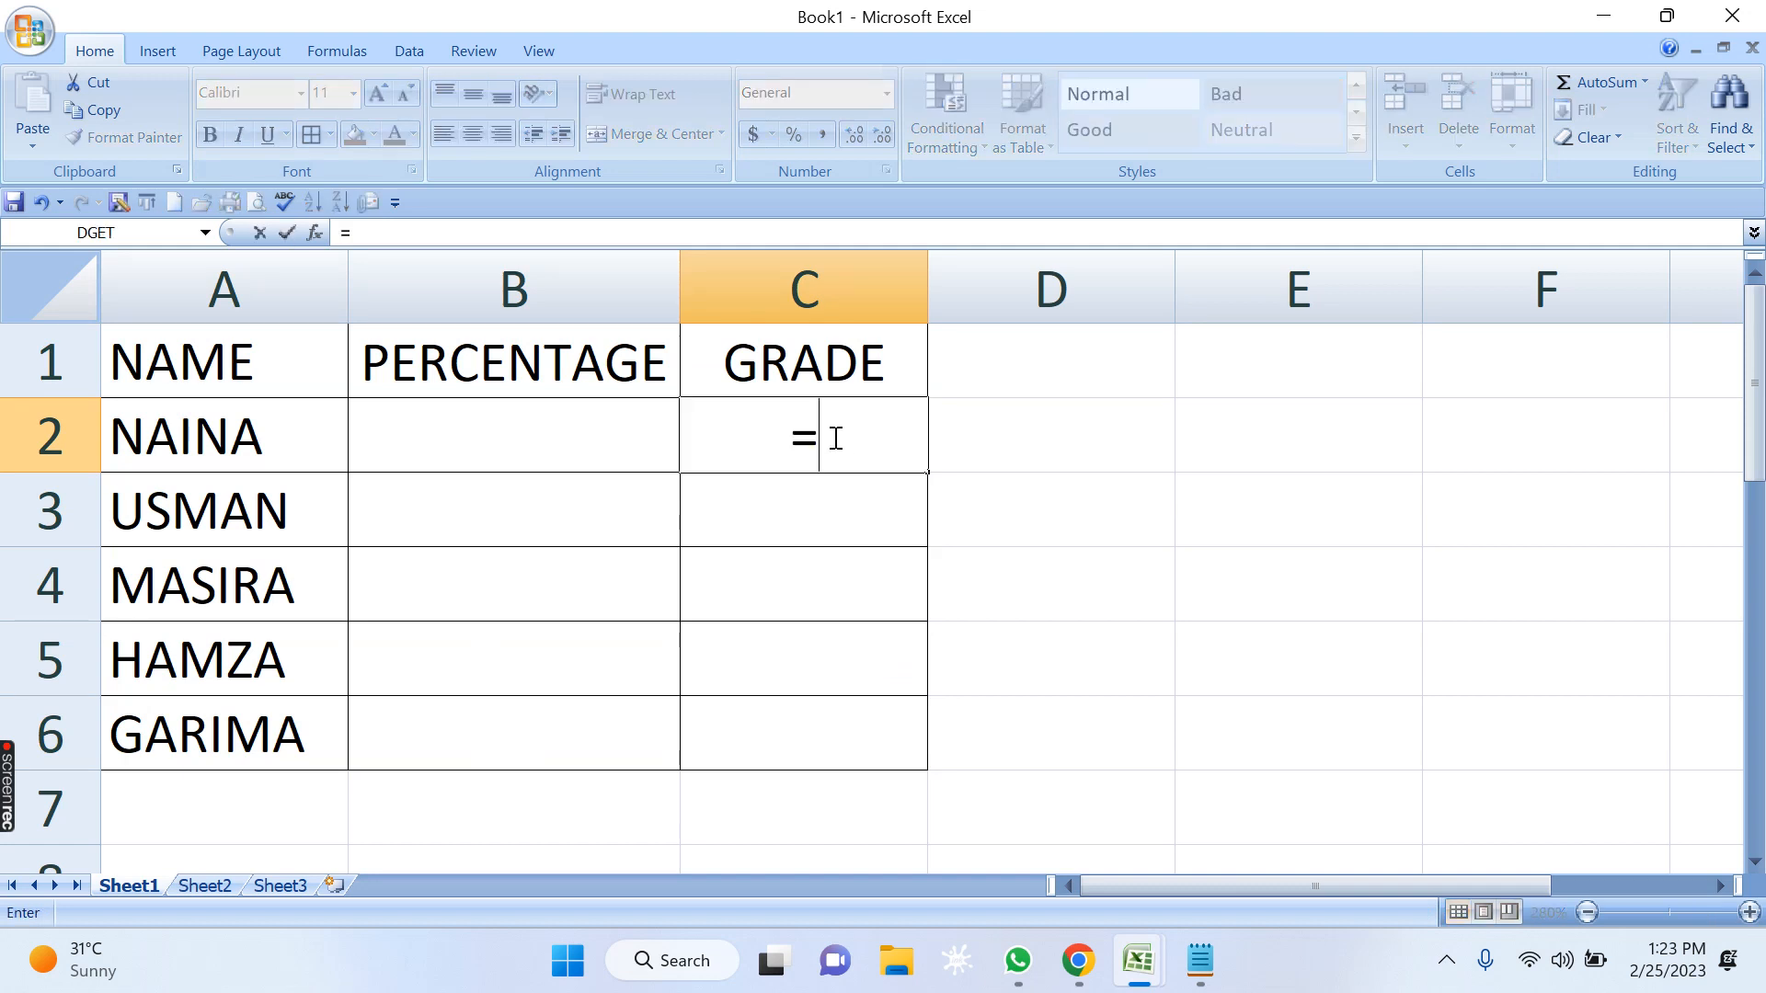
type("IF(")
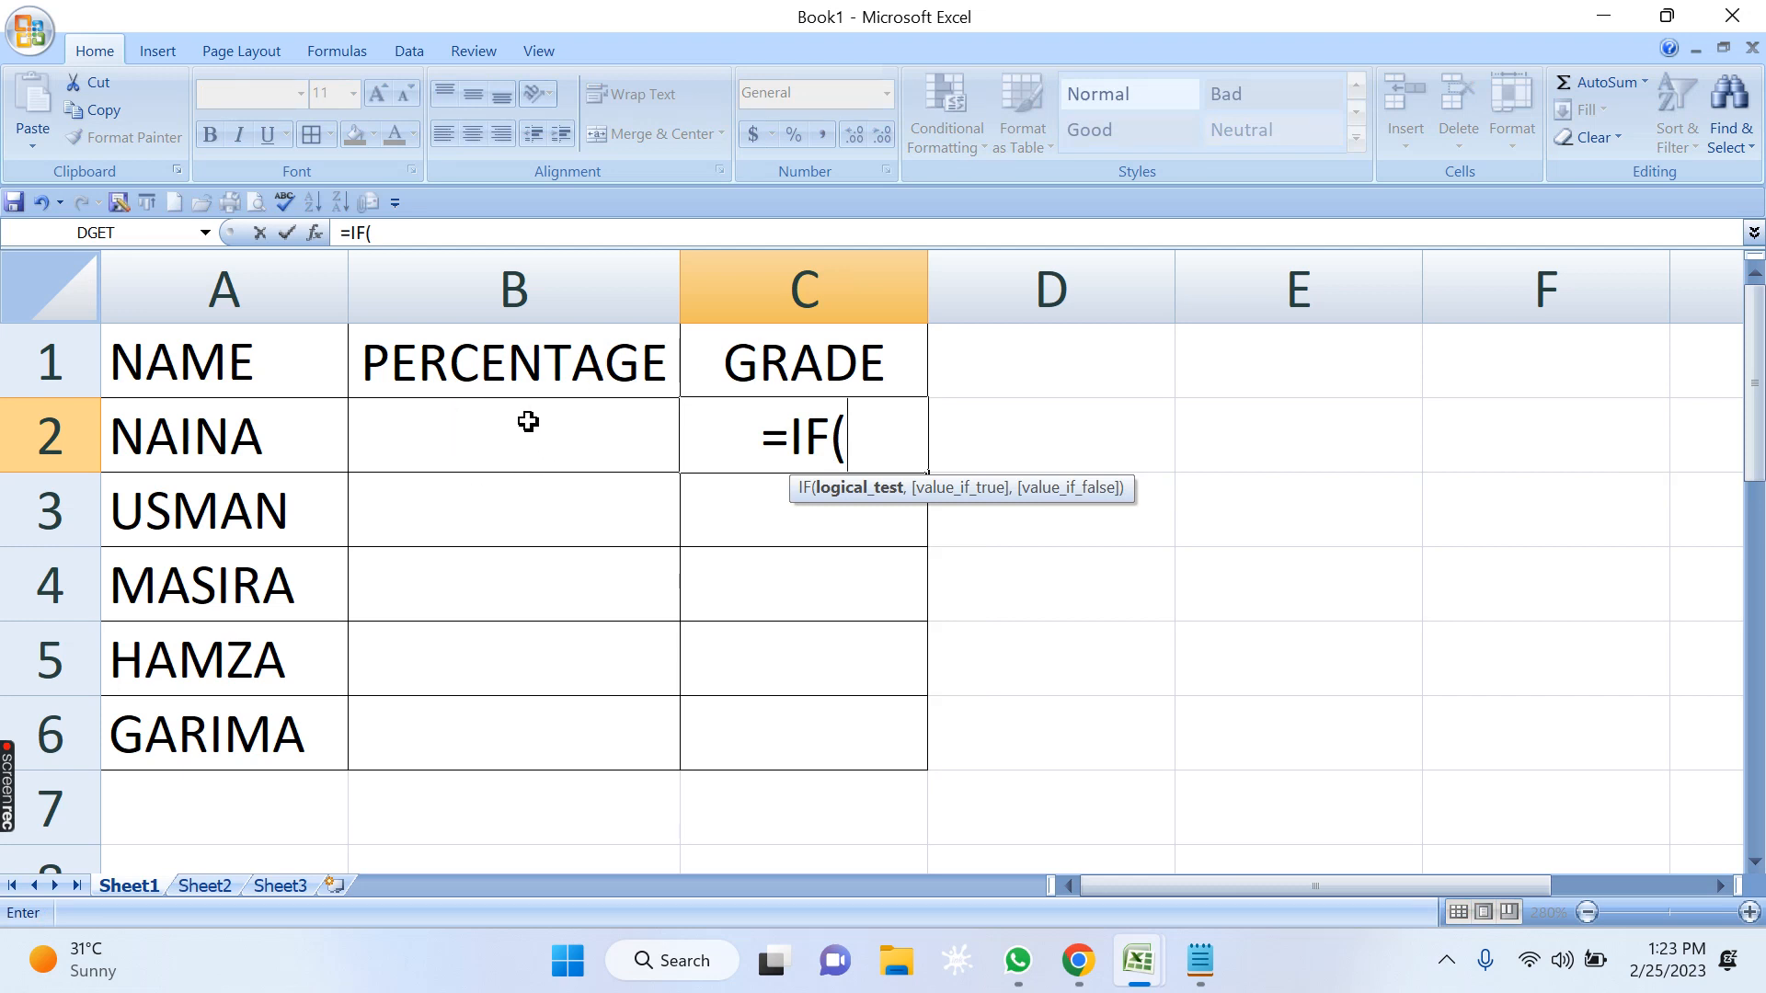
left_click(505, 436)
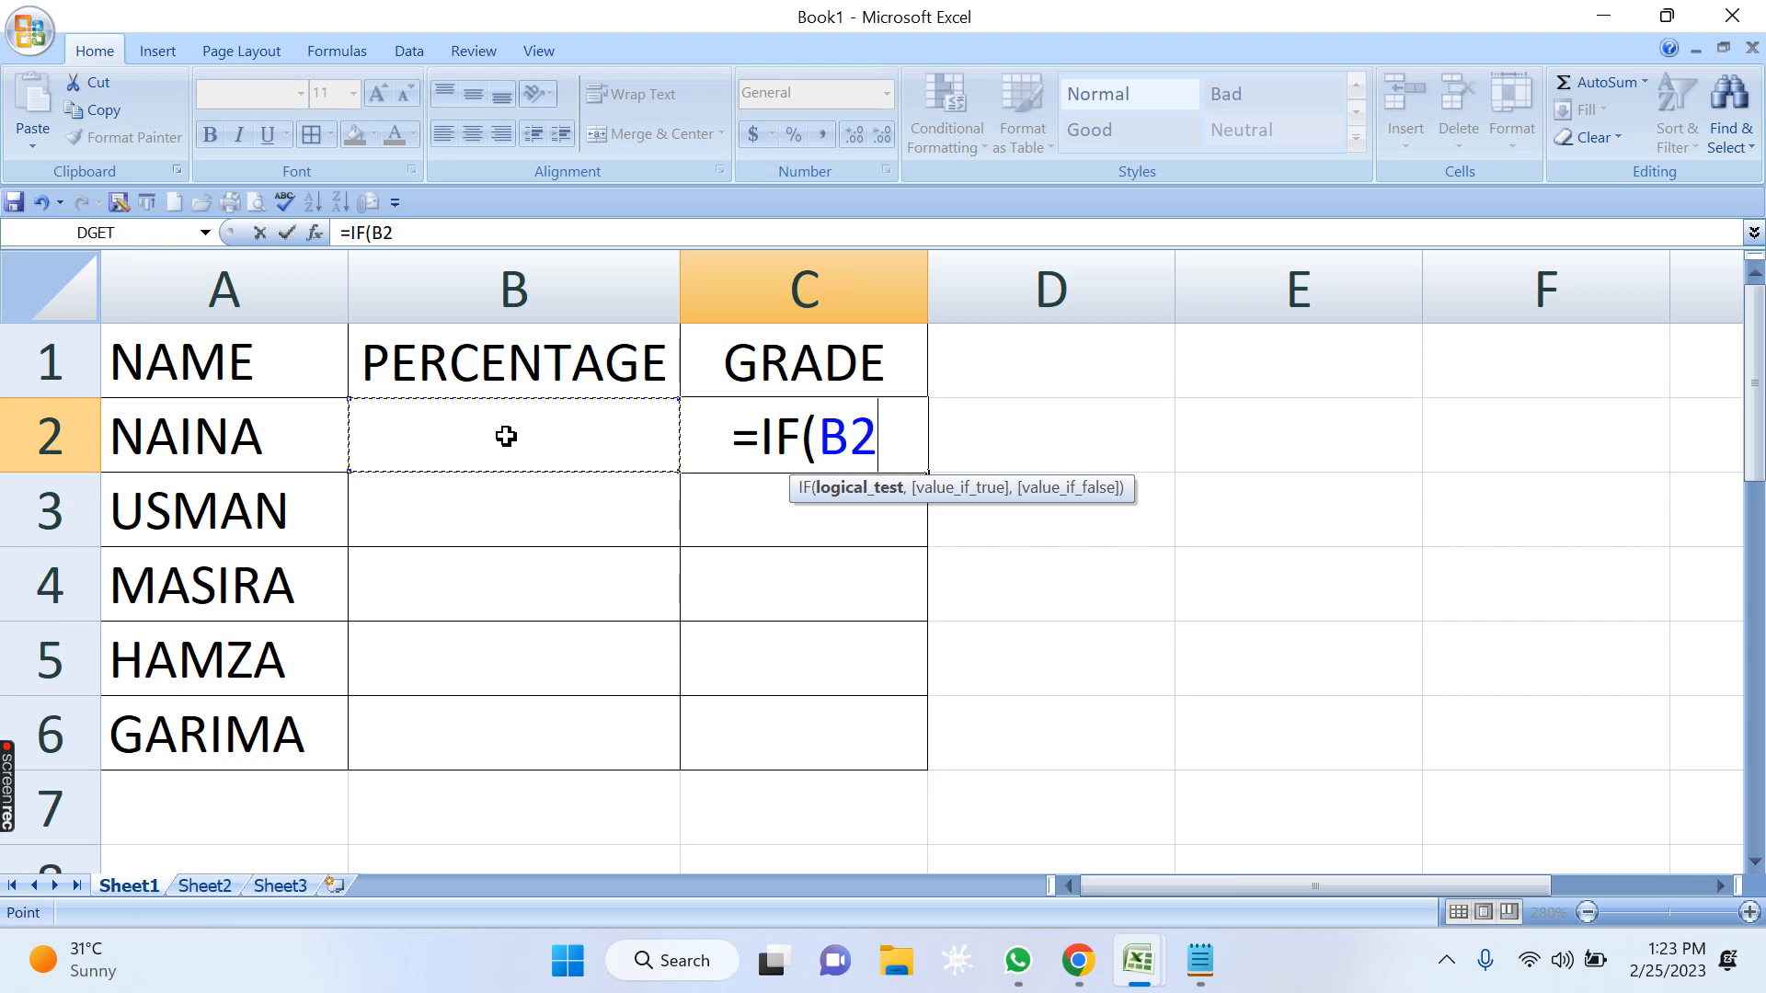
key("BackSpace")
key("BackSpace")
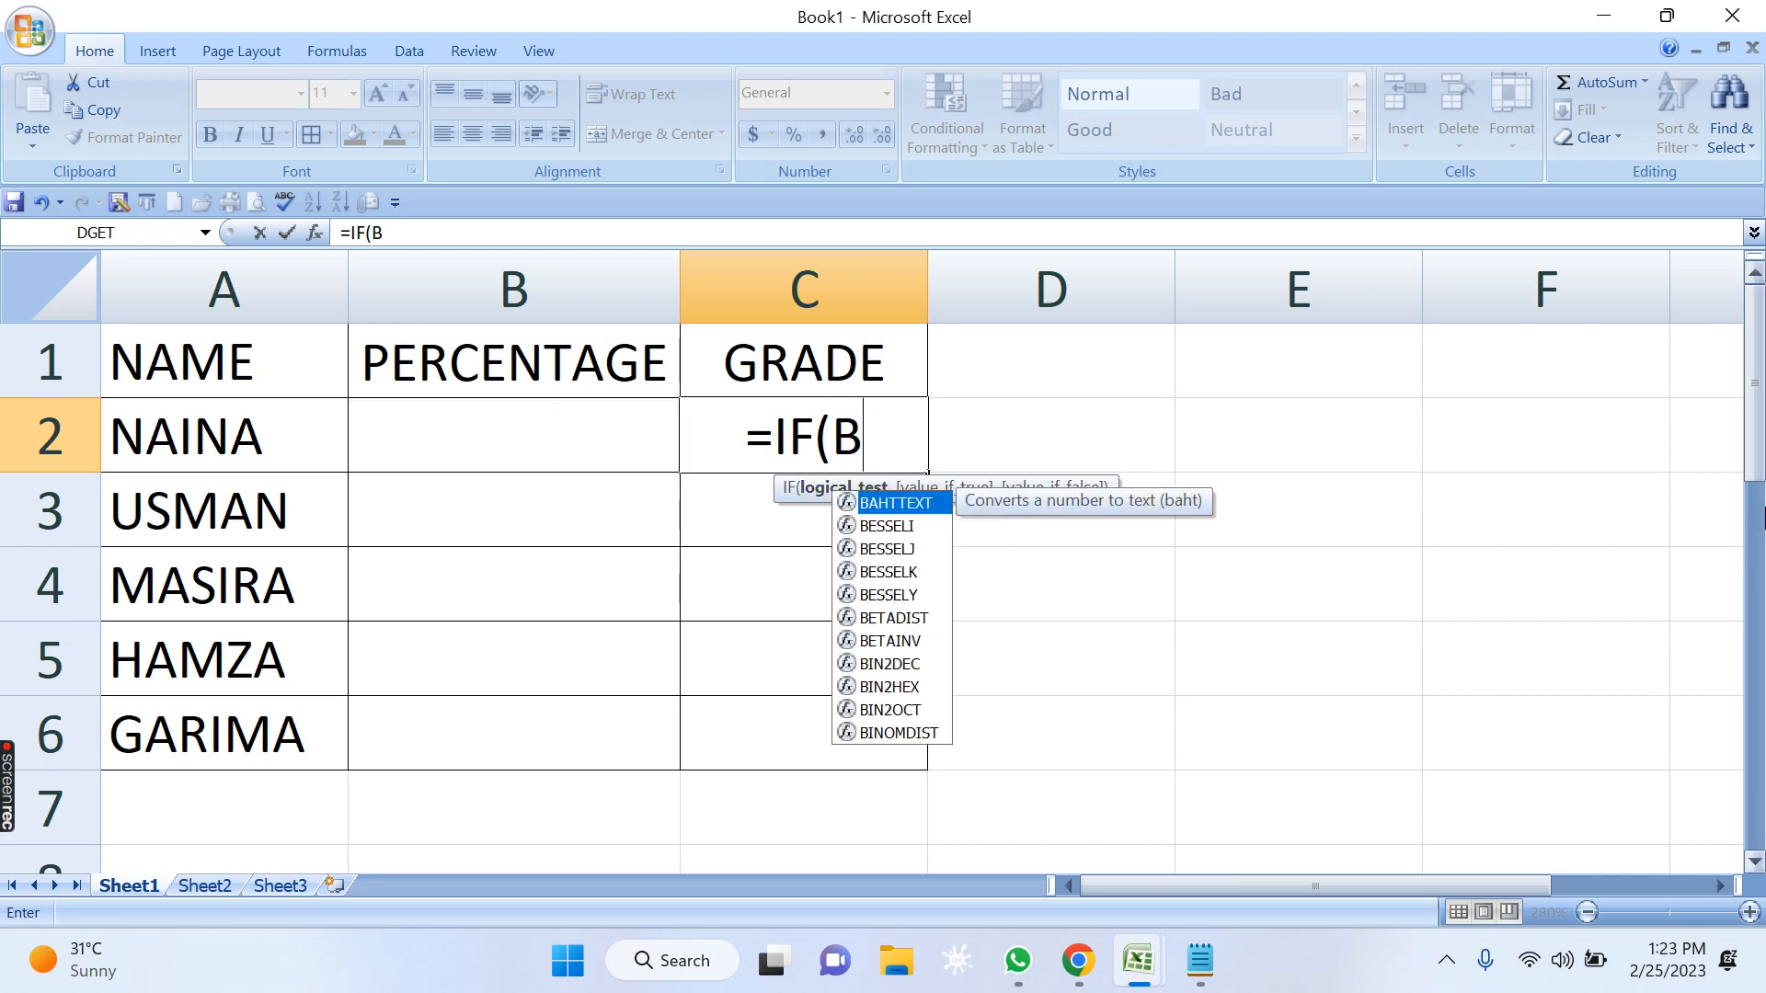
key("Escape")
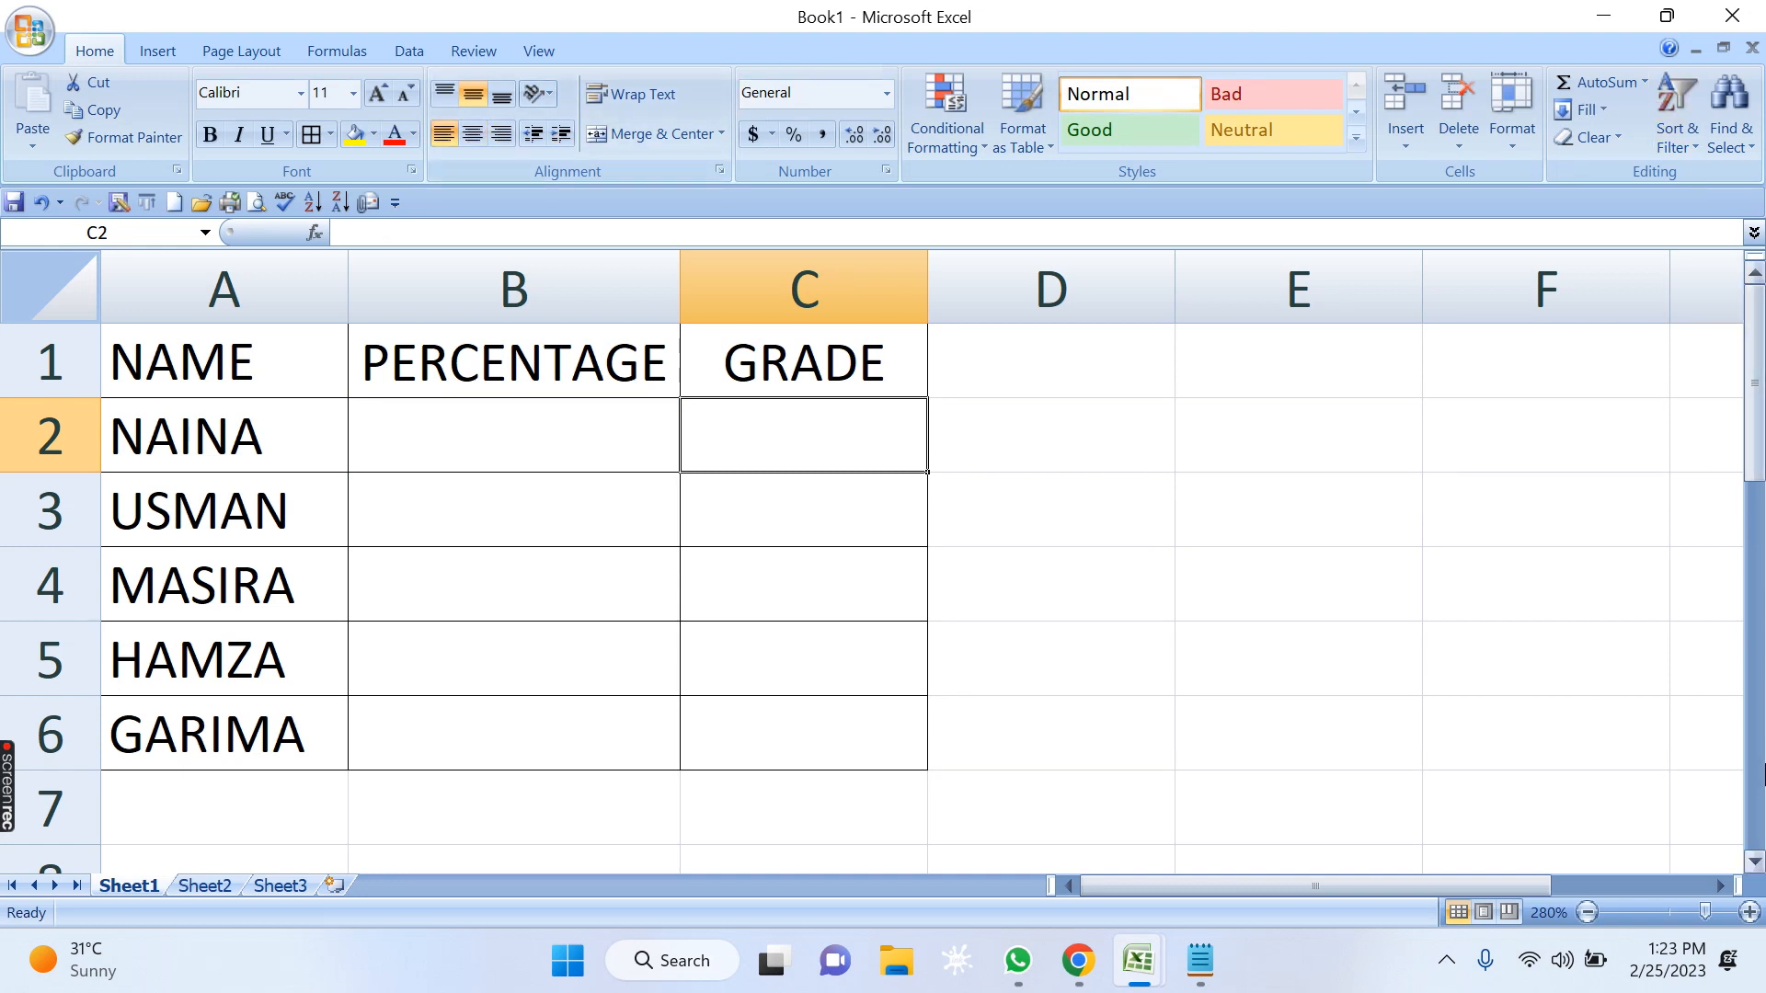
Start a formula in C2 with =IF(B2>=60,"FIRST" as the first grade condition.
type("=IF")
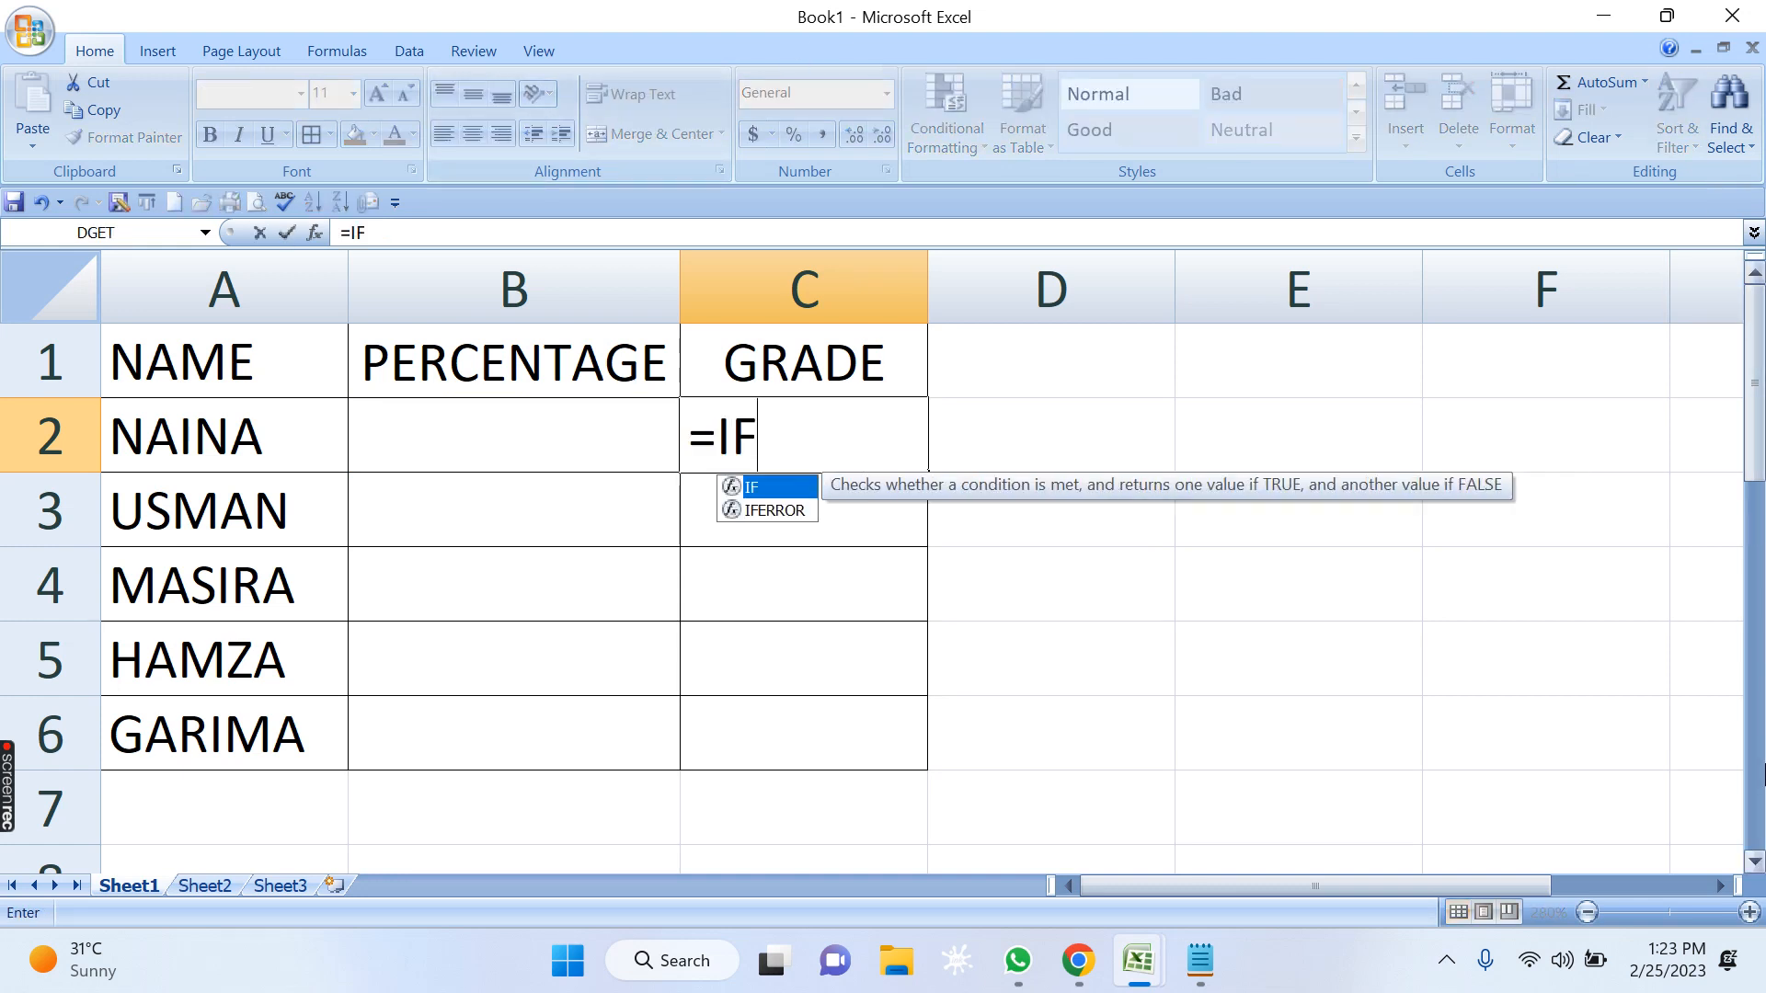
type("(")
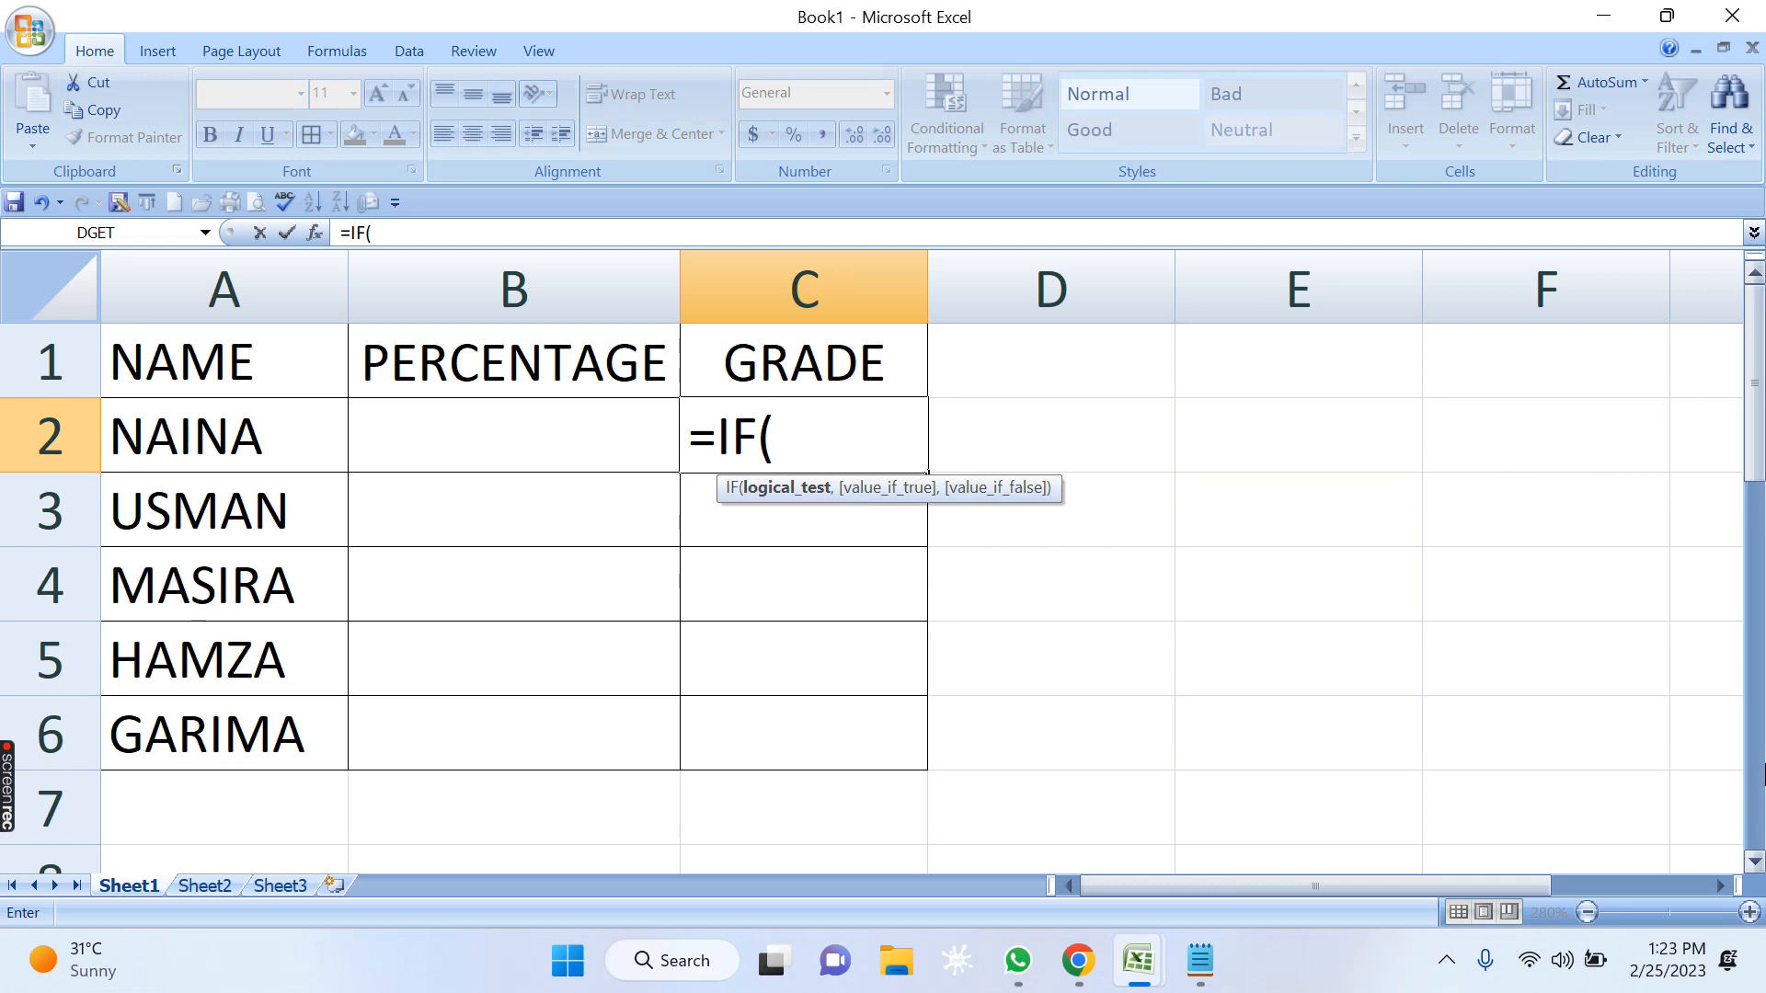
type("B2")
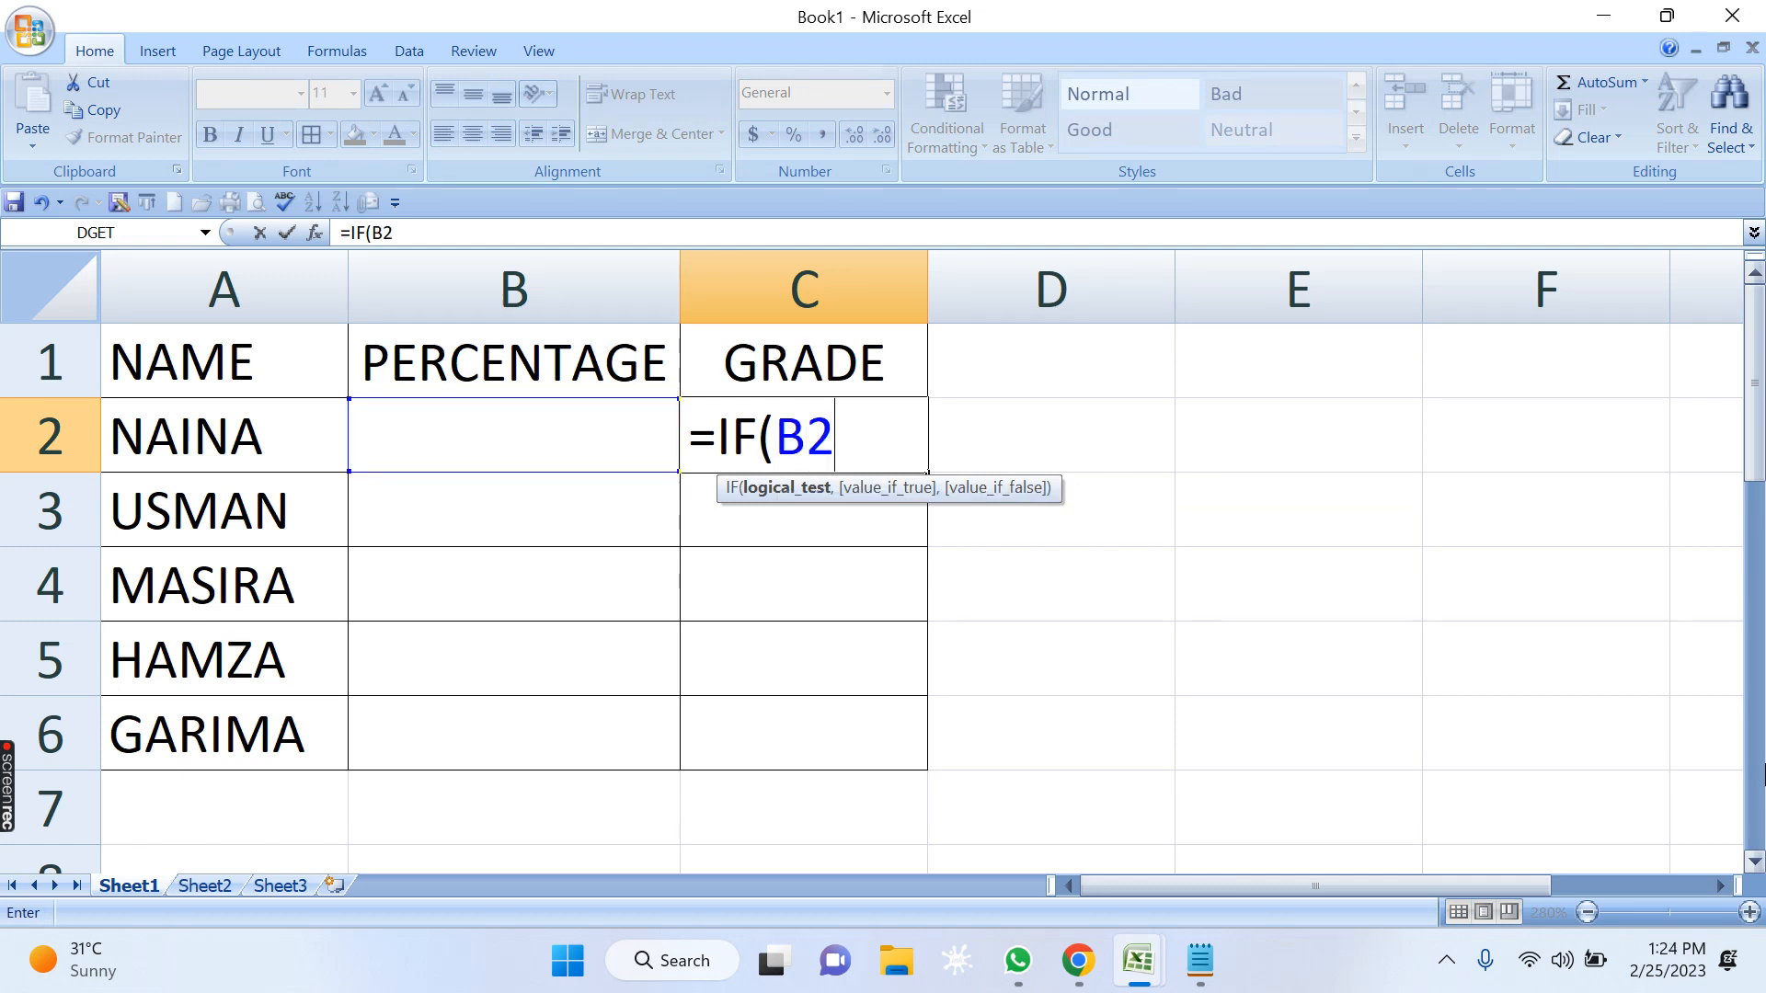
type(">=60")
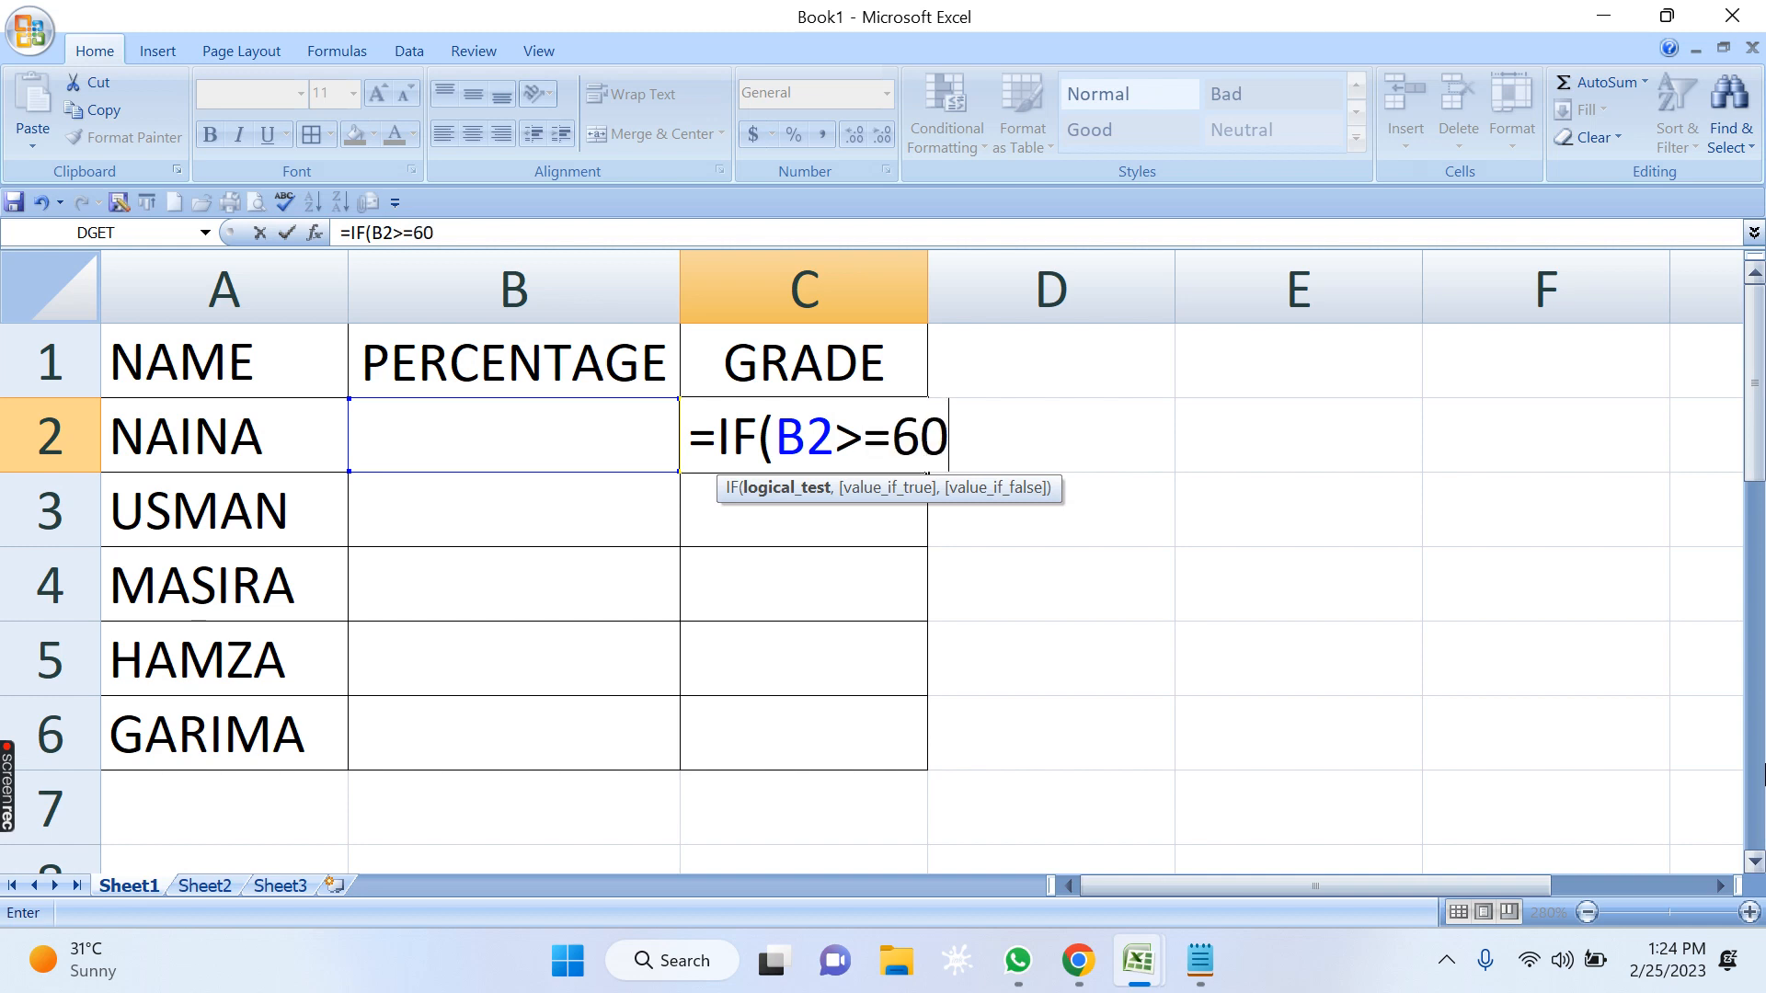
type(",")
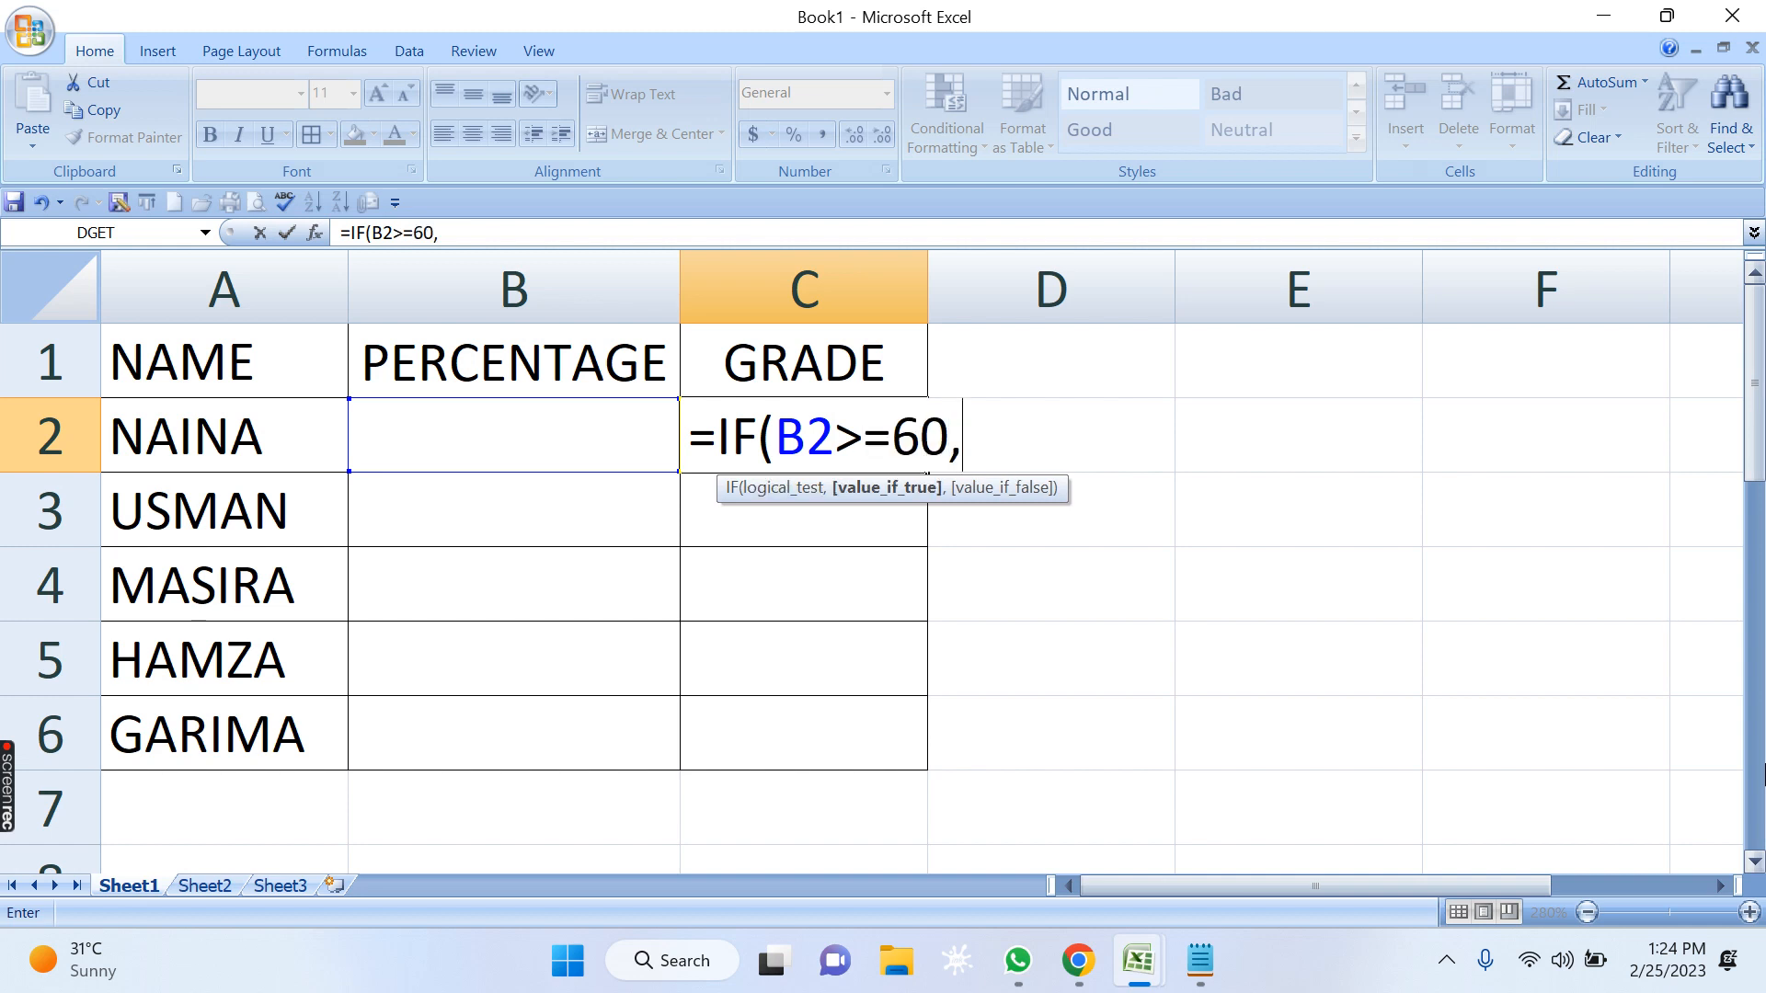
type("\"FRI")
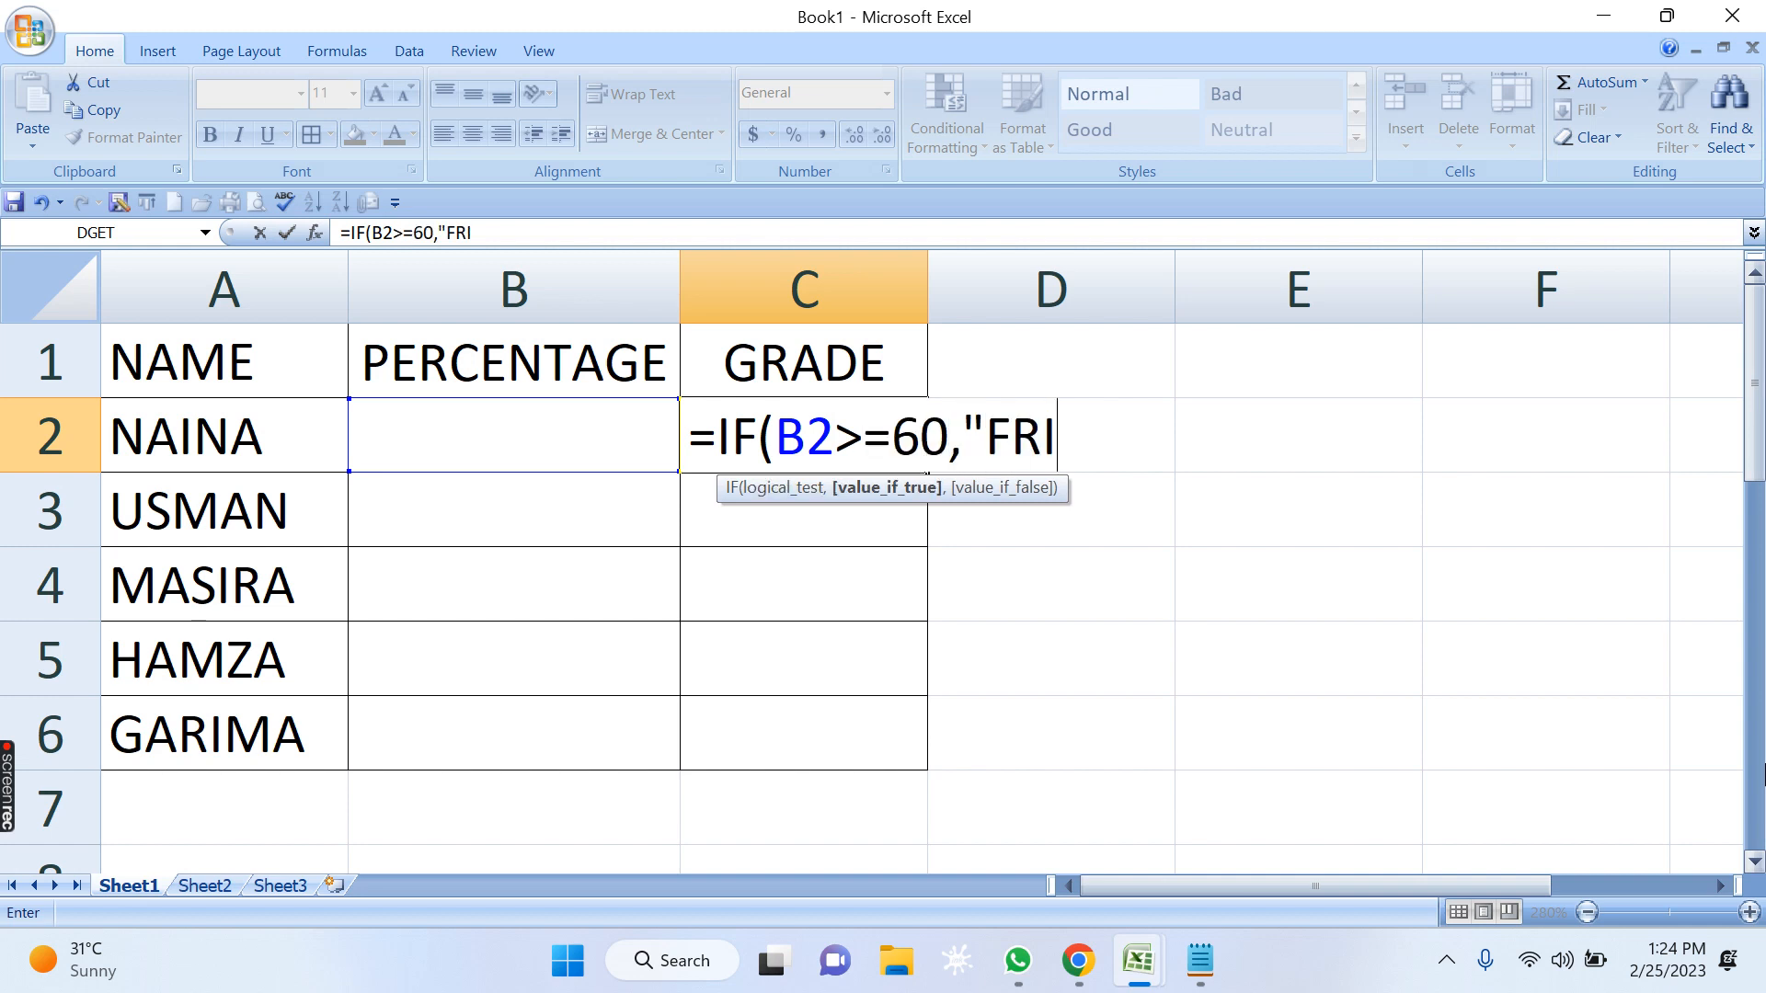
key("BackSpace")
key("BackSpace")
type("IRST\"")
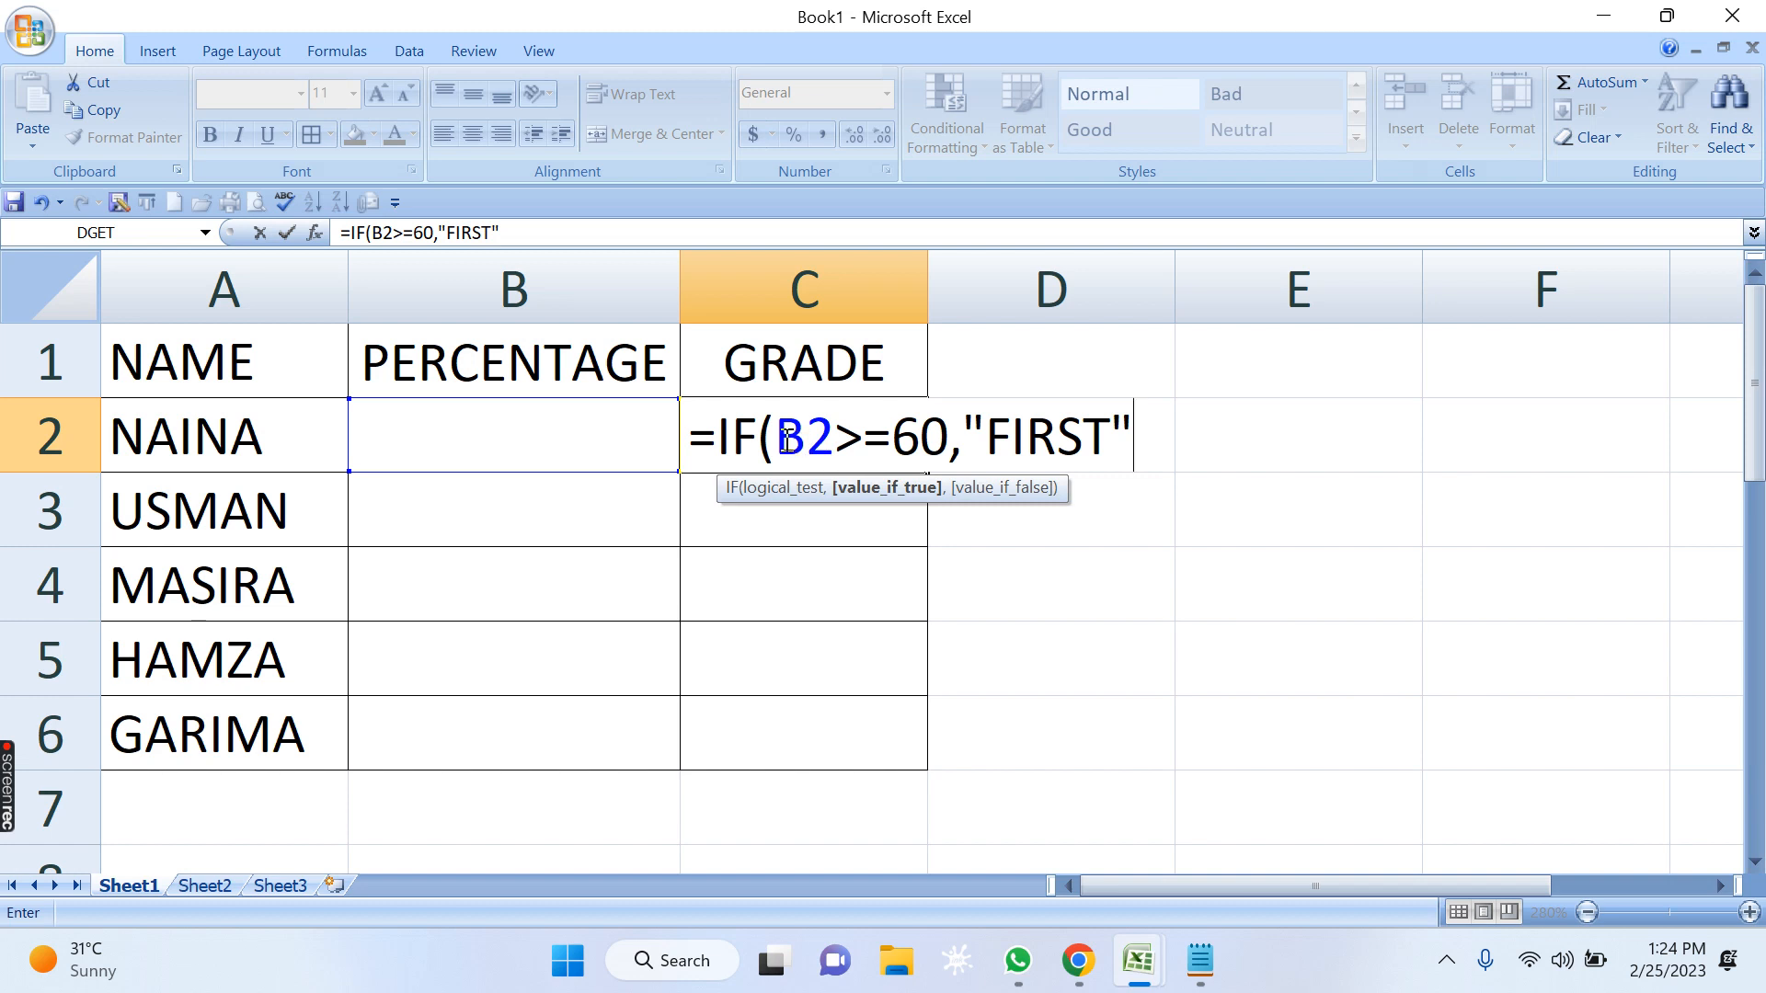
left_click_drag(776, 437, 1124, 442)
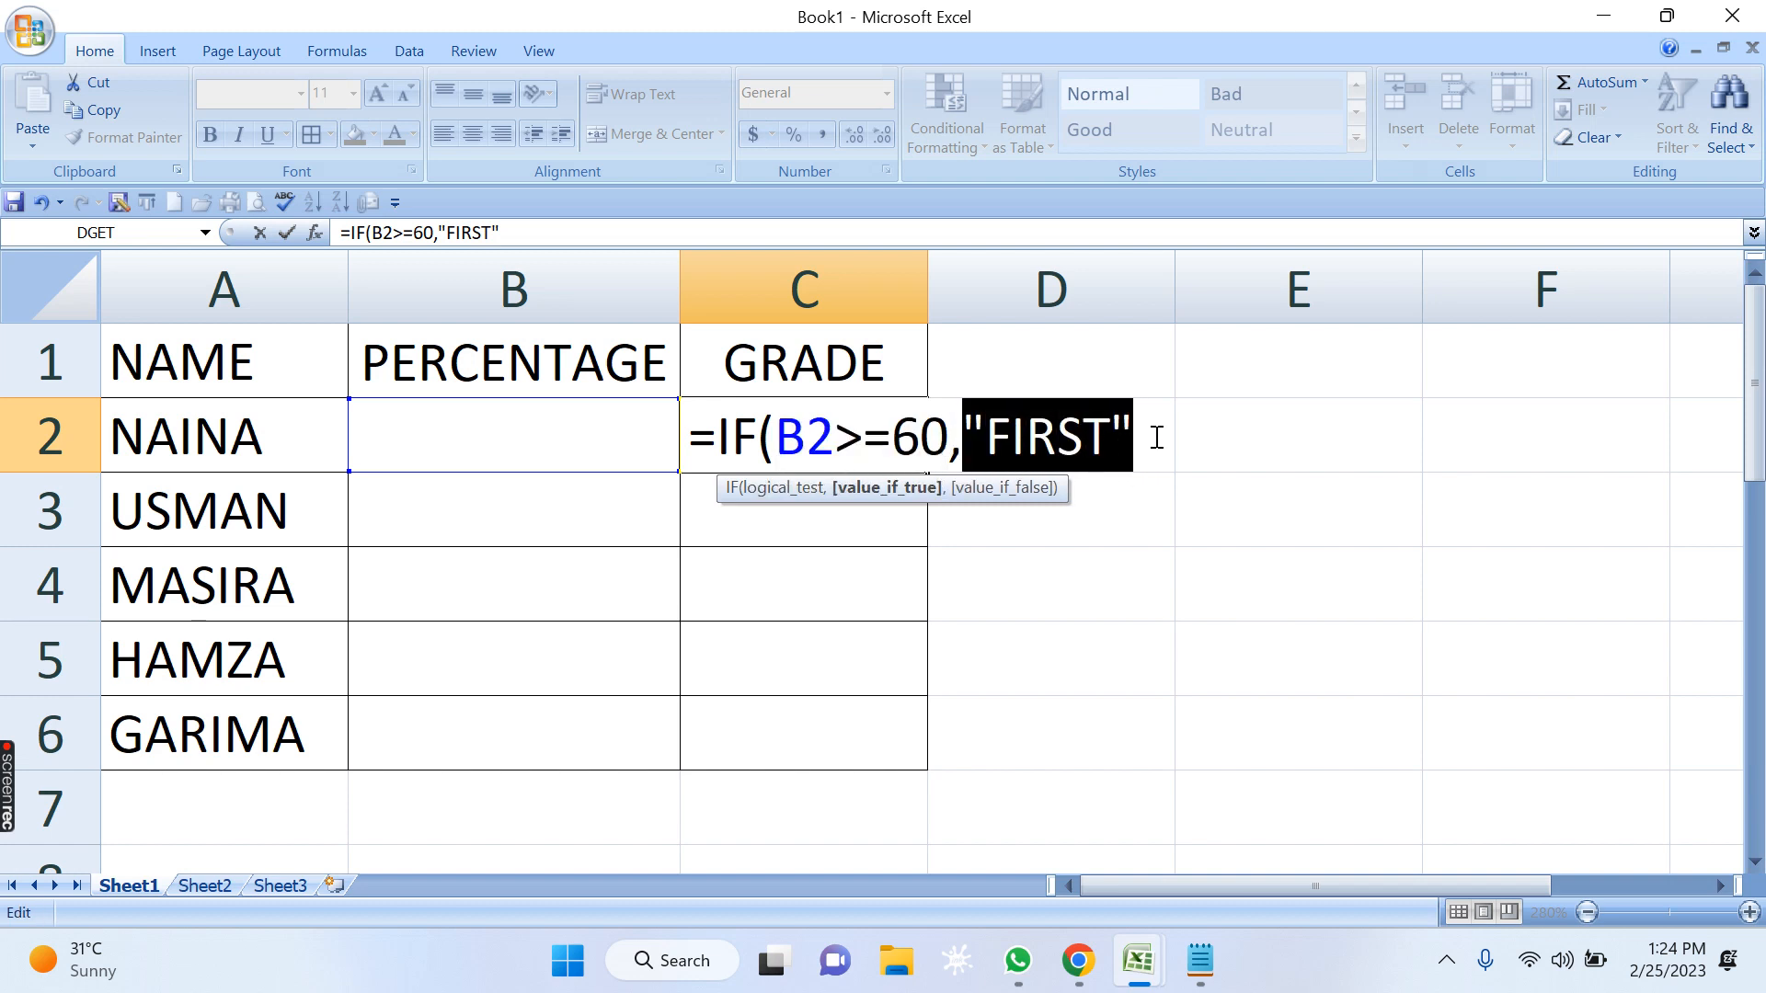
left_click(1156, 438)
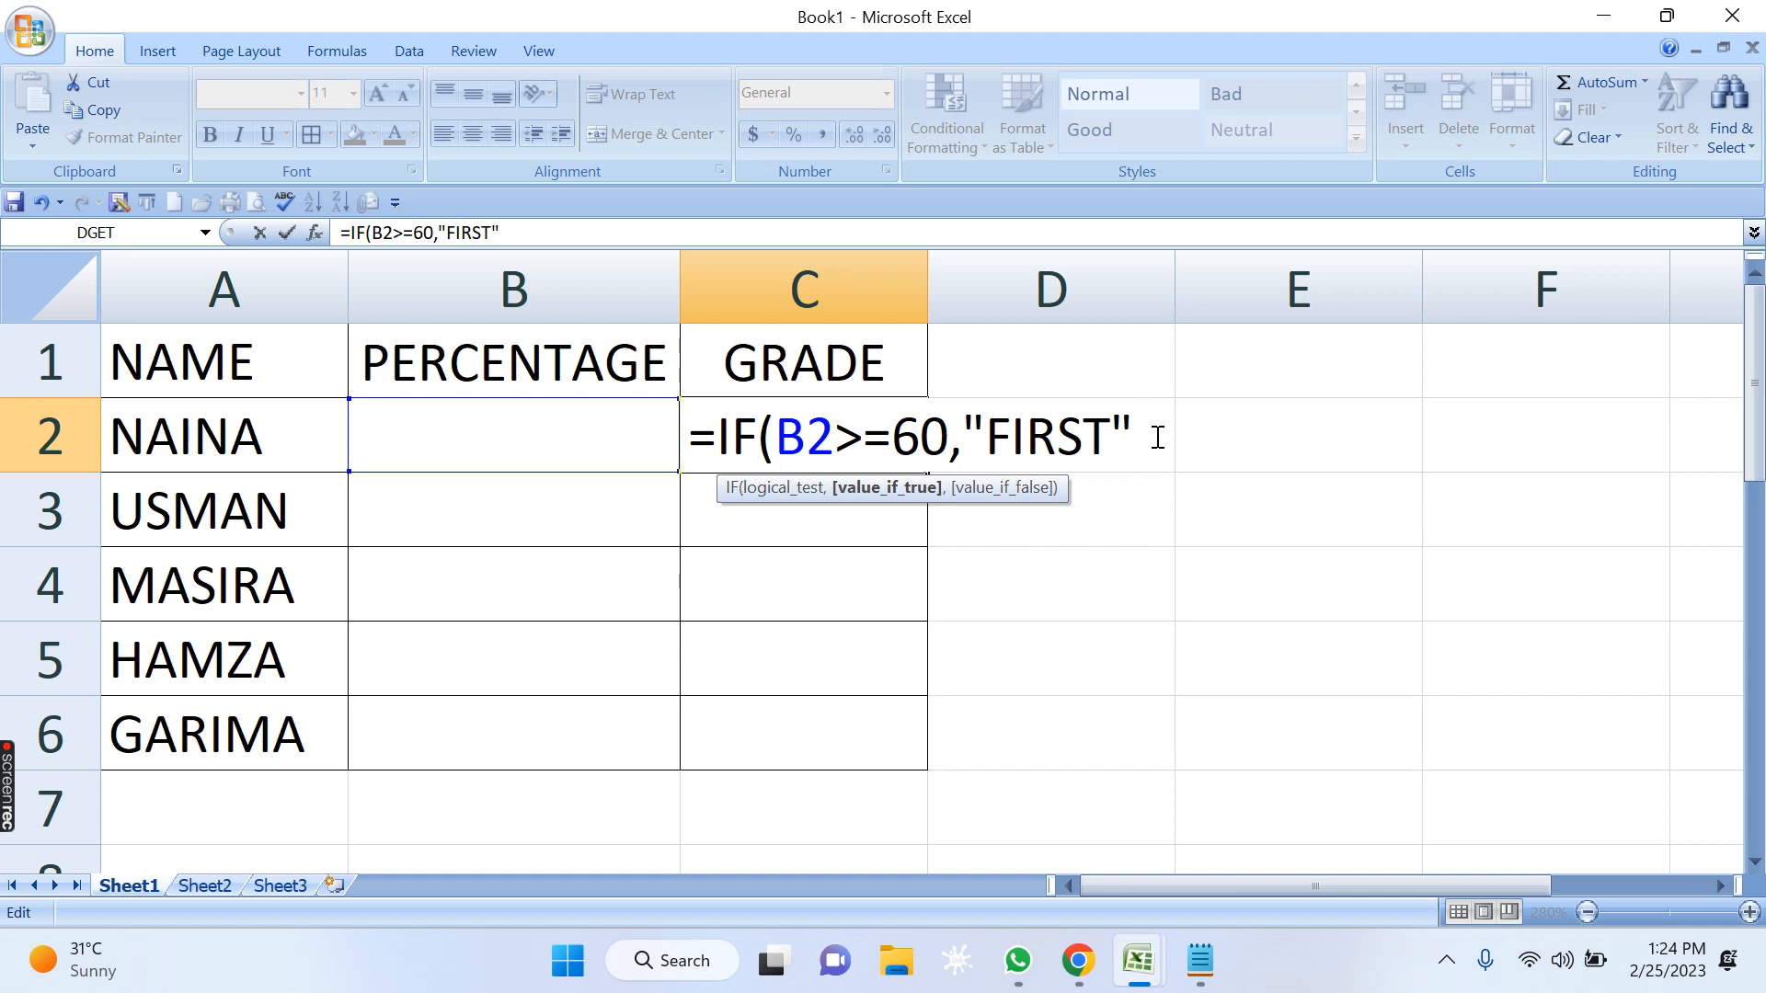
Extend the C2 formula with a nested IF(B2>=45,"SECOND" as the value if the first condition is false.
type(",IF")
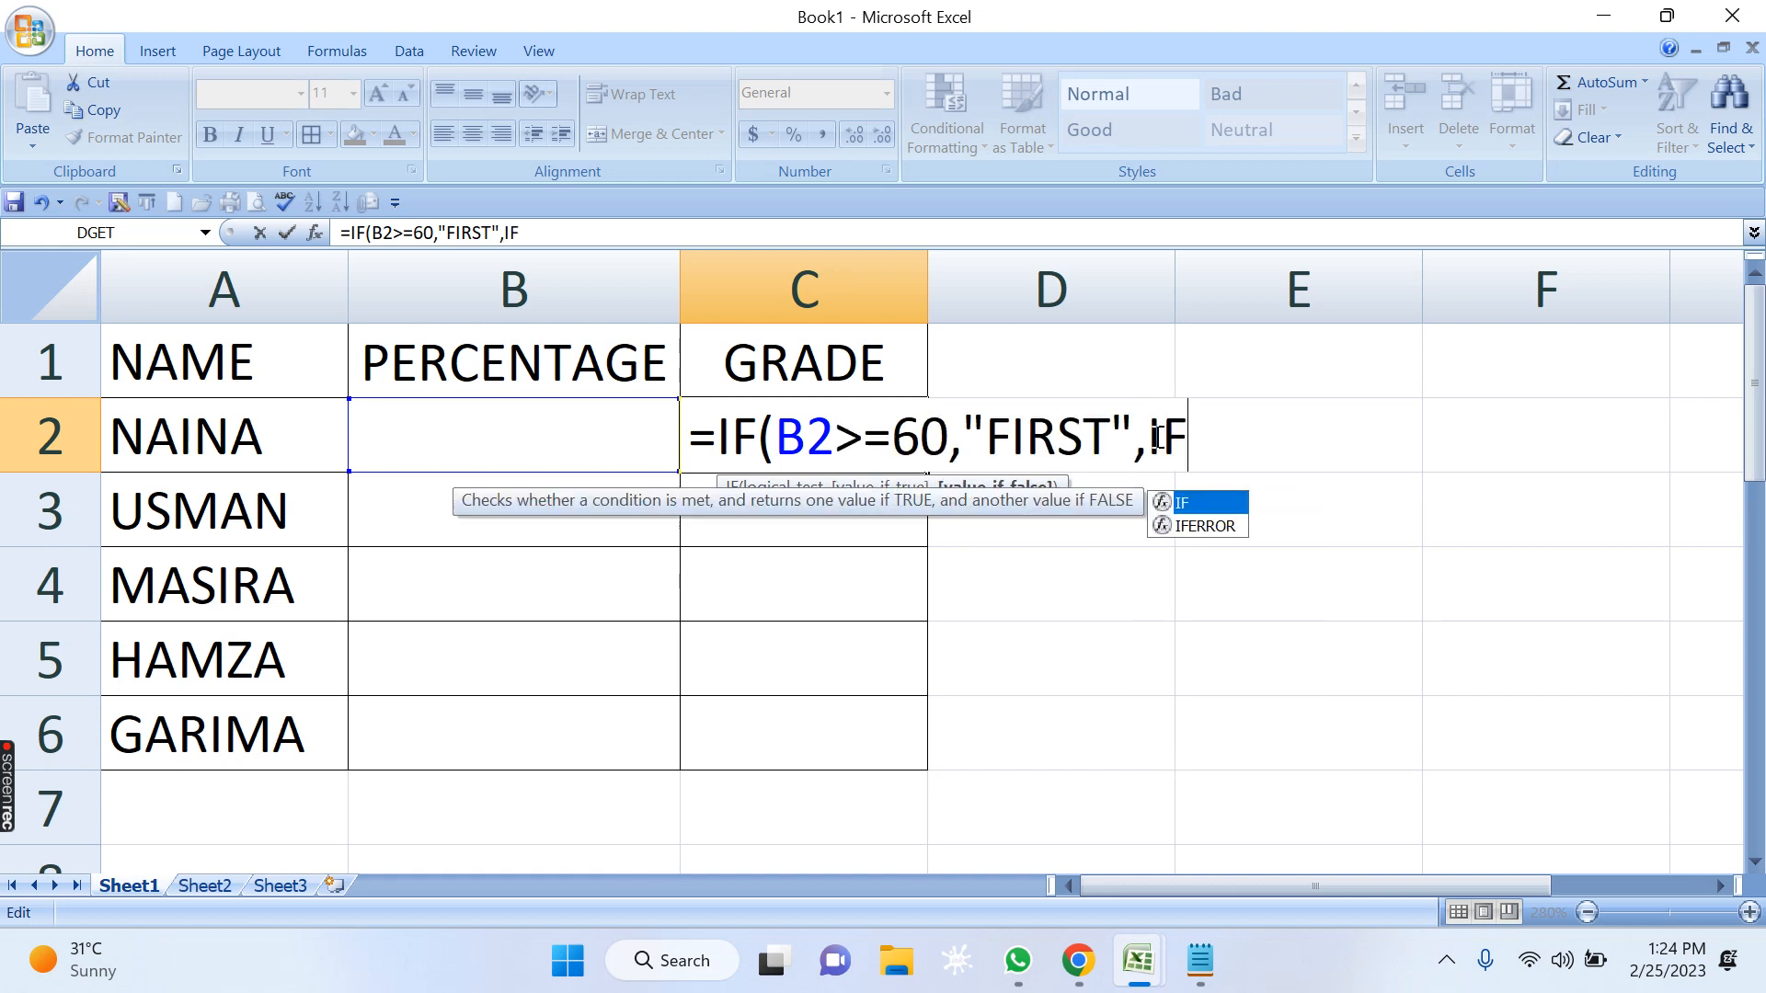
type("(")
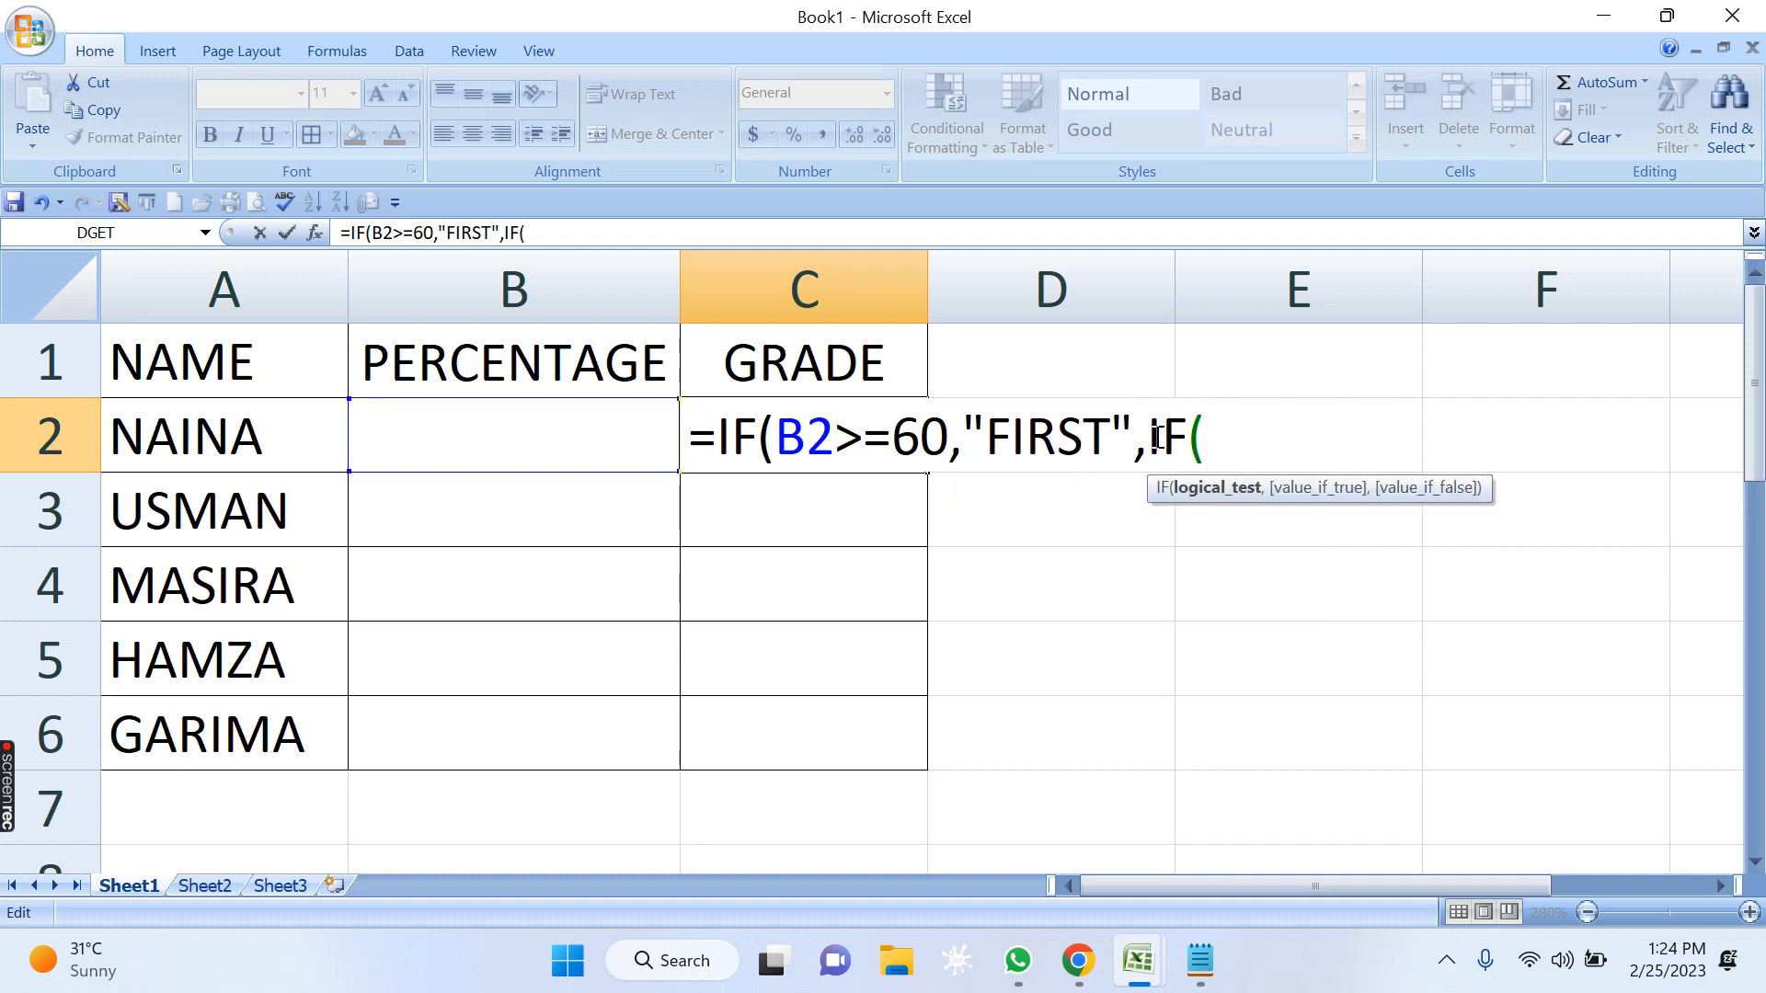
left_click(551, 445)
type(">=")
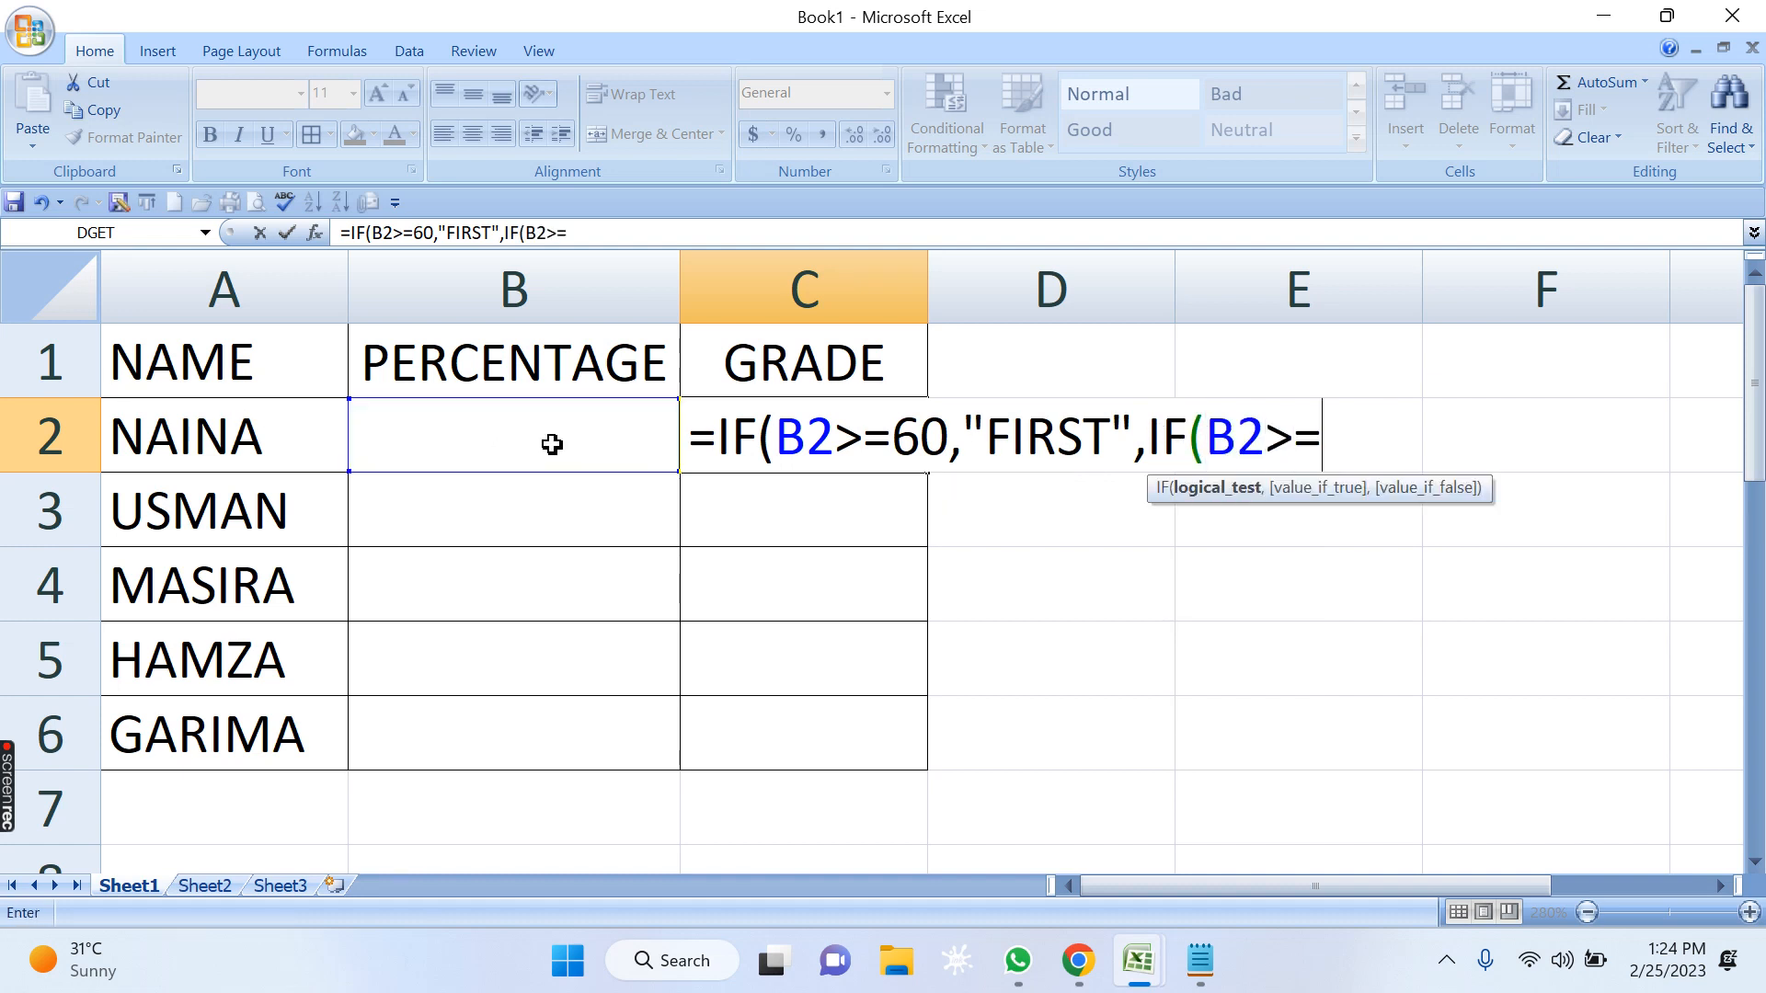
type("45,\"SECOND")
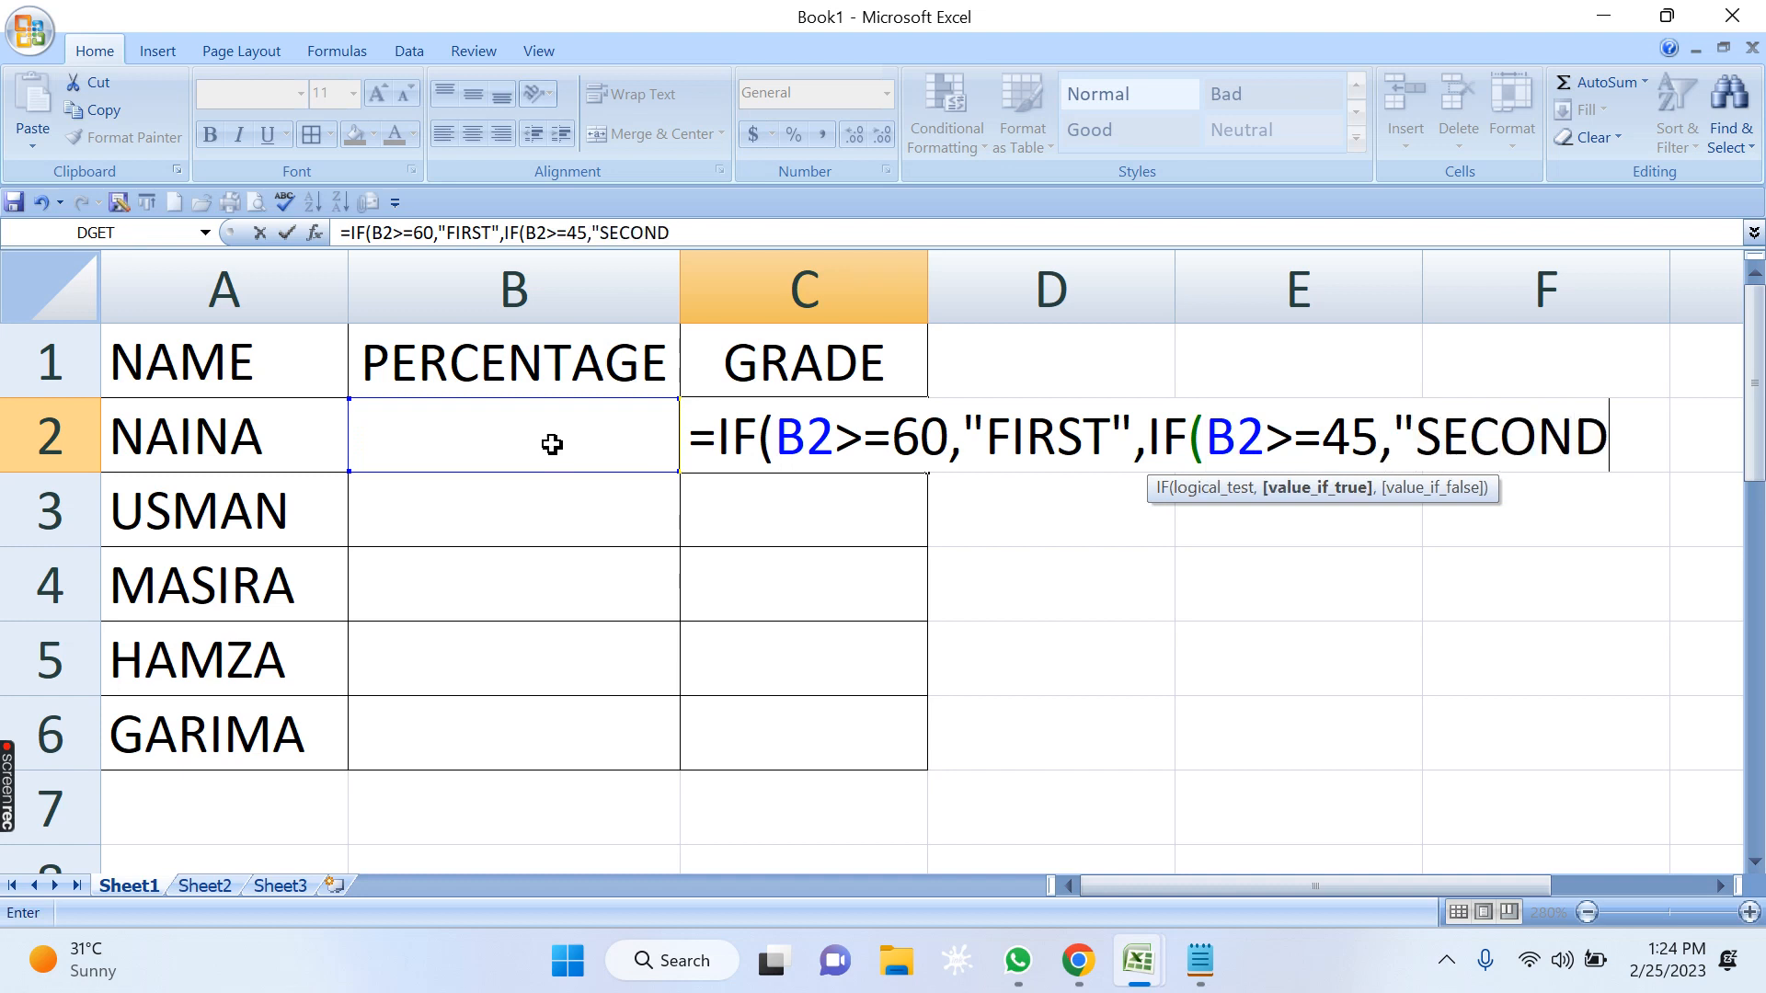
type("\"")
left_click_drag(805, 439, 948, 439)
left_click_drag(1056, 439, 1111, 435)
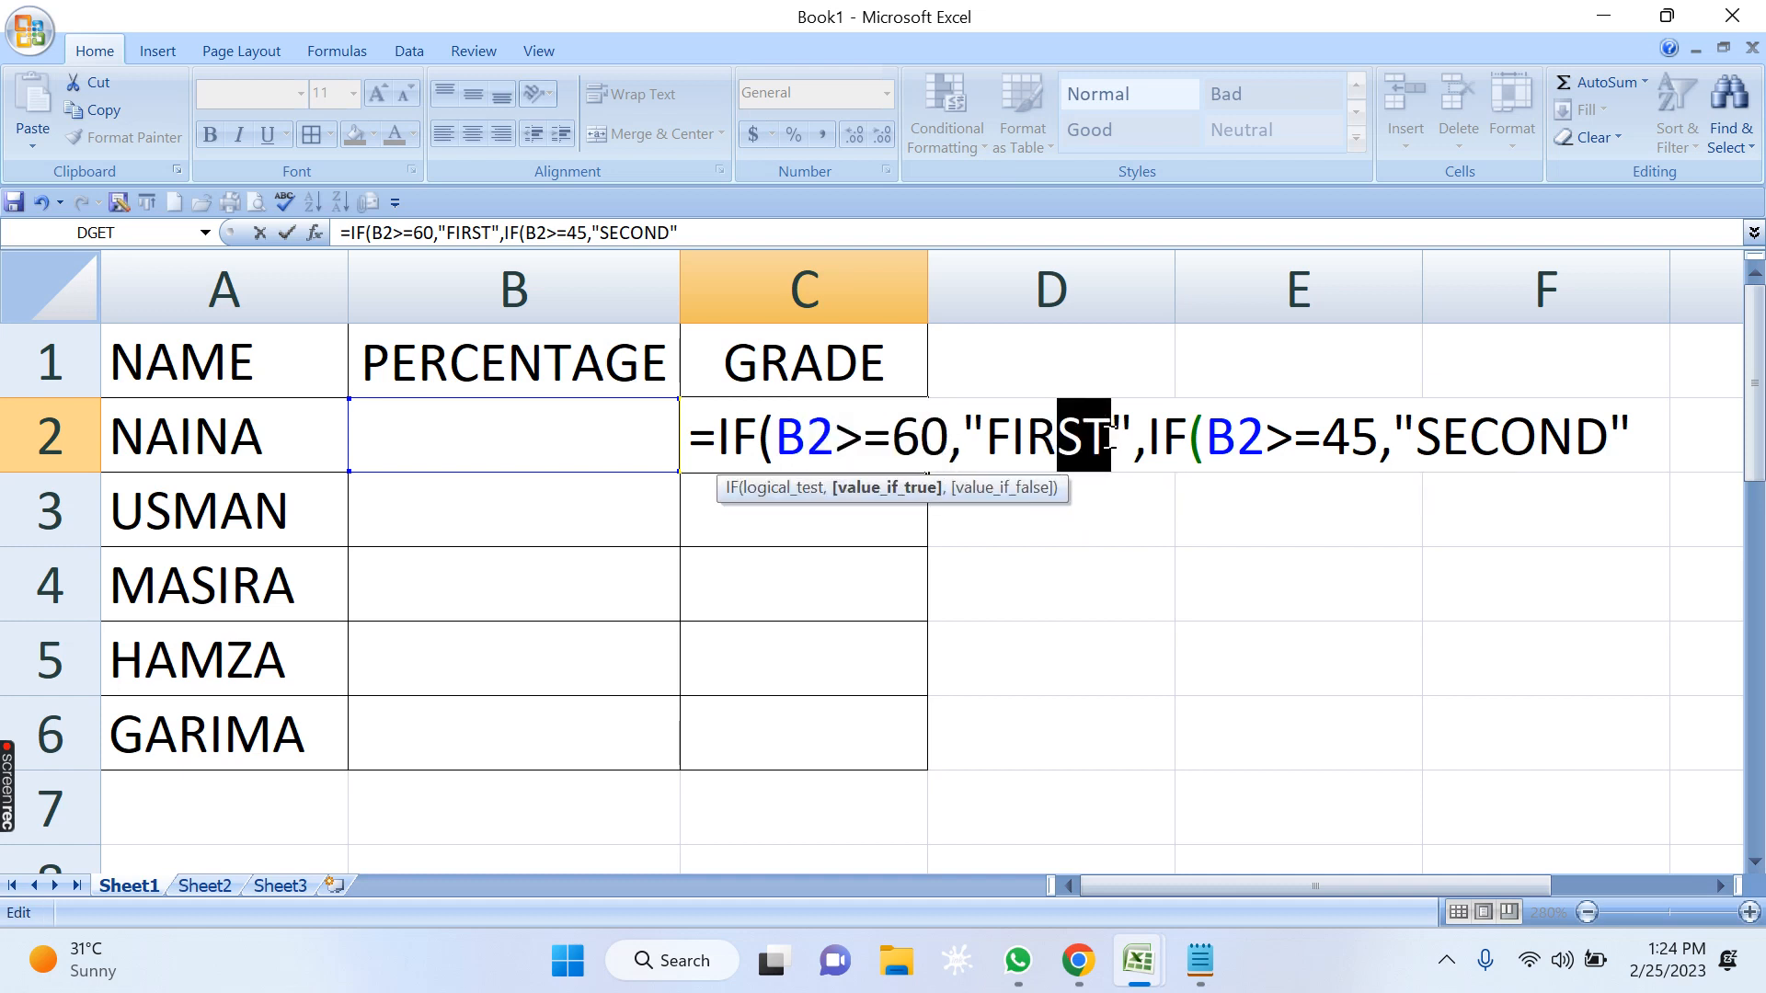
left_click_drag(1239, 432, 1324, 436)
left_click_drag(1470, 436, 1575, 436)
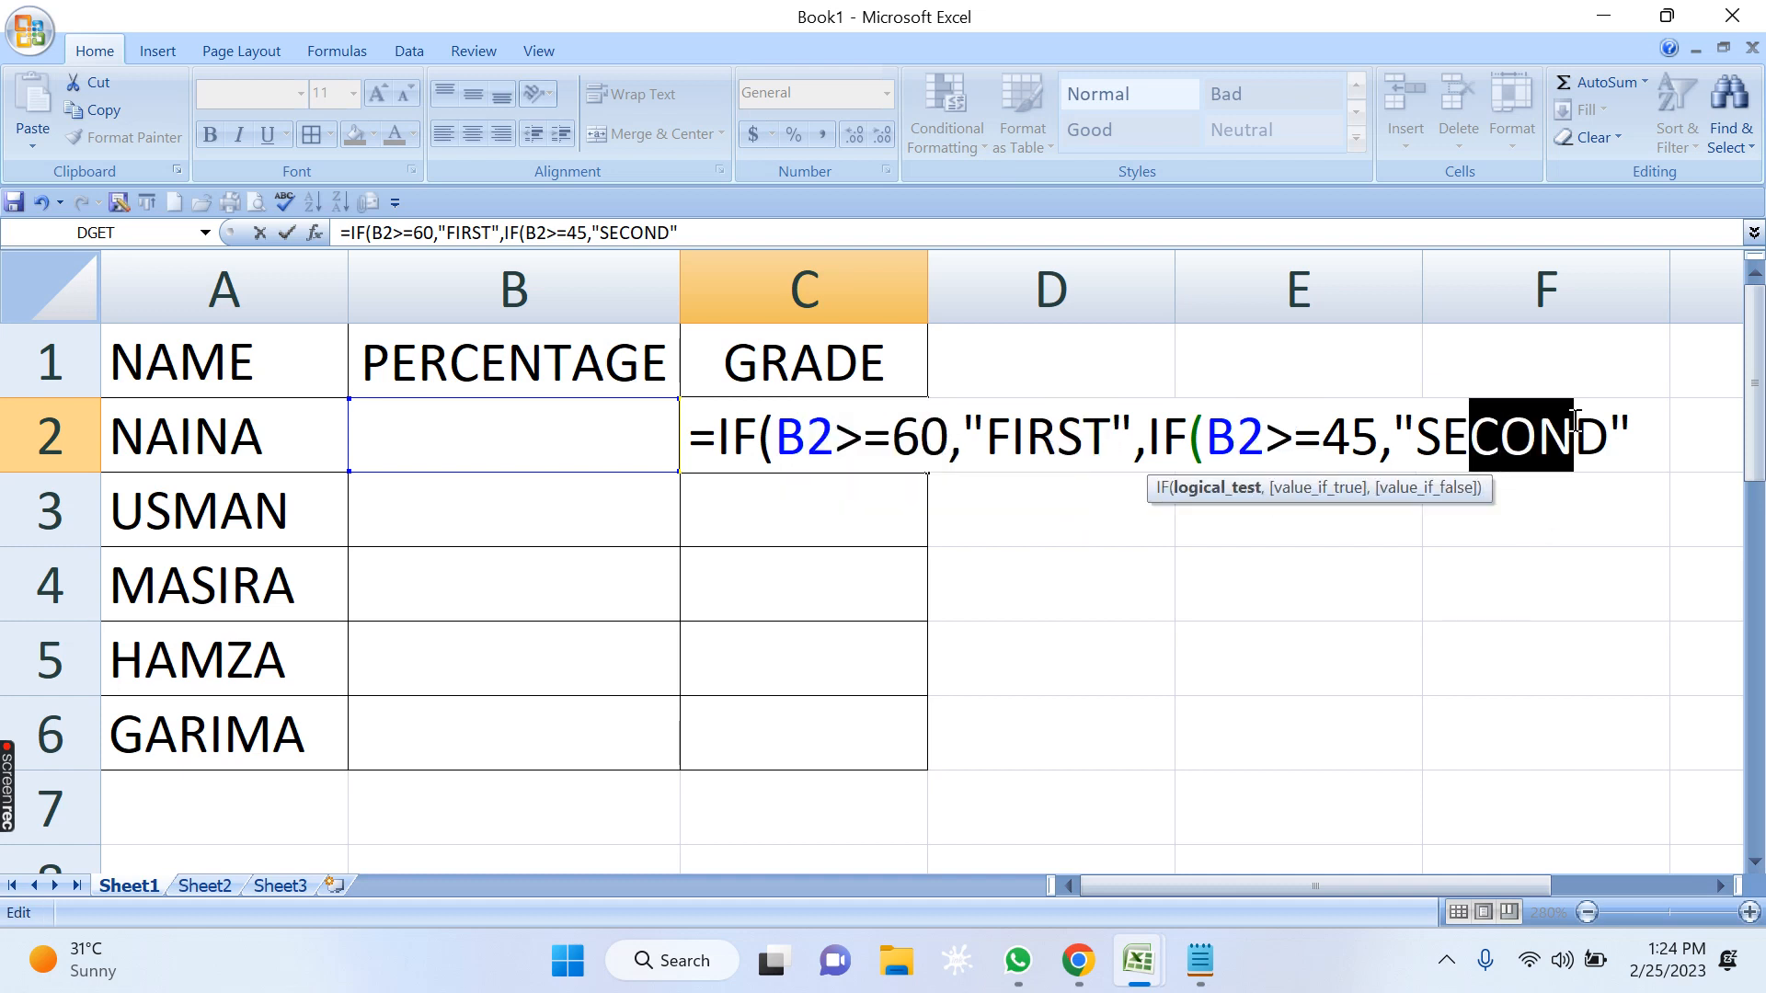
Add a third nested condition, IF(B2>=33,"THIRD", to the C2 formula.
left_click(1639, 438)
type(",")
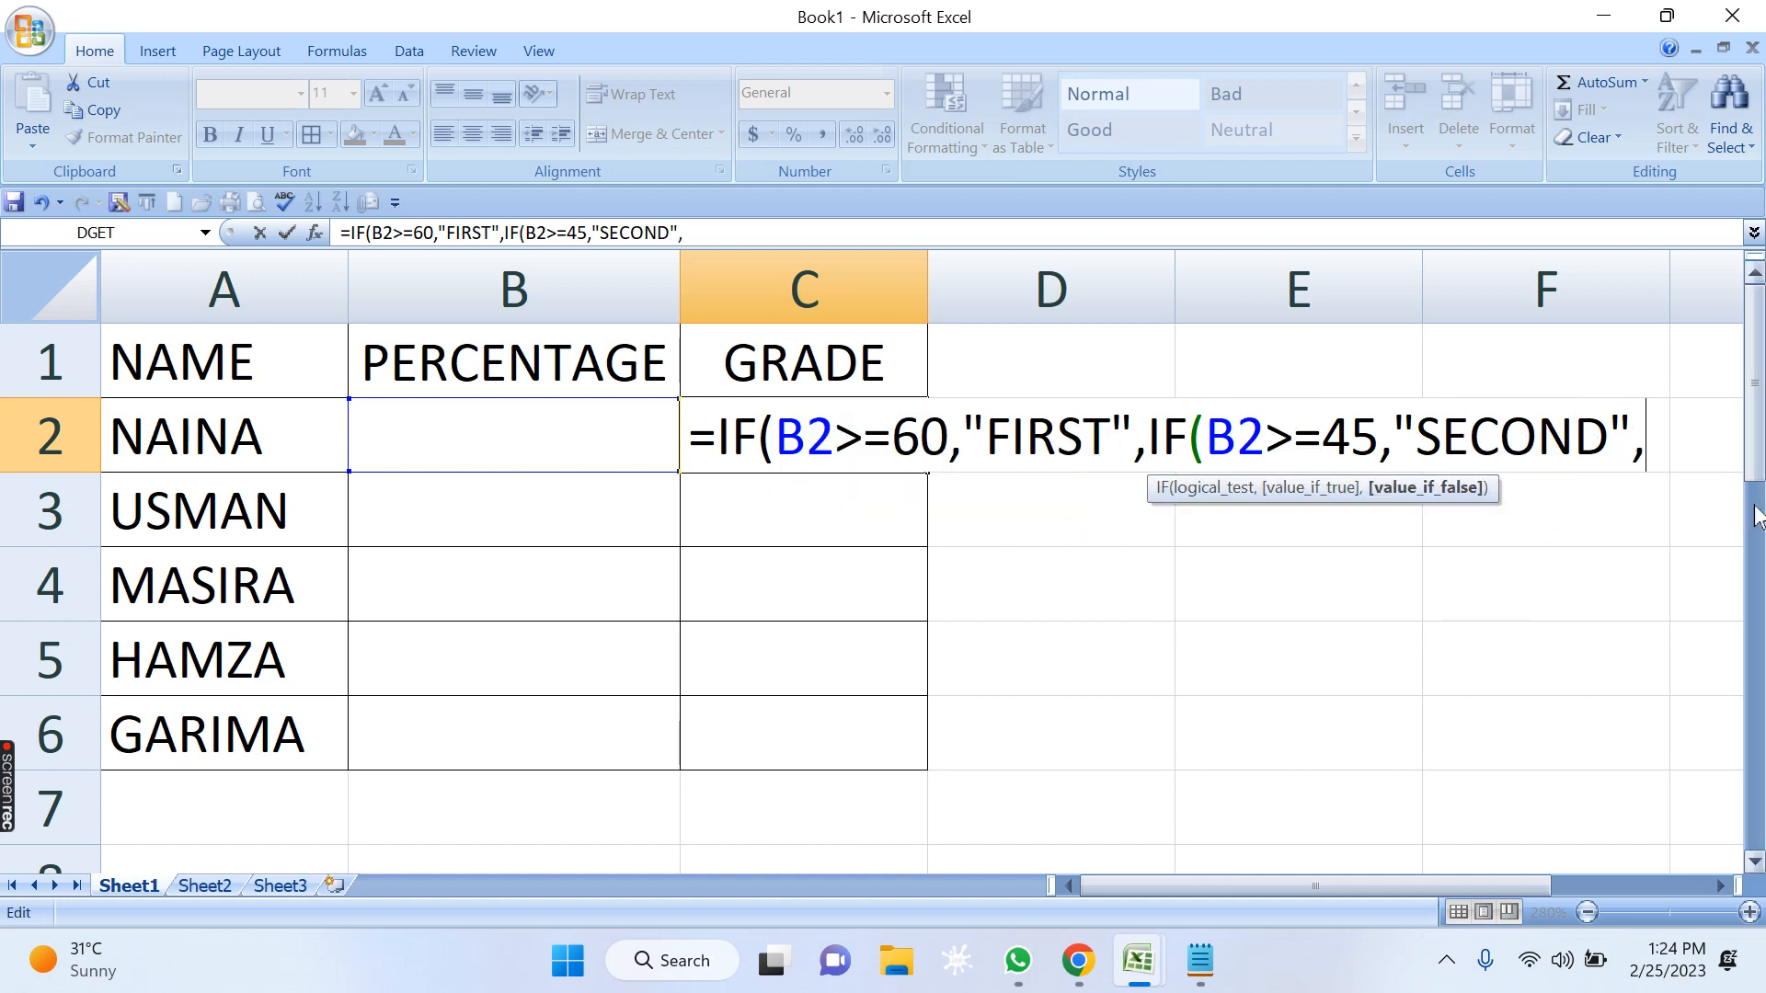
type("IF")
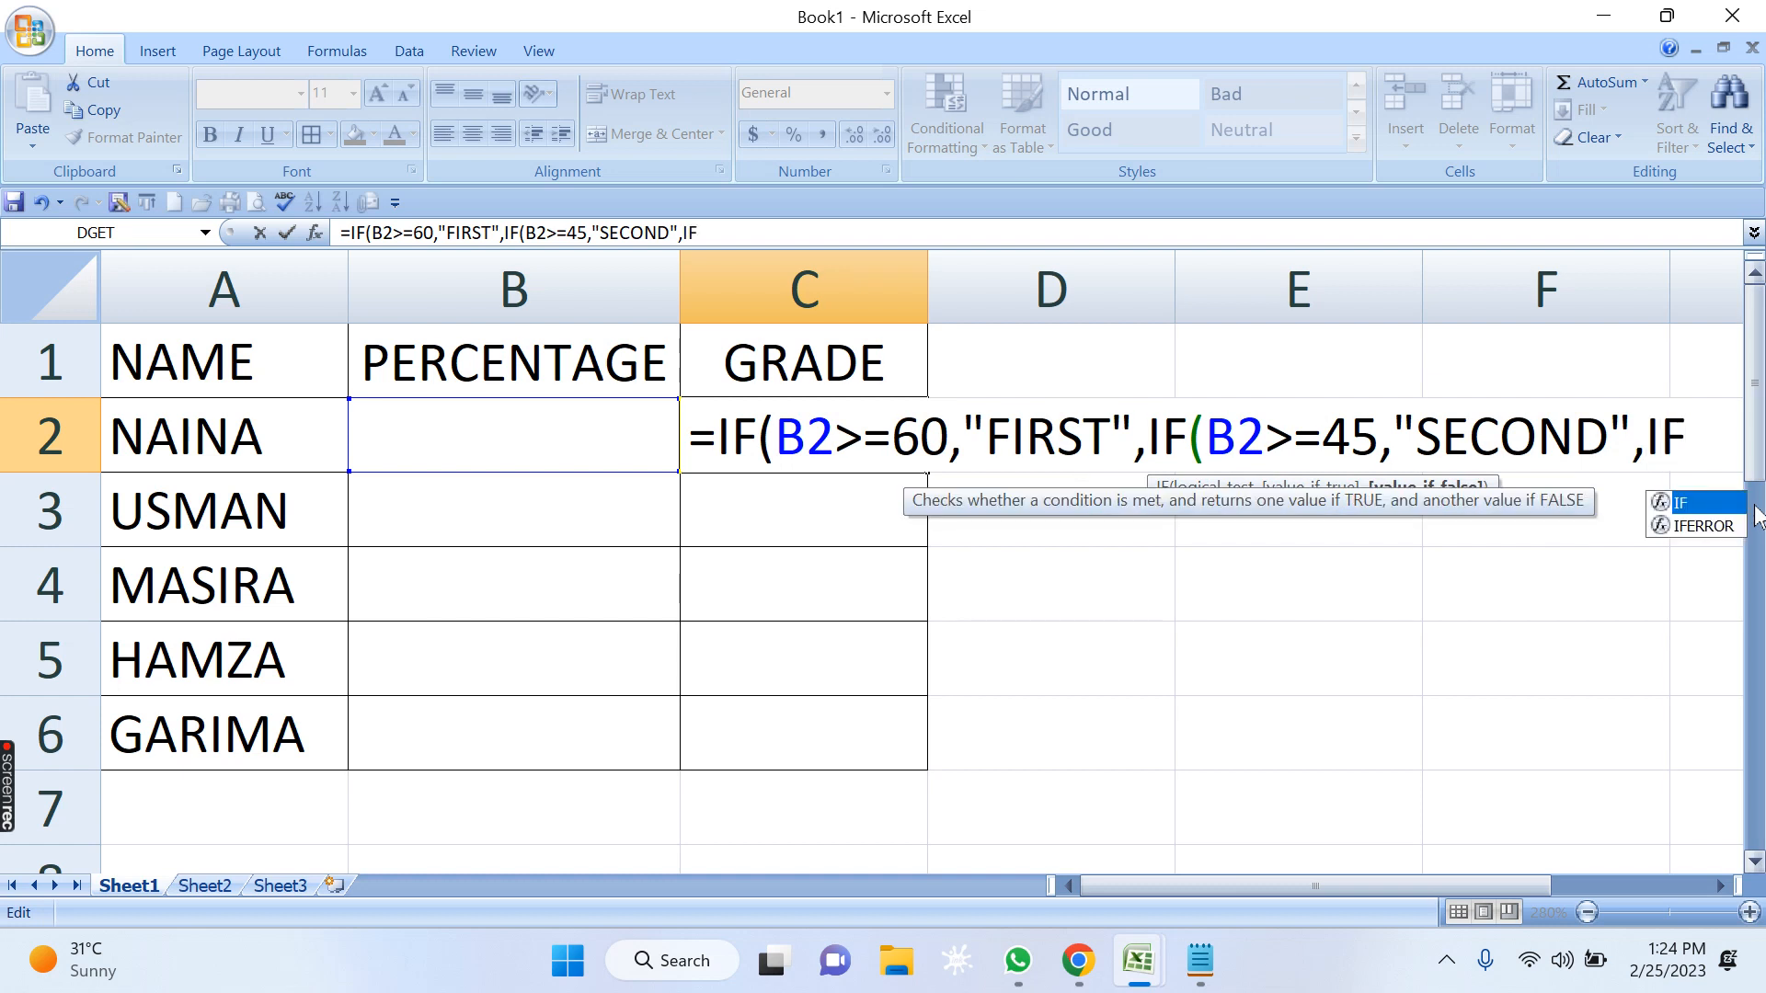
type("(B2>")
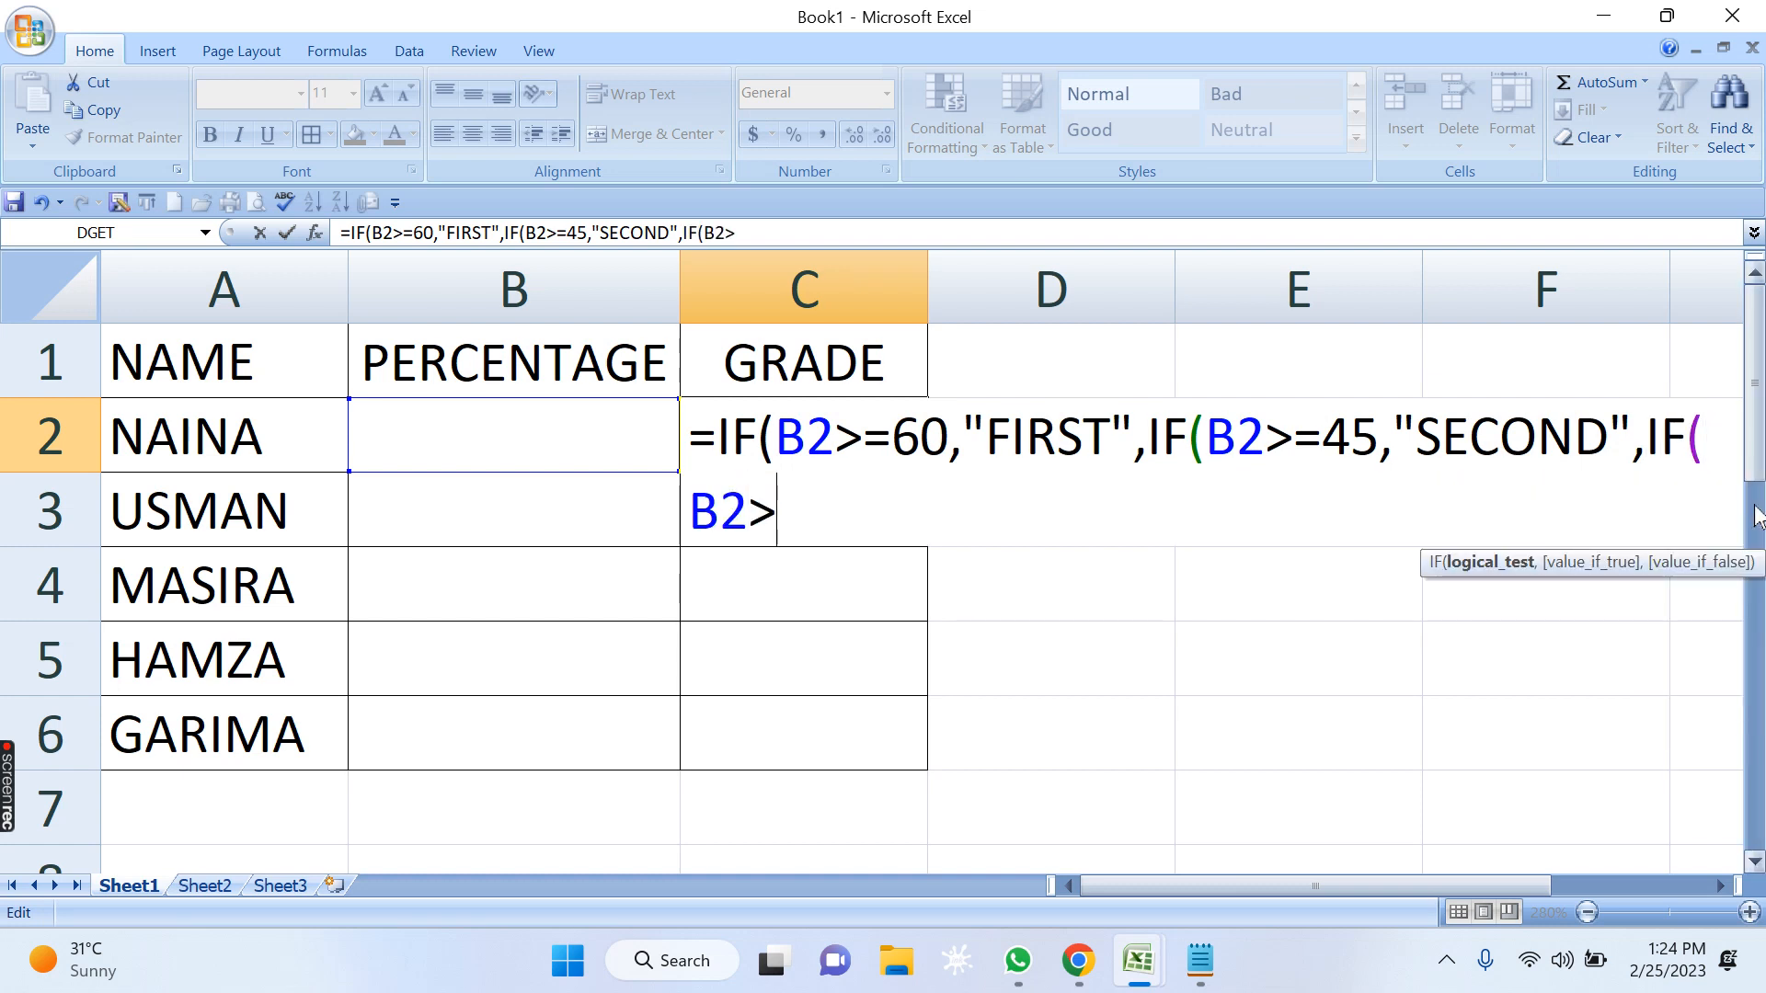
type("=33")
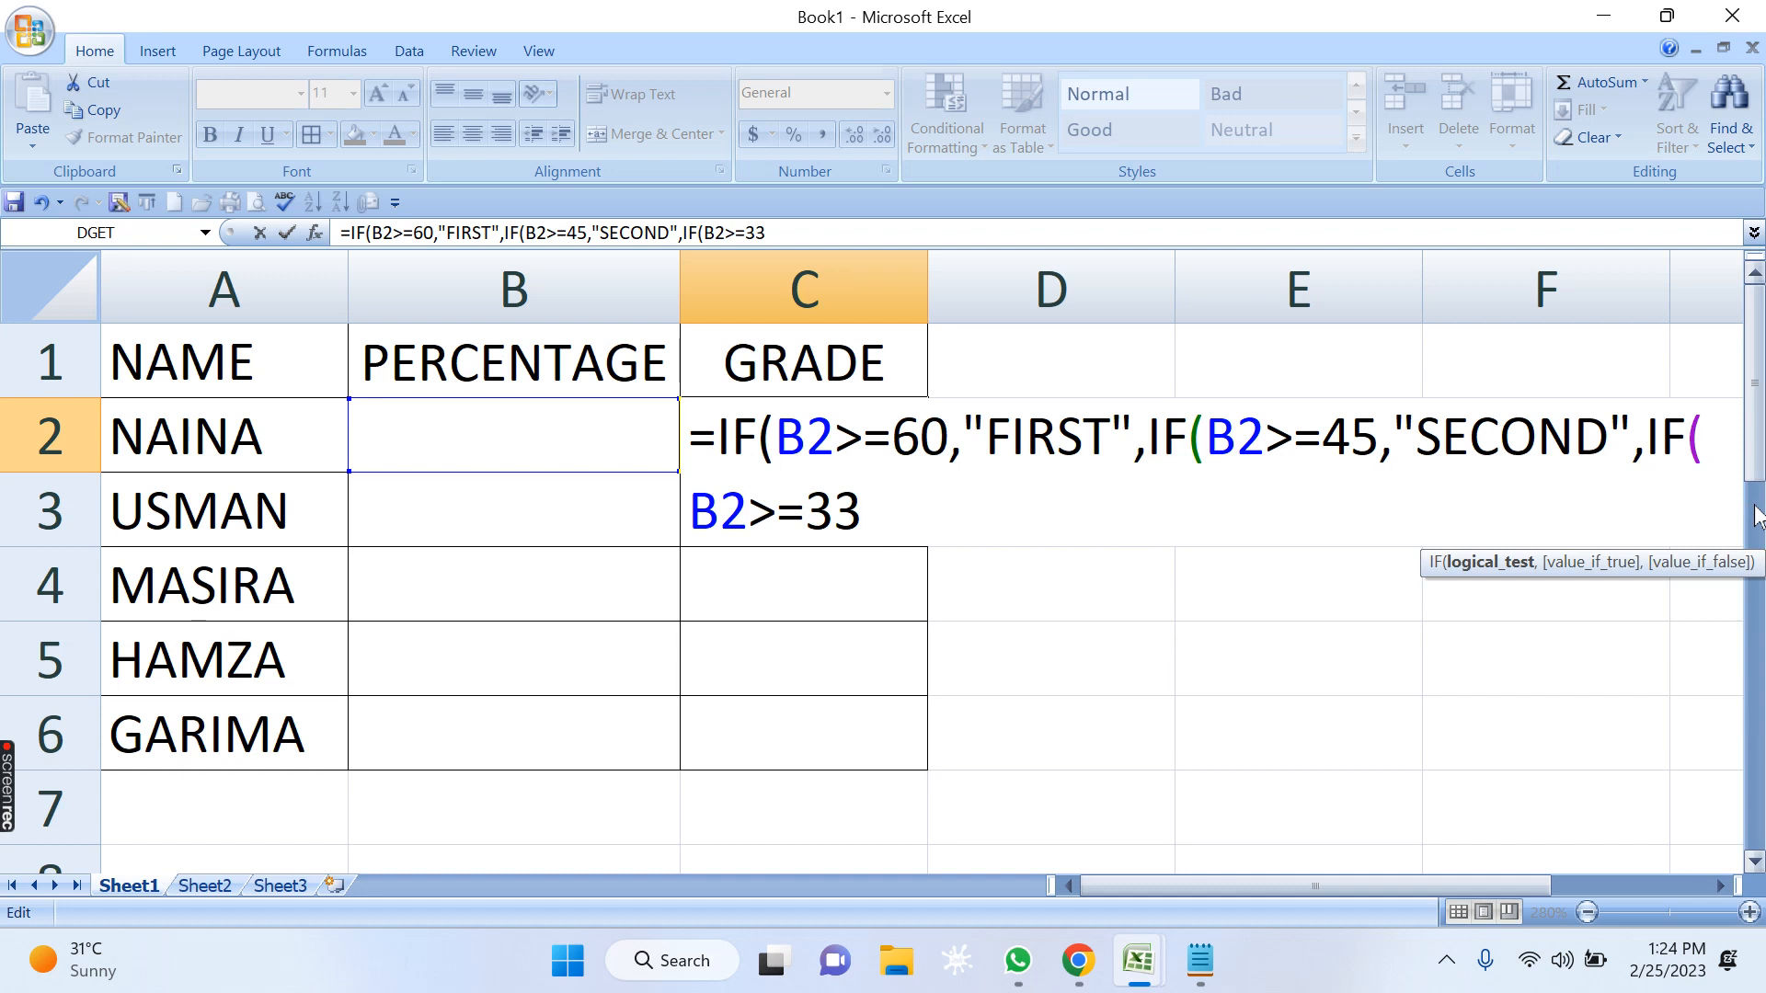
type(",\"THIRD")
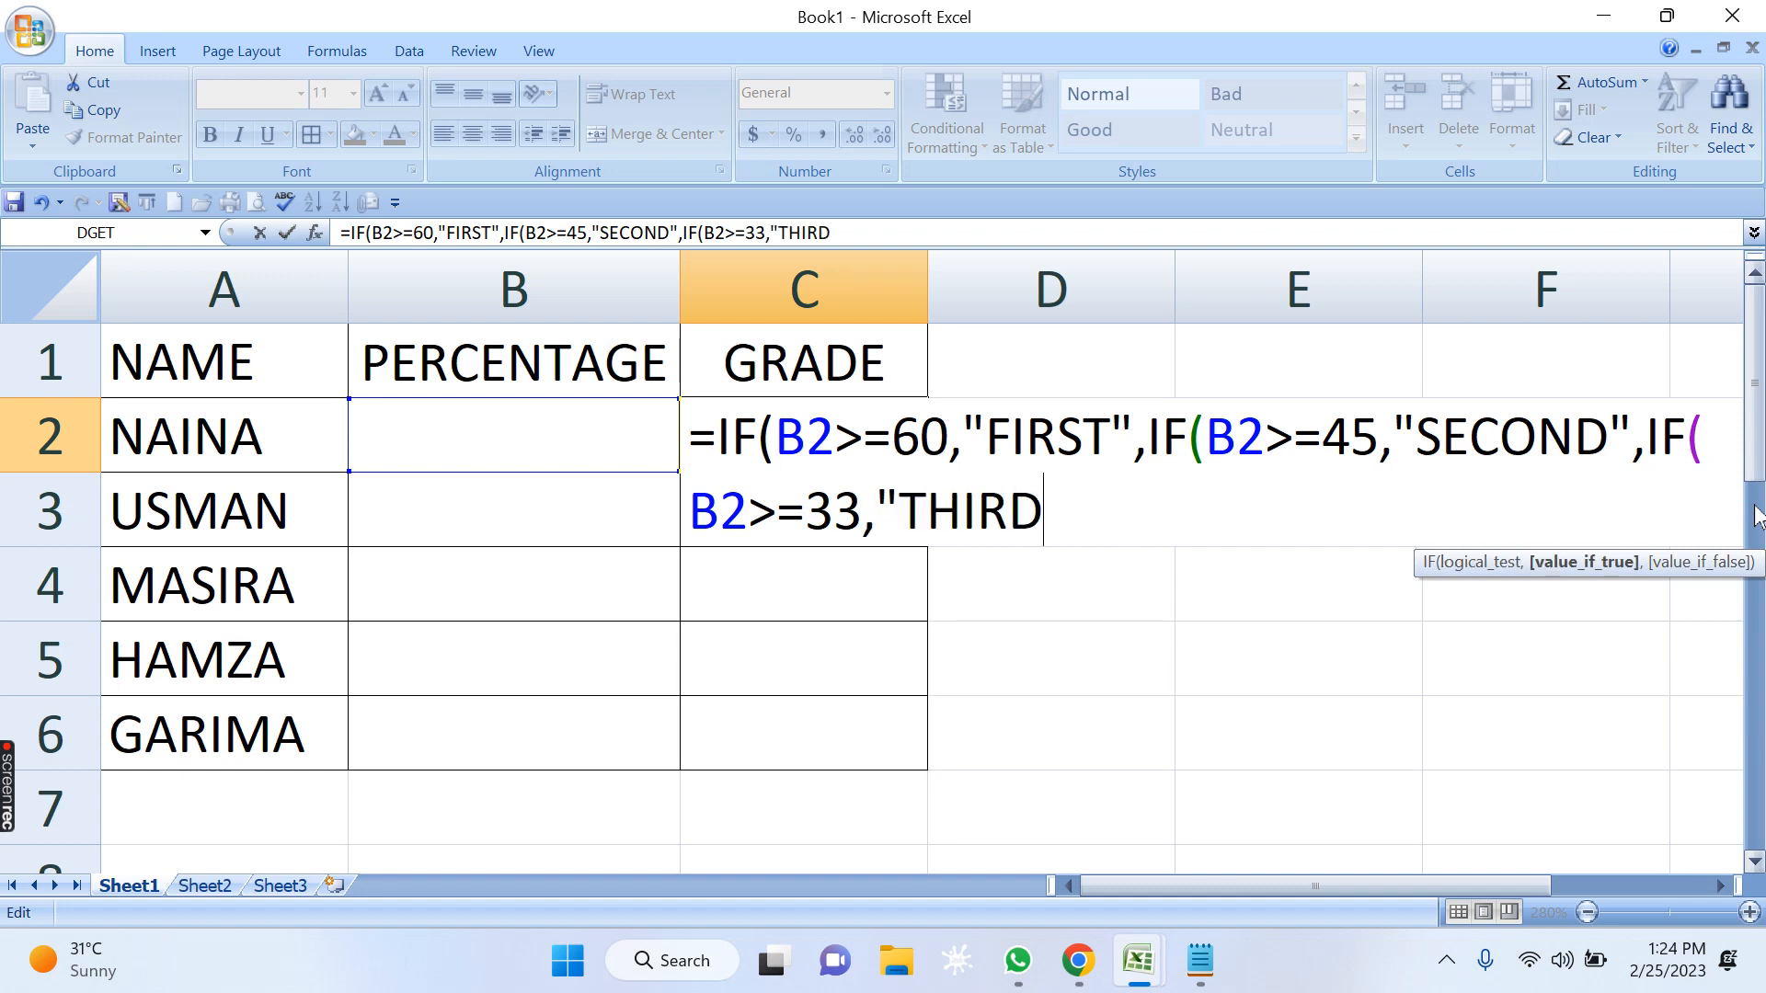
type("\"")
Review the three nested conditions in the C2 formula and the grade each one returns.
double_click(1719, 886)
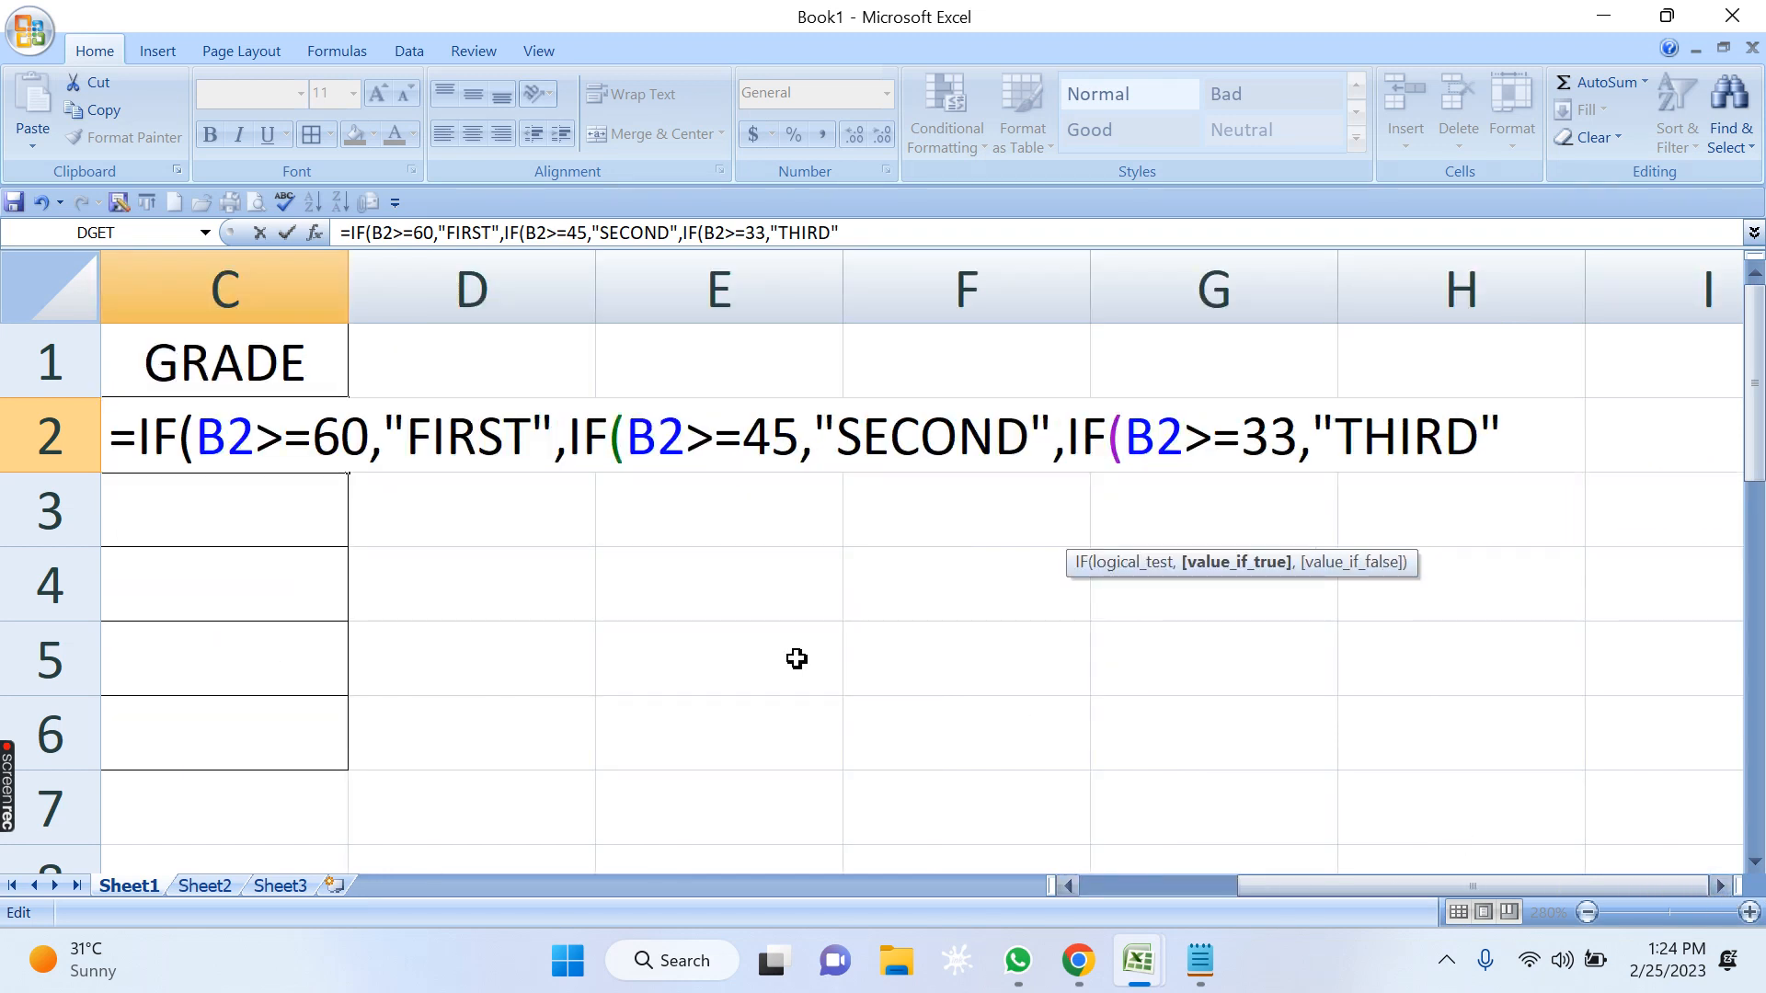
left_click_drag(196, 437, 471, 440)
left_click_drag(659, 444, 763, 436)
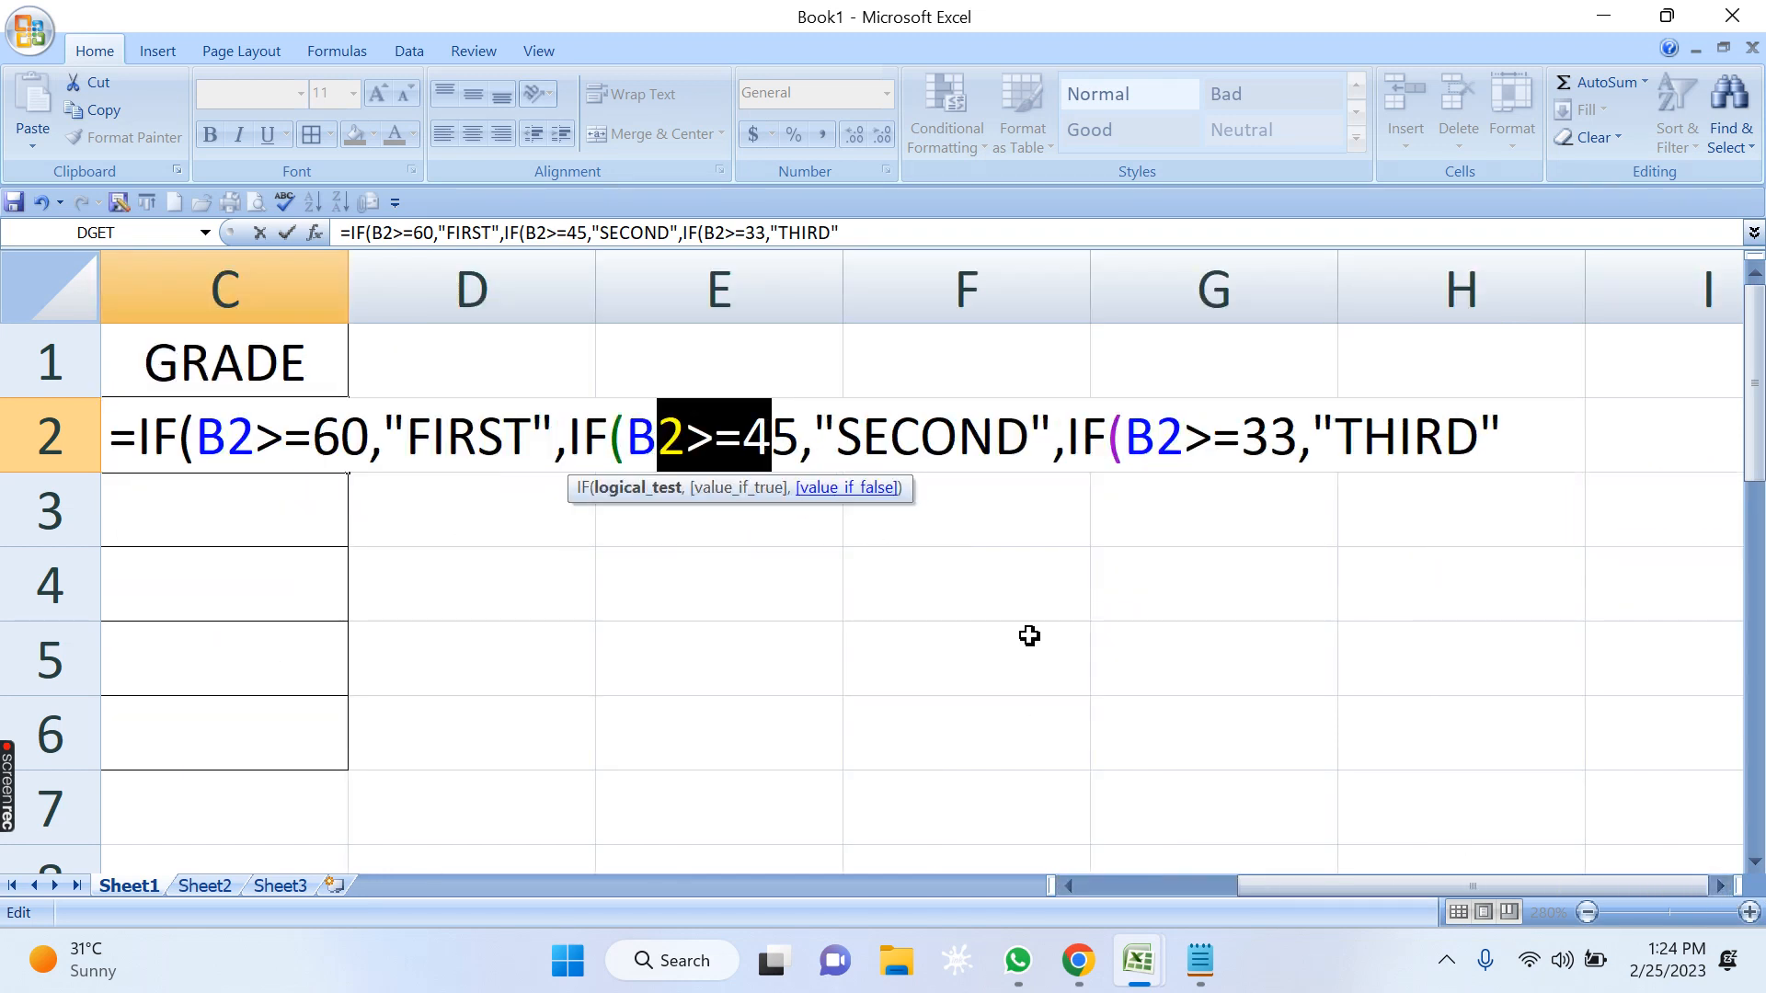
left_click_drag(891, 438, 957, 438)
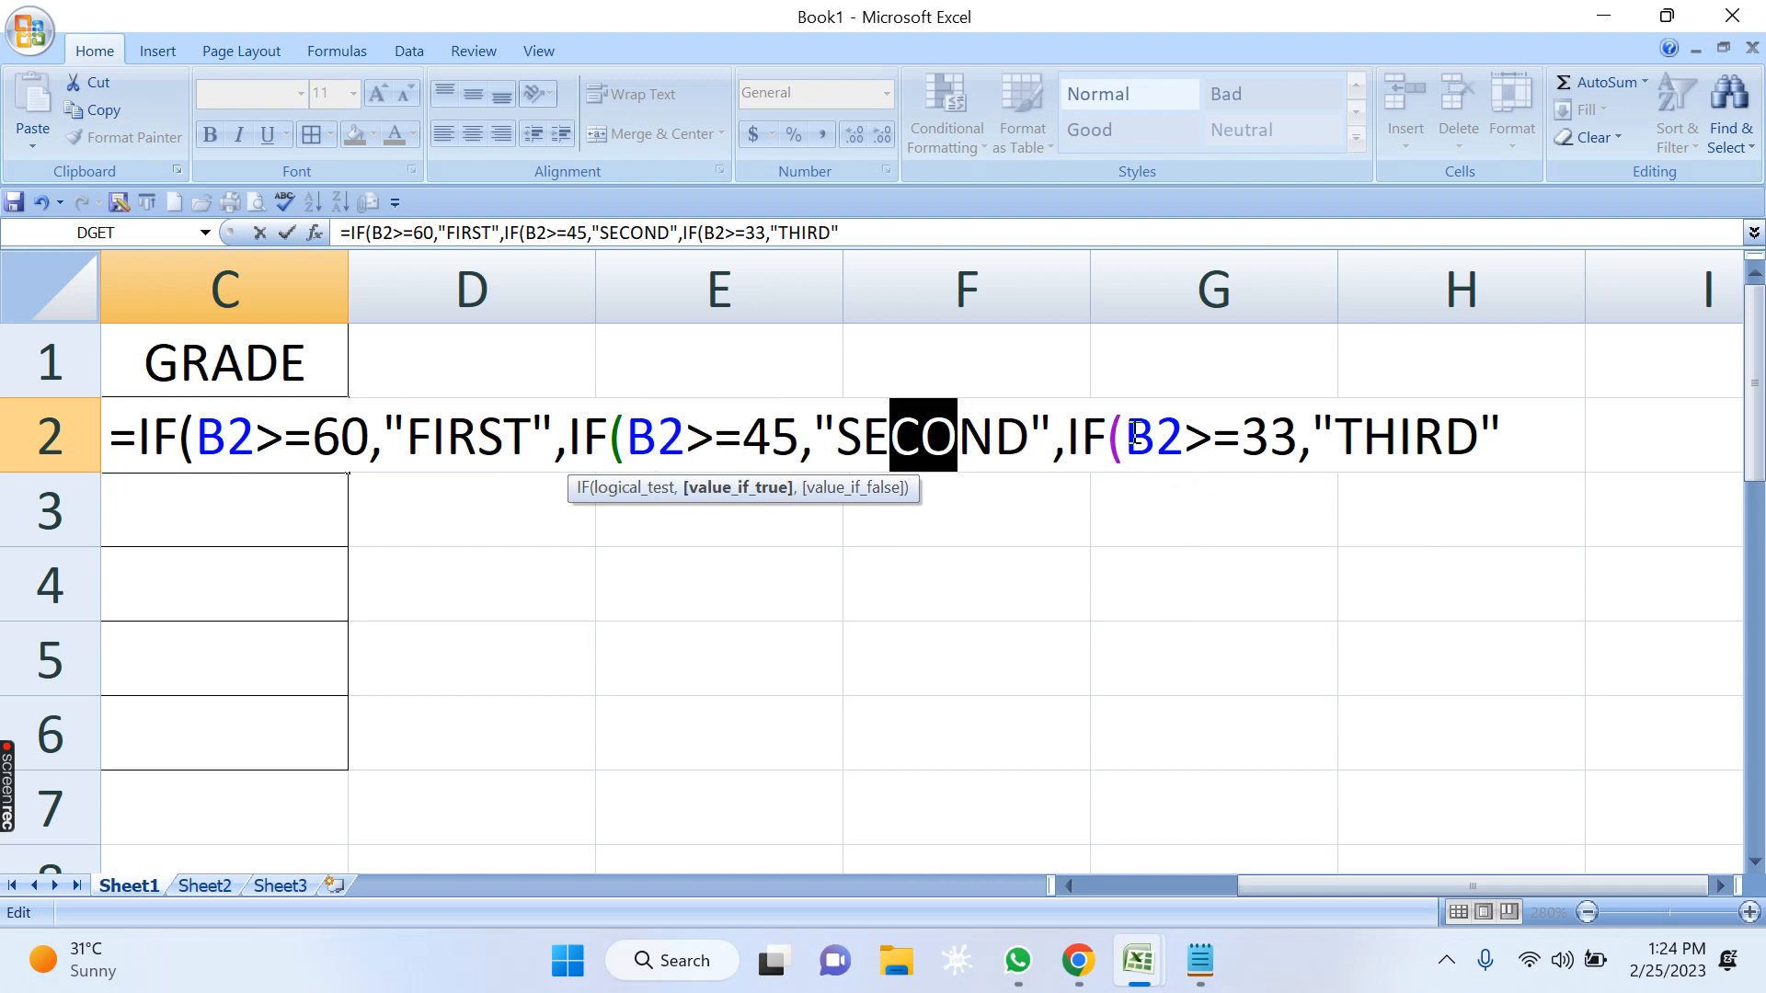
left_click_drag(1124, 438, 1216, 438)
left_click_drag(1363, 438, 1414, 437)
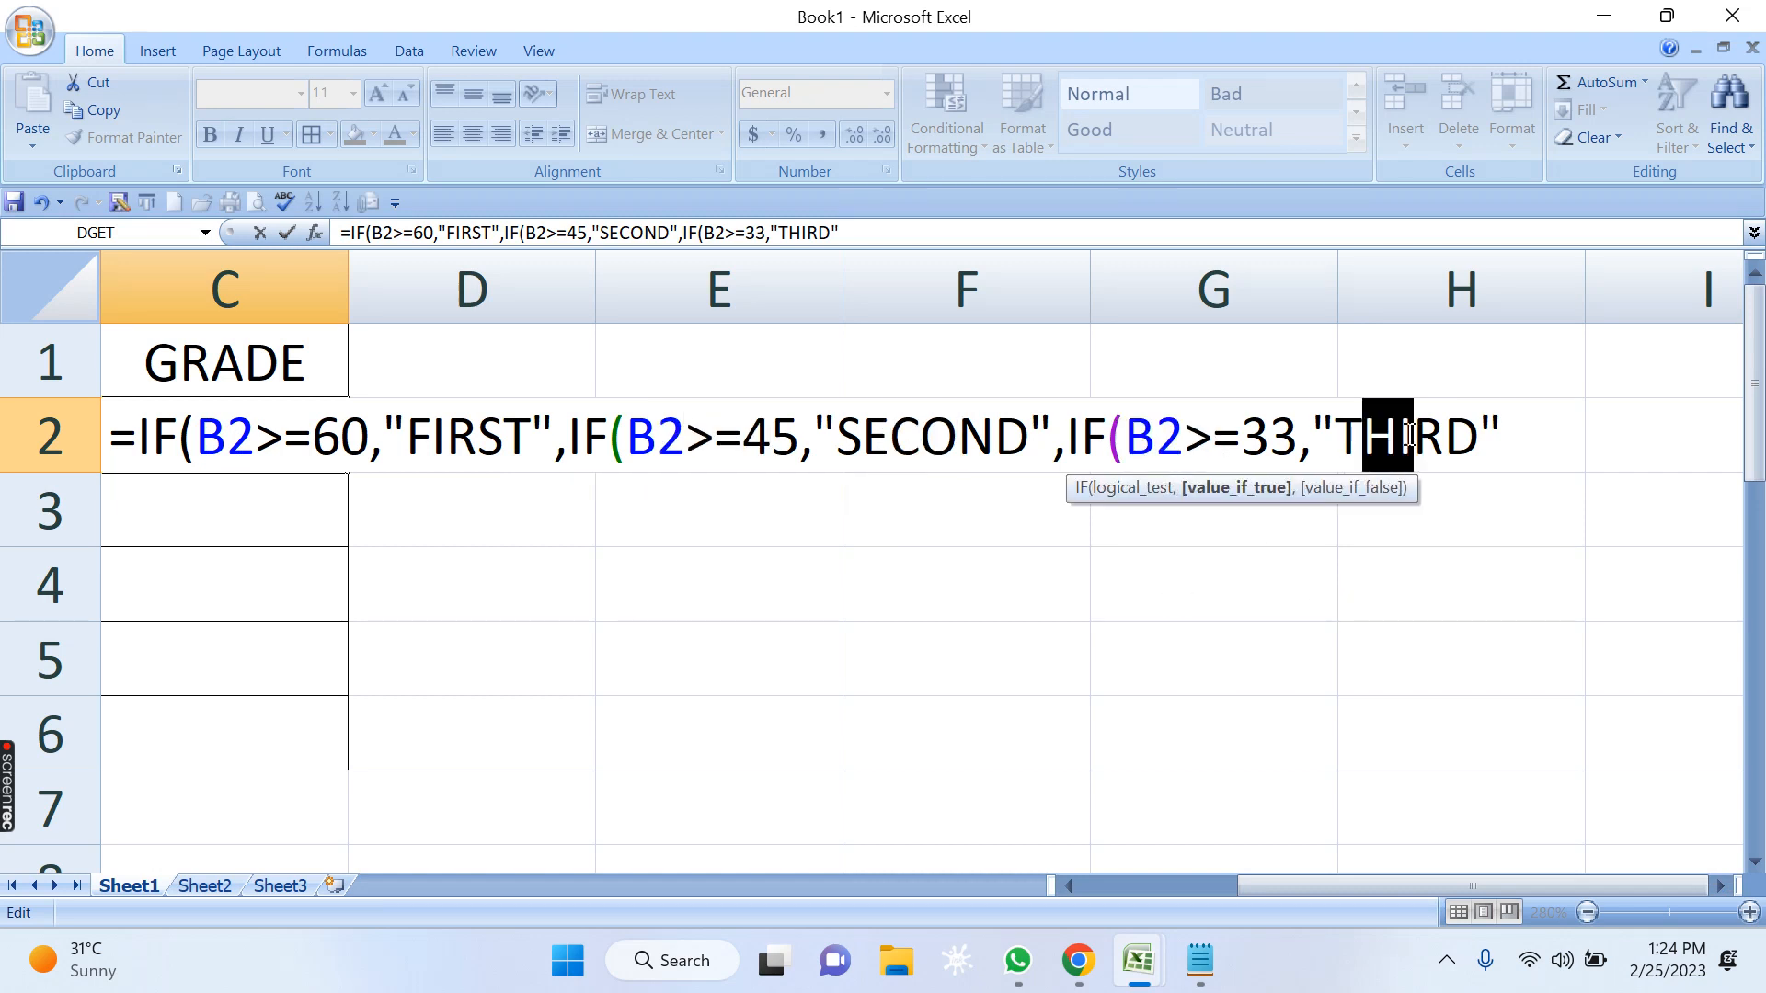
left_click(160, 443)
left_click_drag(160, 443, 1576, 433)
left_click(257, 440)
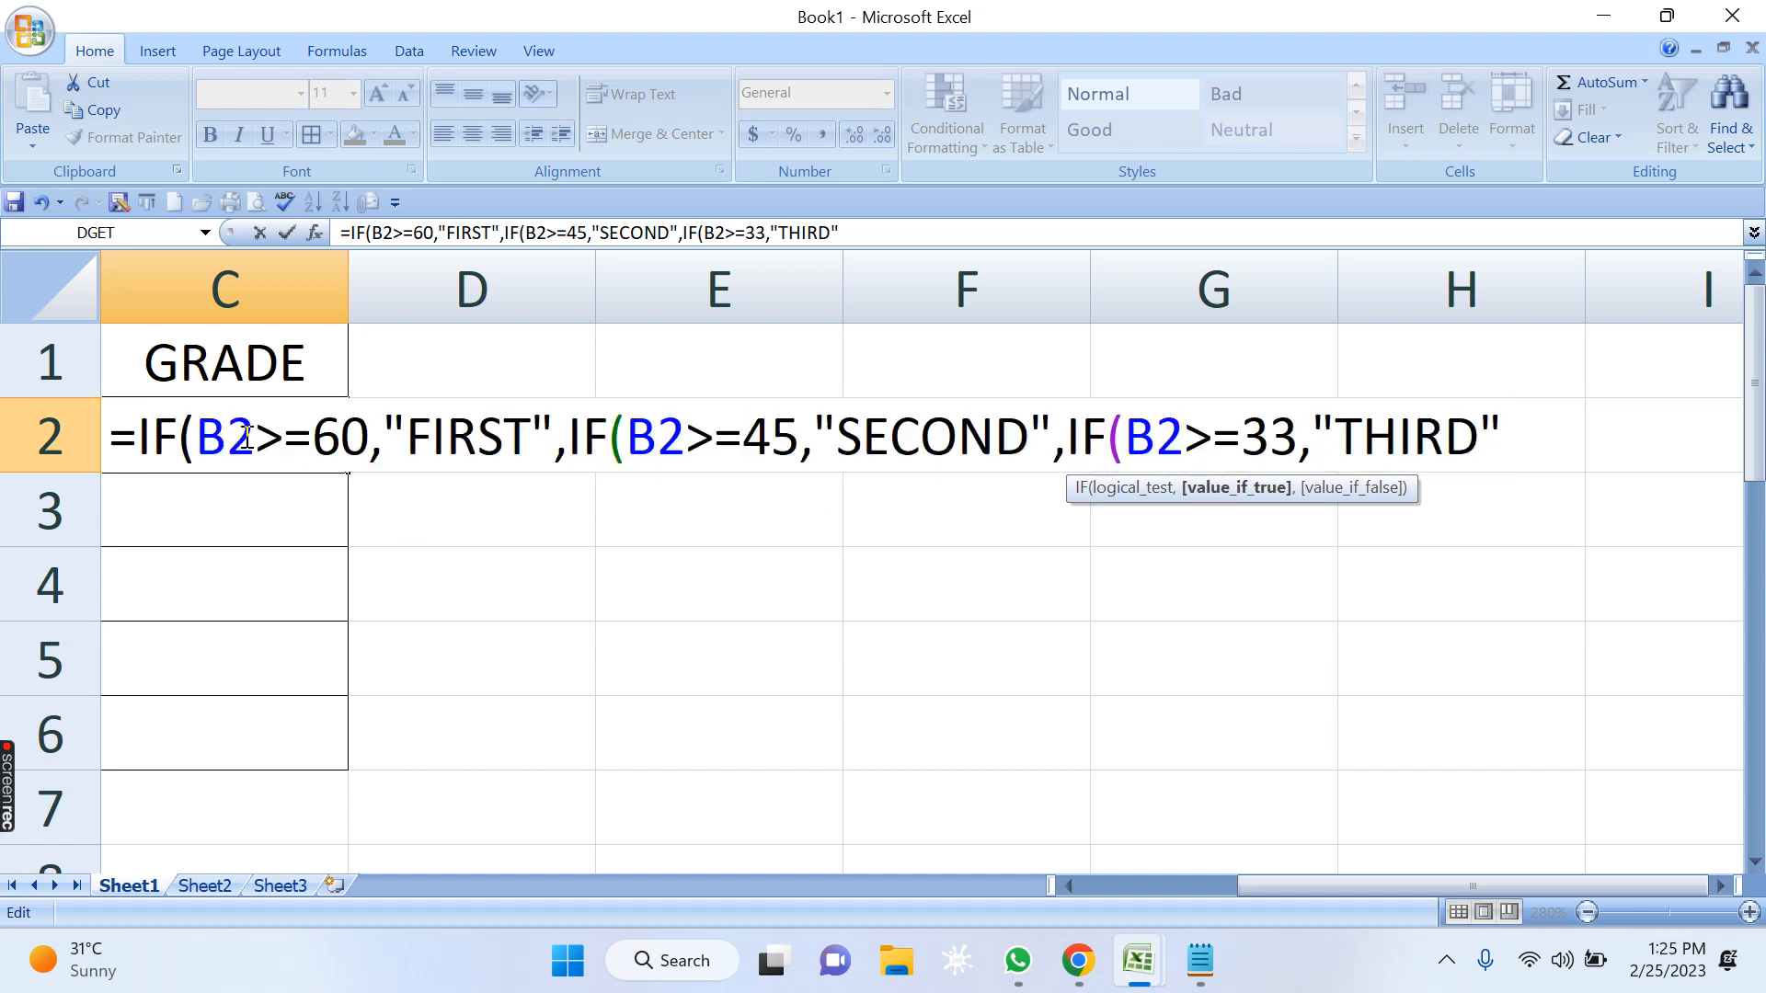
left_click_drag(257, 440, 195, 440)
left_click(339, 432)
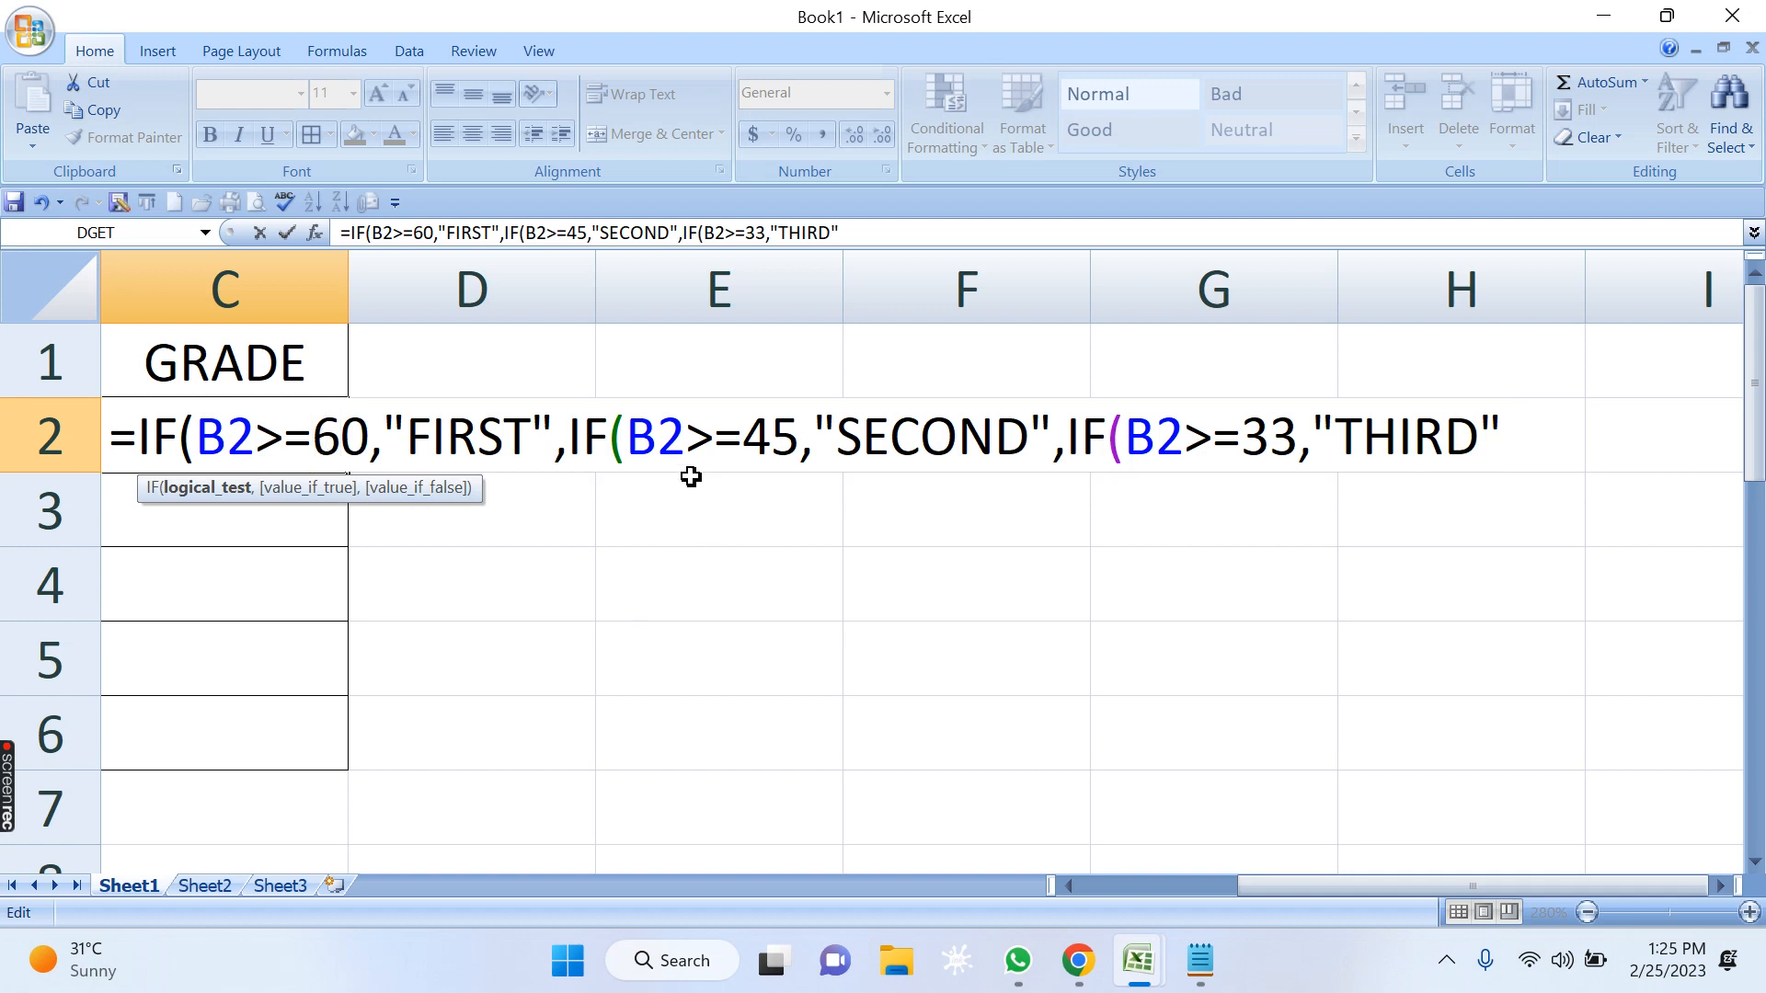
left_click(660, 434)
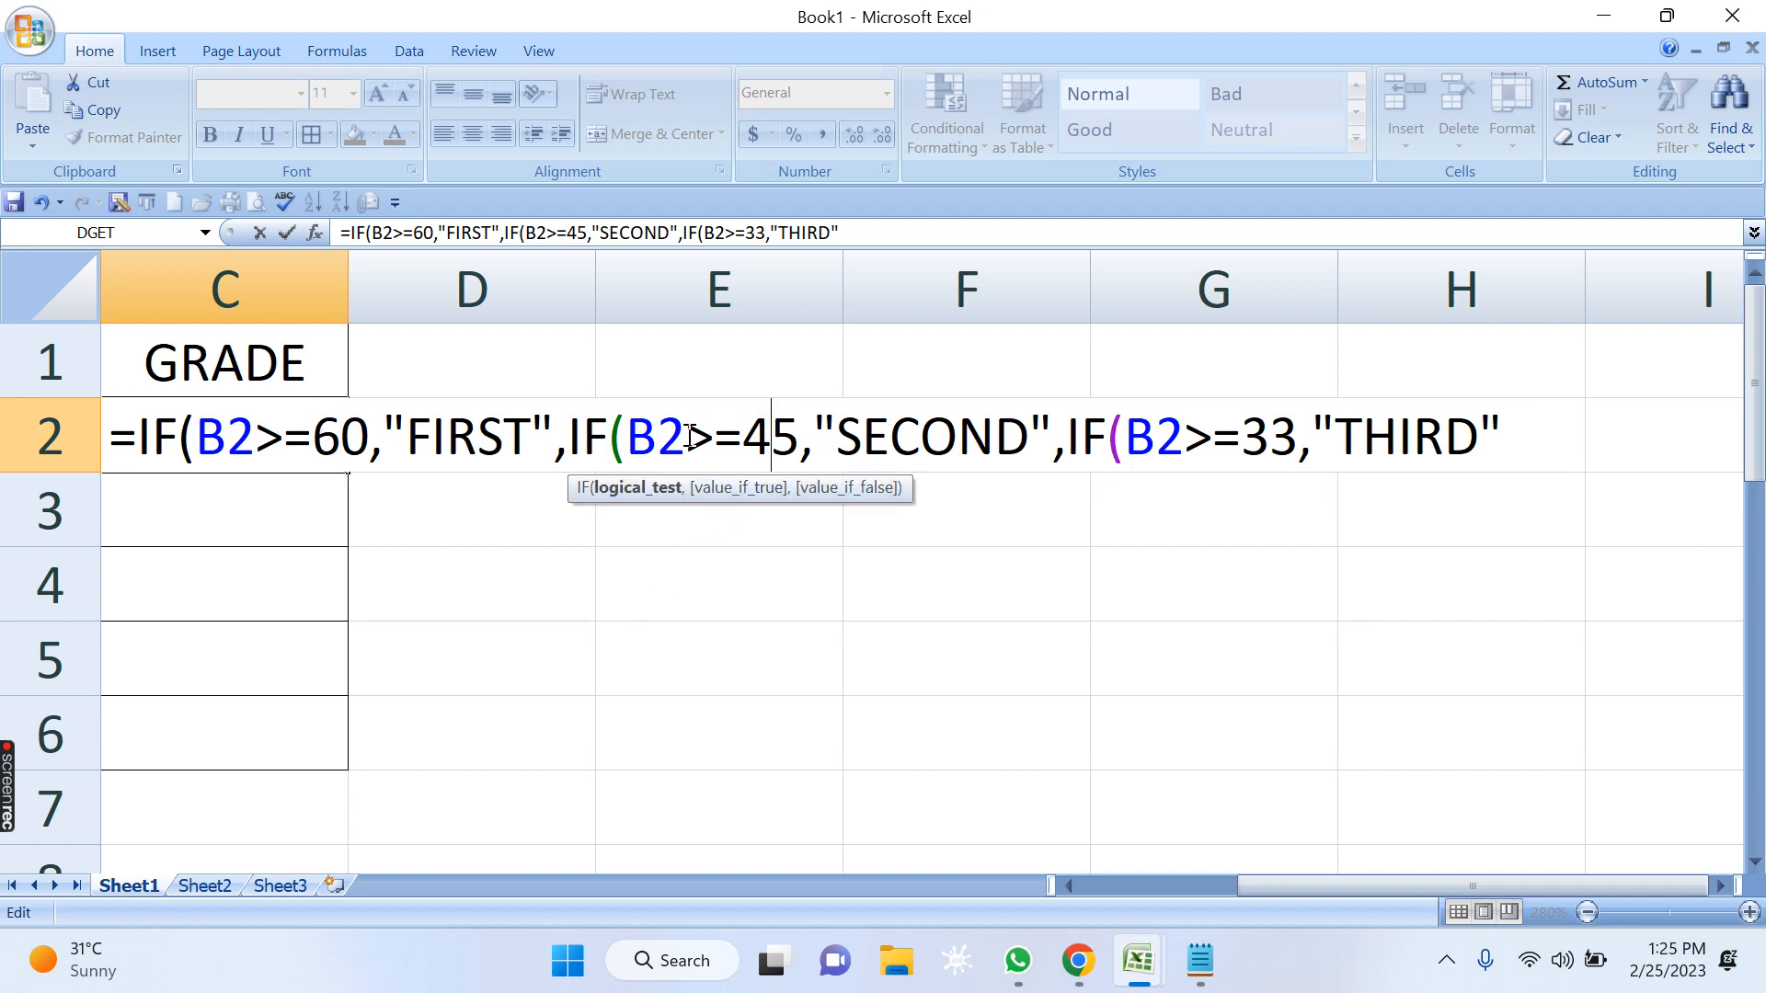
left_click(745, 430)
left_click(1162, 439)
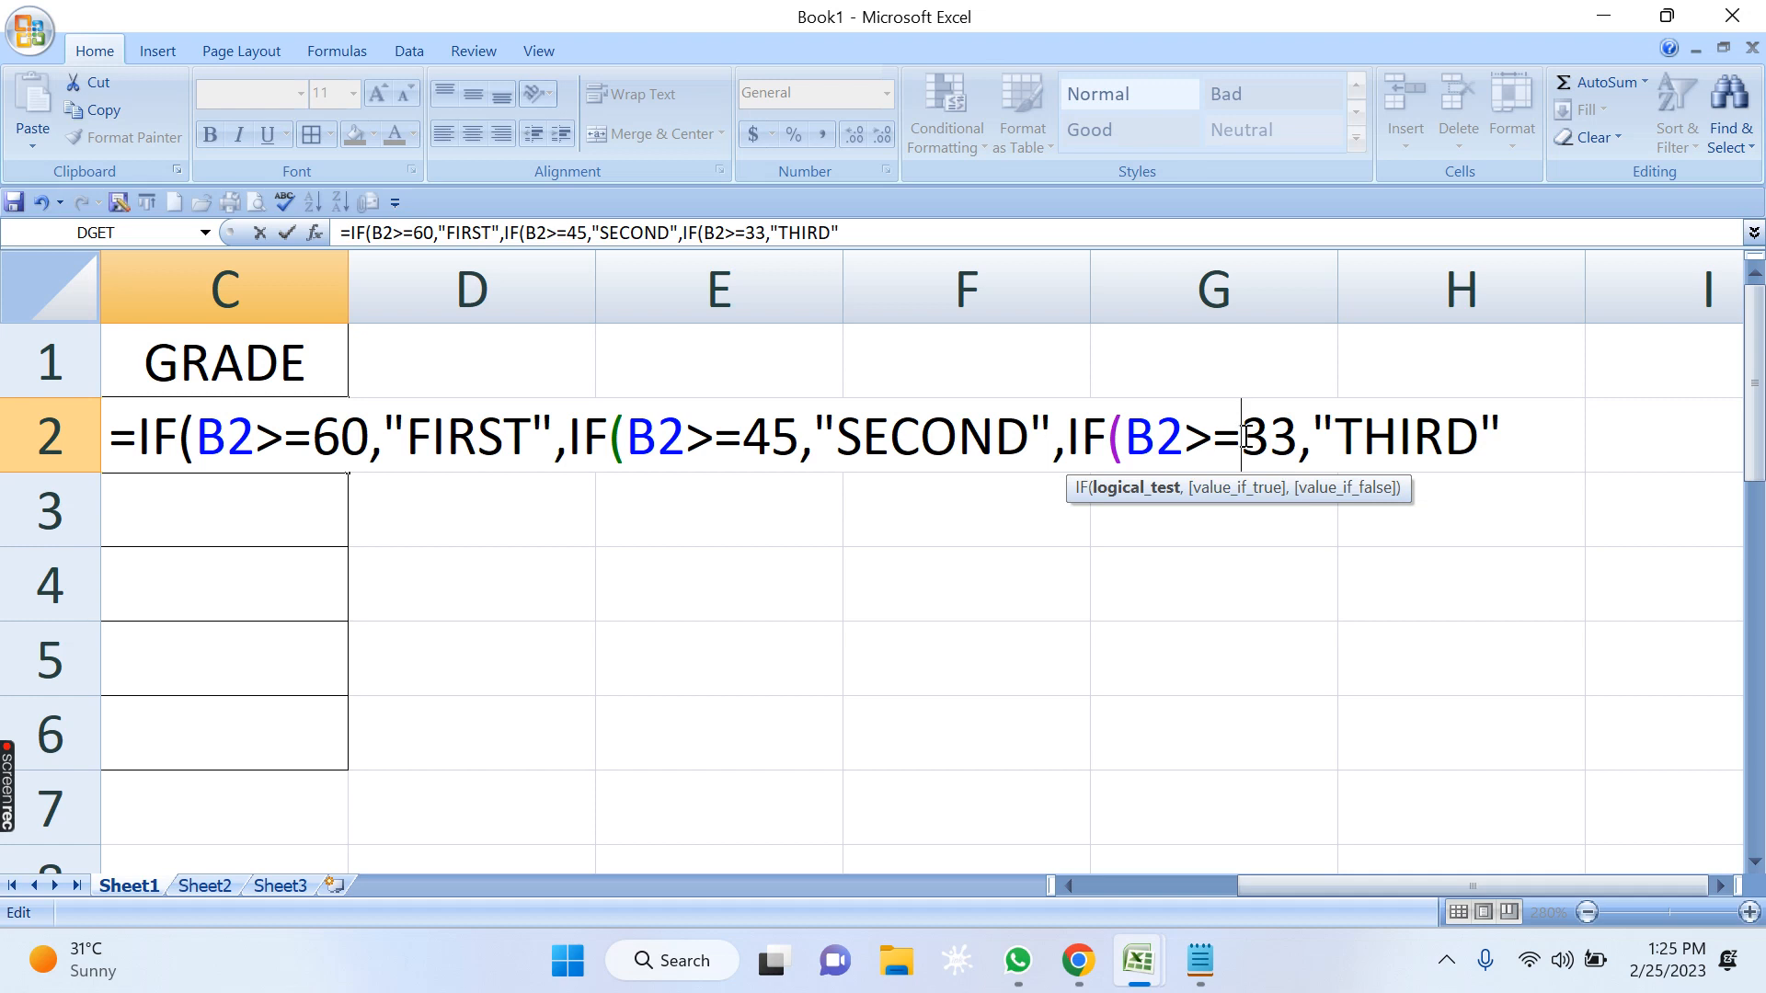
left_click_drag(235, 442, 480, 447)
left_click_drag(723, 439, 921, 438)
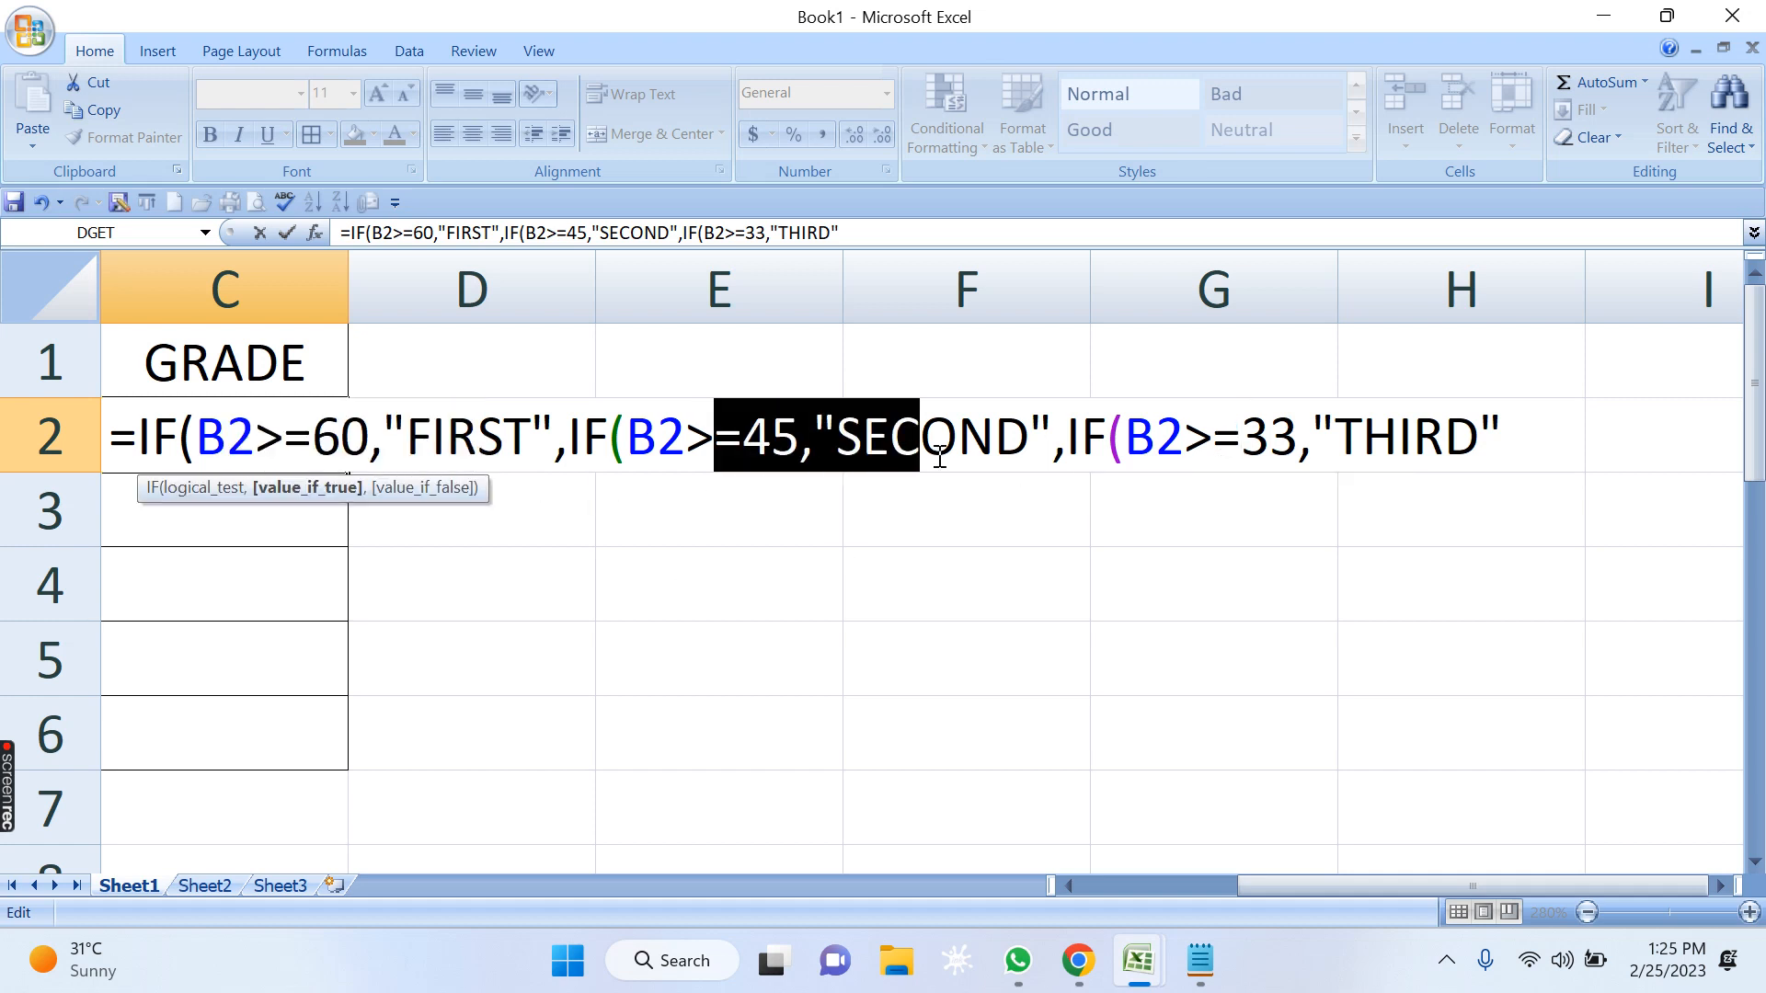
left_click_drag(1186, 440, 1316, 440)
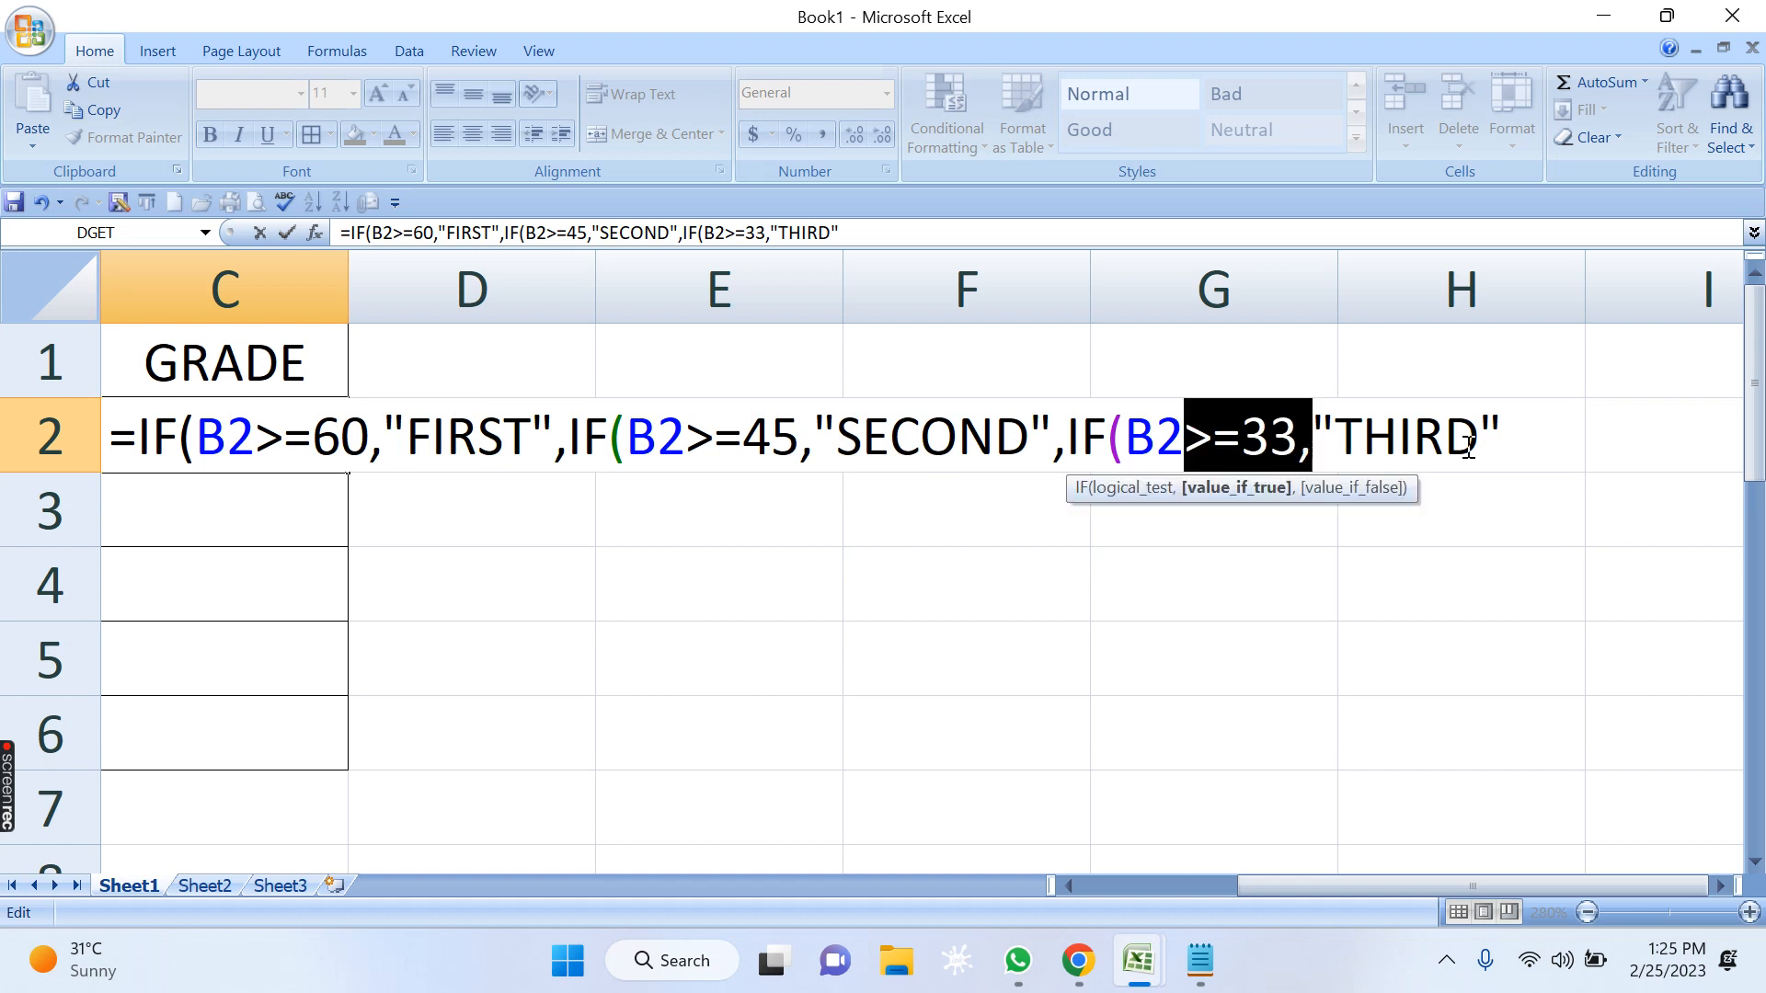
Add "FAIL" as the final value if false and end the C2 formula with three closing parentheses.
left_click(1502, 437)
type(",")
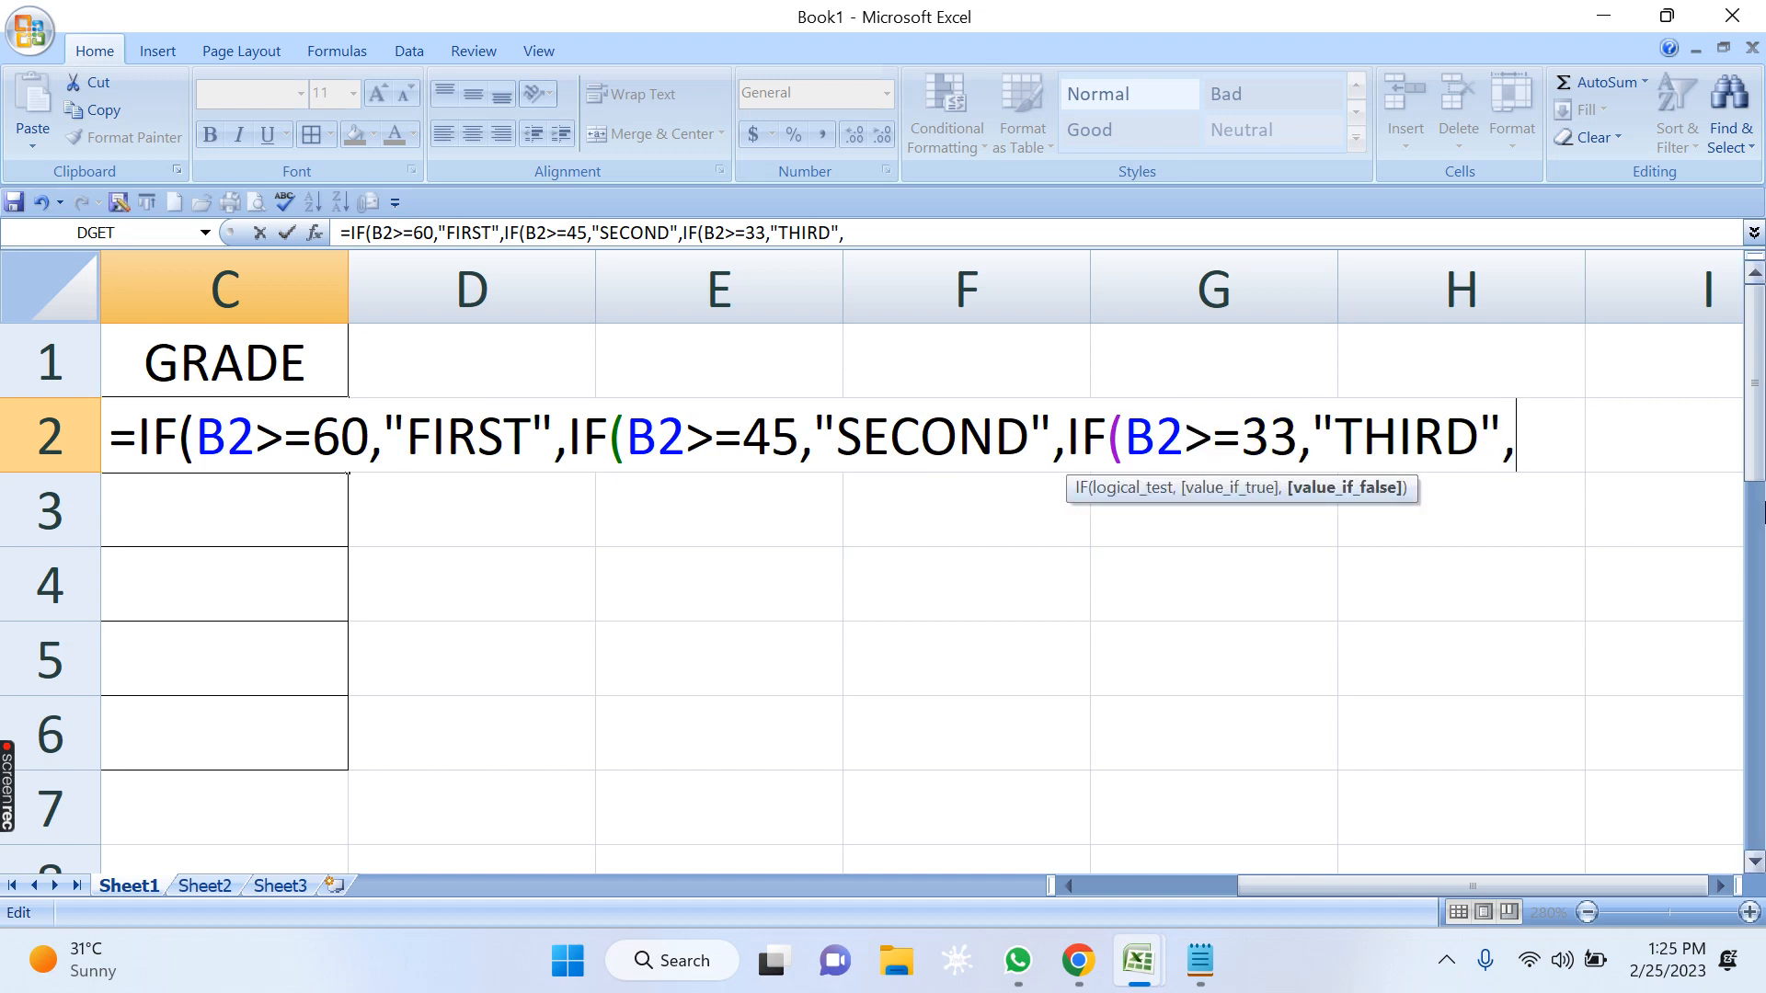
type("\"FAIL")
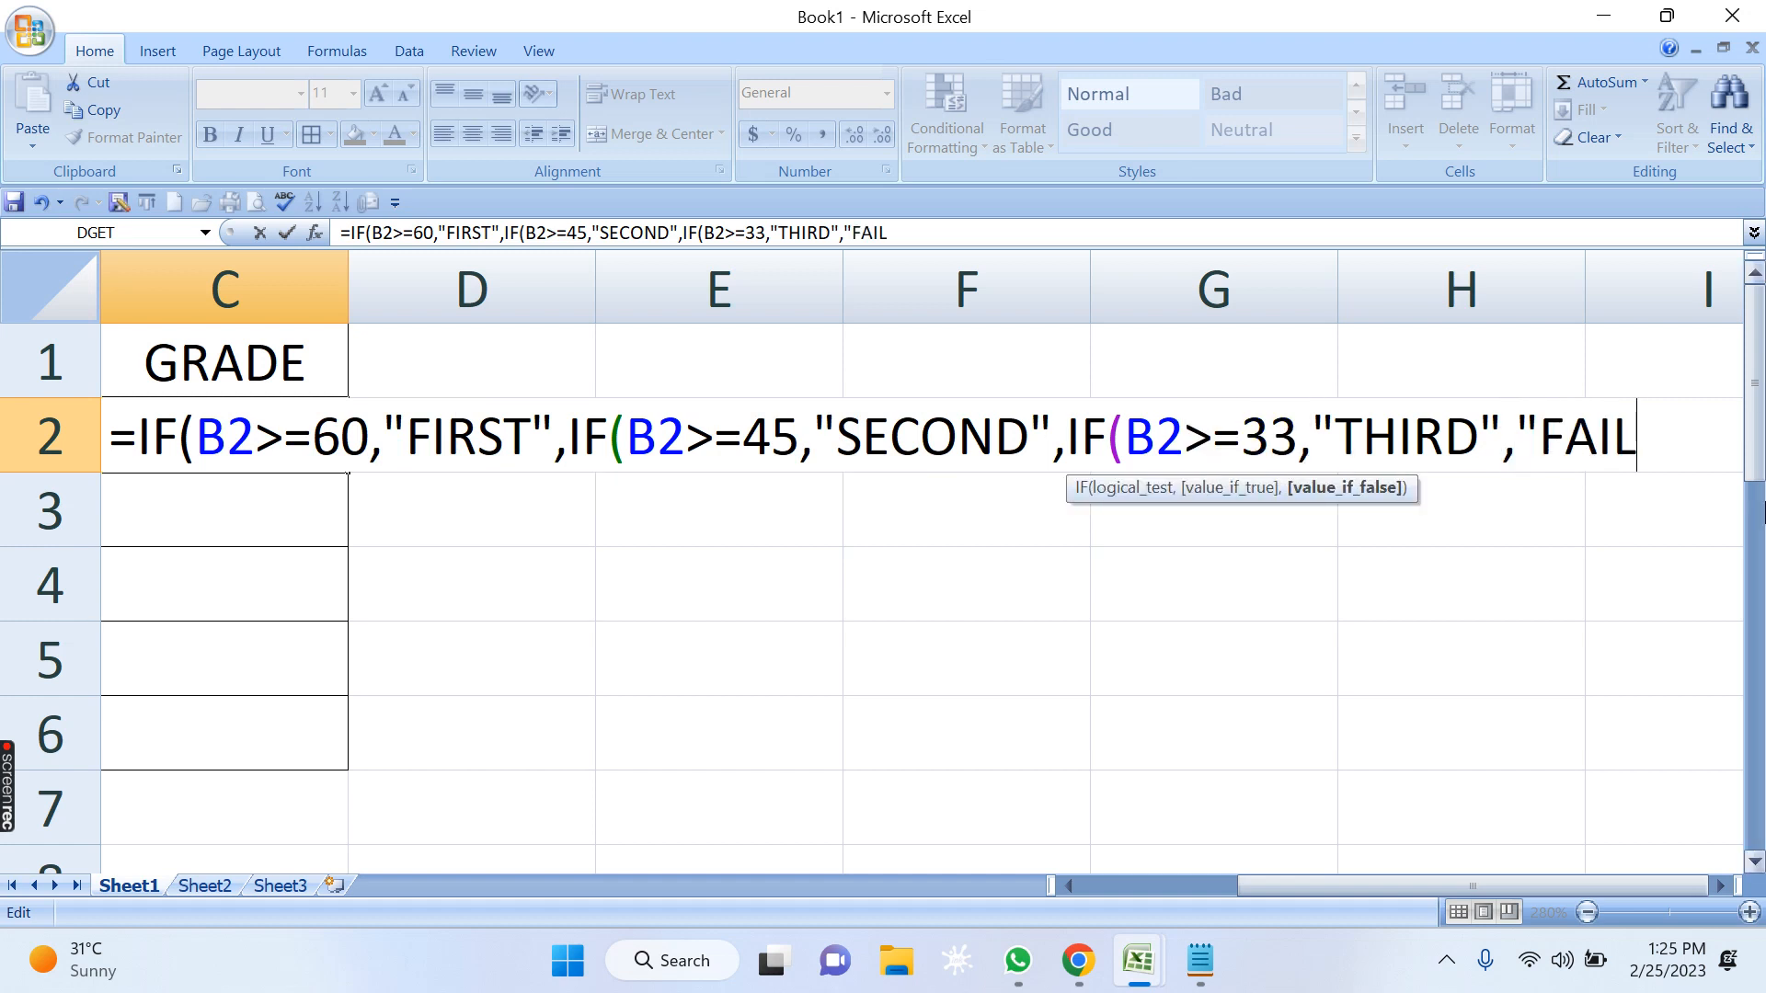
type("\")))")
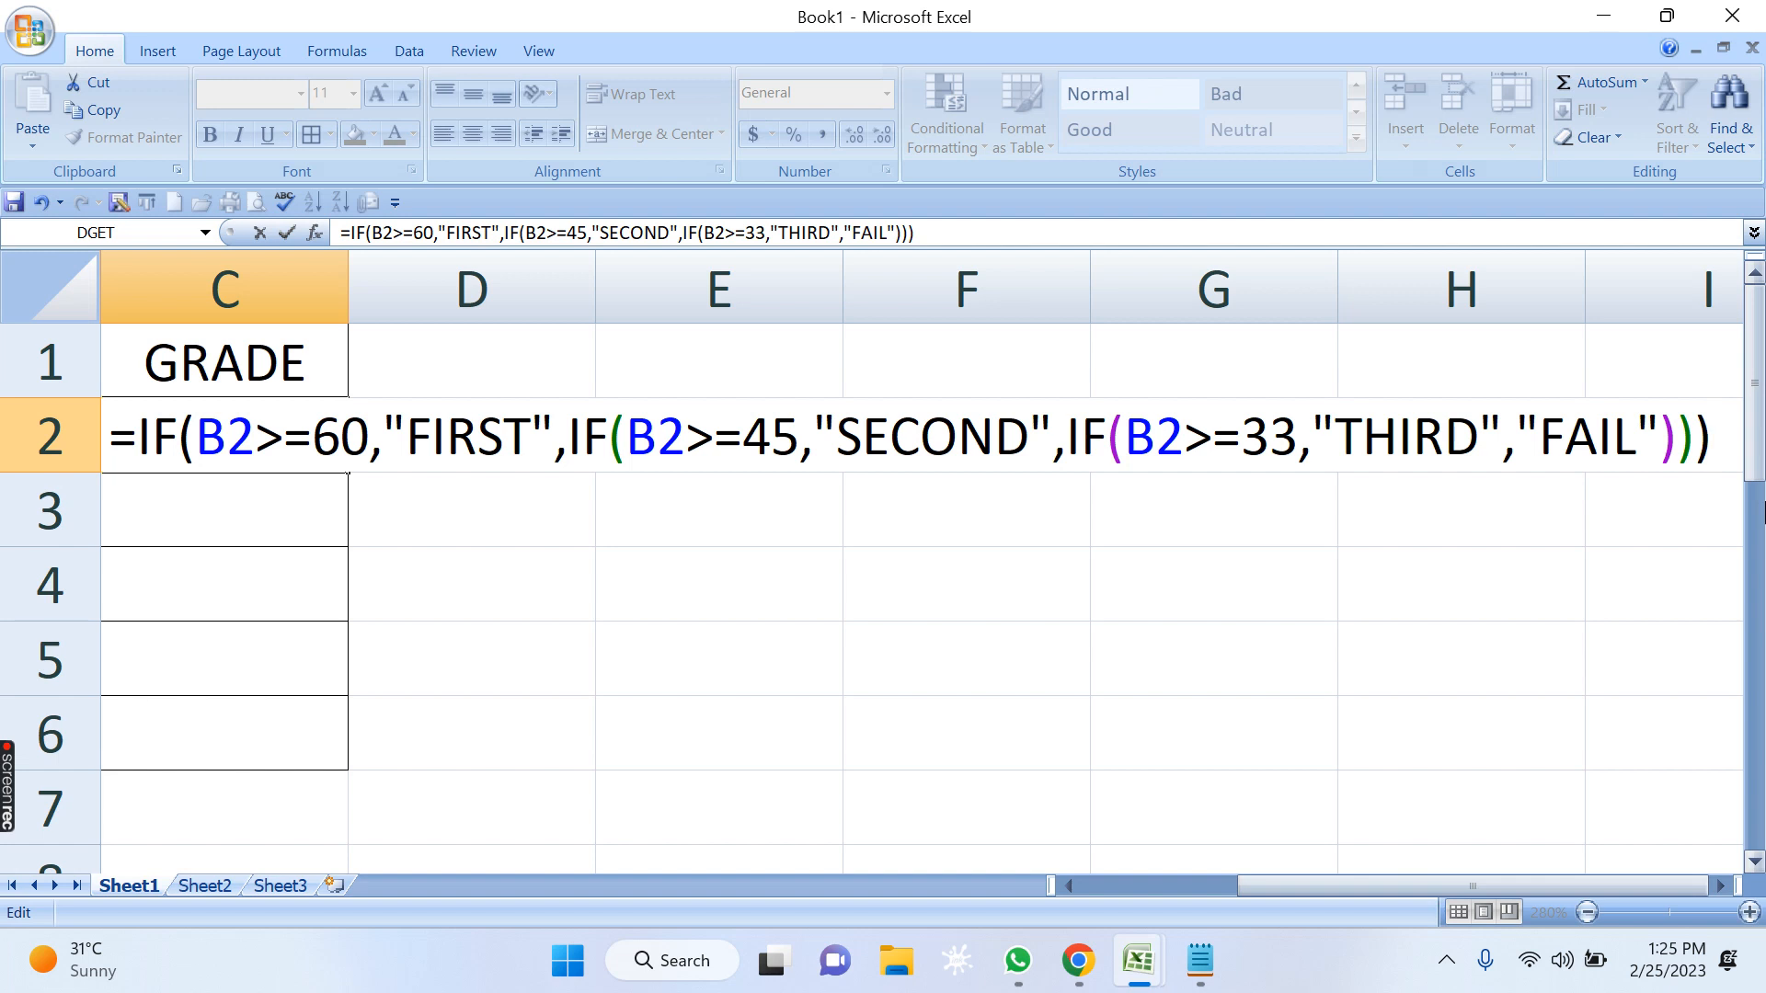
key("shift+Left")
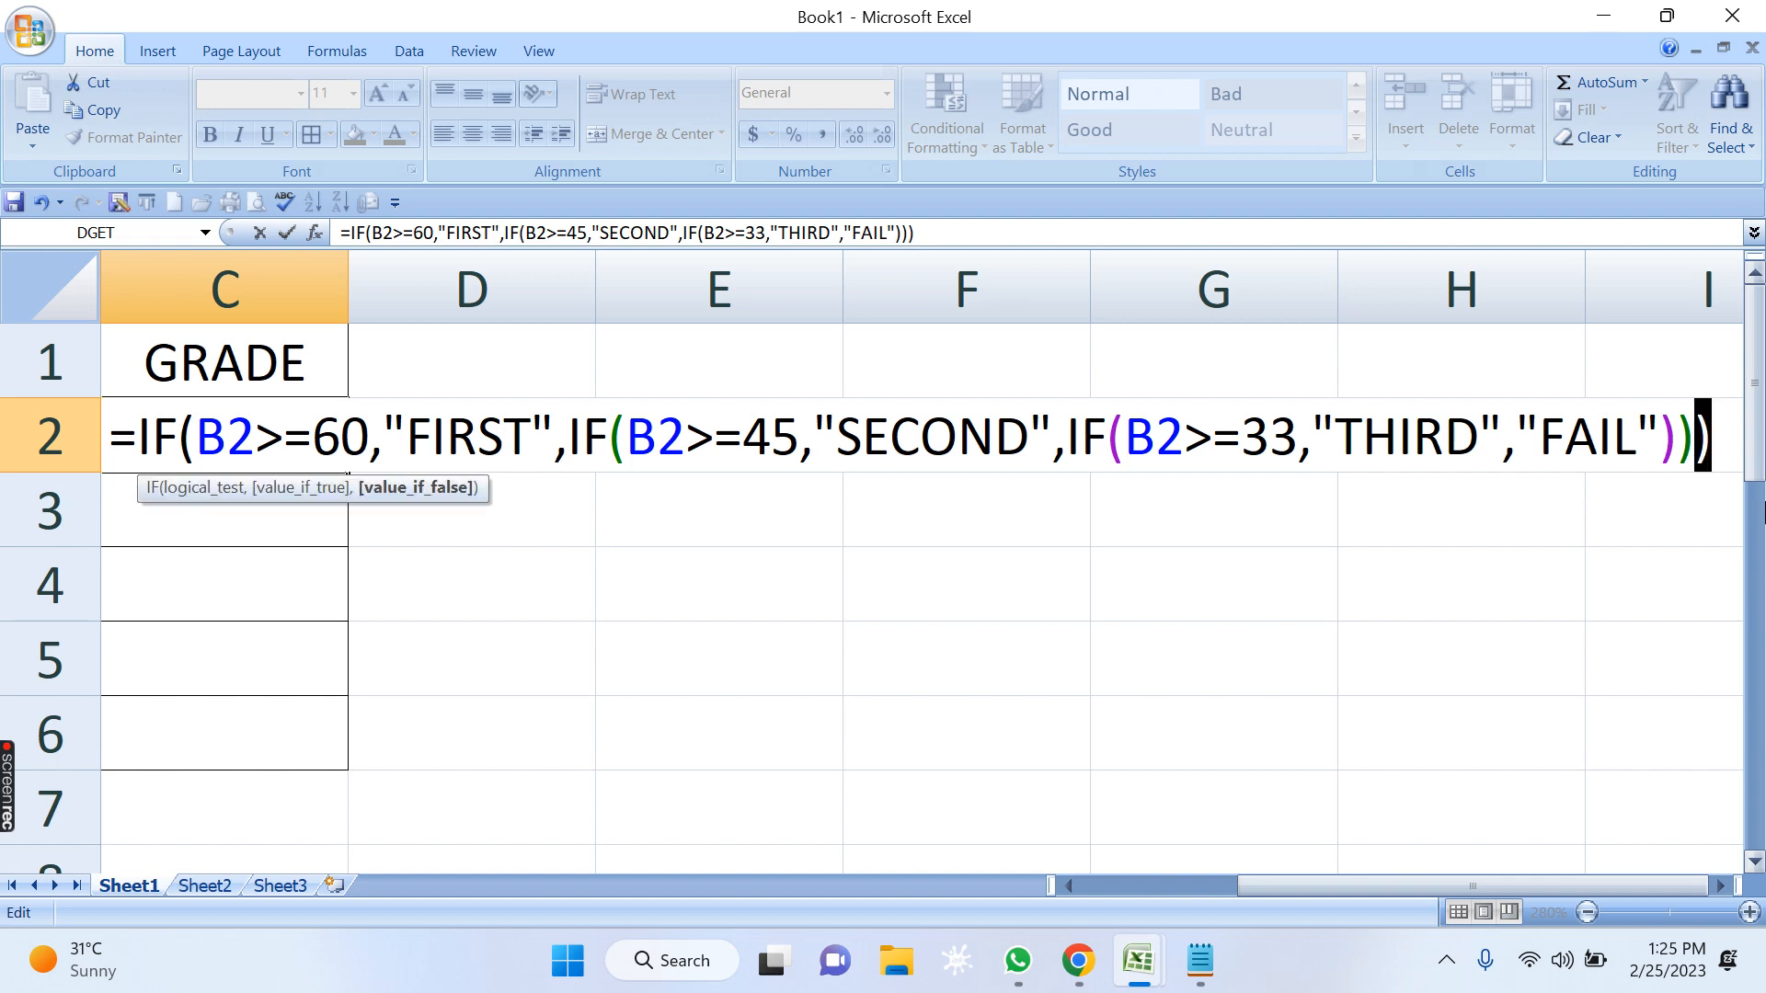
key("Right")
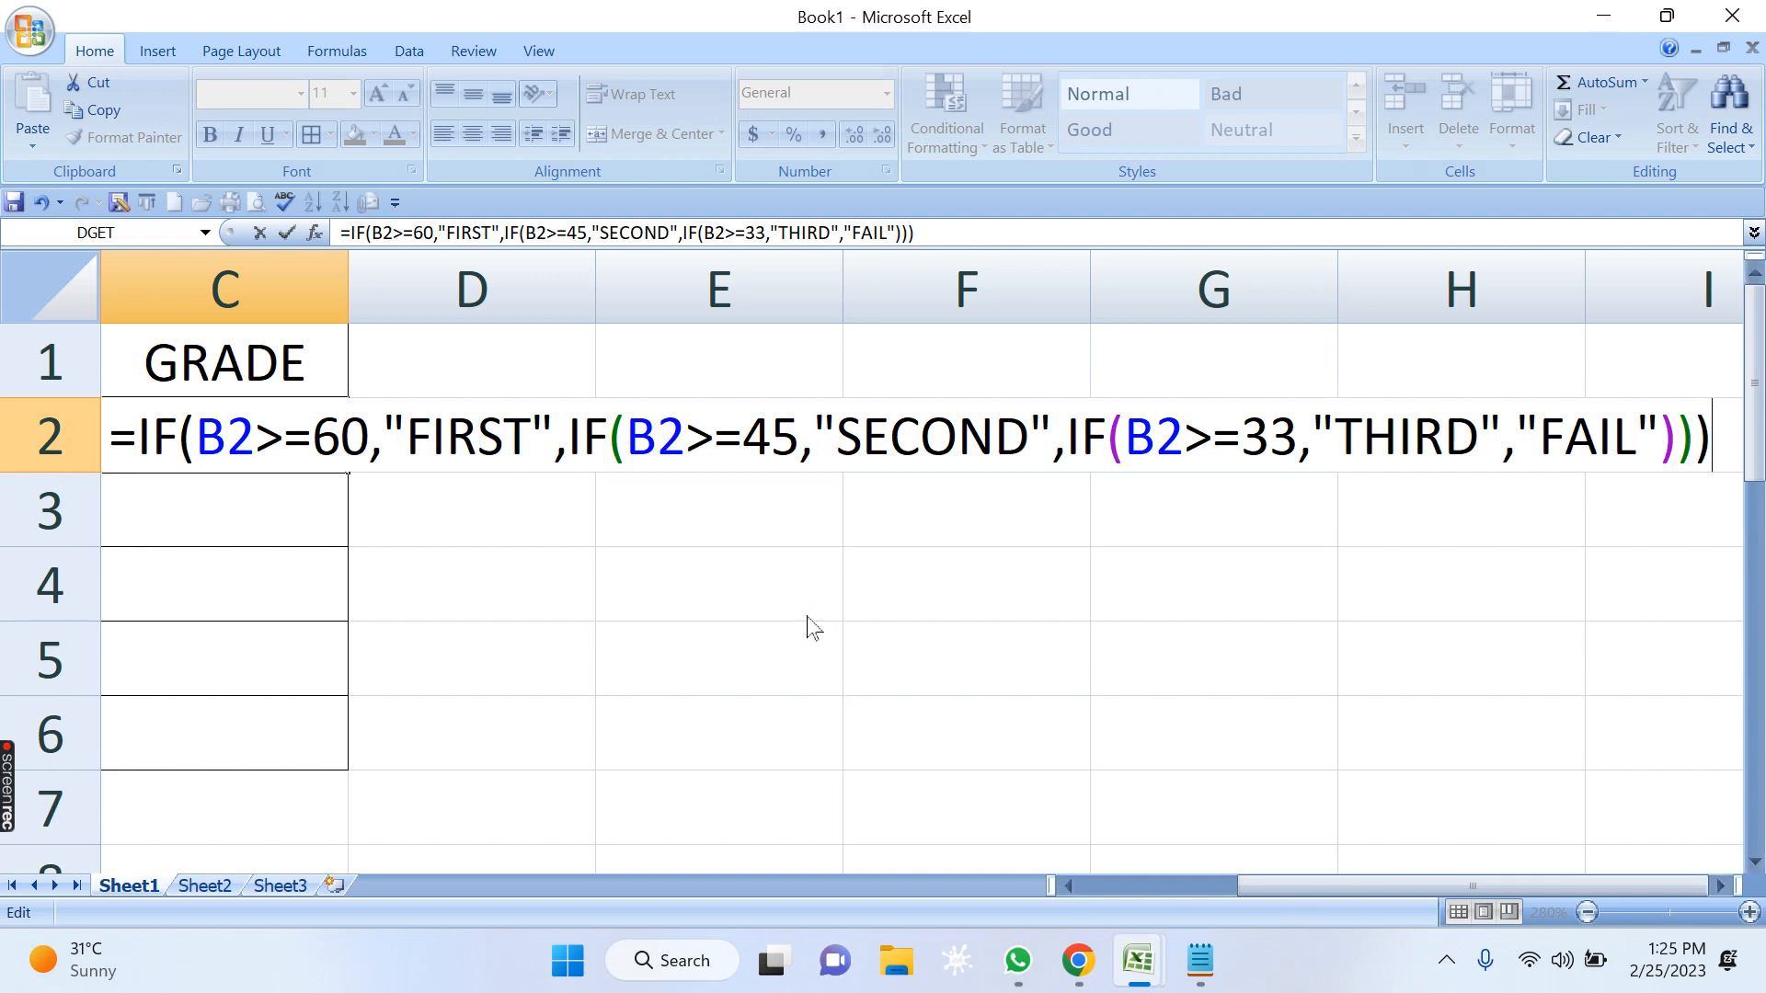
Review the conditions and grade values in the nested IF formula and commit the formula in C2.
left_click(261, 451)
left_click(1231, 411)
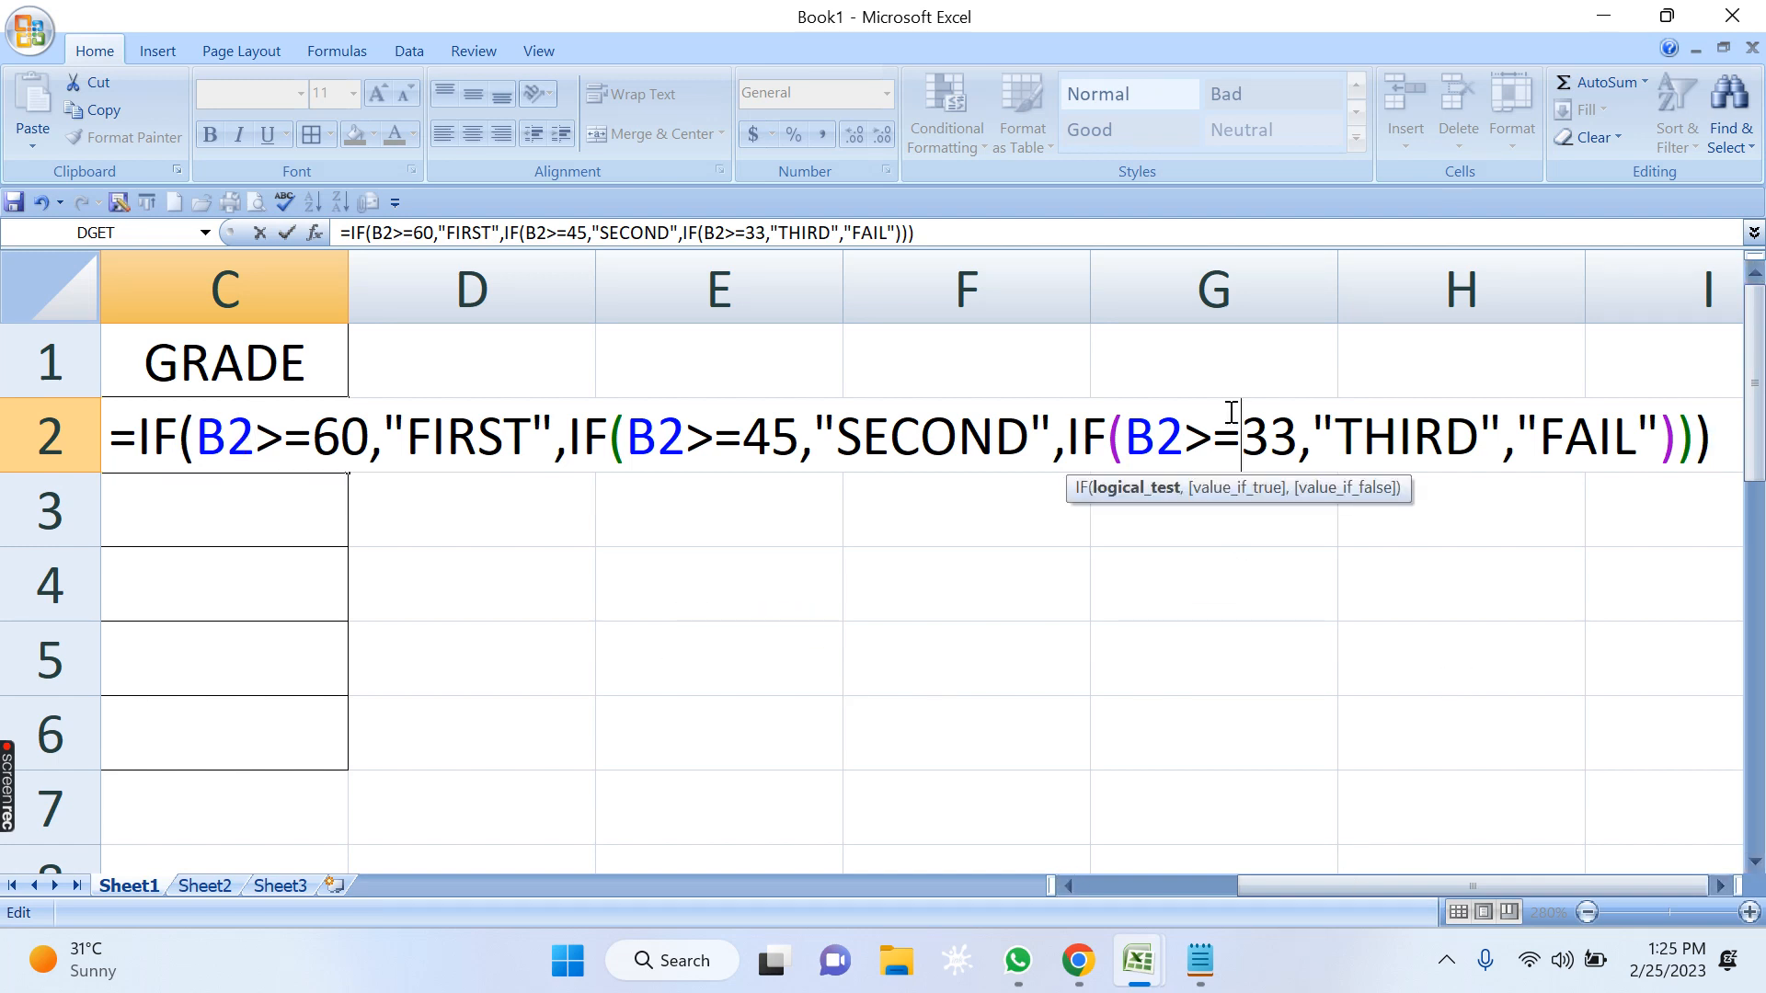
left_click(261, 439)
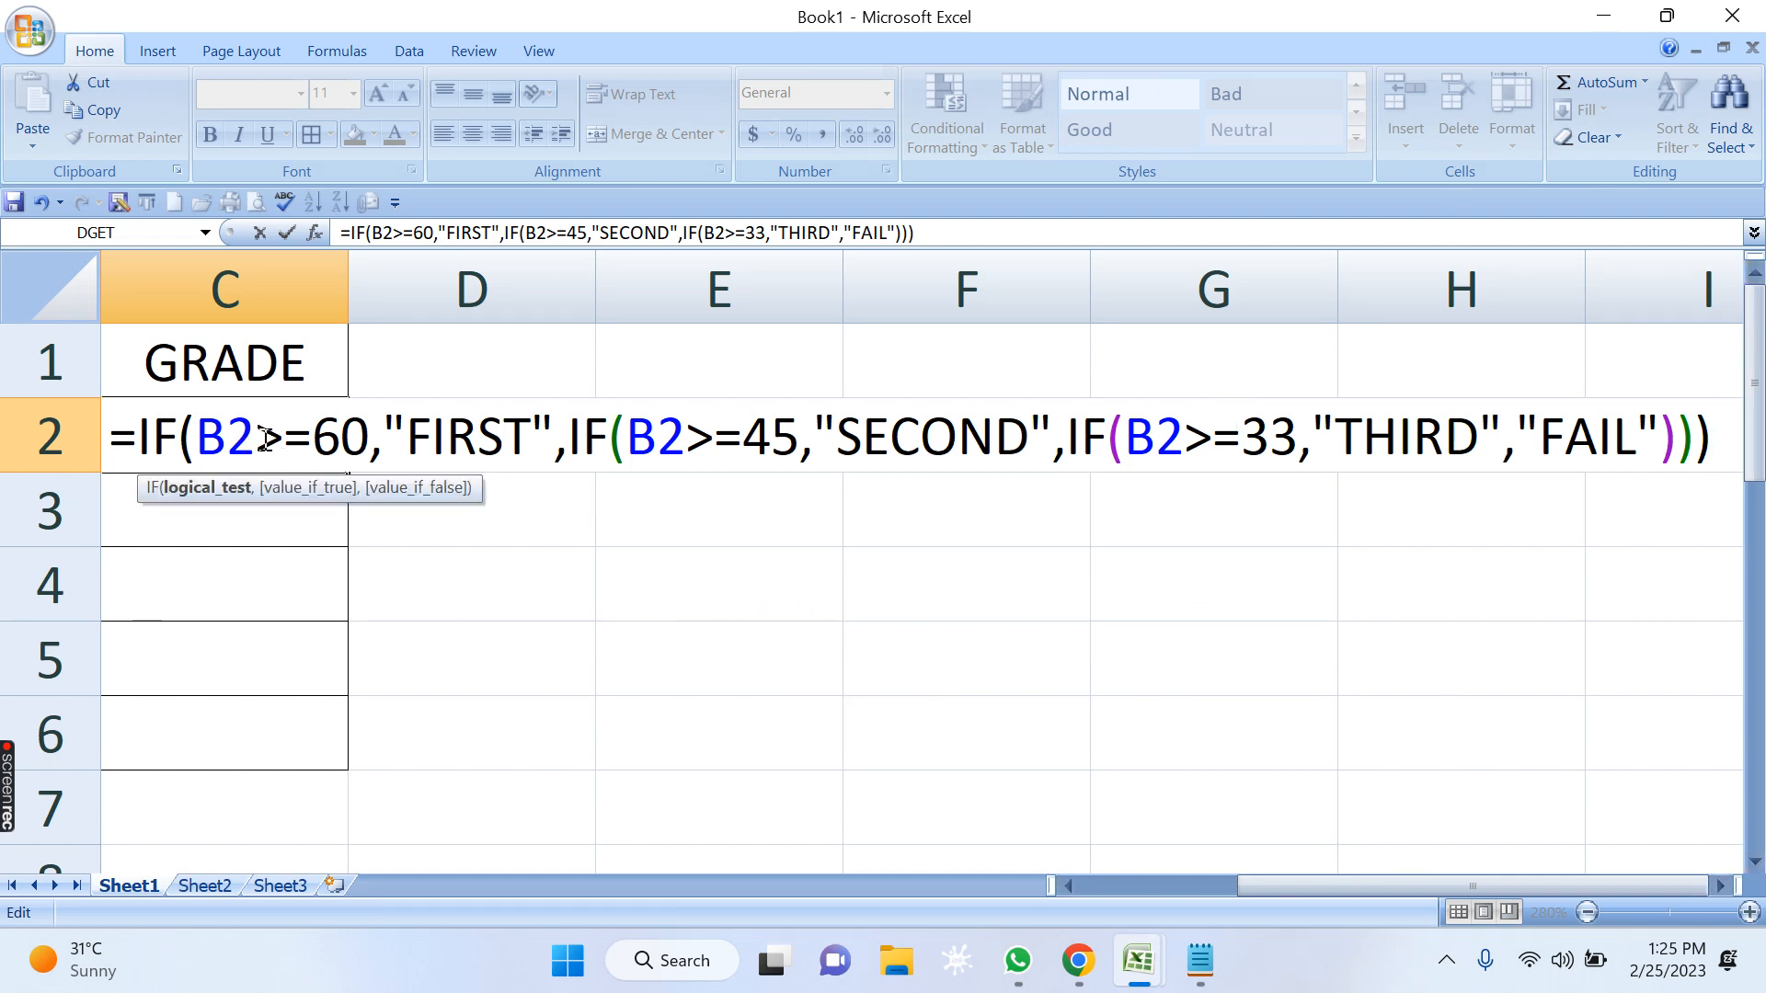
left_click(439, 437)
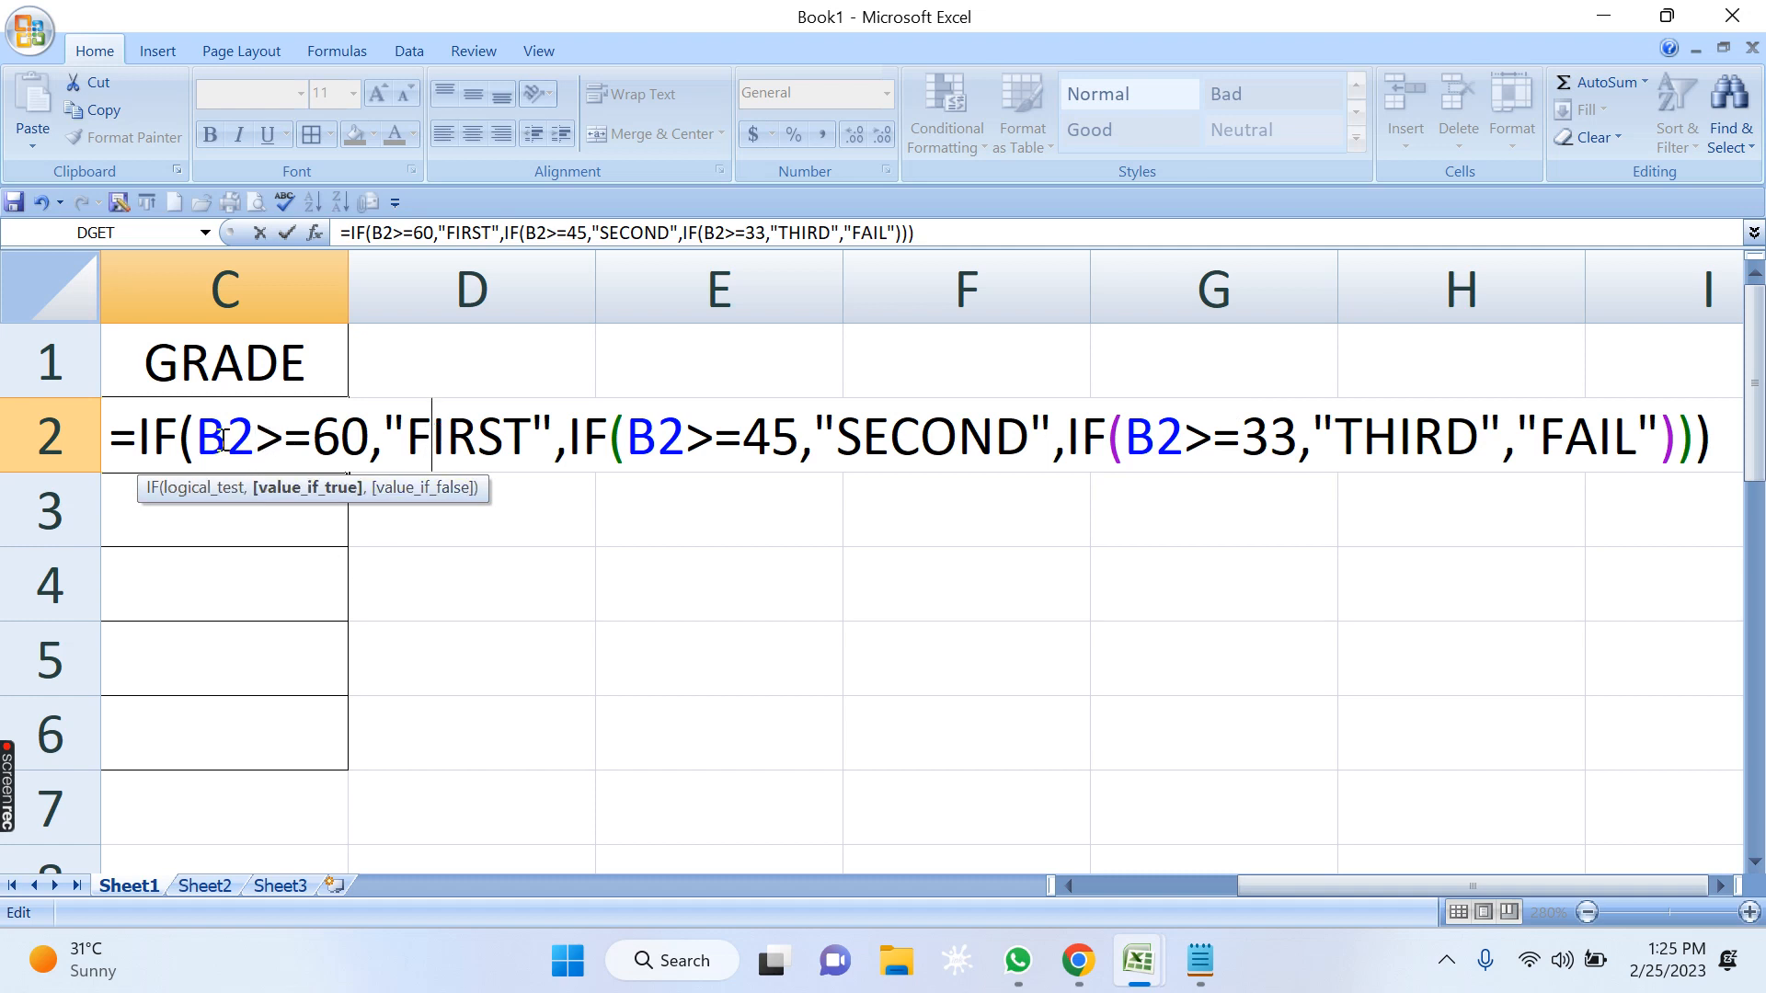
left_click_drag(197, 439, 1475, 457)
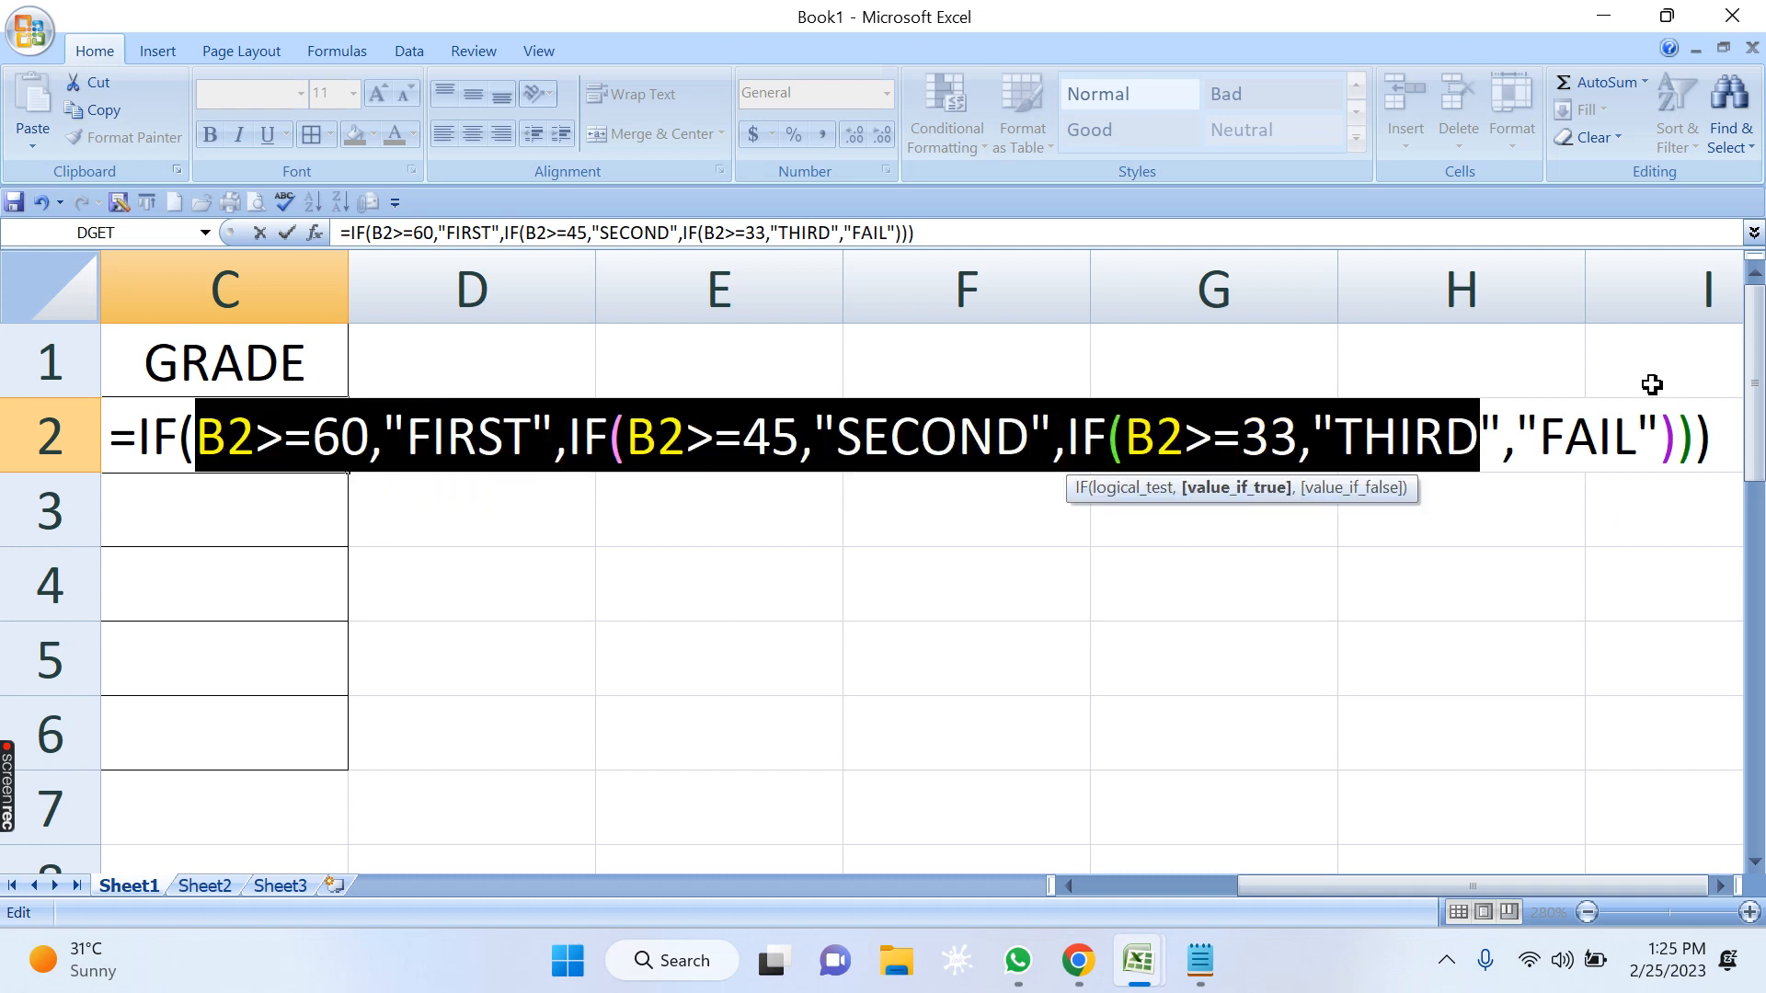
left_click(1643, 449)
key("Return")
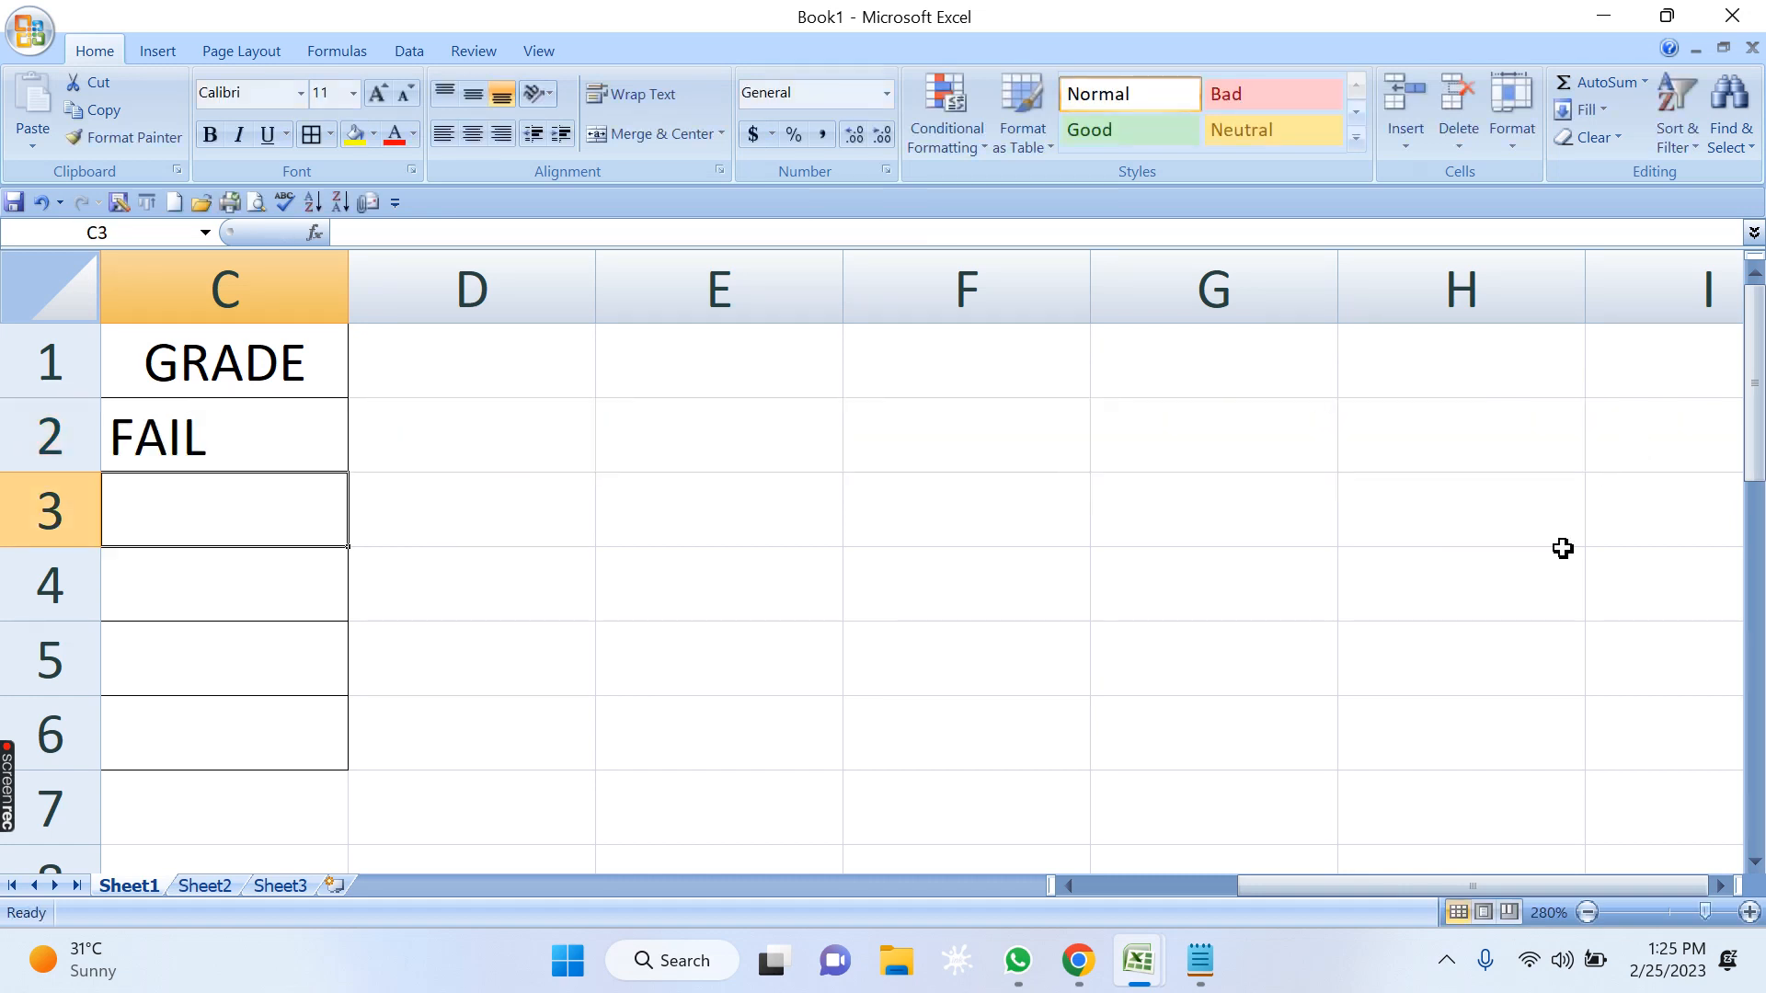
Copy the C2 grade formula down through C6 for the remaining students.
left_click_drag(1446, 888, 1161, 851)
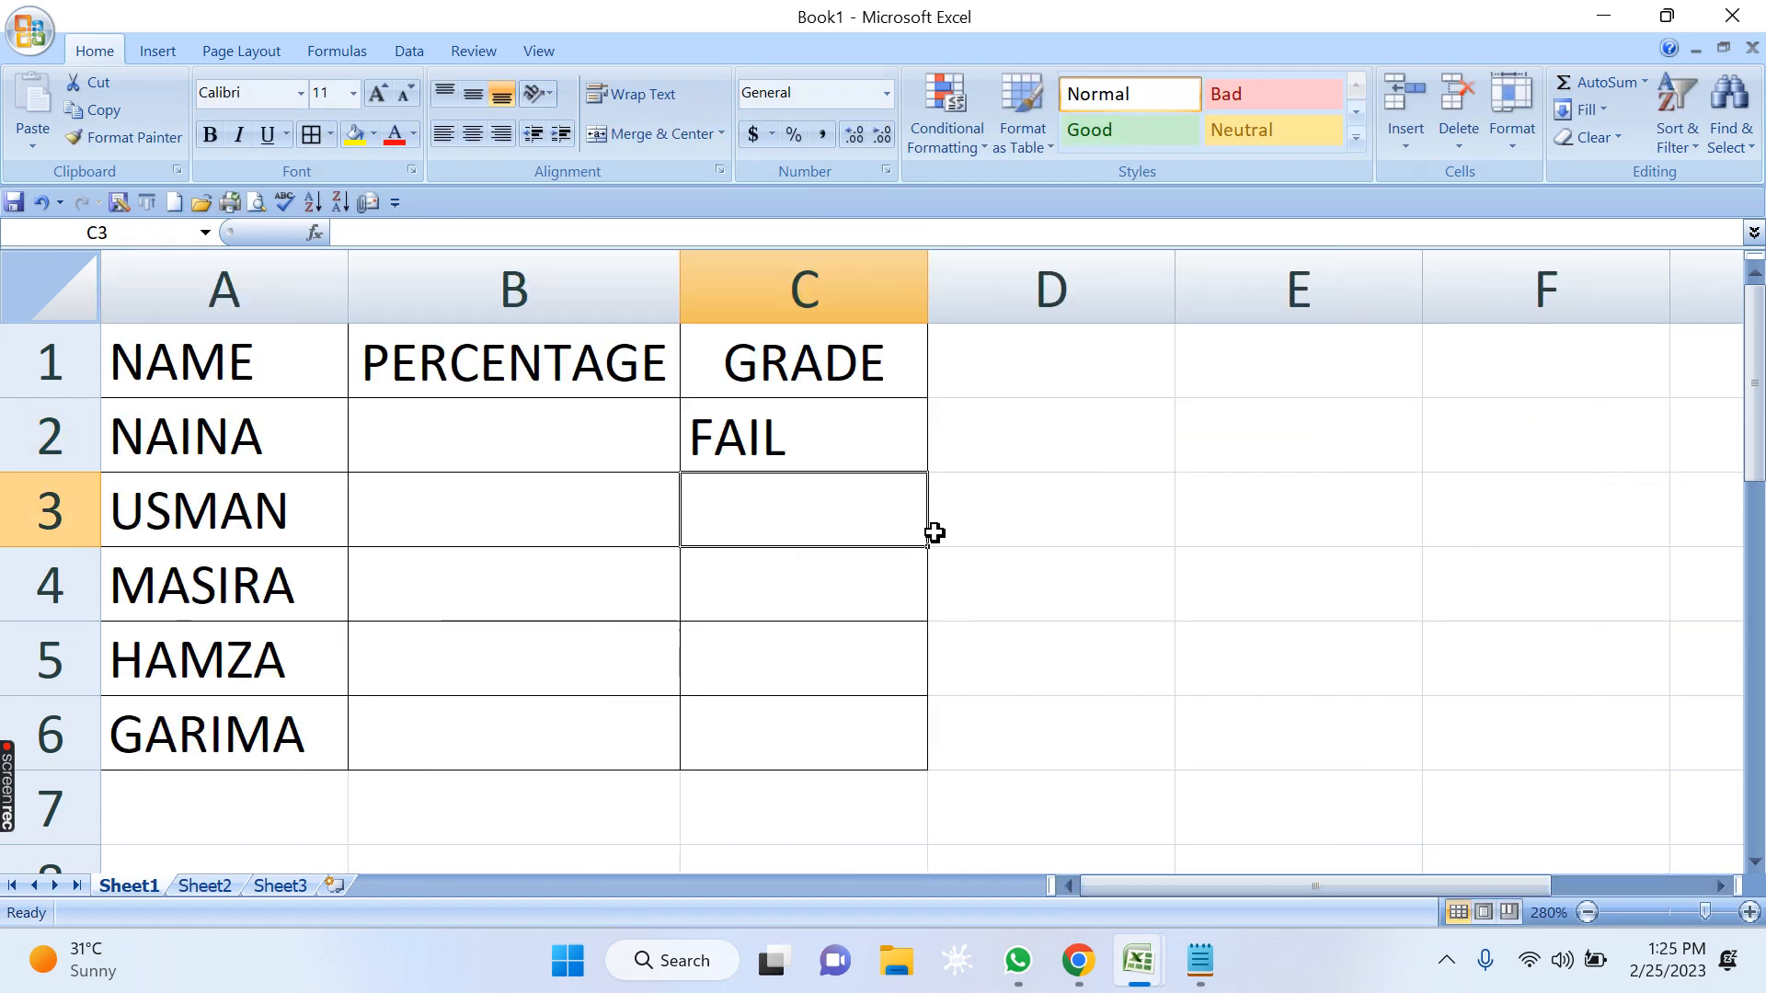
left_click(809, 449)
left_click(644, 428)
left_click(864, 441)
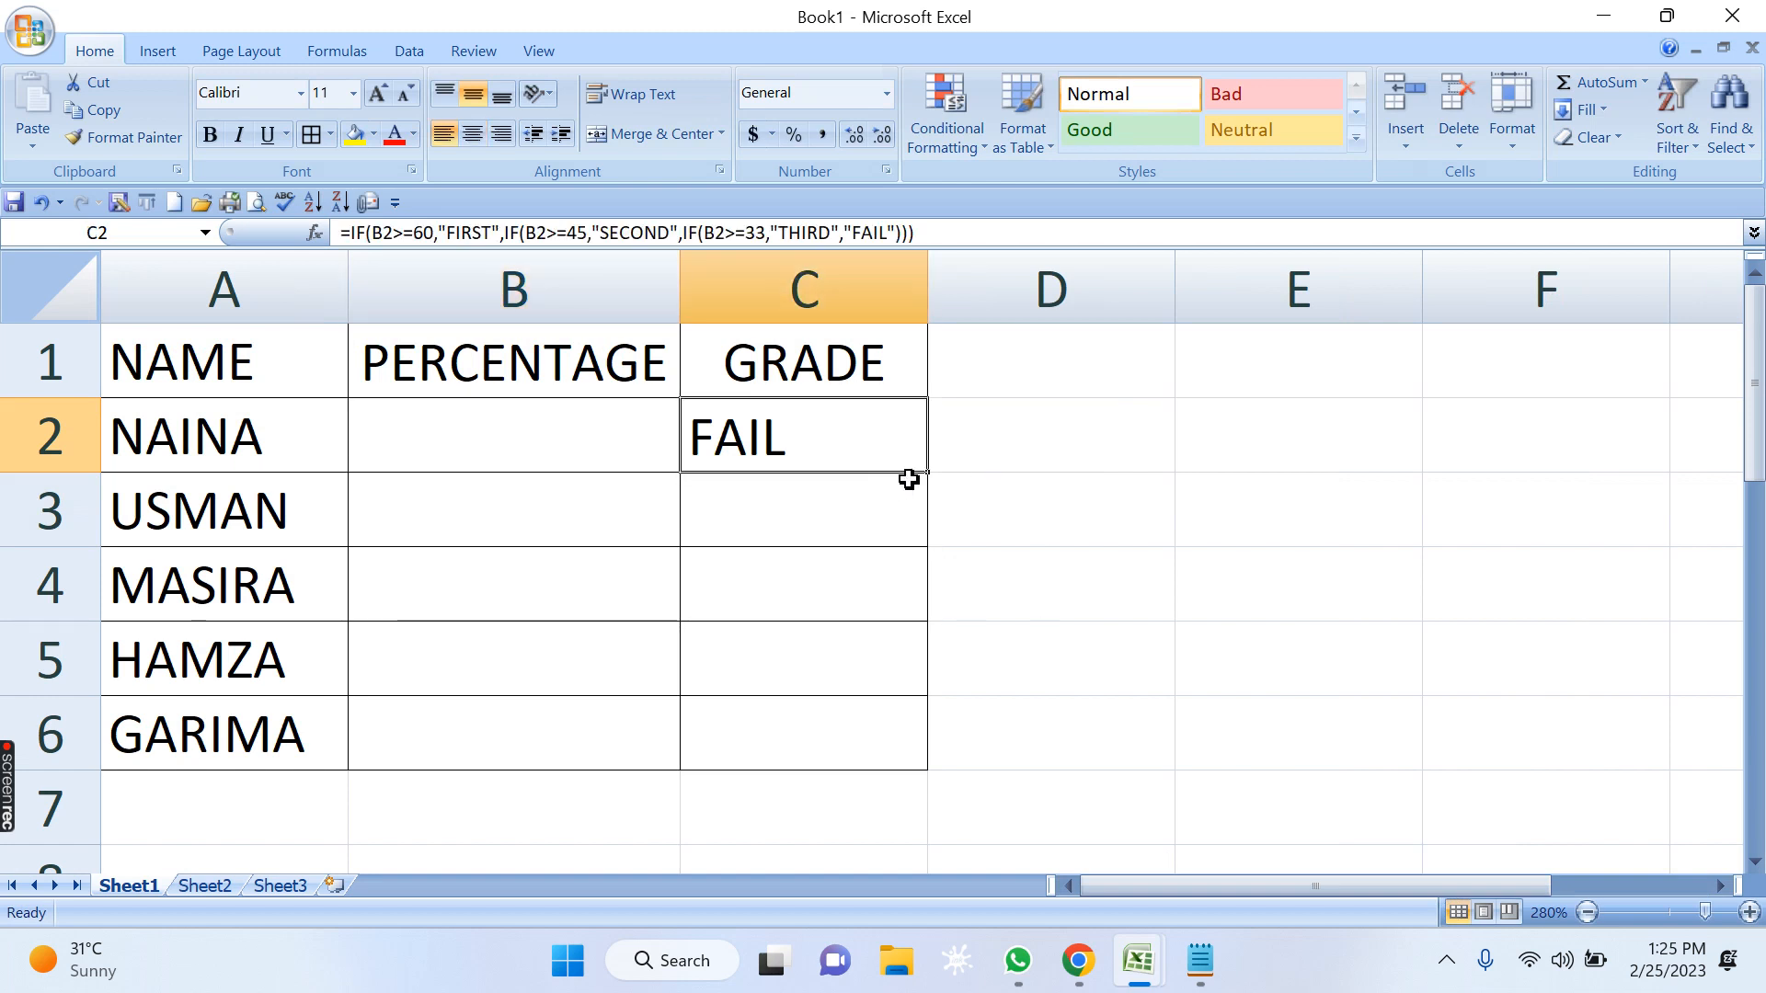
left_click_drag(927, 476, 938, 765)
left_click(1141, 581)
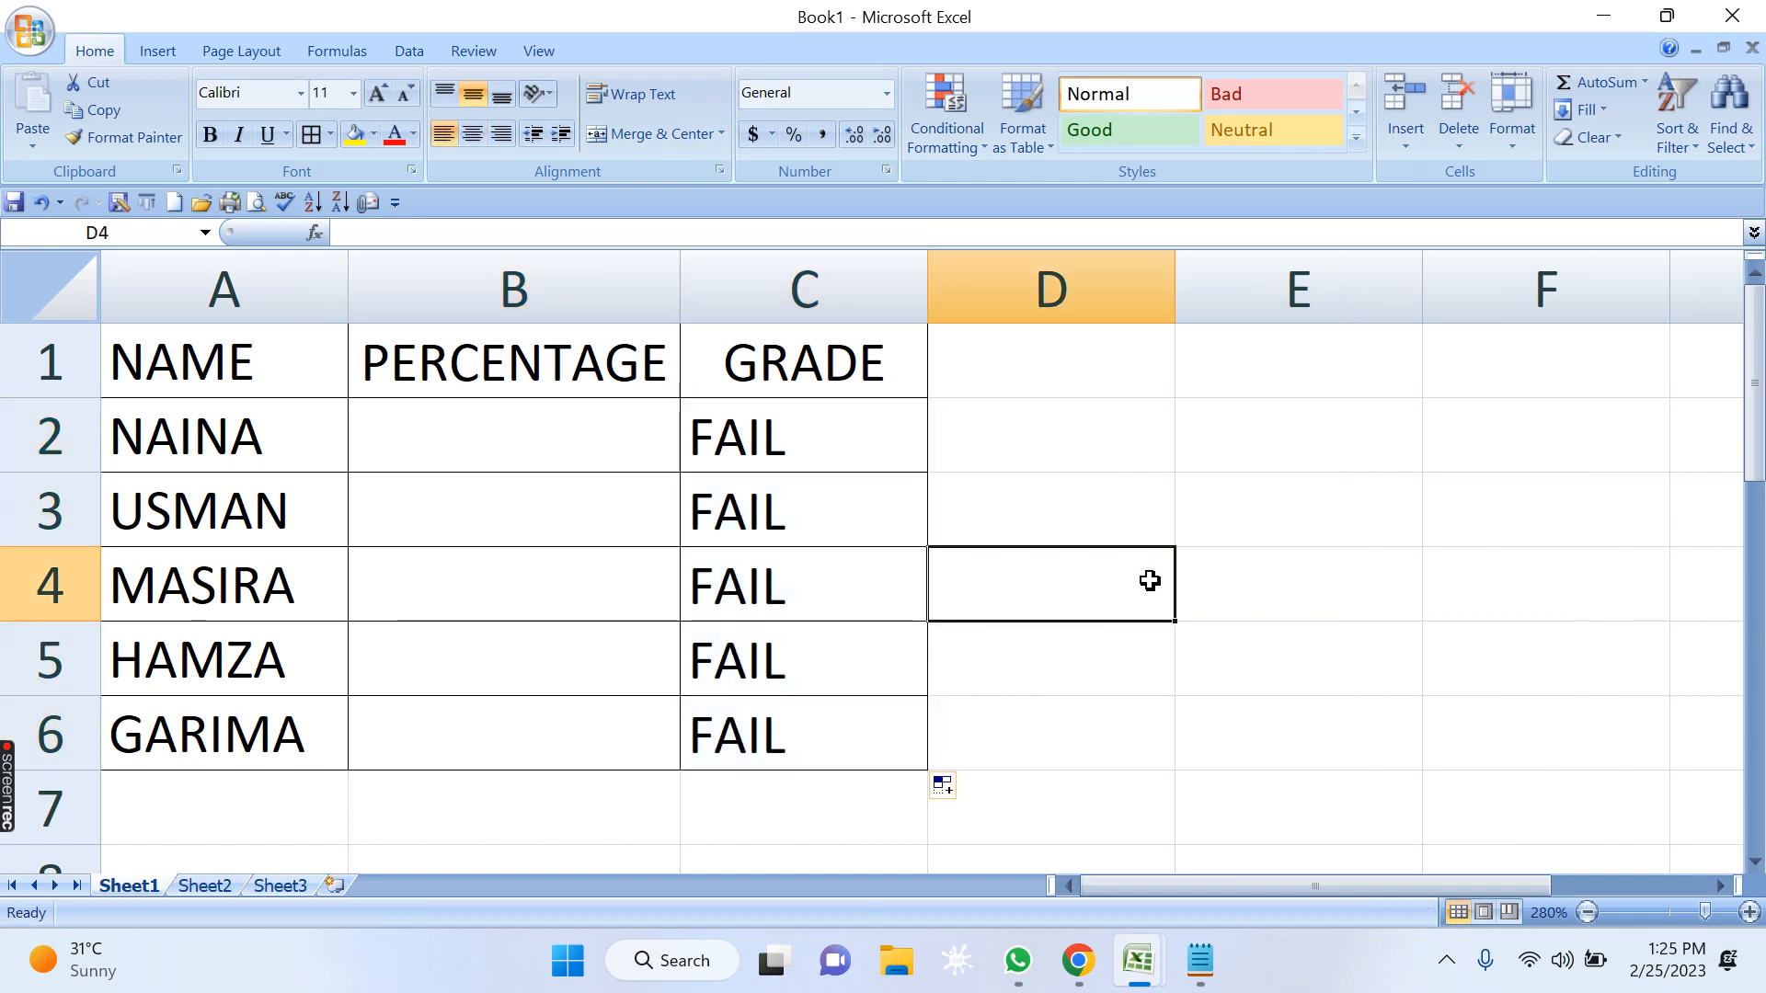
Check the empty percentage cells B2 to B6 against the grades beside them.
left_click(764, 451)
left_click(555, 428)
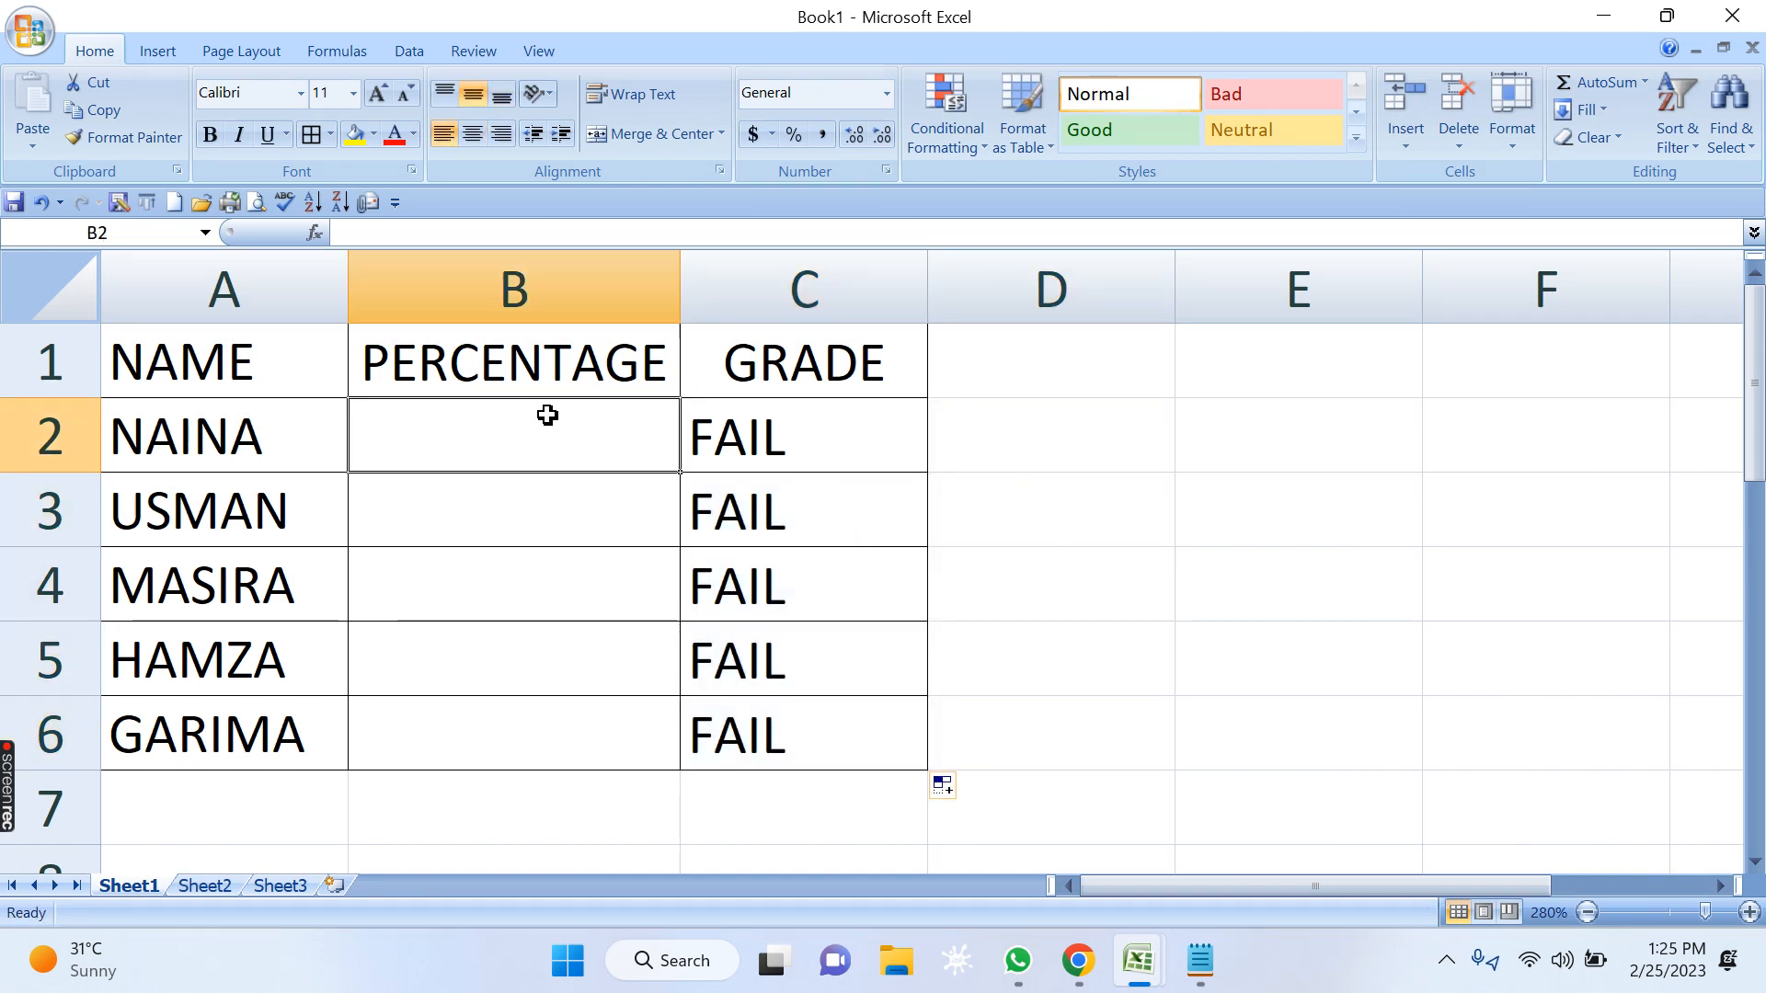
left_click(533, 499)
left_click(530, 576)
left_click(532, 667)
left_click(657, 725)
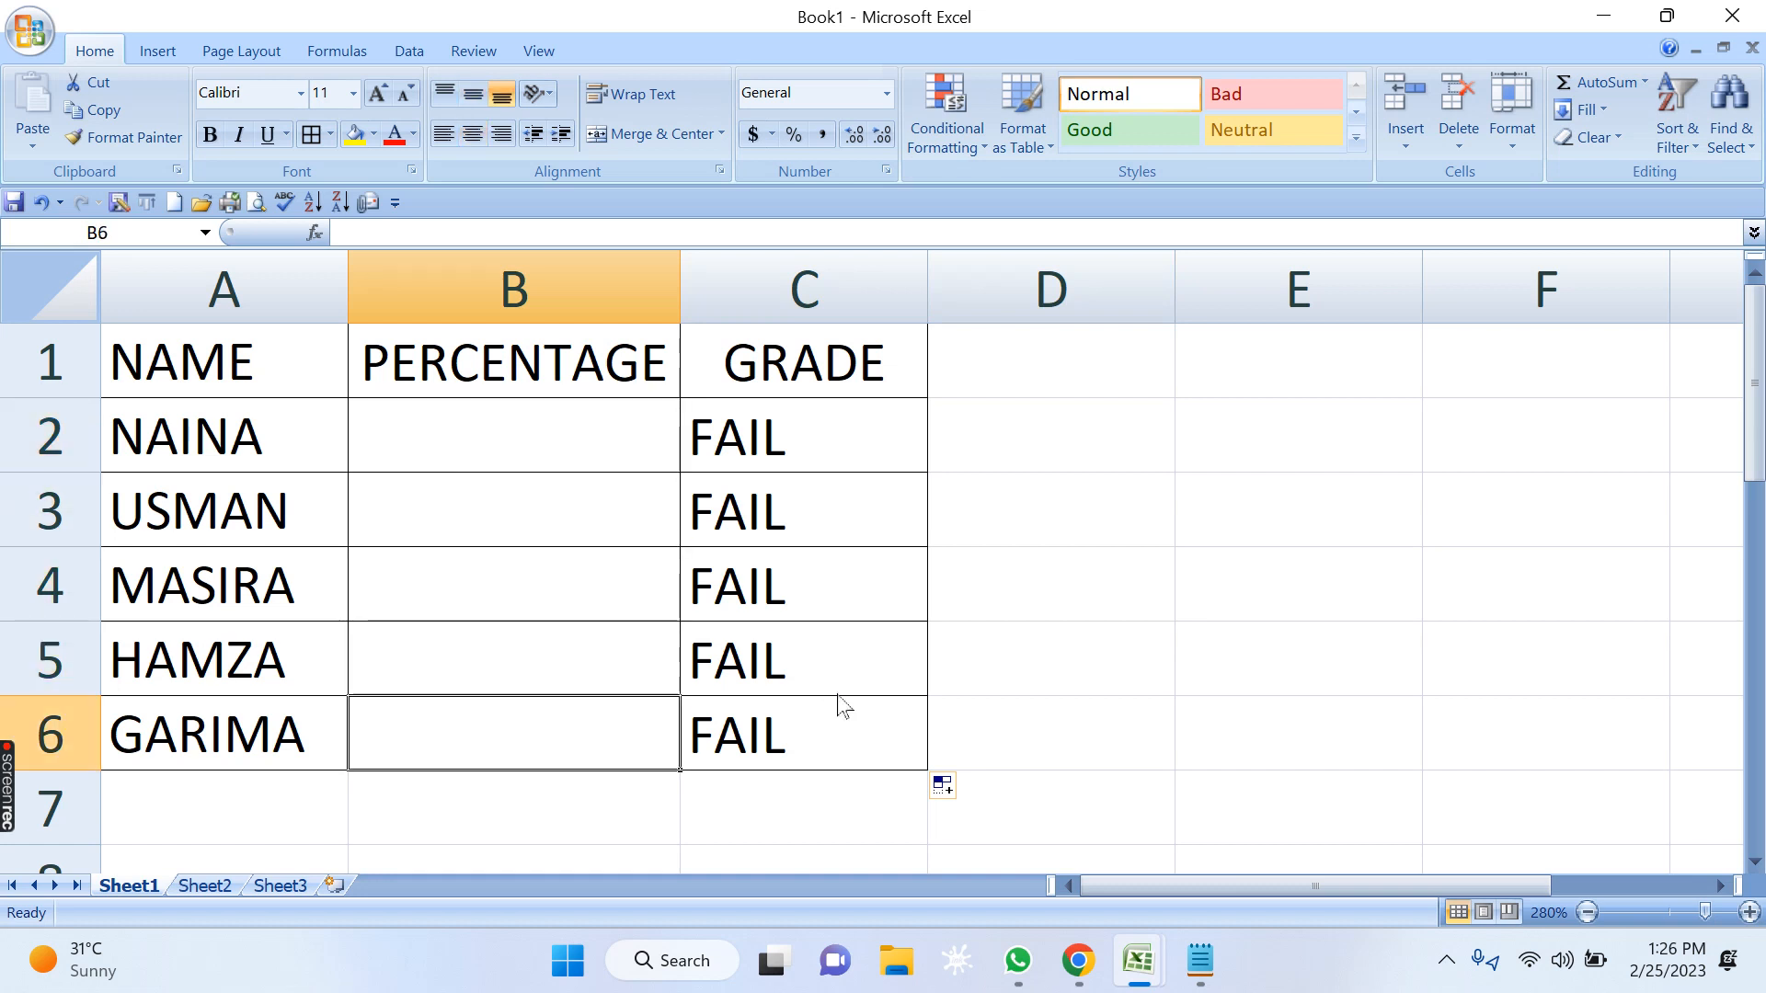
Examine how each B2 condition in the C2 formula (>=60, >=45, >=33) is evaluated when the percentage is blank.
left_click(813, 438)
double_click(819, 431)
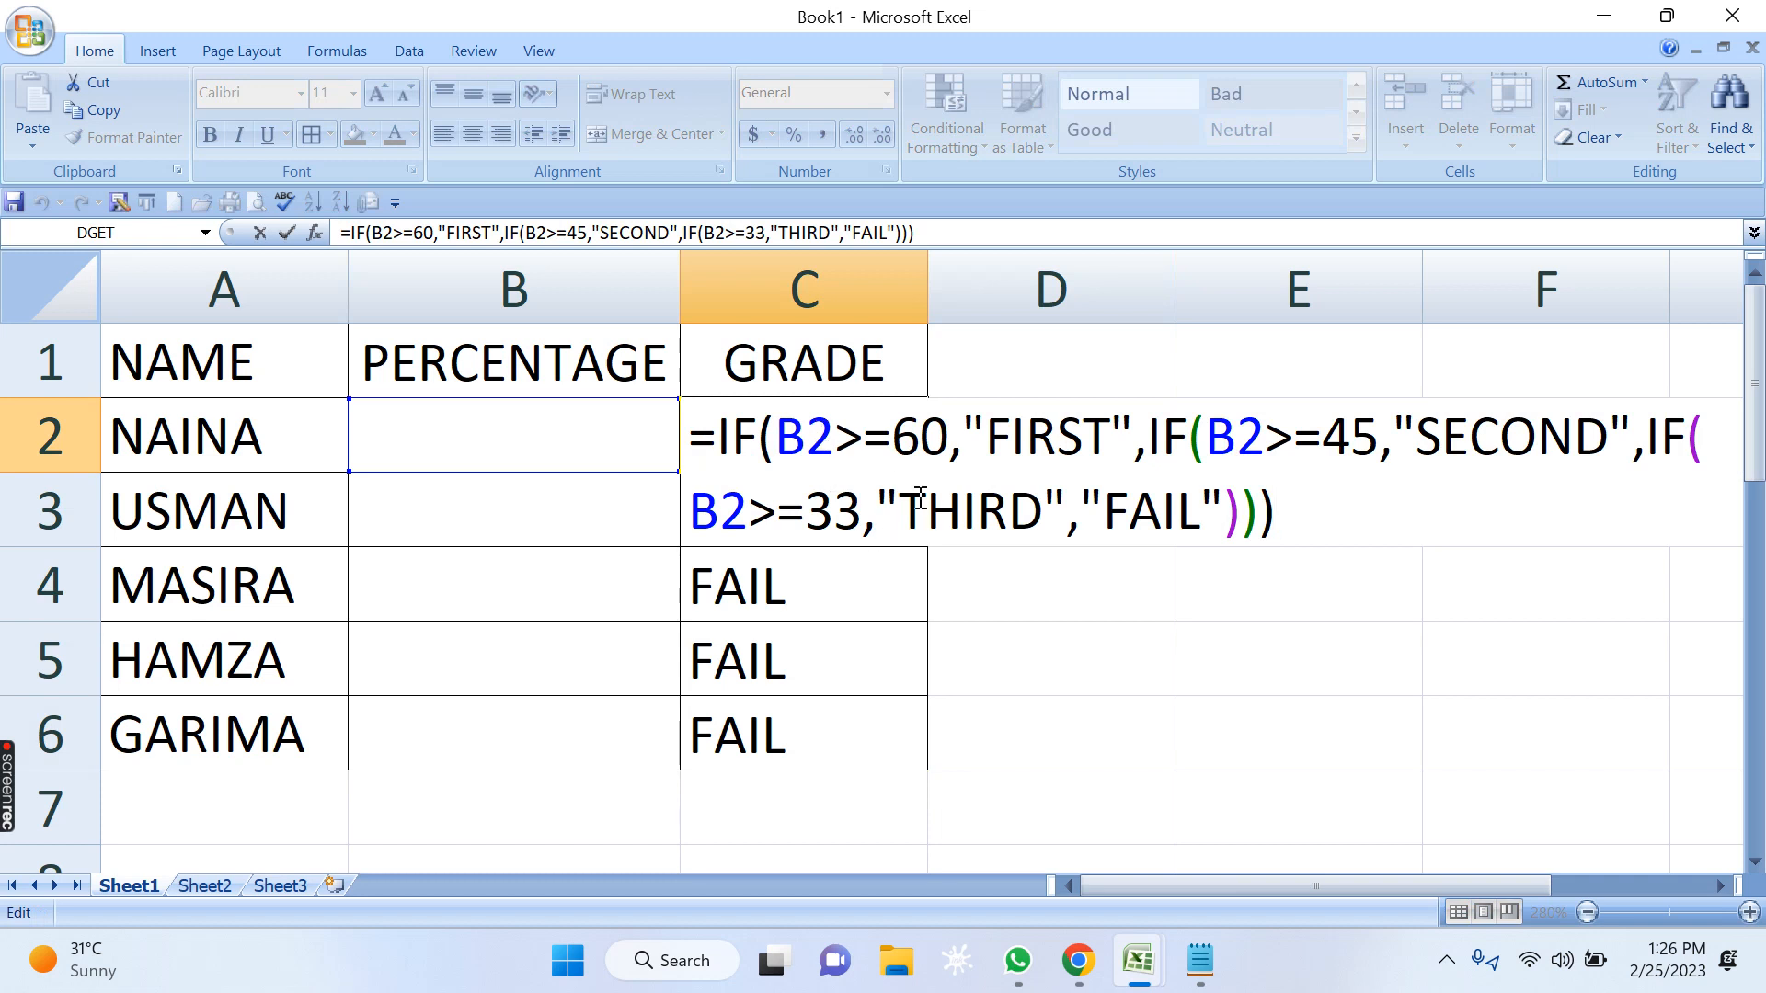
left_click_drag(835, 438, 788, 439)
left_click(854, 452)
left_click_drag(920, 451, 863, 438)
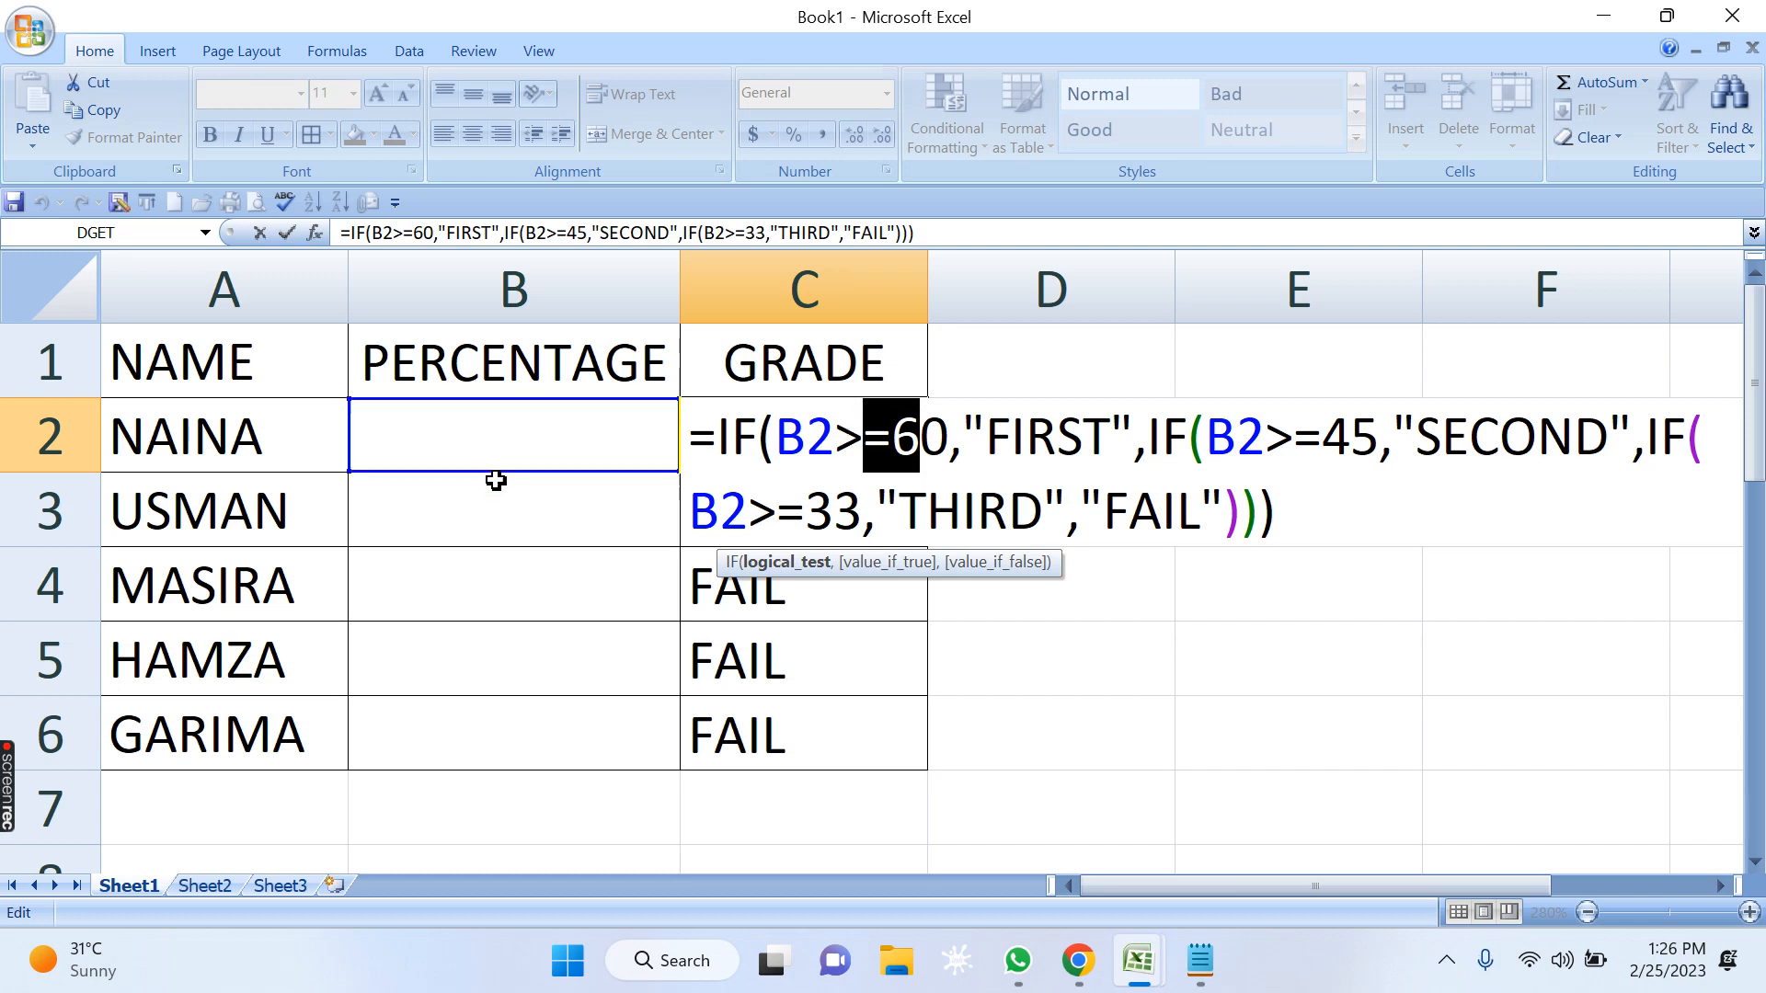
left_click(809, 431)
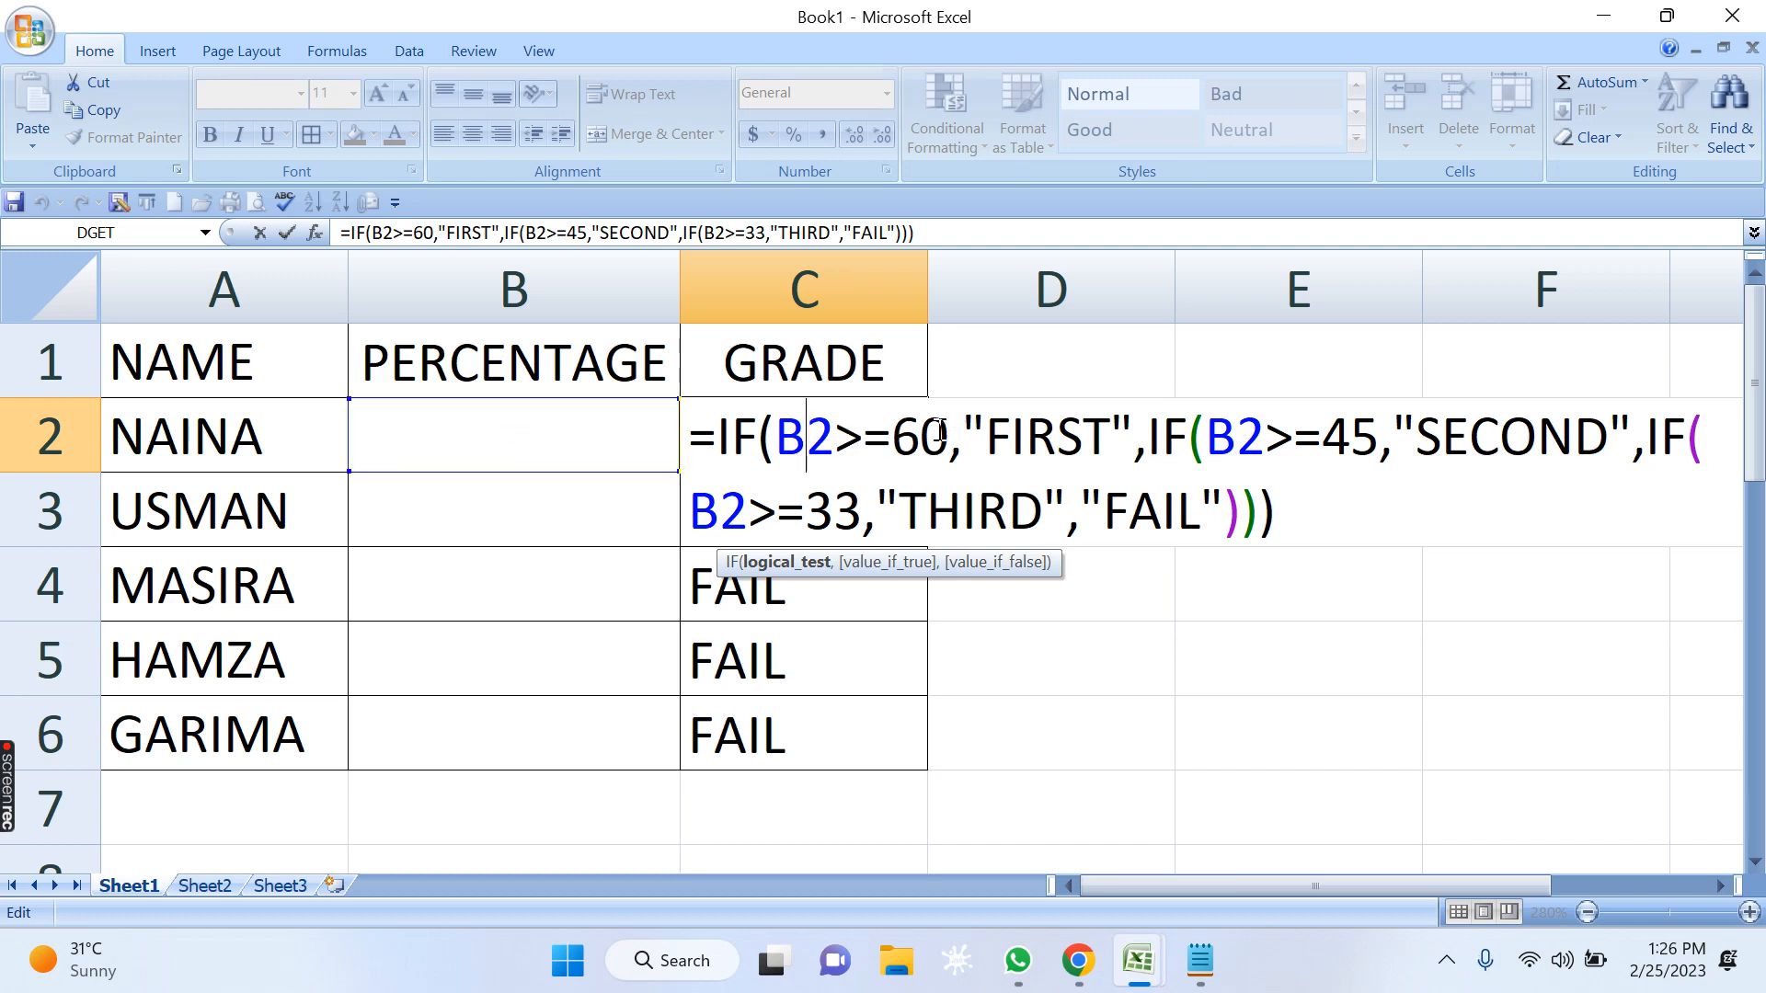
left_click(1234, 437)
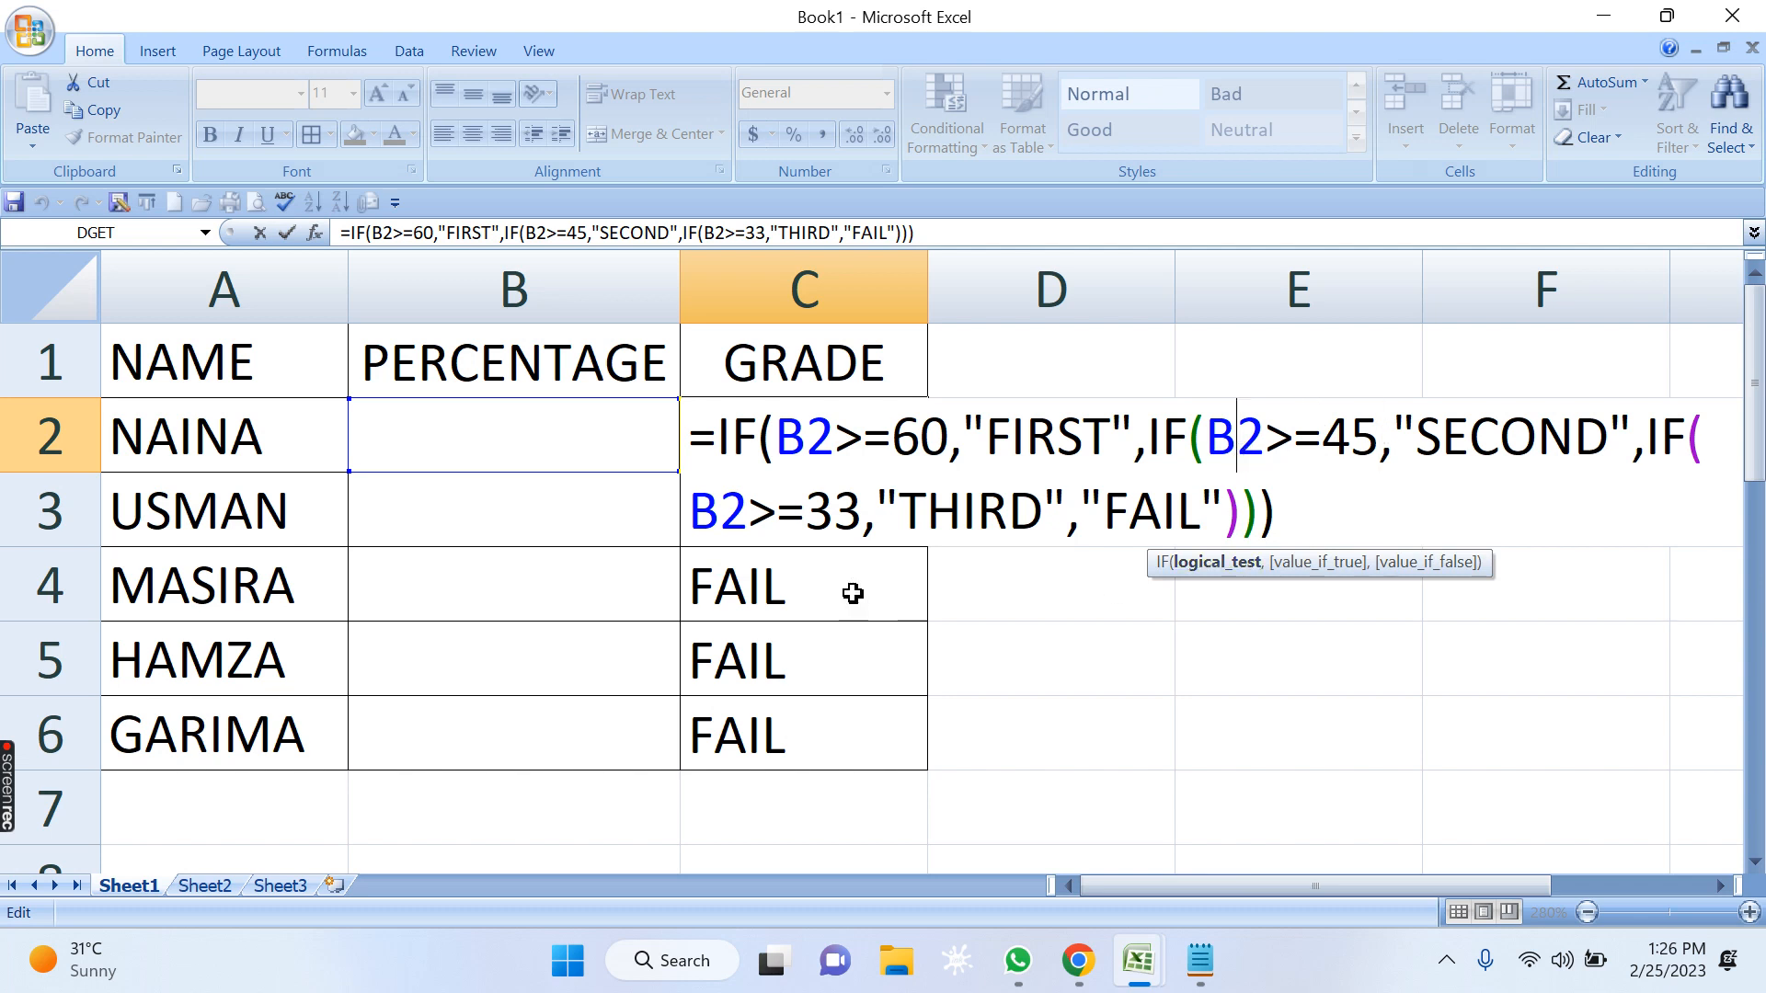
left_click(834, 511)
left_click_drag(720, 515, 737, 531)
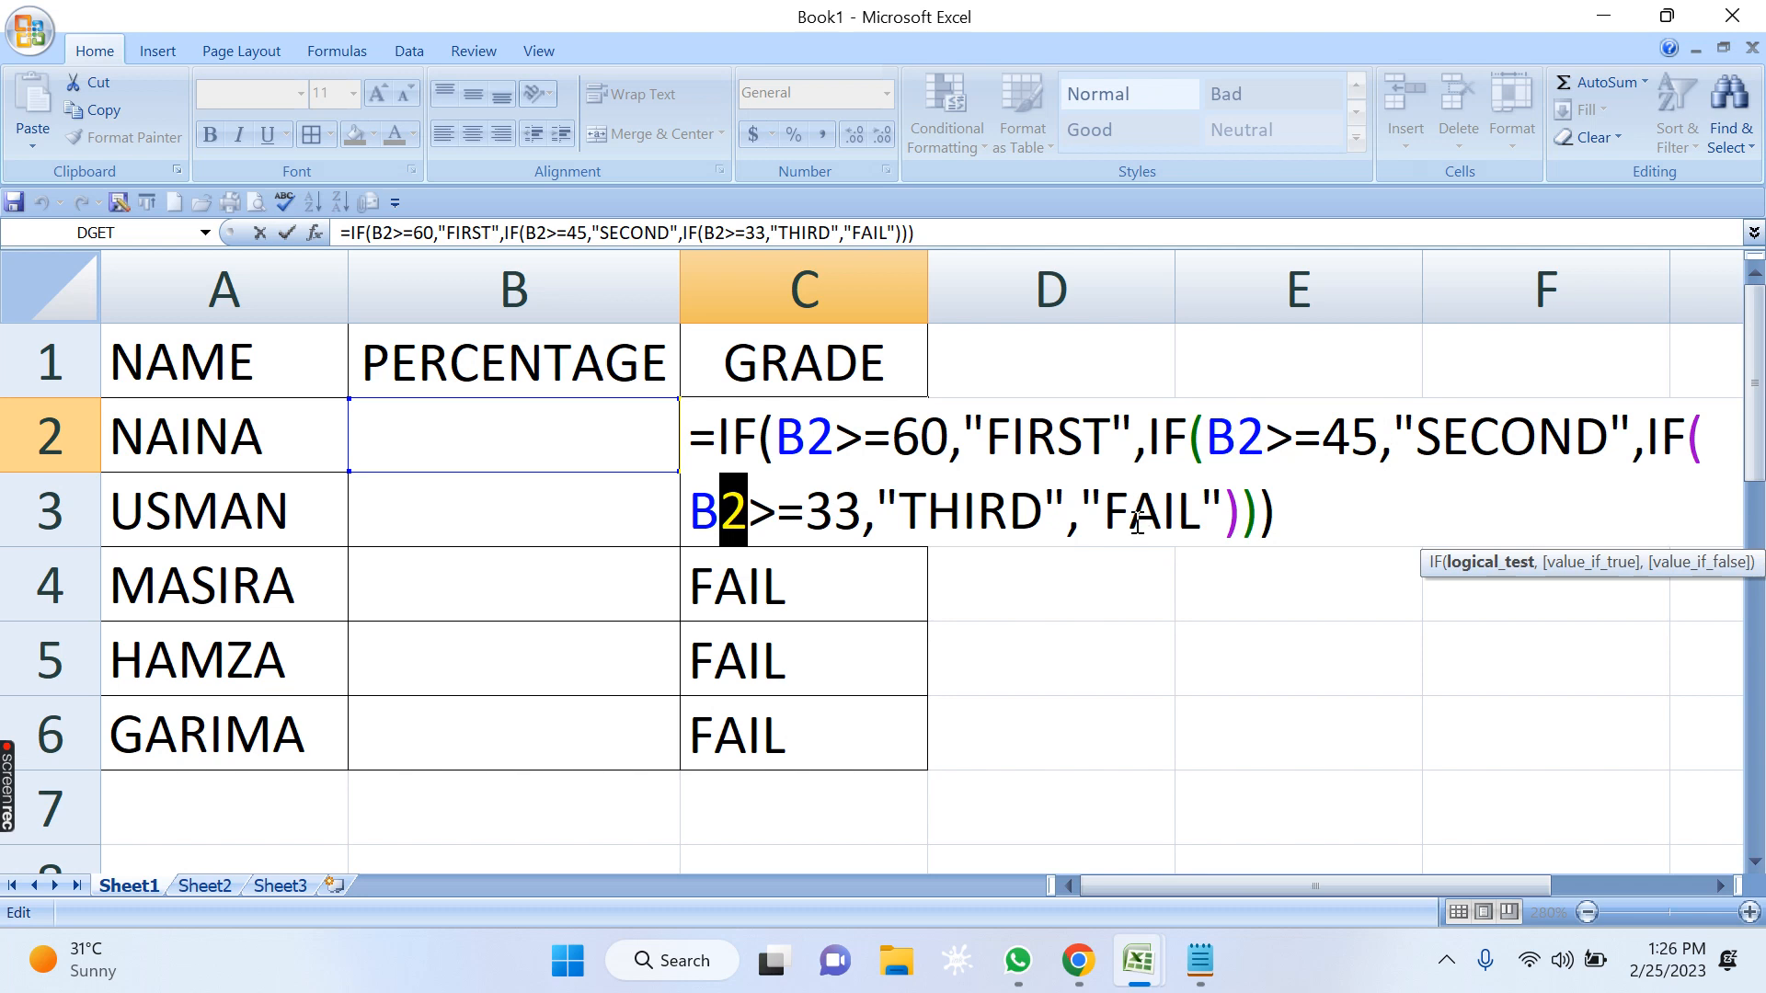
key("Return")
Enter 46 as the first student's percentage in B2.
key("Up")
key("Left")
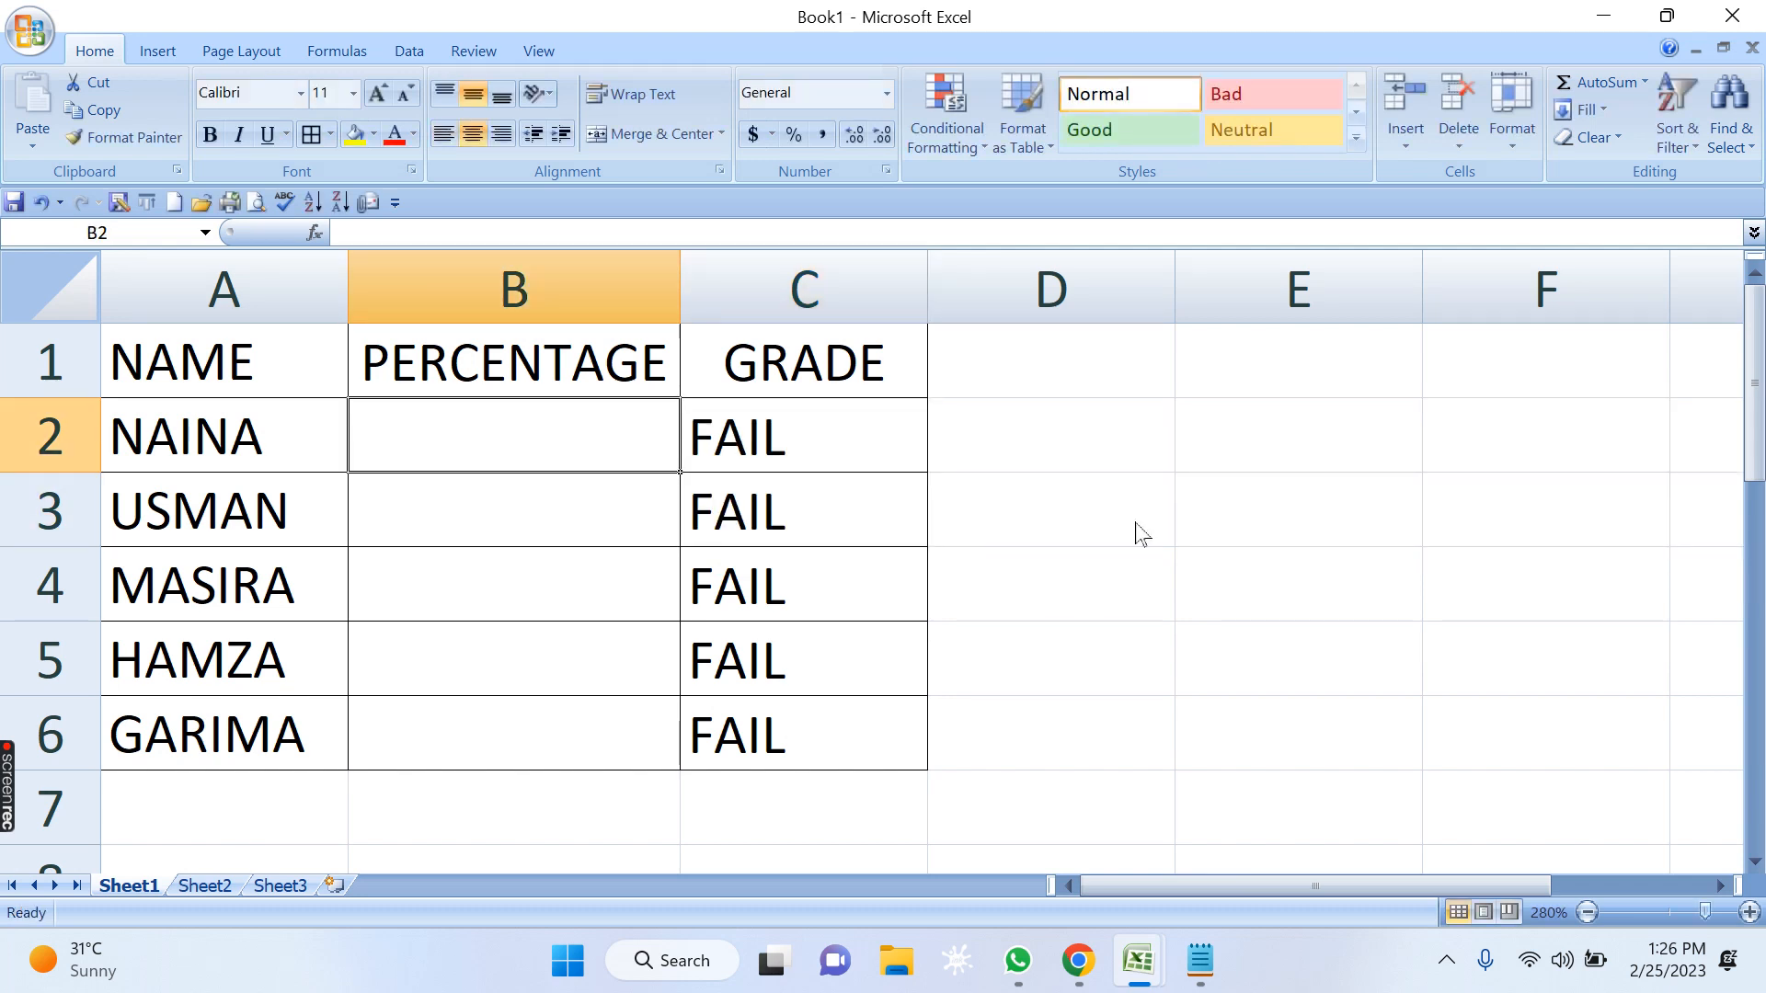
type("75")
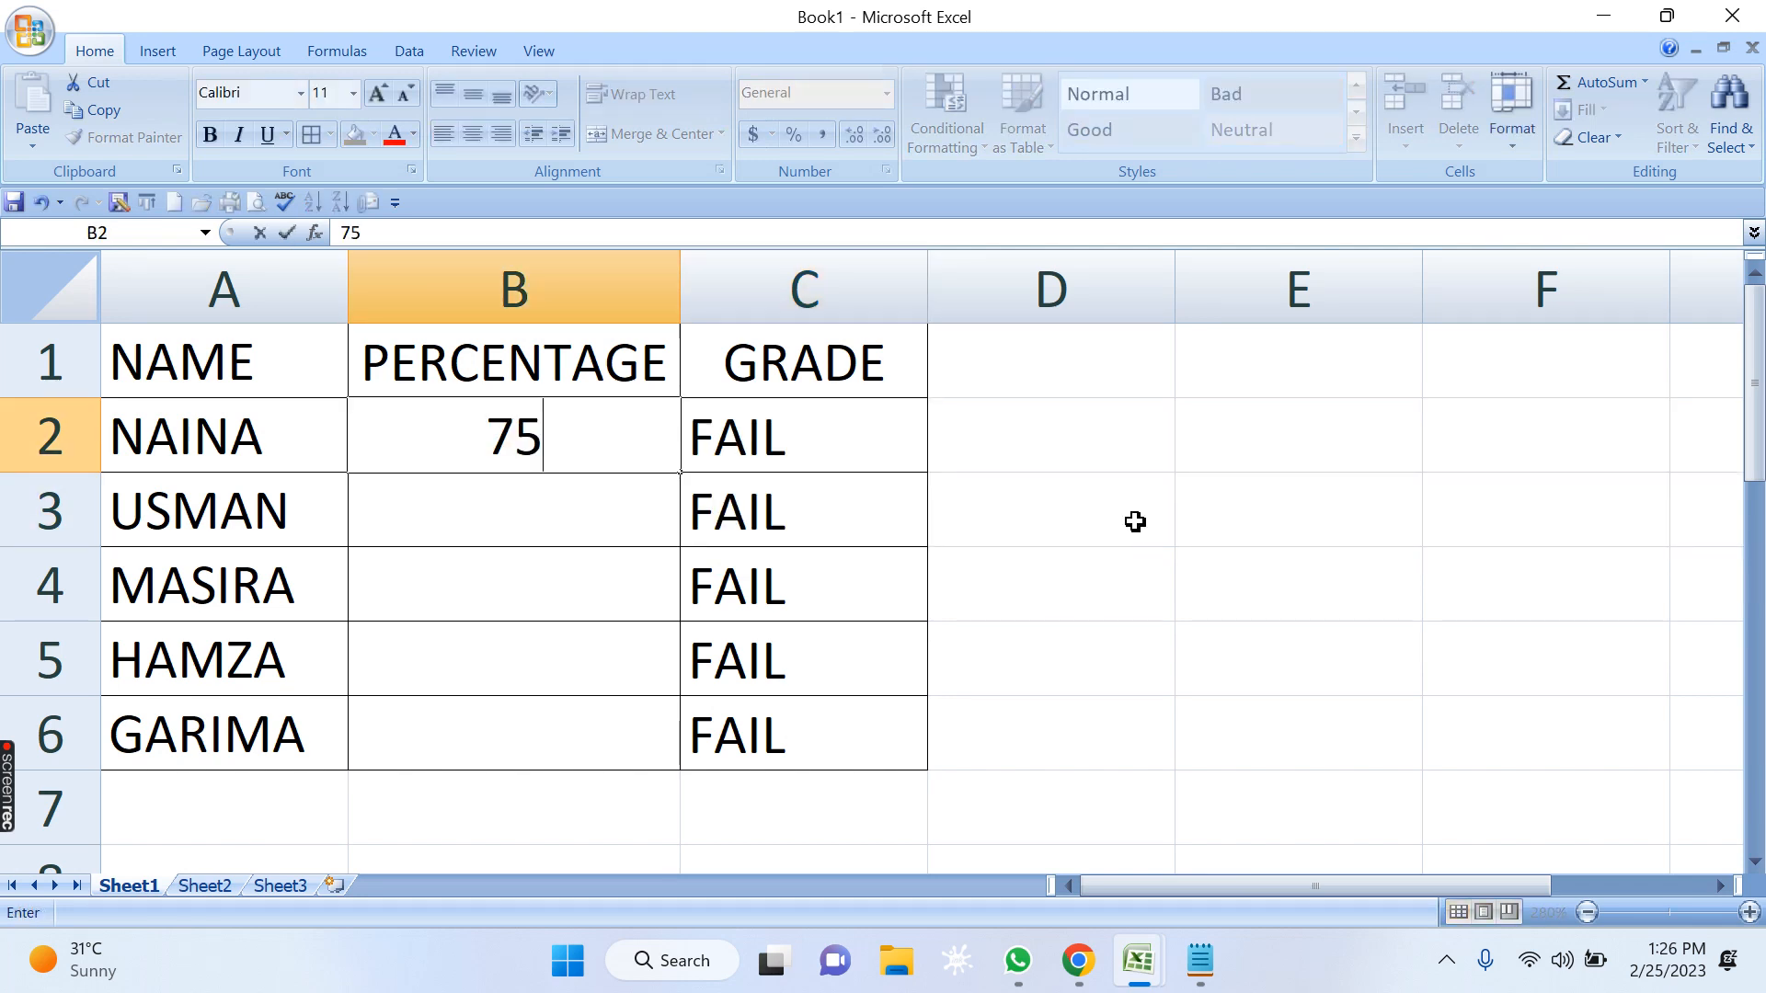
key("BackSpace")
key("BackSpace")
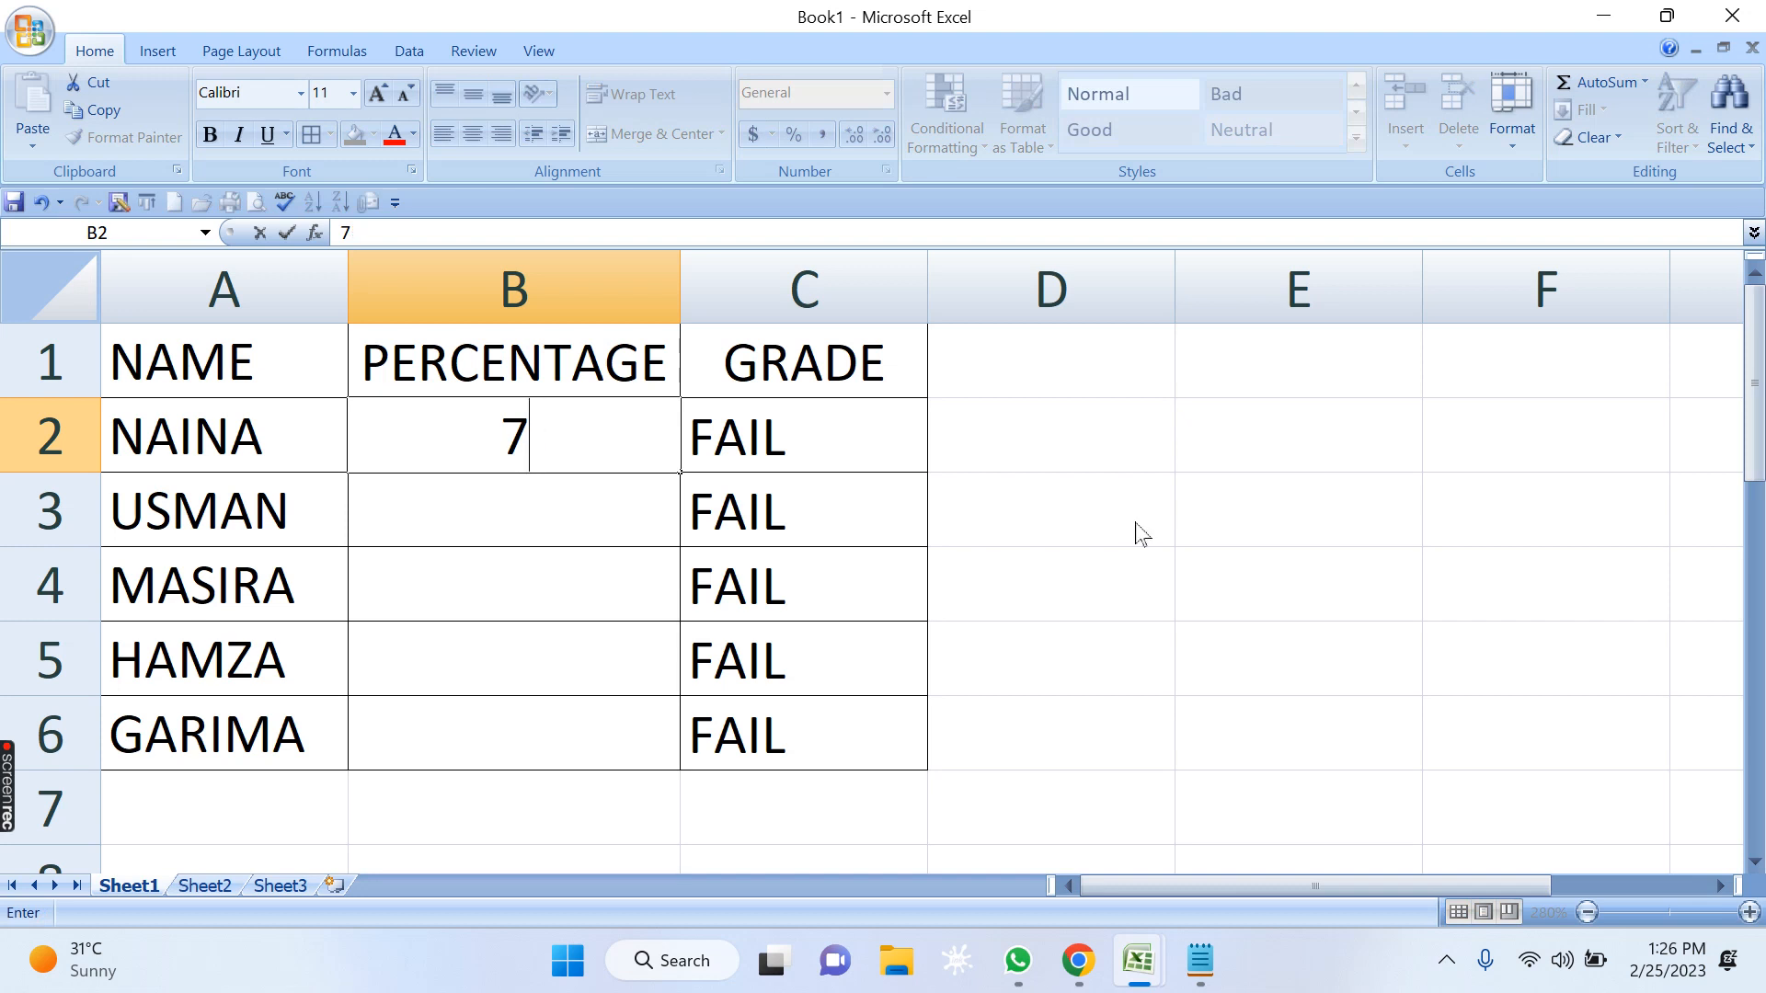
type("46")
key("Return")
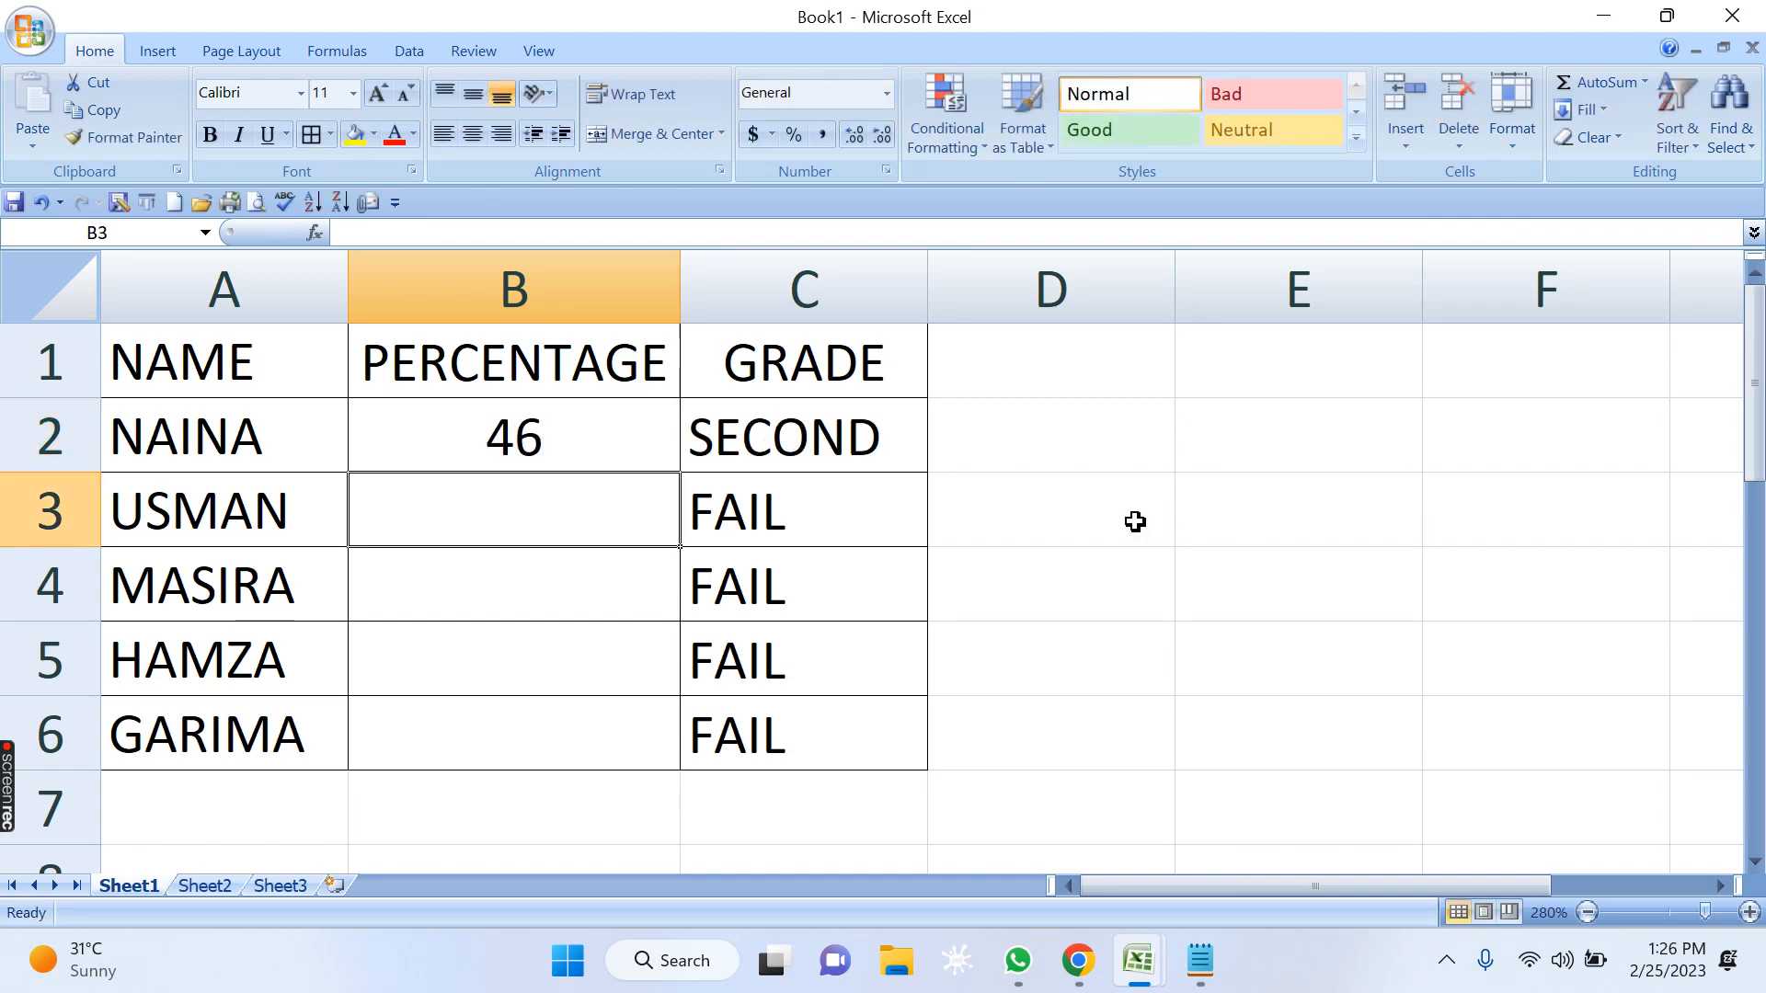
Enter the percentages 43, 64 and 31 in cells B3 to B5.
type("43")
key("Return")
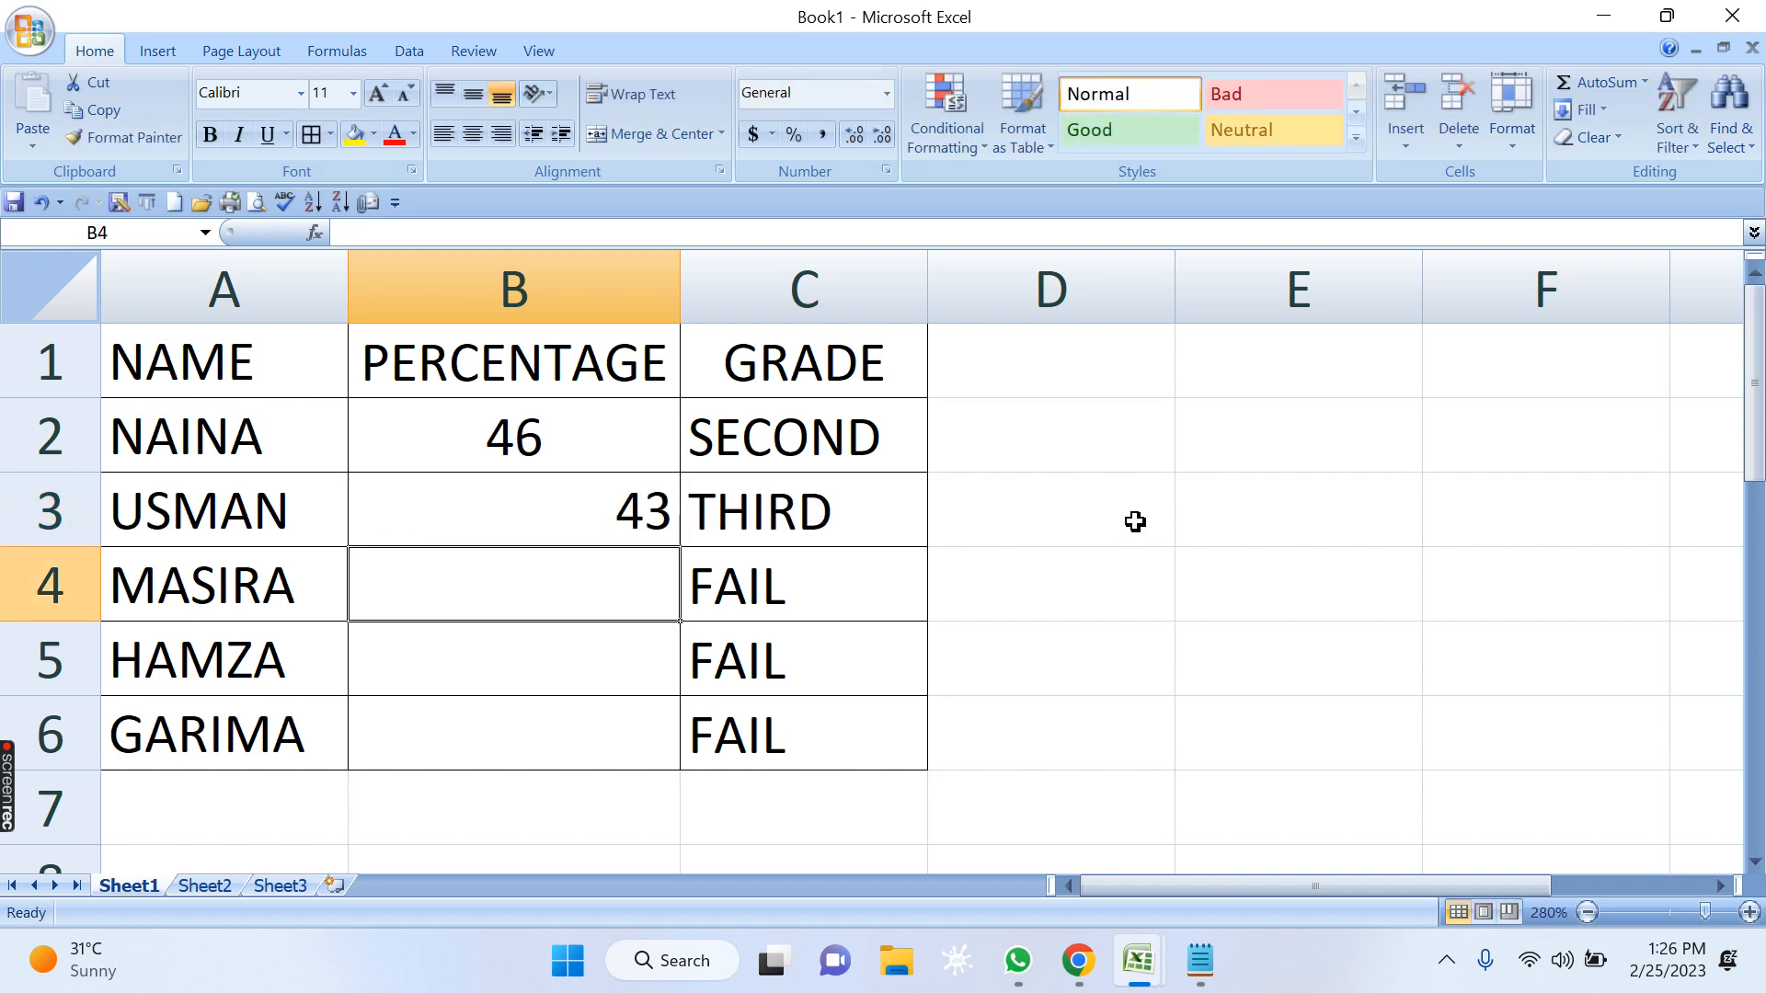
type("64")
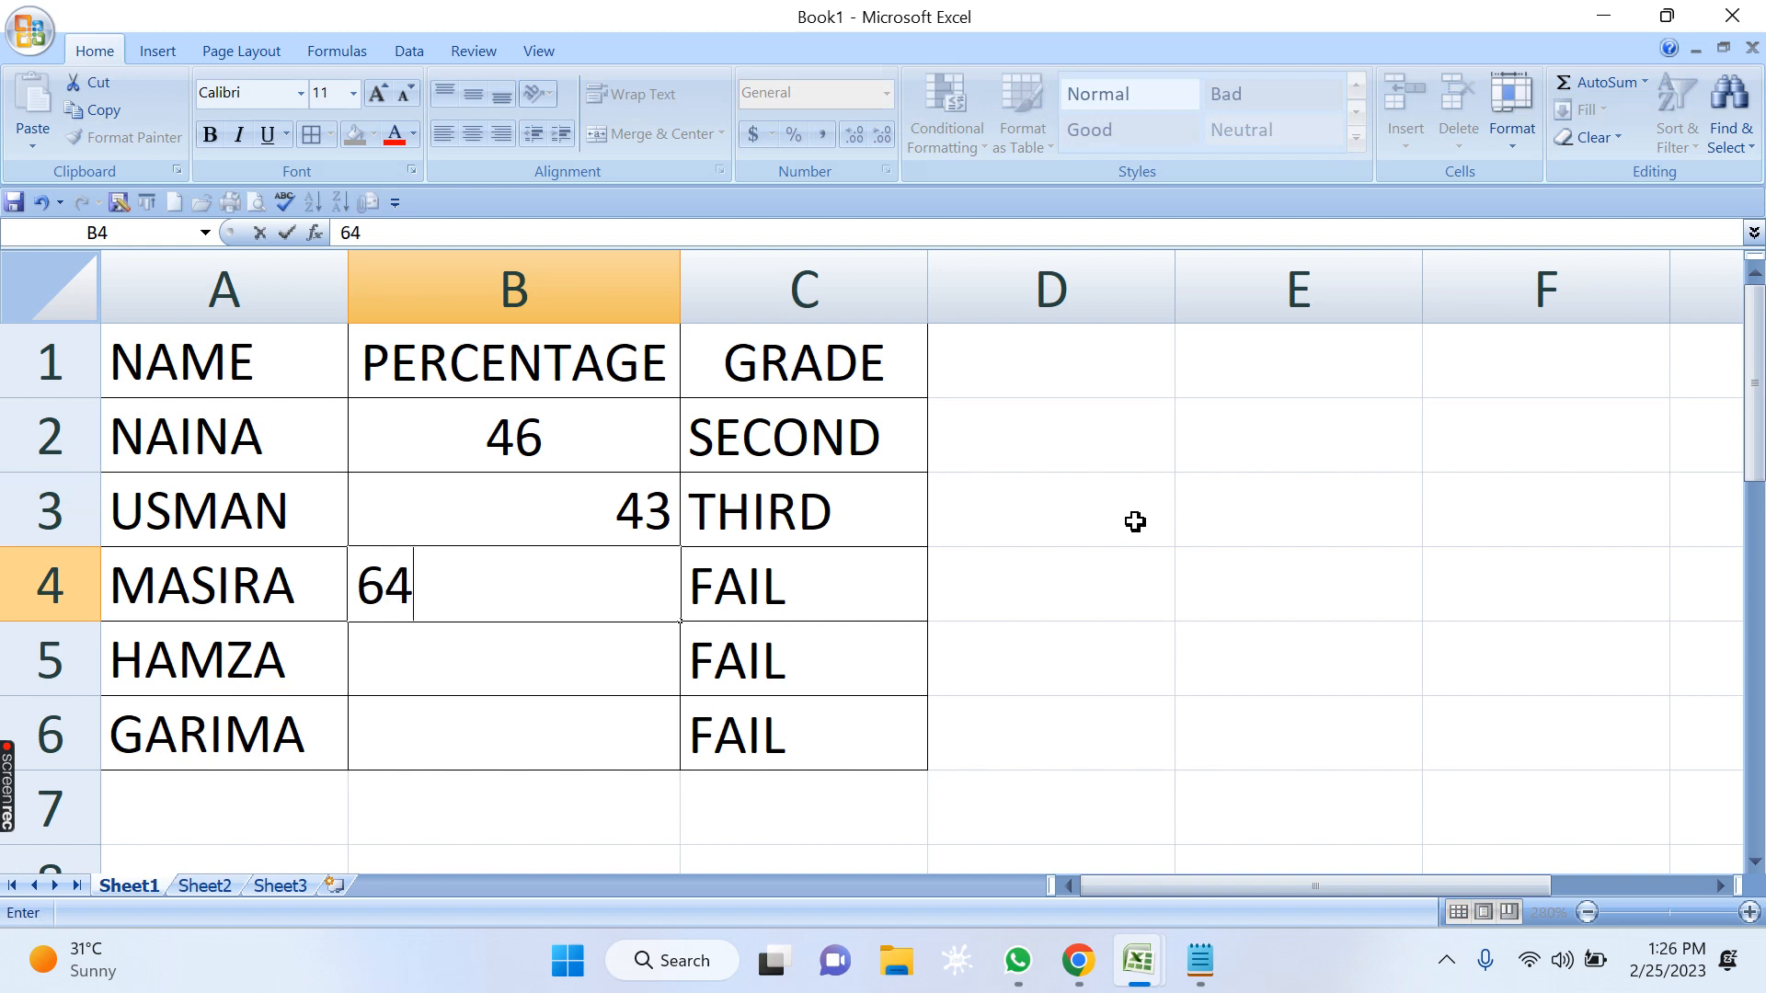
key("Return")
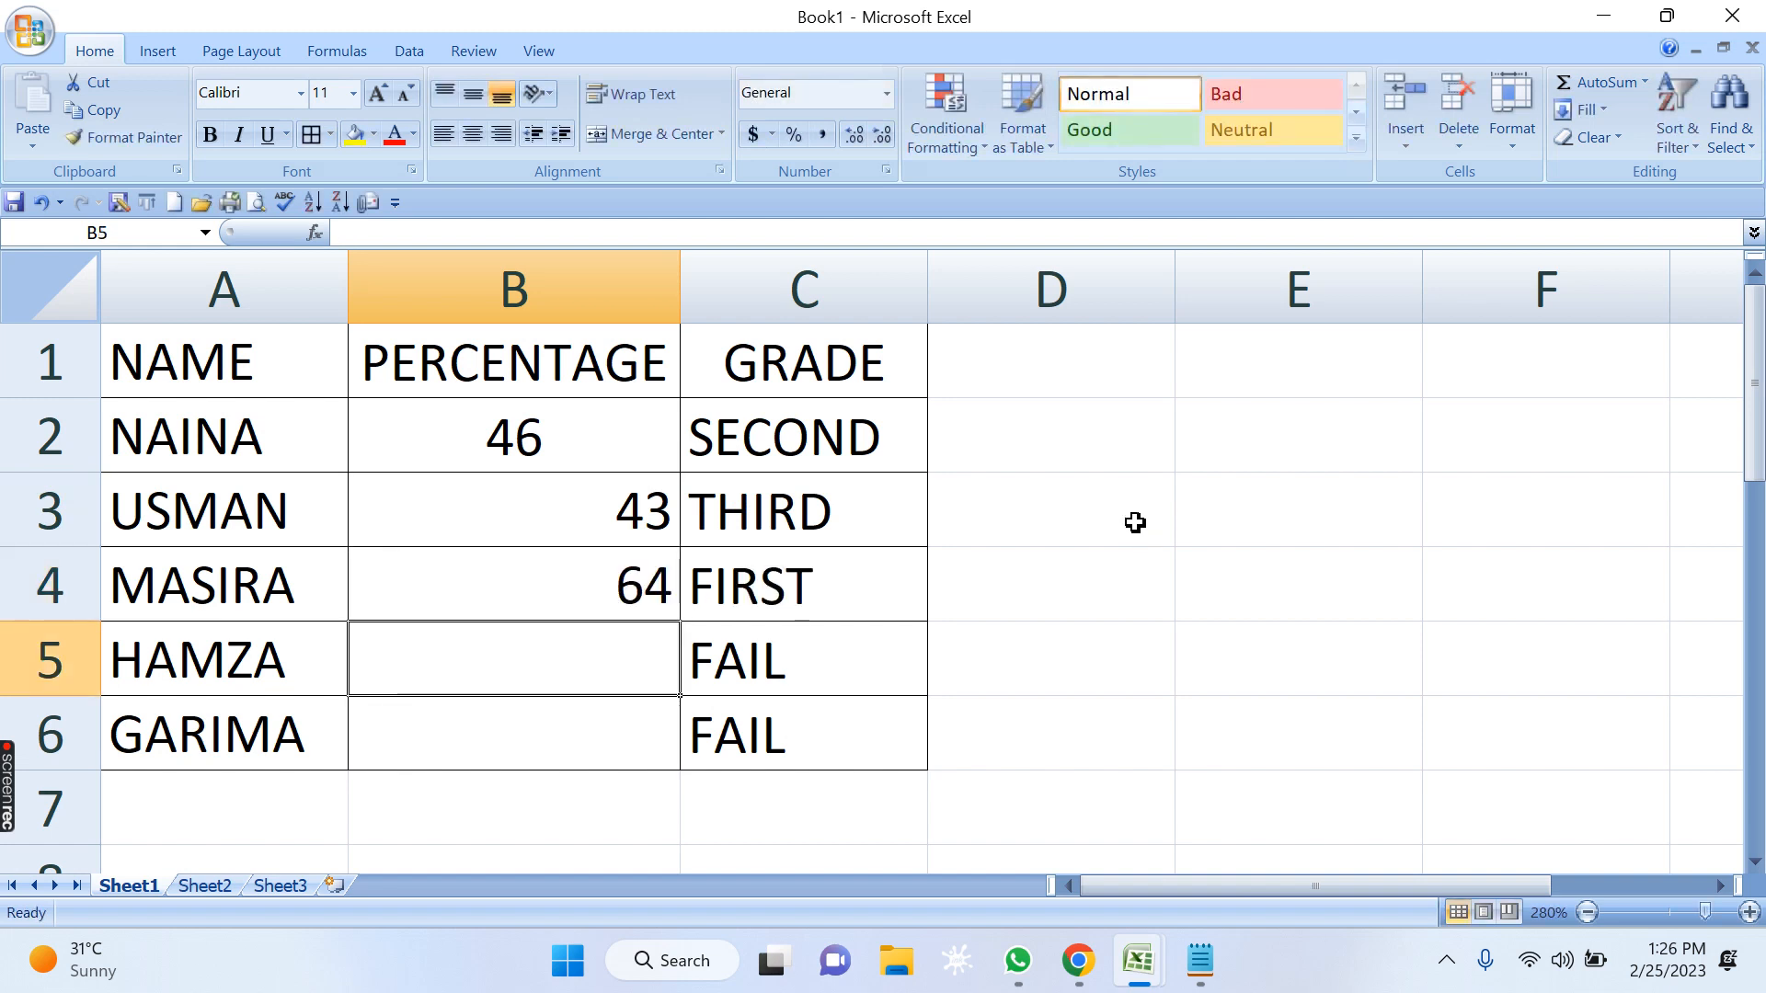
type("3")
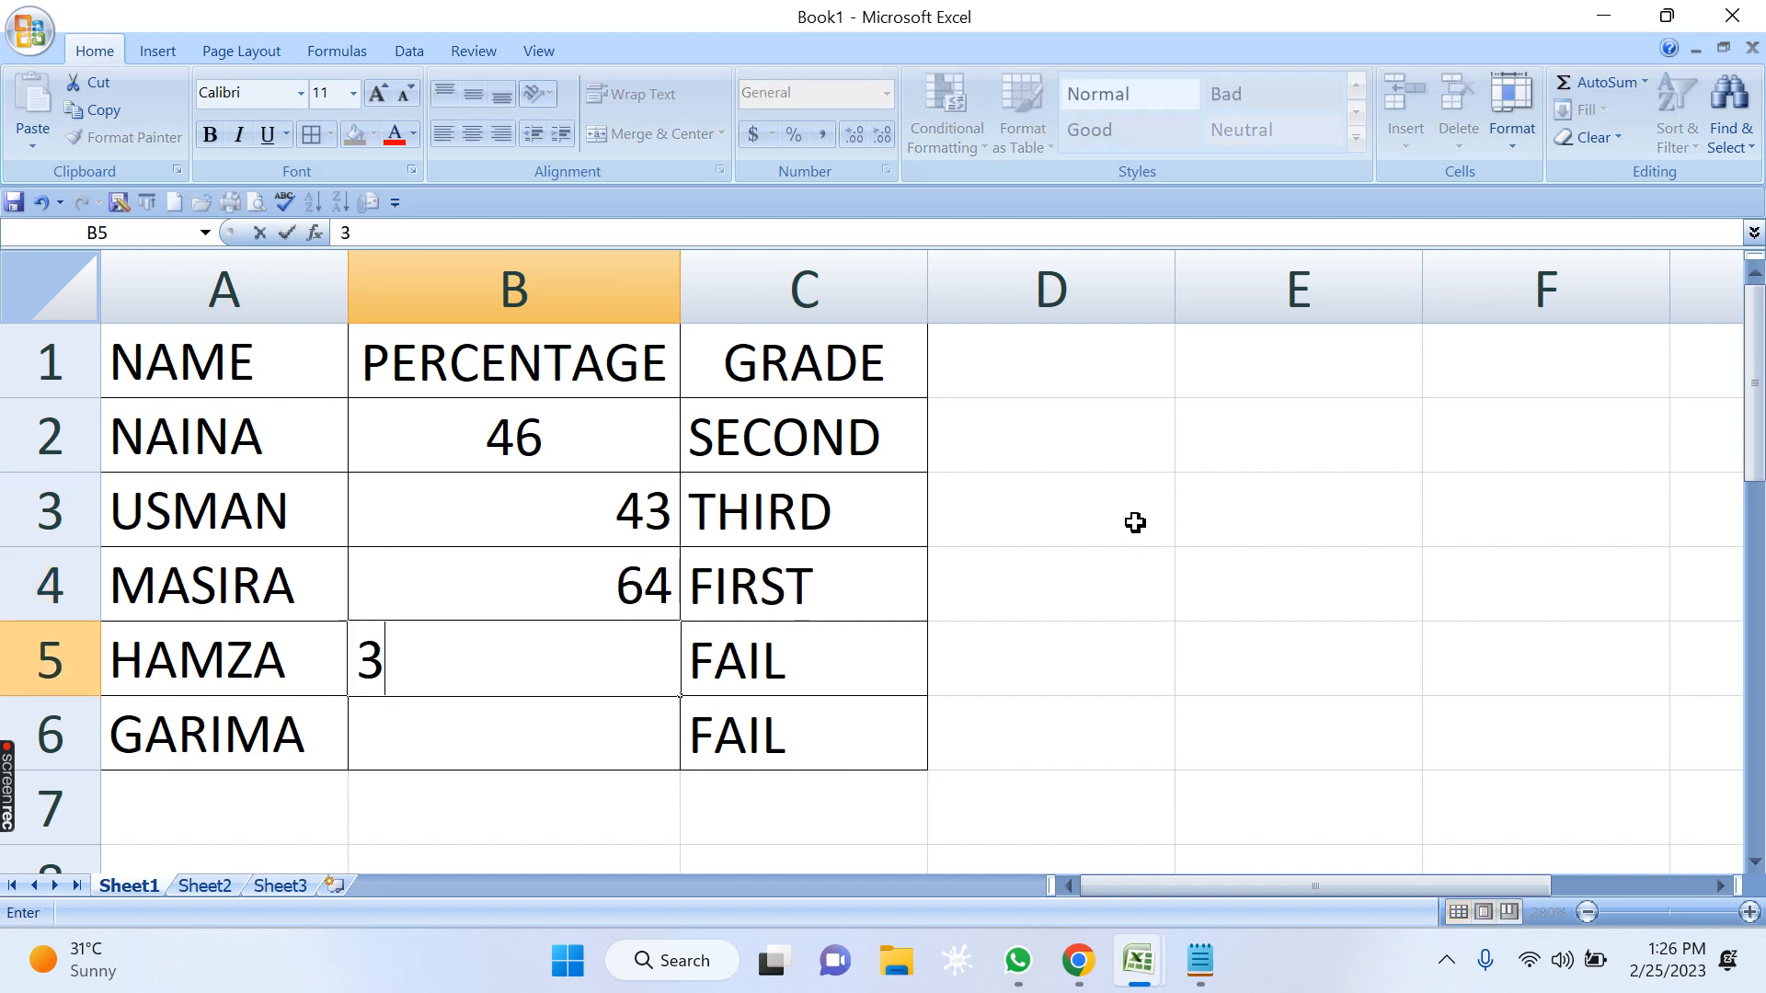
type("1")
key("Return")
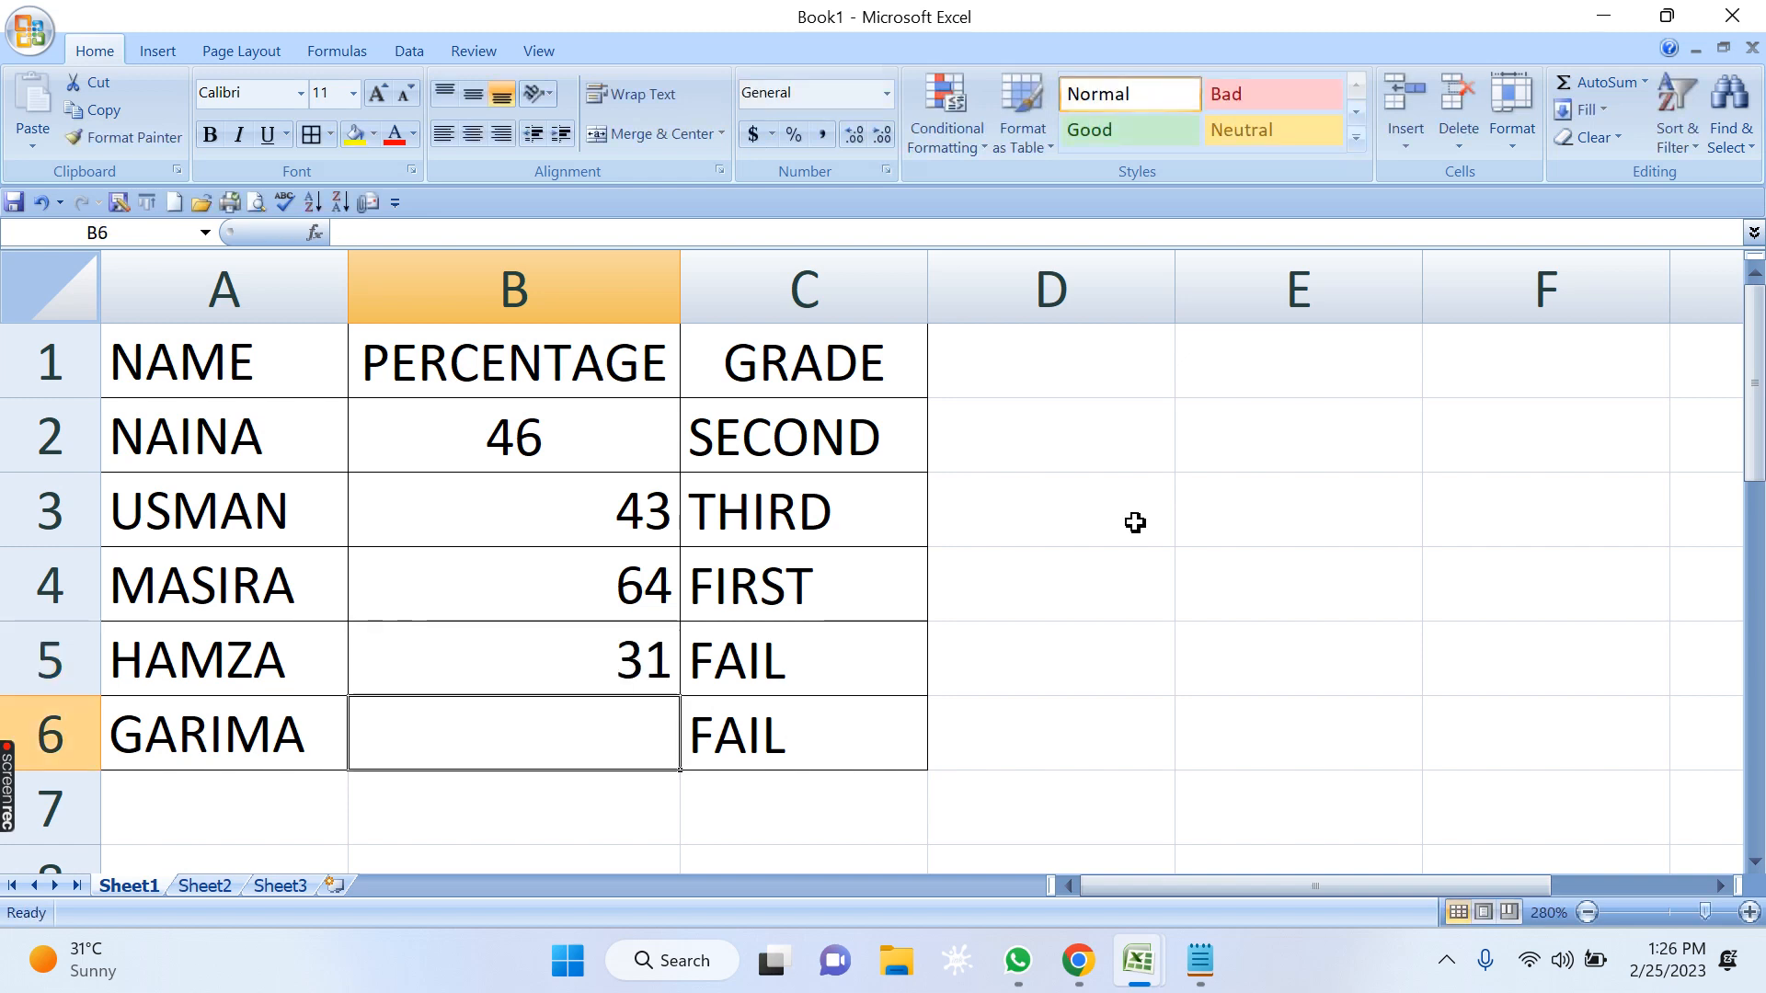
Enter 55 as the last student's percentage in B6 and right-align the value in B2.
type("2")
key("BackSpace")
type("554")
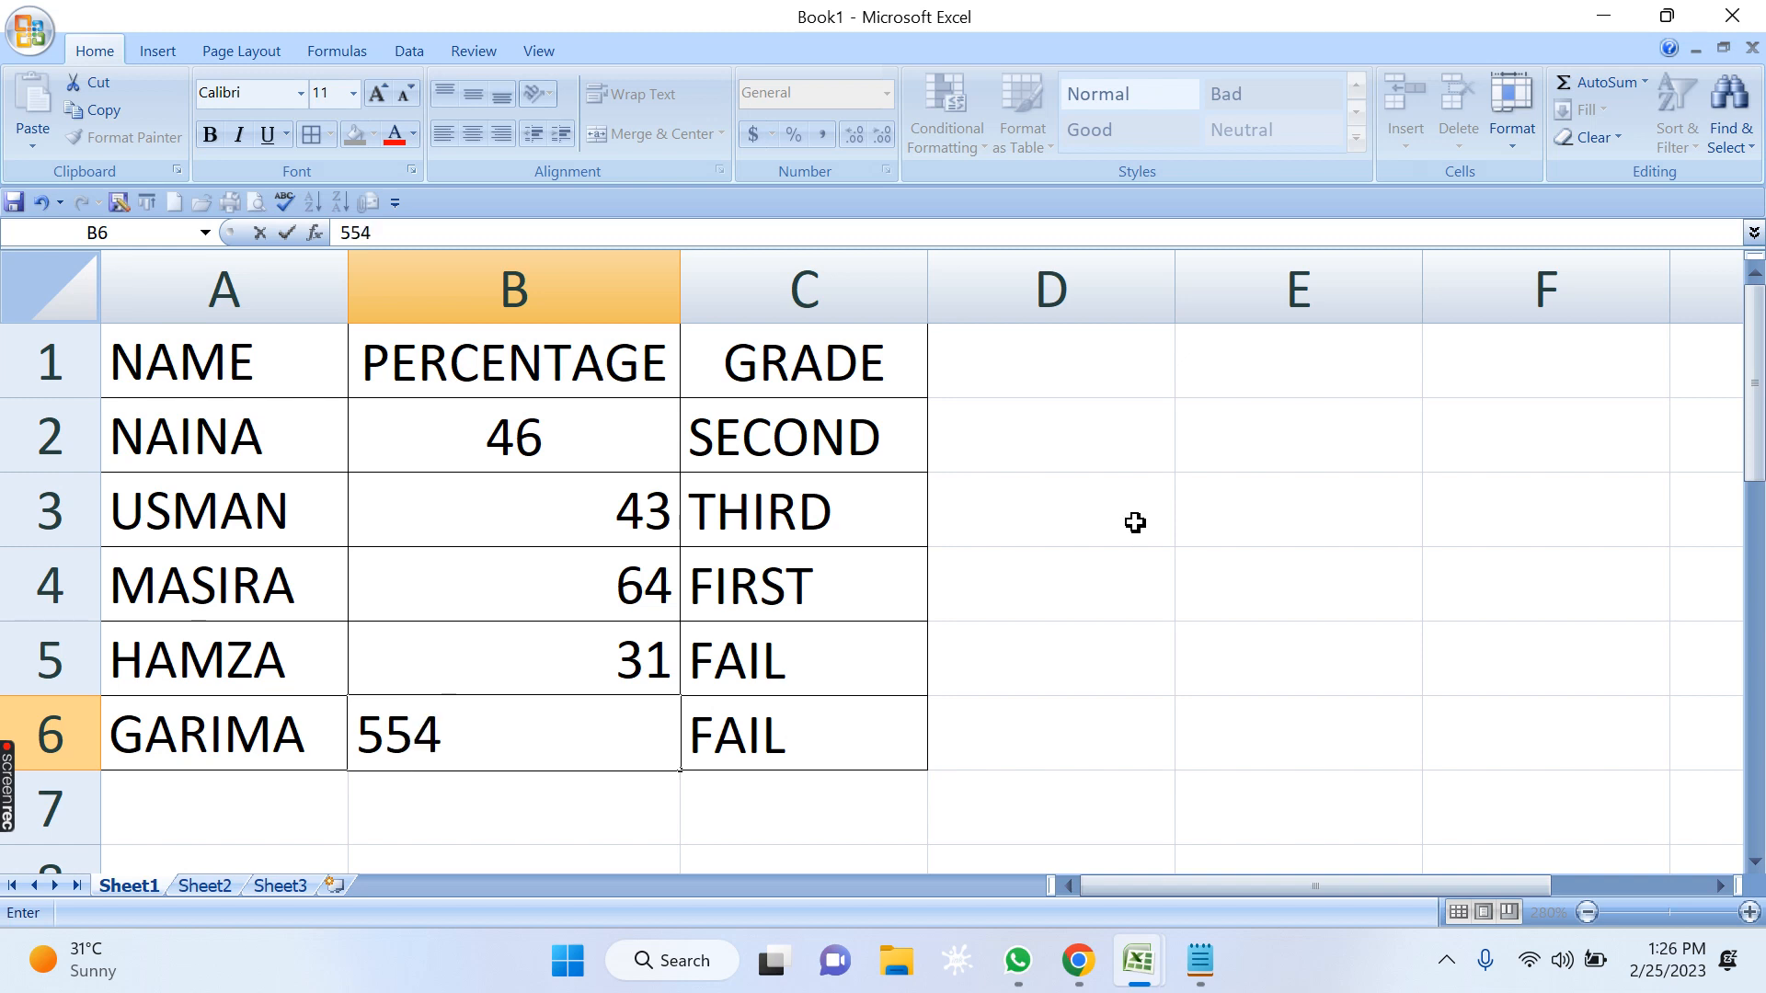
key("BackSpace")
key("Return")
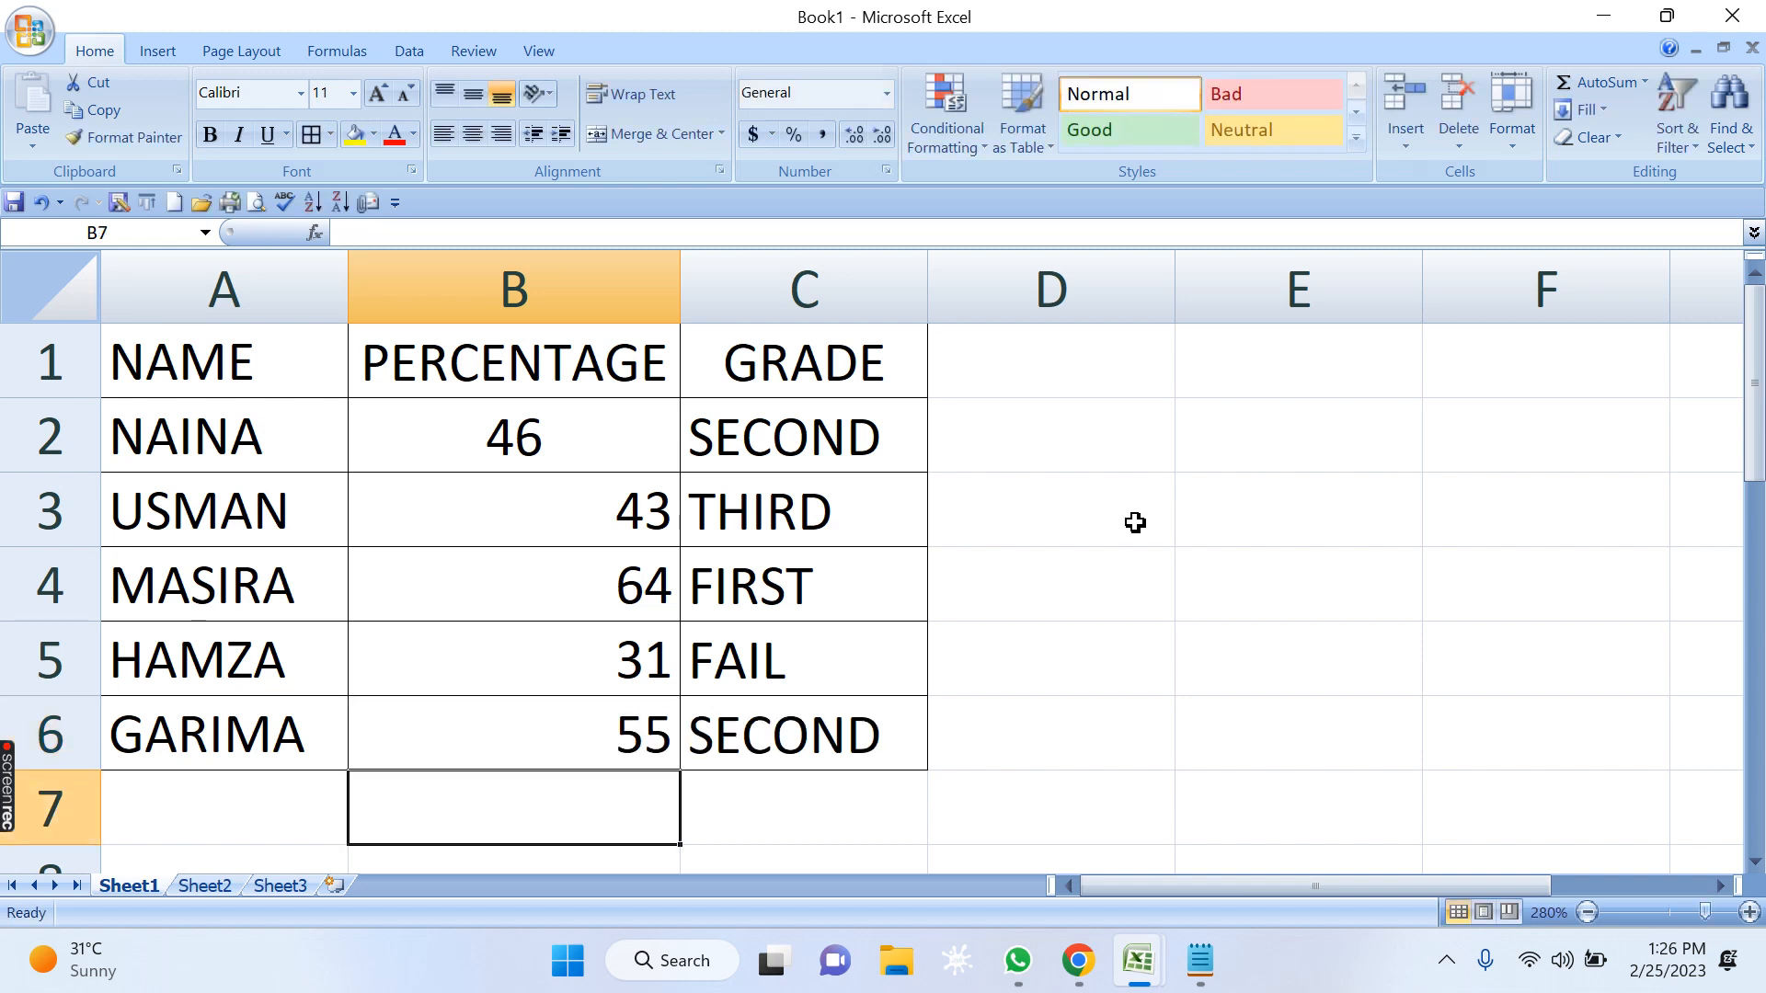
left_click(671, 466)
left_click(501, 135)
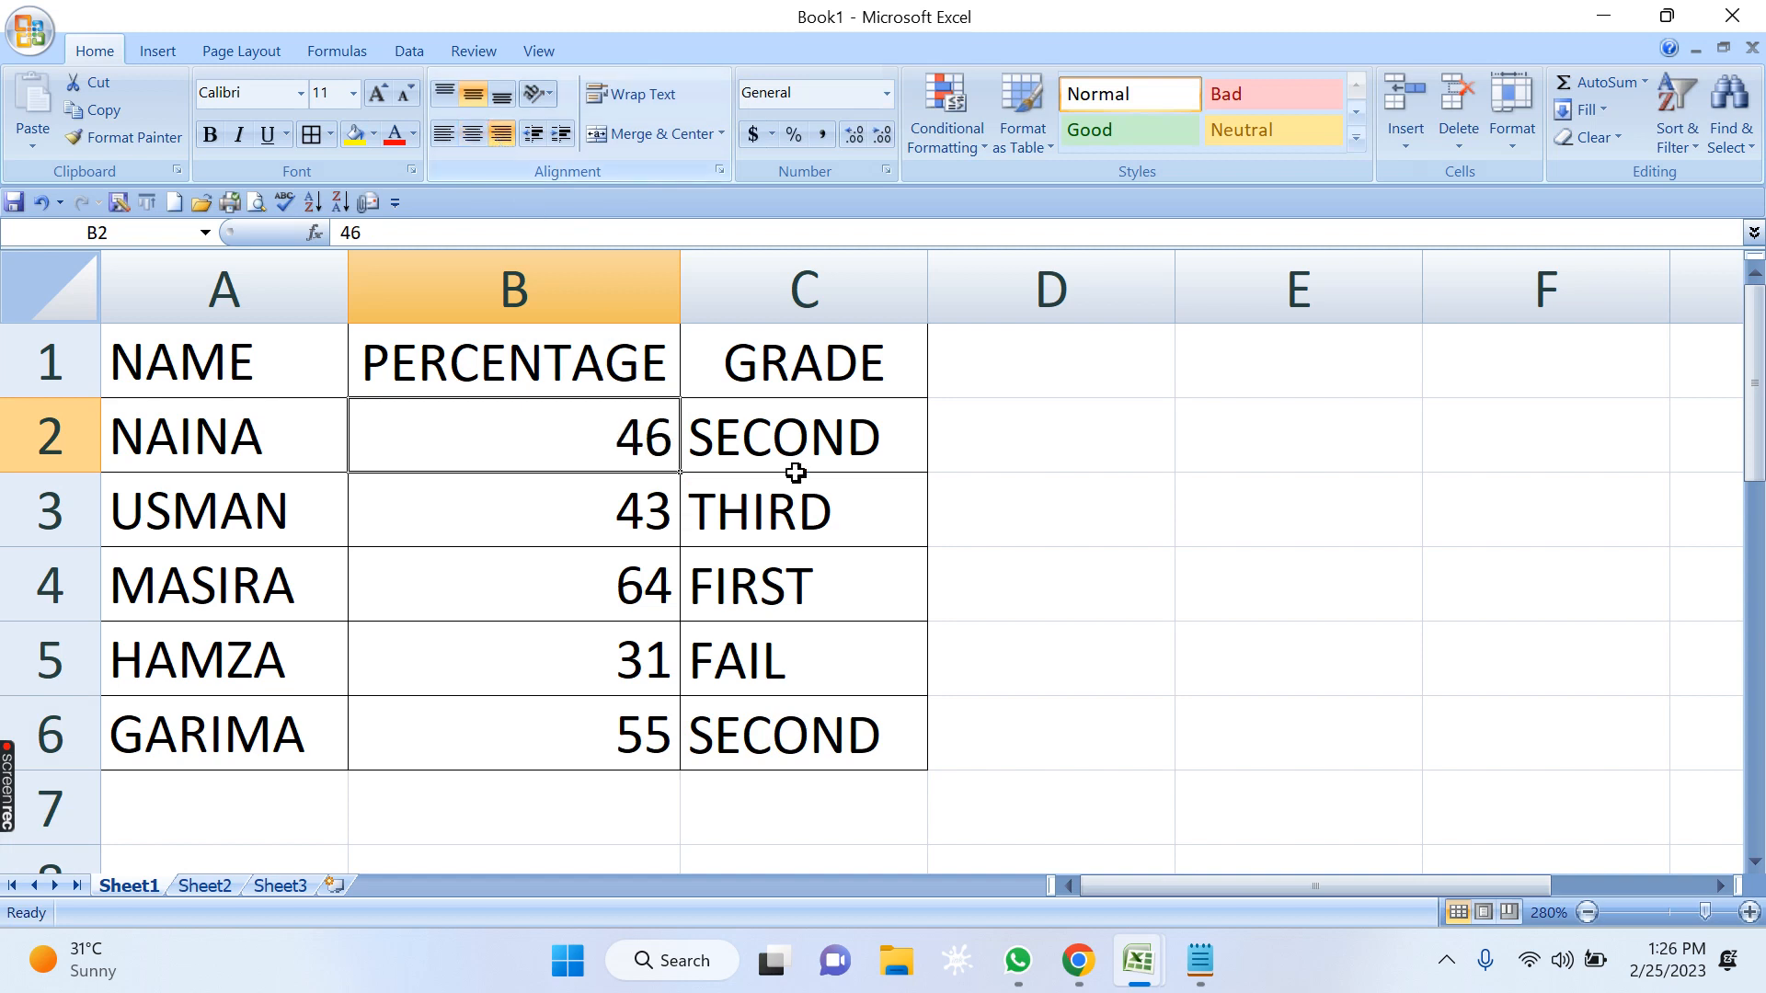
Compare the students' percentages in column B with the grades the formula returns in column C.
left_click(881, 566)
left_click(625, 577)
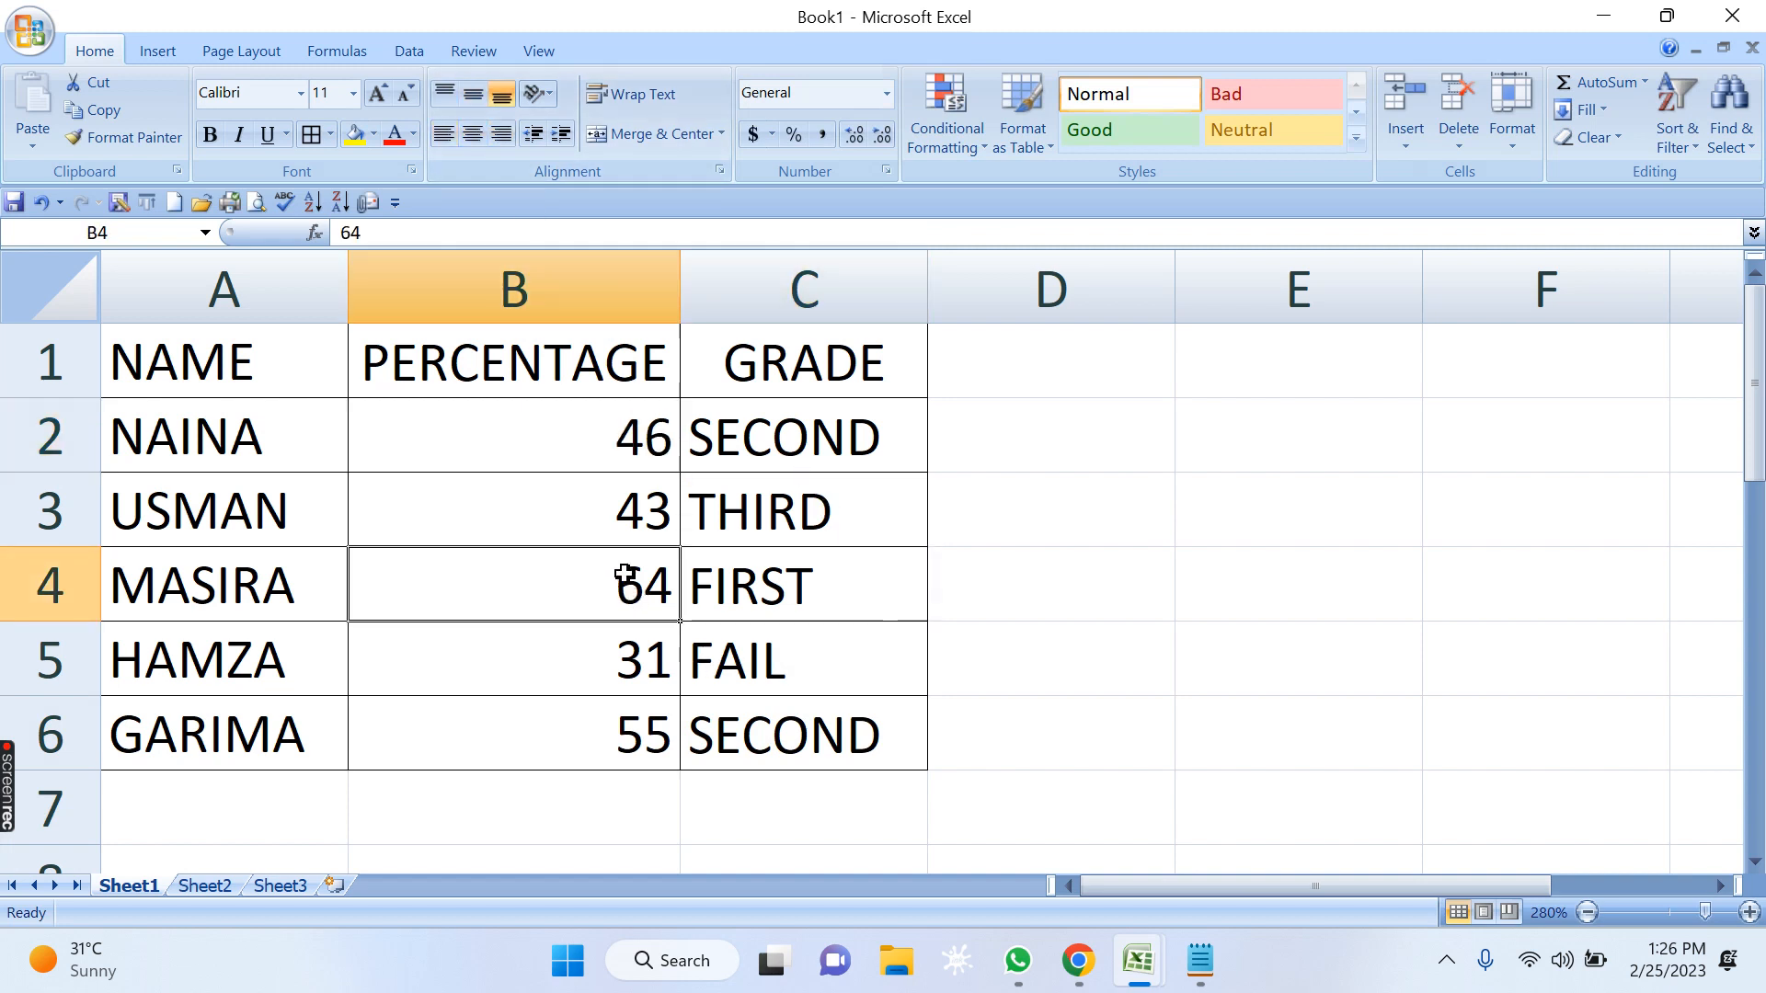
left_click(773, 591)
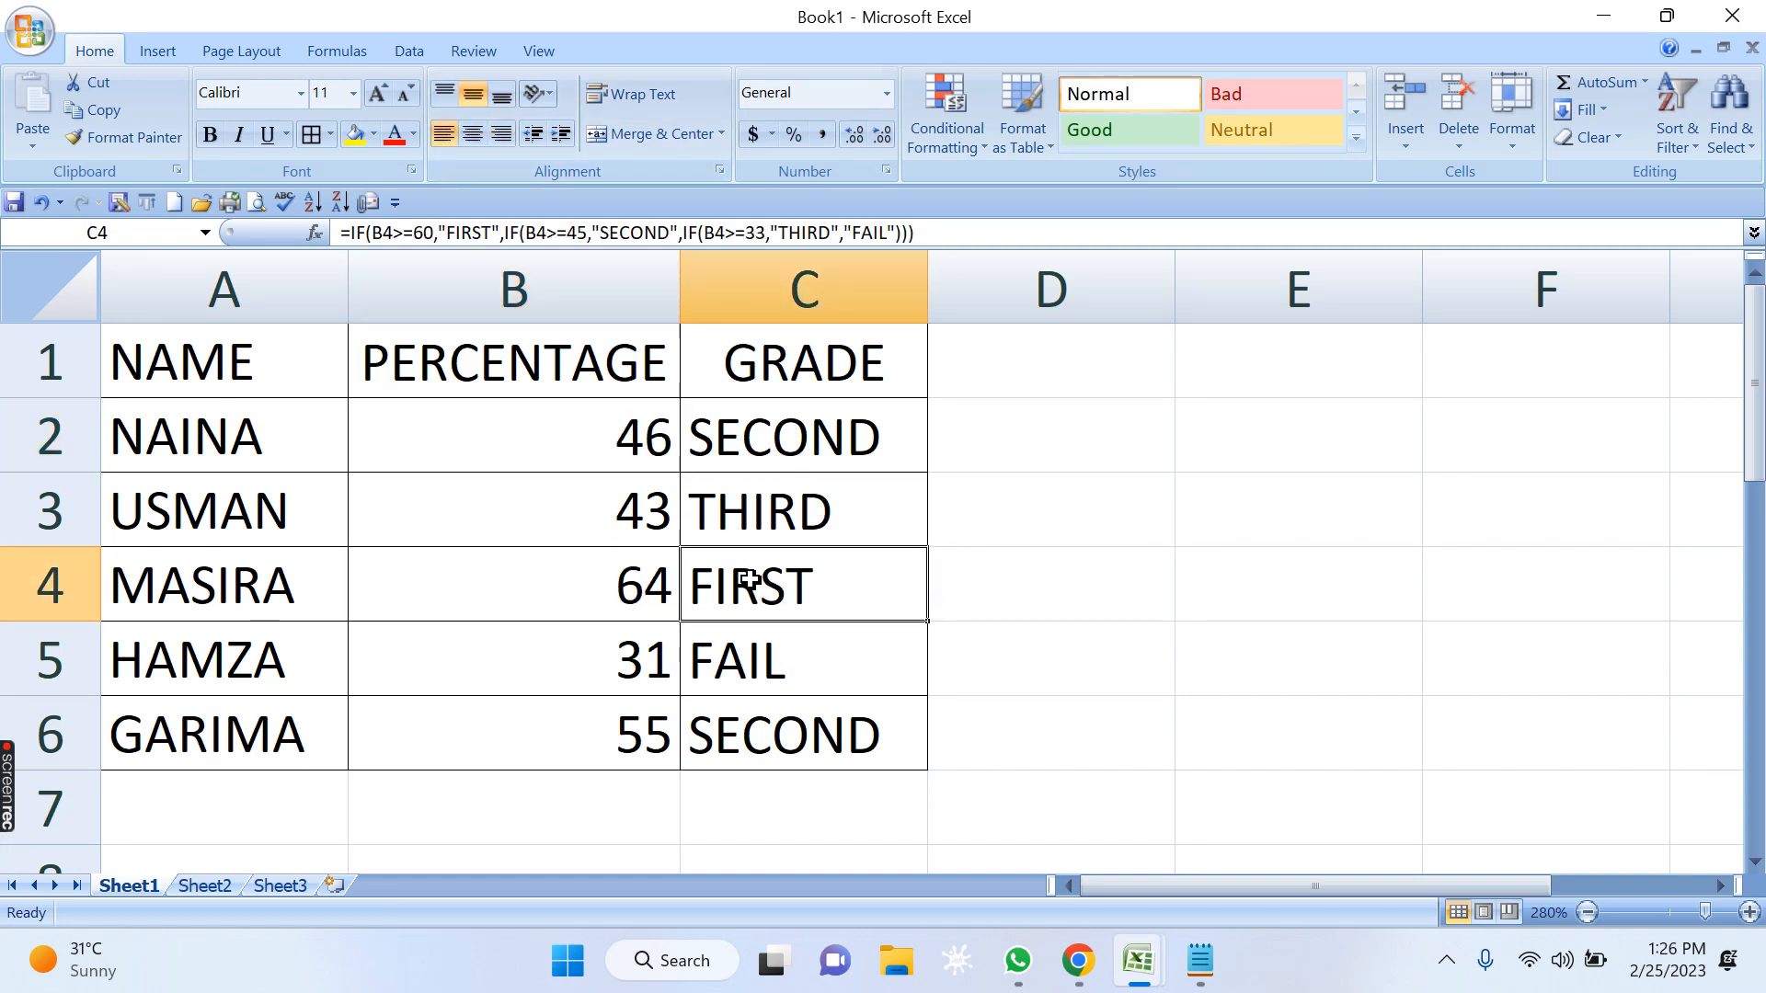
left_click(628, 738)
left_click(809, 743)
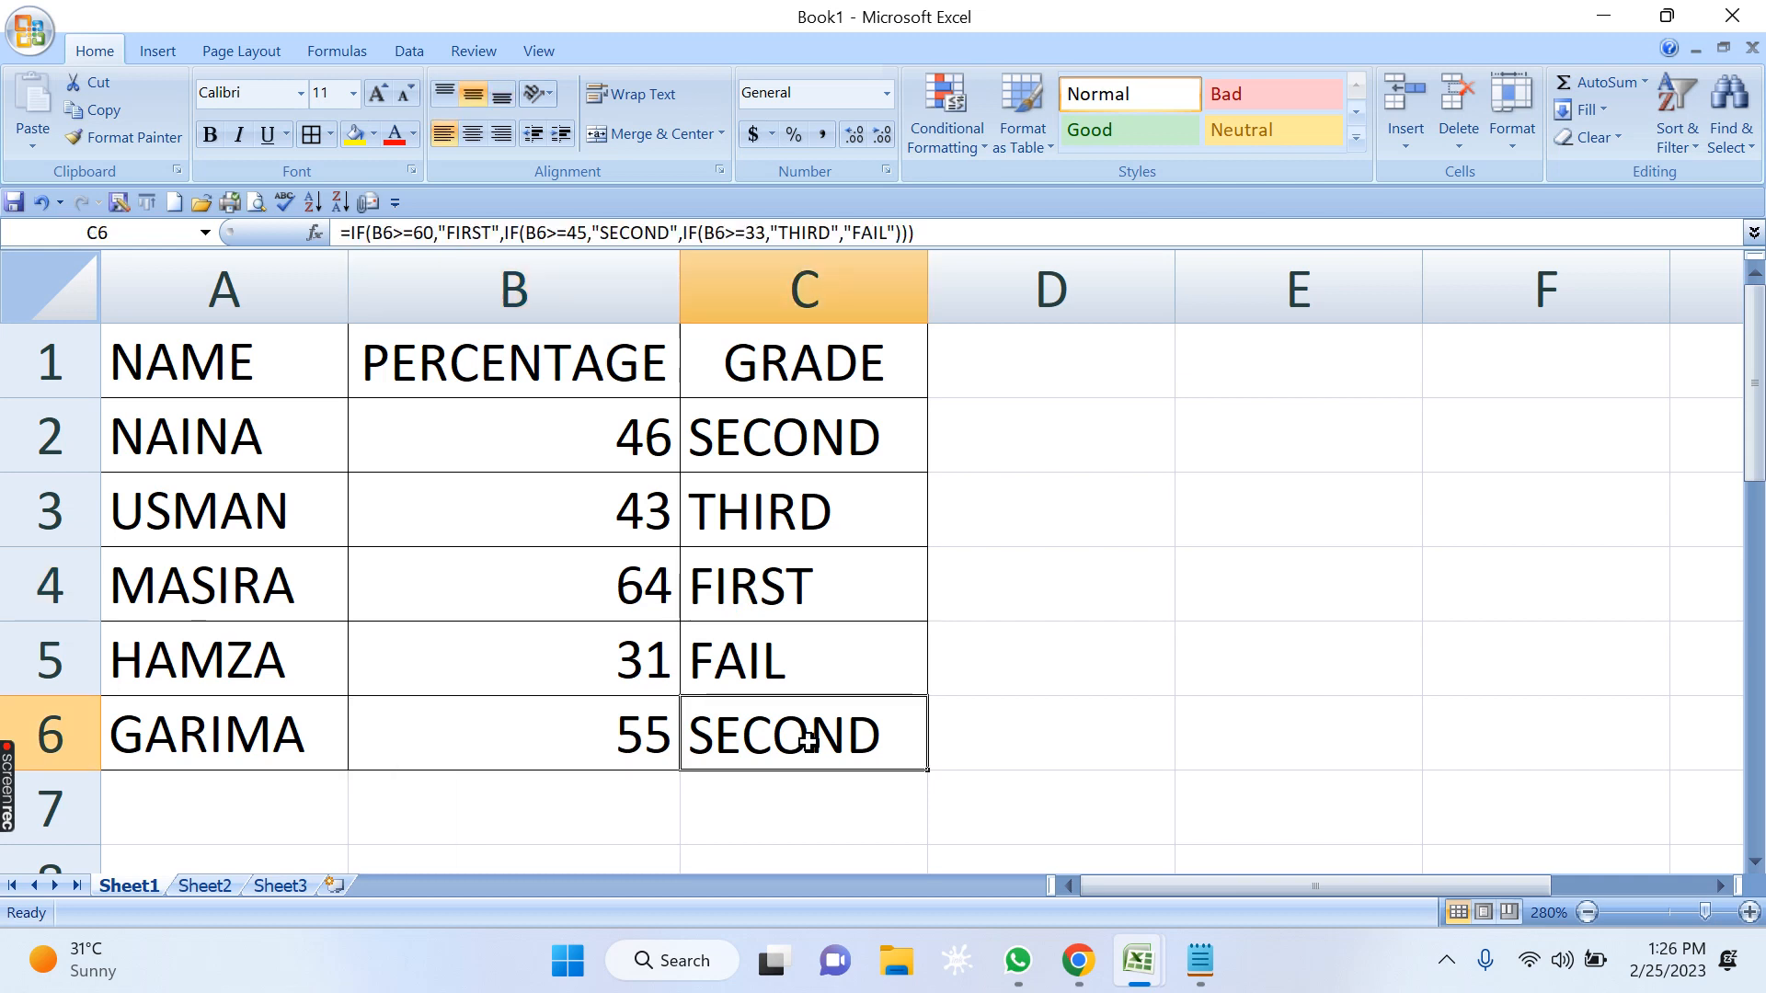
left_click(743, 514)
left_click(614, 515)
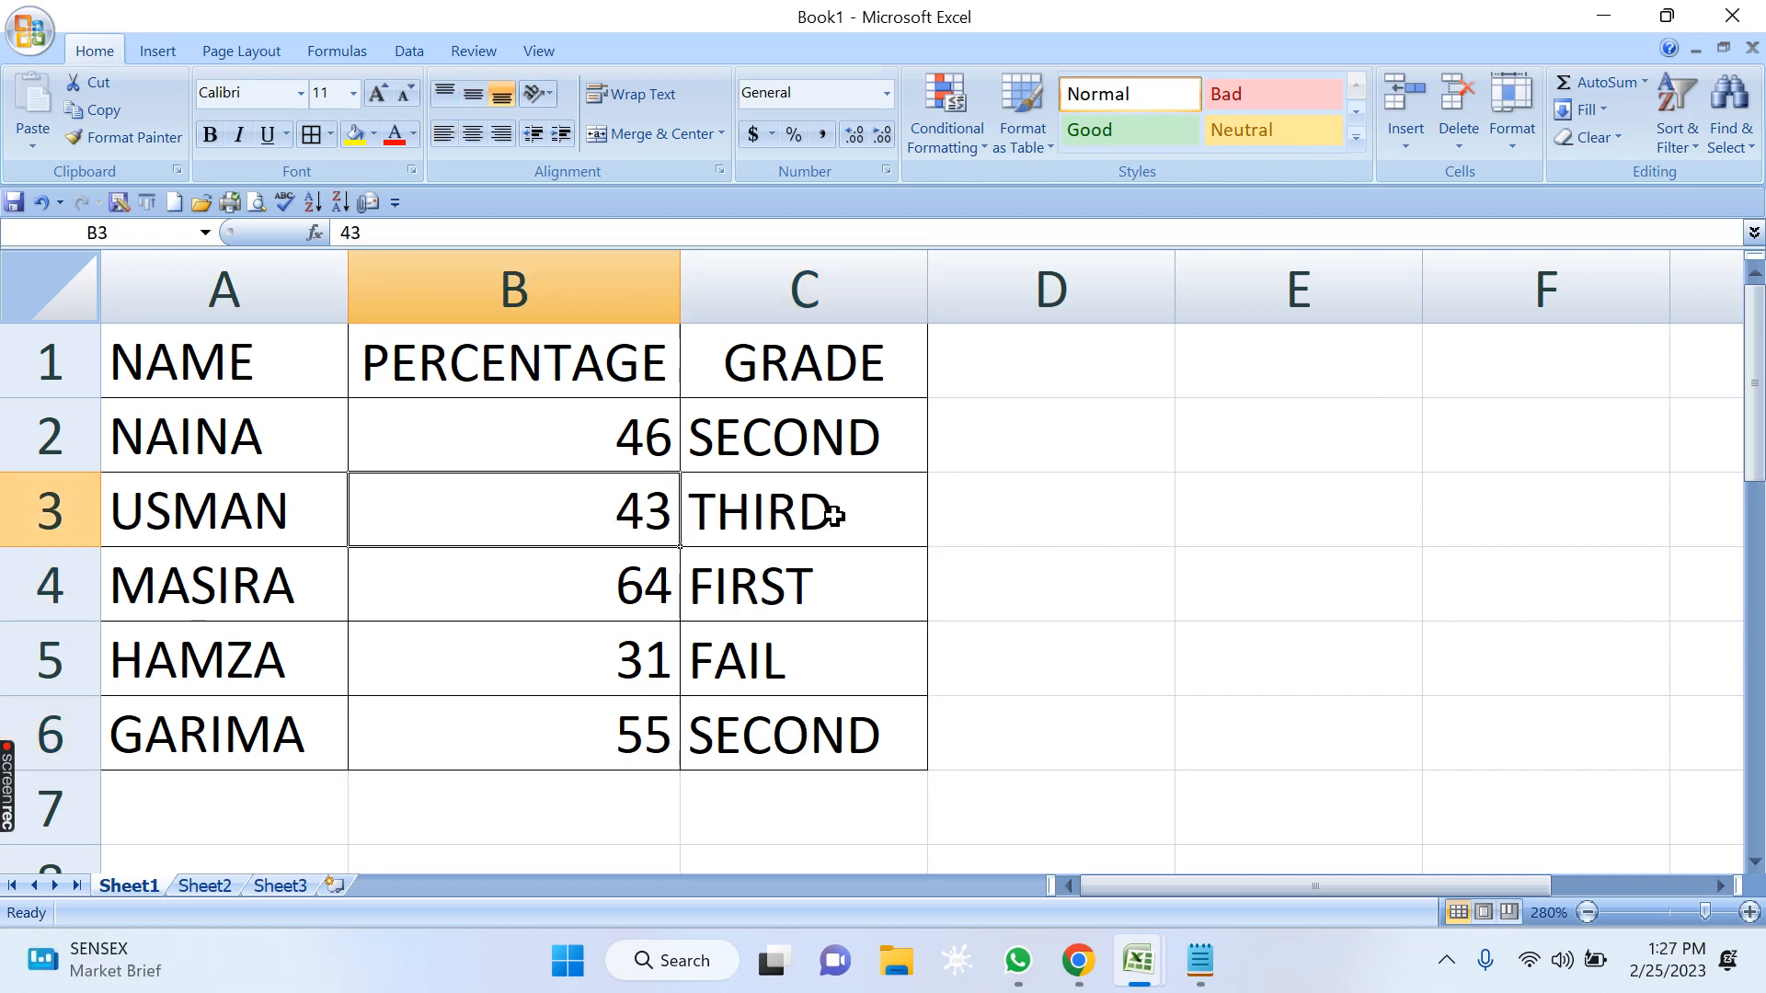
left_click(655, 674)
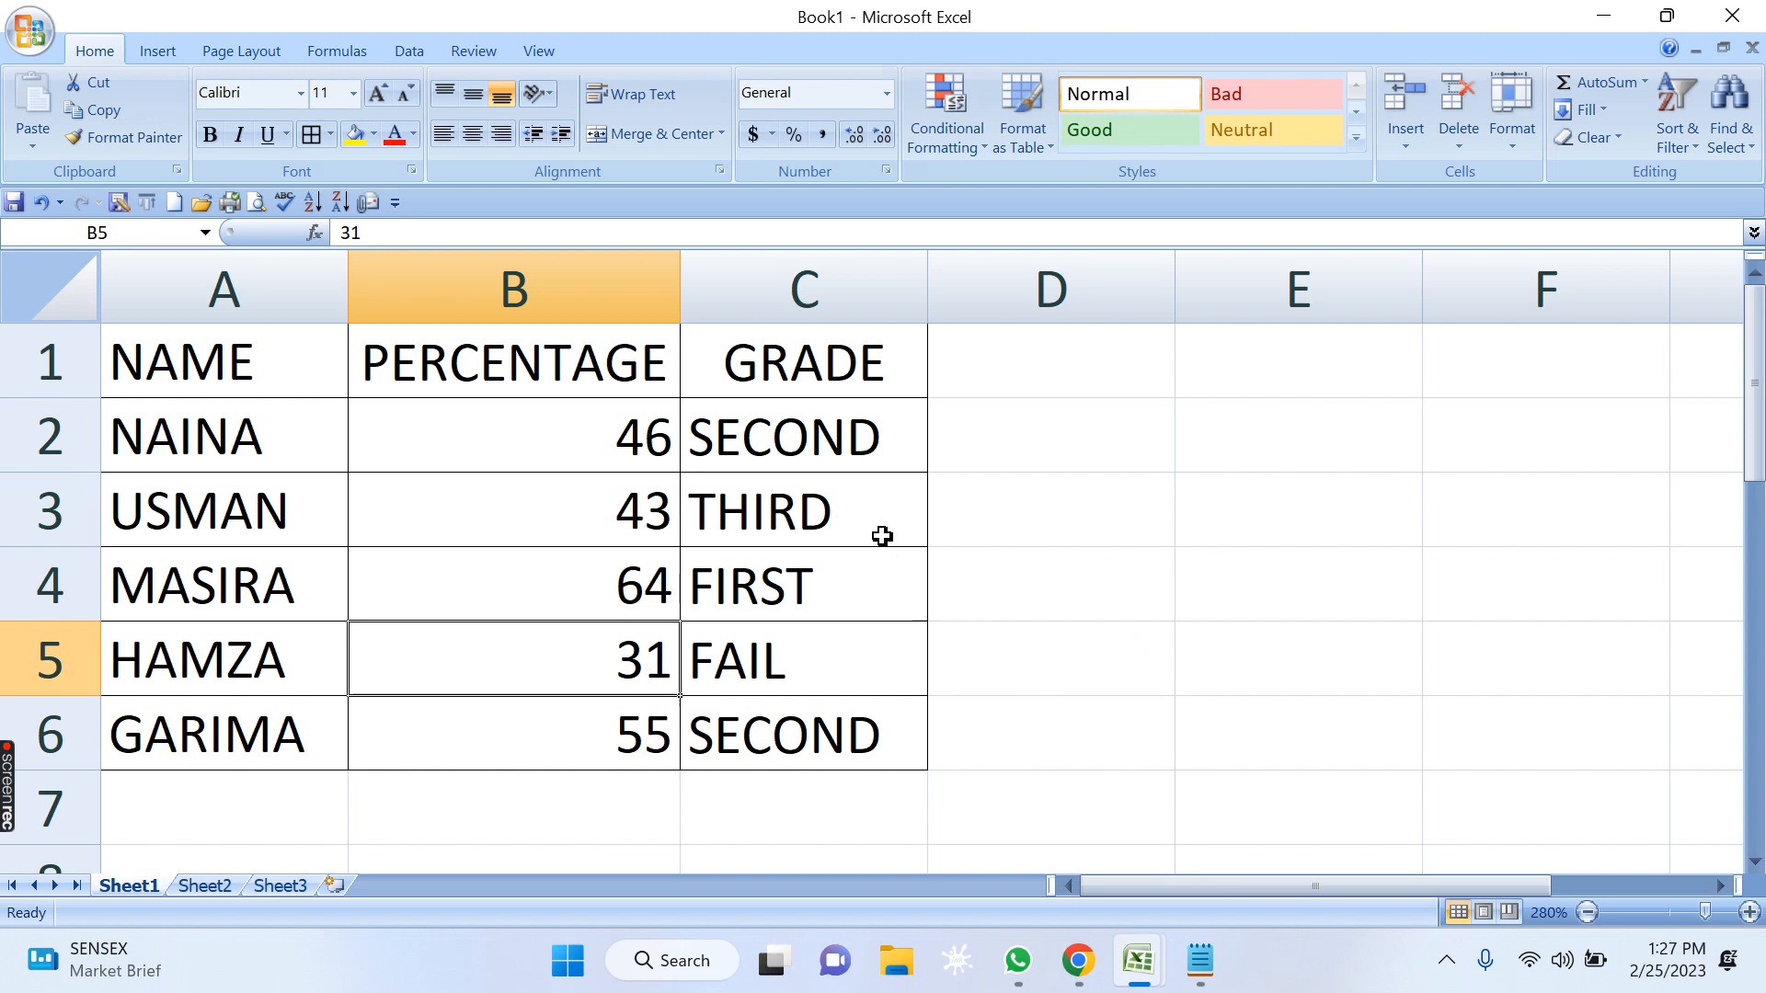
left_click(826, 739)
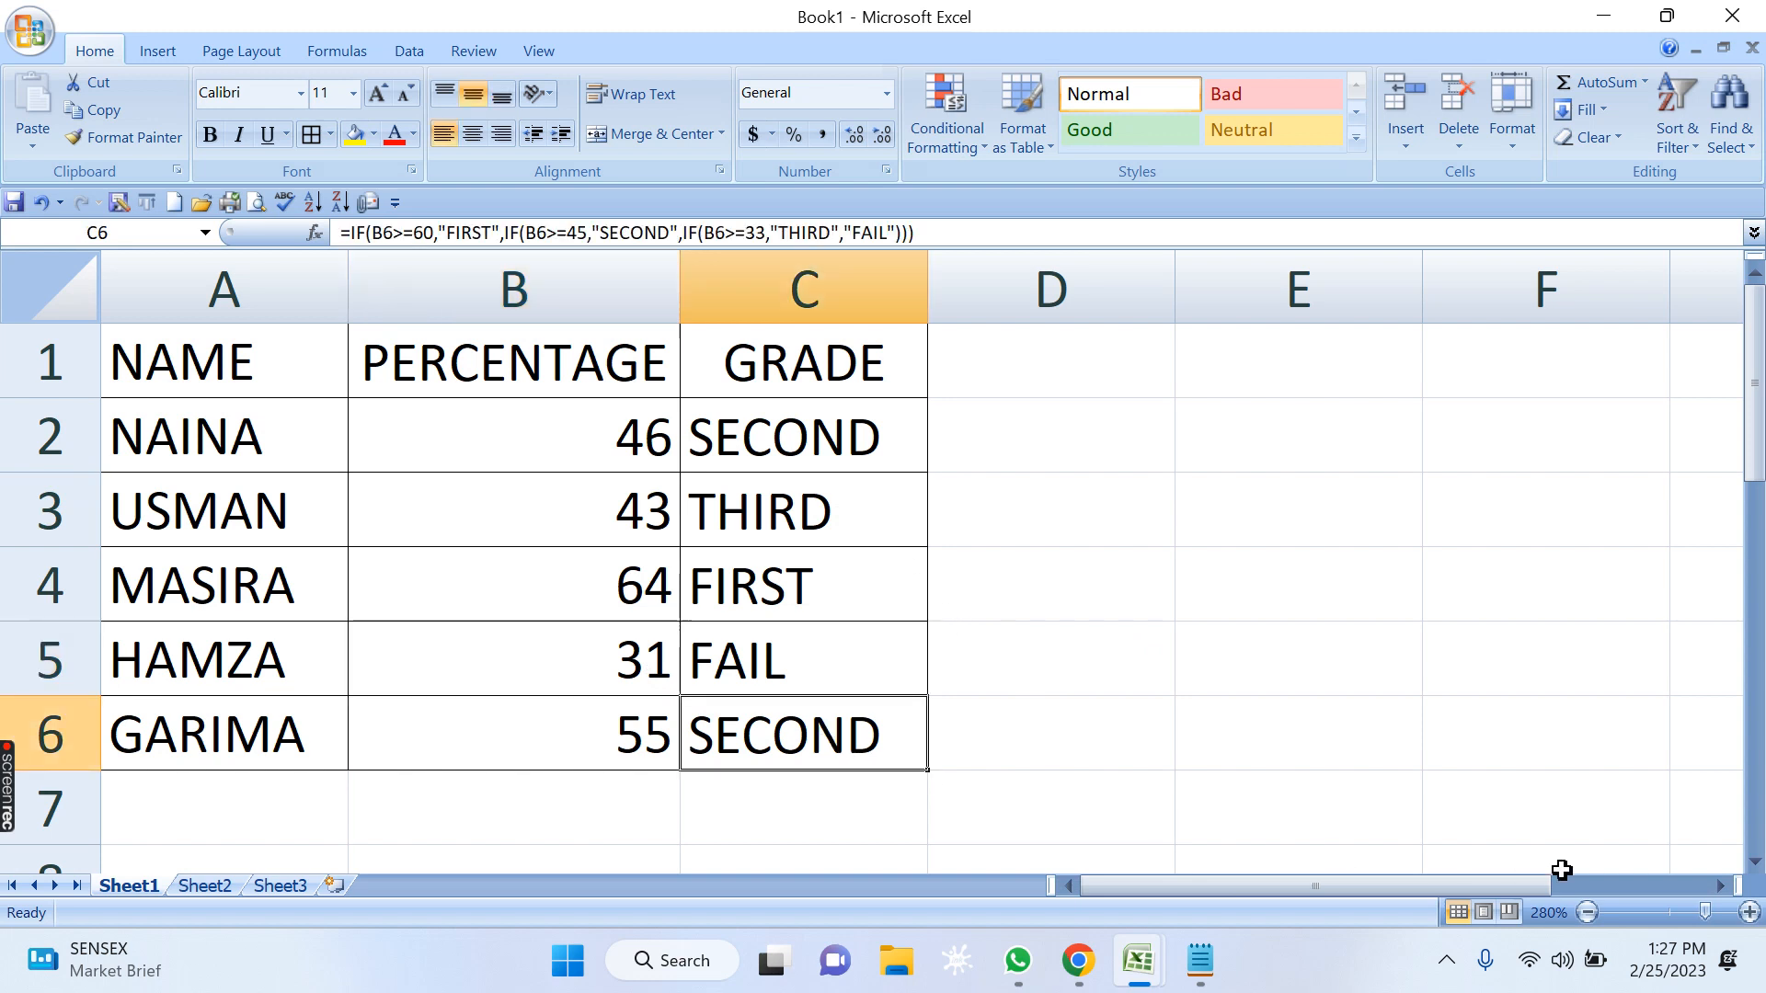
Inspect the nested IF formula in grade cell C2 without changing it.
left_click(1721, 887)
left_click(554, 435)
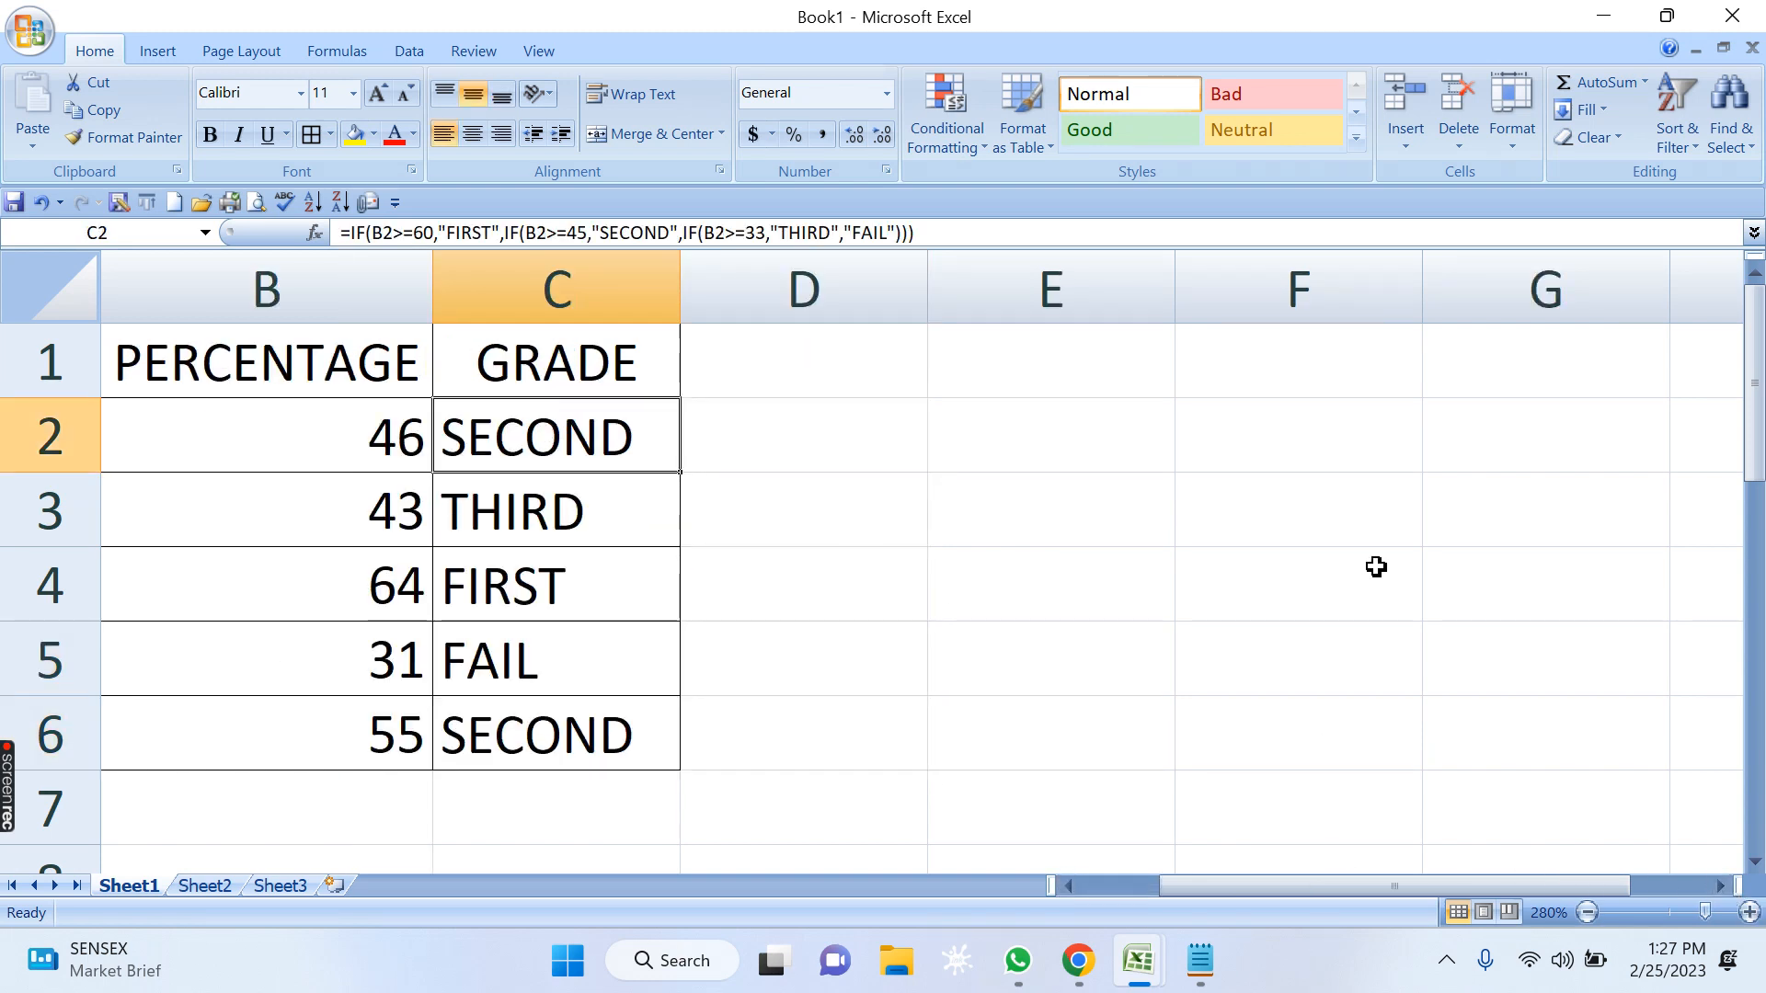
key("F2")
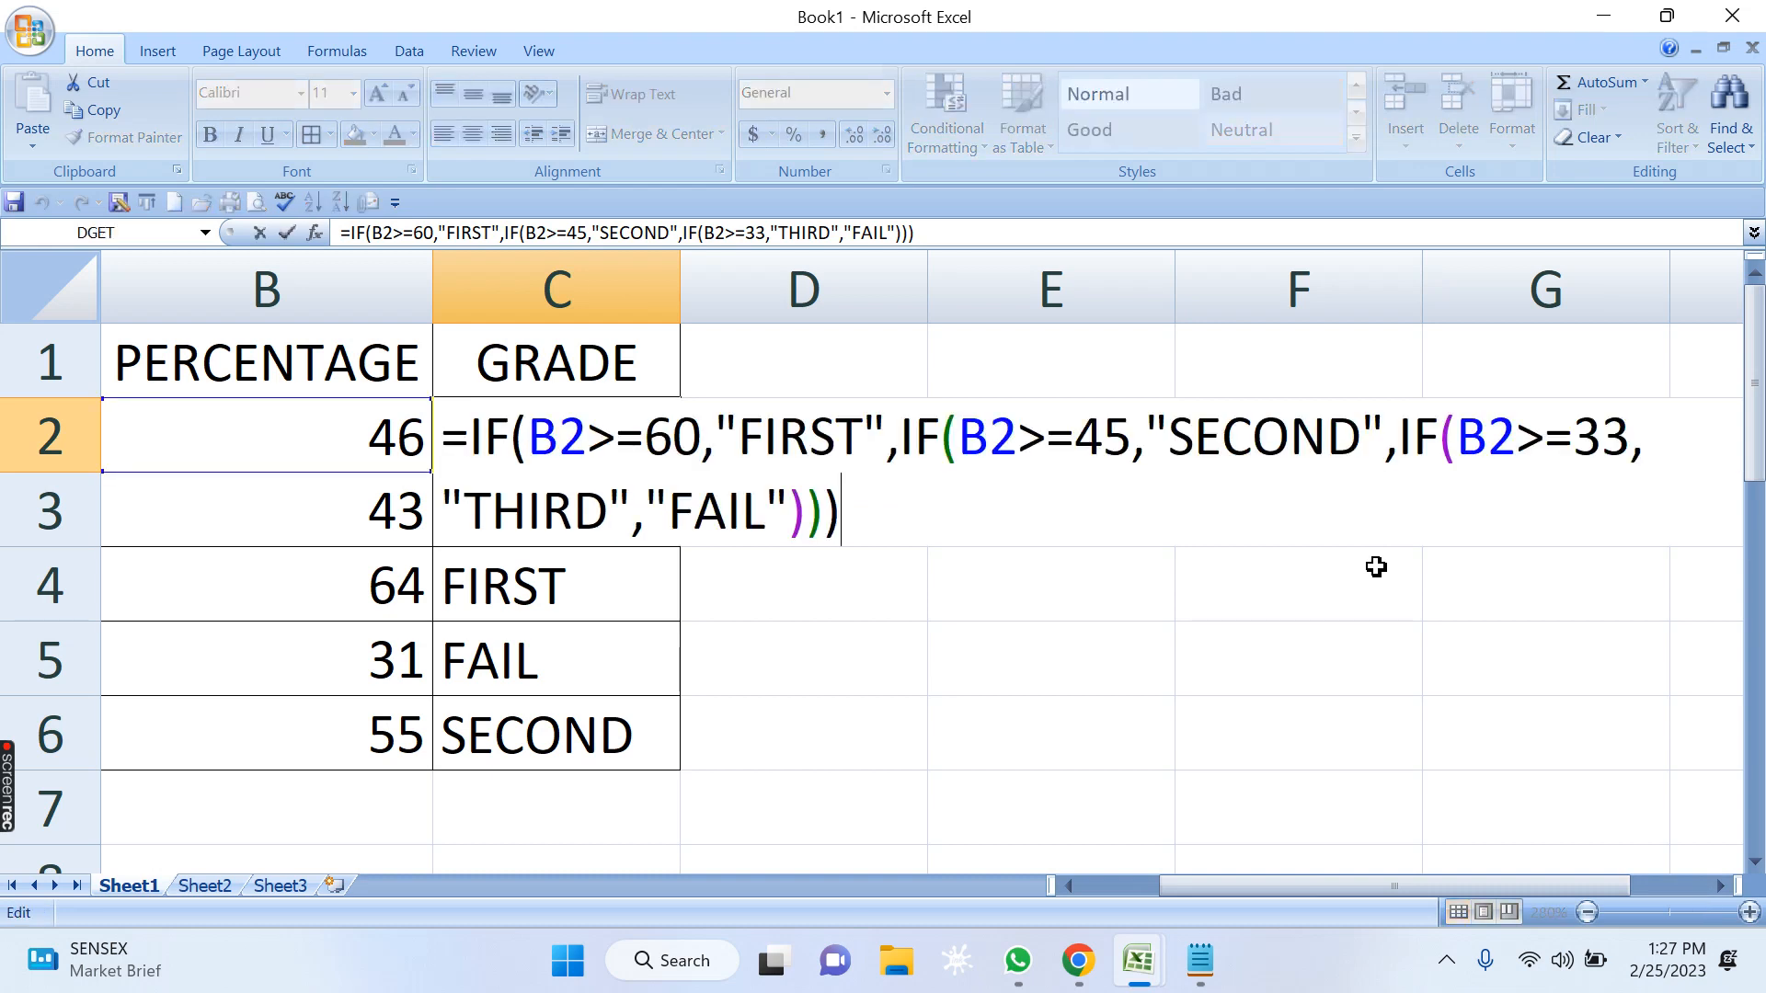
key("Escape")
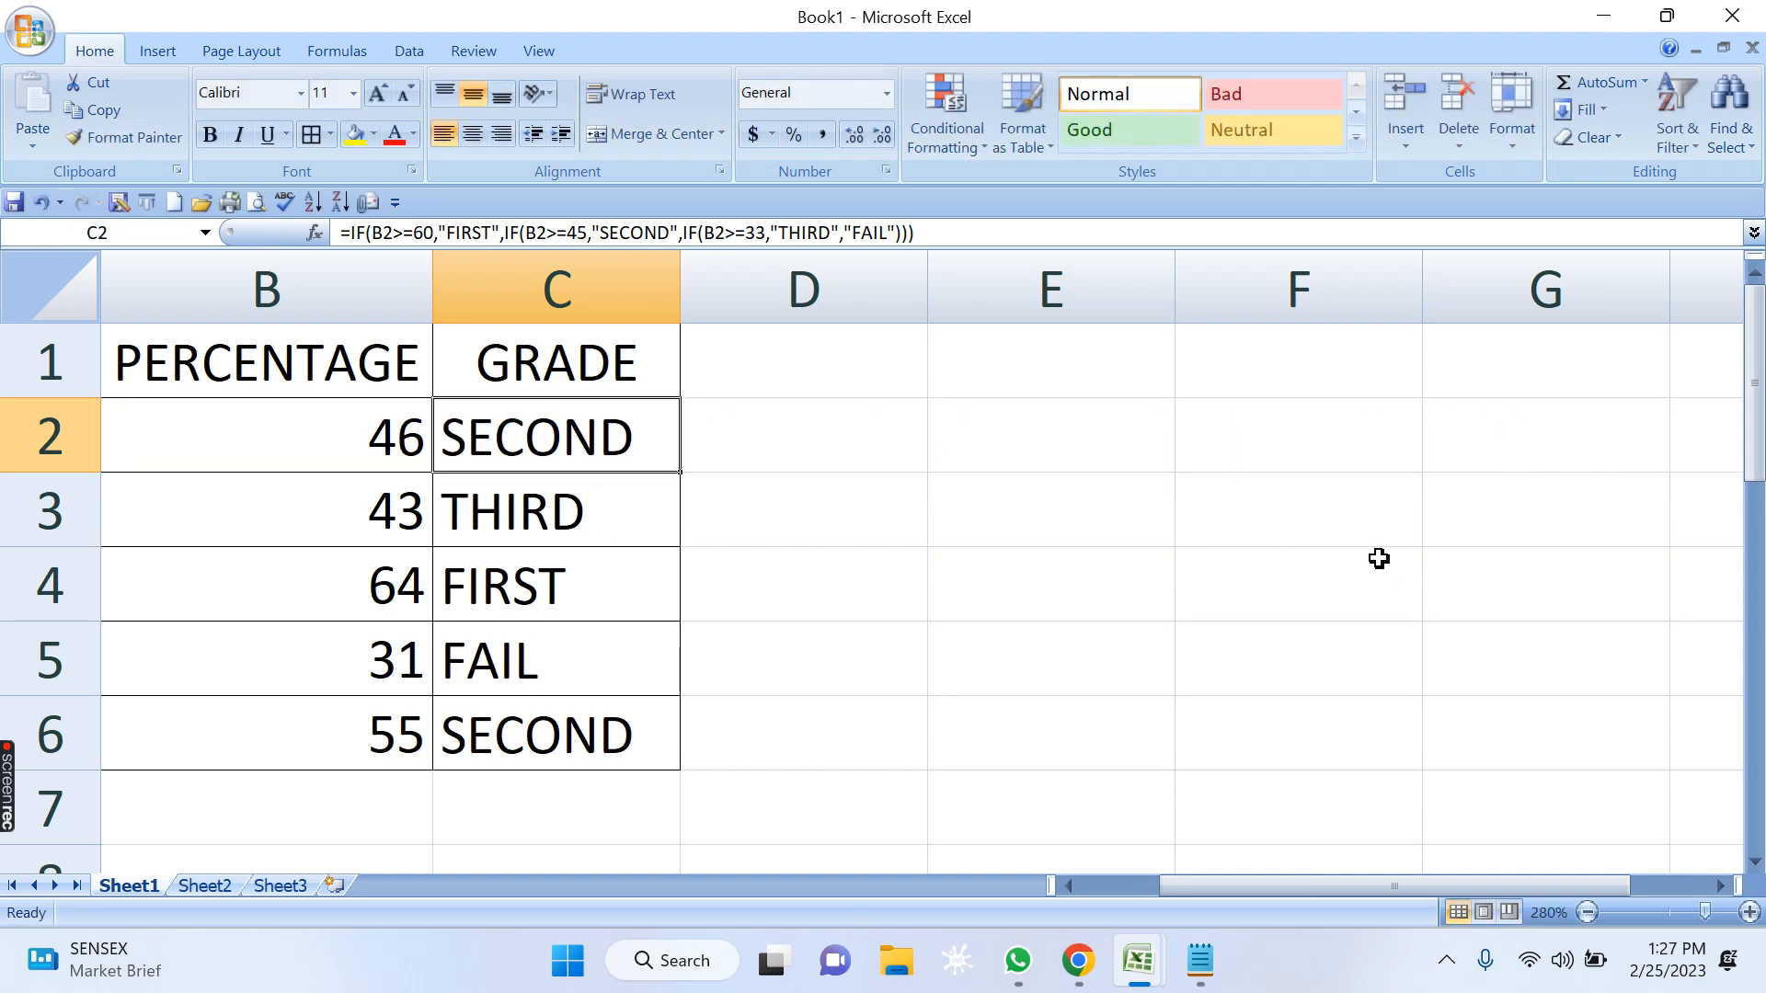
left_click(1720, 886)
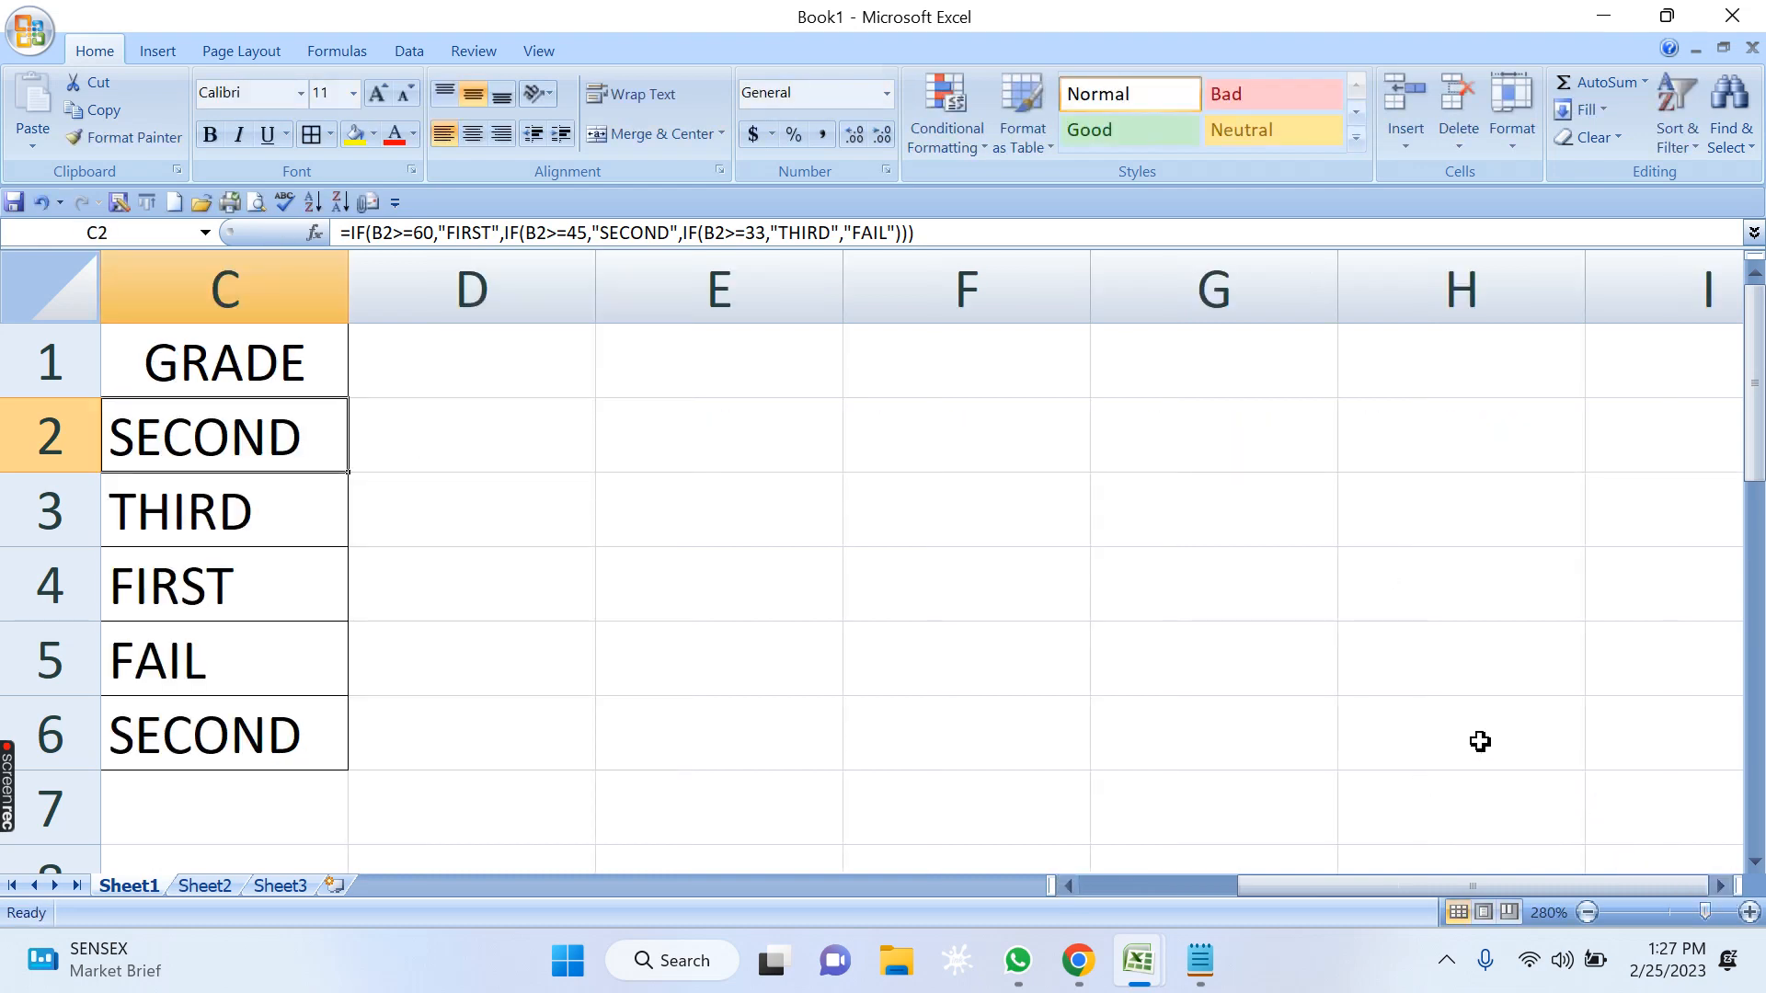
left_click(1067, 886)
left_click(977, 743)
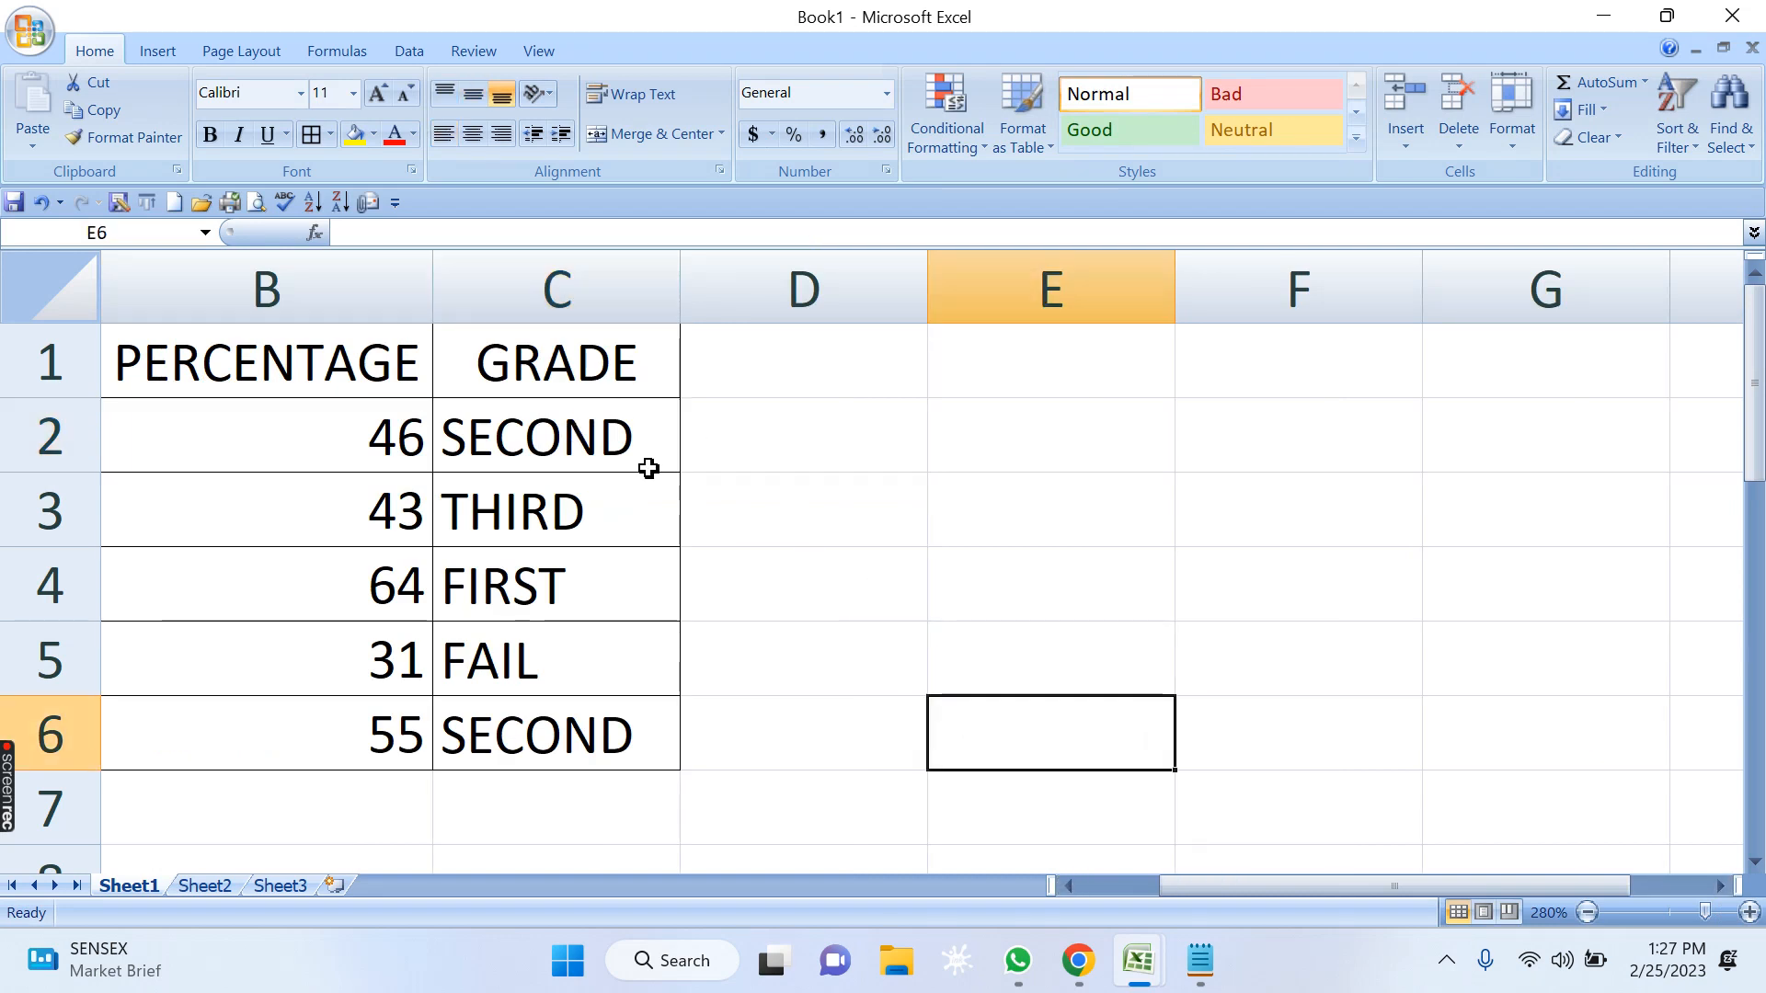
Examine the first IF test in C2's formula, B2>=60, and its true result FIRST.
left_click(610, 437)
key("F2")
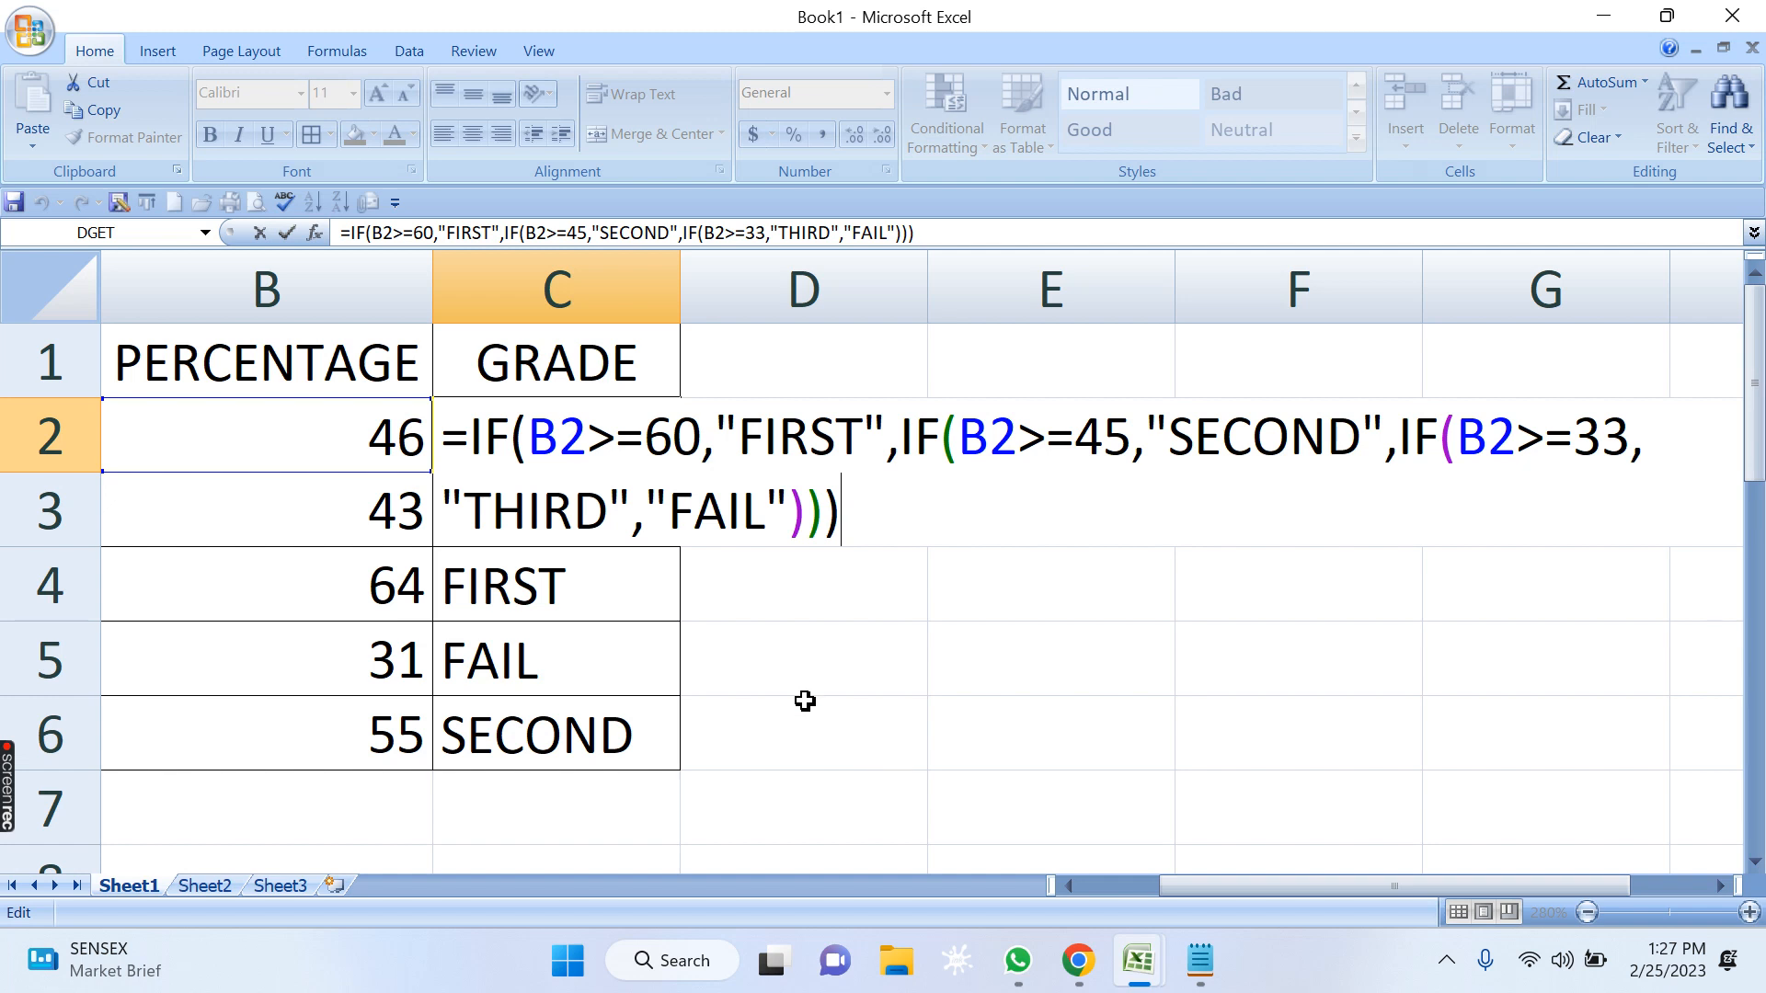
left_click_drag(593, 436, 529, 436)
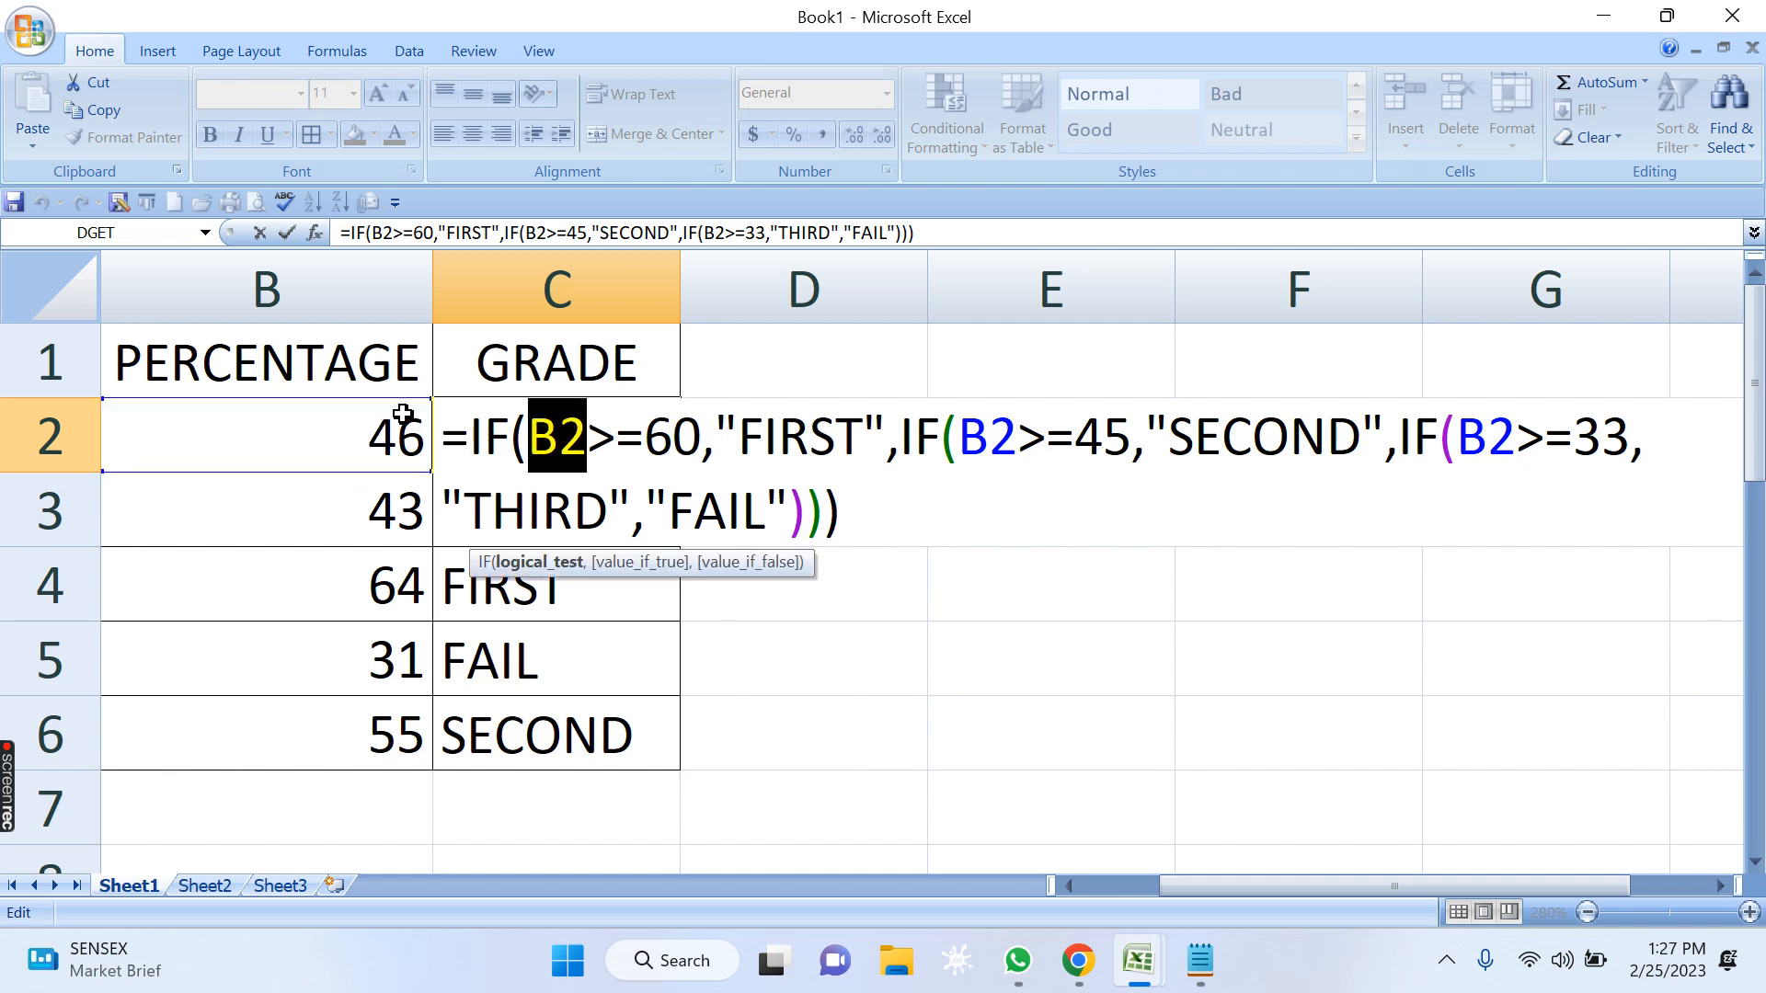
left_click(558, 436)
left_click(671, 430)
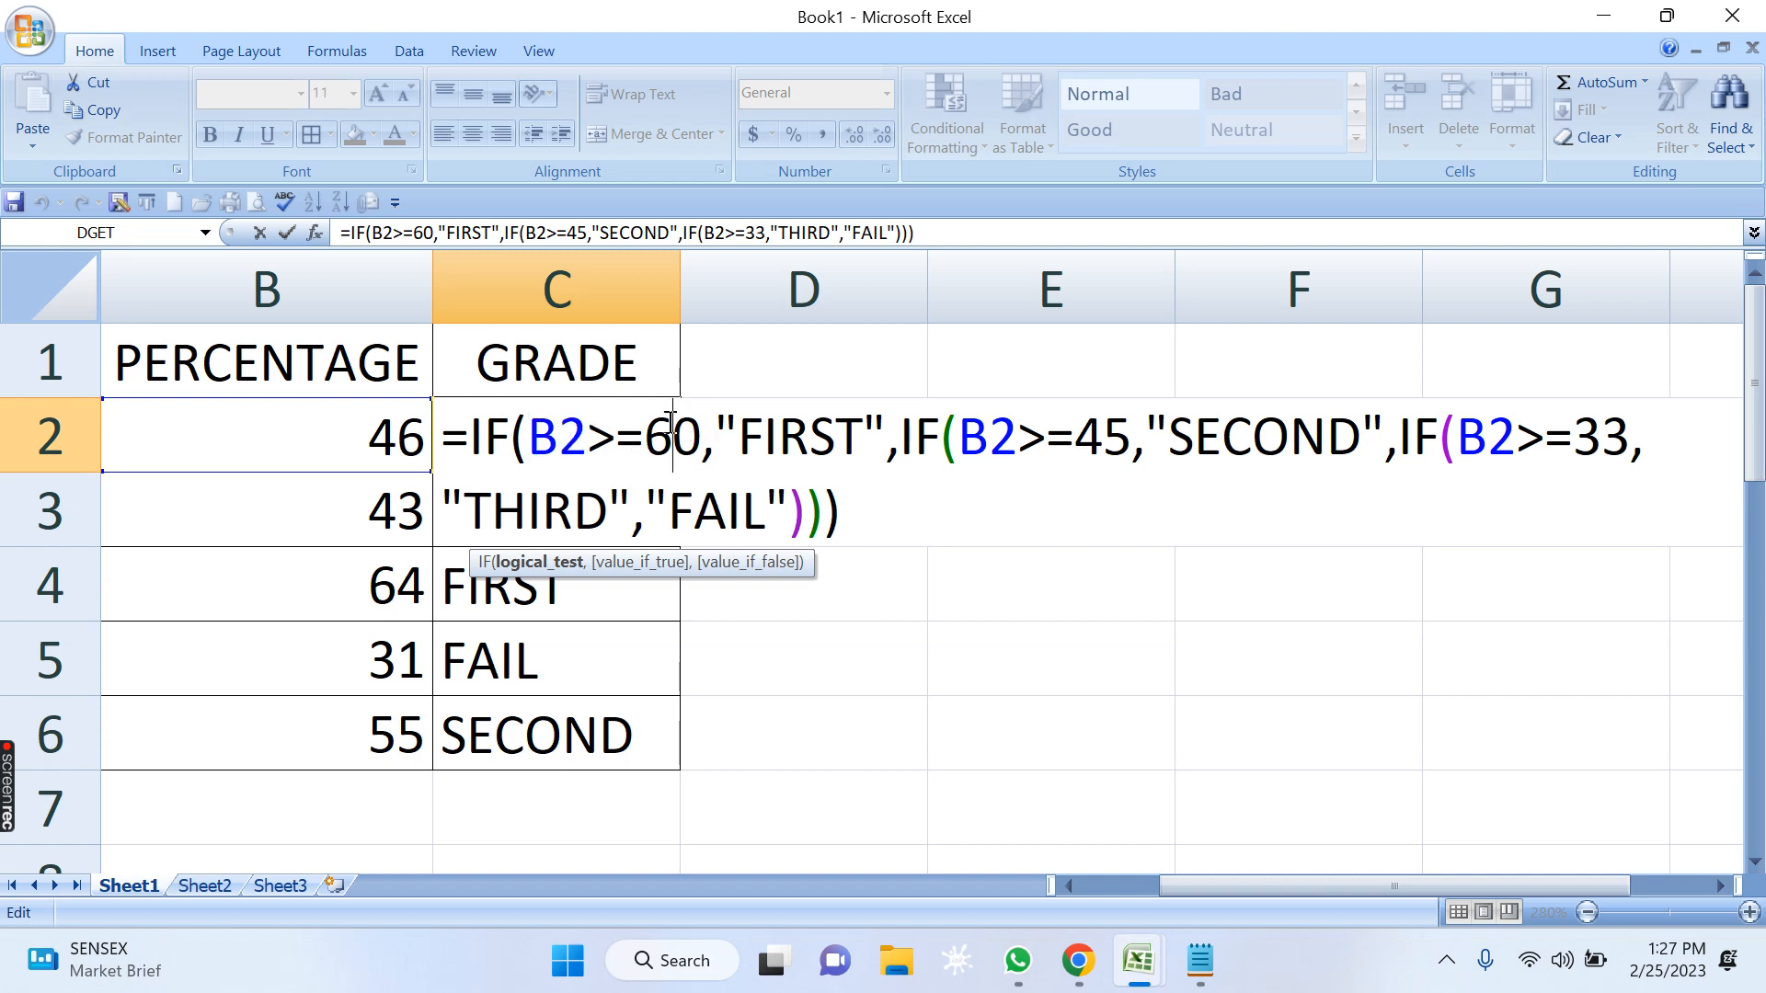
left_click(590, 436)
left_click(658, 438)
left_click_drag(741, 436, 860, 434)
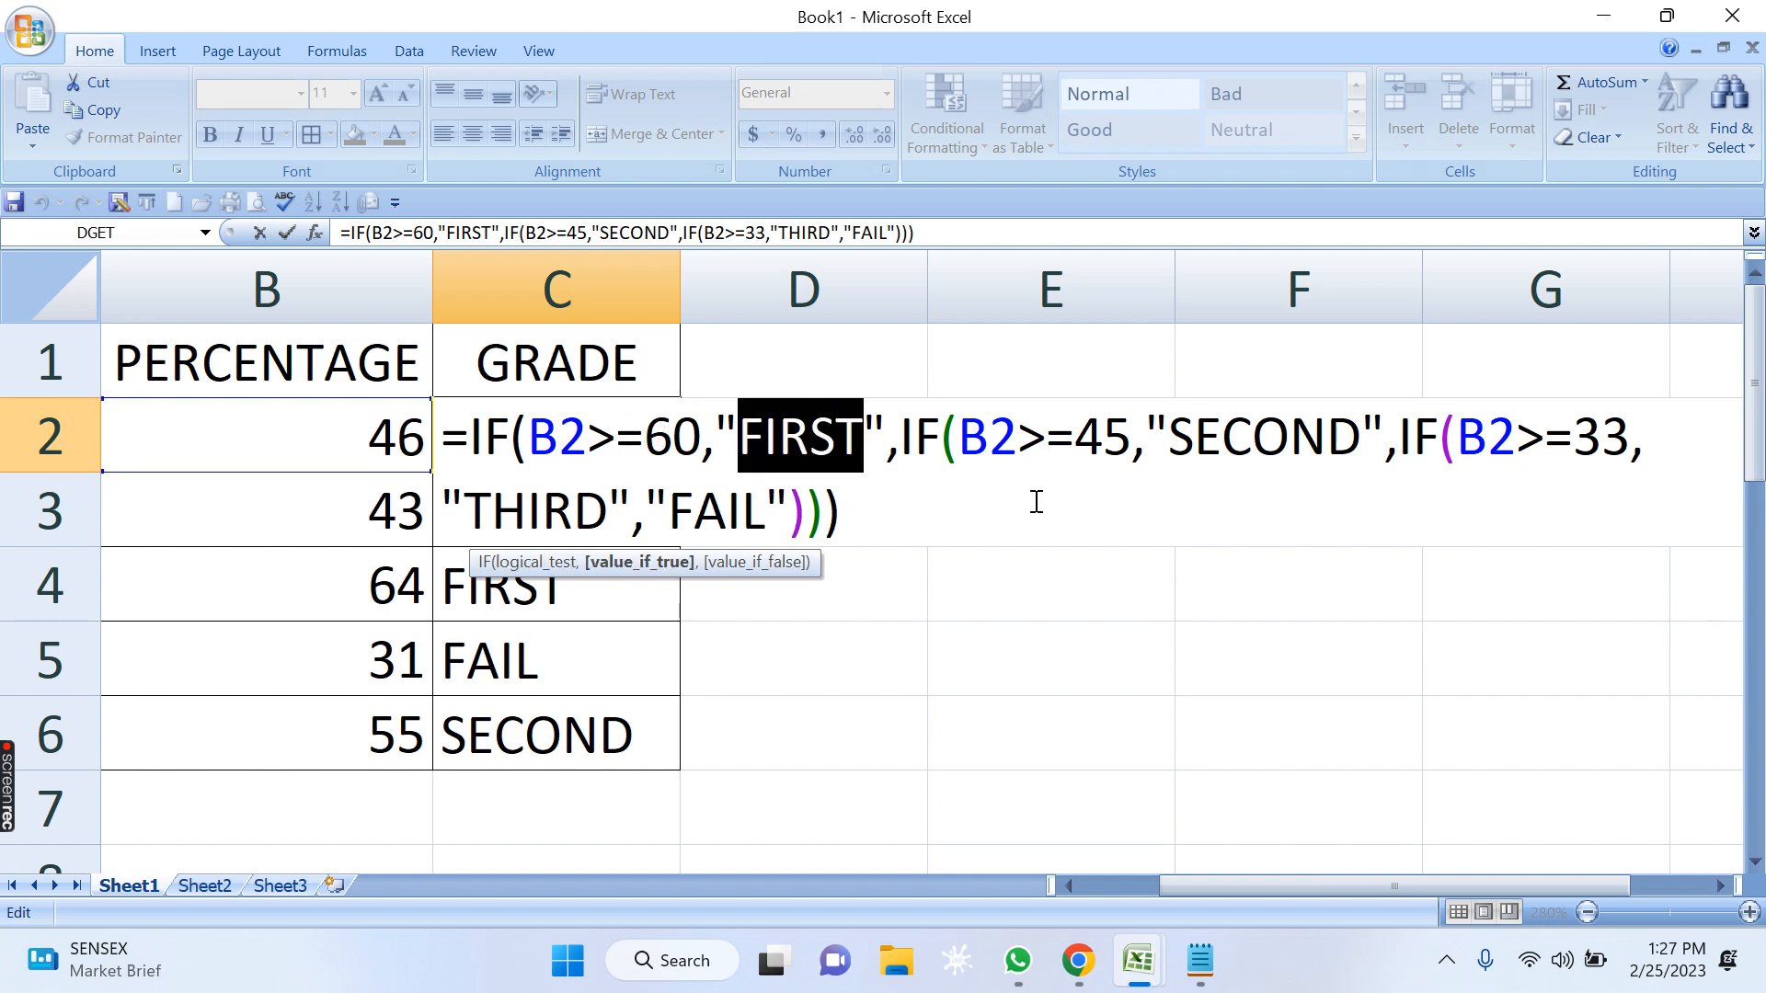
Examine the second IF test in C2's formula, B2>=45, and its true result SECOND.
left_click(1028, 438)
left_click_drag(1015, 437, 980, 443)
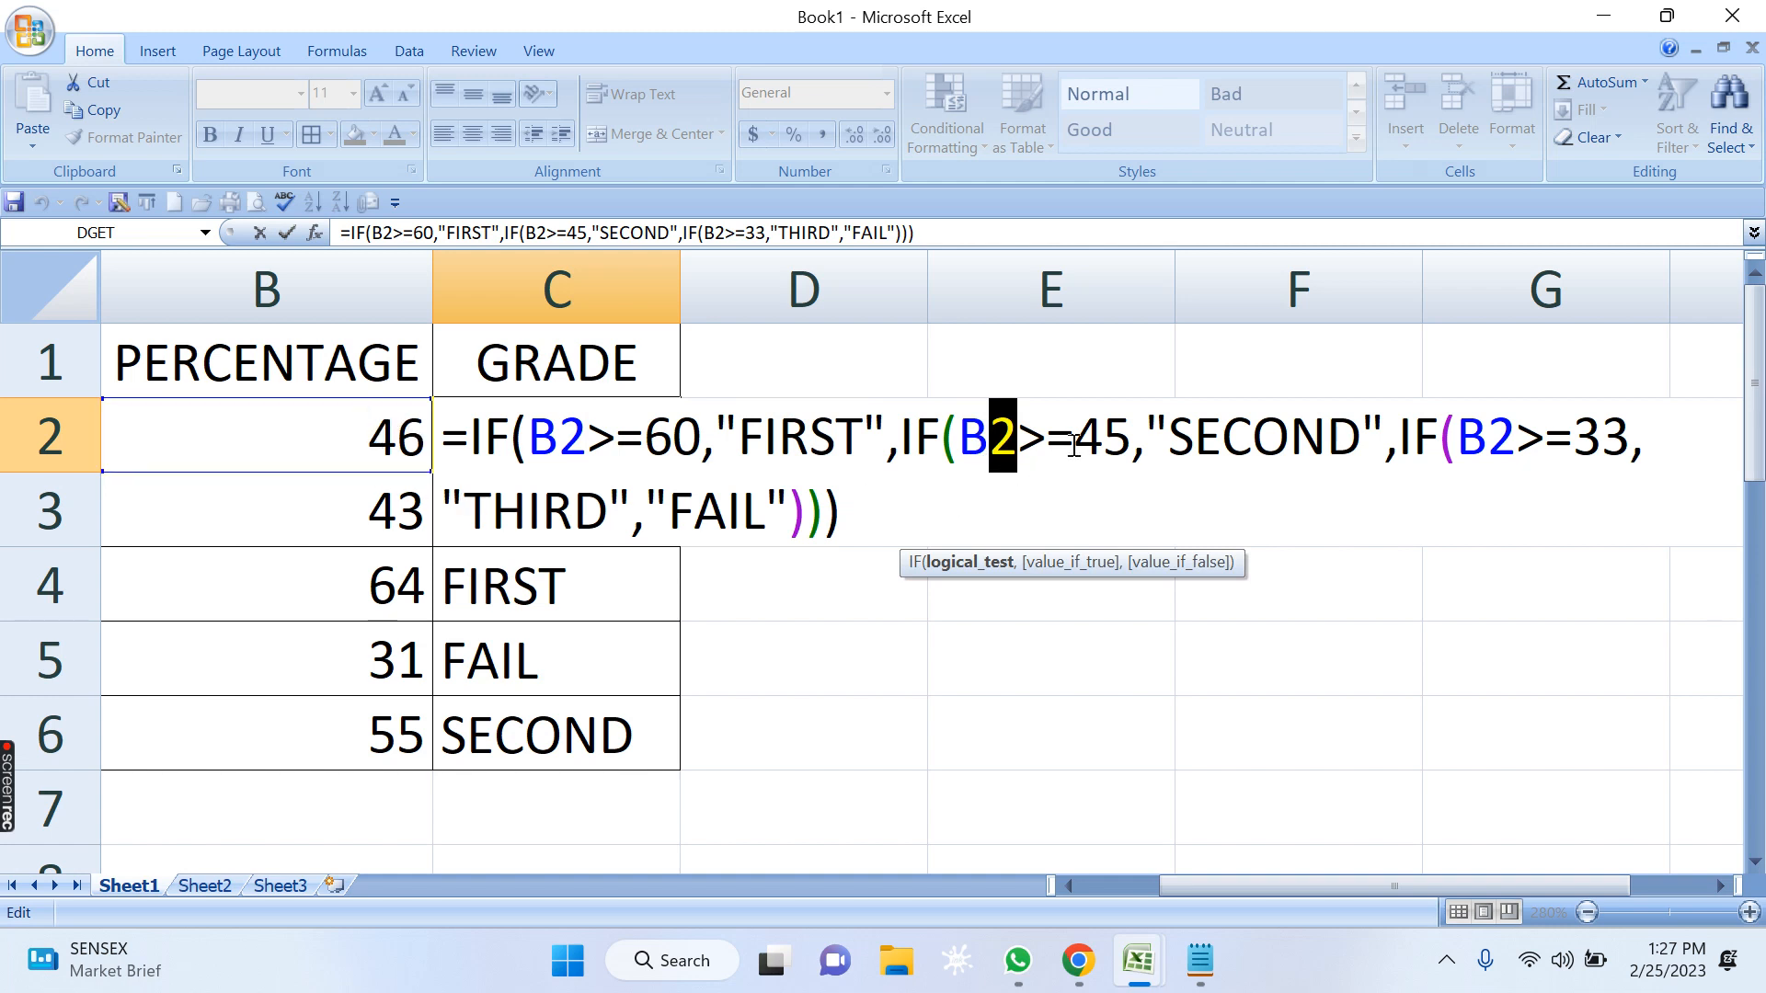
left_click(1102, 431)
left_click(1017, 430)
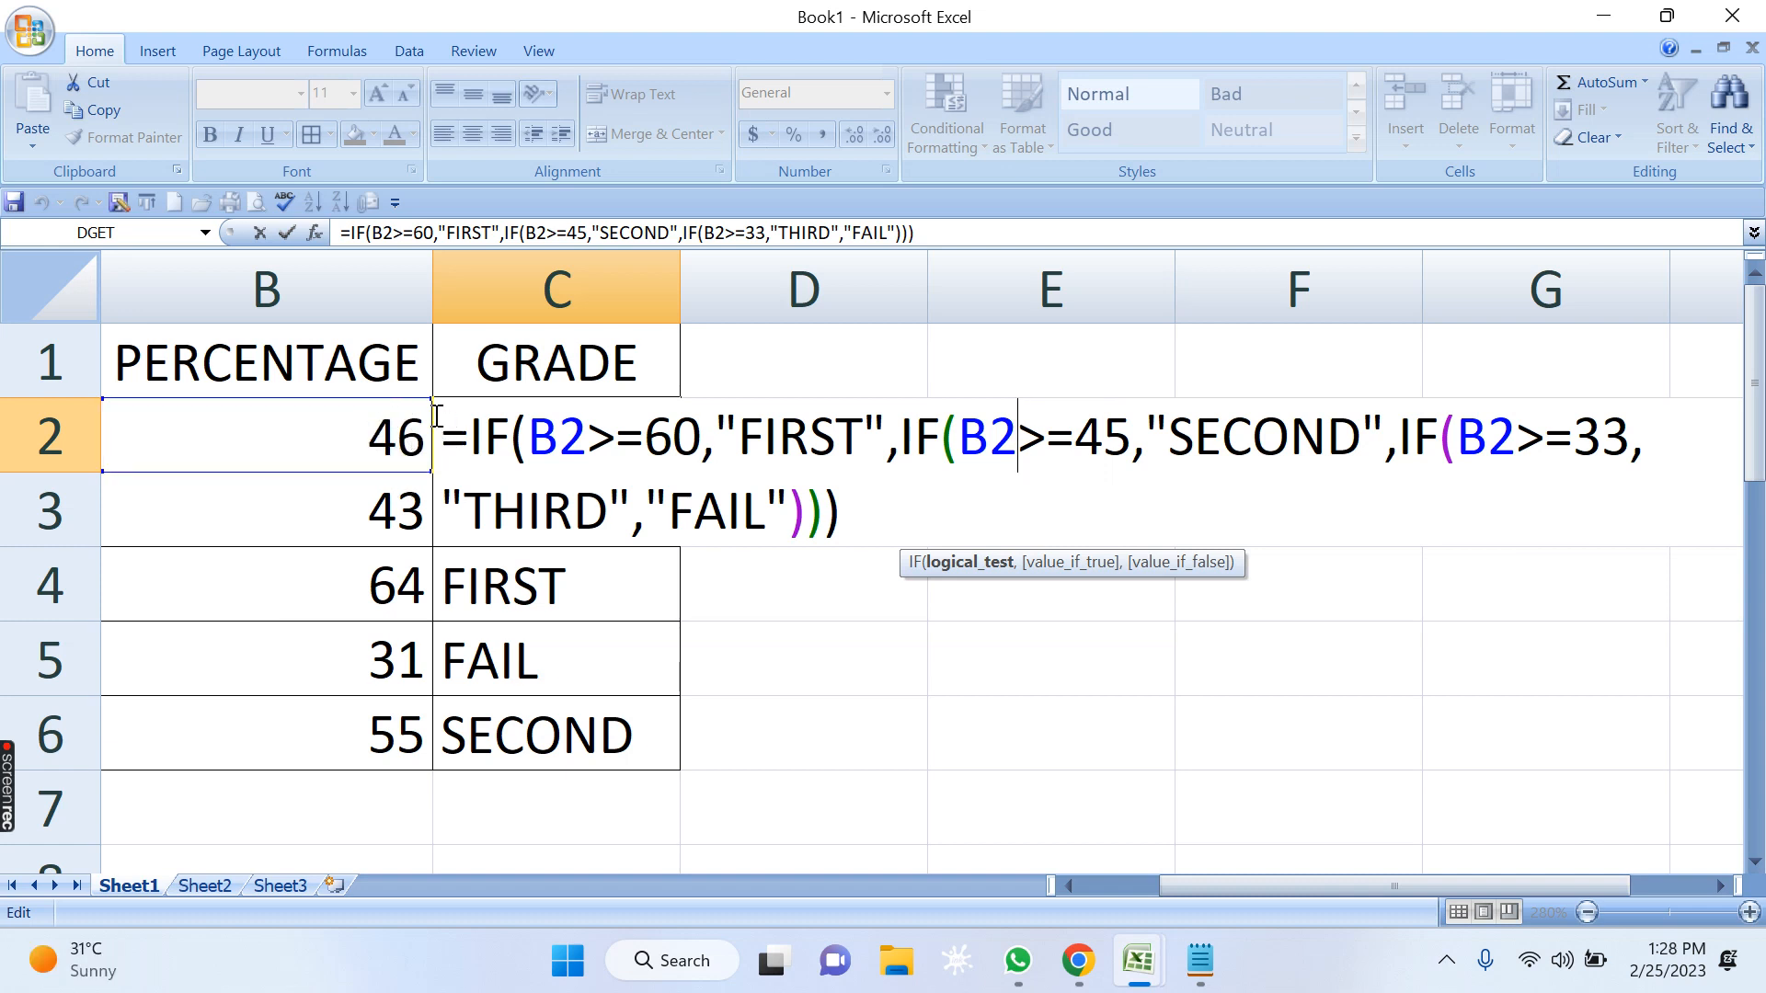
left_click(985, 438)
left_click(1115, 448)
left_click_drag(963, 438, 1095, 441)
left_click(998, 447)
left_click_drag(974, 440, 1344, 457)
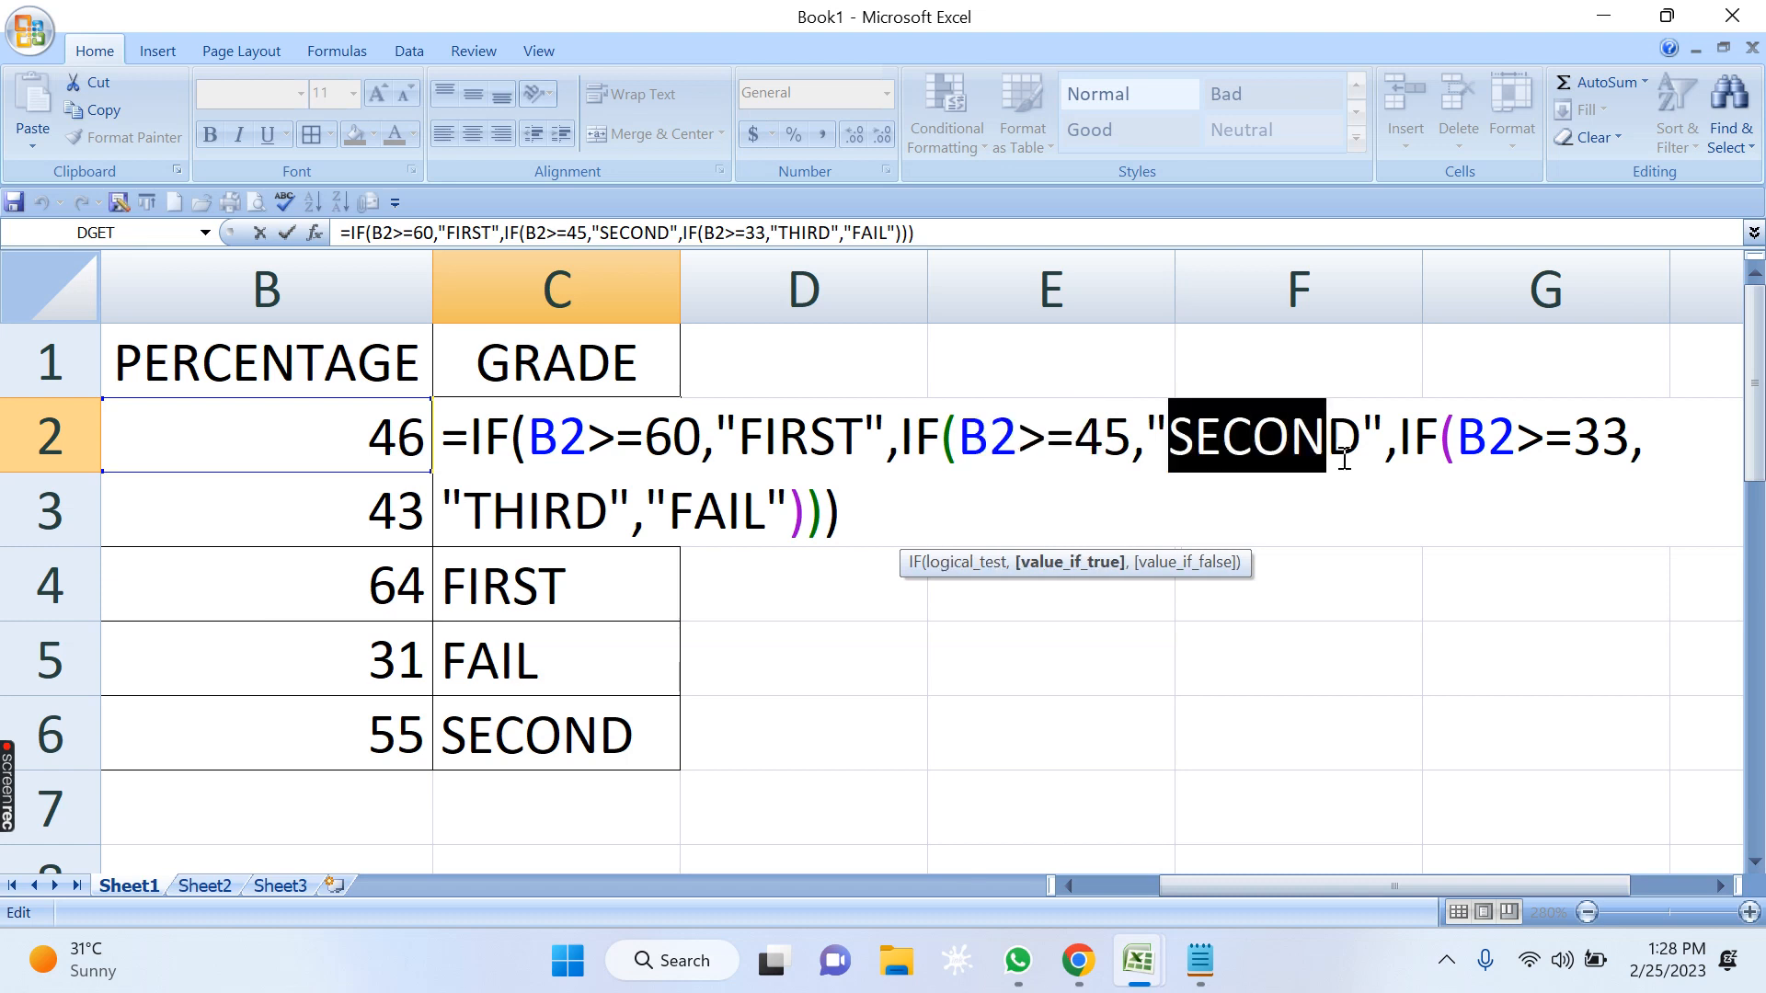
key("Return")
Open the grade formula in C3 and examine its first IF test, B3>=60.
left_click(566, 423)
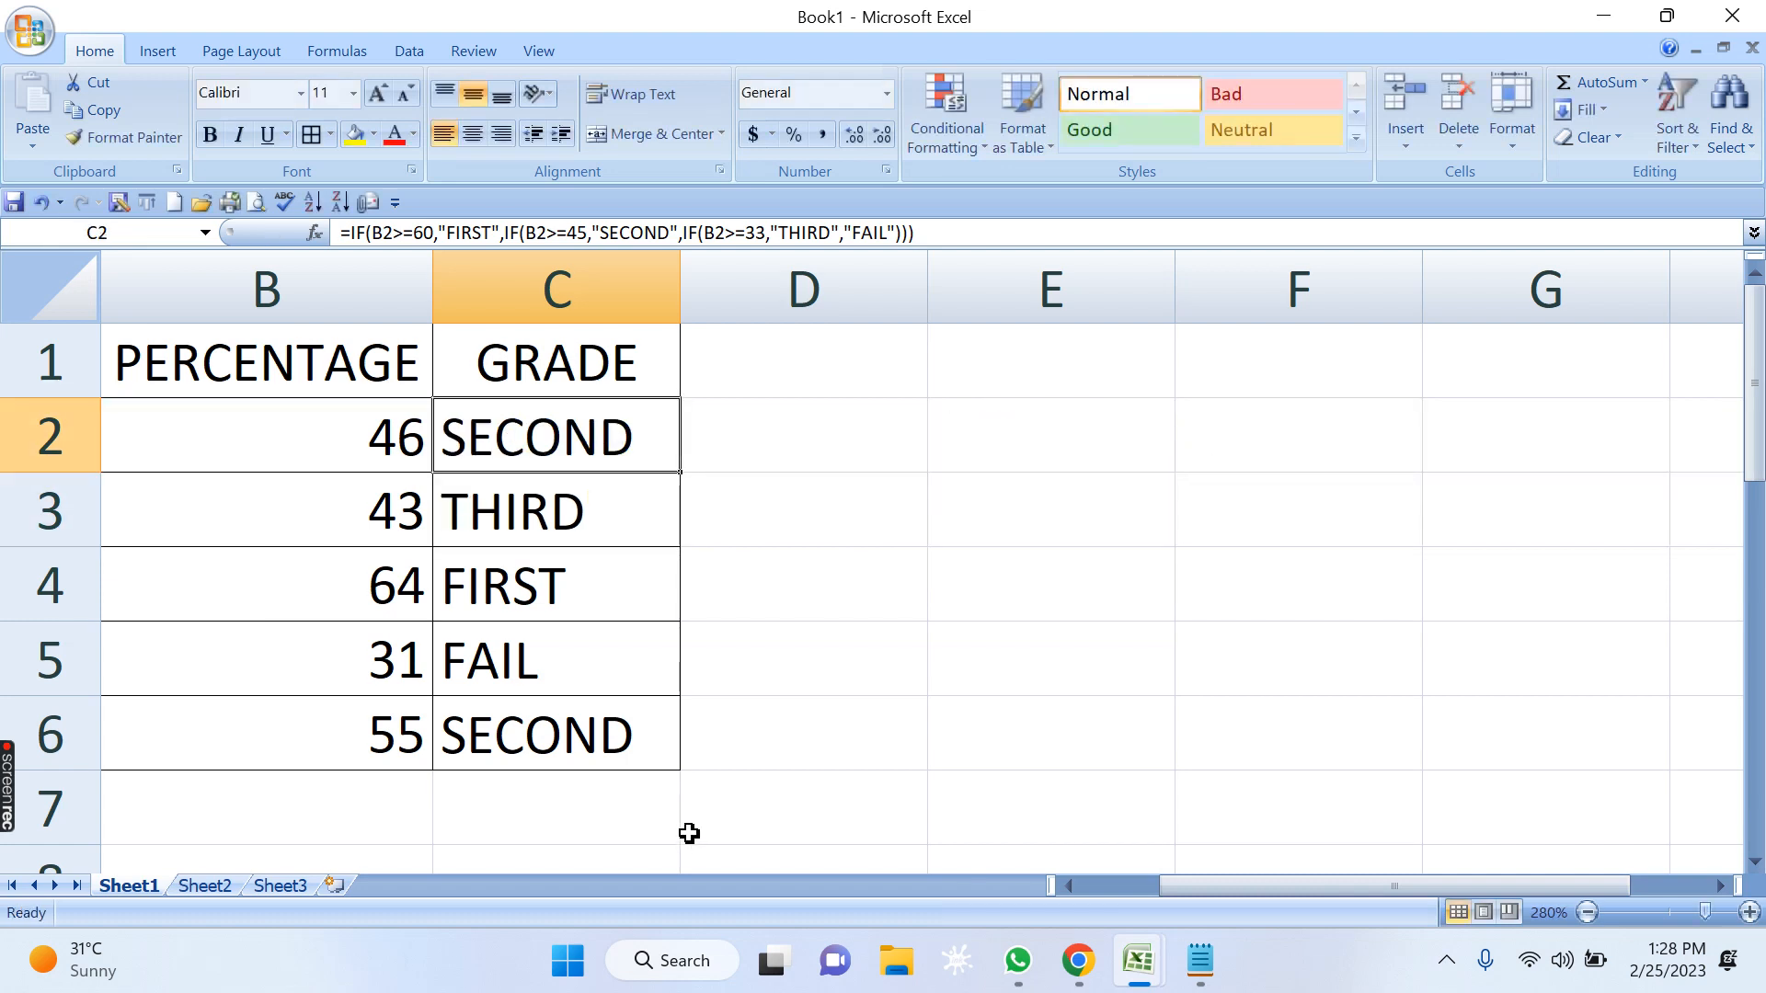
left_click(975, 592)
left_click(588, 513)
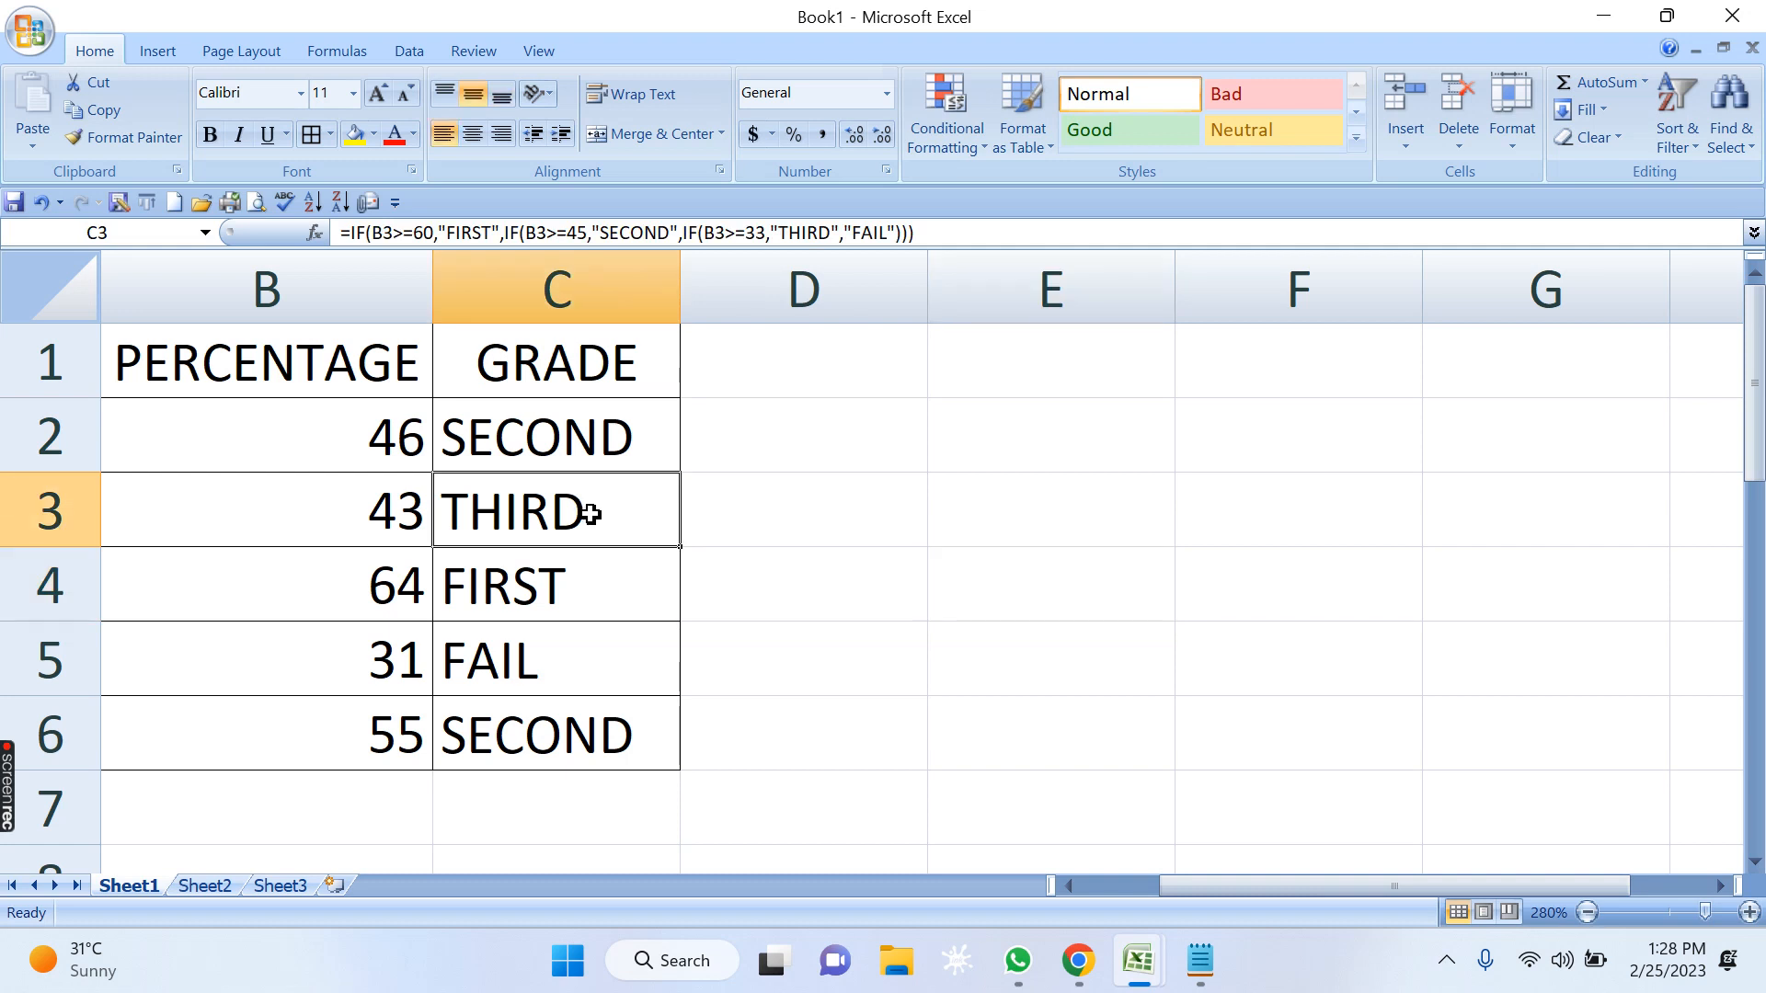
key("F2")
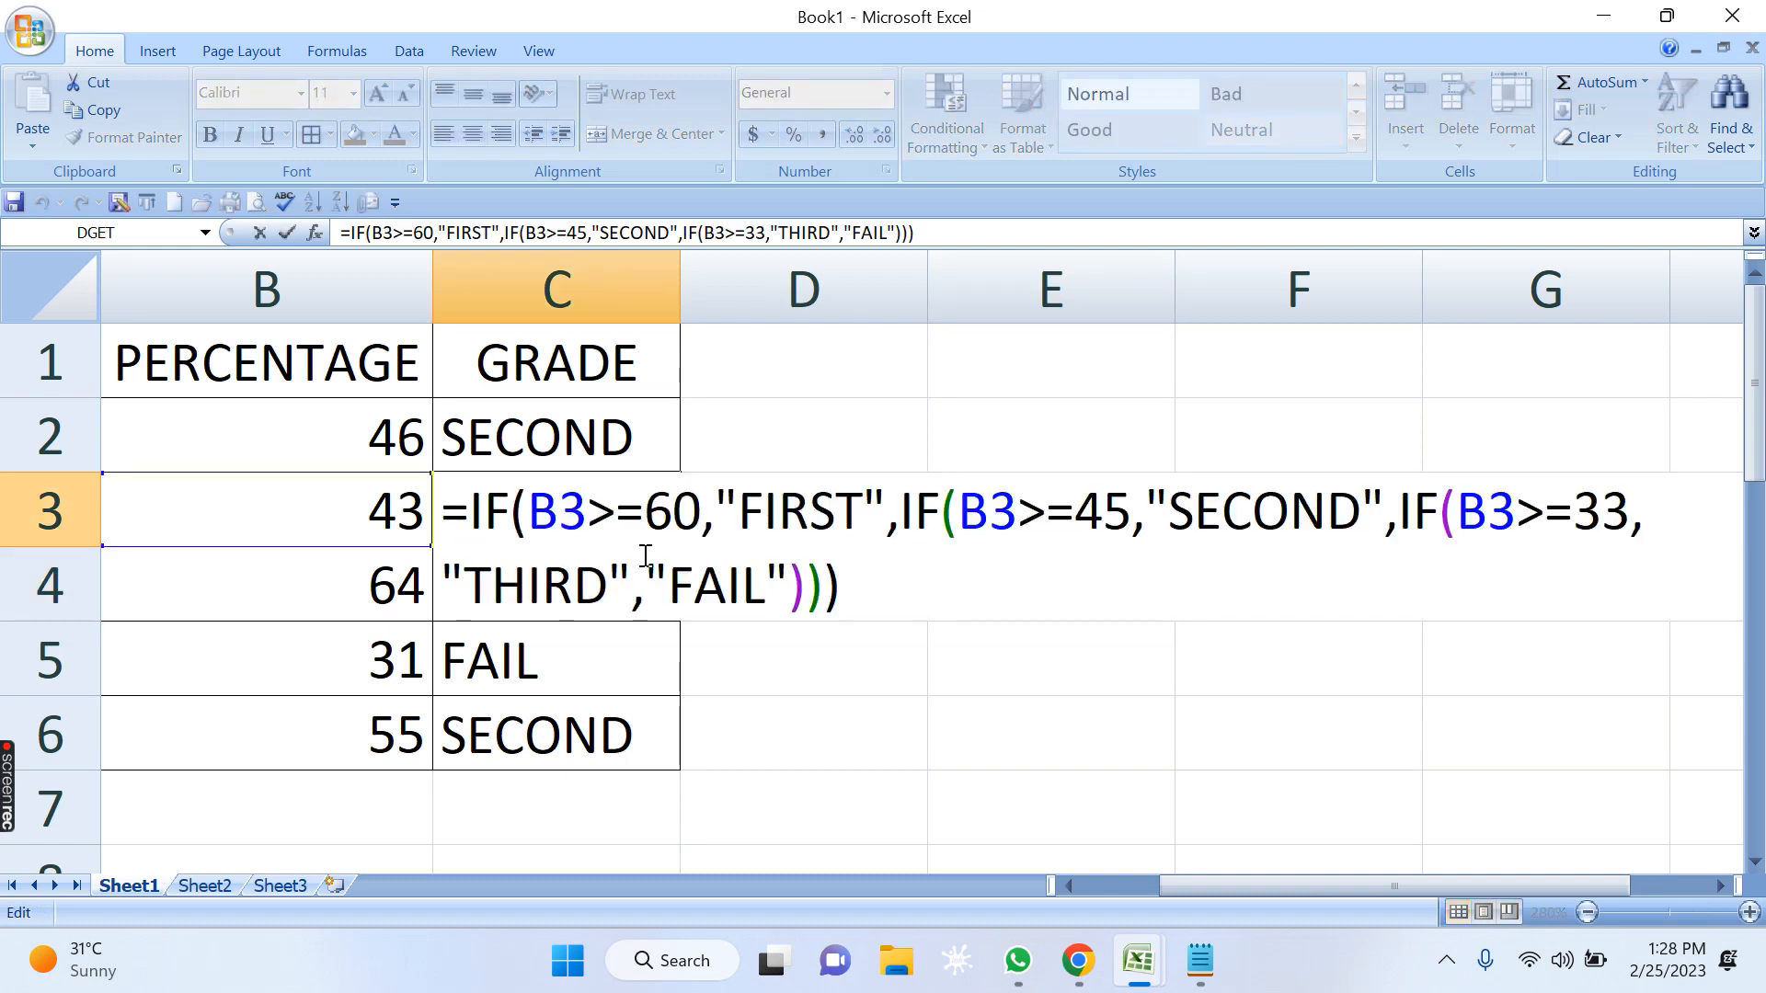
left_click_drag(585, 508, 530, 510)
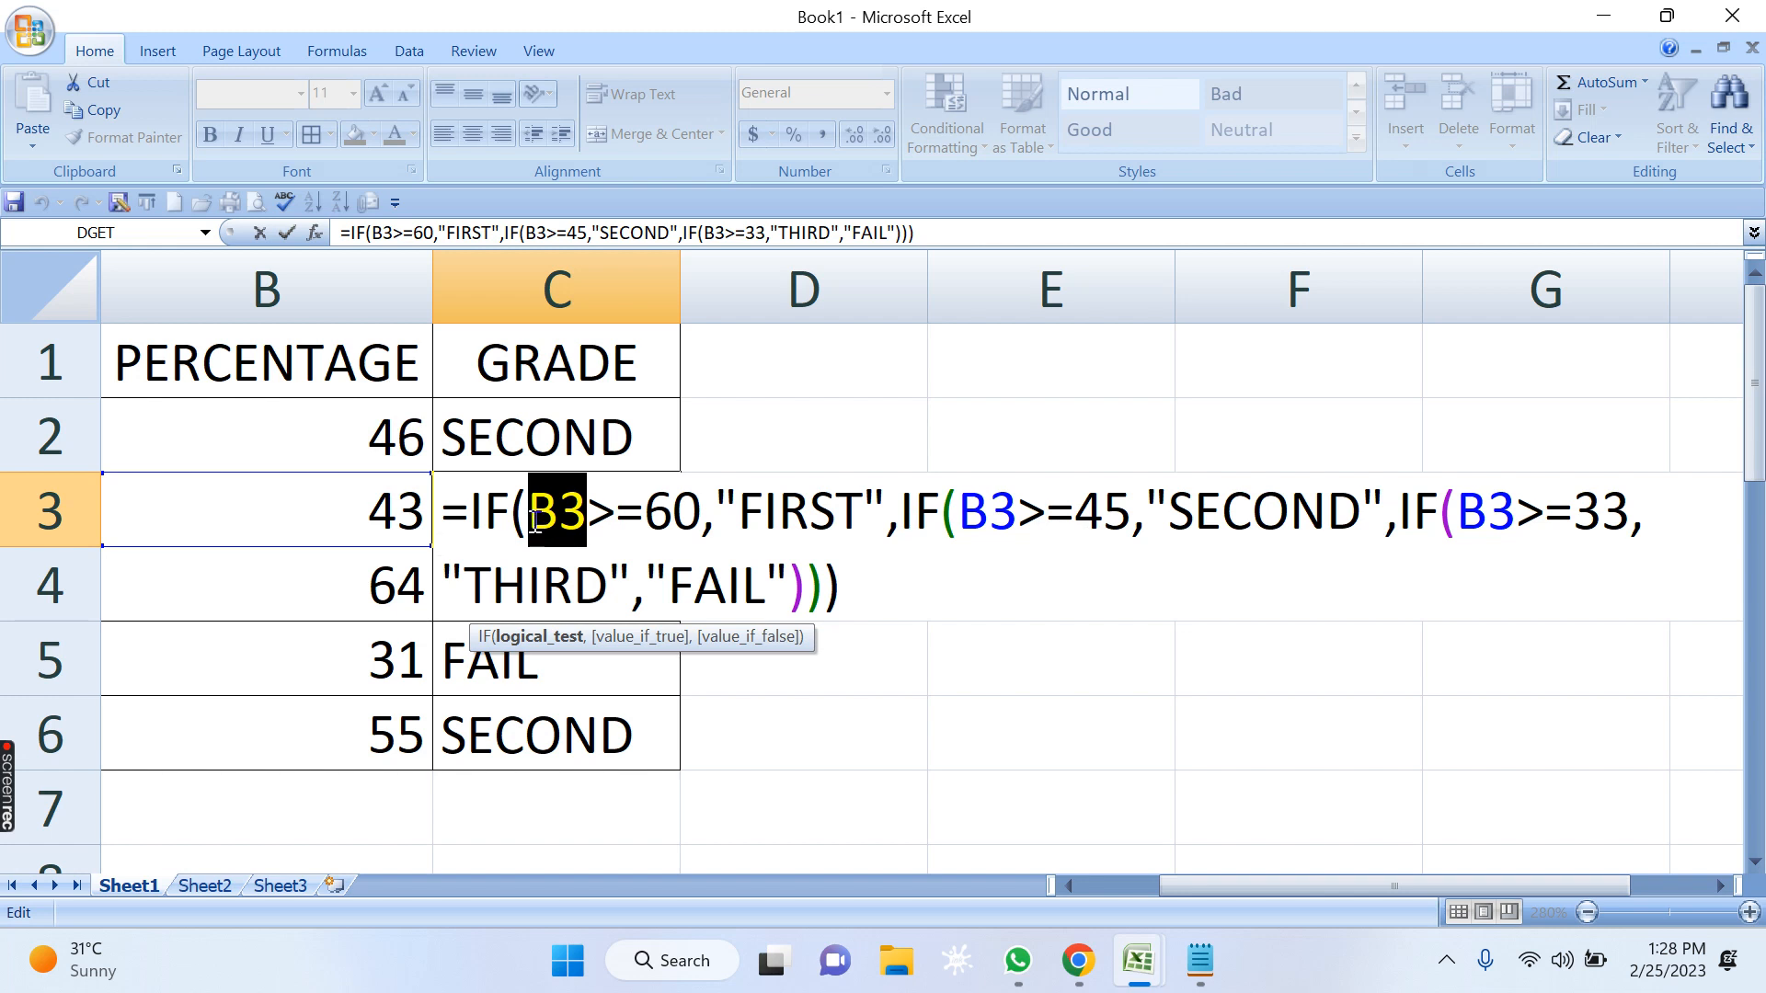
left_click_drag(532, 517, 583, 512)
left_click_drag(540, 514, 583, 517)
Examine the second IF test in C3's formula, B3>=45.
double_click(1015, 513)
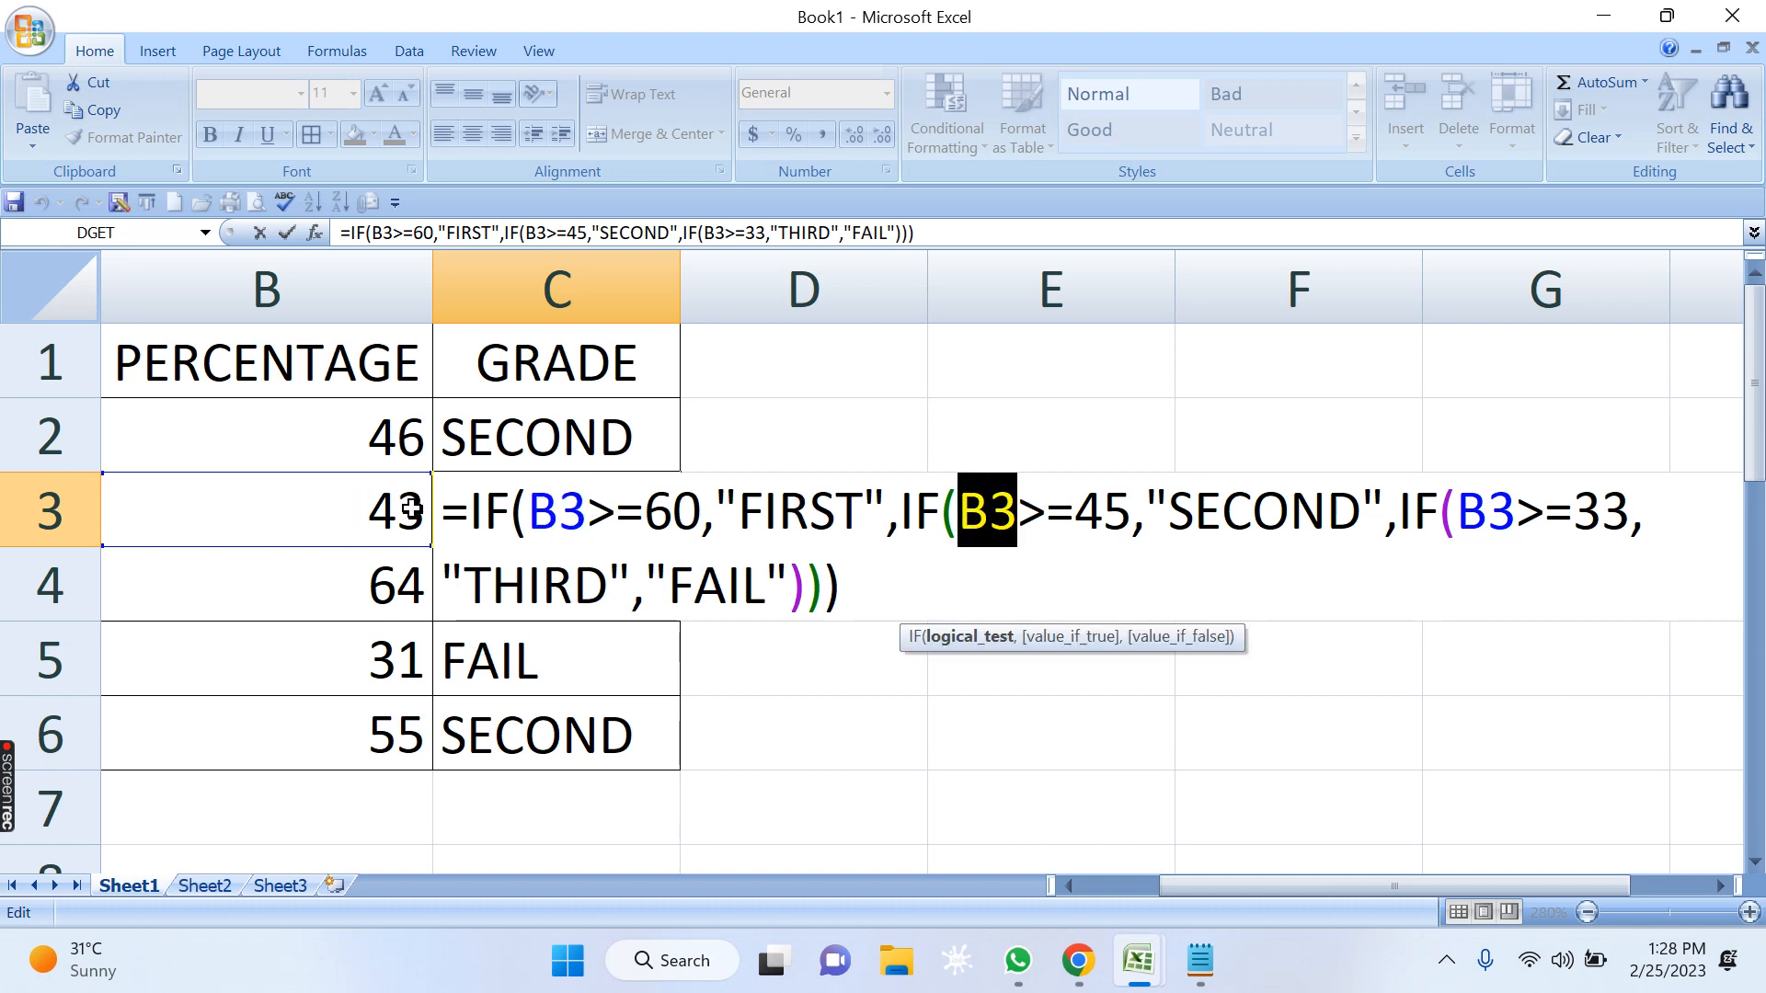
left_click(1111, 517)
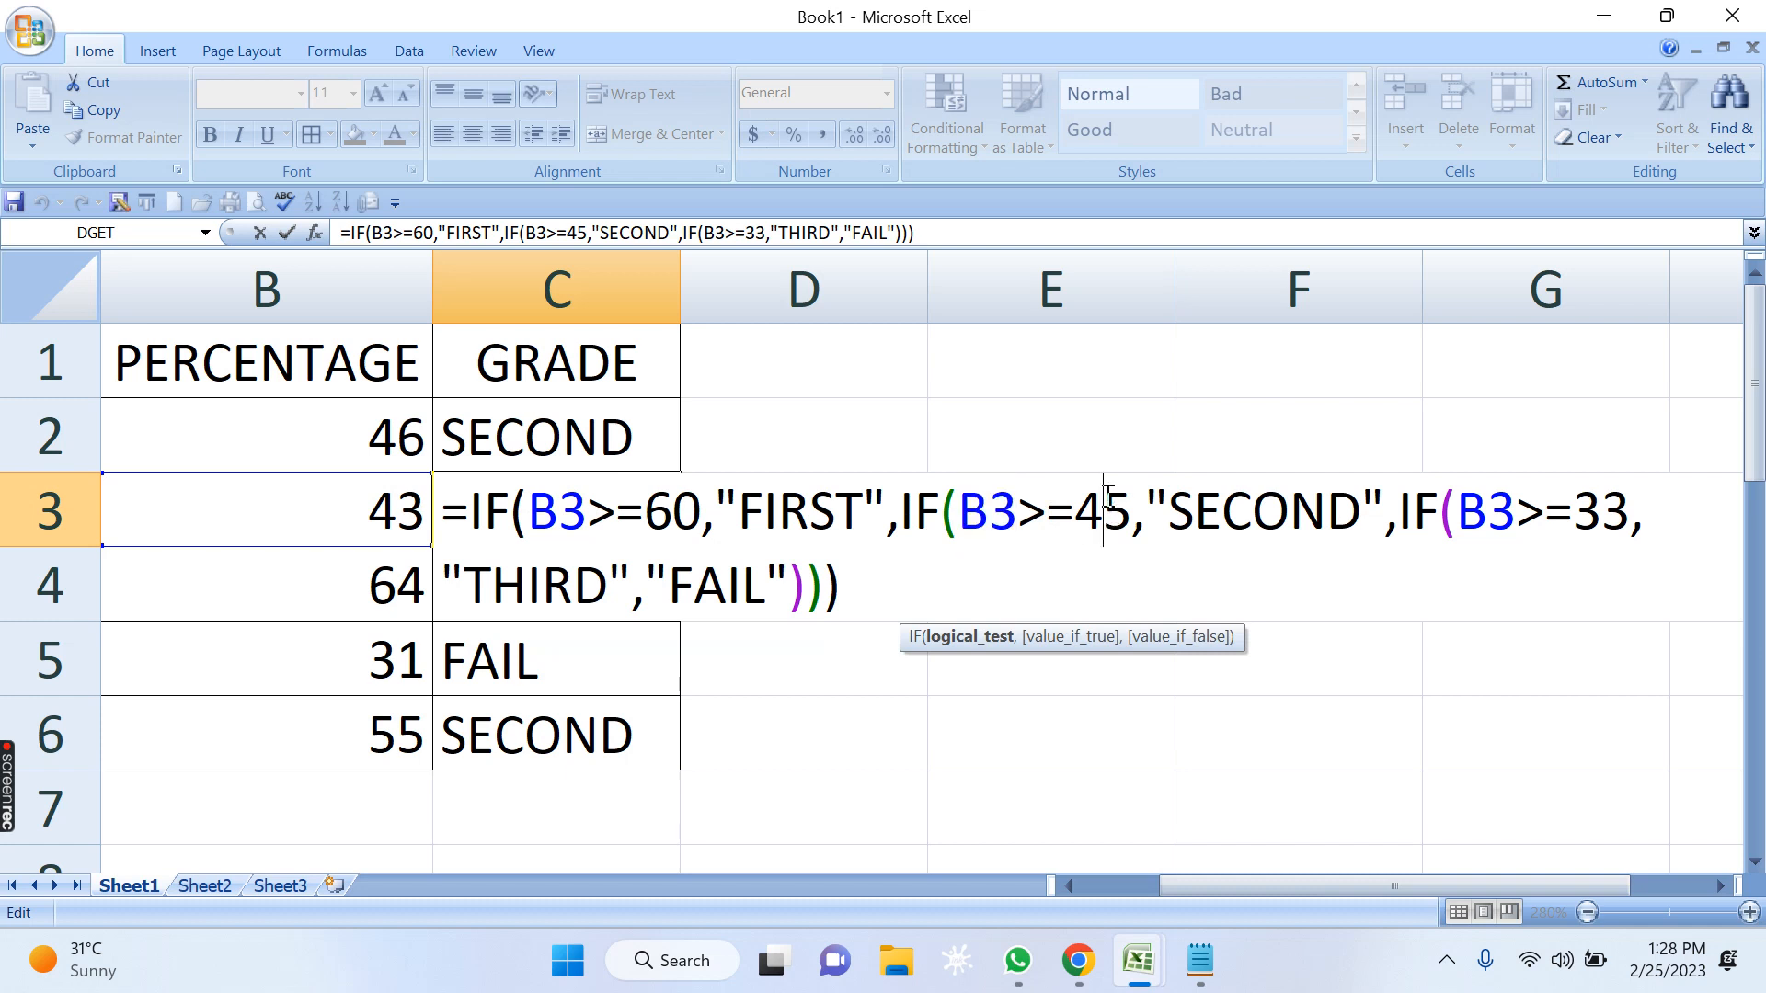
key("Right")
key("Right")
key("Right")
key("Right")
left_click_drag(989, 512, 1099, 512)
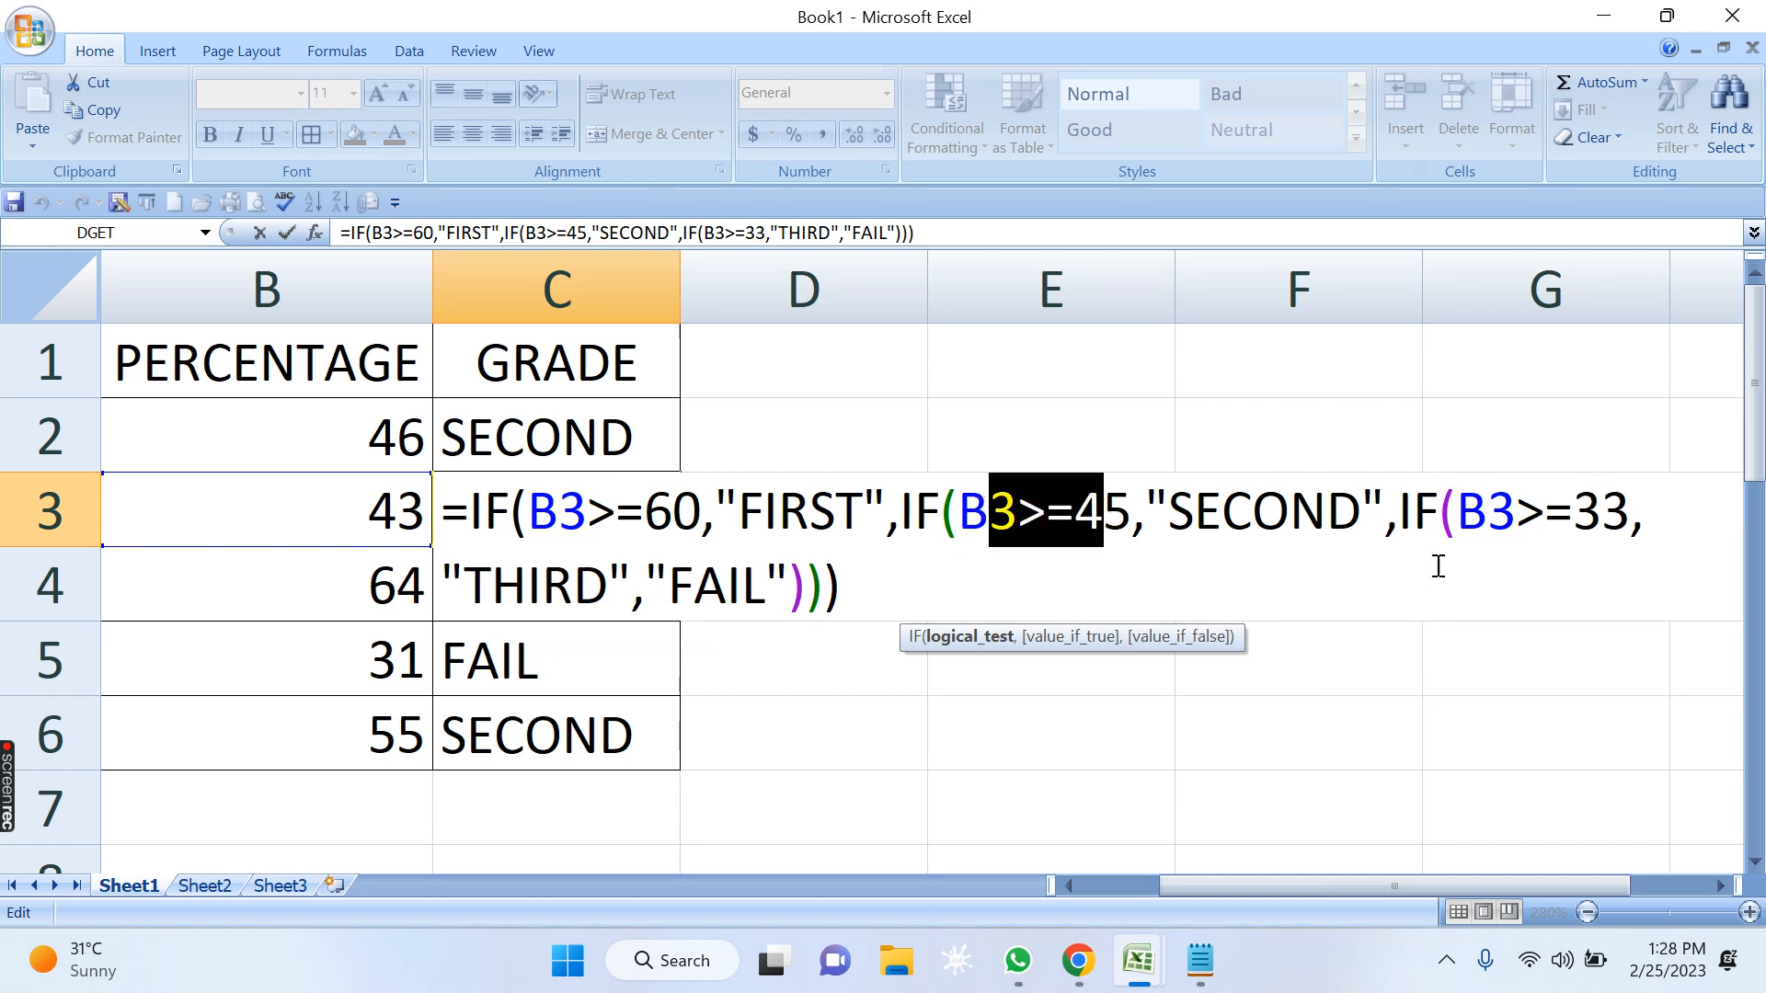
Examine the third IF test in C3's formula, B3>=33, and its true result THIRD.
left_click(1487, 519)
left_click_drag(1456, 512, 1516, 512)
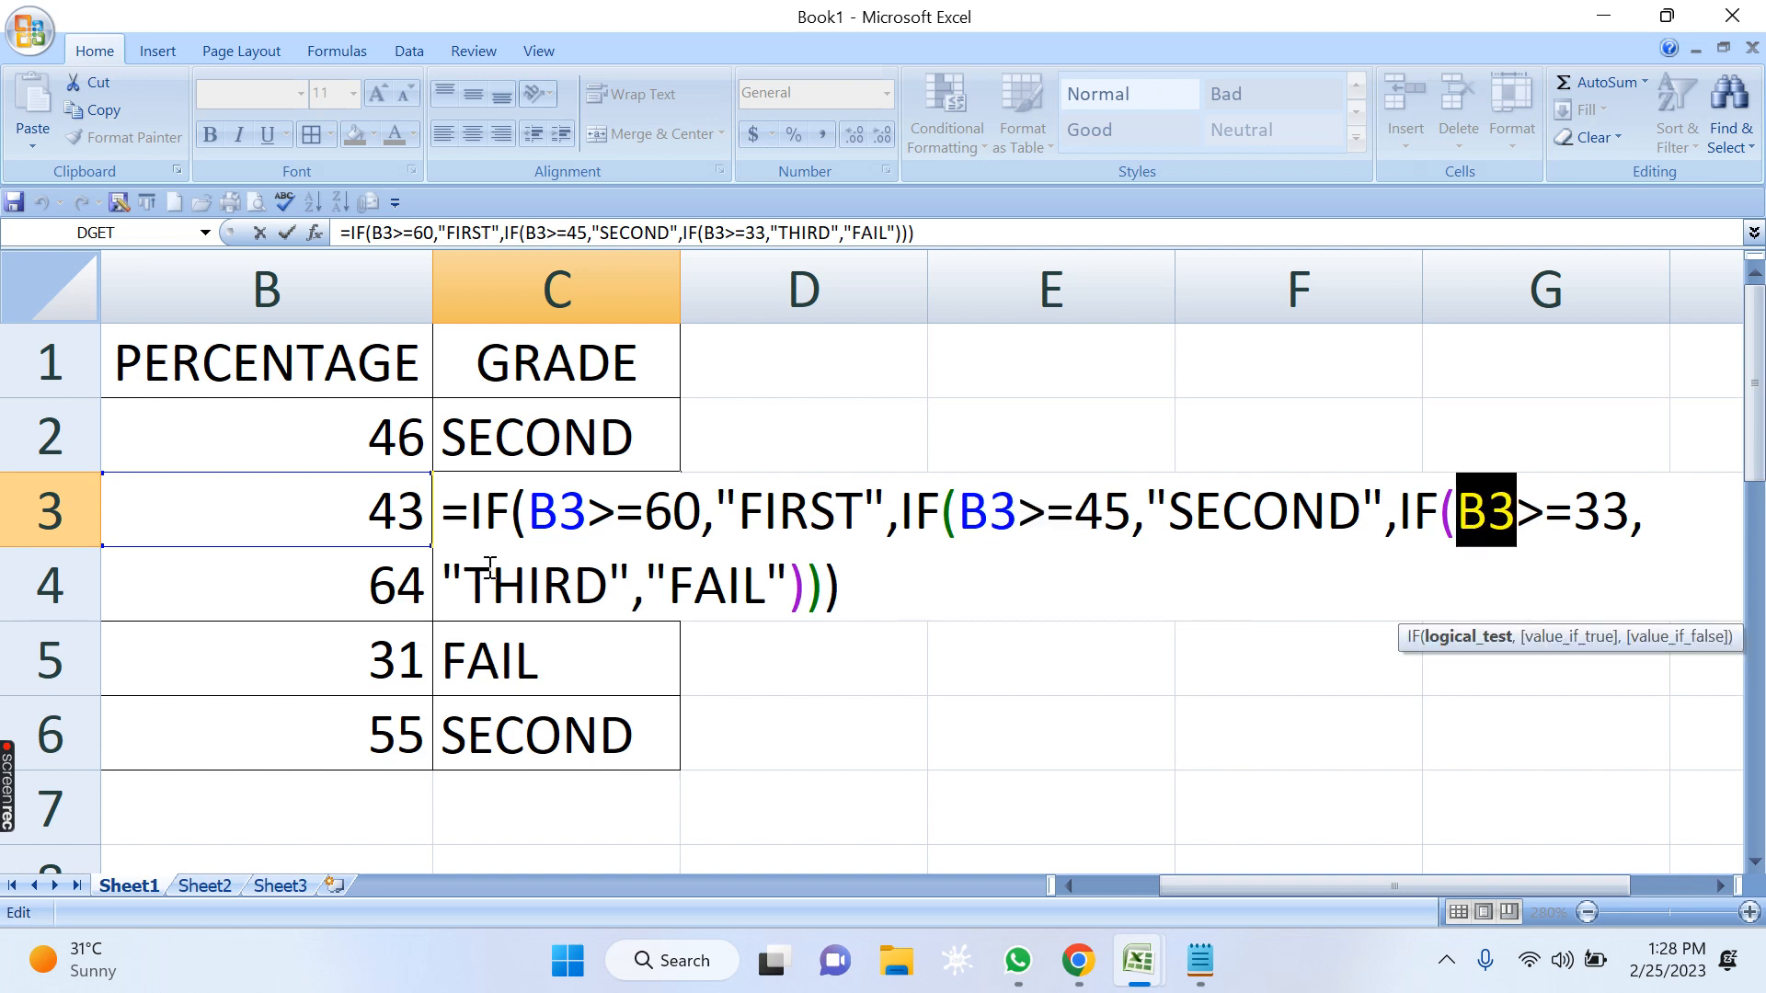
left_click(1633, 534)
left_click(1518, 501)
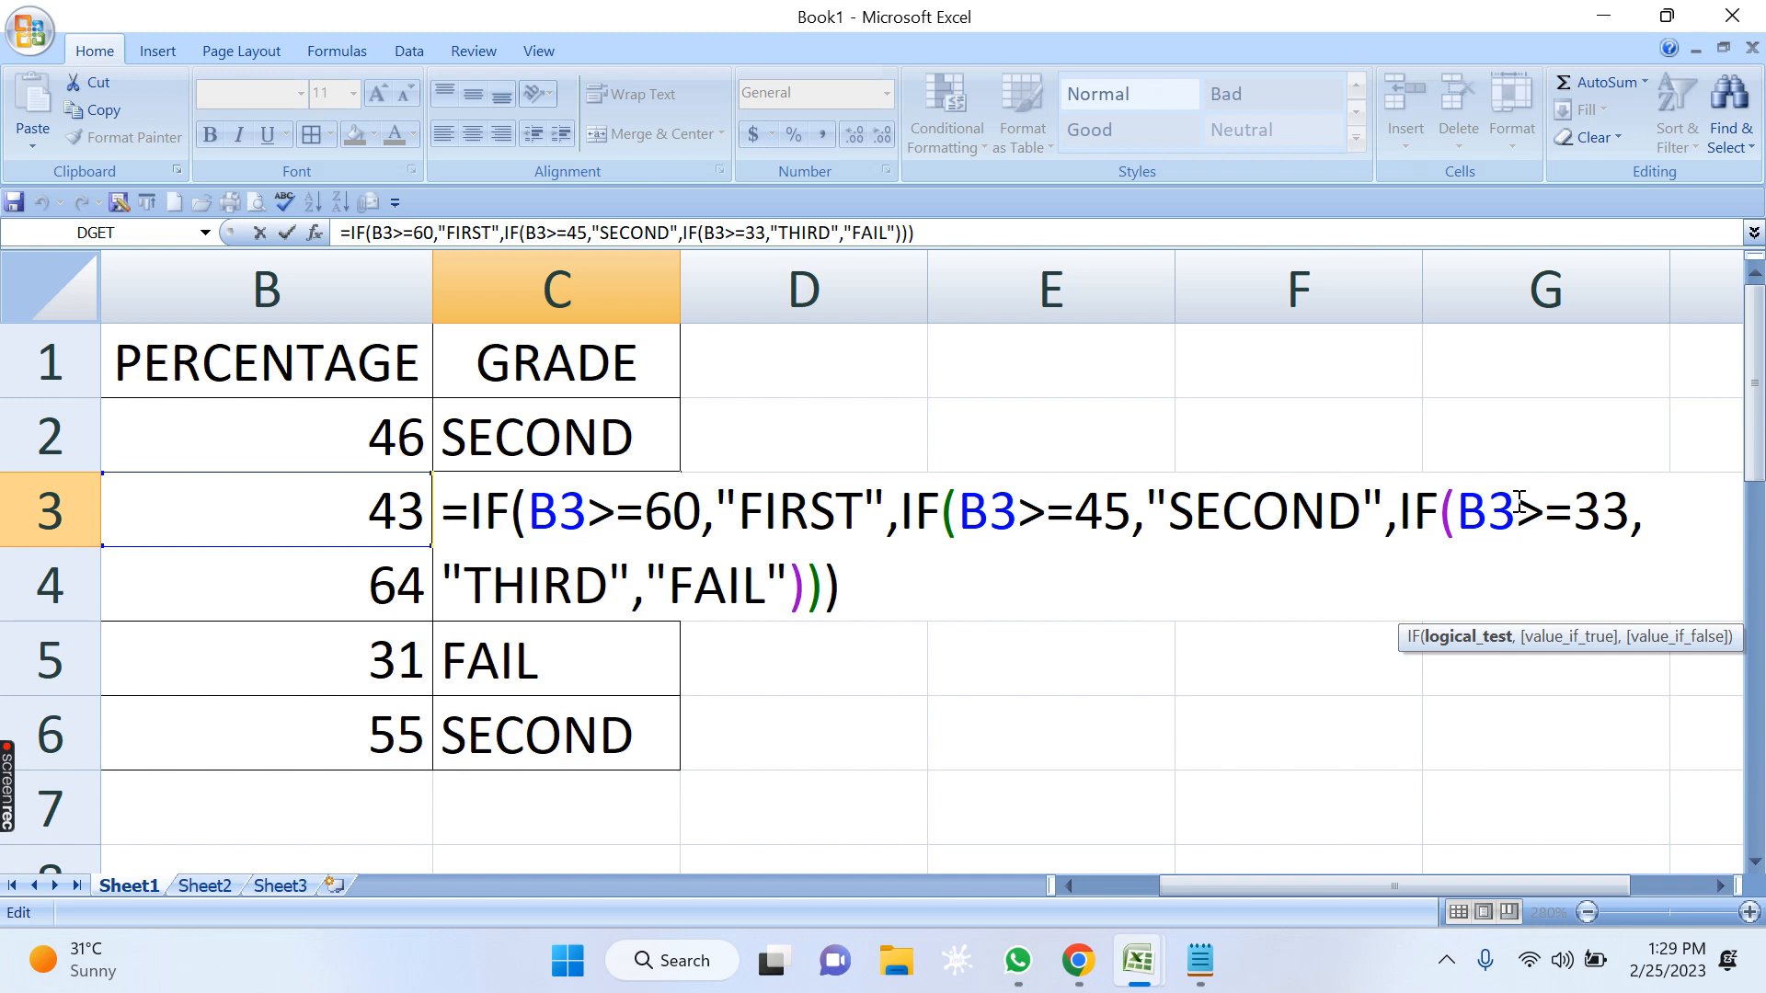
left_click_drag(1518, 502, 1602, 519)
left_click(1527, 508)
left_click(1571, 520)
left_click_drag(1462, 511, 1628, 511)
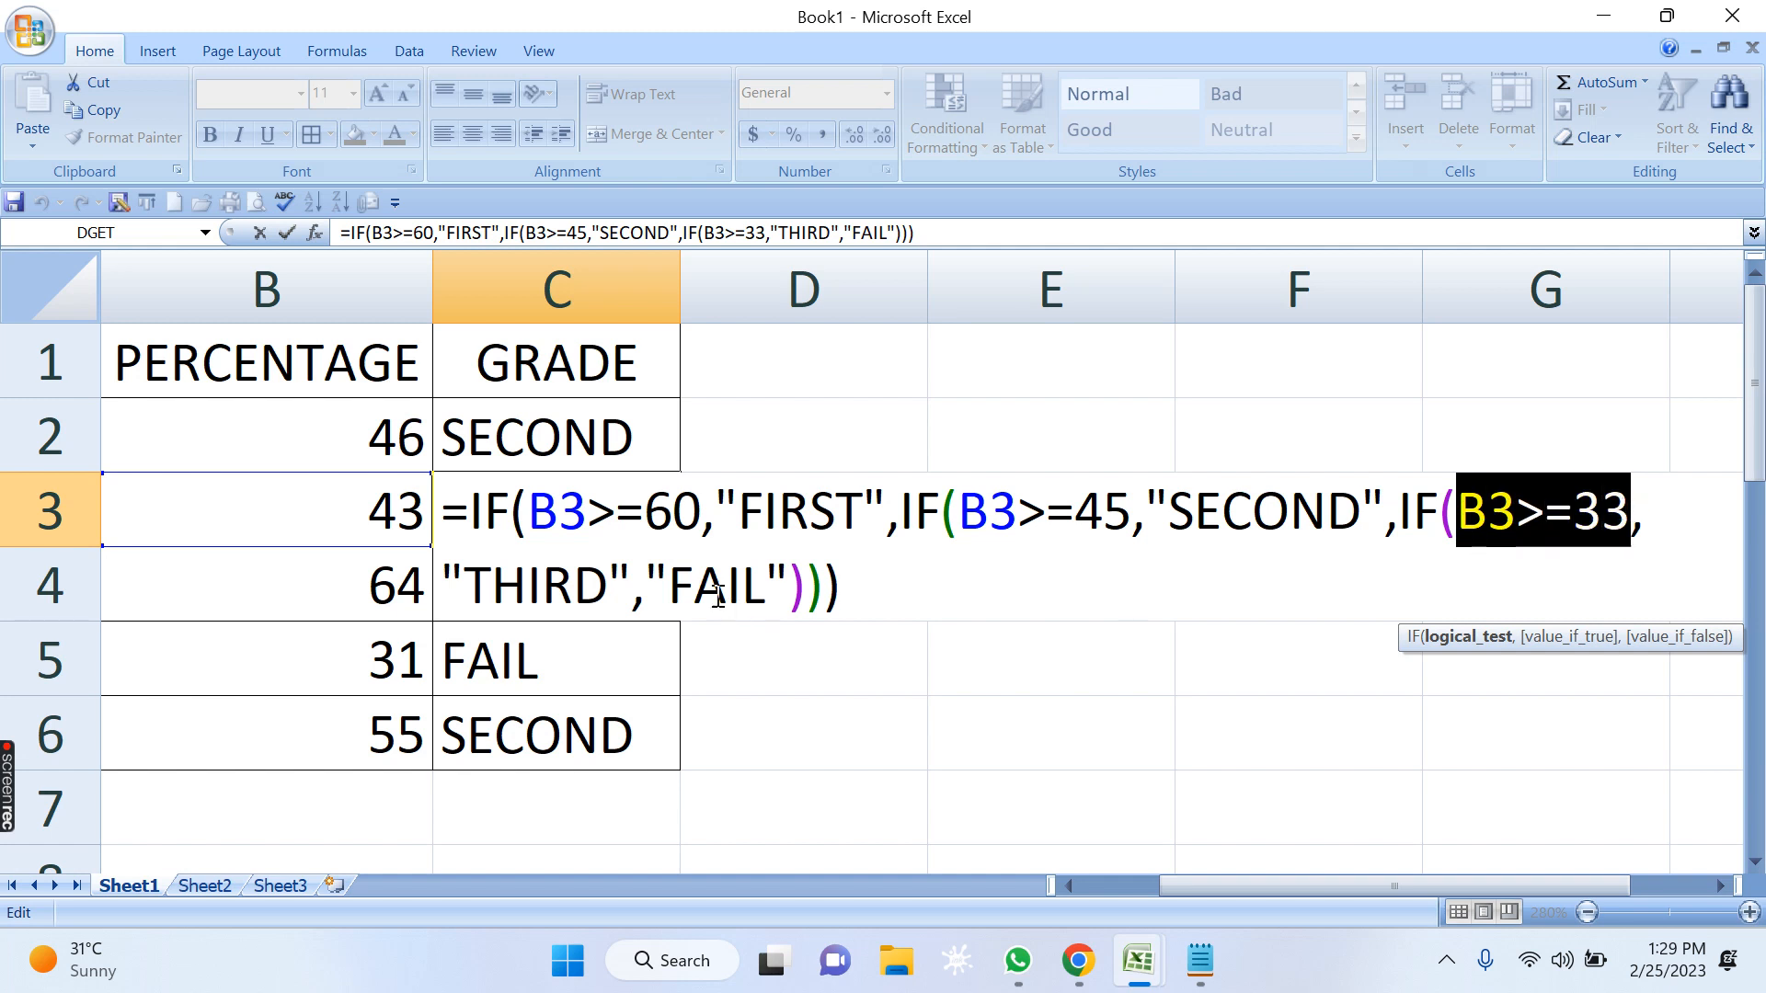
left_click_drag(465, 583, 612, 581)
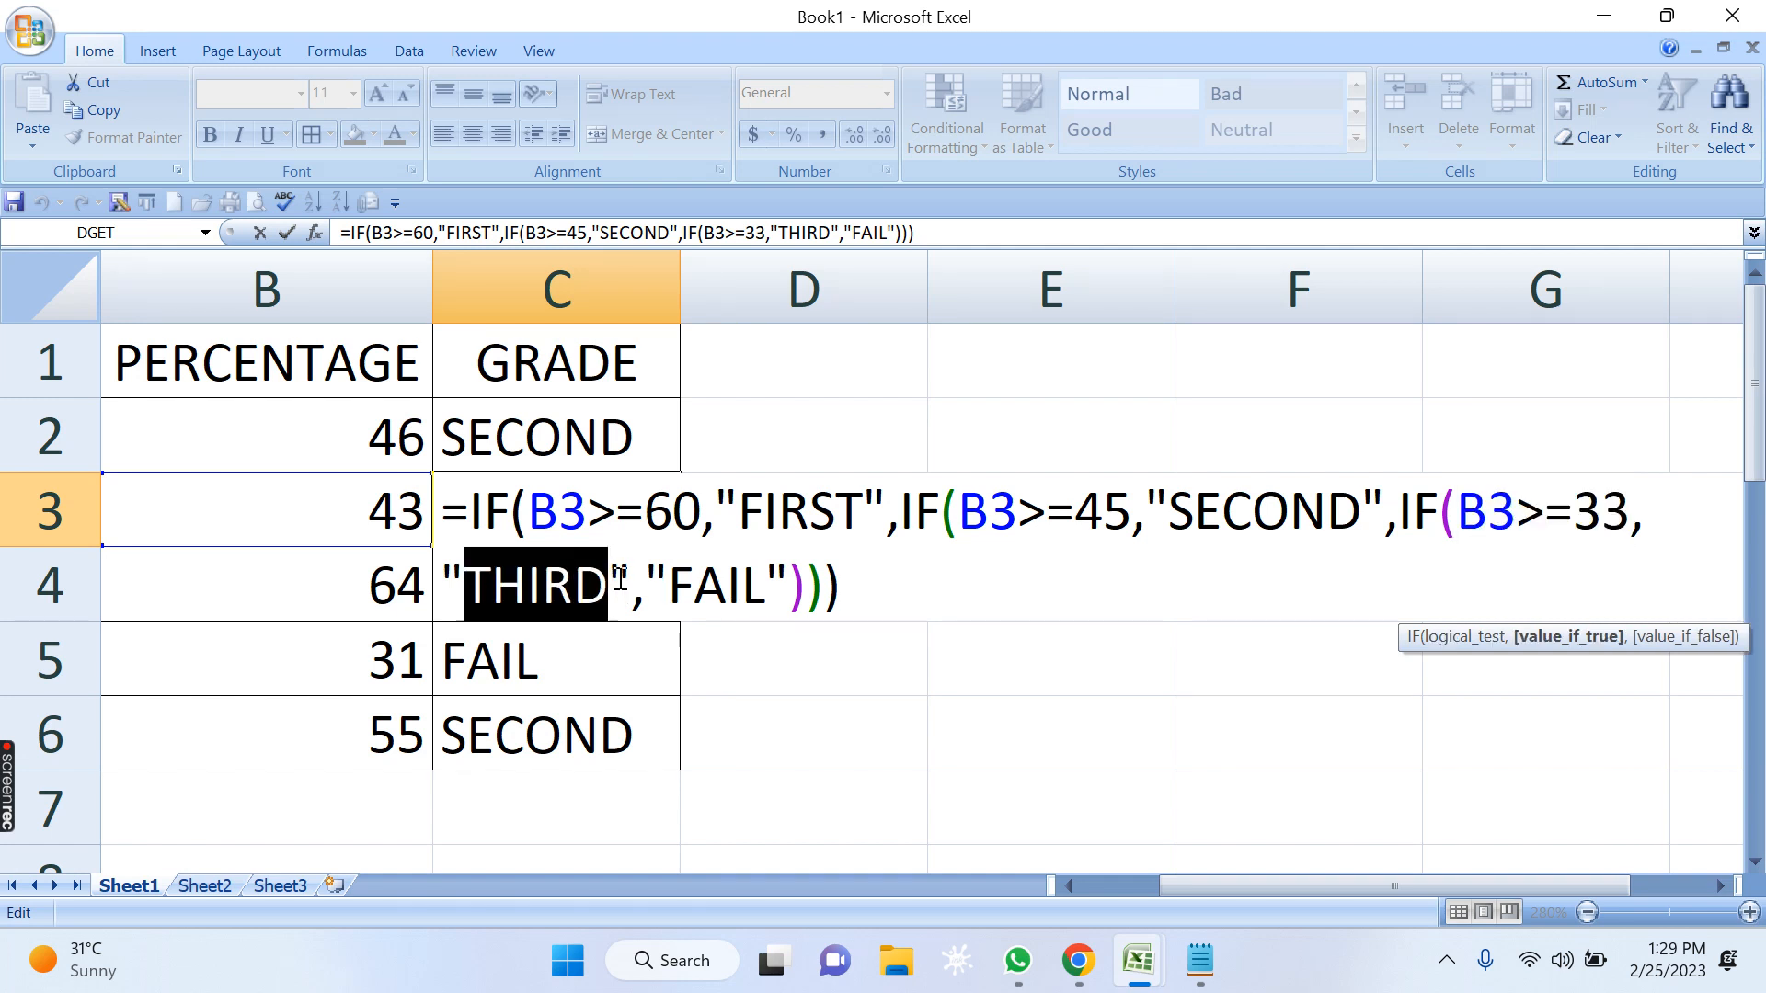
key("Return")
Inspect the nested IF formula in grade cell C5 without changing it.
left_click(517, 664)
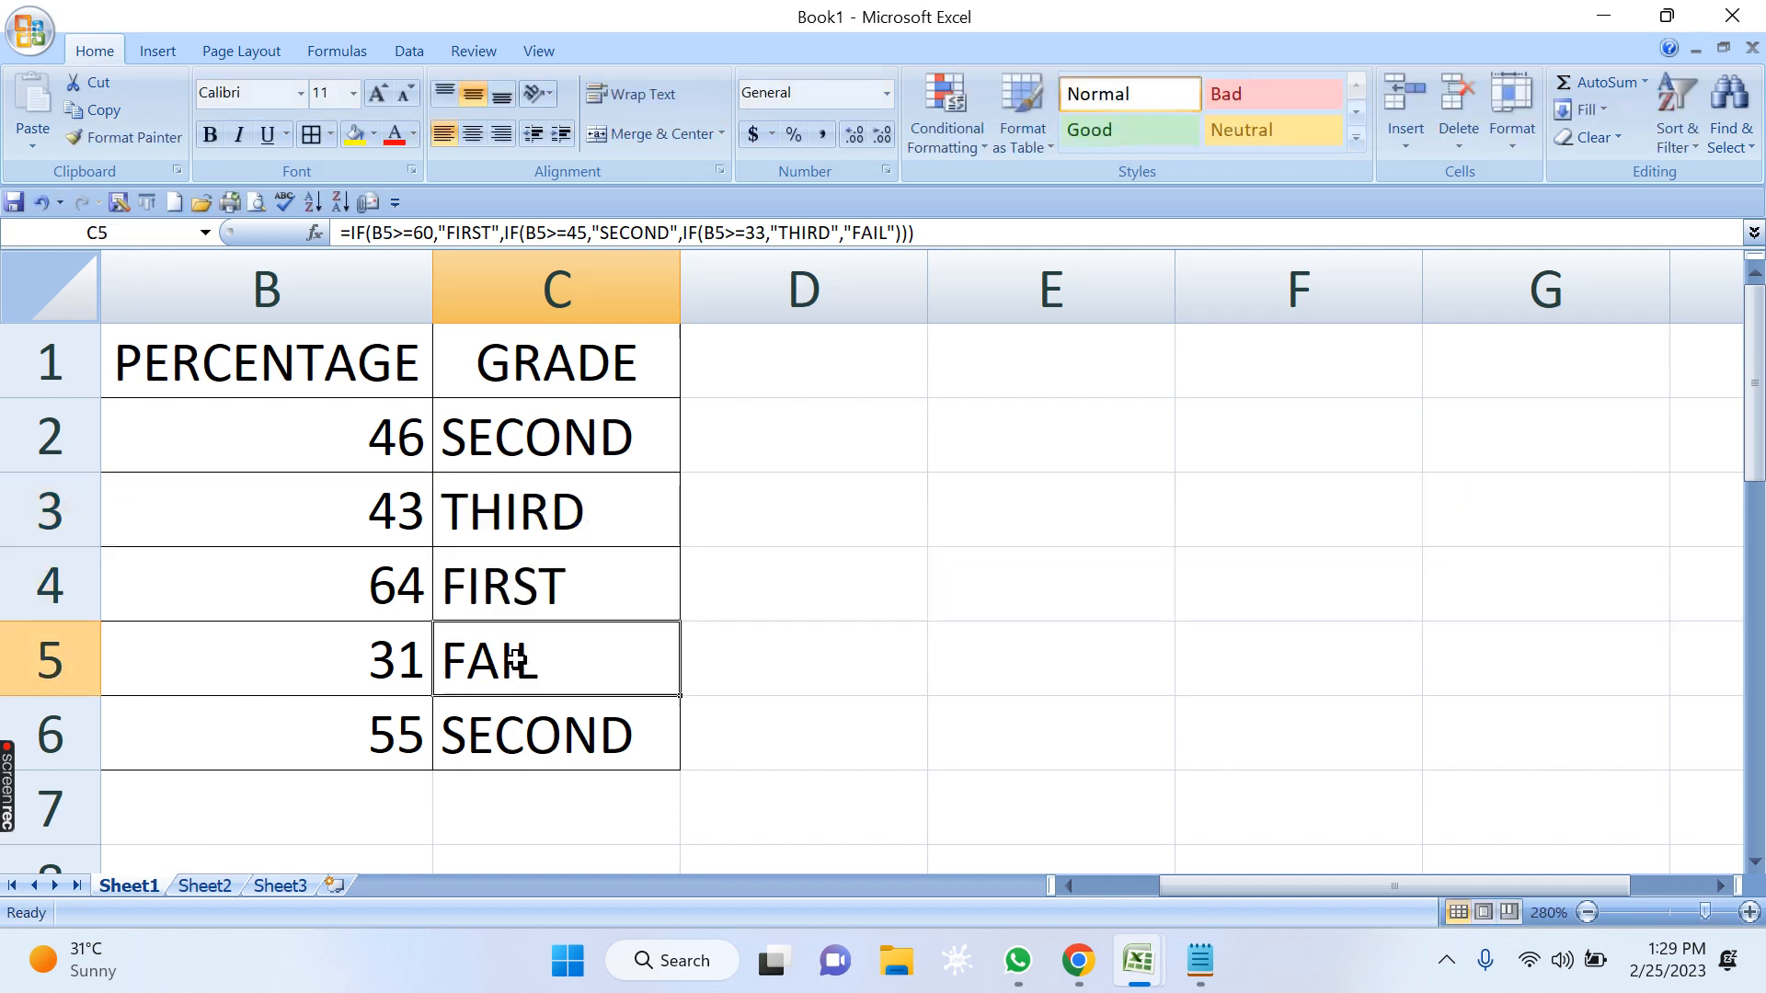
key("F2")
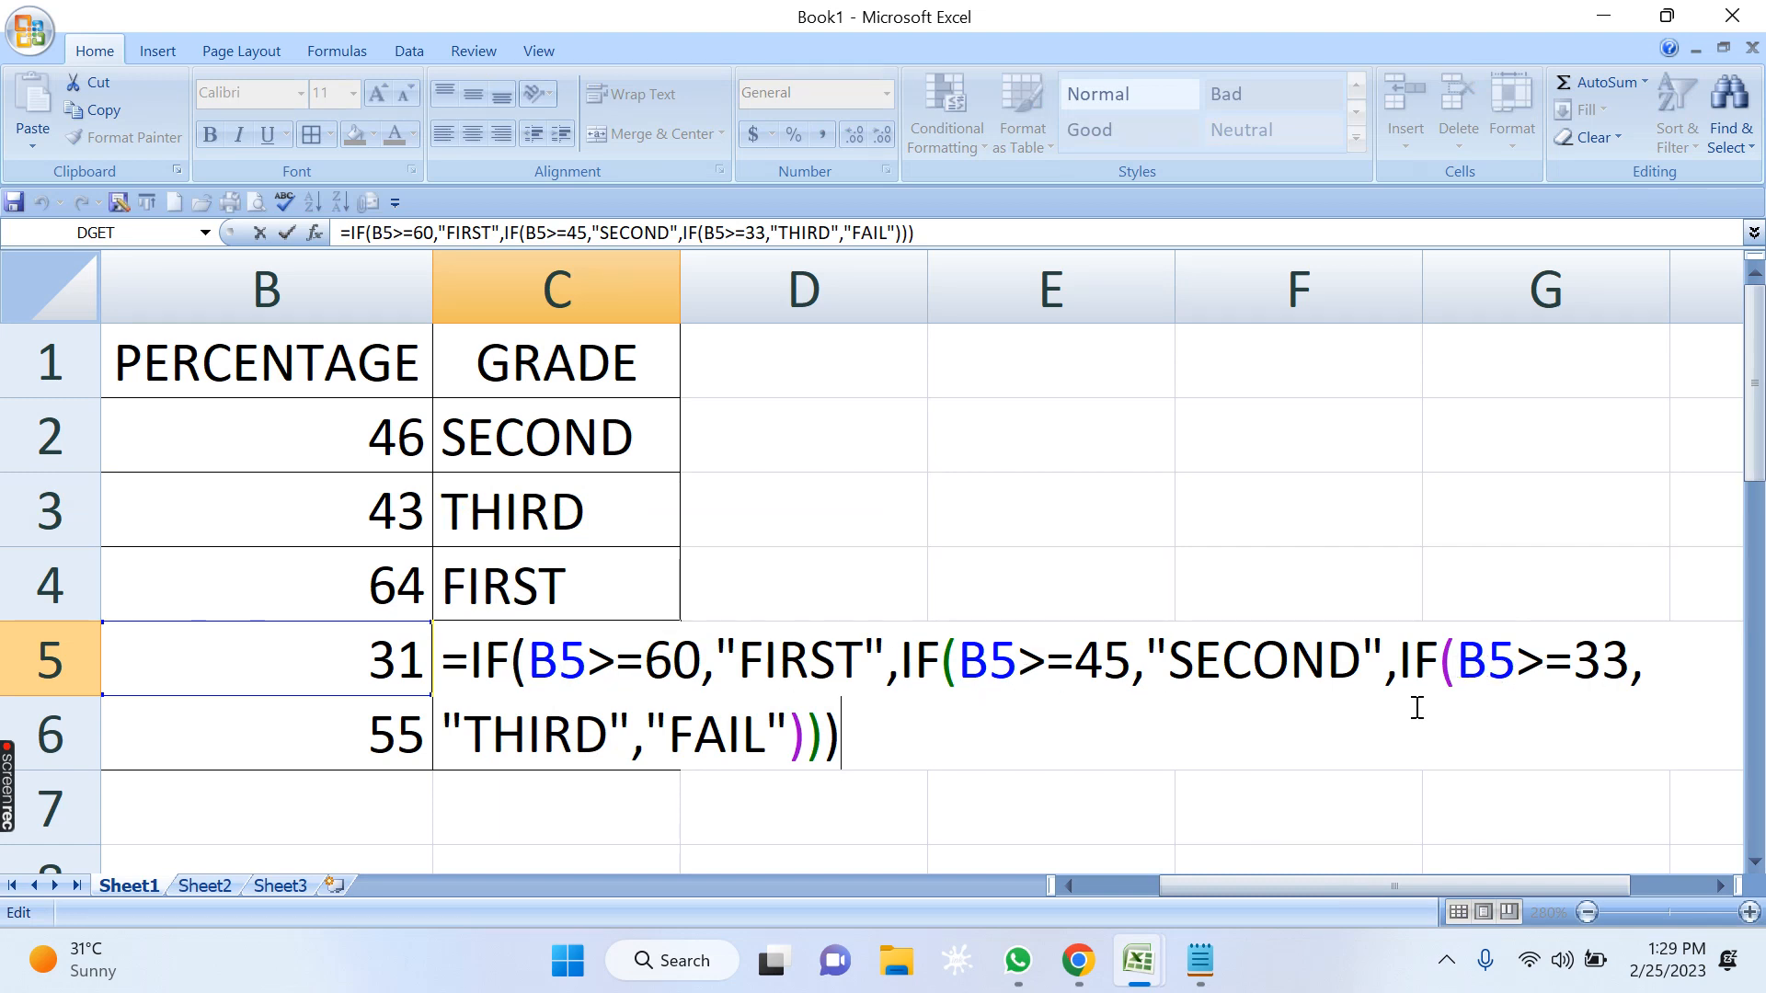
key("Return")
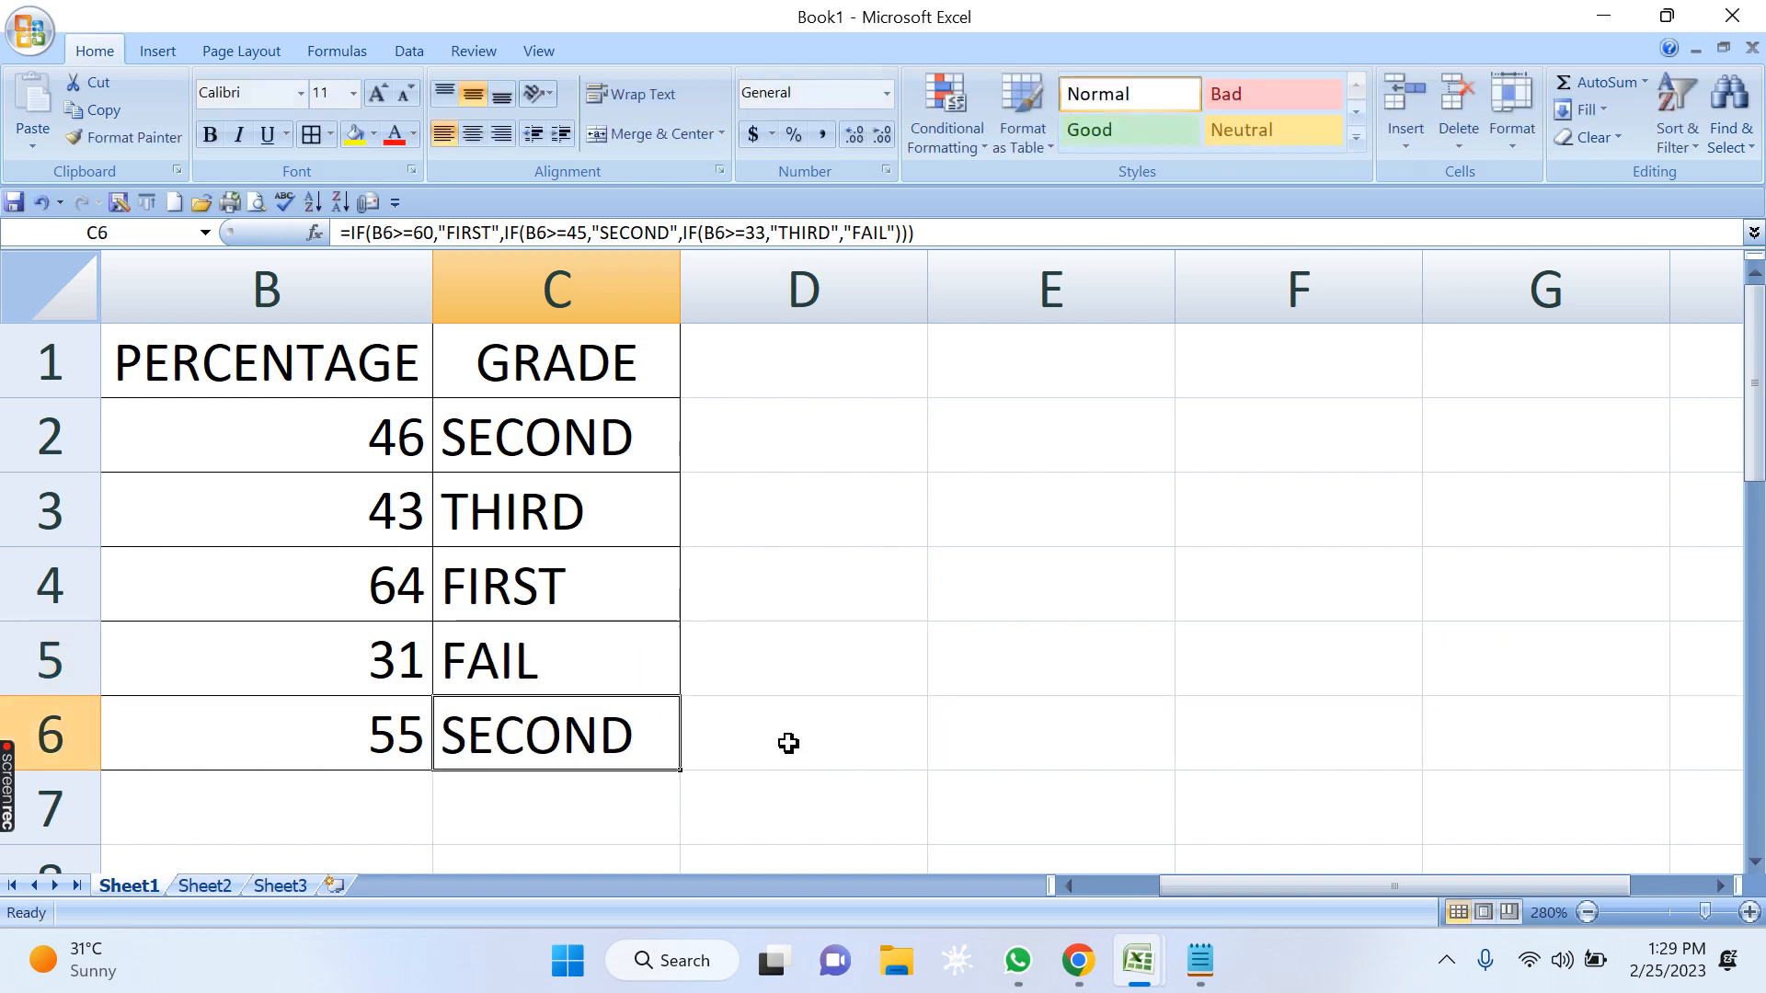
Enter the headers SALES MAN, SALE and INCENTIVE in cells A9 to C9 below the grade table.
left_click(1089, 885)
scroll(696, 773, "down", 1)
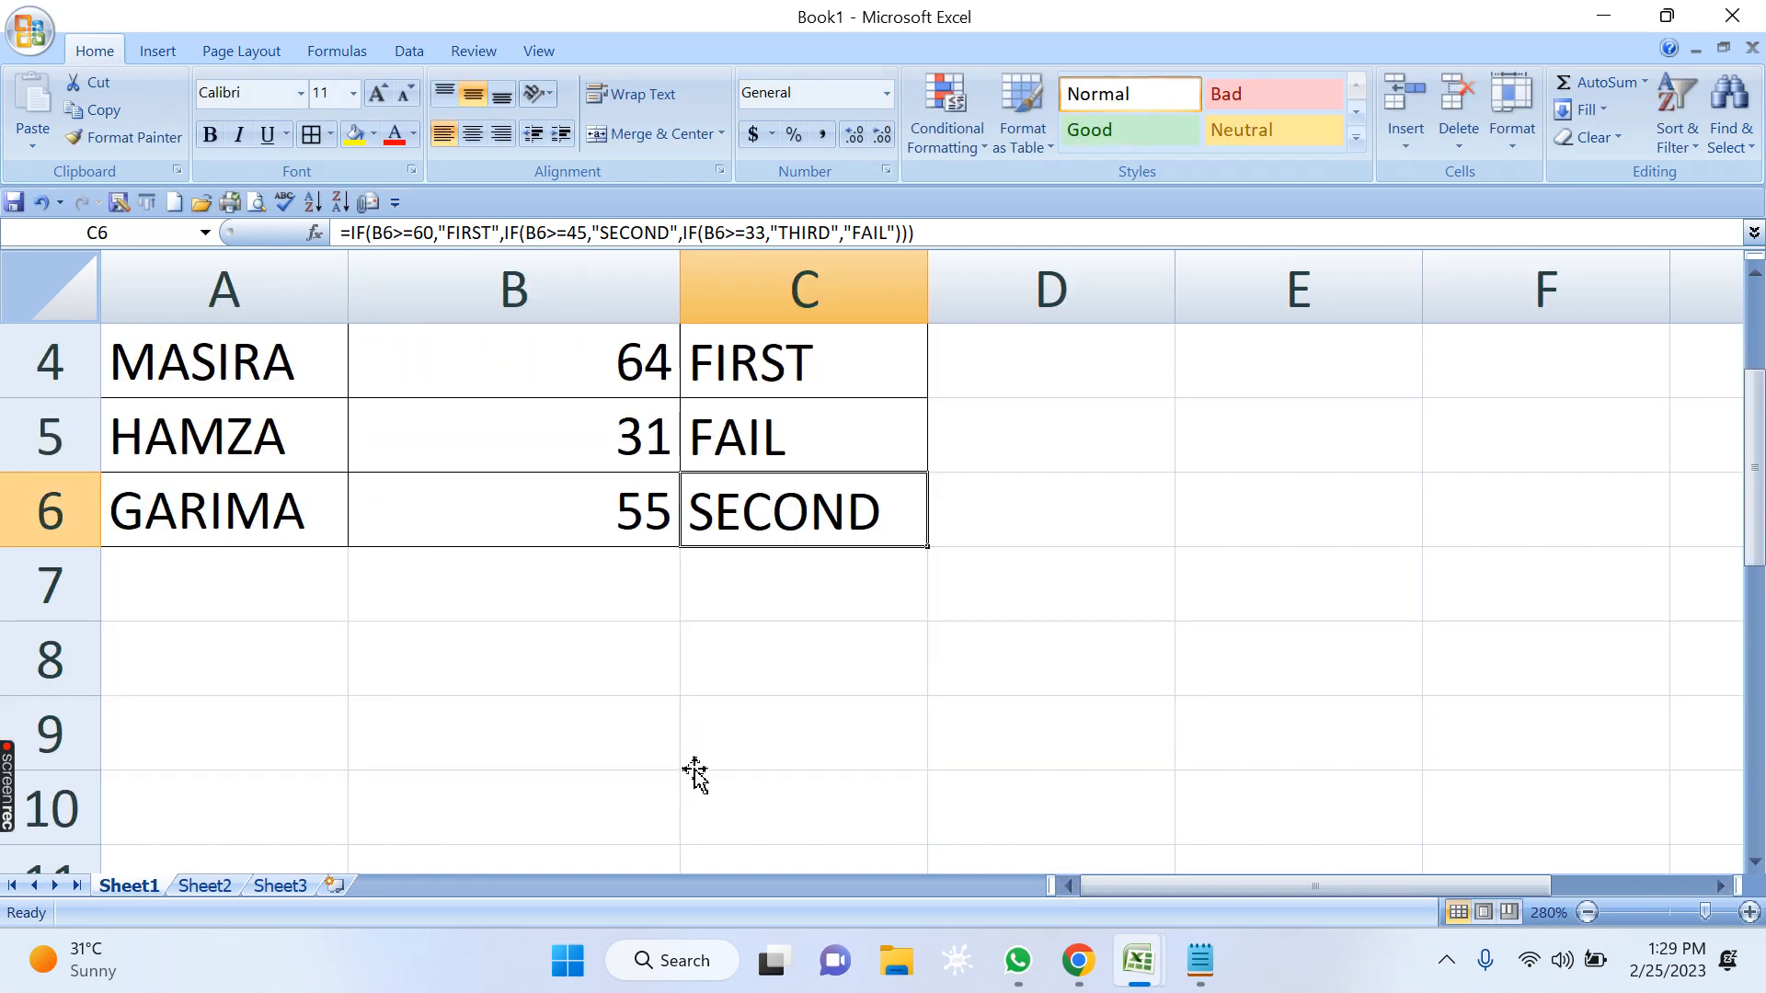
scroll(695, 772, "down", 1)
left_click(236, 491)
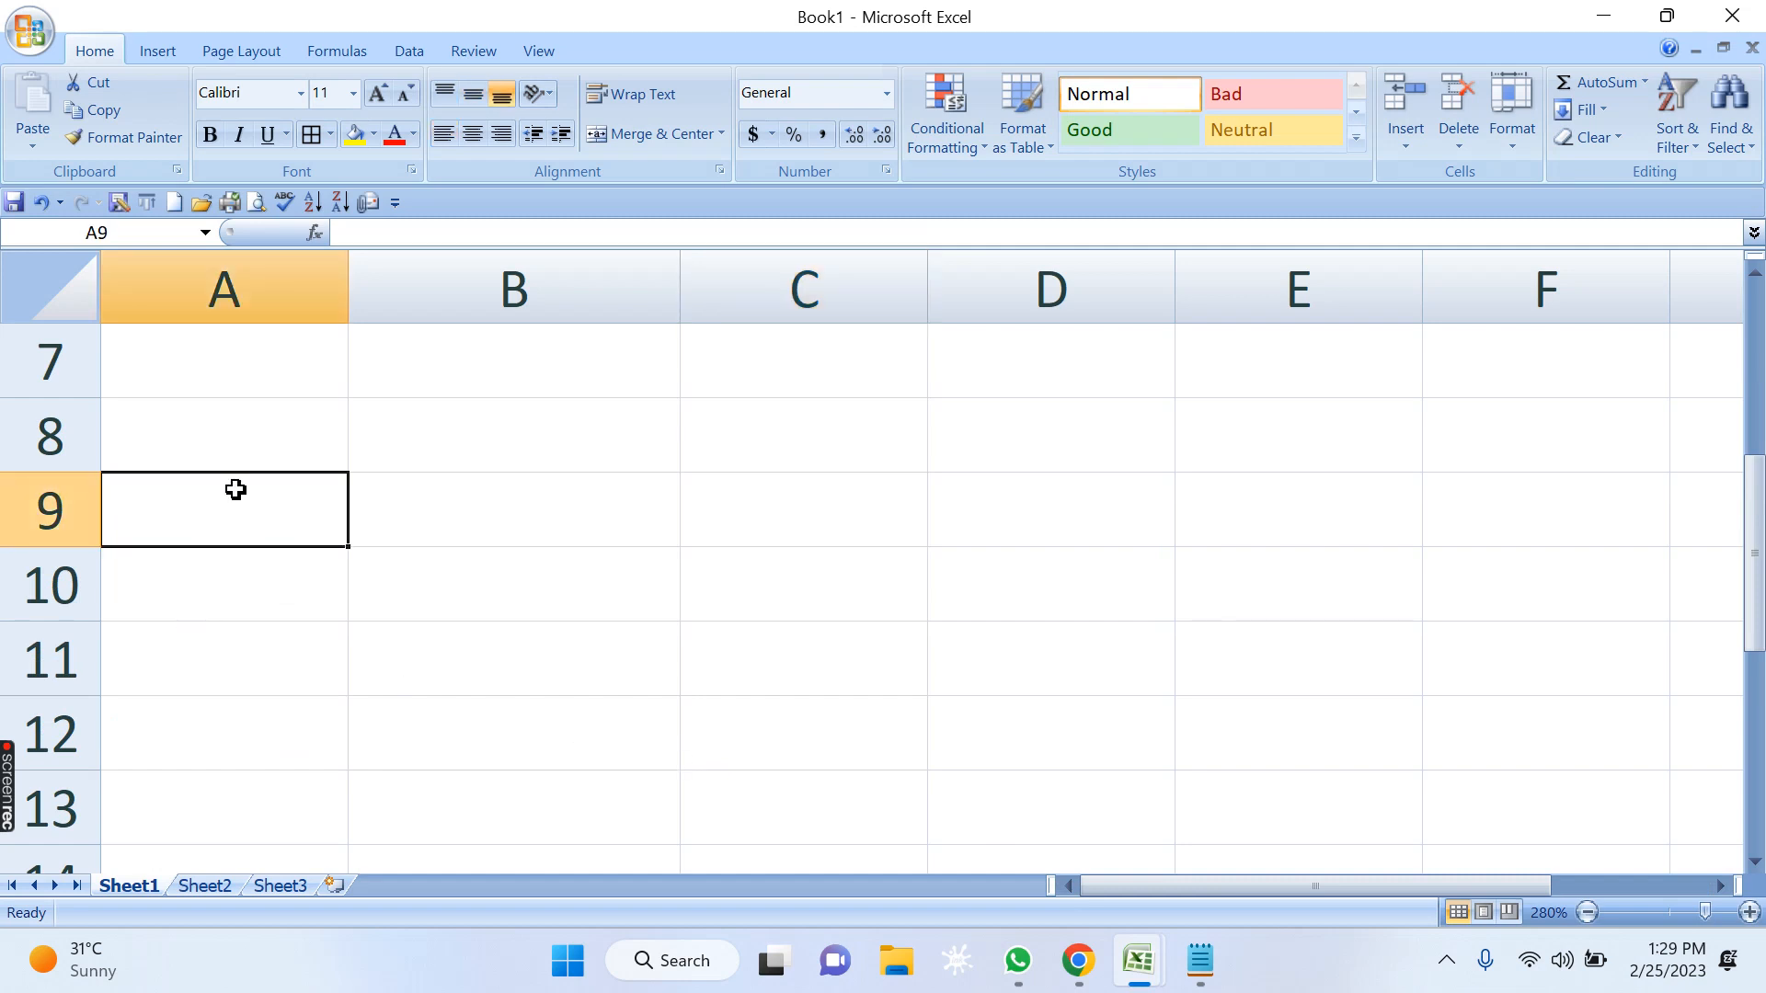
type("SALES MAN")
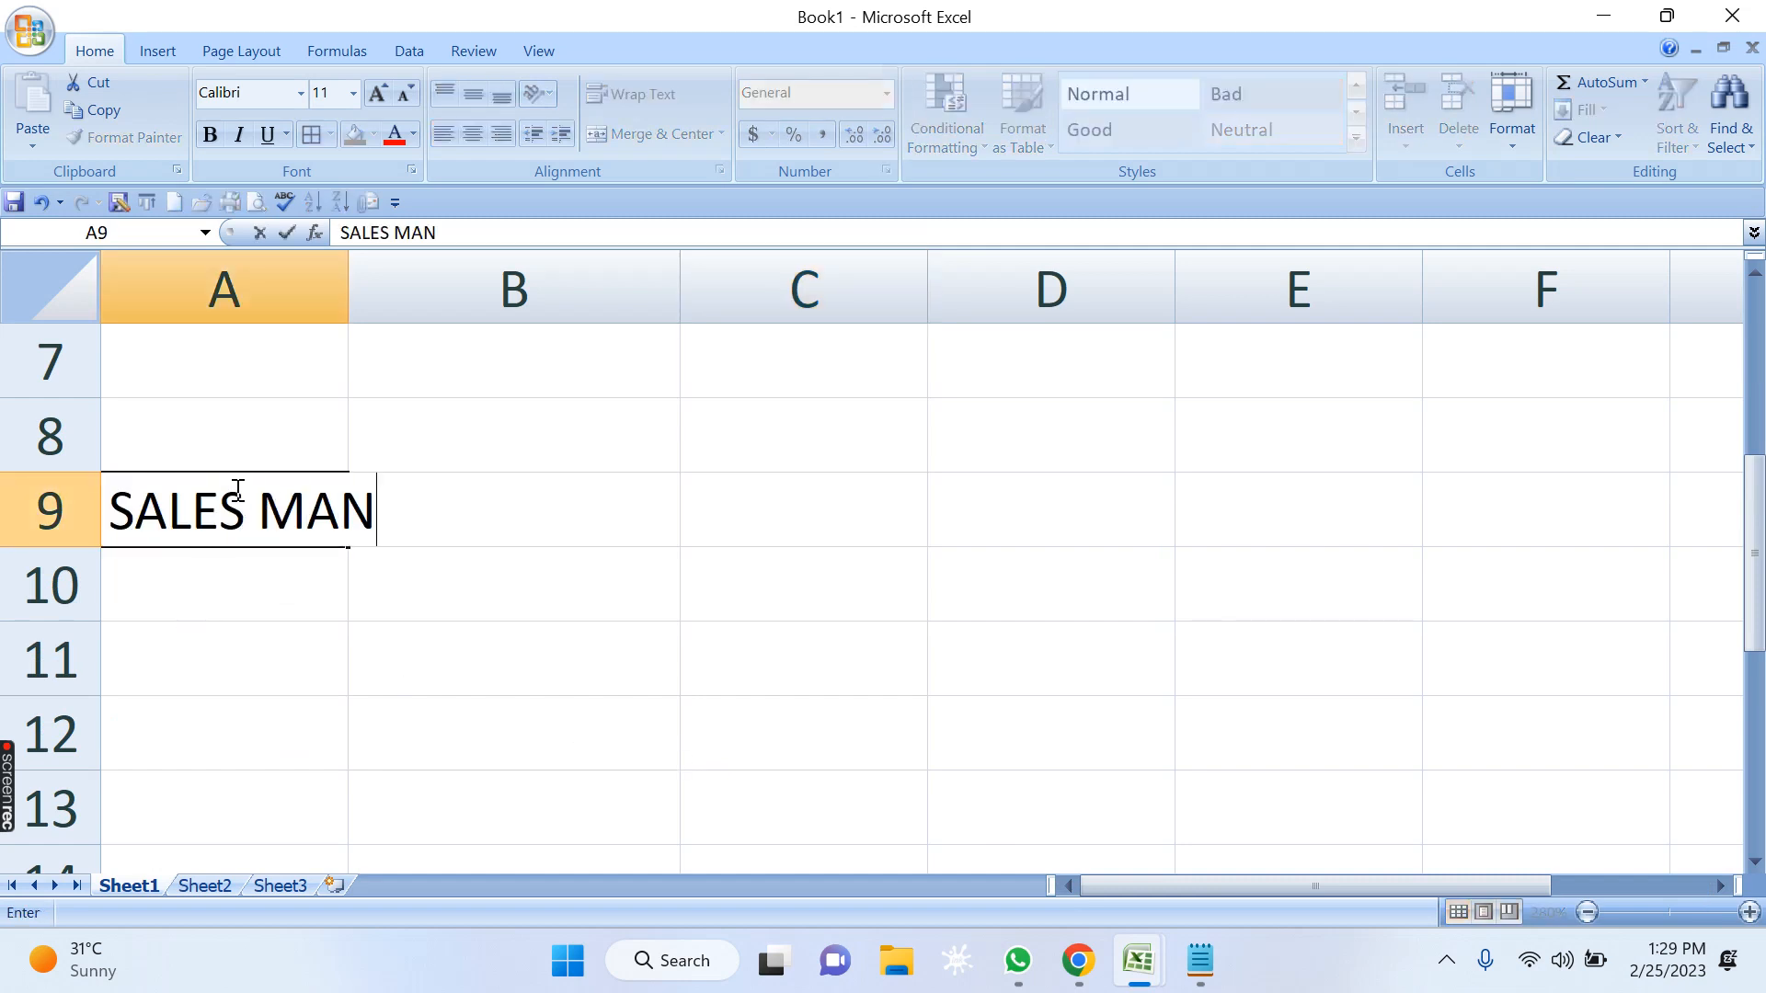
key("Tab")
type("SALE")
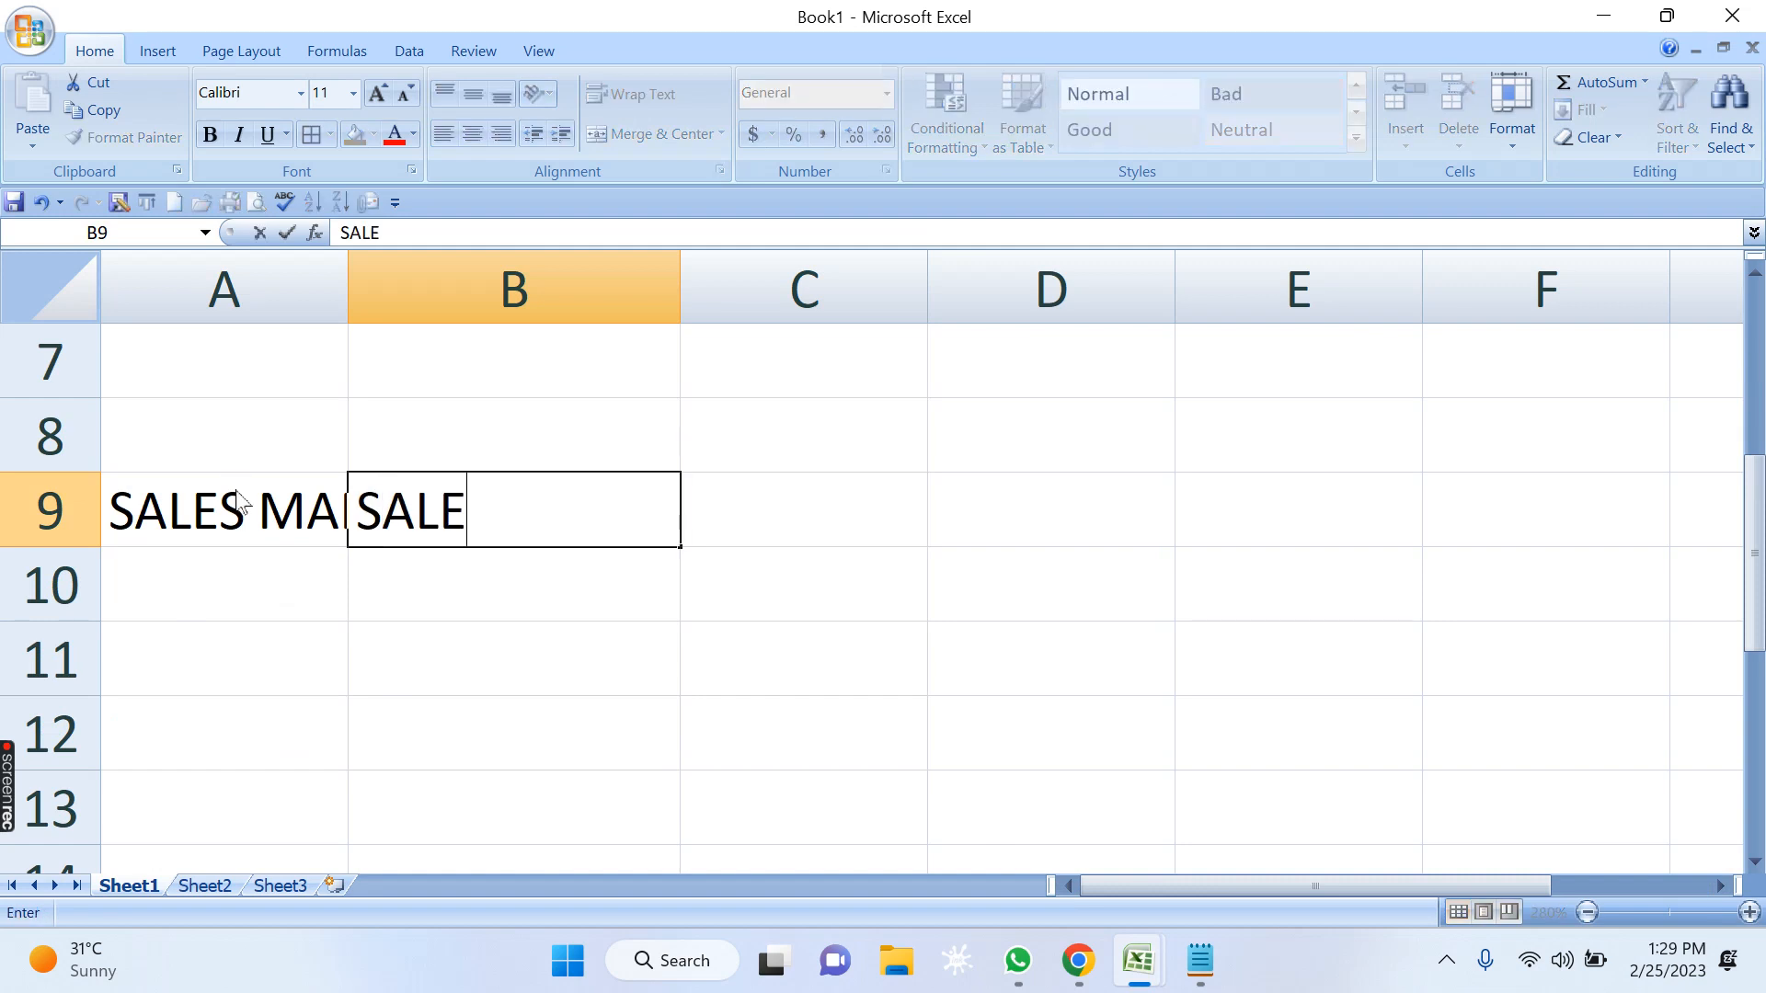
key("Tab")
type("INC")
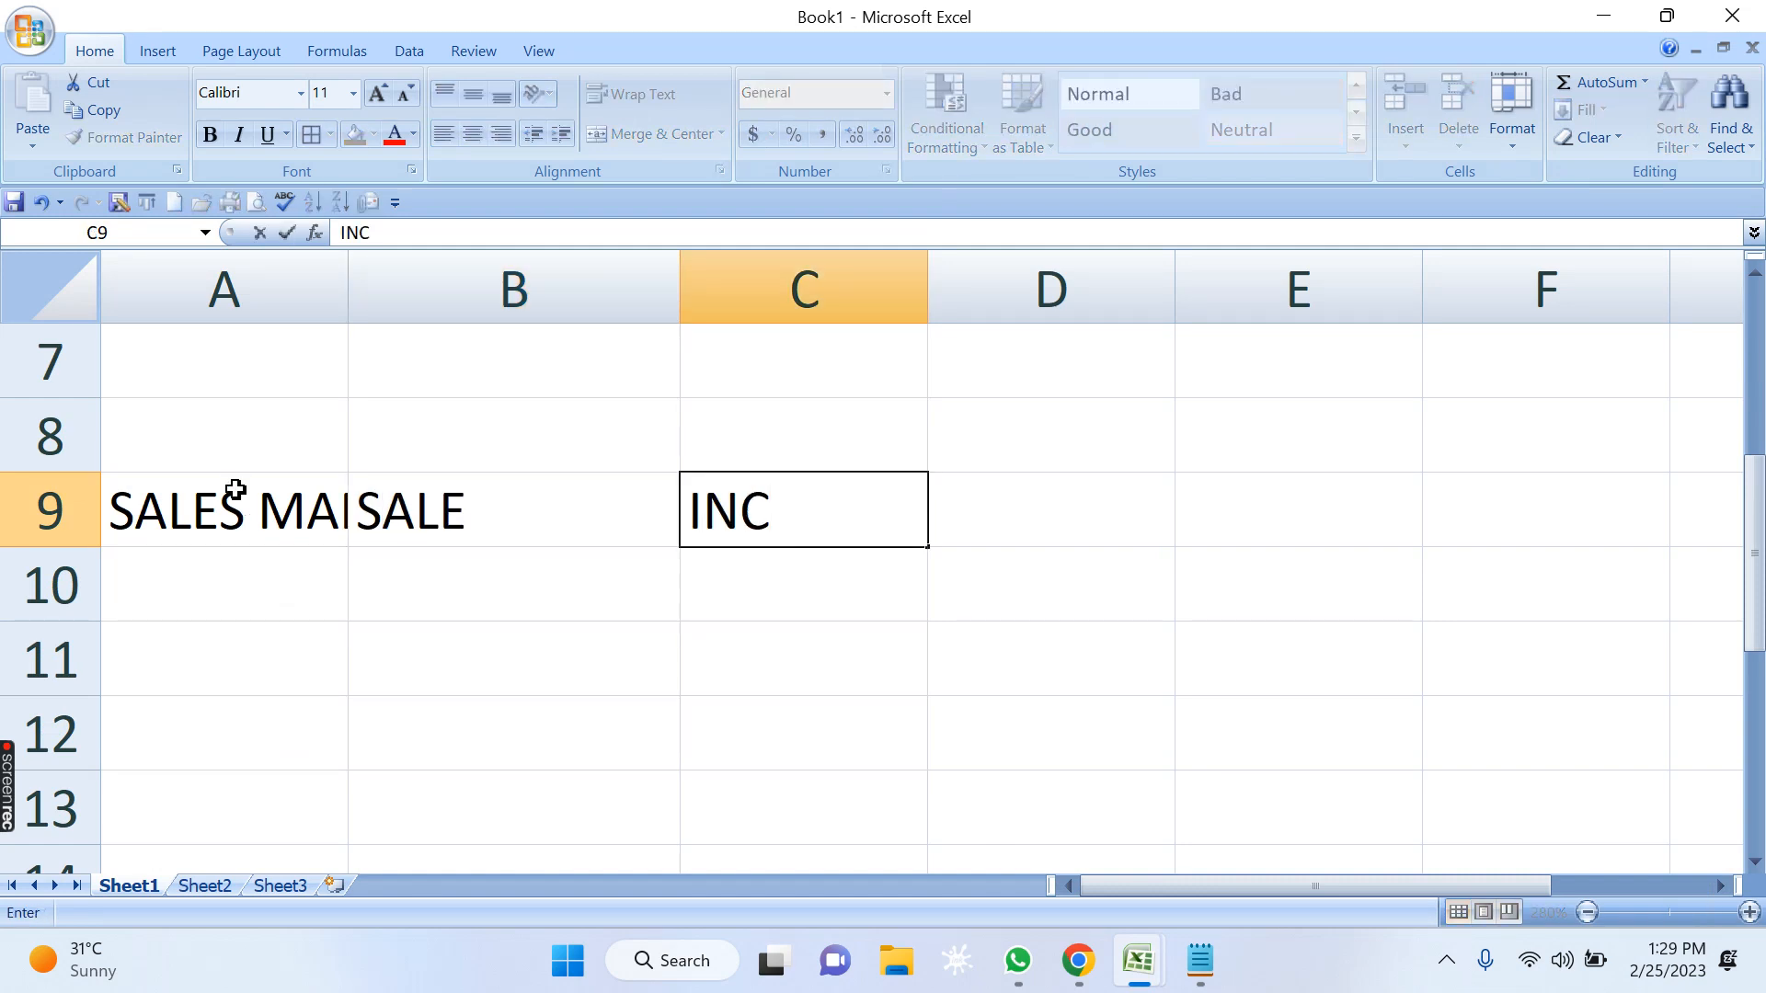
type("ENTIVE")
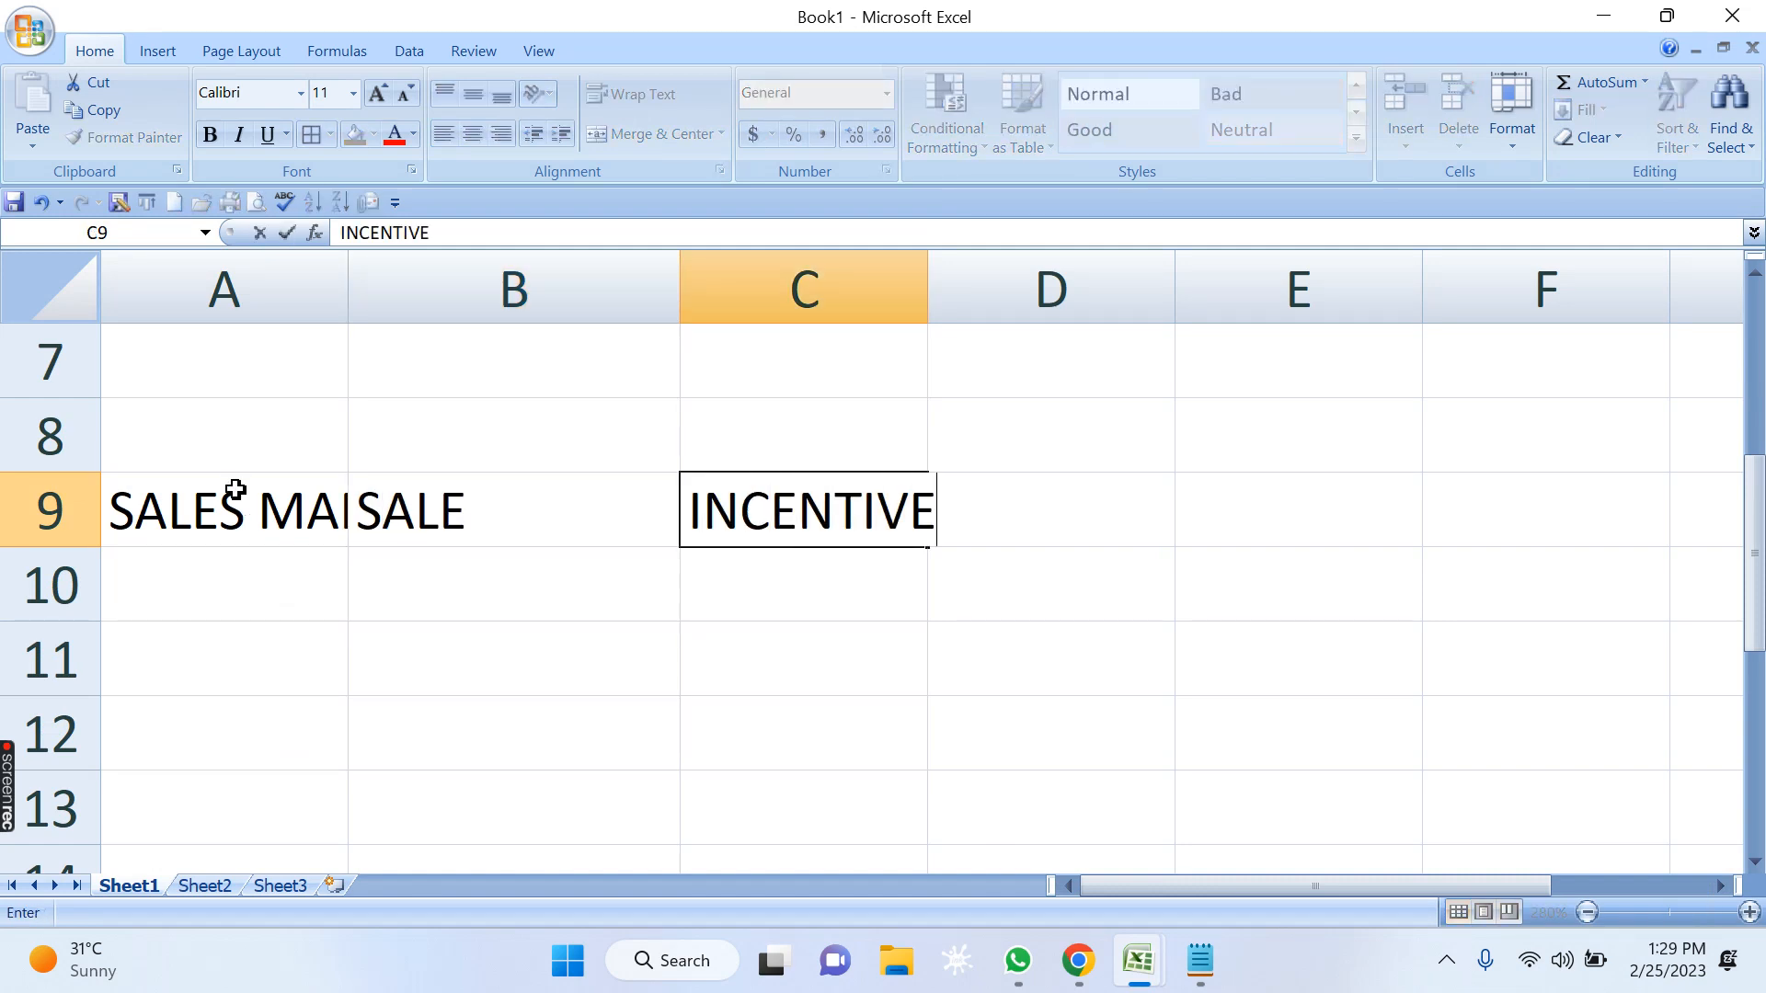
key("Return")
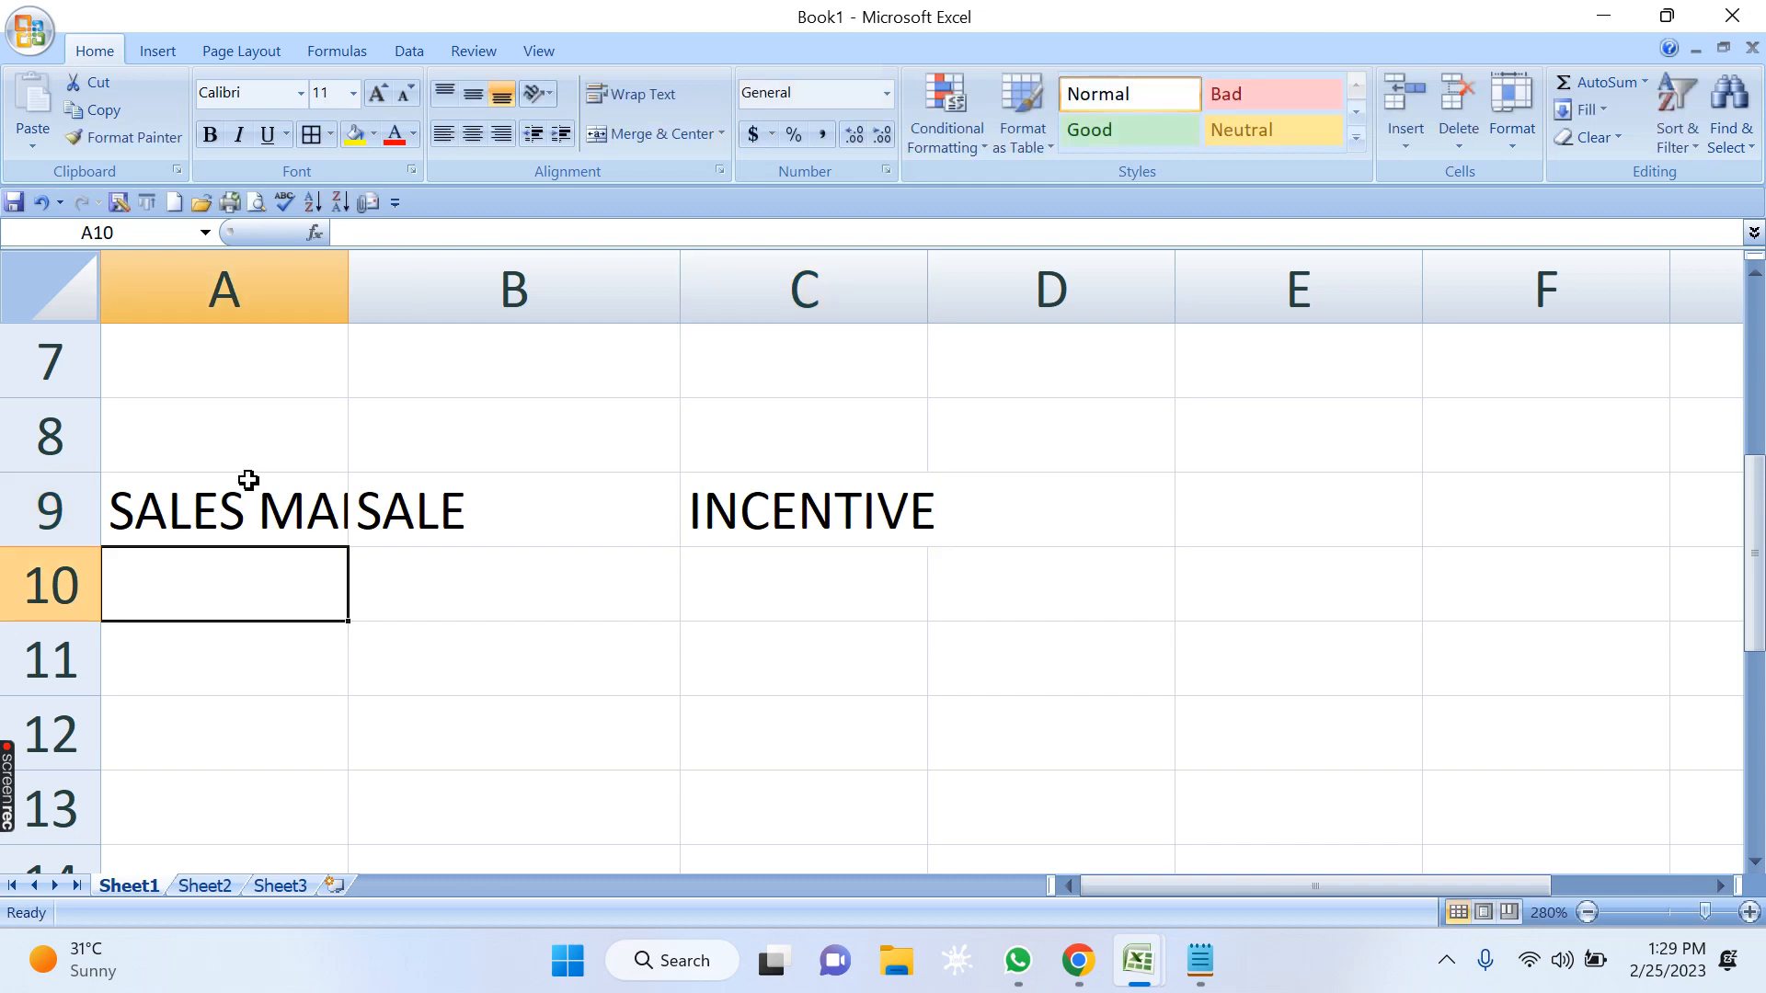
Widen column A to fit its longest entry.
left_click(363, 267)
double_click(353, 268)
scroll(475, 481, "down", 1)
scroll(475, 481, "up", 2)
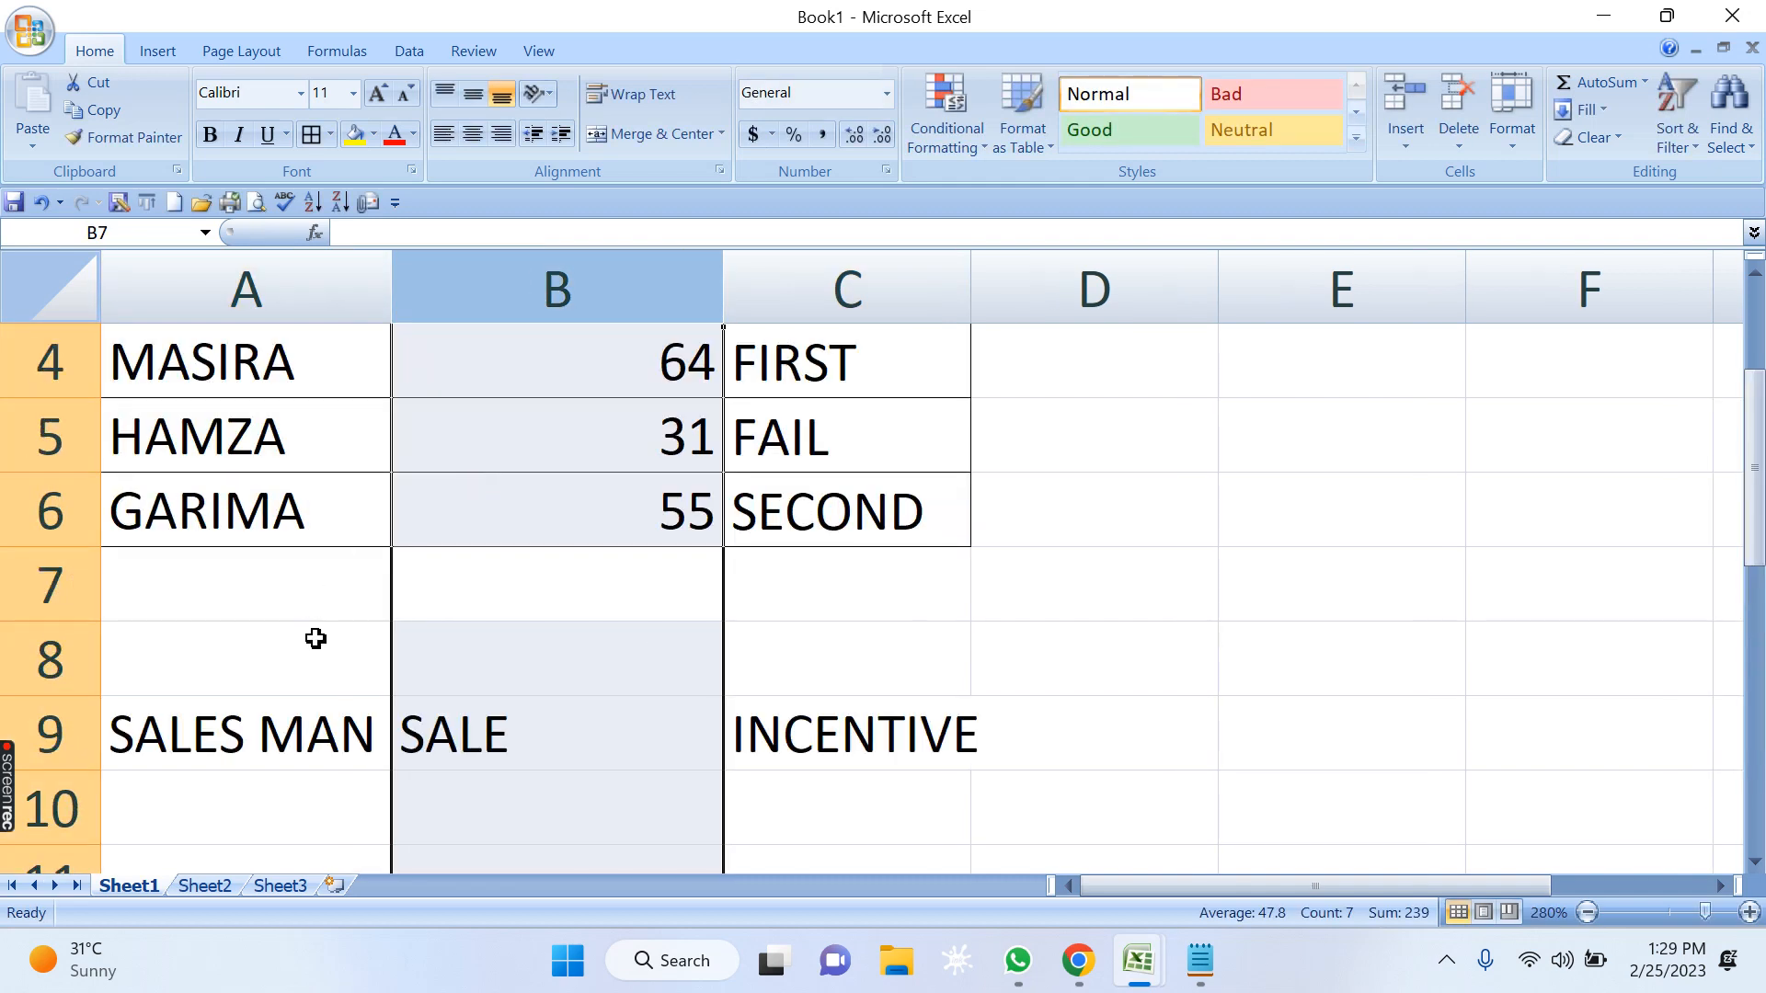
scroll(322, 633, "down", 1)
scroll(290, 524, "down", 1)
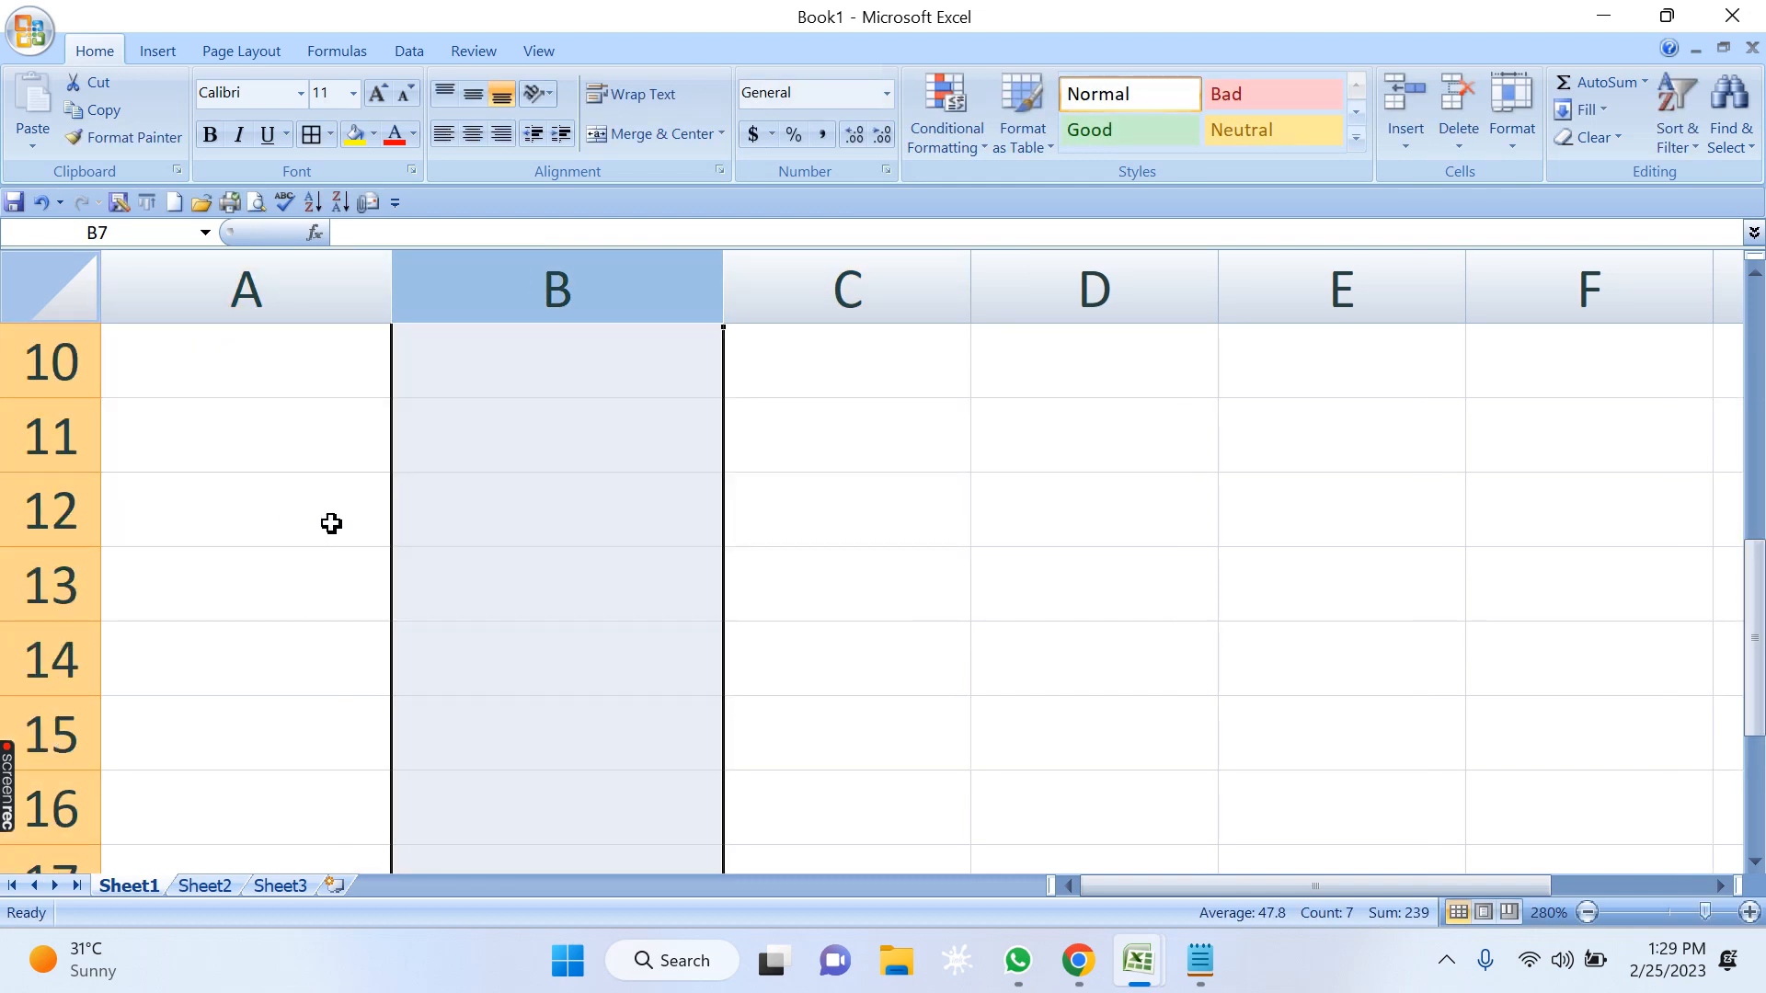
Apply all borders to the new table range A9:C15, from the headers down to row 15.
left_click(1754, 274)
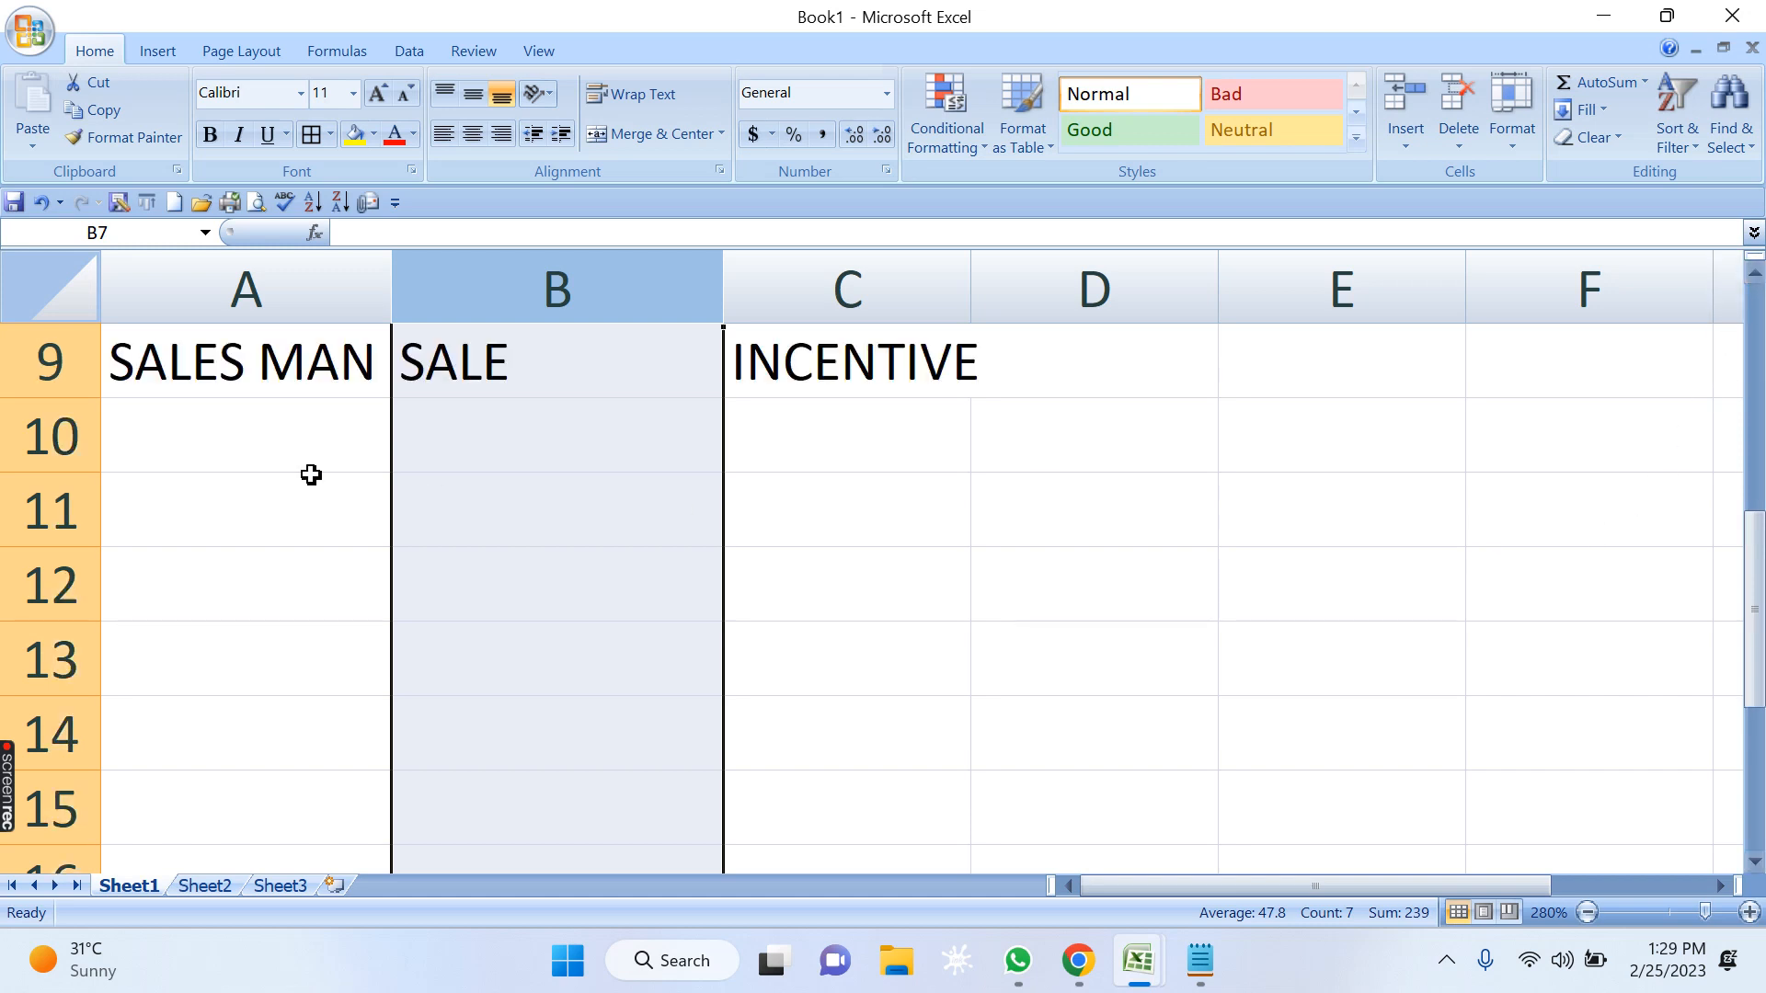
left_click_drag(257, 361, 849, 823)
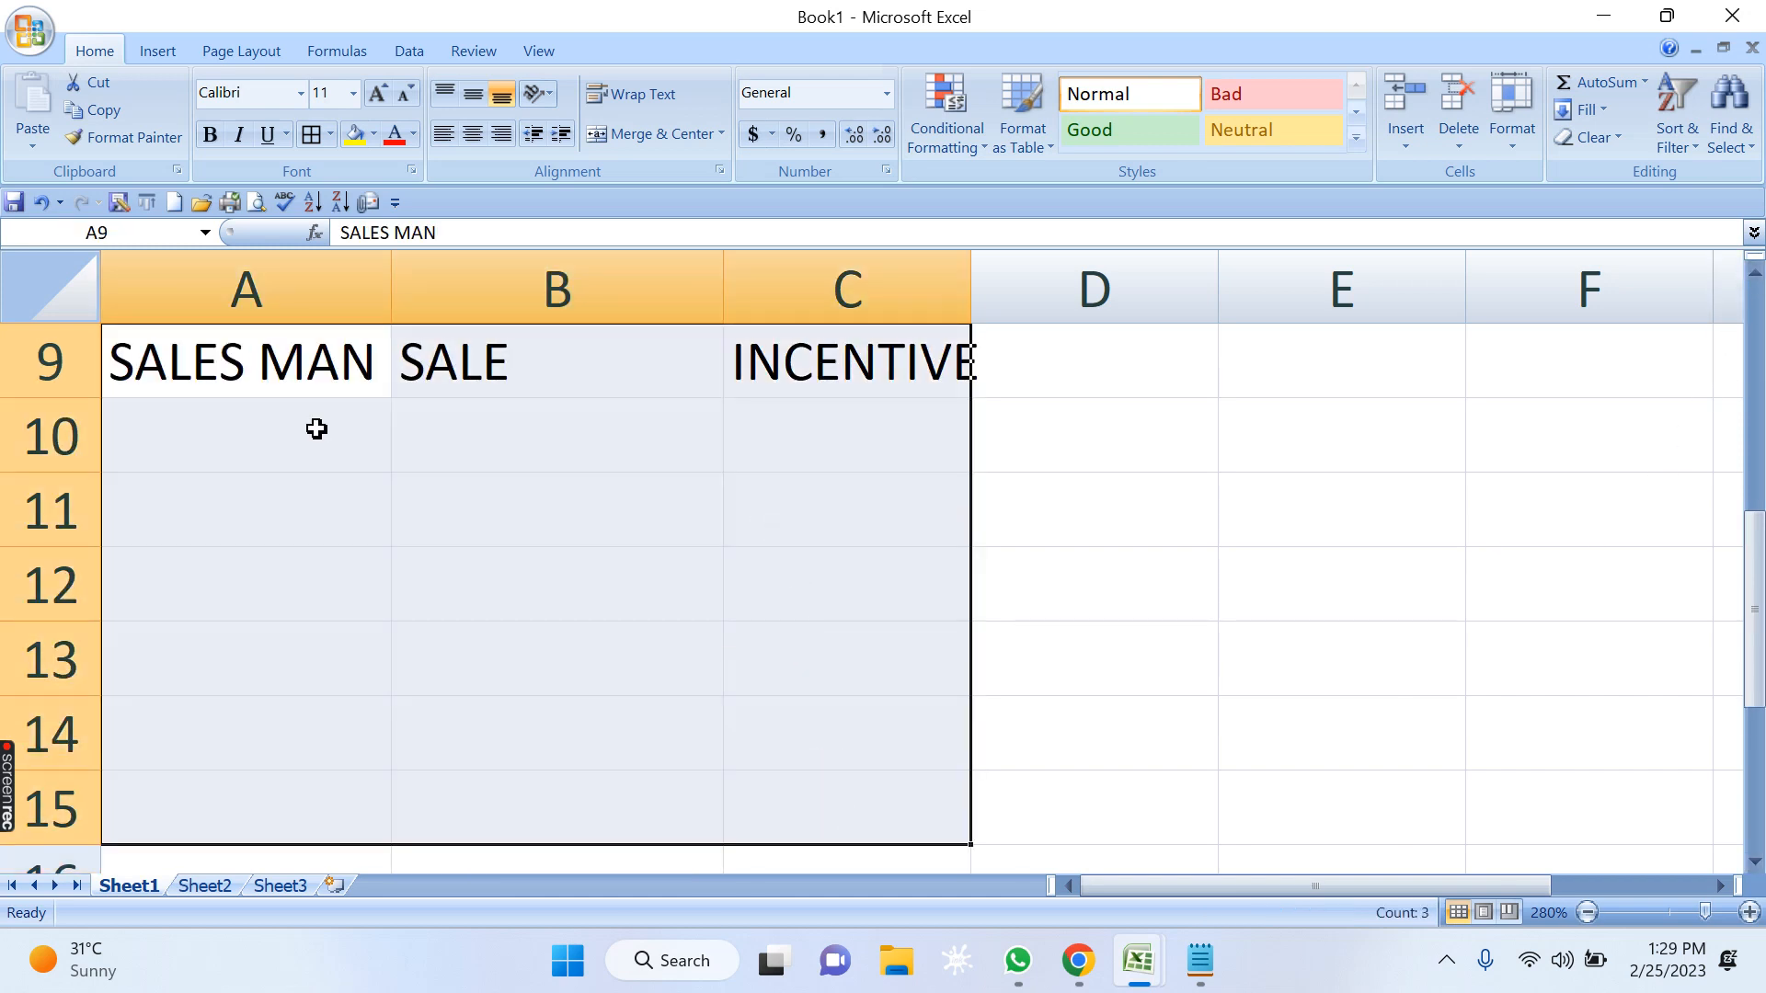
left_click(311, 136)
left_click(552, 509)
left_click(439, 378)
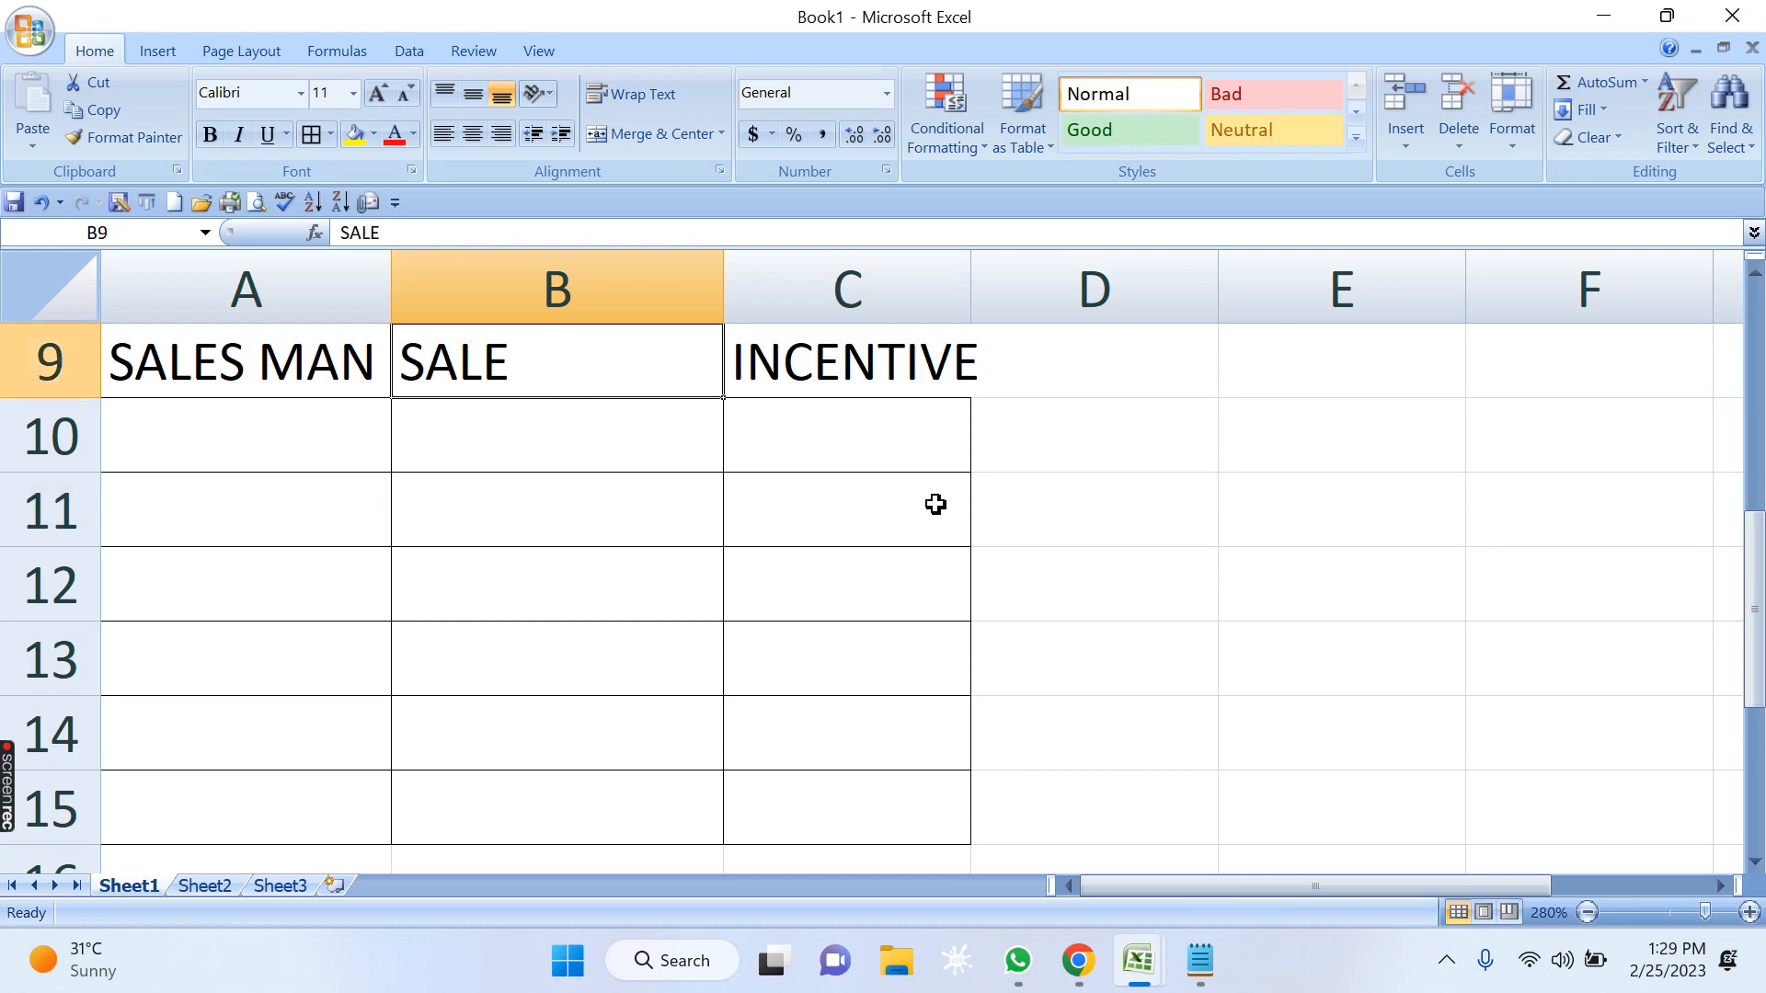
Enter the five salesmen's first names in cells A10 to A14 under SALES MAN.
left_click(261, 438)
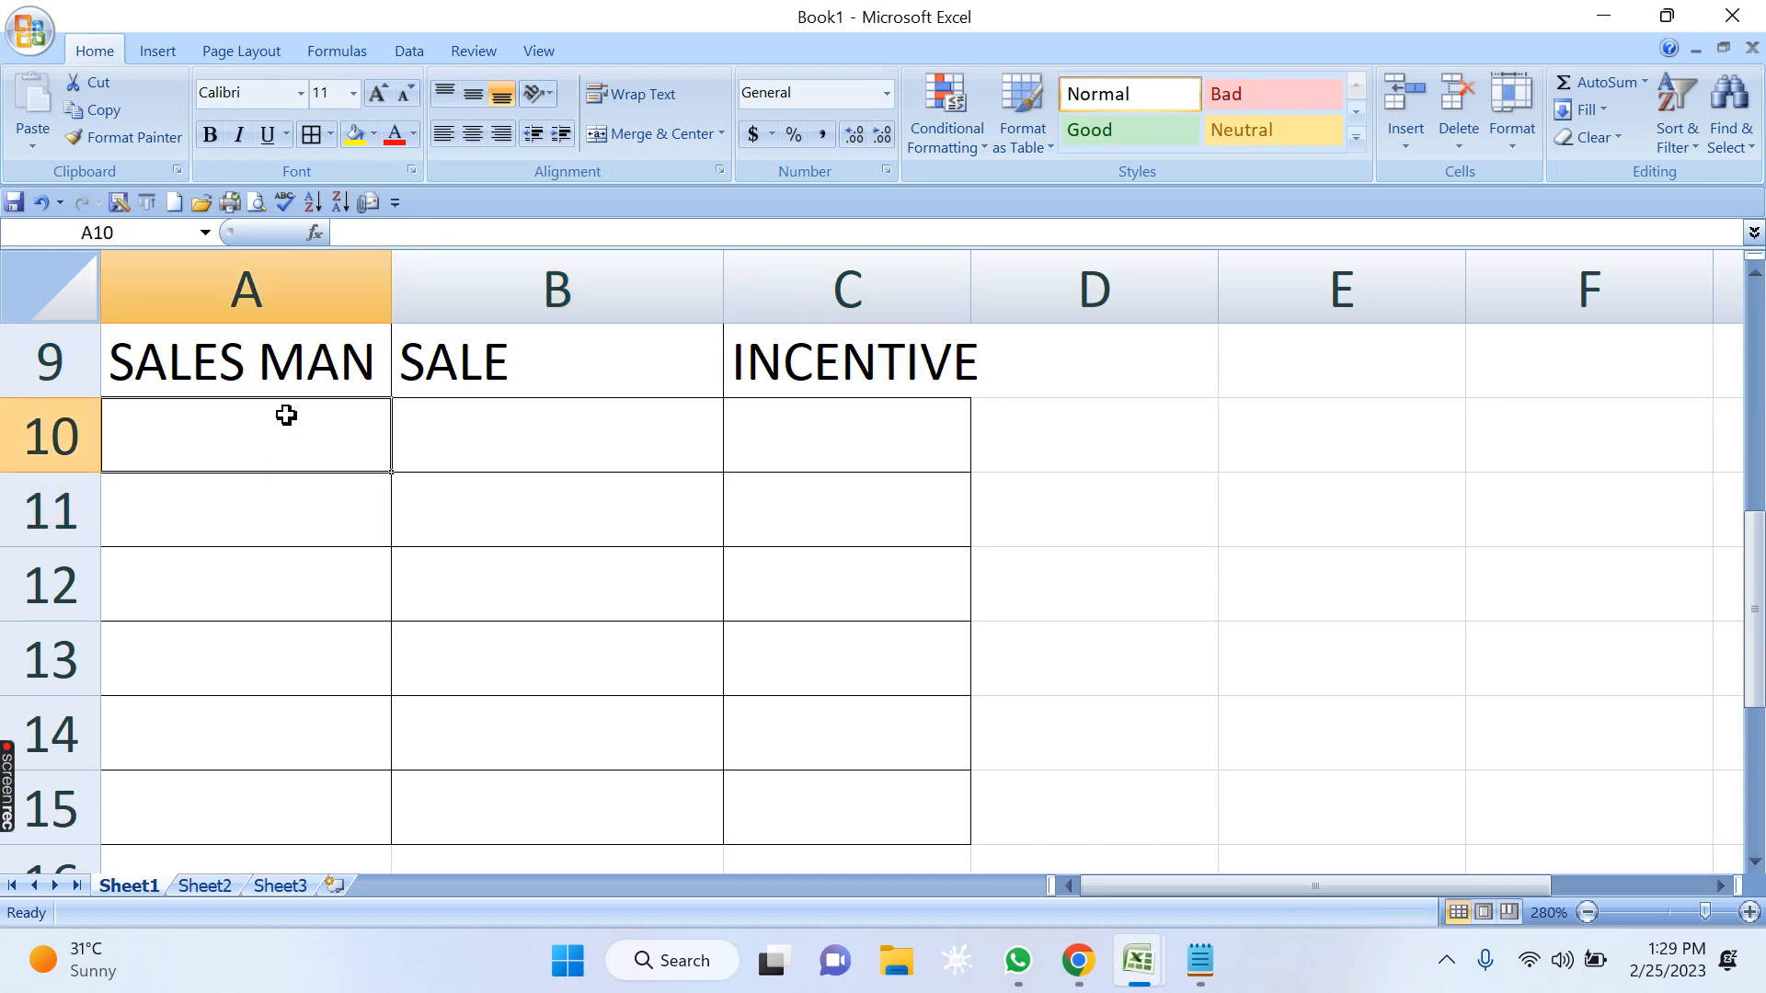
type("USMAN")
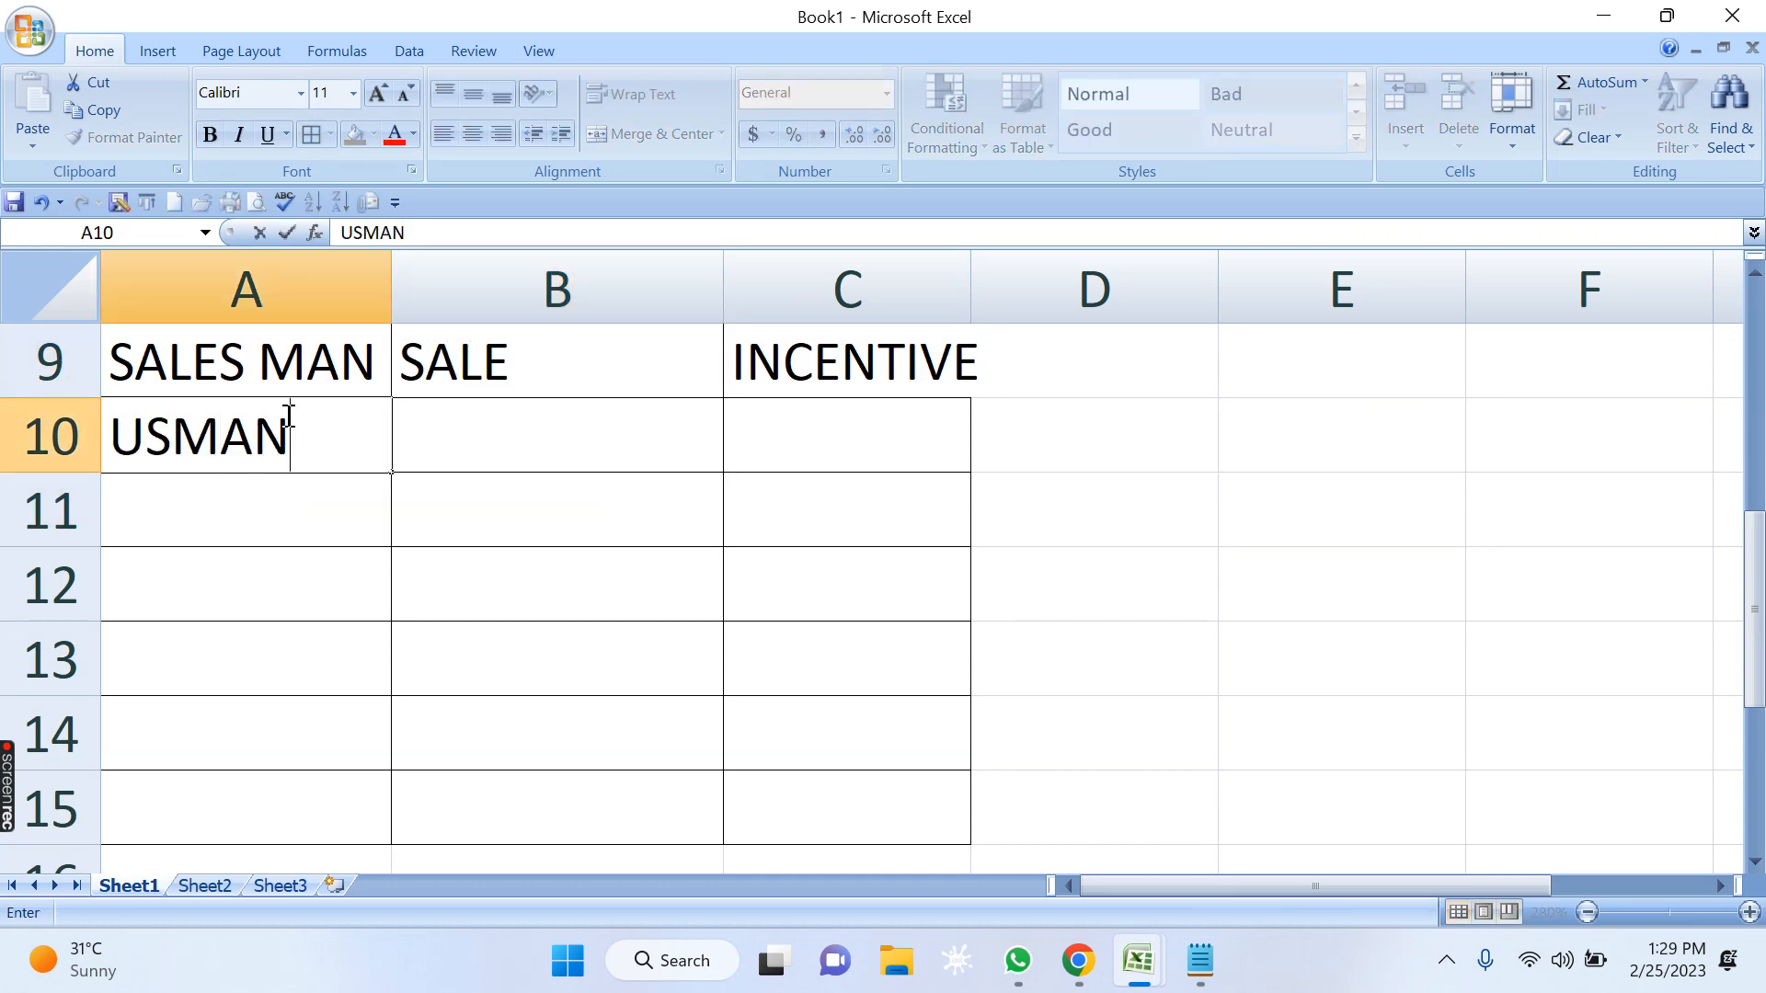
key("Return")
type("KHAL")
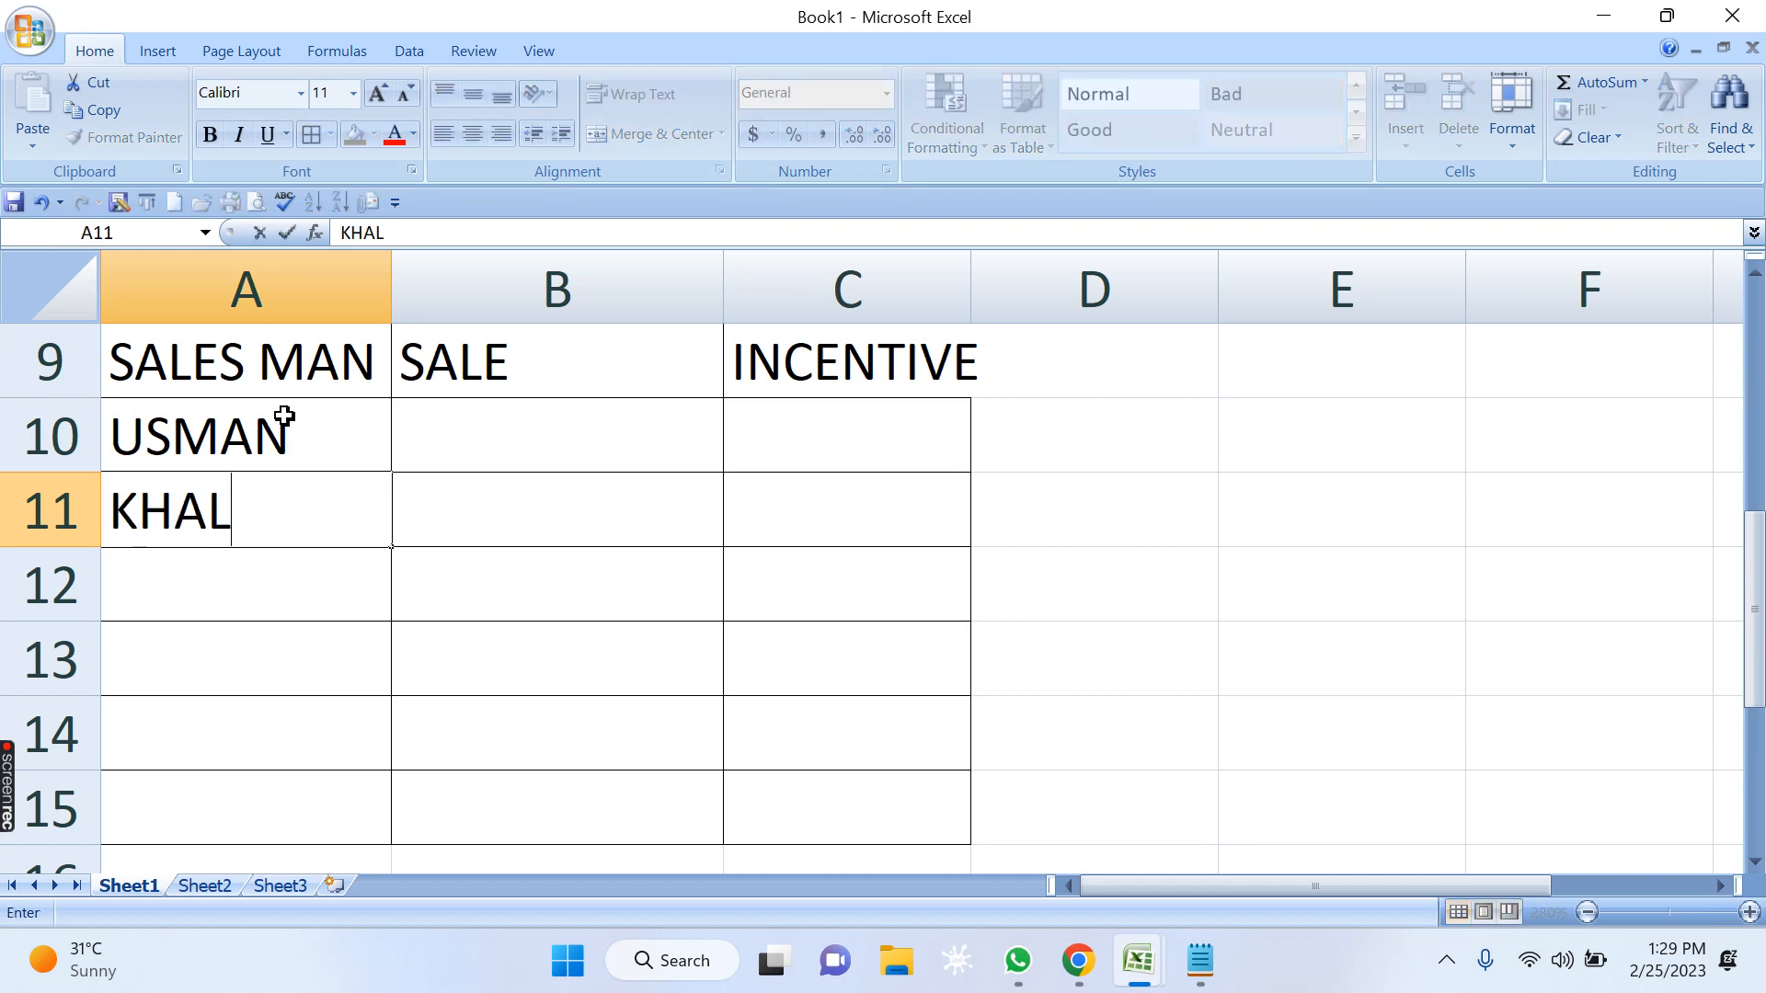
type("ID")
key("Return")
type("ANAS")
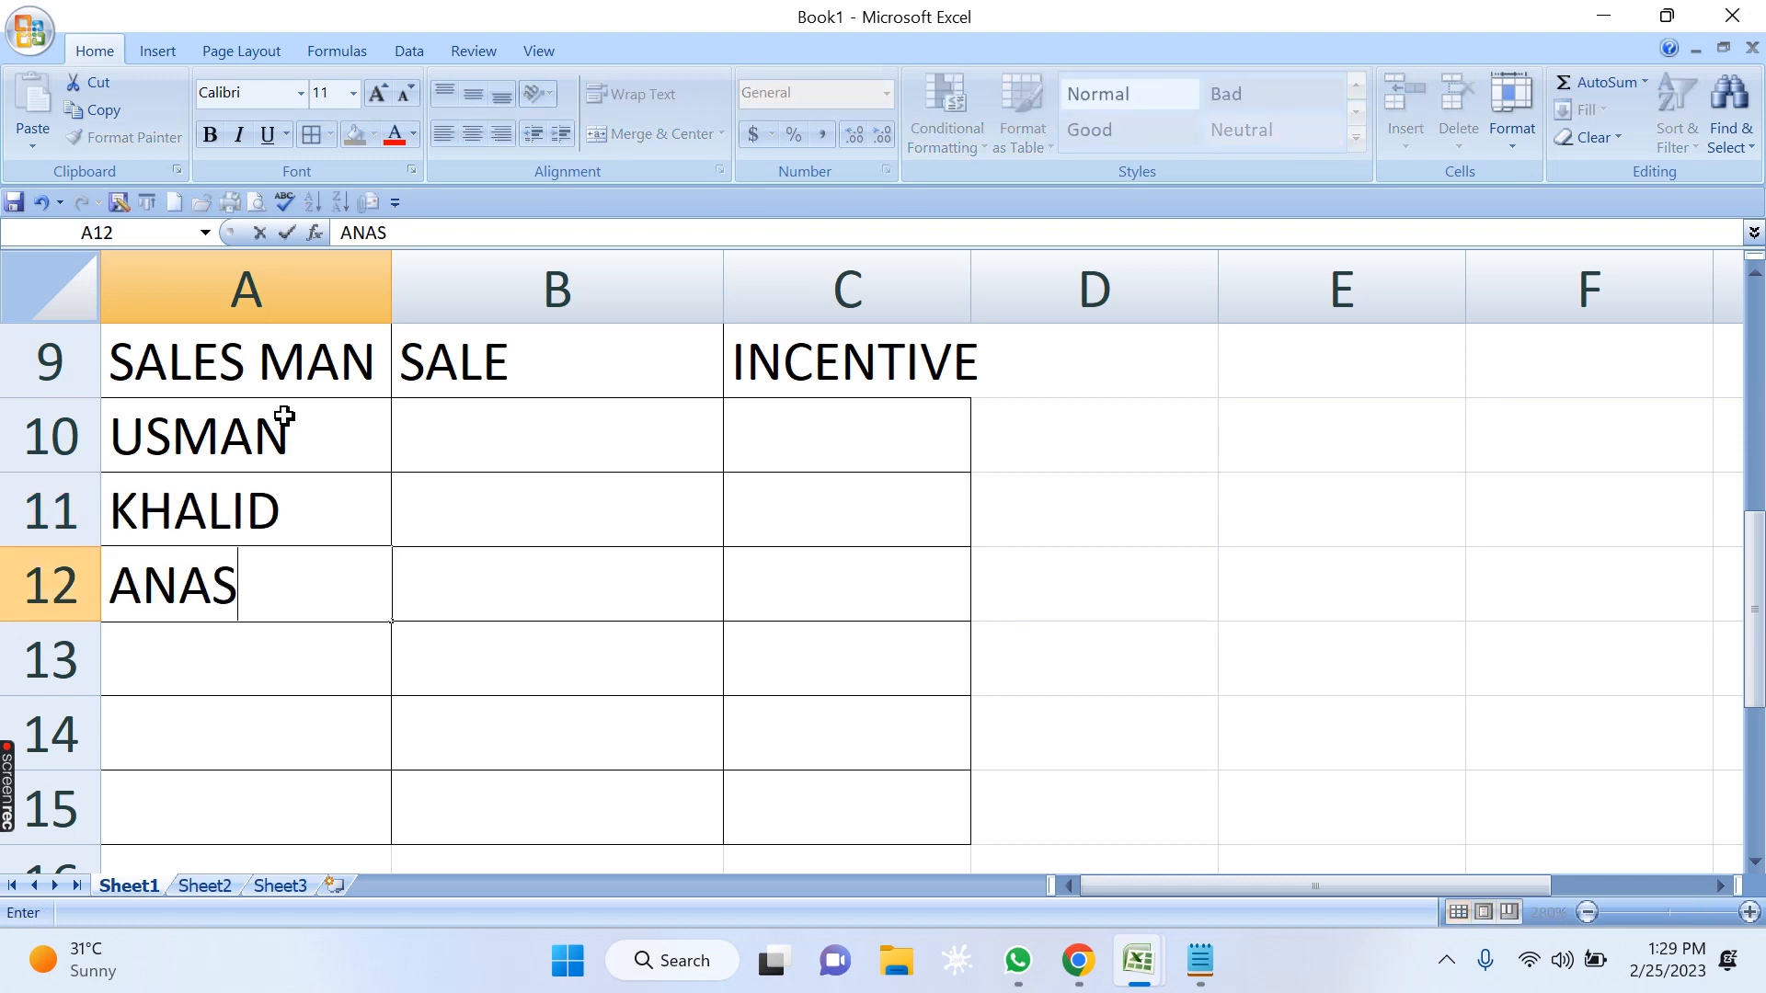
key("Return")
type("REHAN")
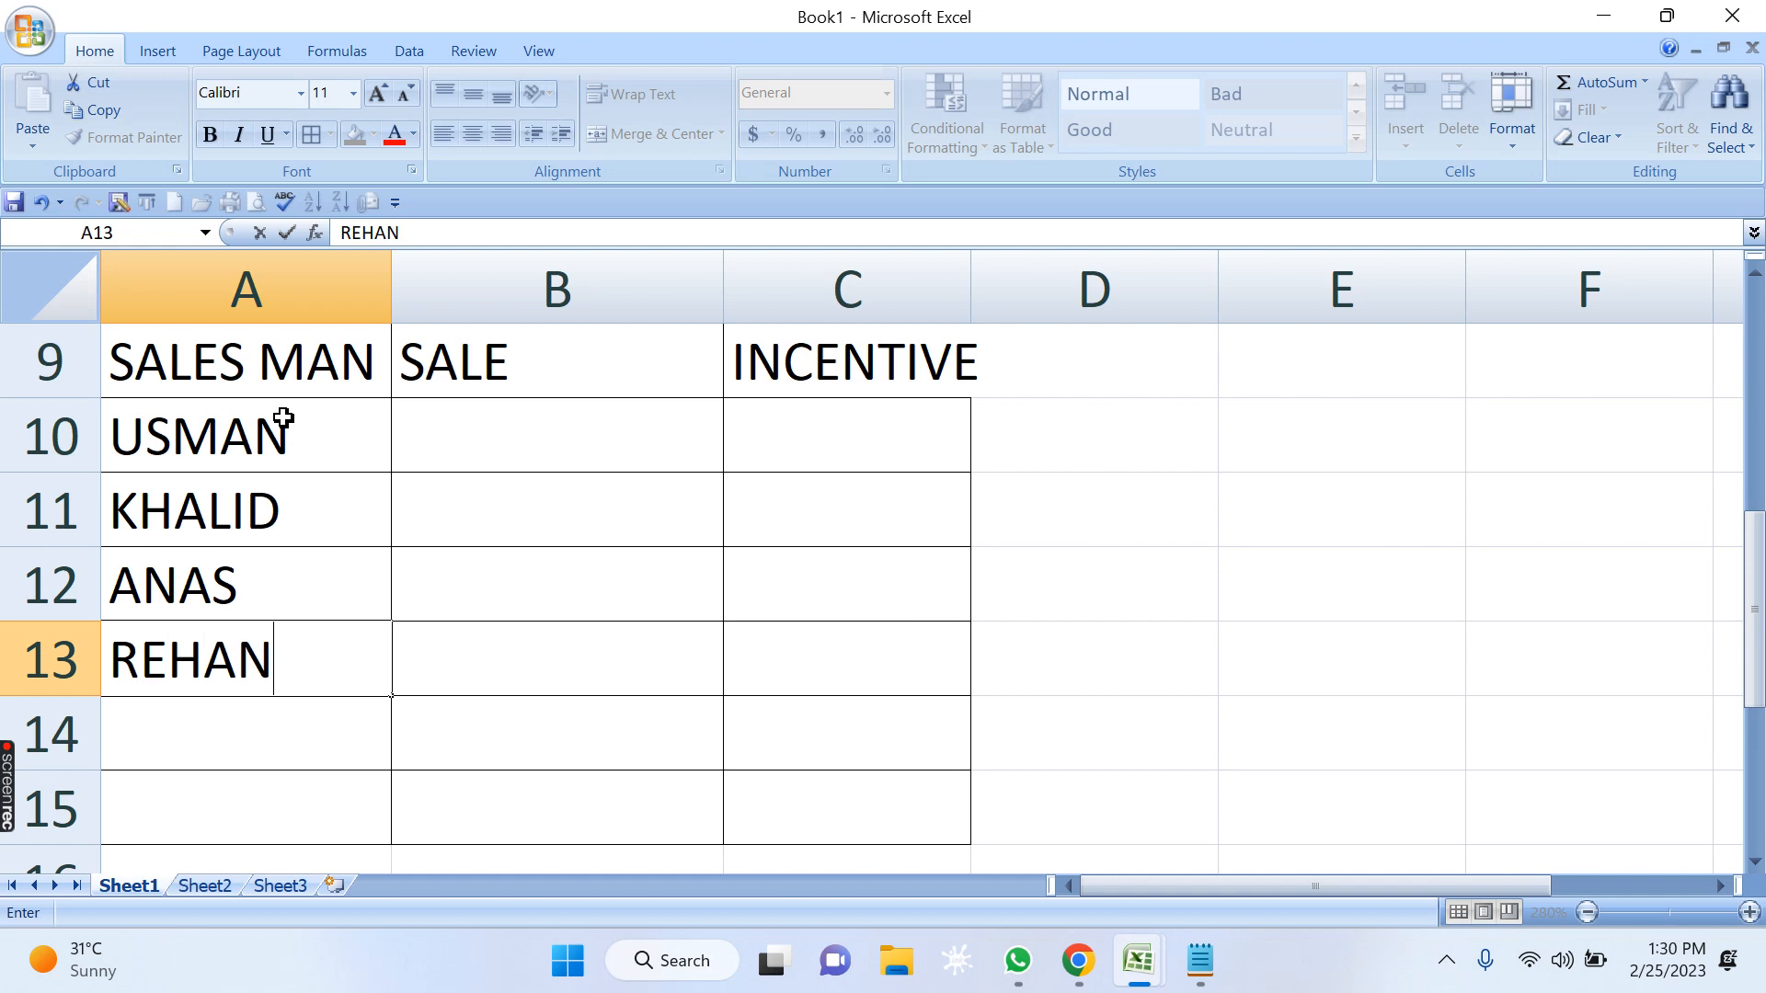
key("Return")
type("KE")
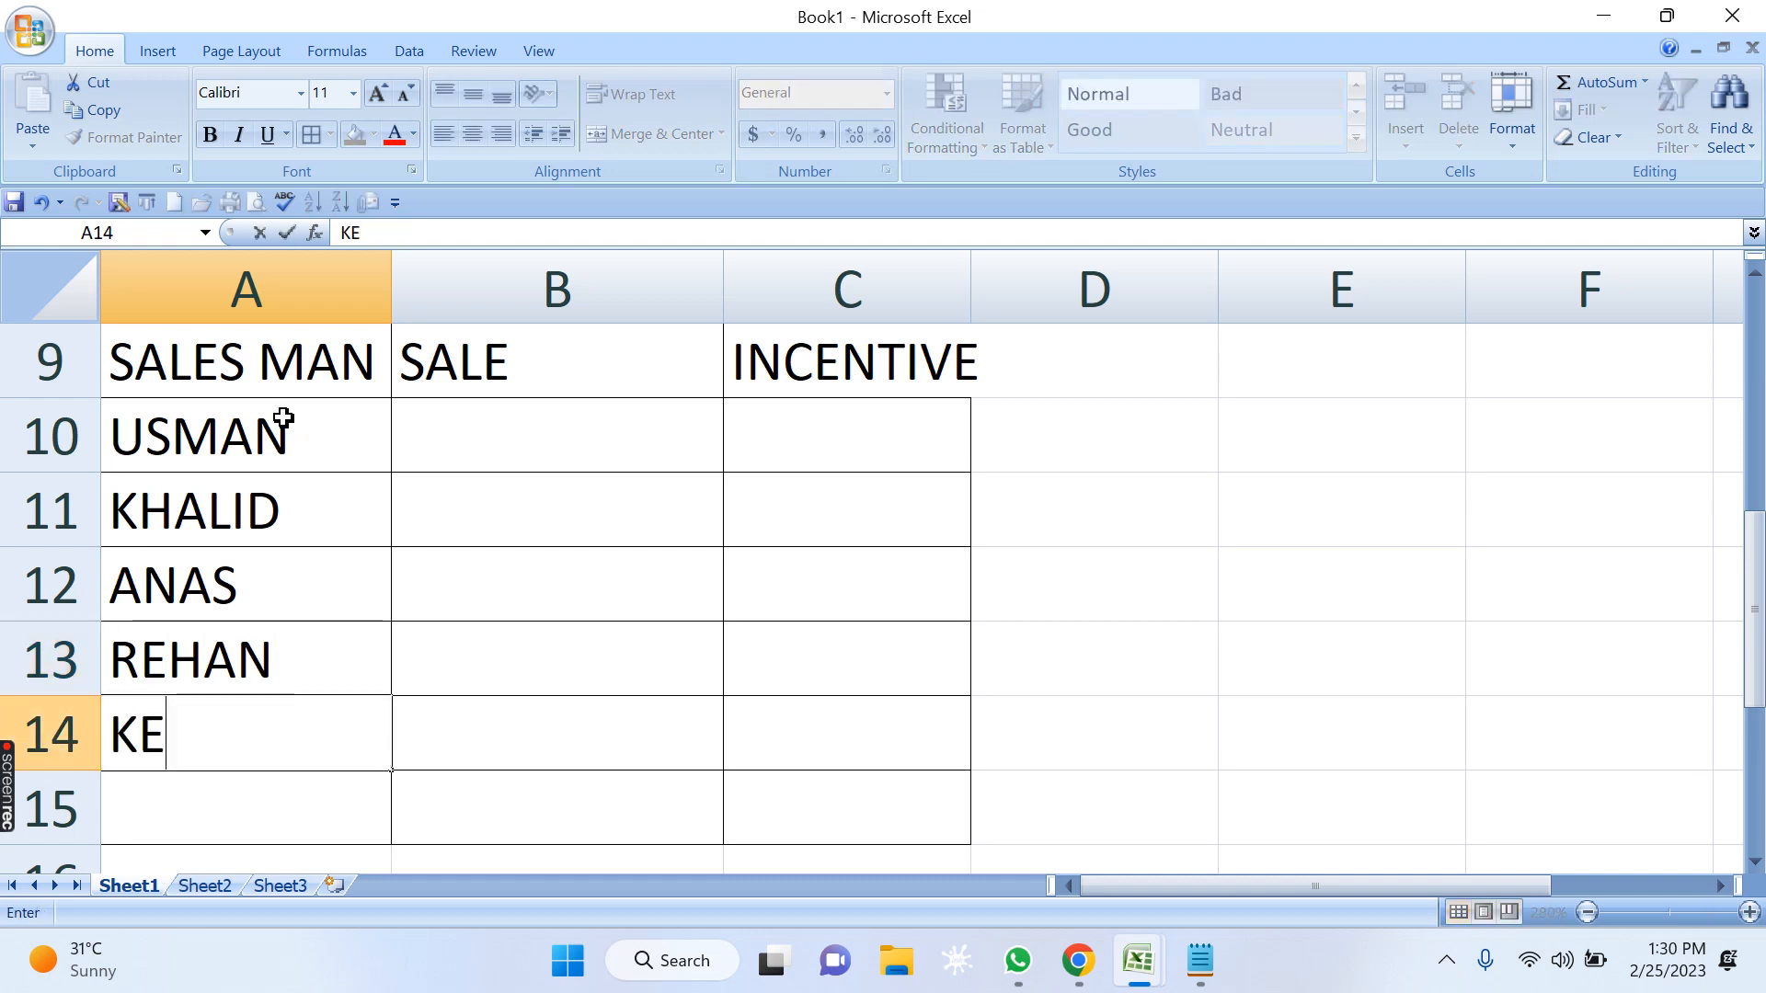
type("SHAV")
key("Return")
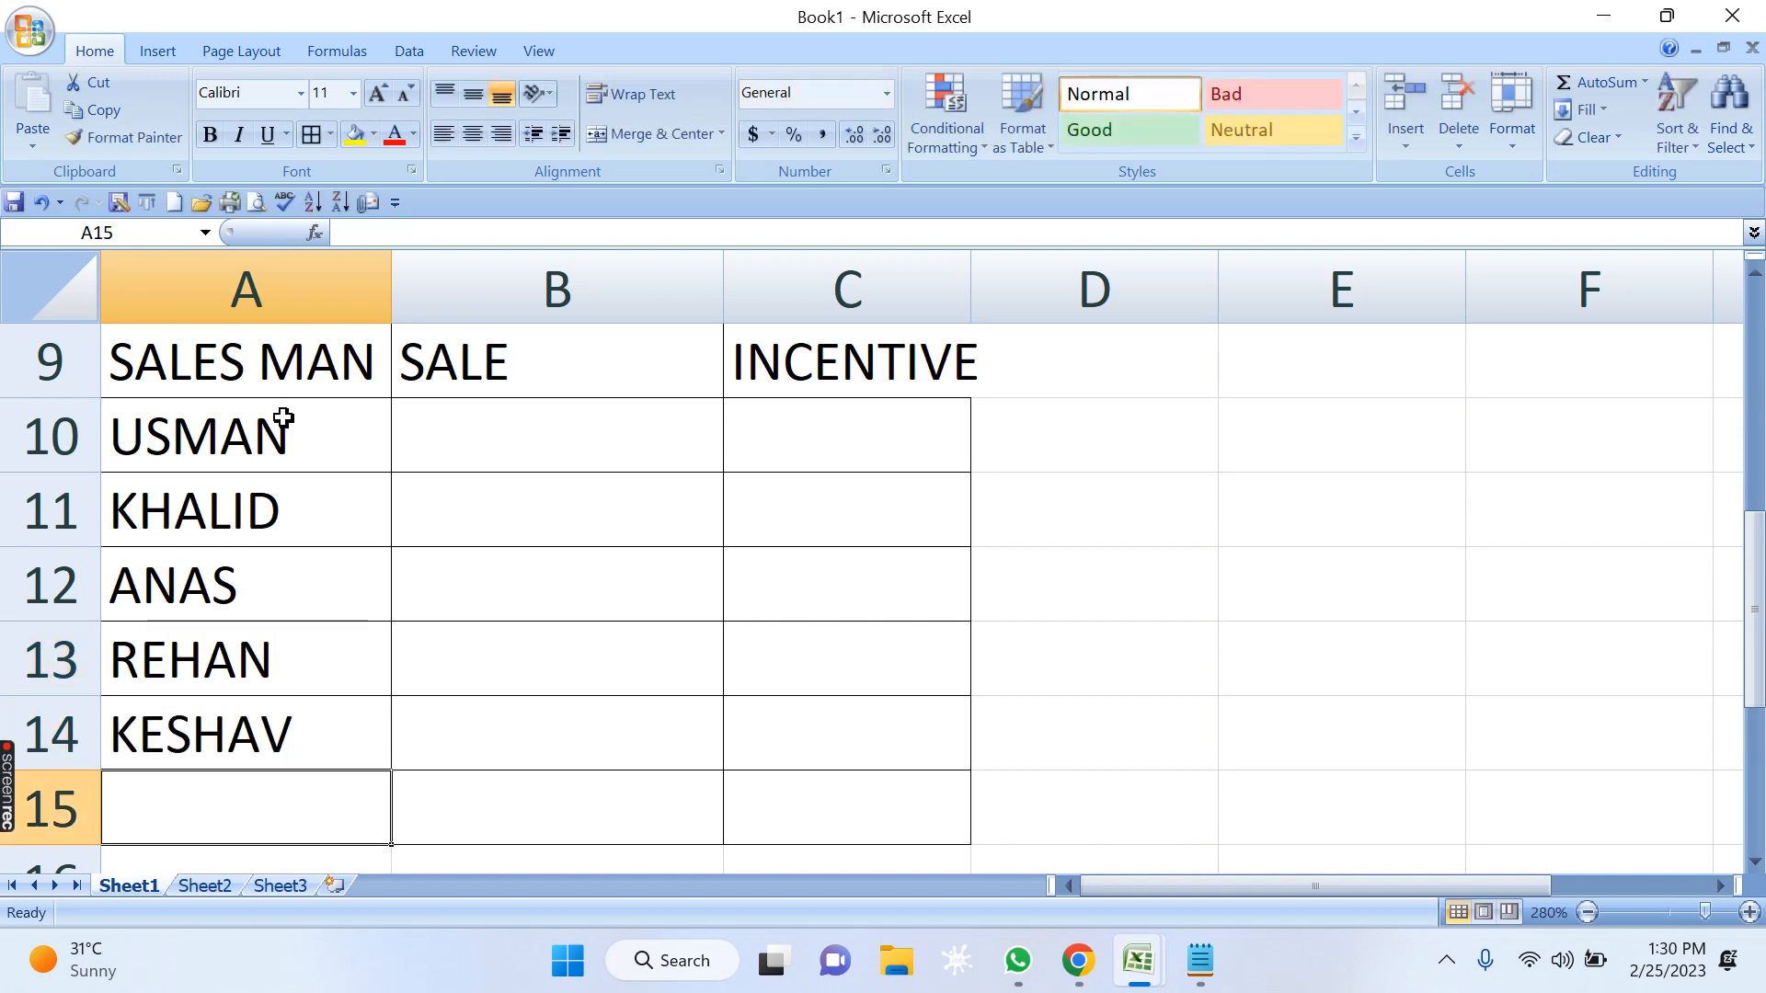
key("Right")
key("Up")
key("Up")
key("Up")
key("Up")
key("Up")
key("Down")
key("Down")
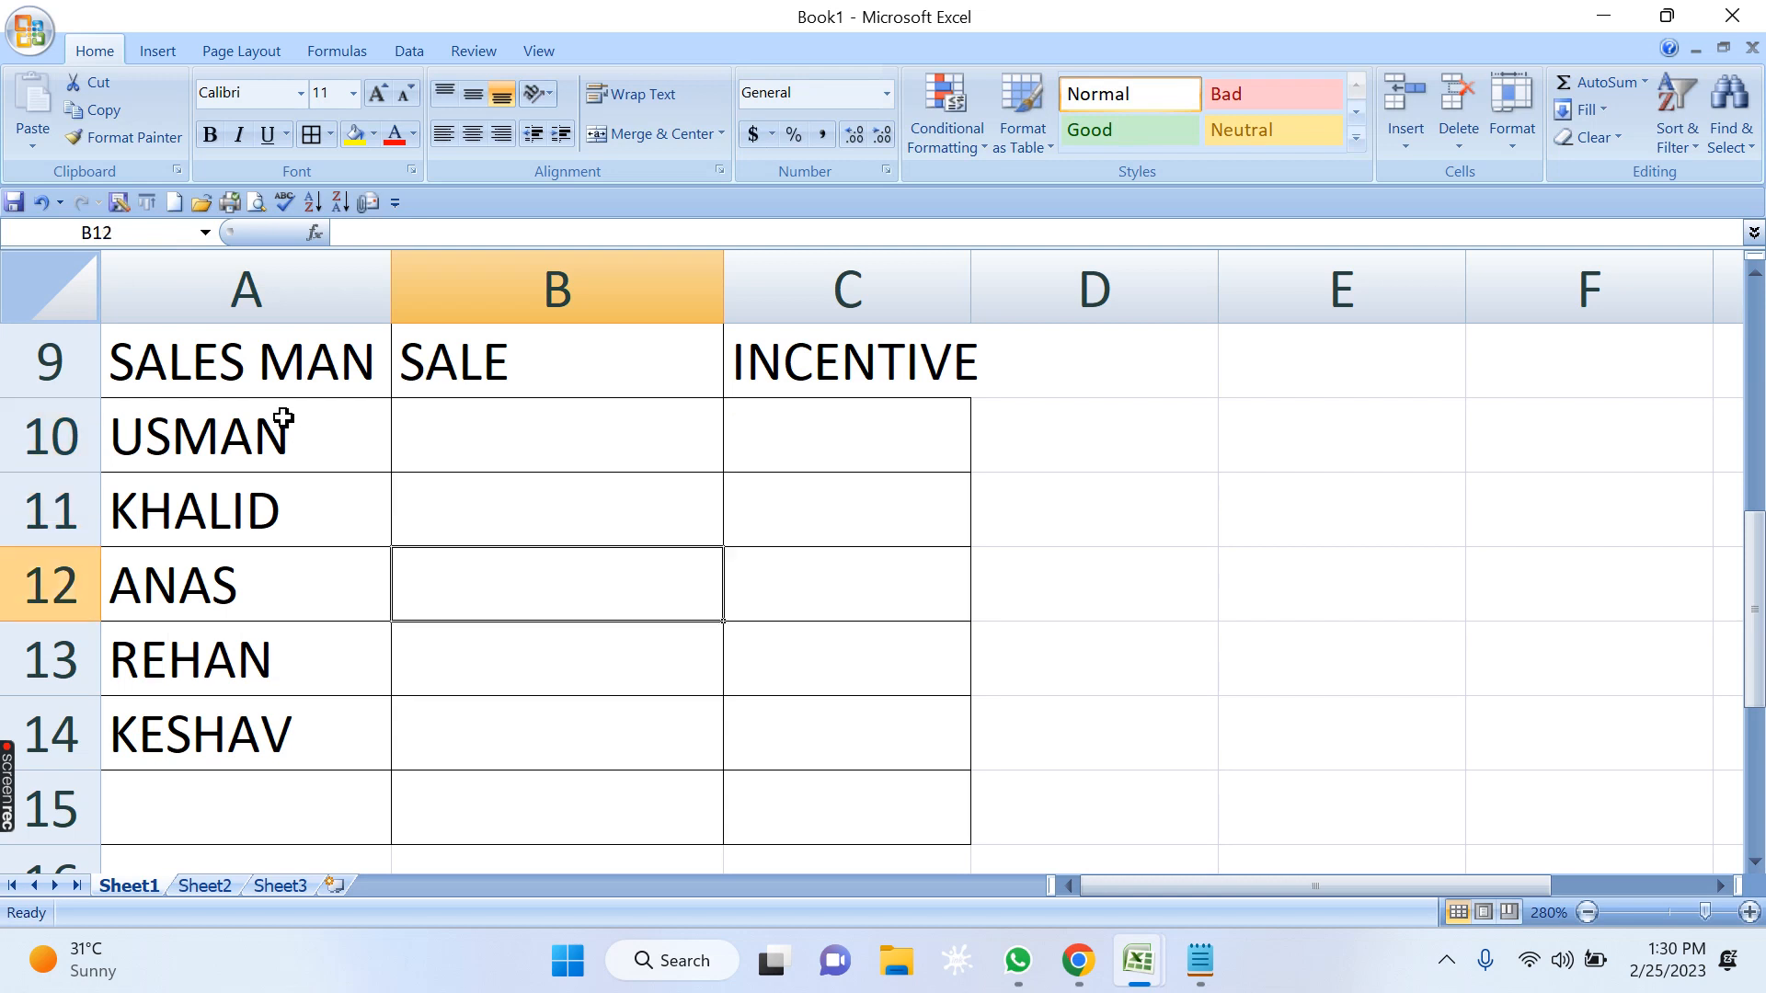
key("Down")
key("Down")
key("Down")
key("Up")
key("Up")
key("Up")
key("Up")
key("Up")
key("Up")
key("Down")
key("Down")
key("Down")
key("Down")
key("Right")
key("Down")
key("Up")
key("Up")
key("Up")
key("Up")
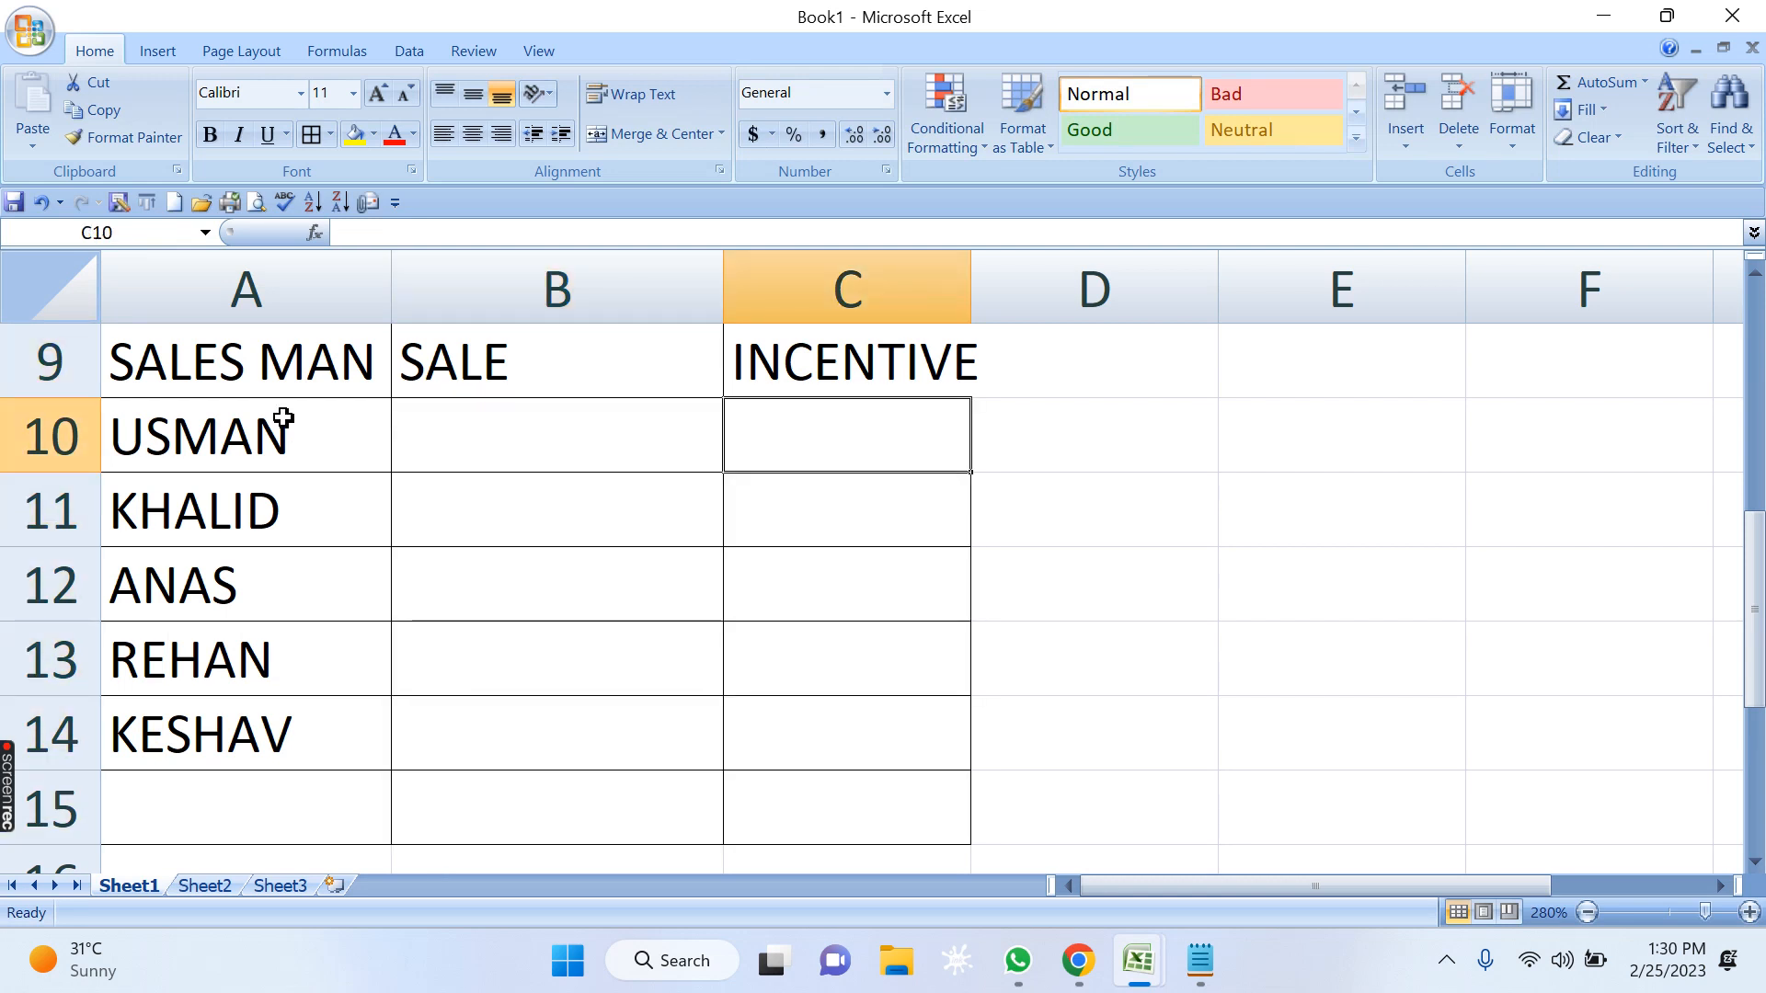
Autofit column C to its INCENTIVE header and enter a sale of 87000 in B10.
key("Left")
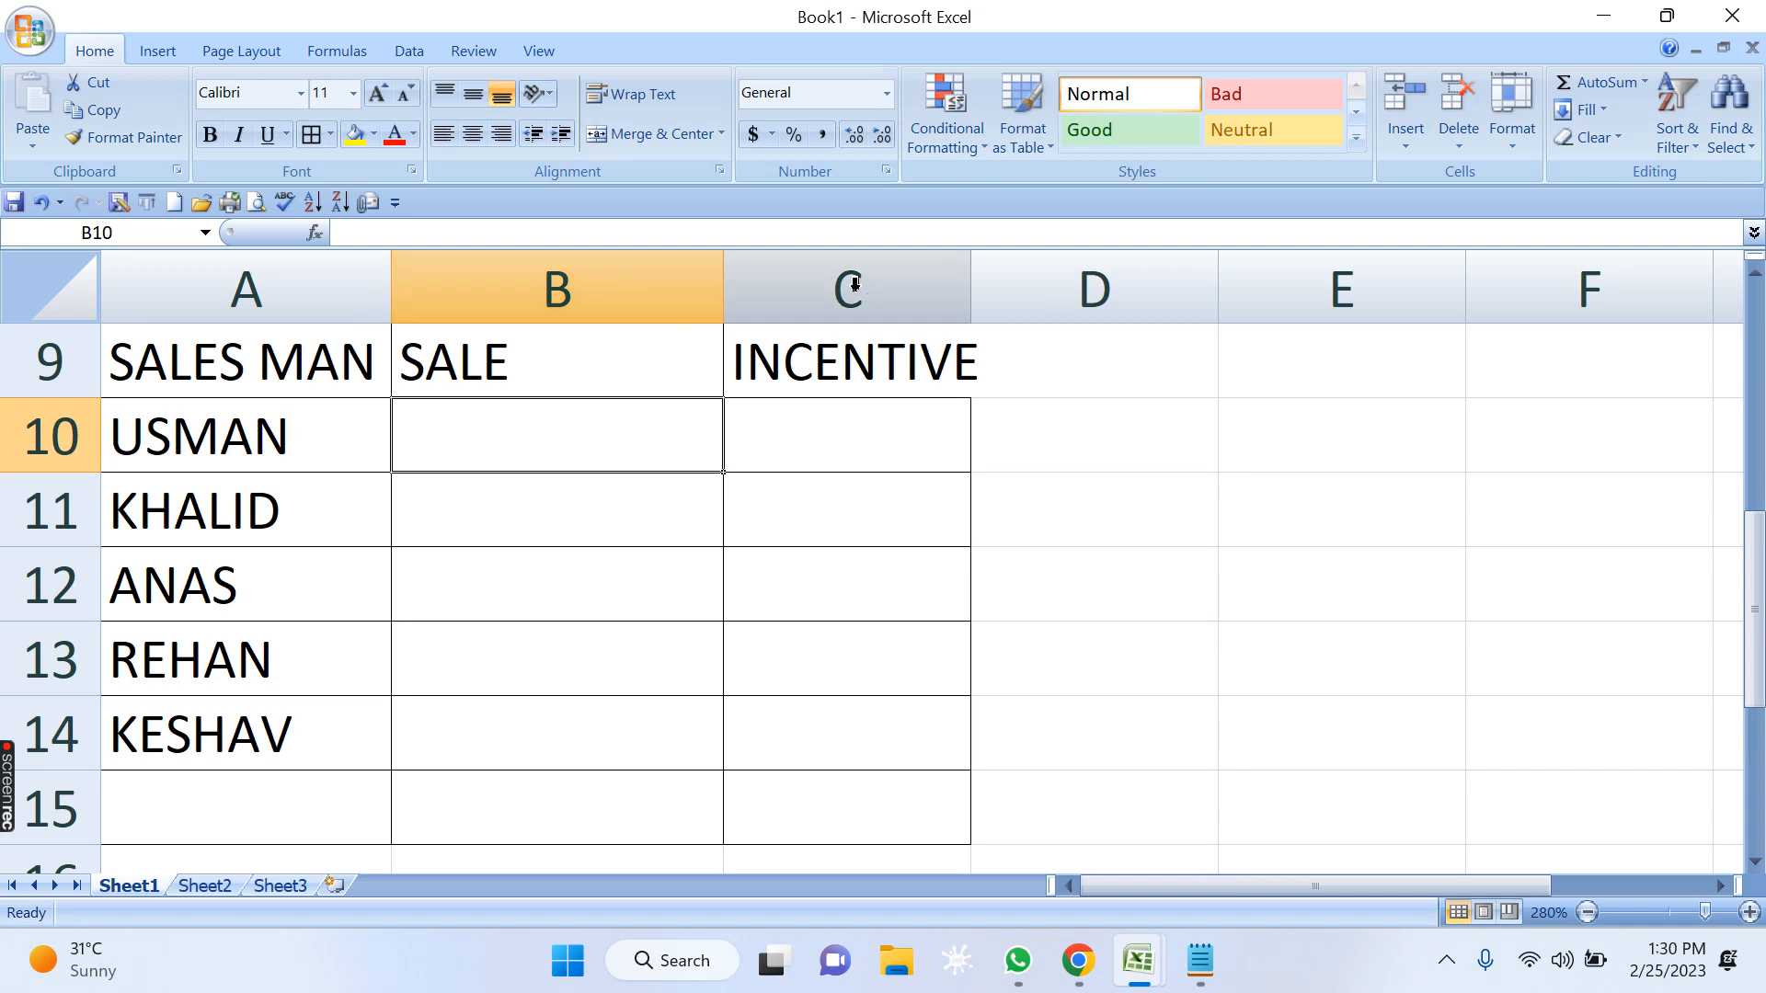
double_click(971, 276)
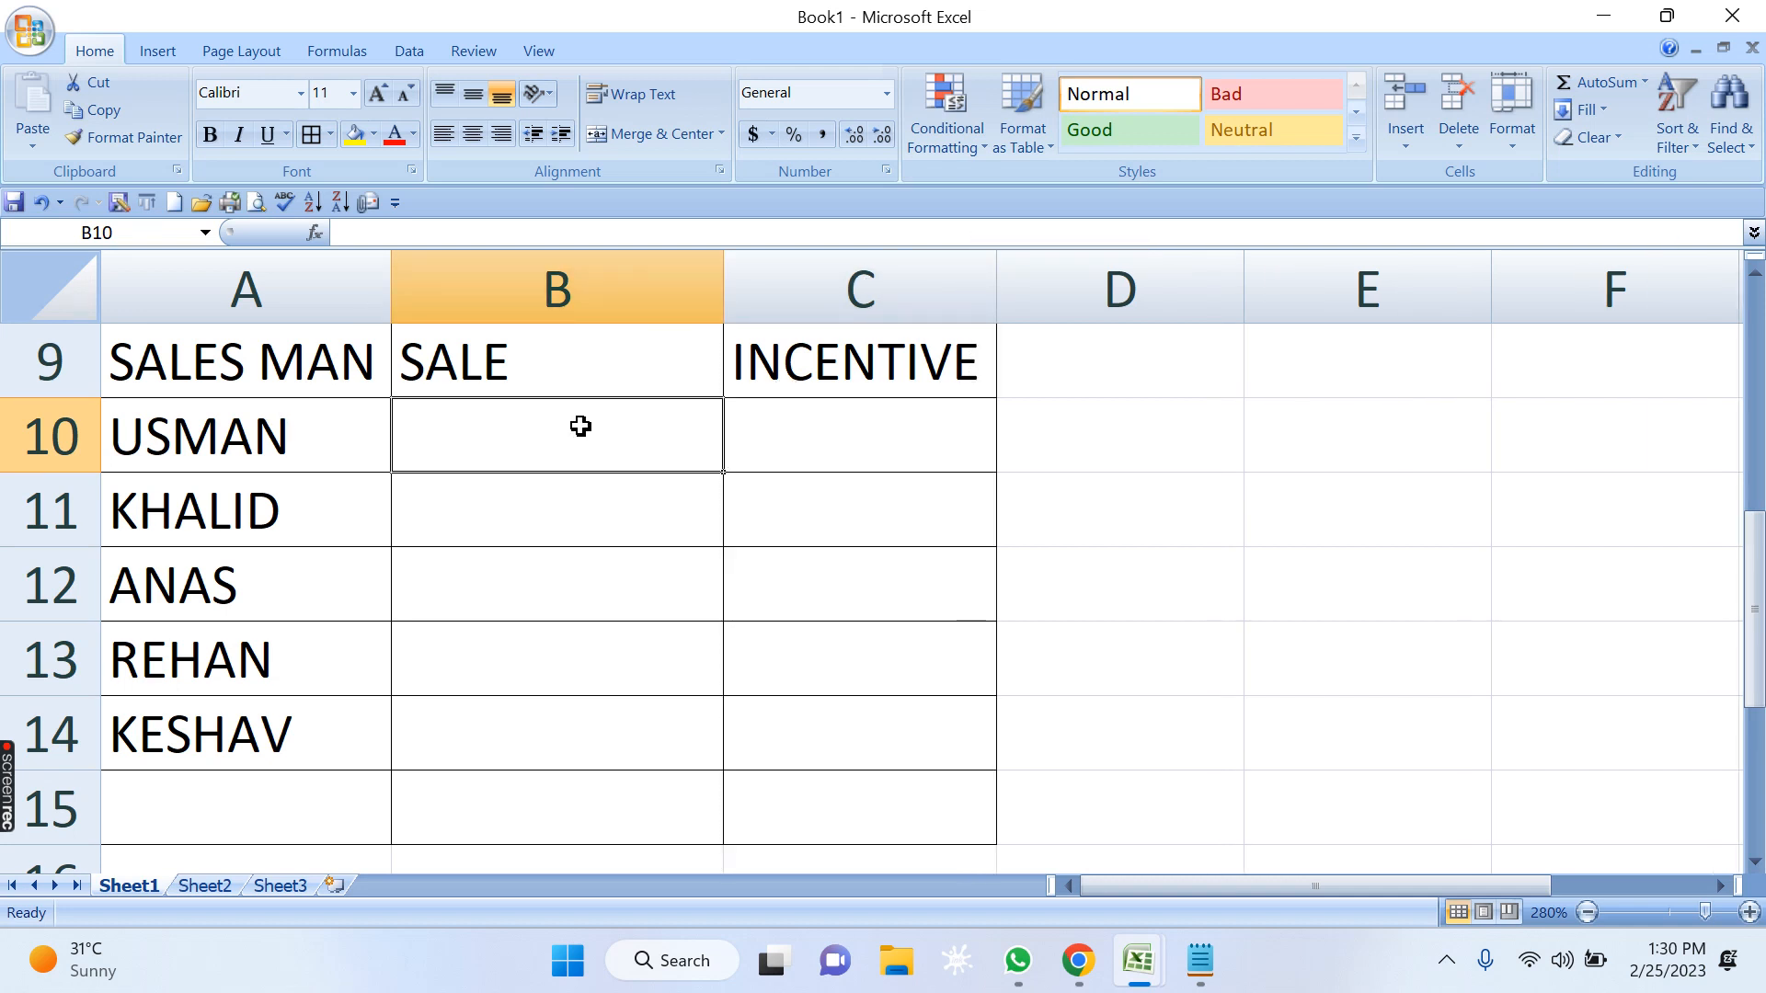
type("87000")
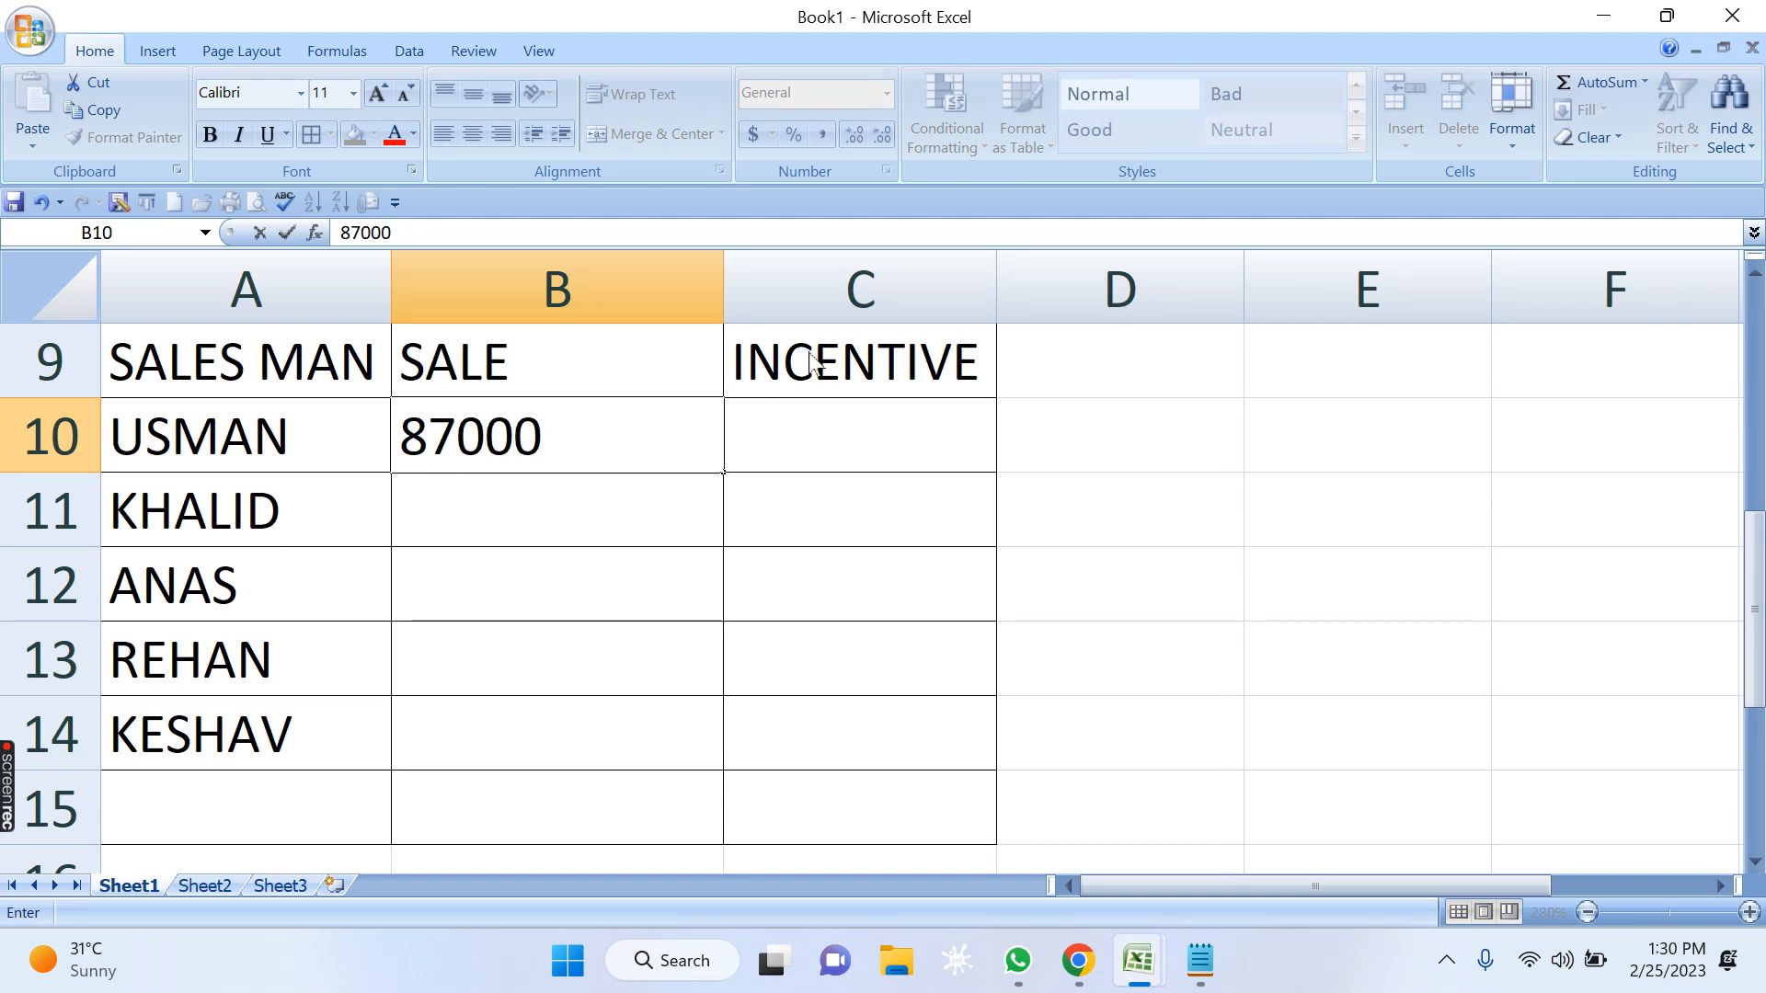
key("Tab")
Start an IF formula in incentive cell C10 with the logical test B10>=100000.
type("=")
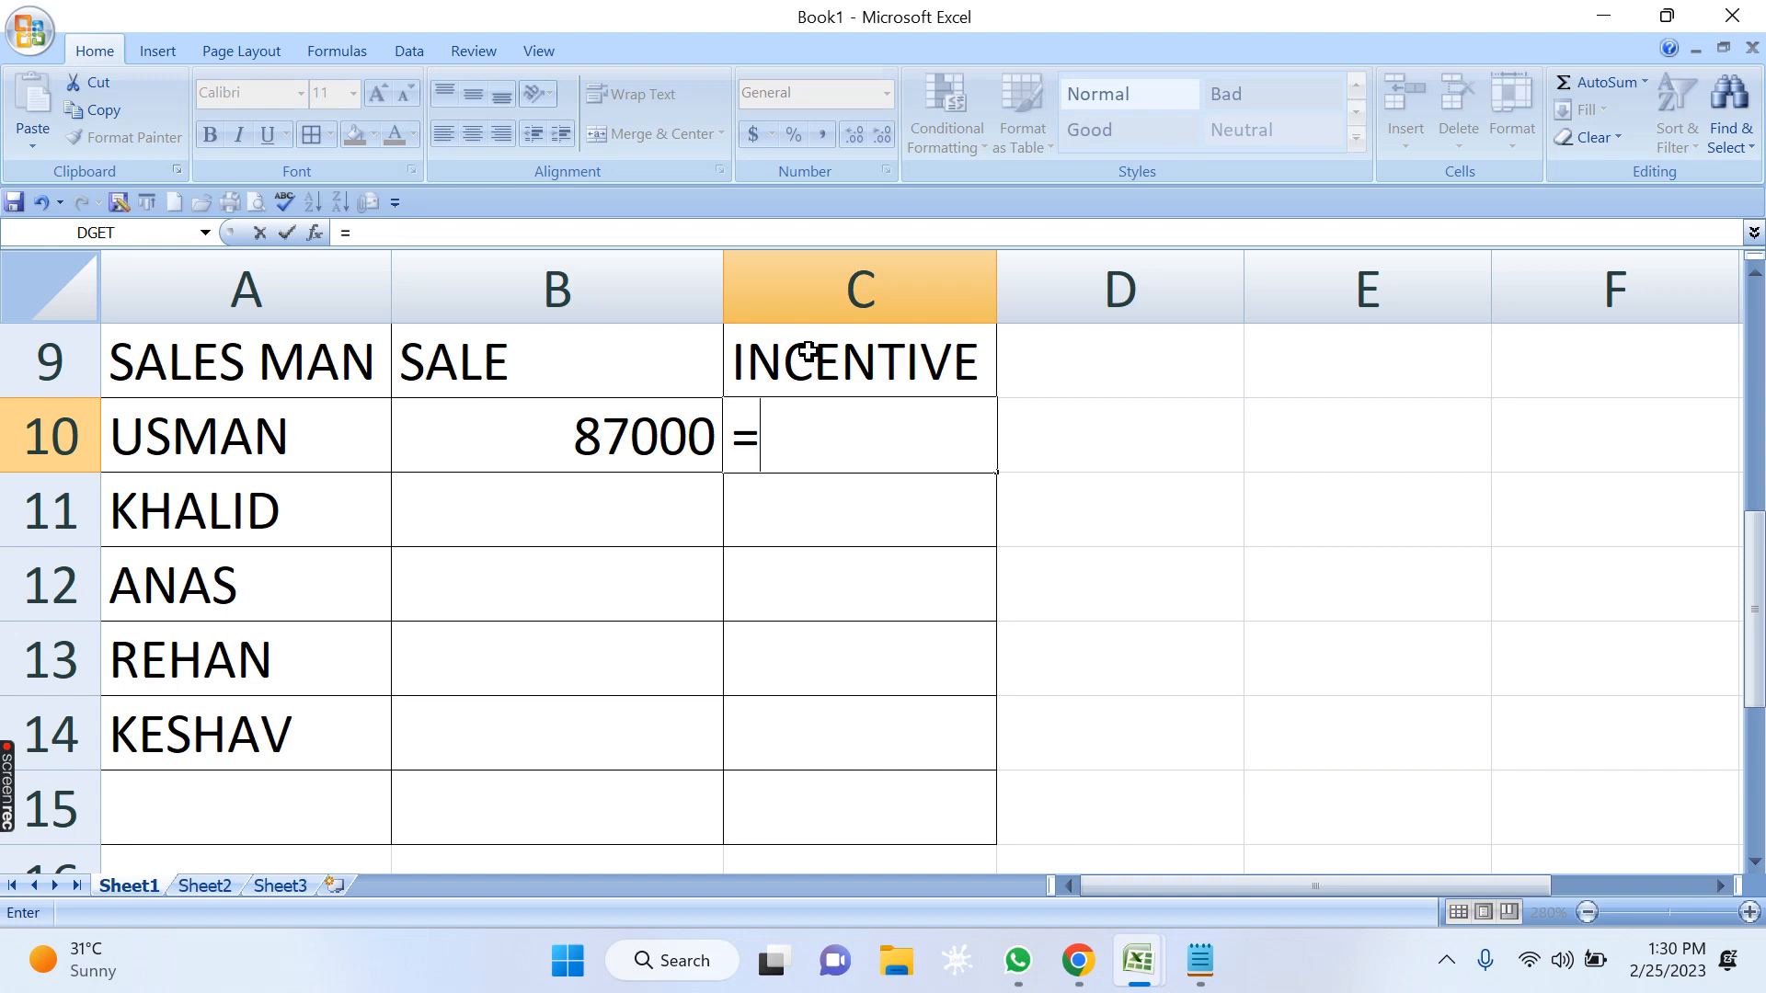
type("IF(")
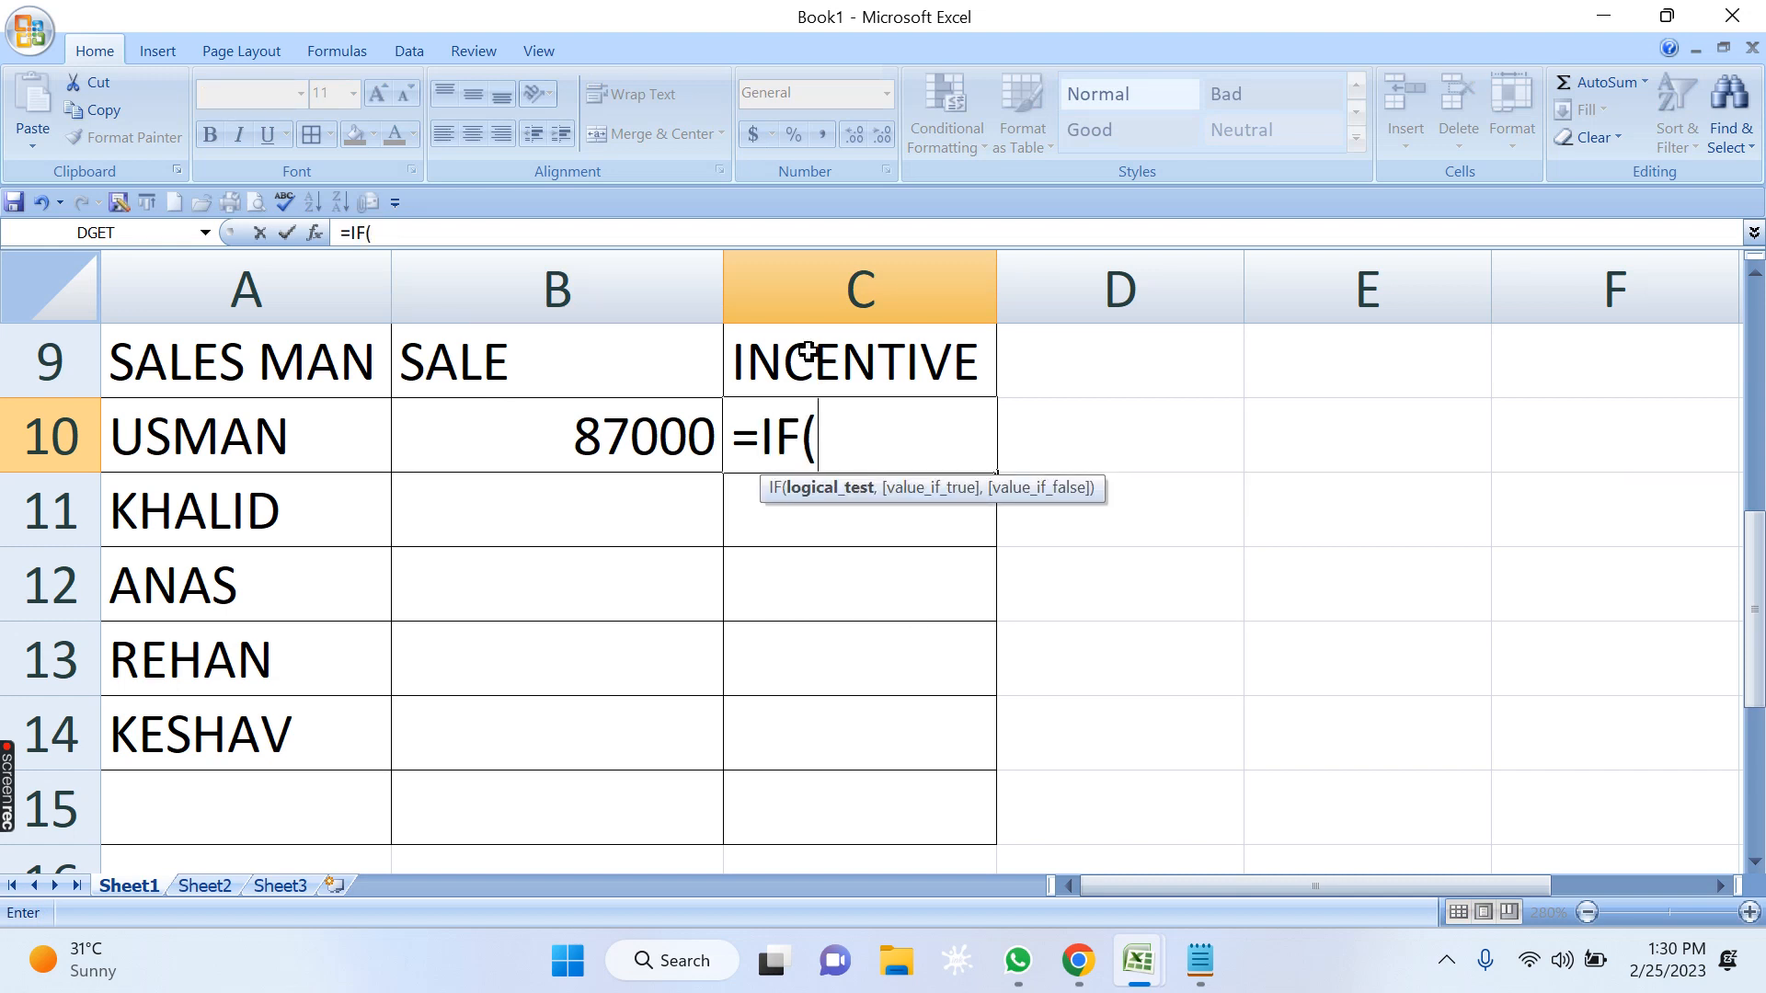
left_click(569, 431)
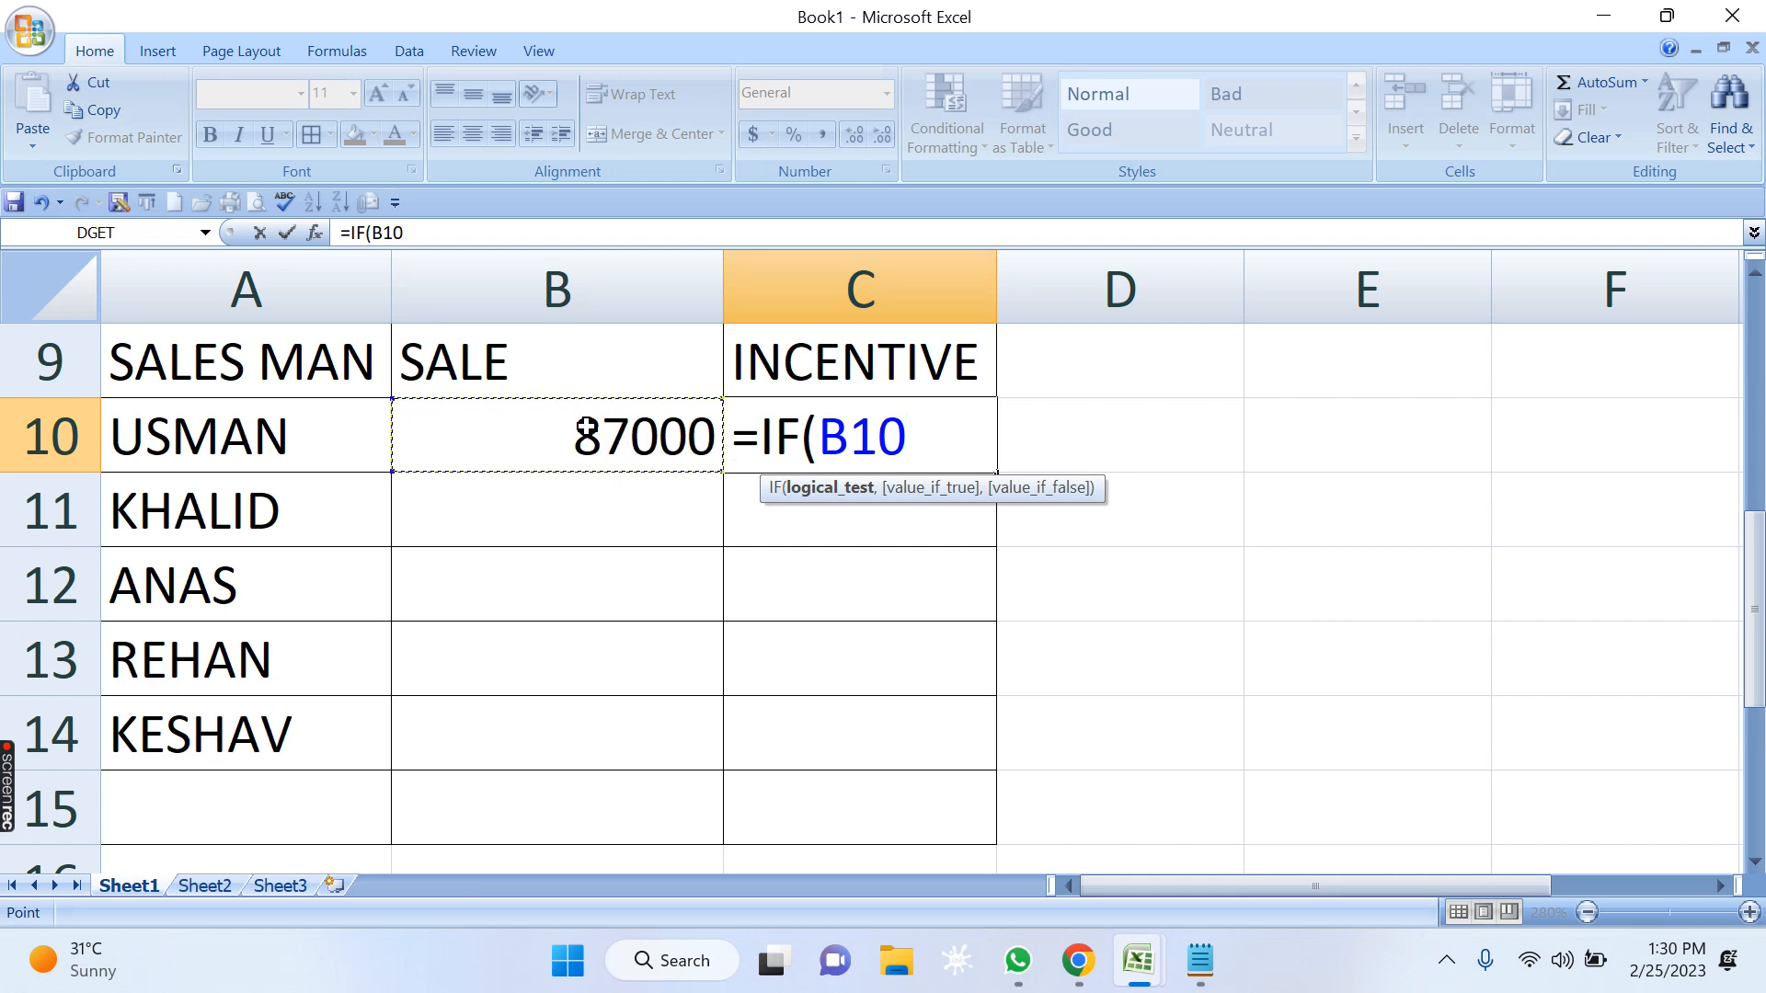
type(">")
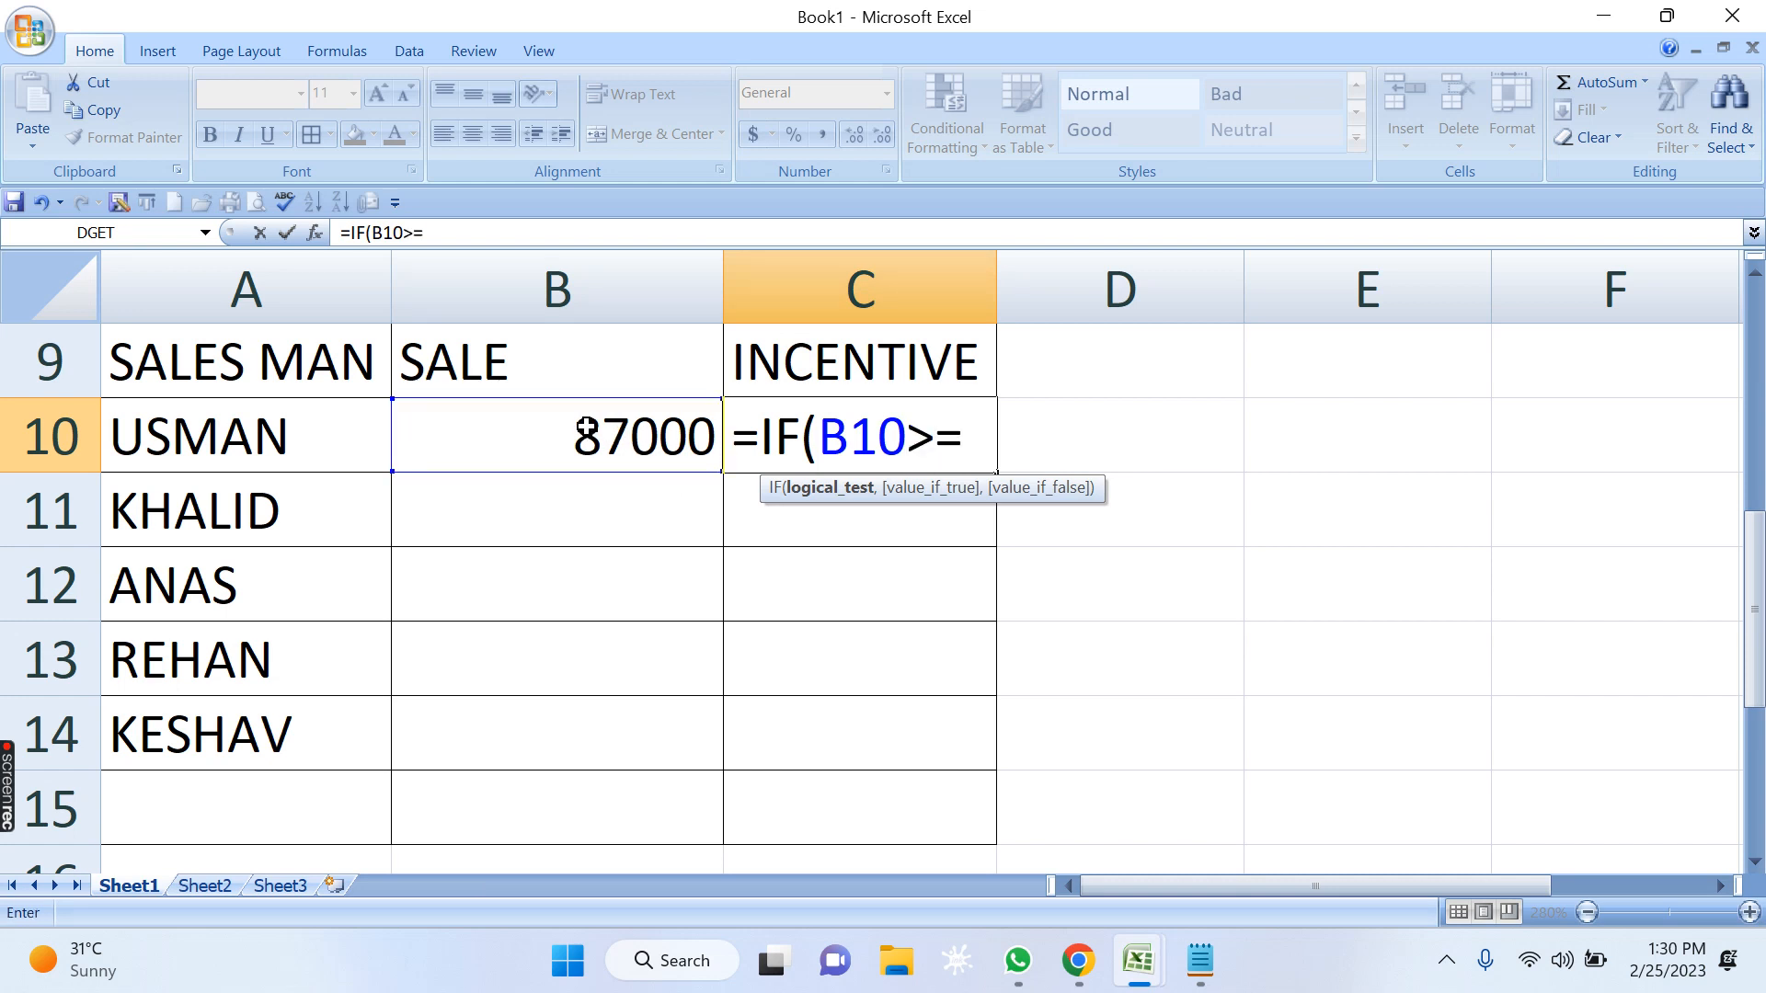
type("=100000")
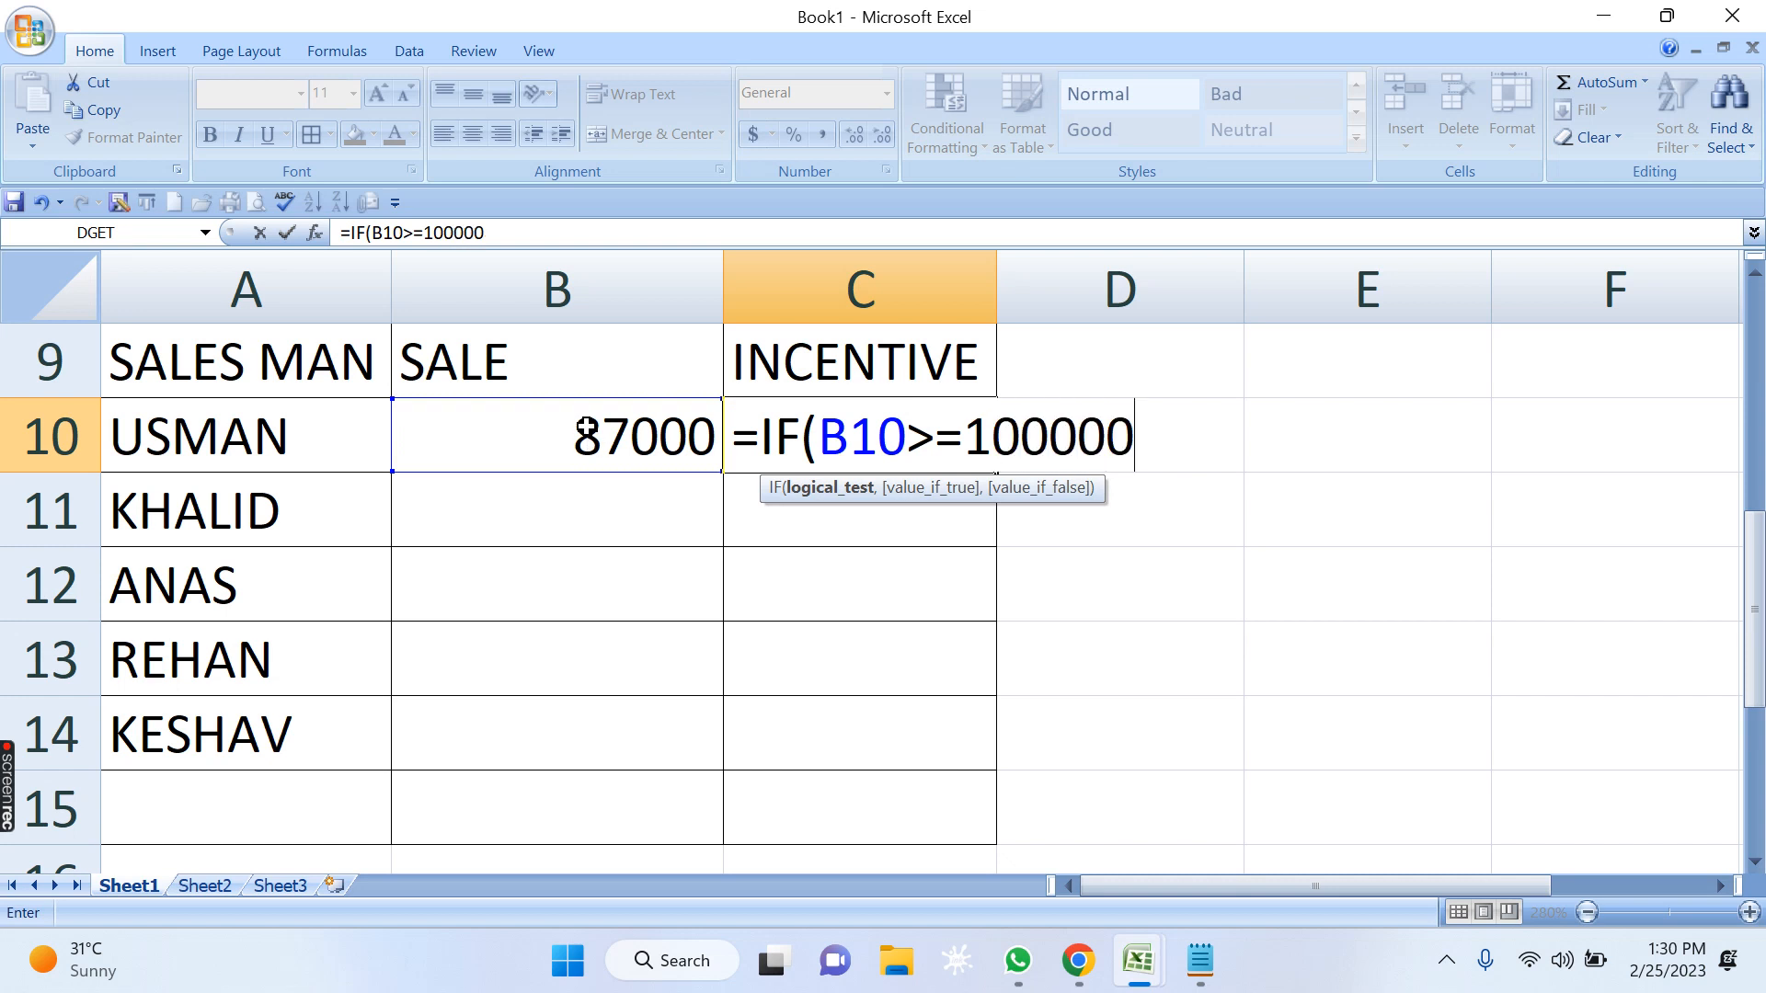
type(",")
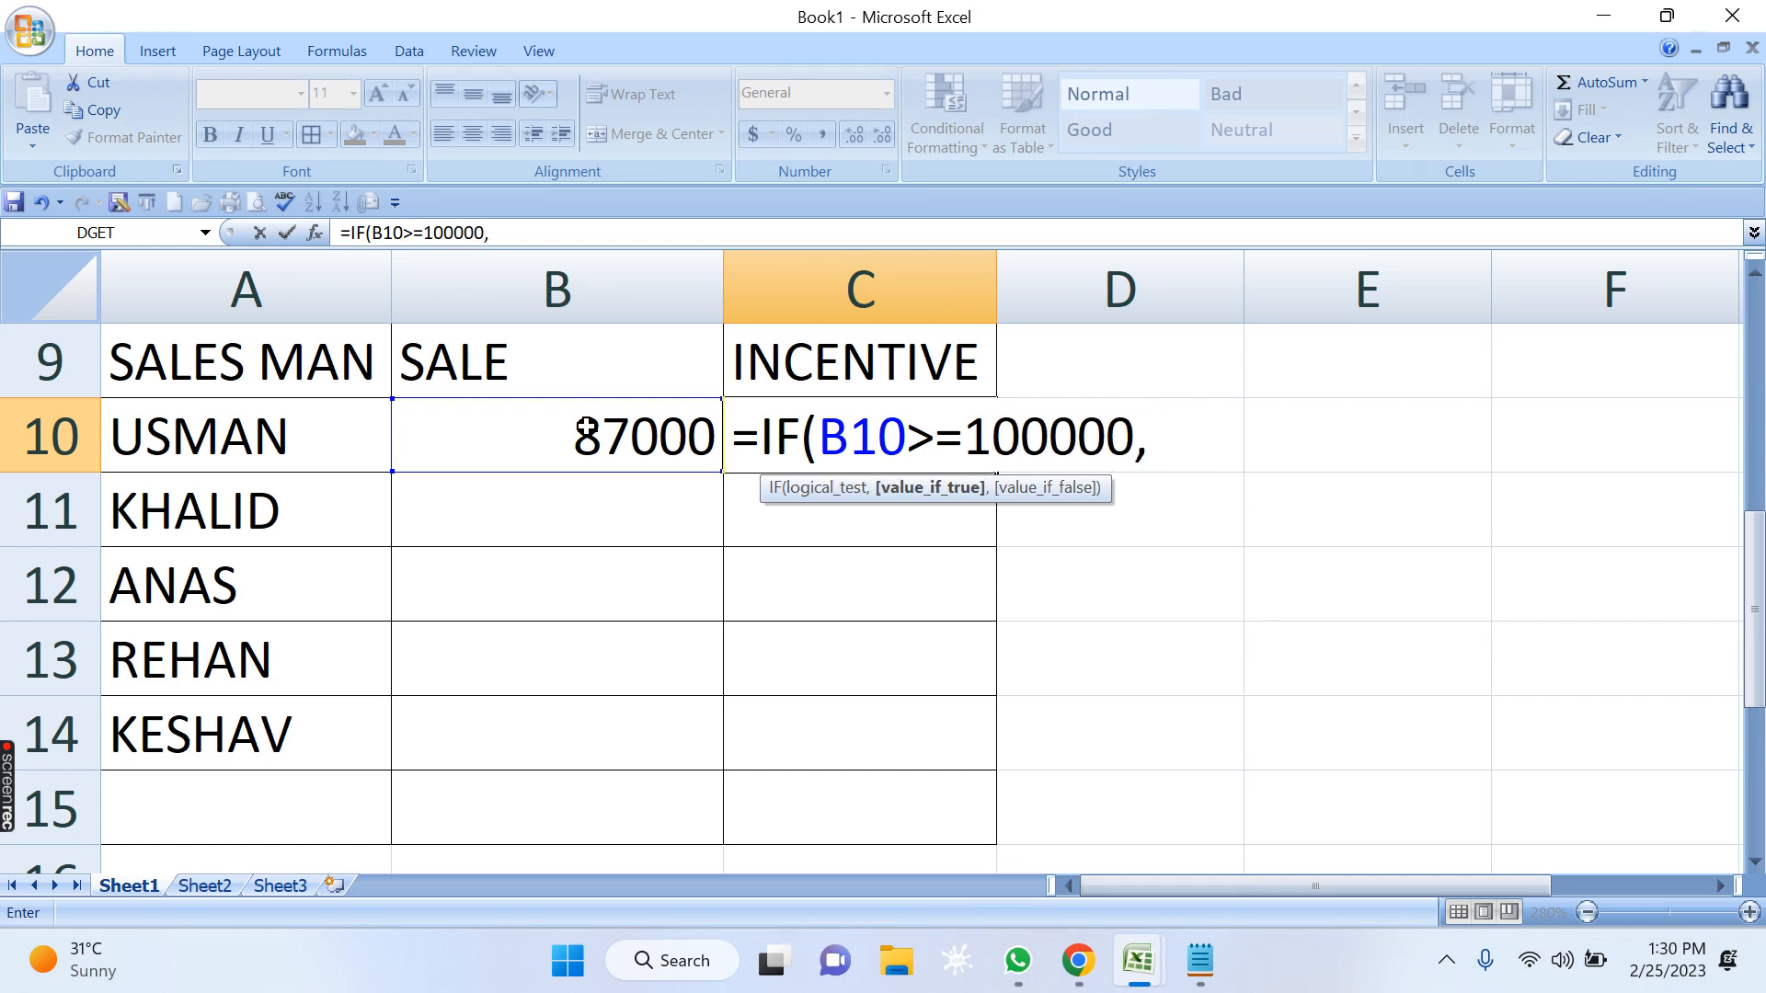
type("\"")
key("Return")
left_click(833, 574)
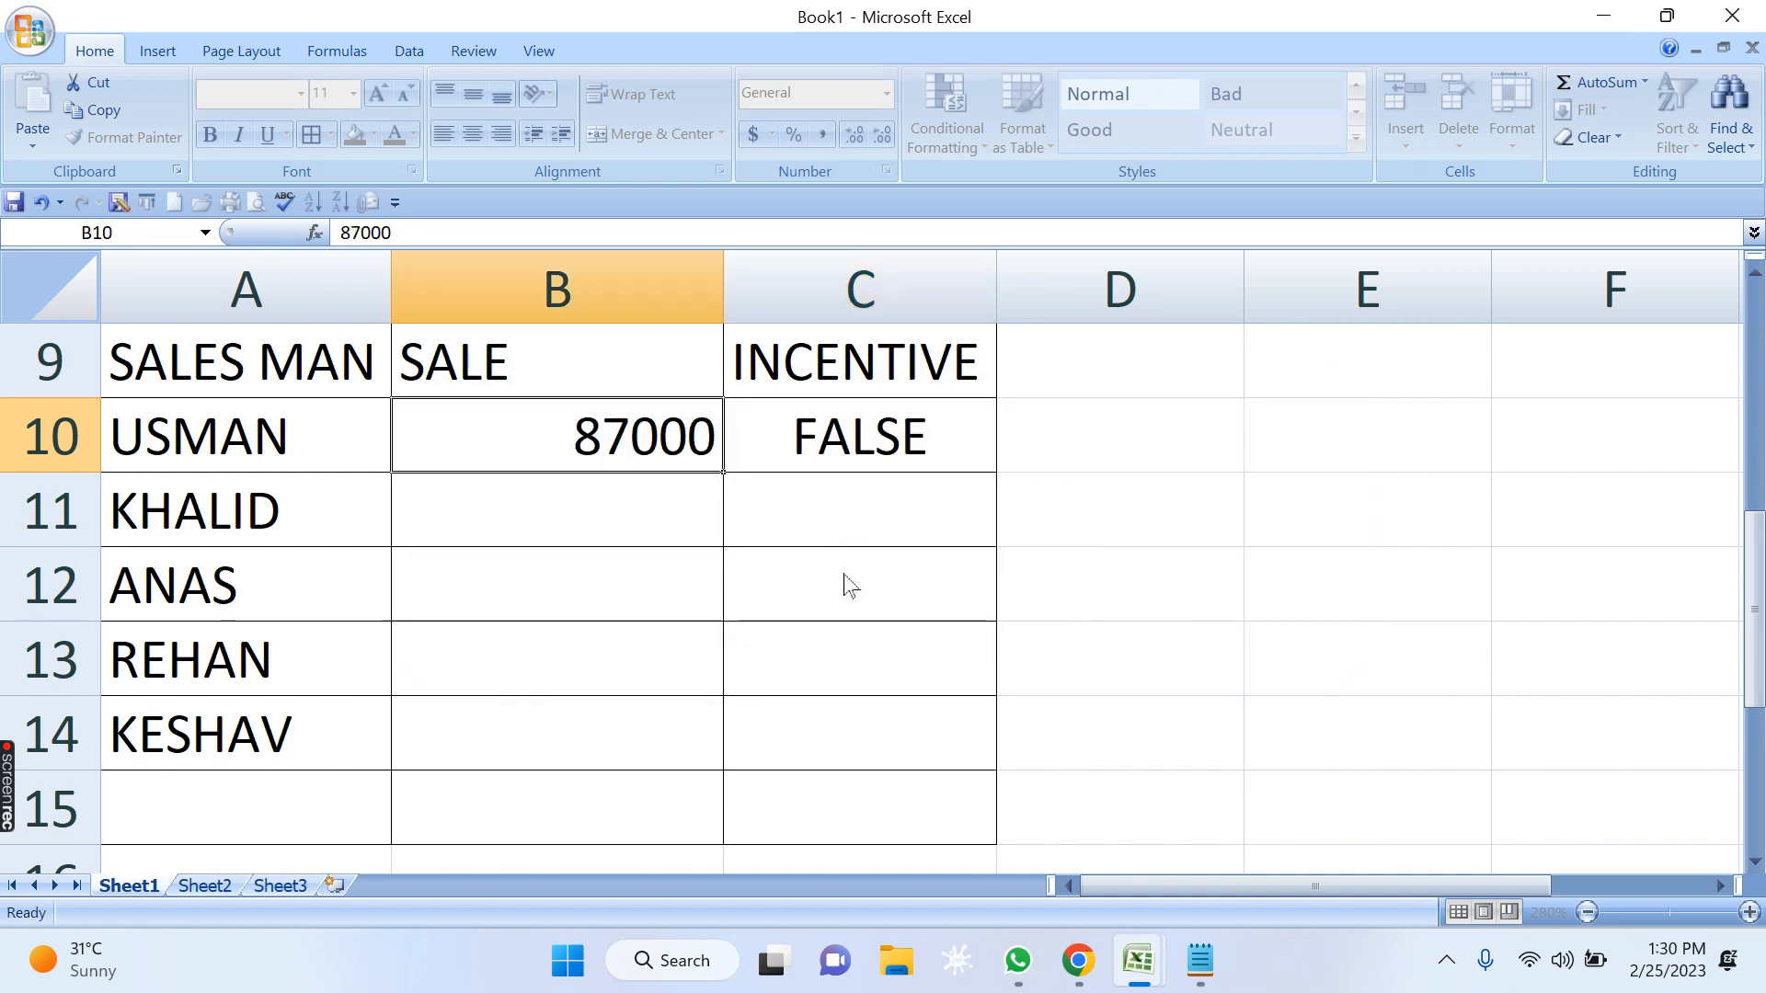
double_click(898, 440)
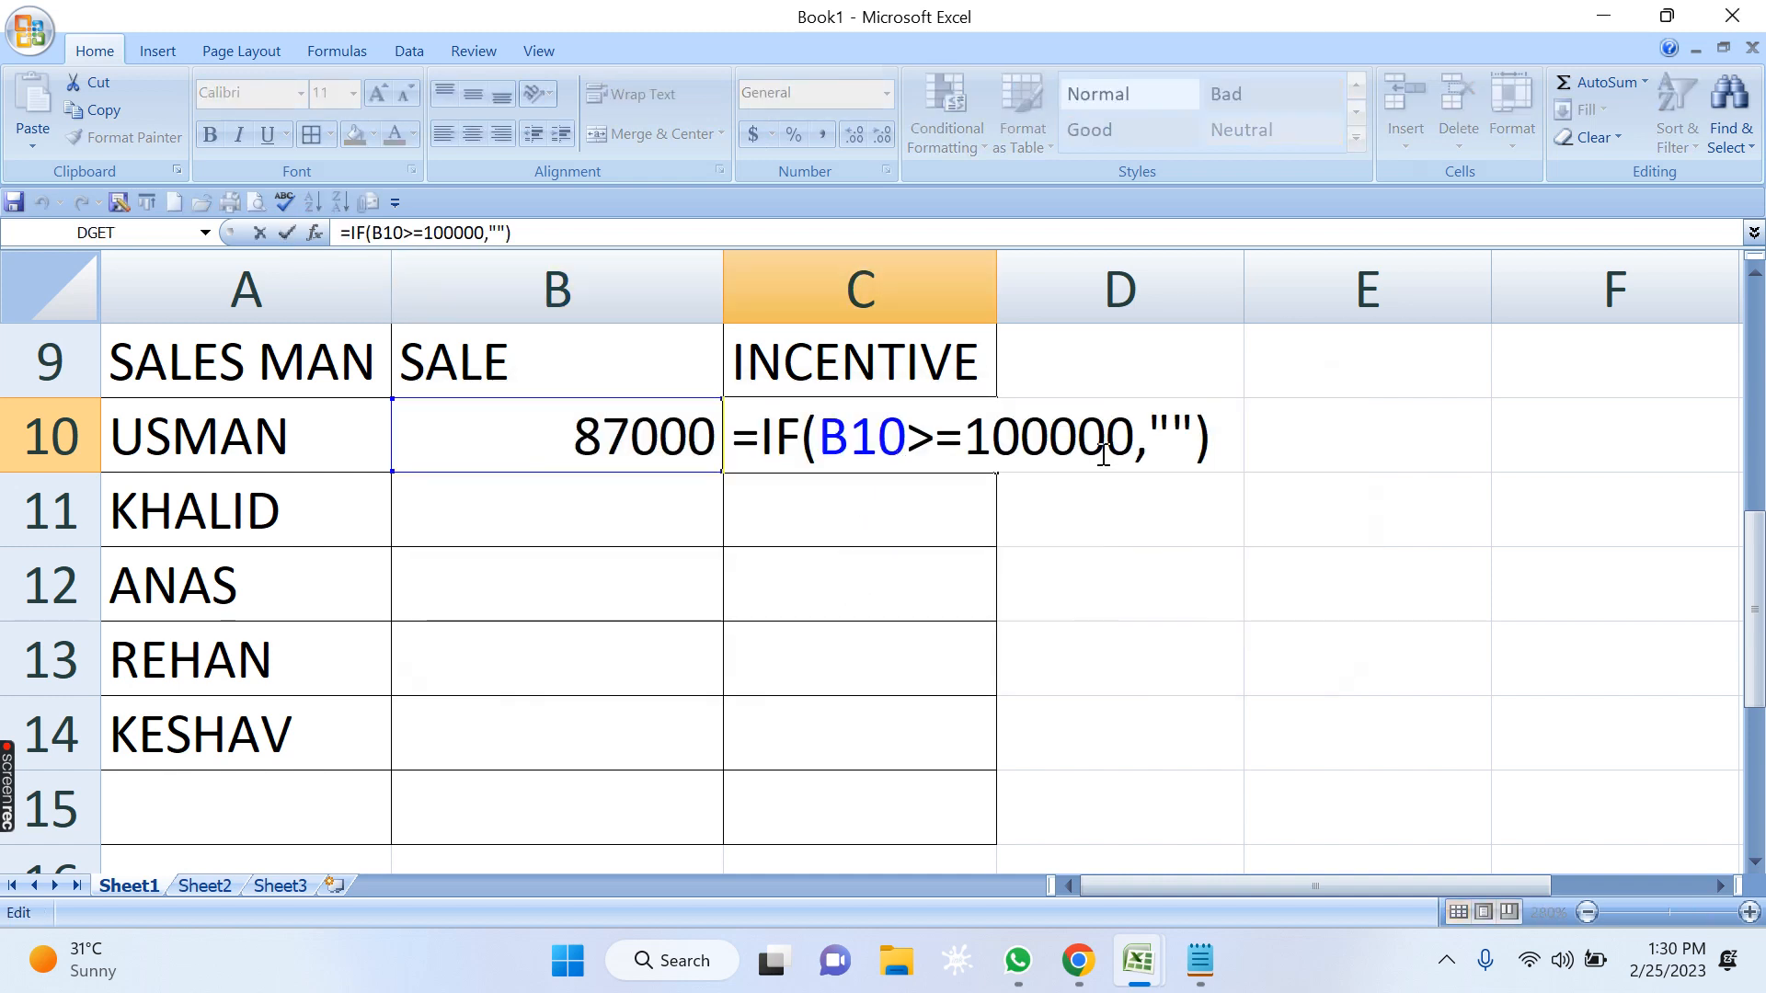
left_click(1197, 444)
key("BackSpace")
key("BackSpace")
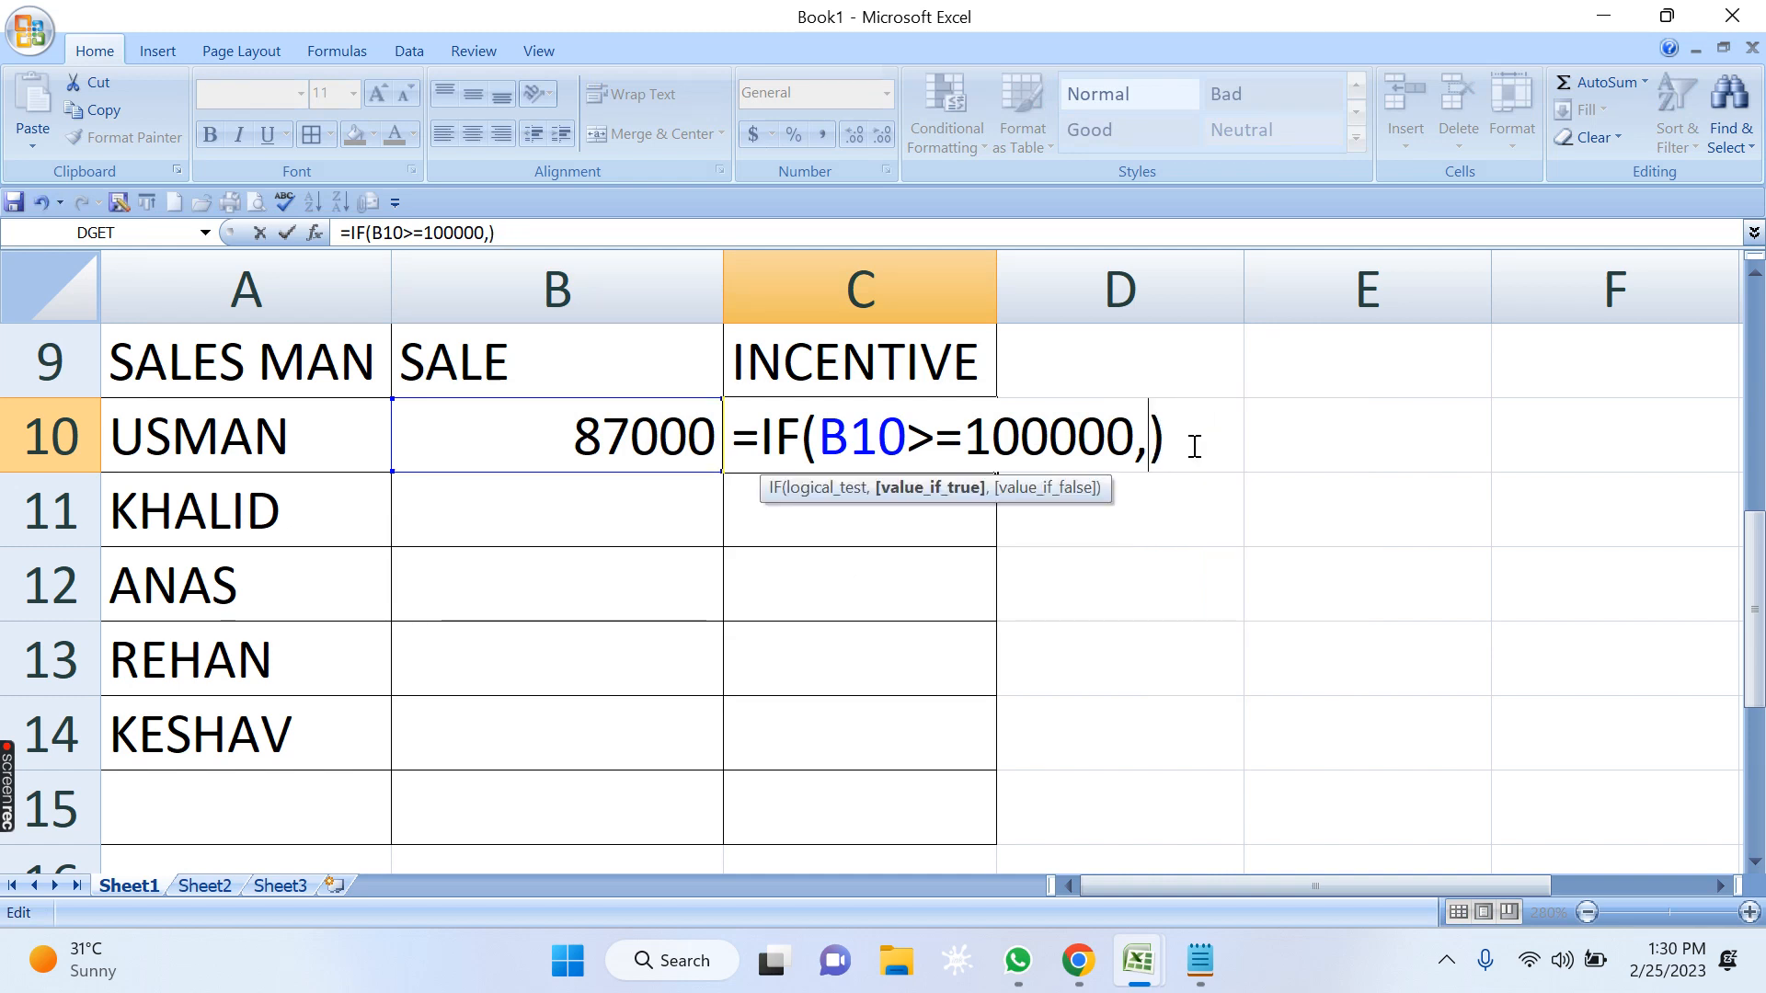
Enter B10*12/100 as the value-if-true argument of the IF formula in C10.
left_click(636, 425)
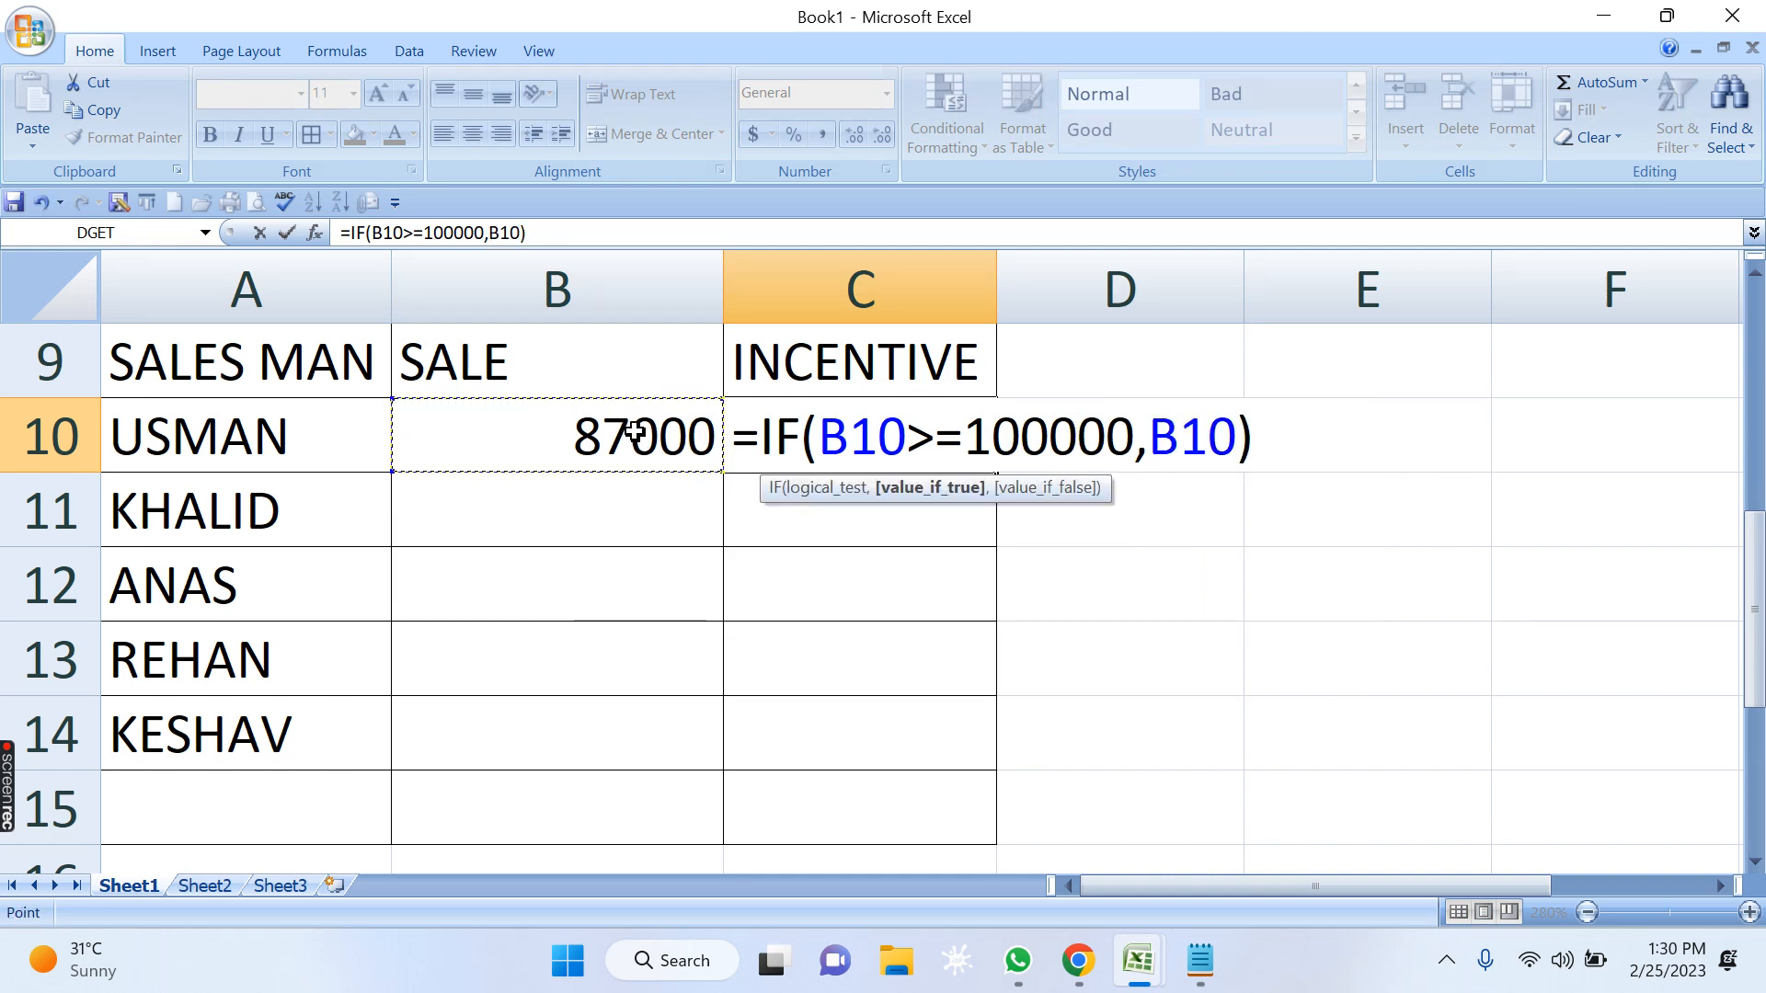
type("*")
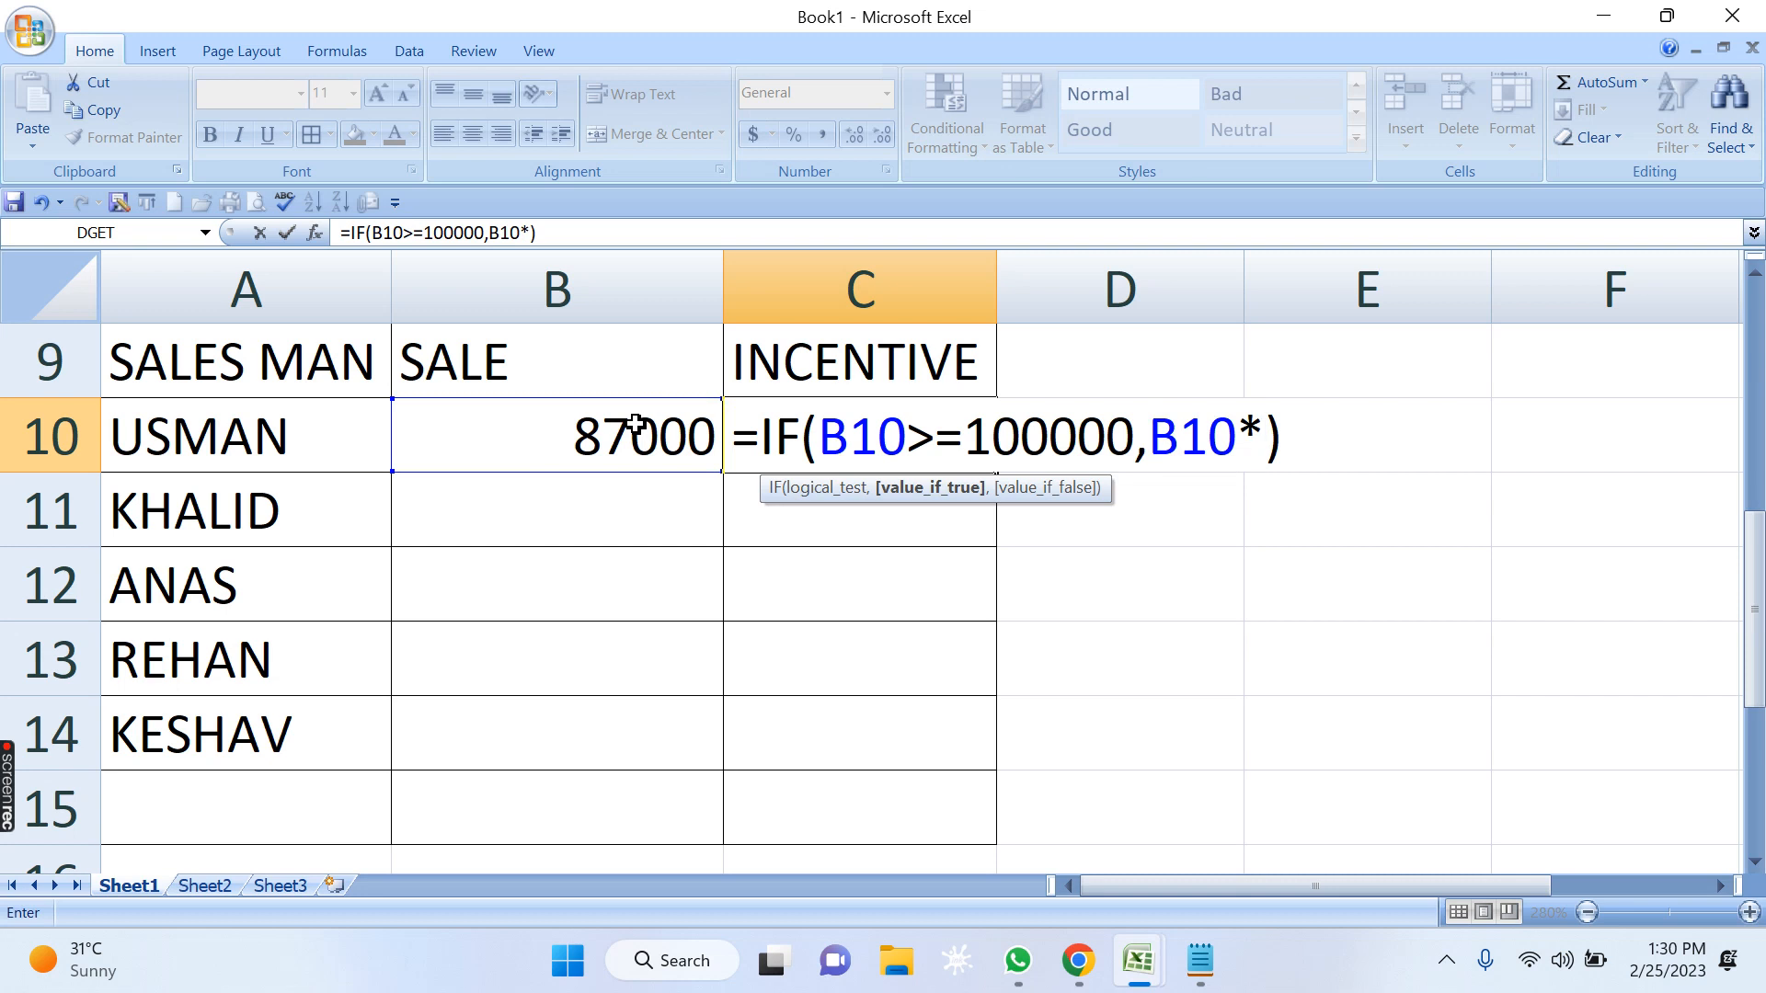
type("12/100")
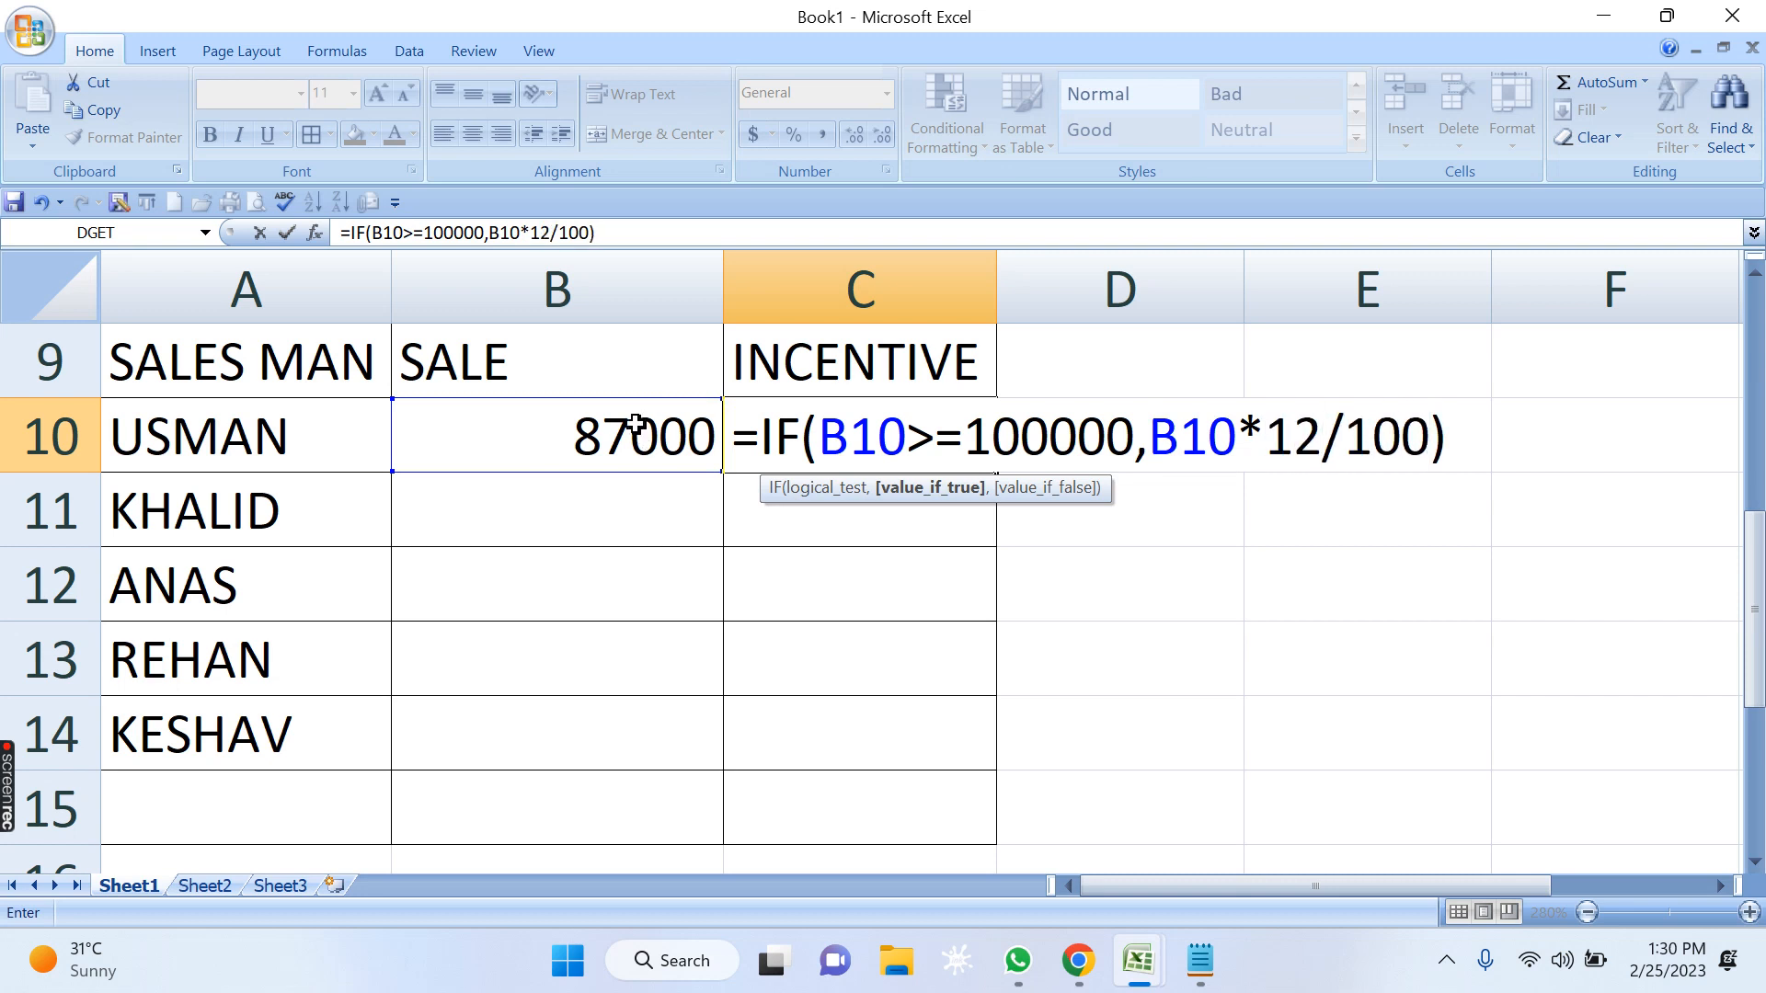
Examine the B10 reference in the logical test of C10's IF formula.
left_click_drag(821, 438, 905, 438)
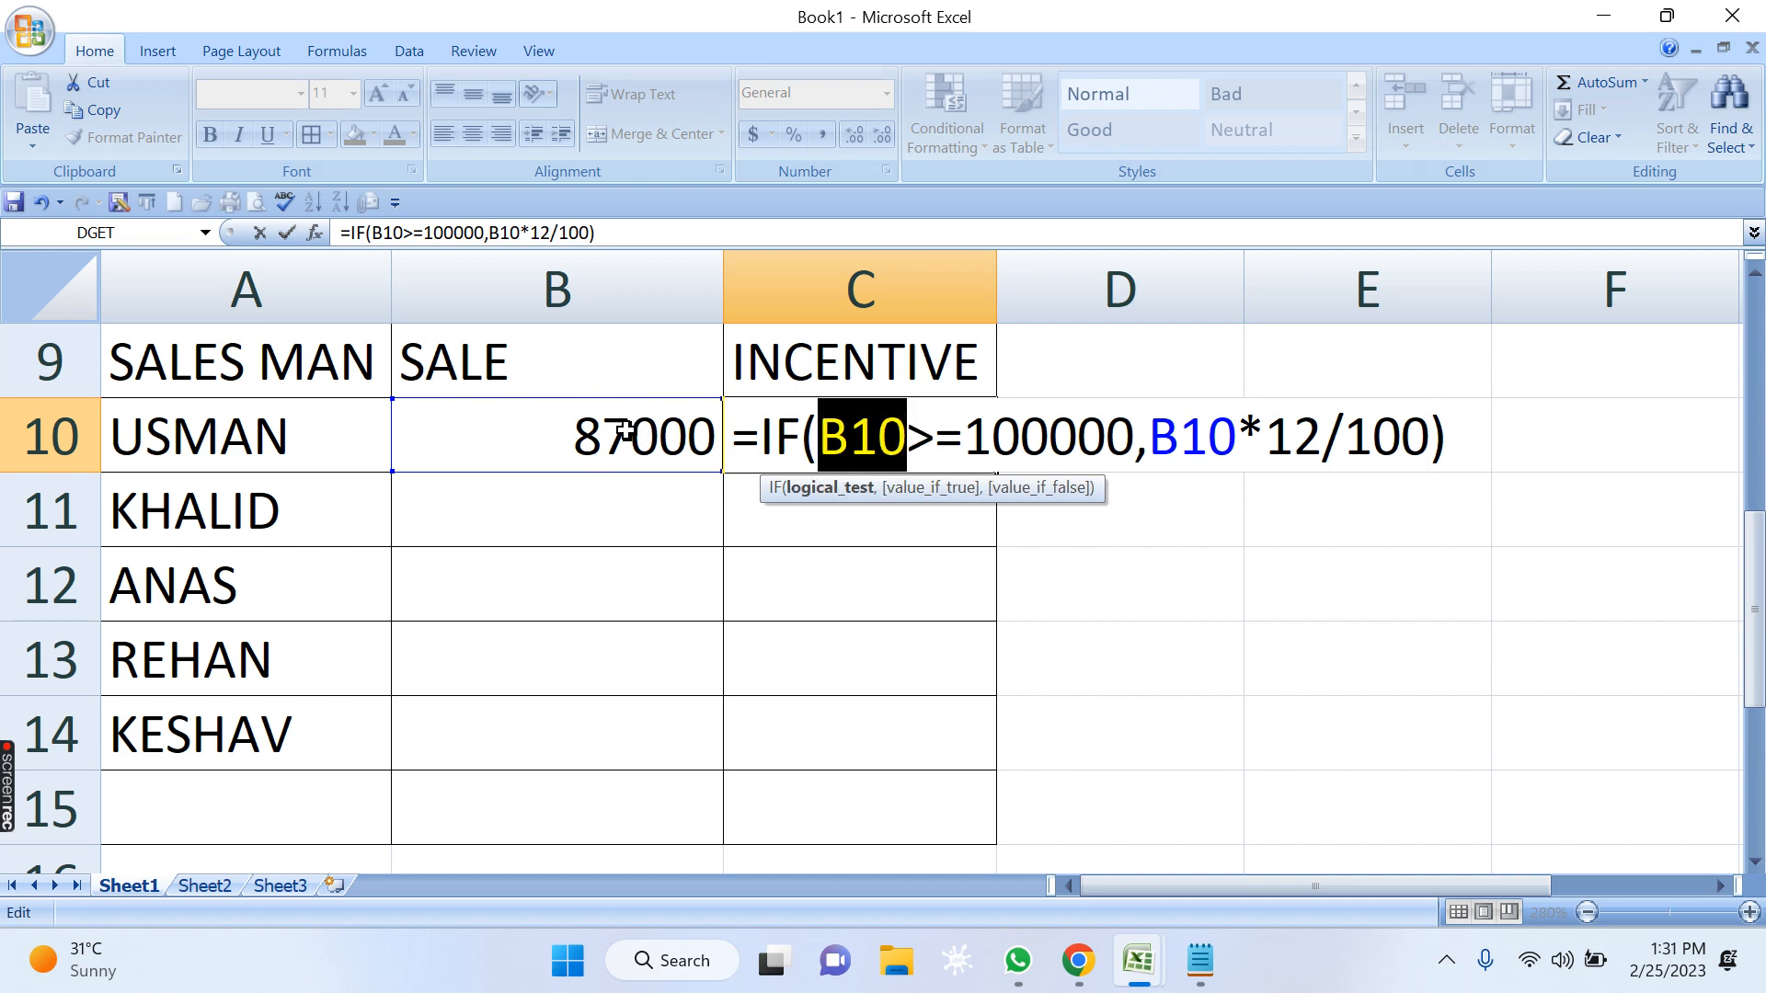
left_click(854, 435)
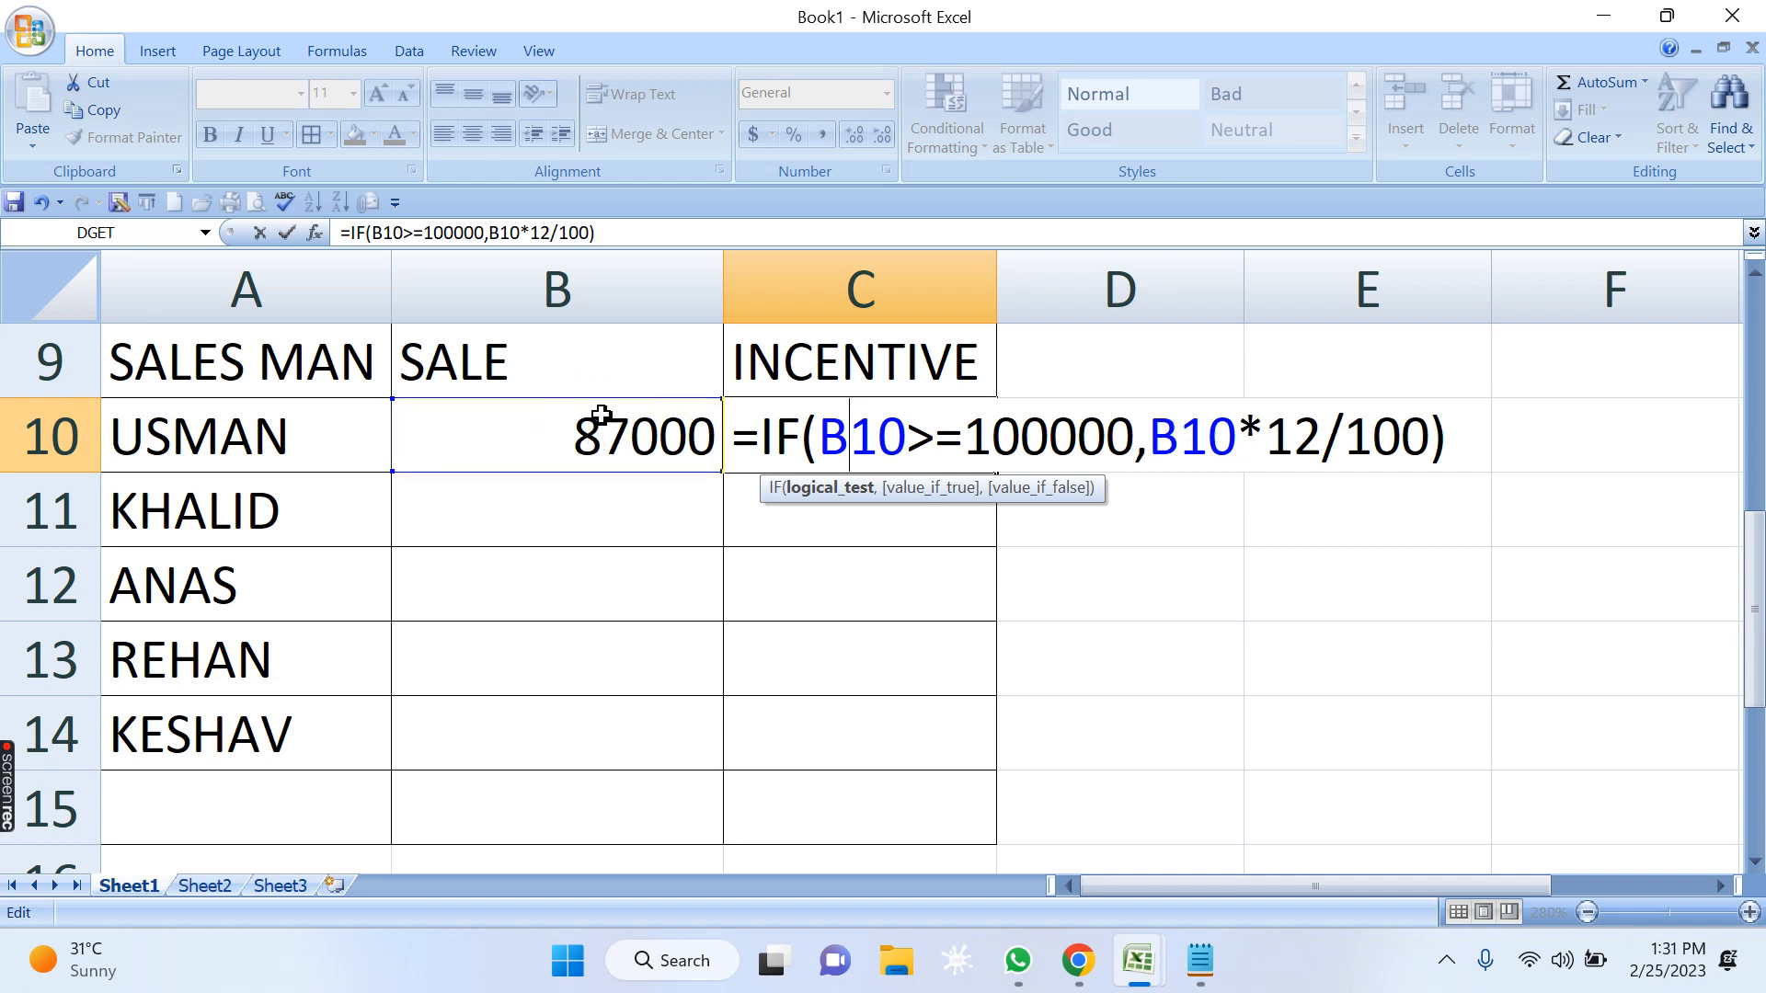
Examine the logical test B10>=100000 and the value-if-true expression B10*12/100 in C10's IF formula.
left_click_drag(911, 436, 828, 440)
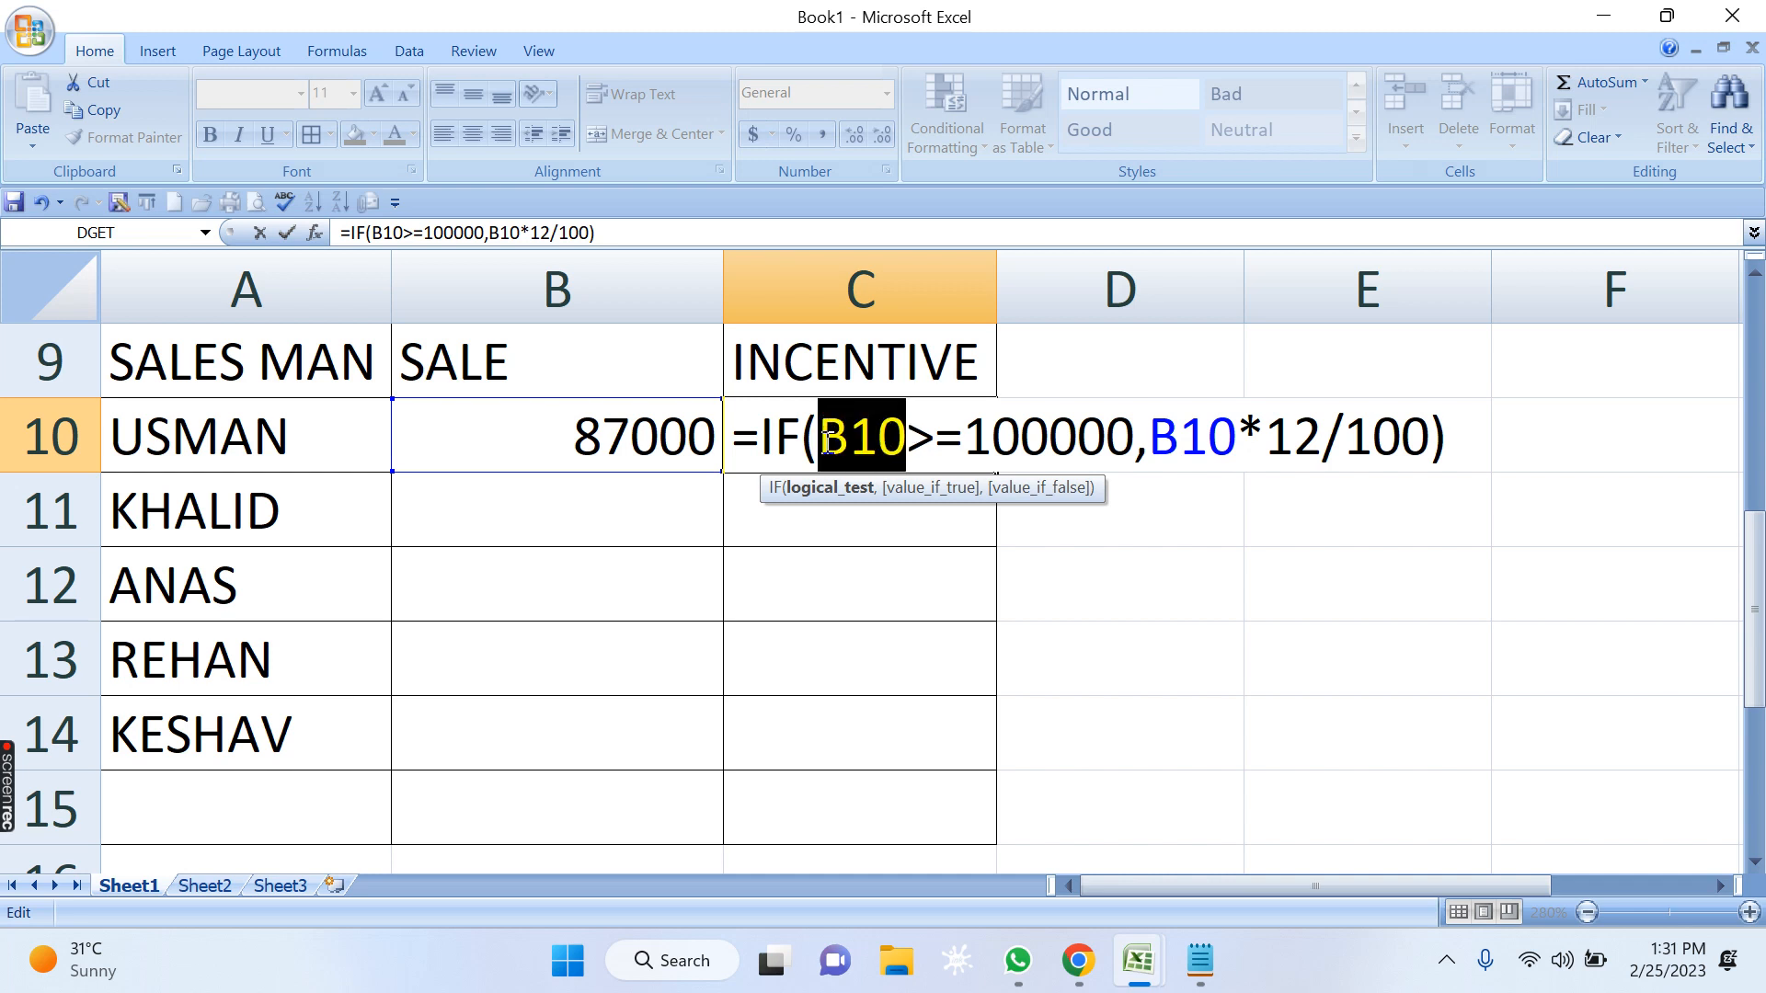
left_click(1067, 448)
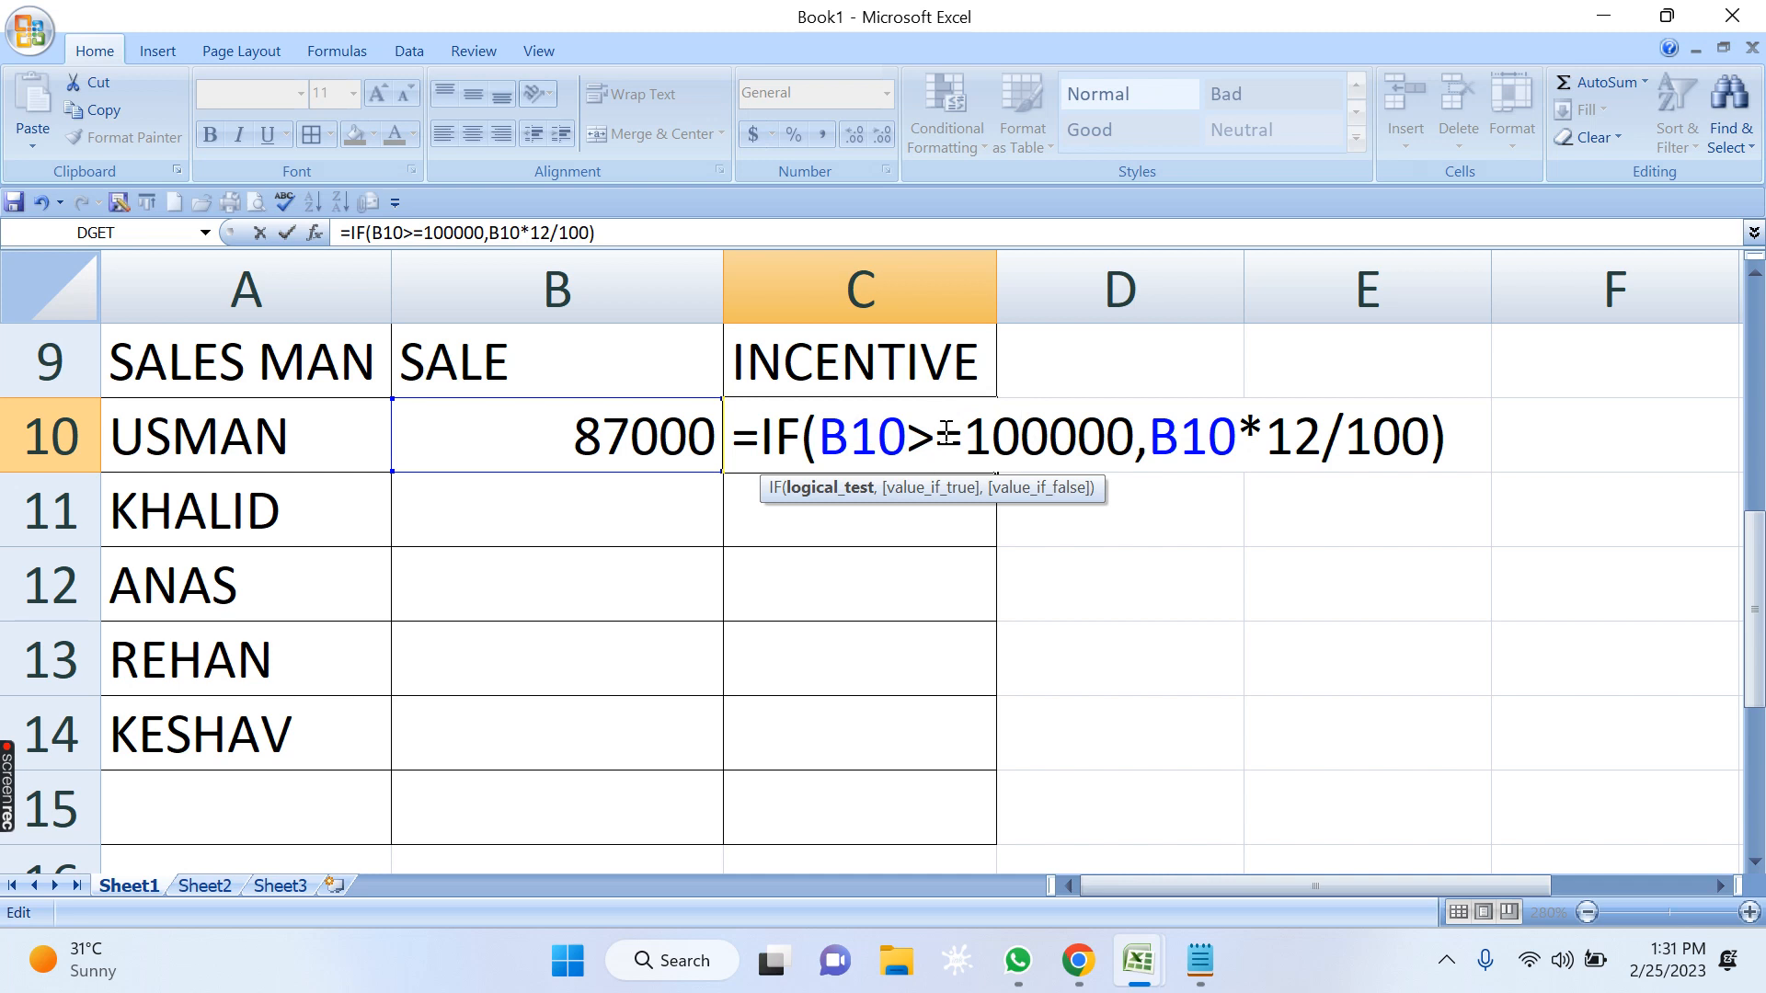
left_click_drag(1150, 437, 1229, 440)
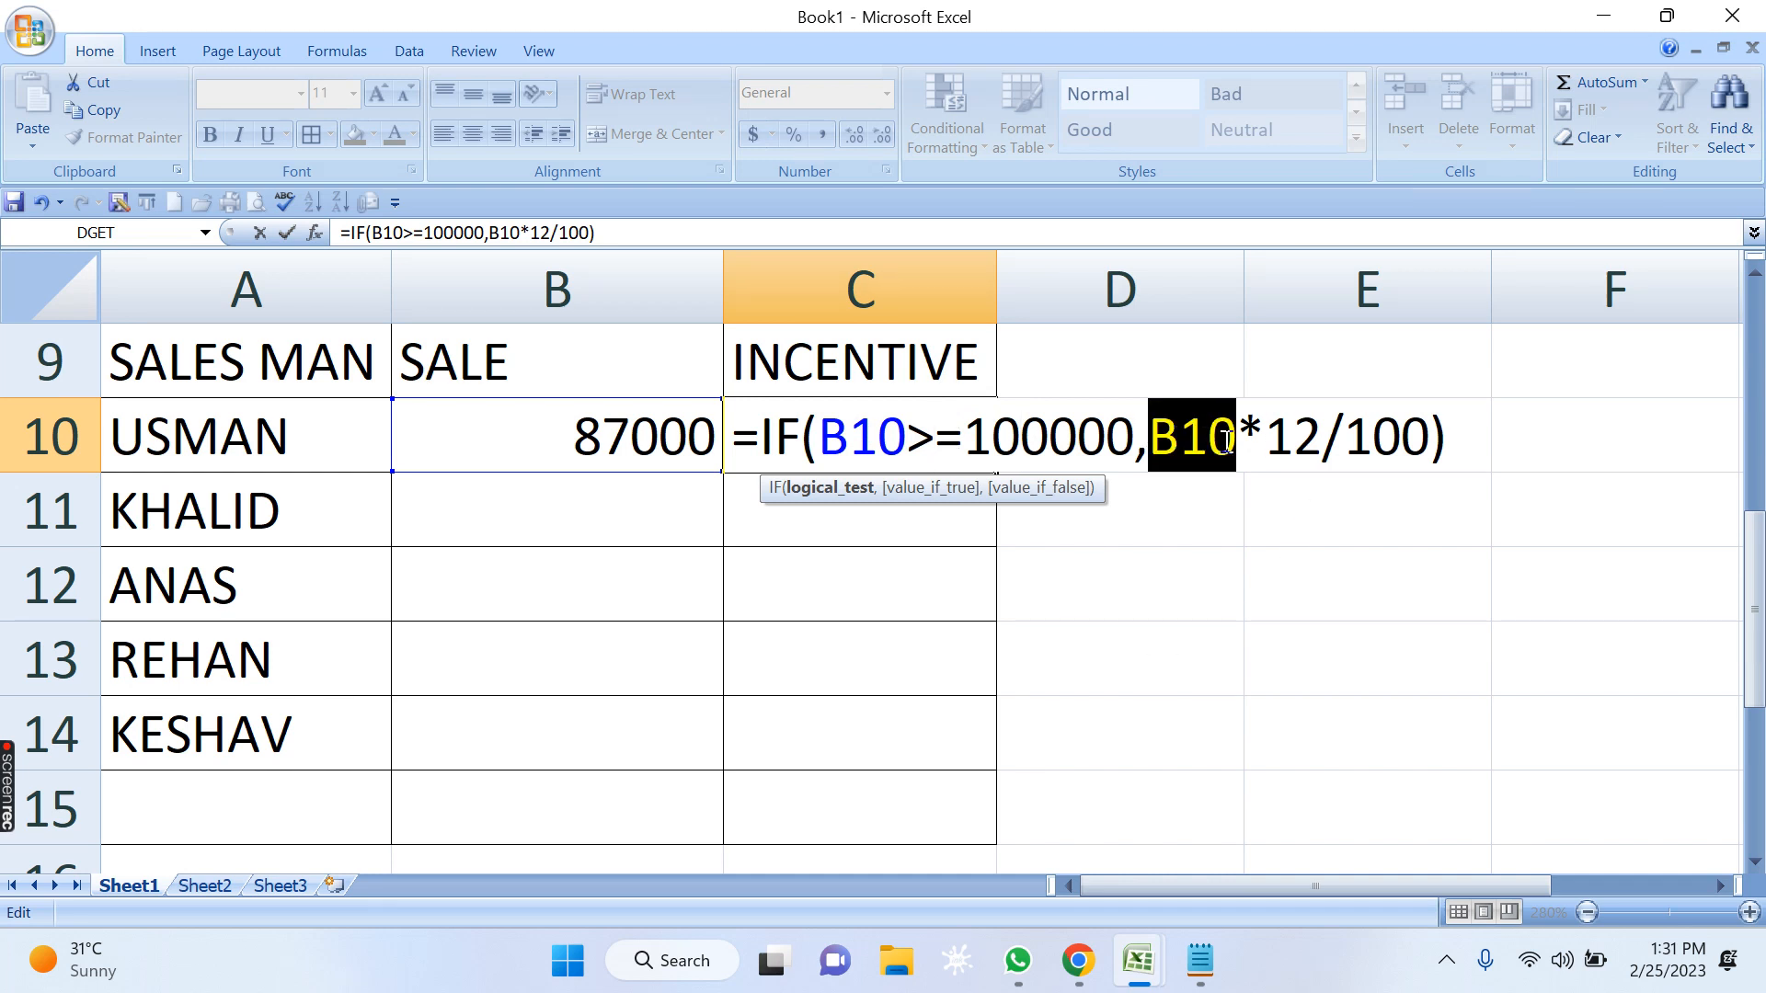
left_click(1277, 439)
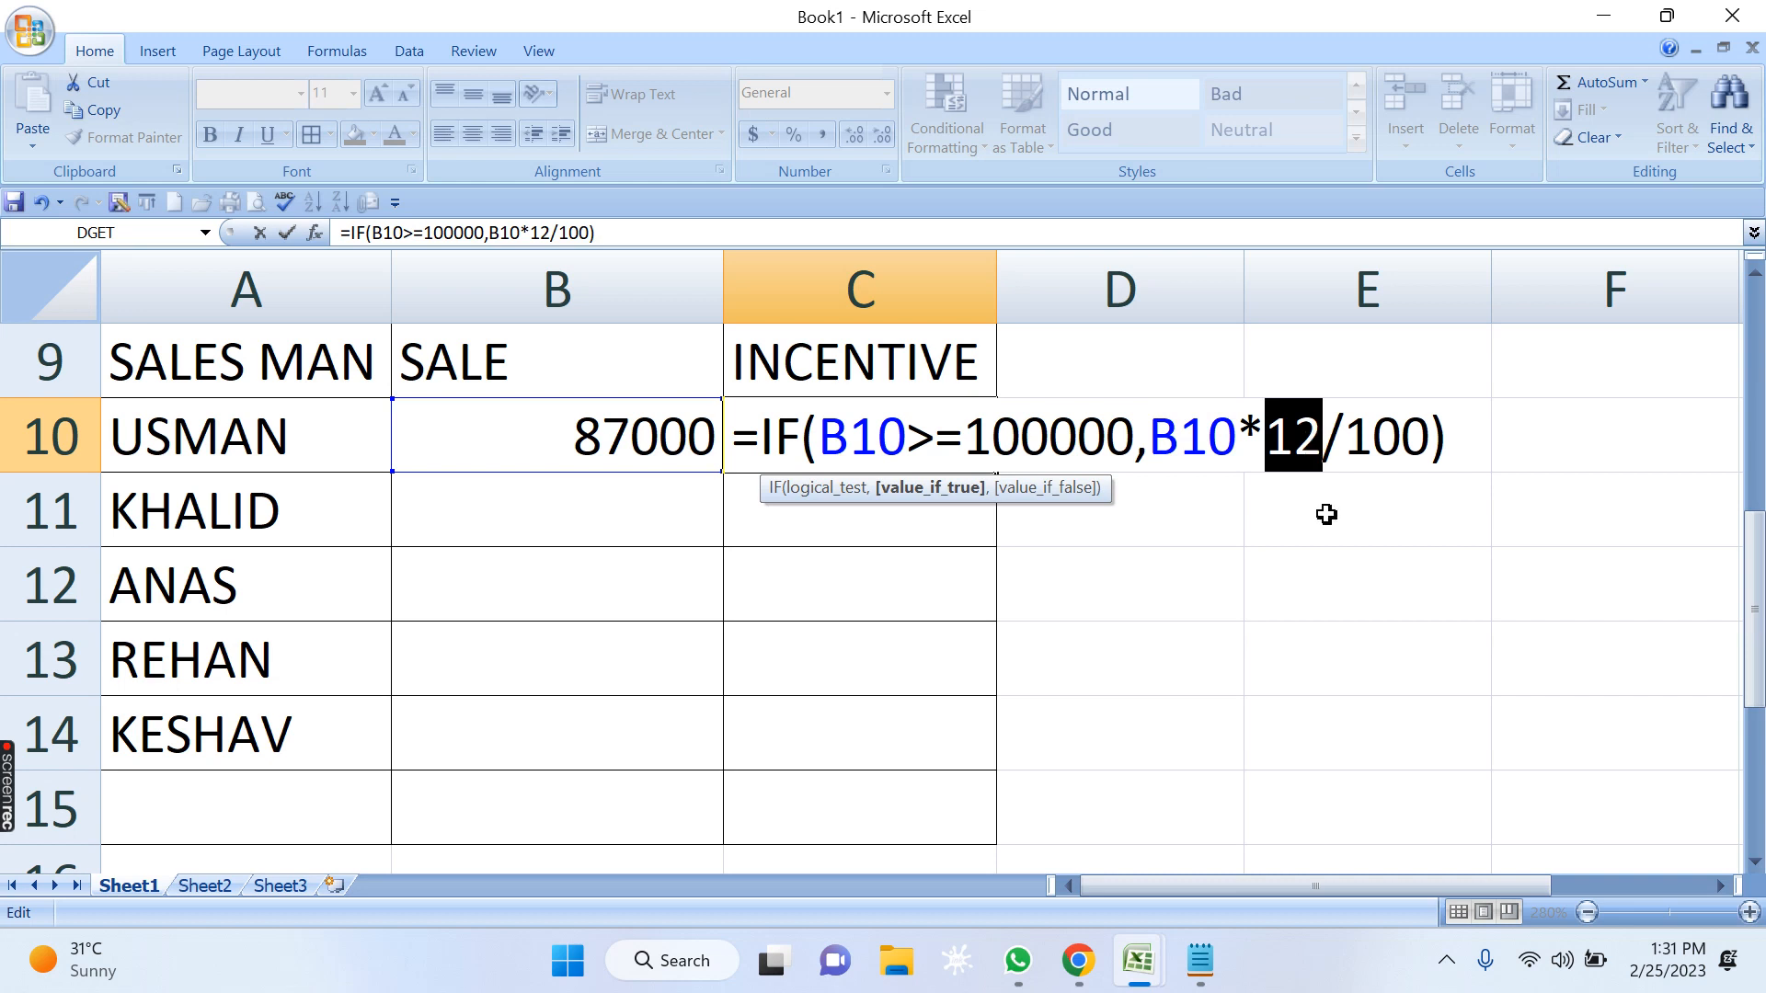
left_click_drag(1346, 437, 1429, 438)
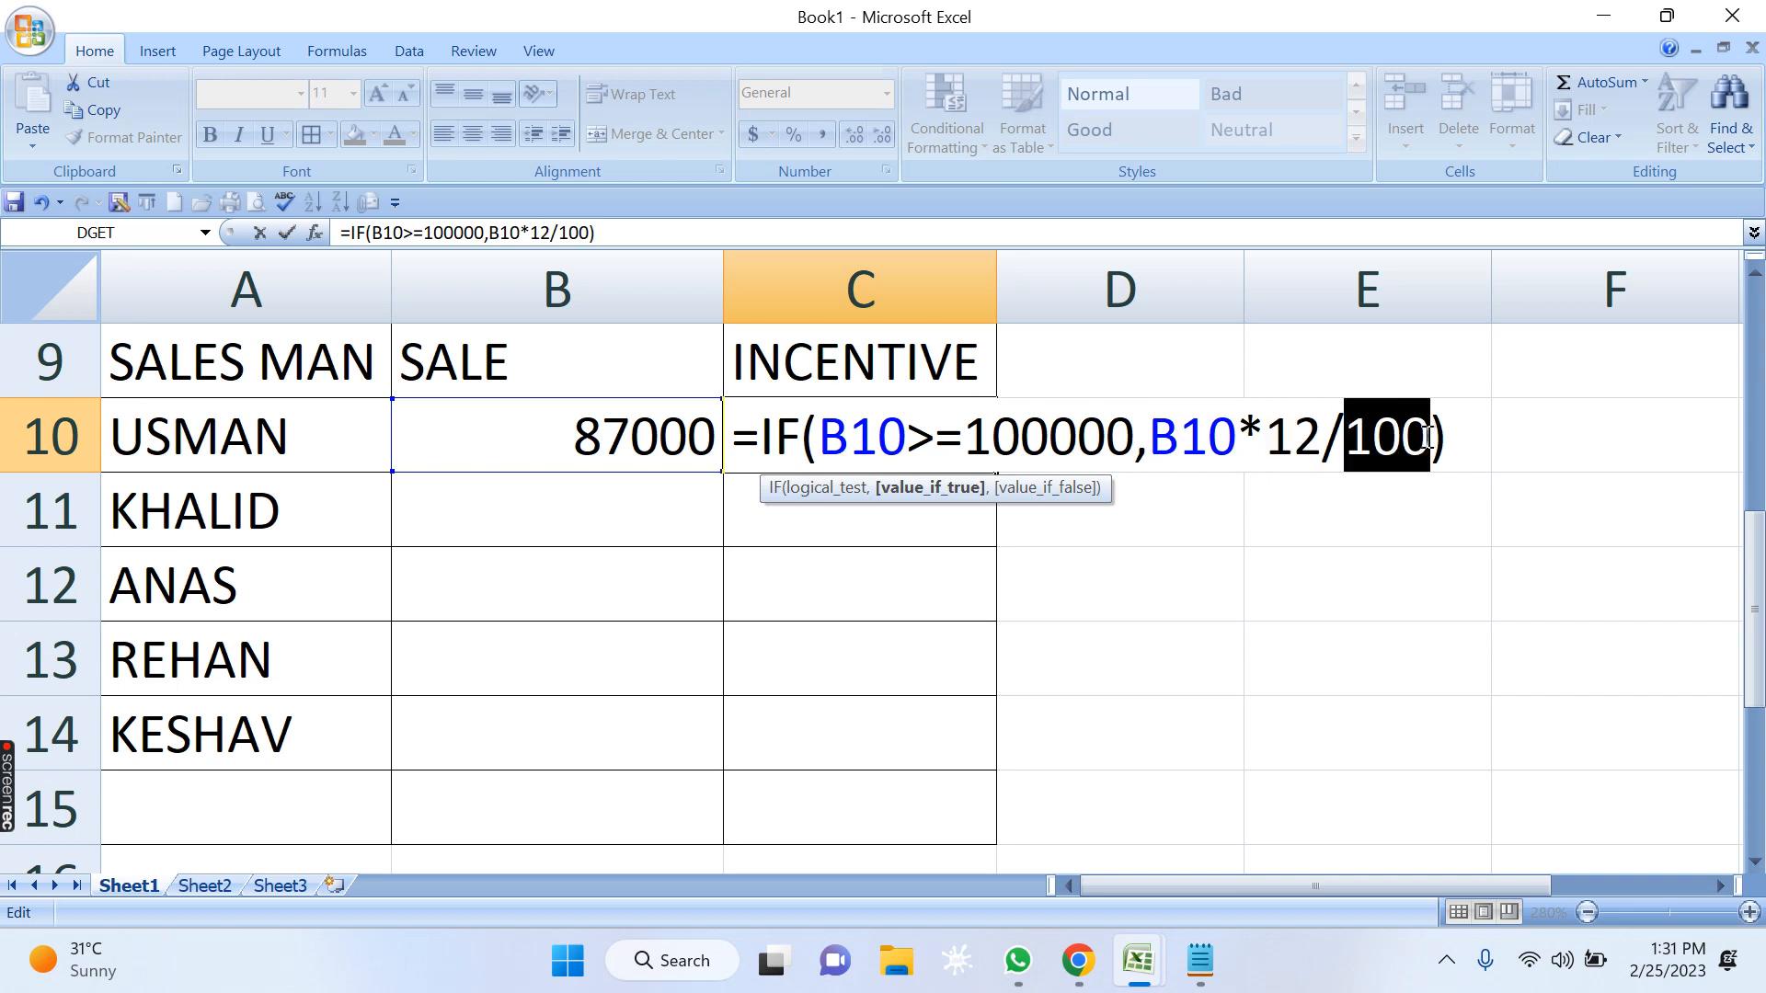
left_click_drag(1152, 438, 1422, 457)
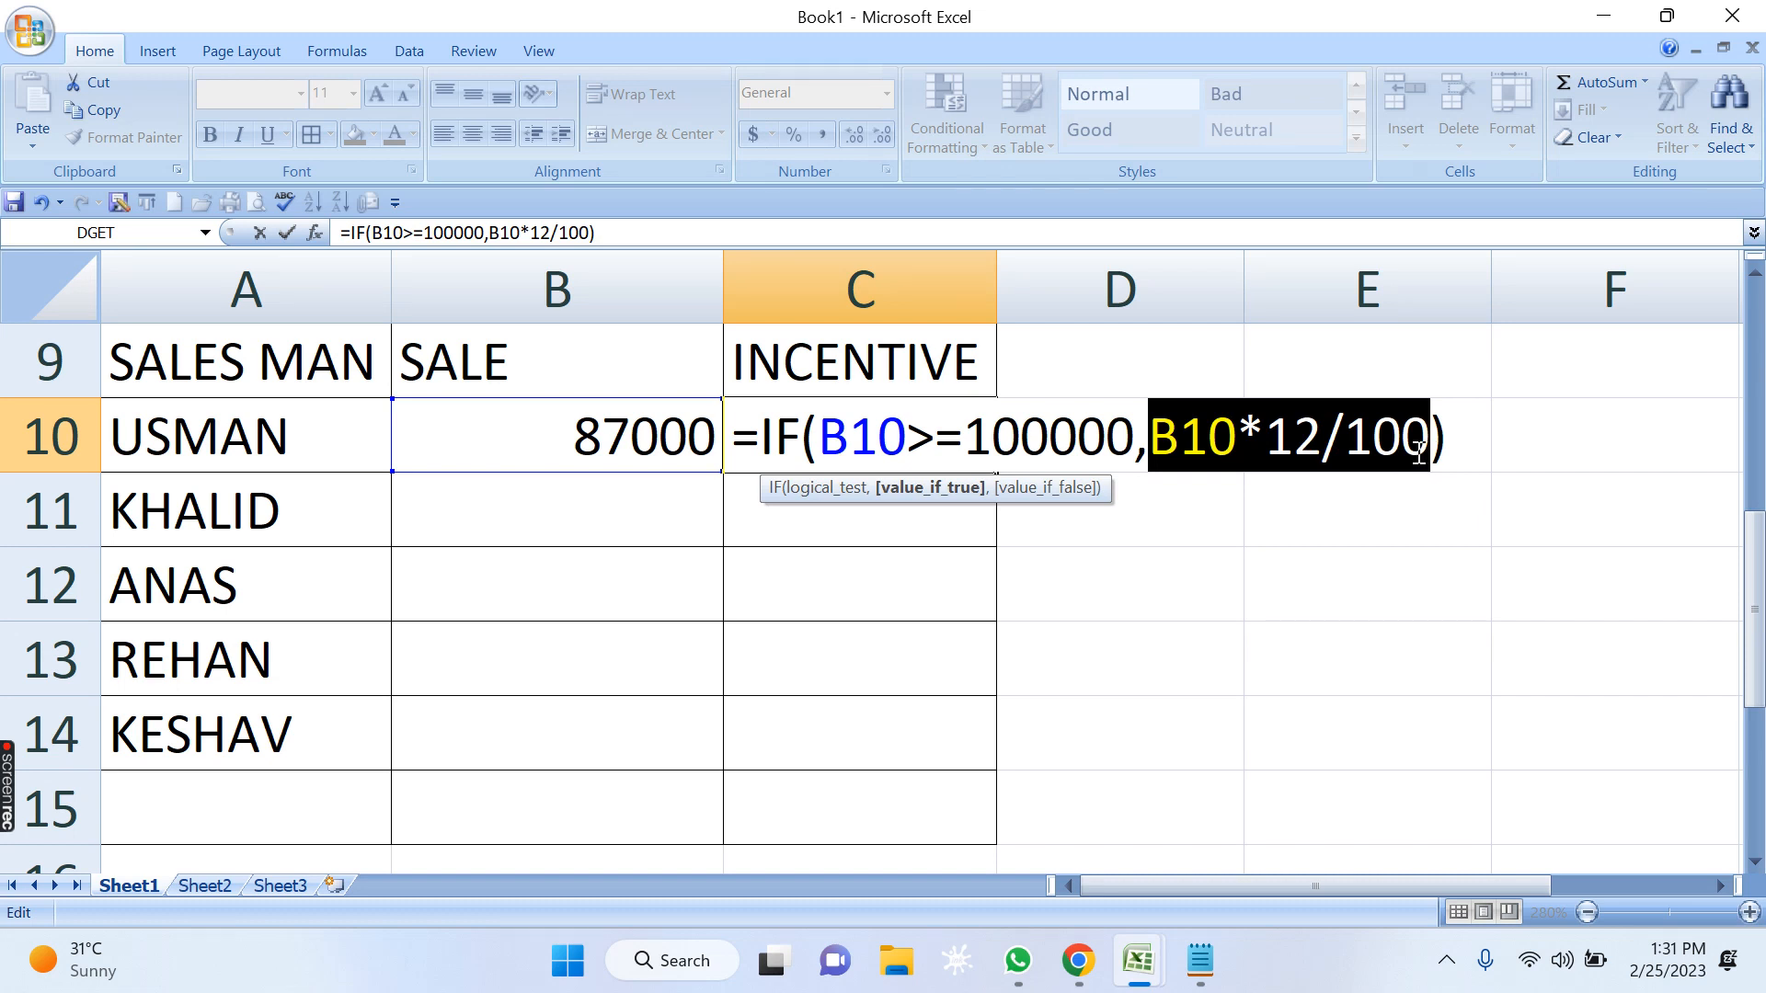
left_click(1292, 450)
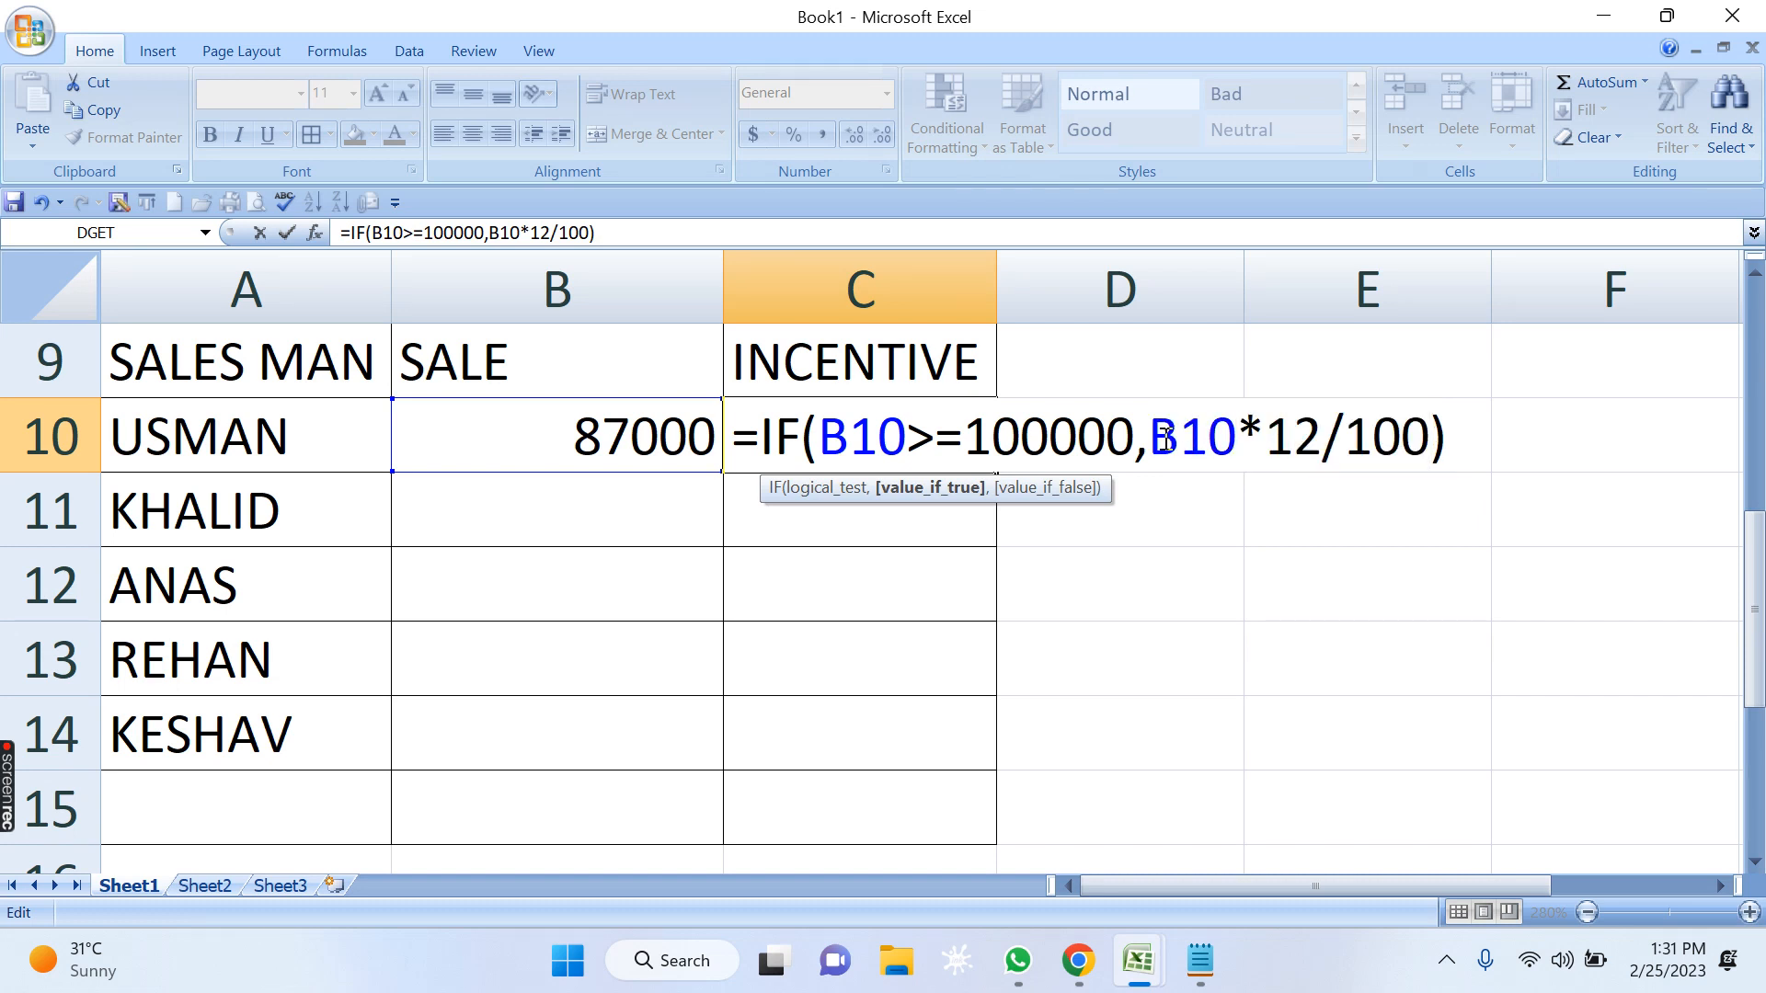
left_click_drag(1152, 448, 1422, 444)
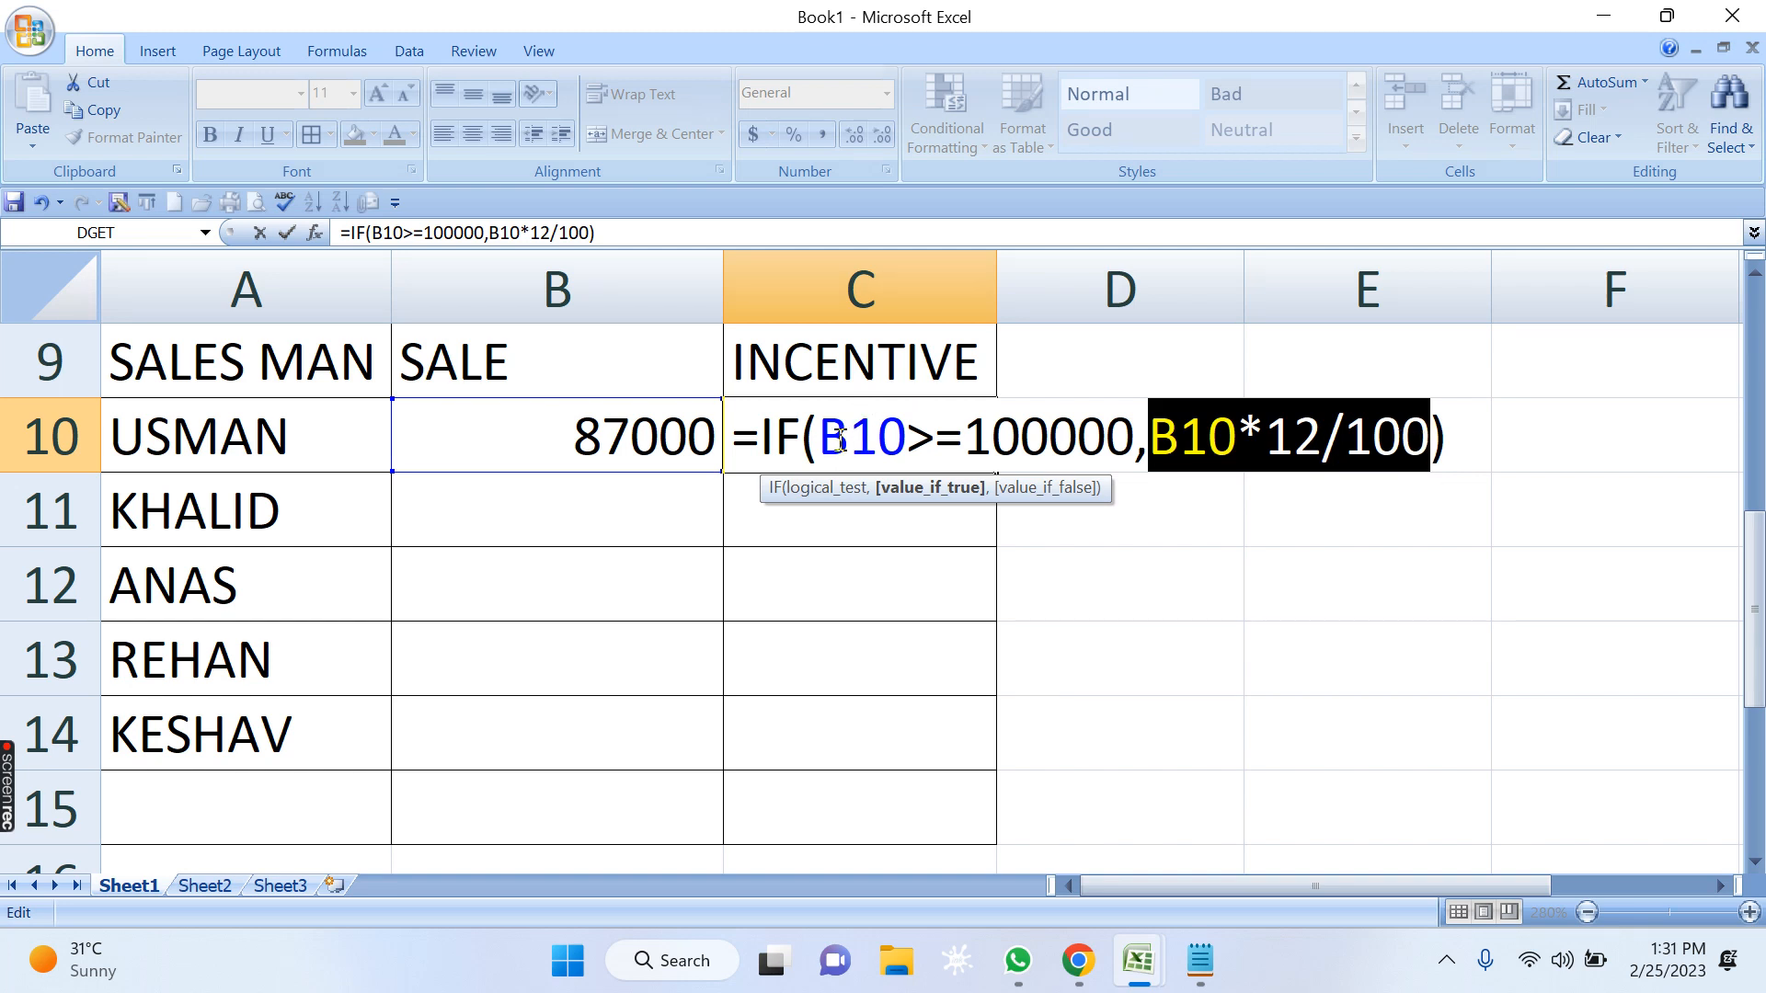
left_click_drag(832, 439, 1100, 449)
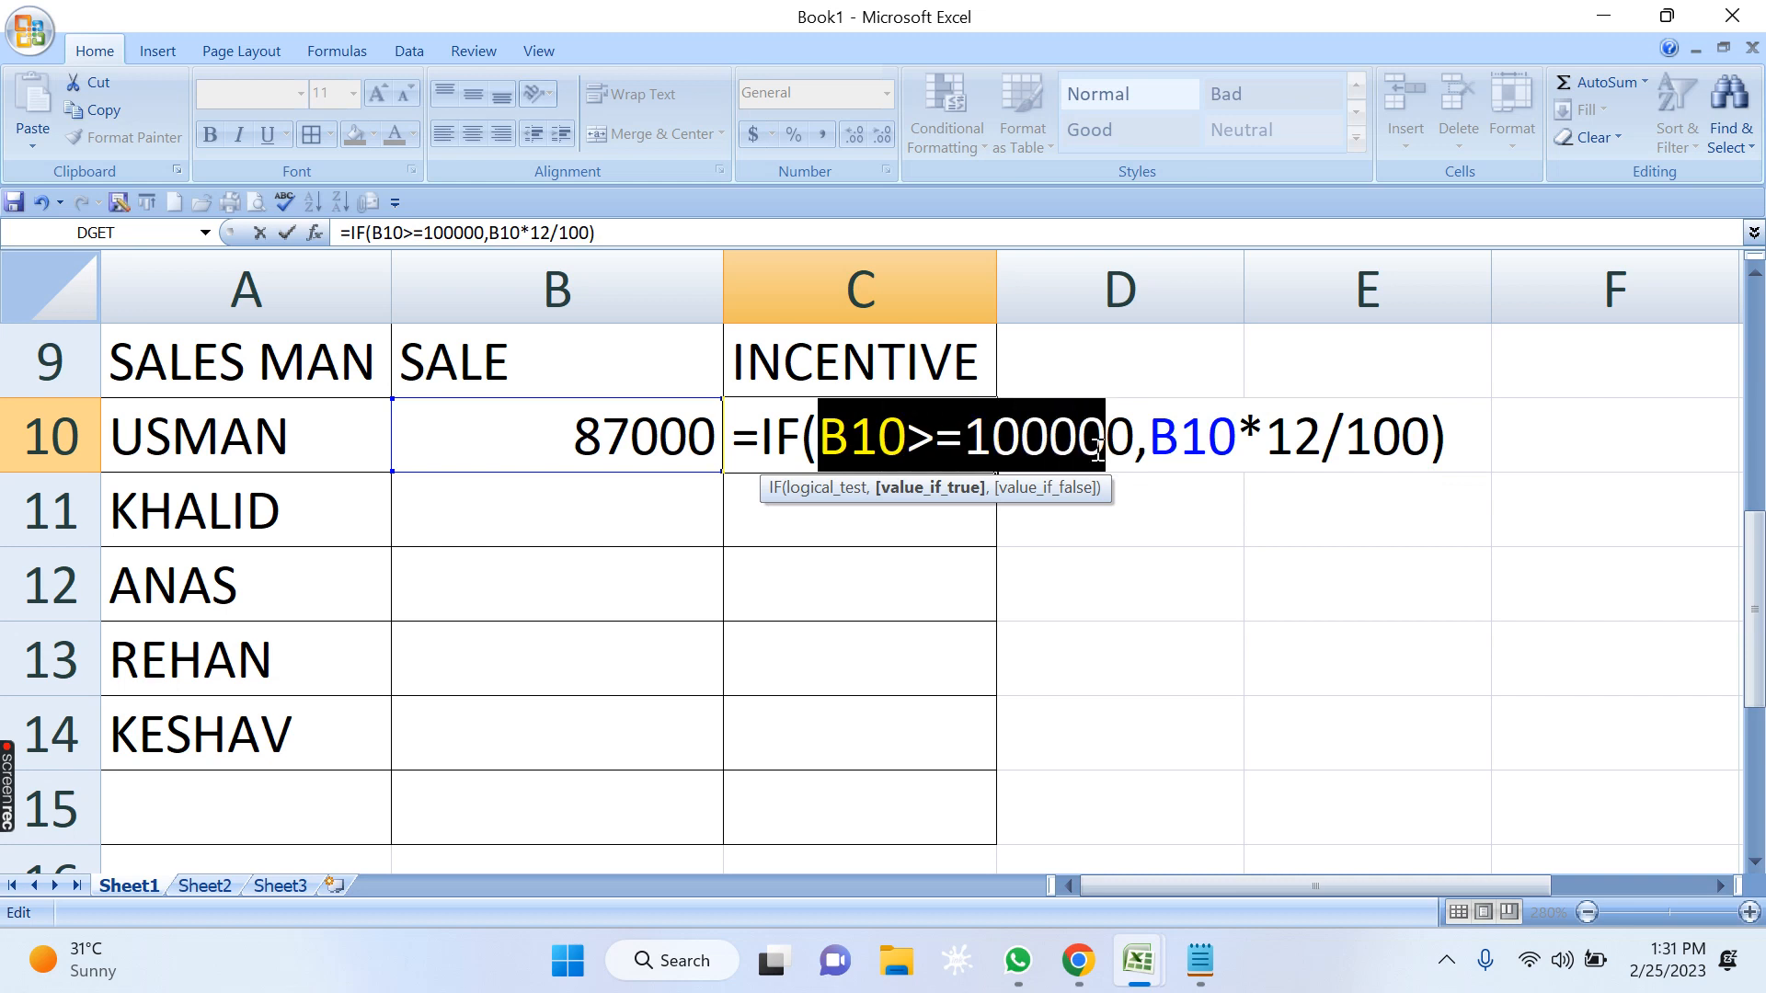
left_click(1209, 442)
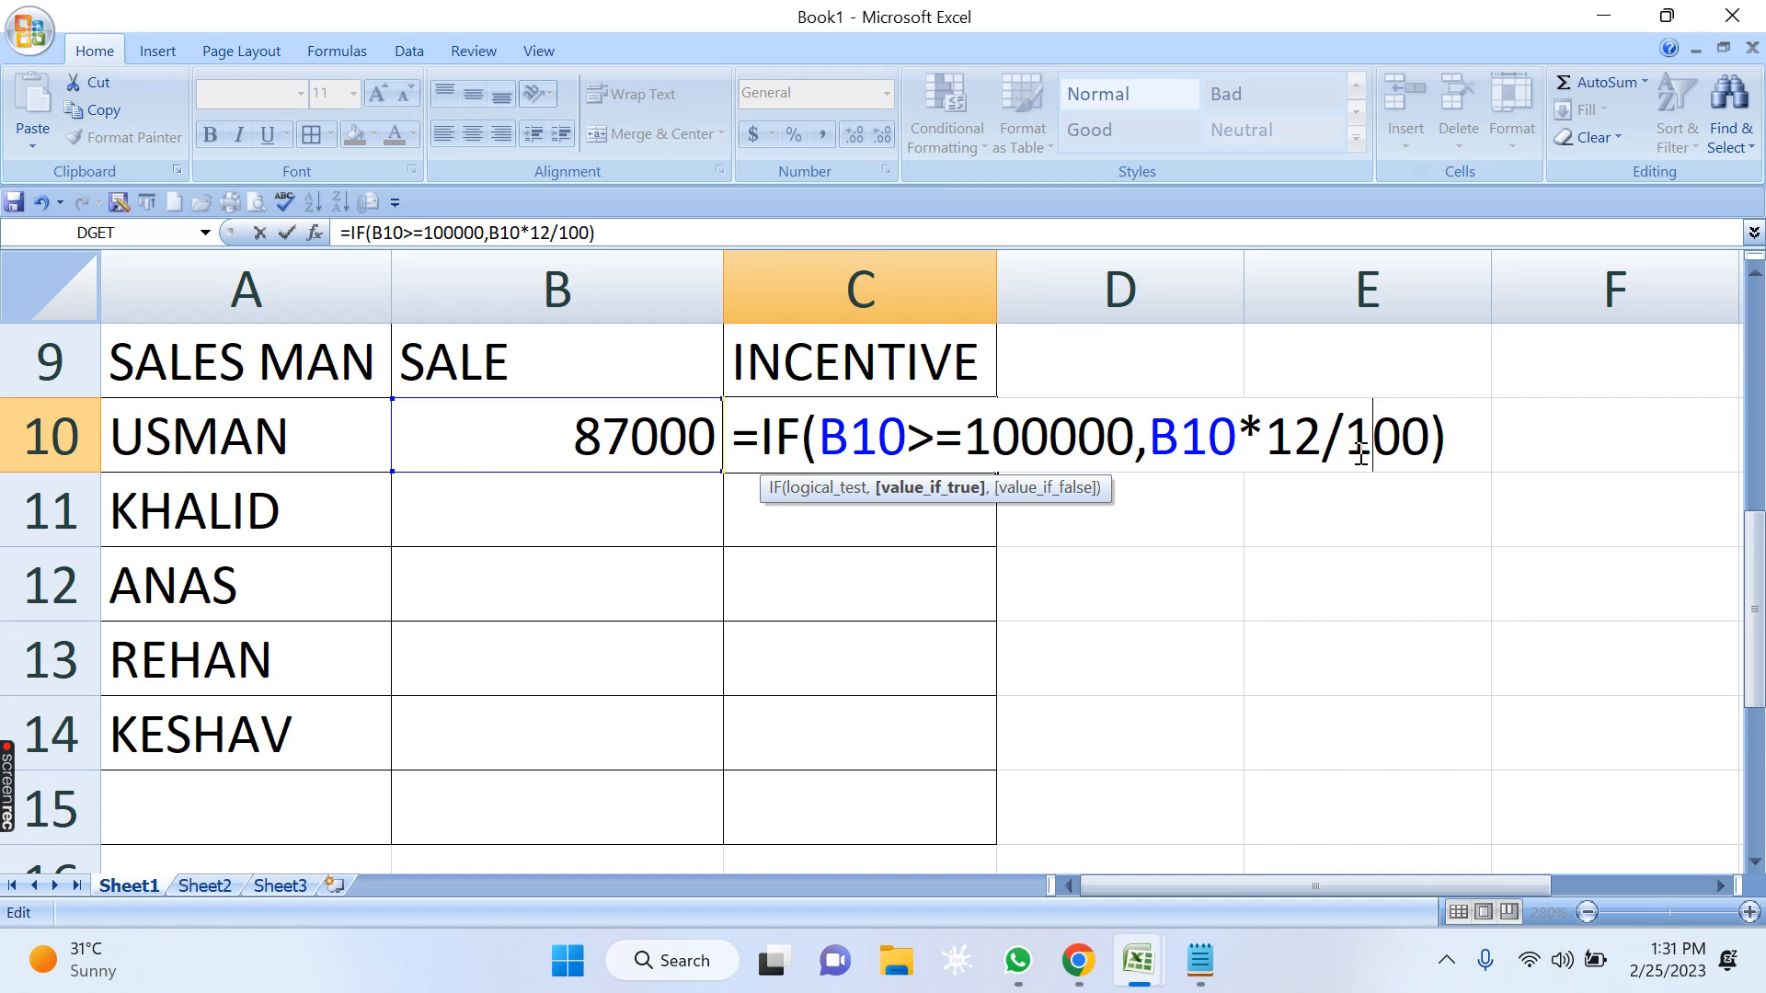
Replace the closing parenthesis of C10's formula with a nested IF as value-if-false, using the logical test B10>=75000.
left_click(1477, 443)
key("BackSpace")
type(",")
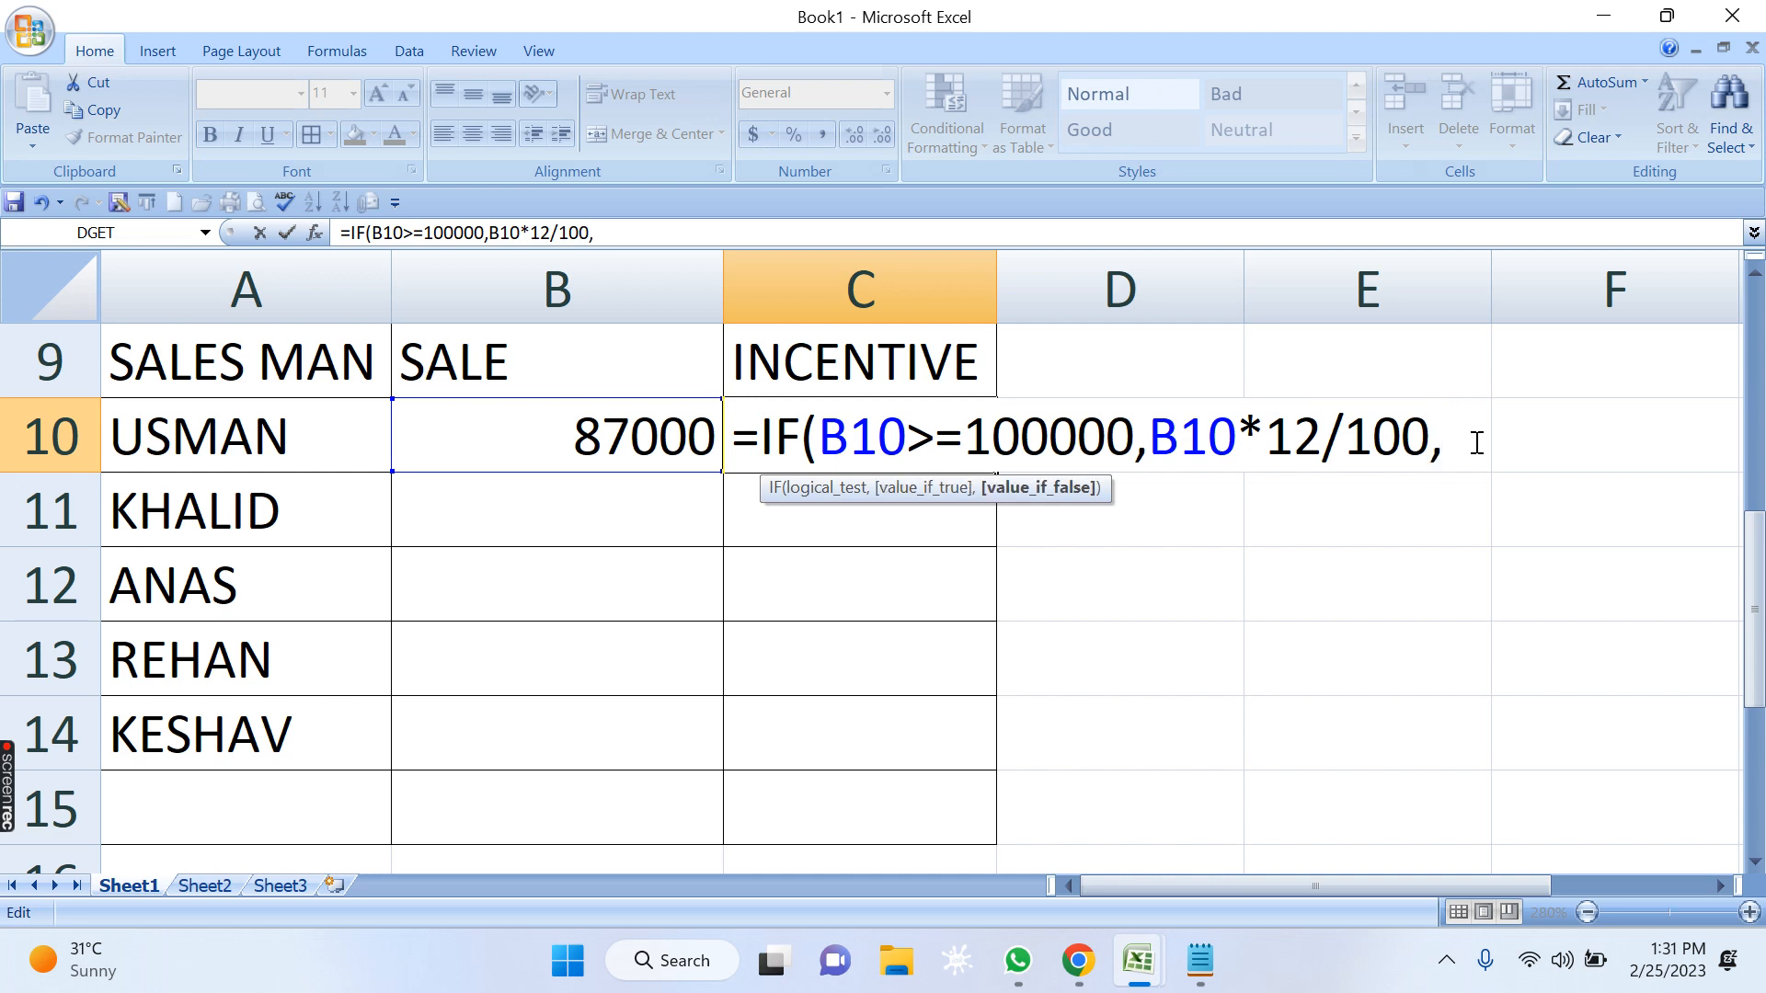
type("IF")
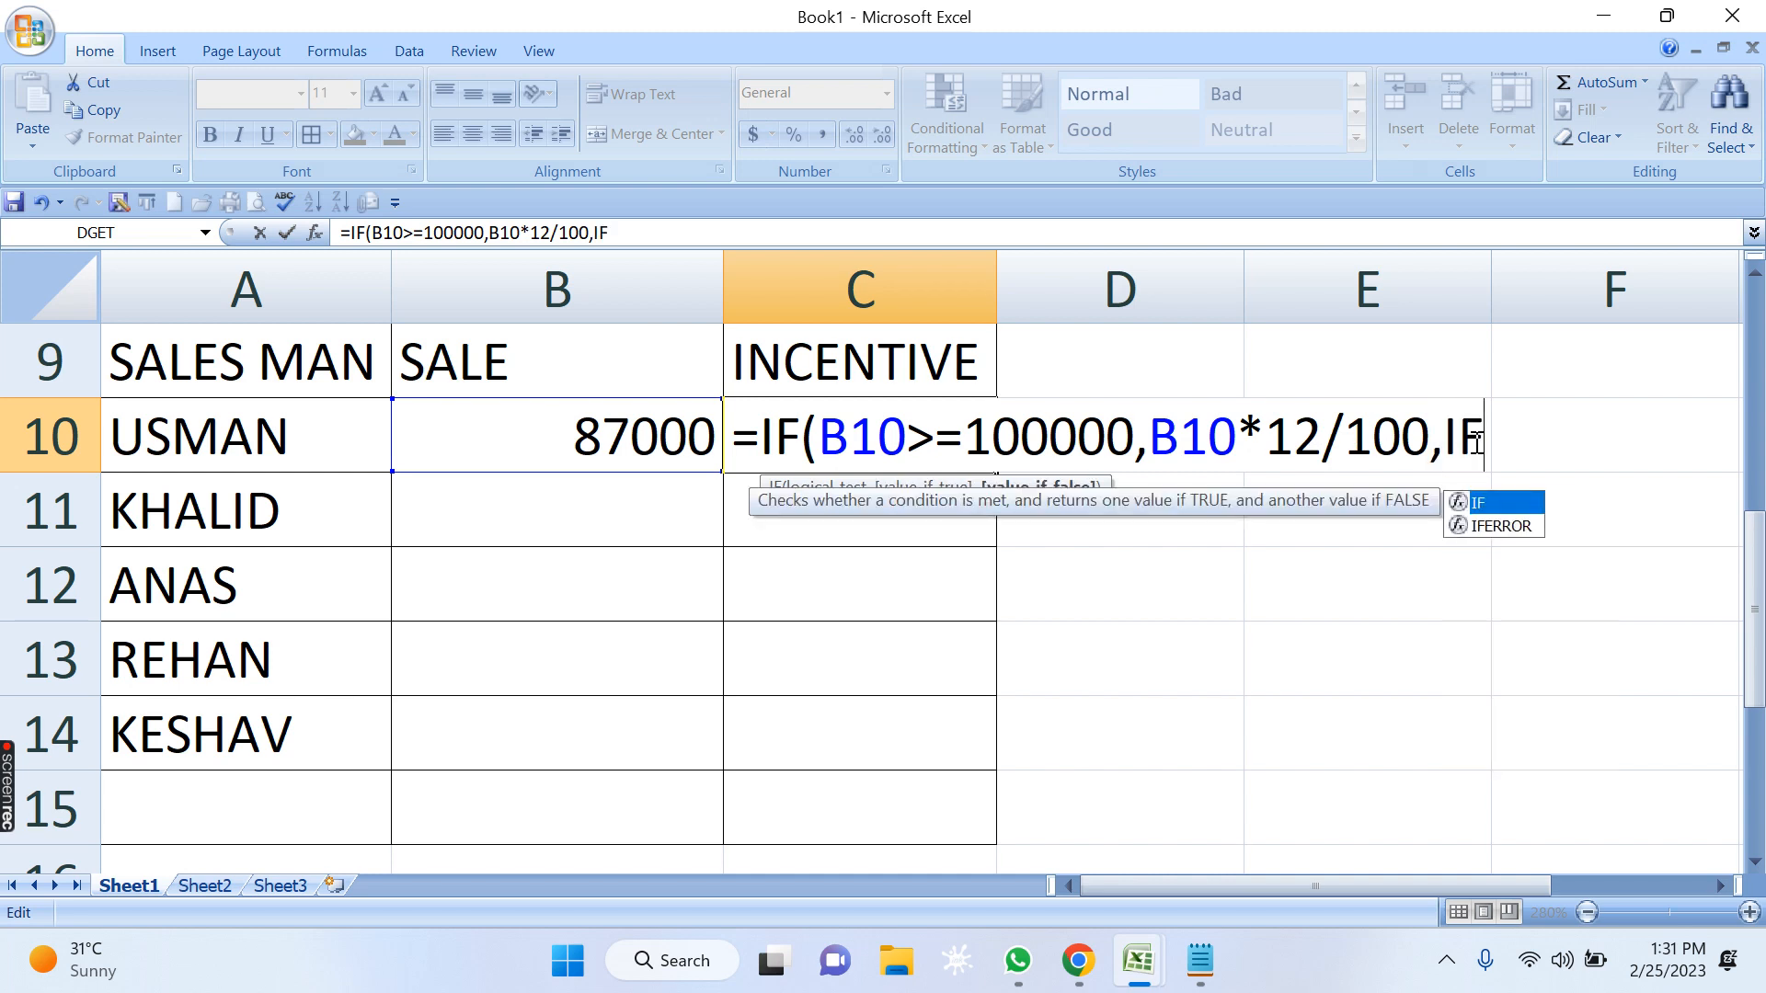
type("(")
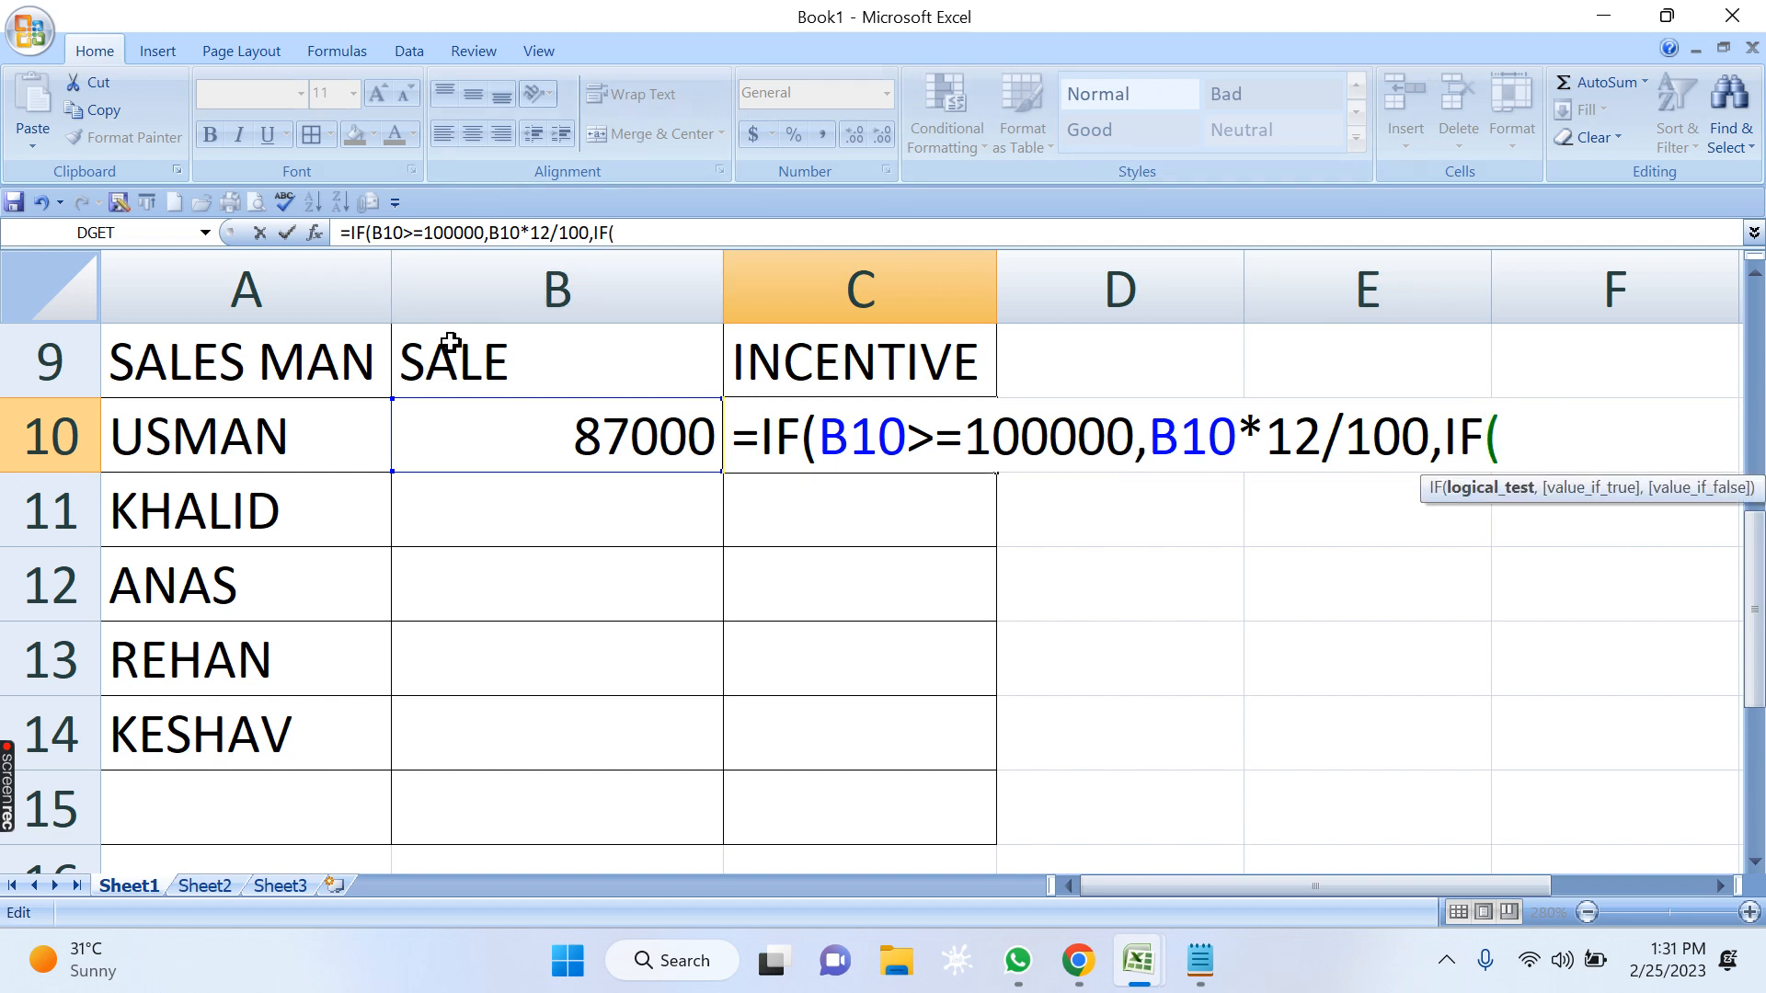
left_click(512, 424)
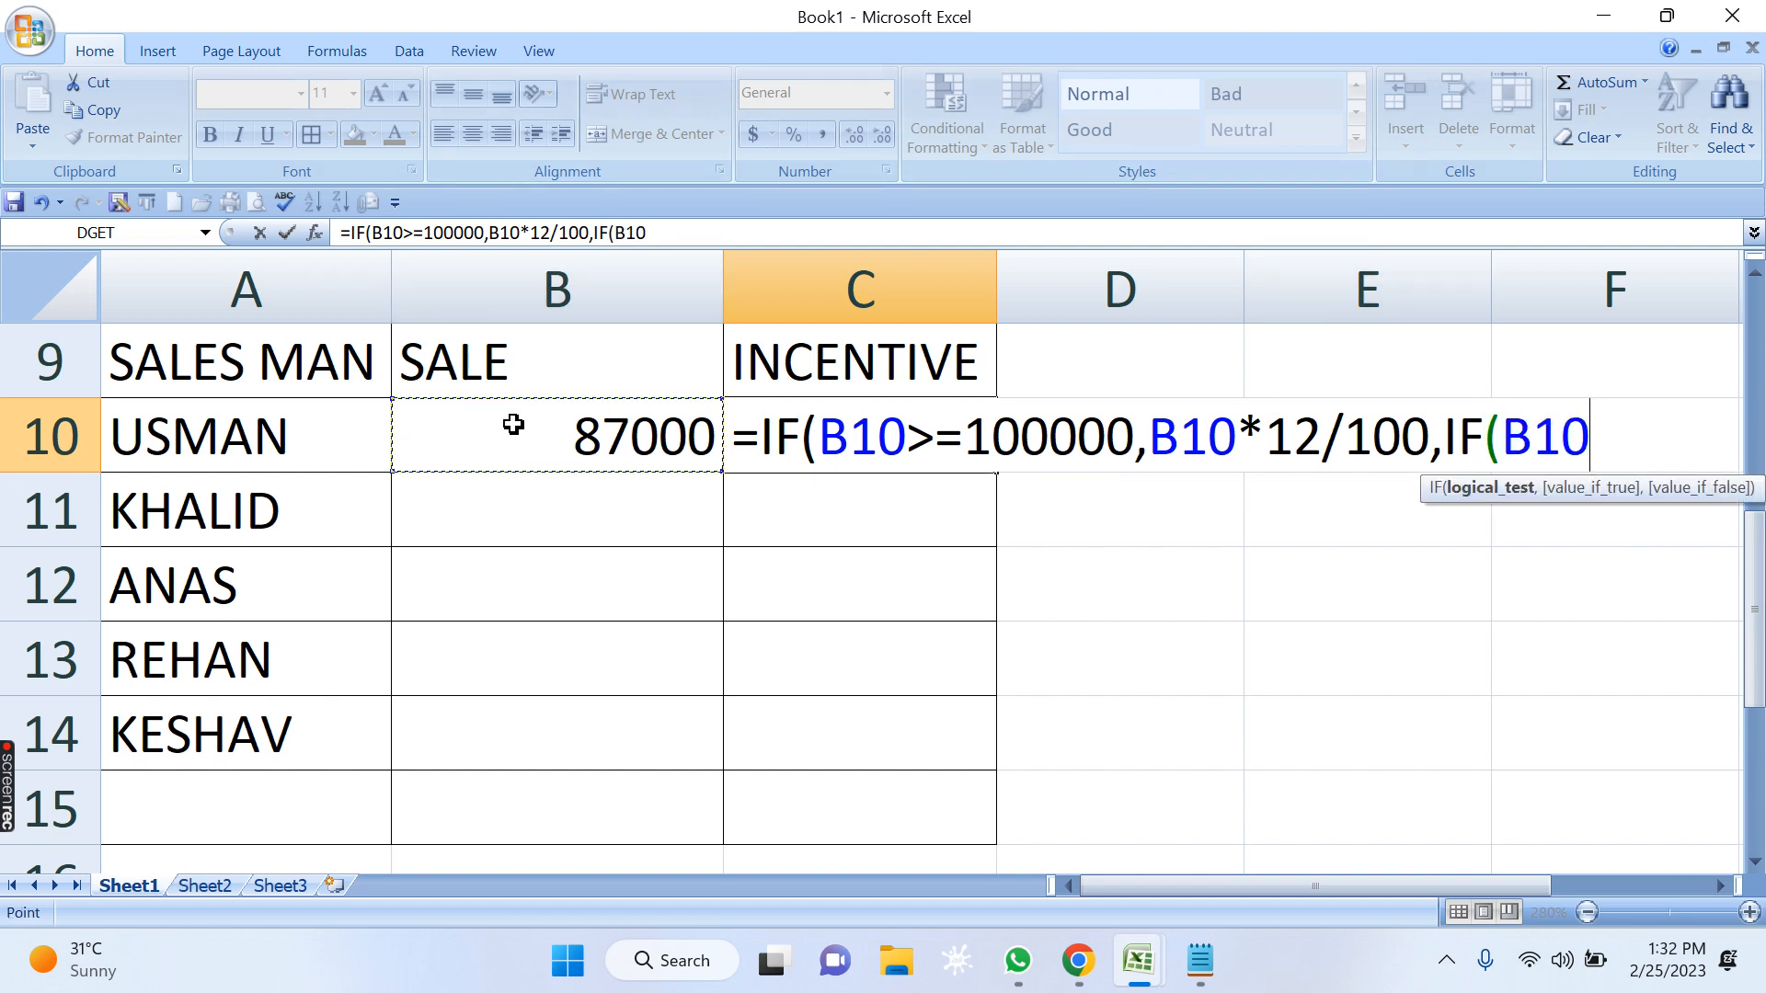
type(">=")
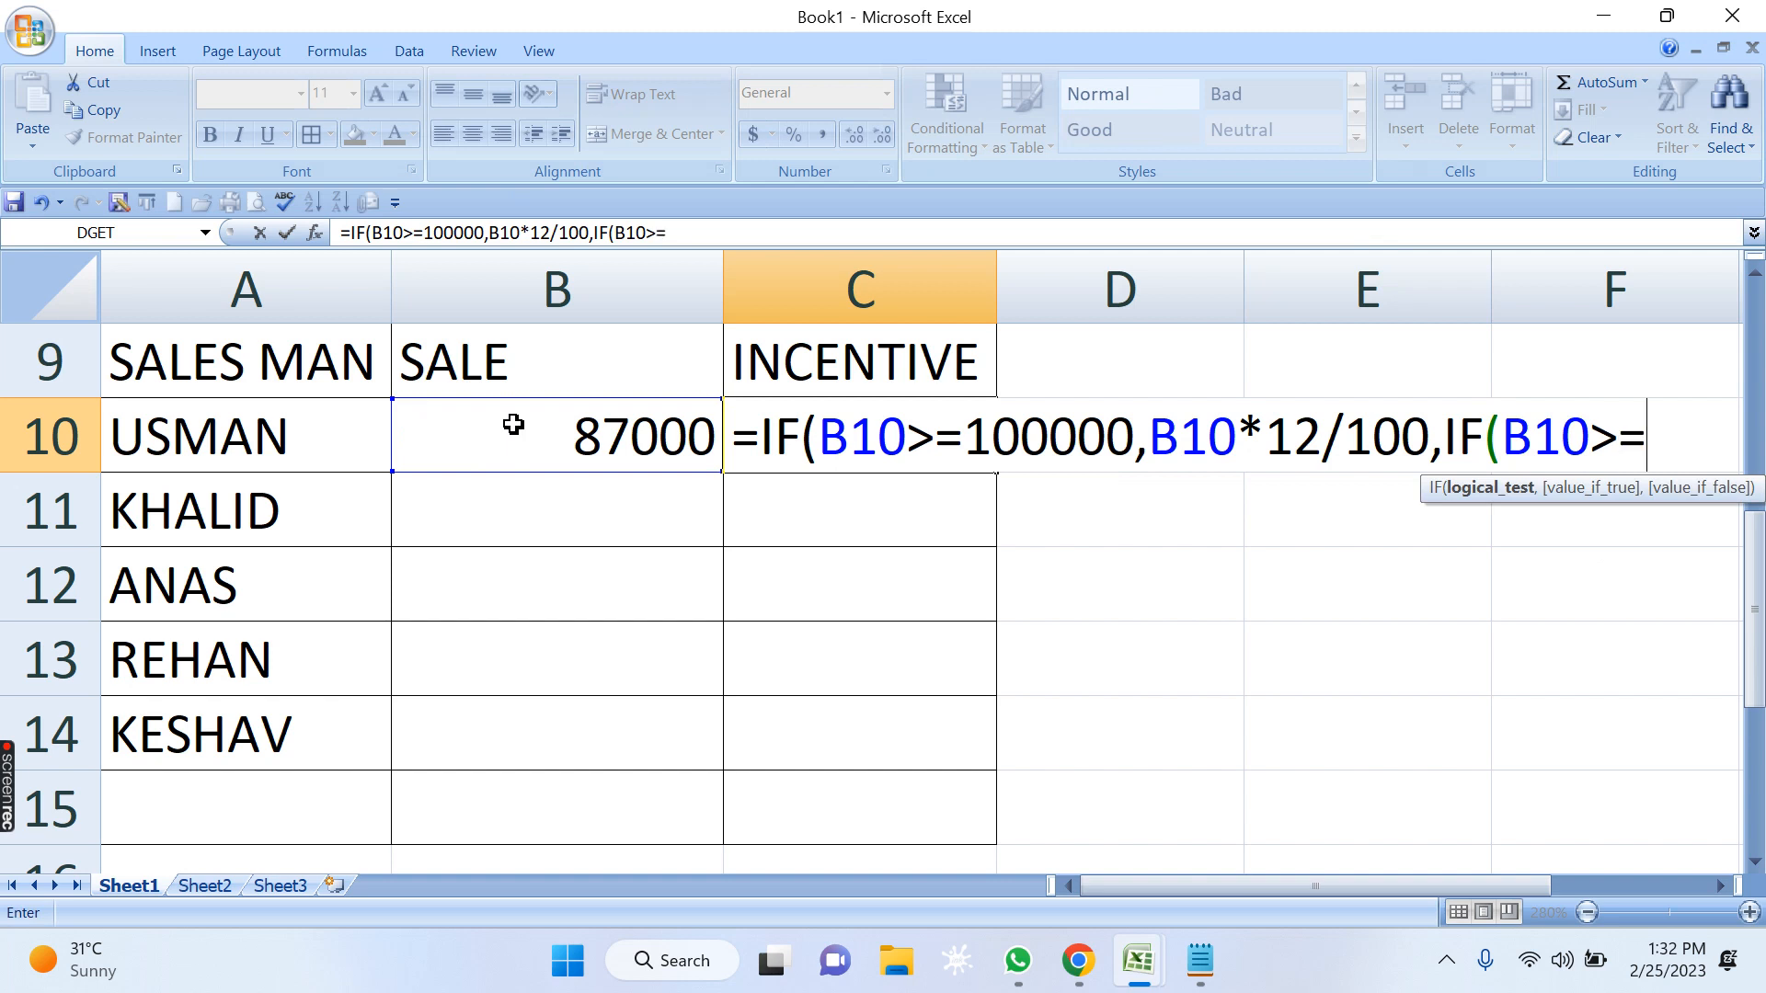
type("750")
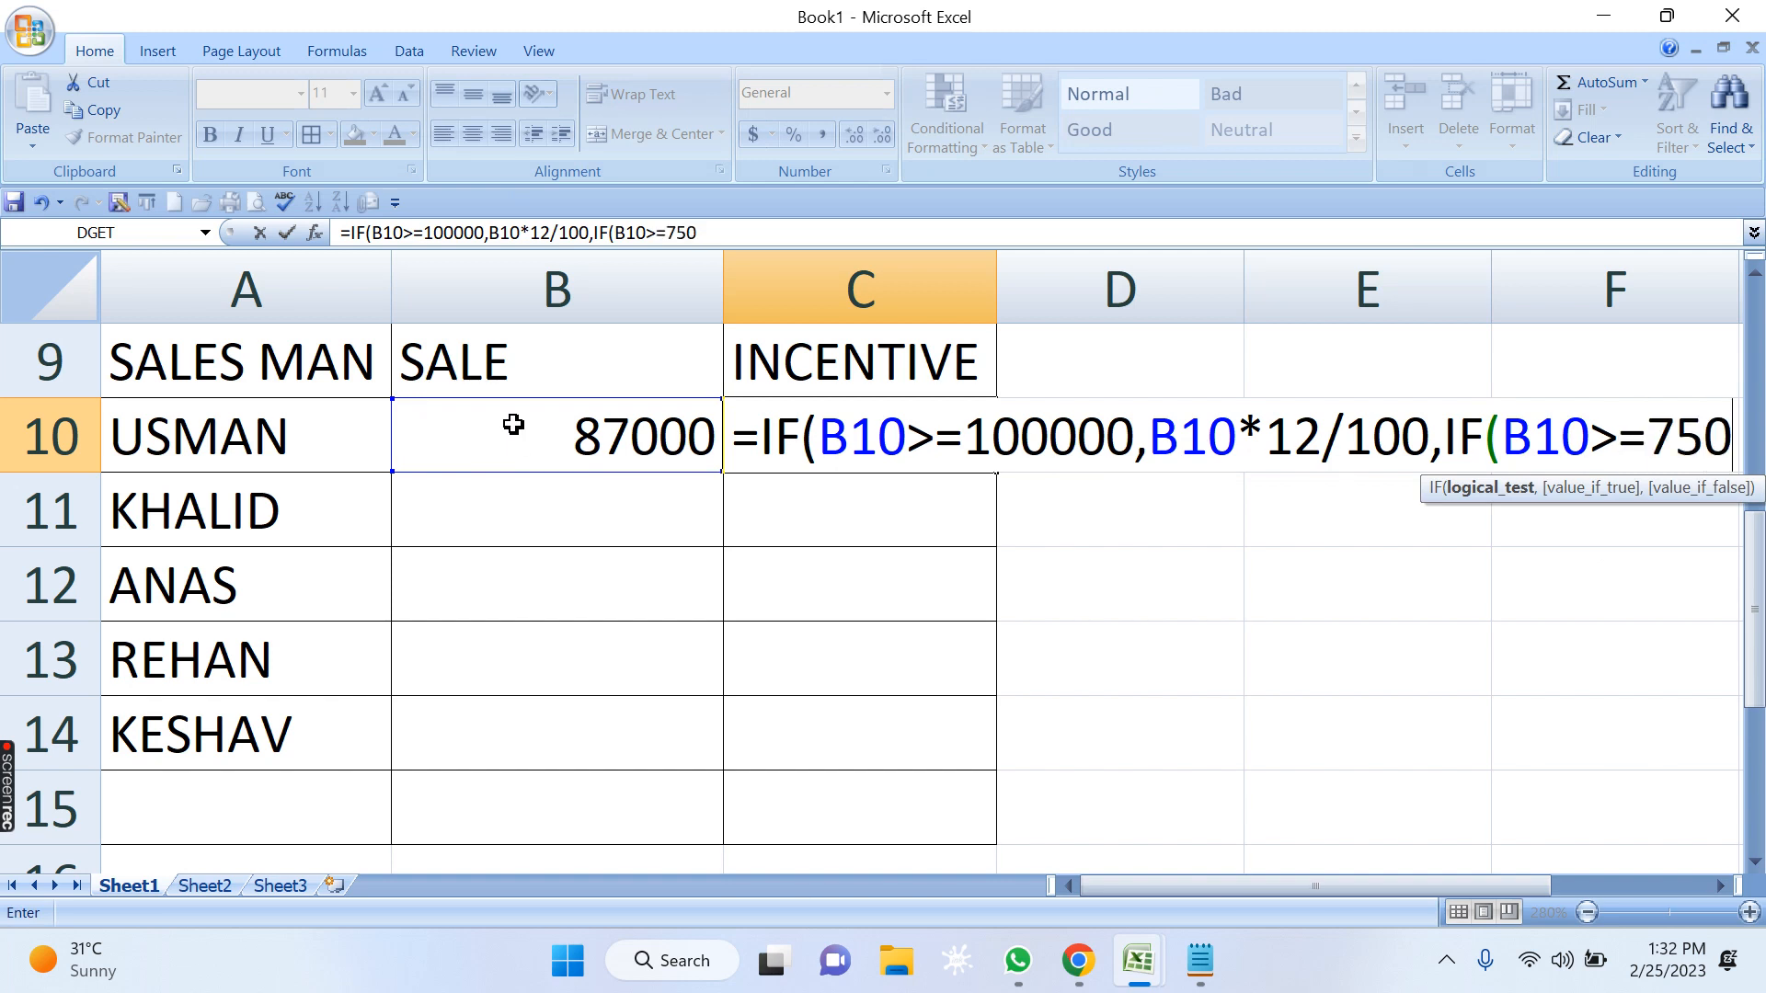
type("00")
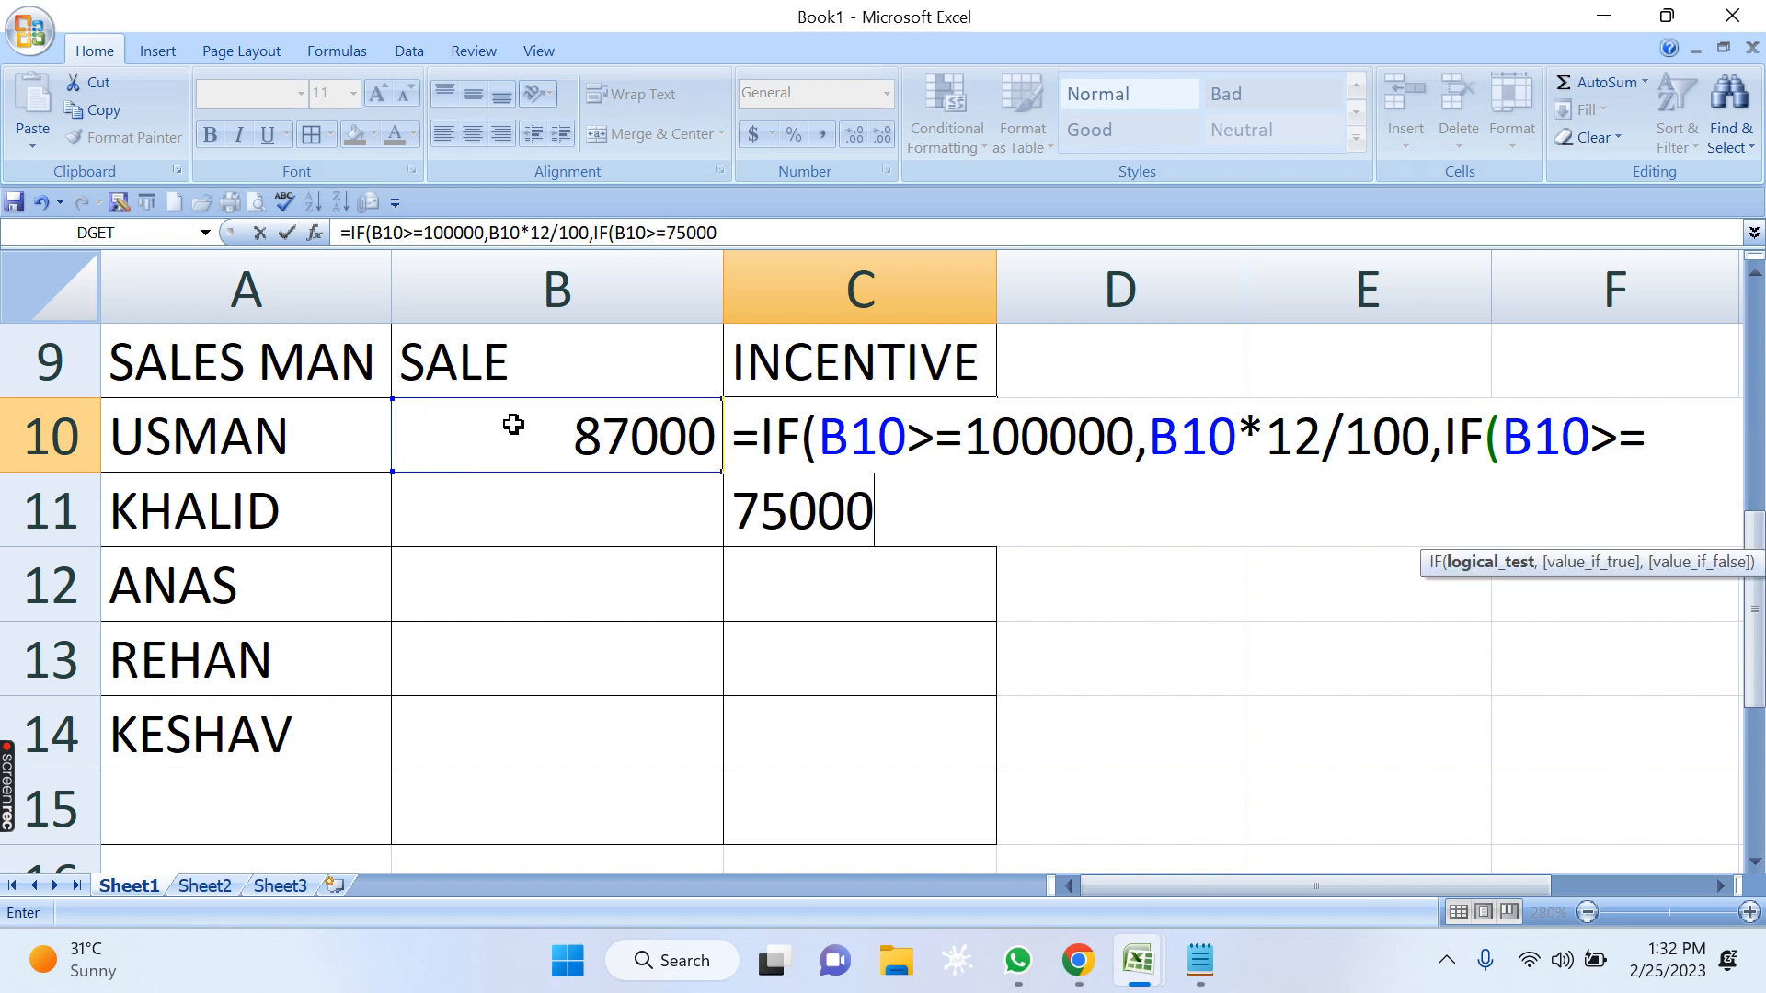
type(",")
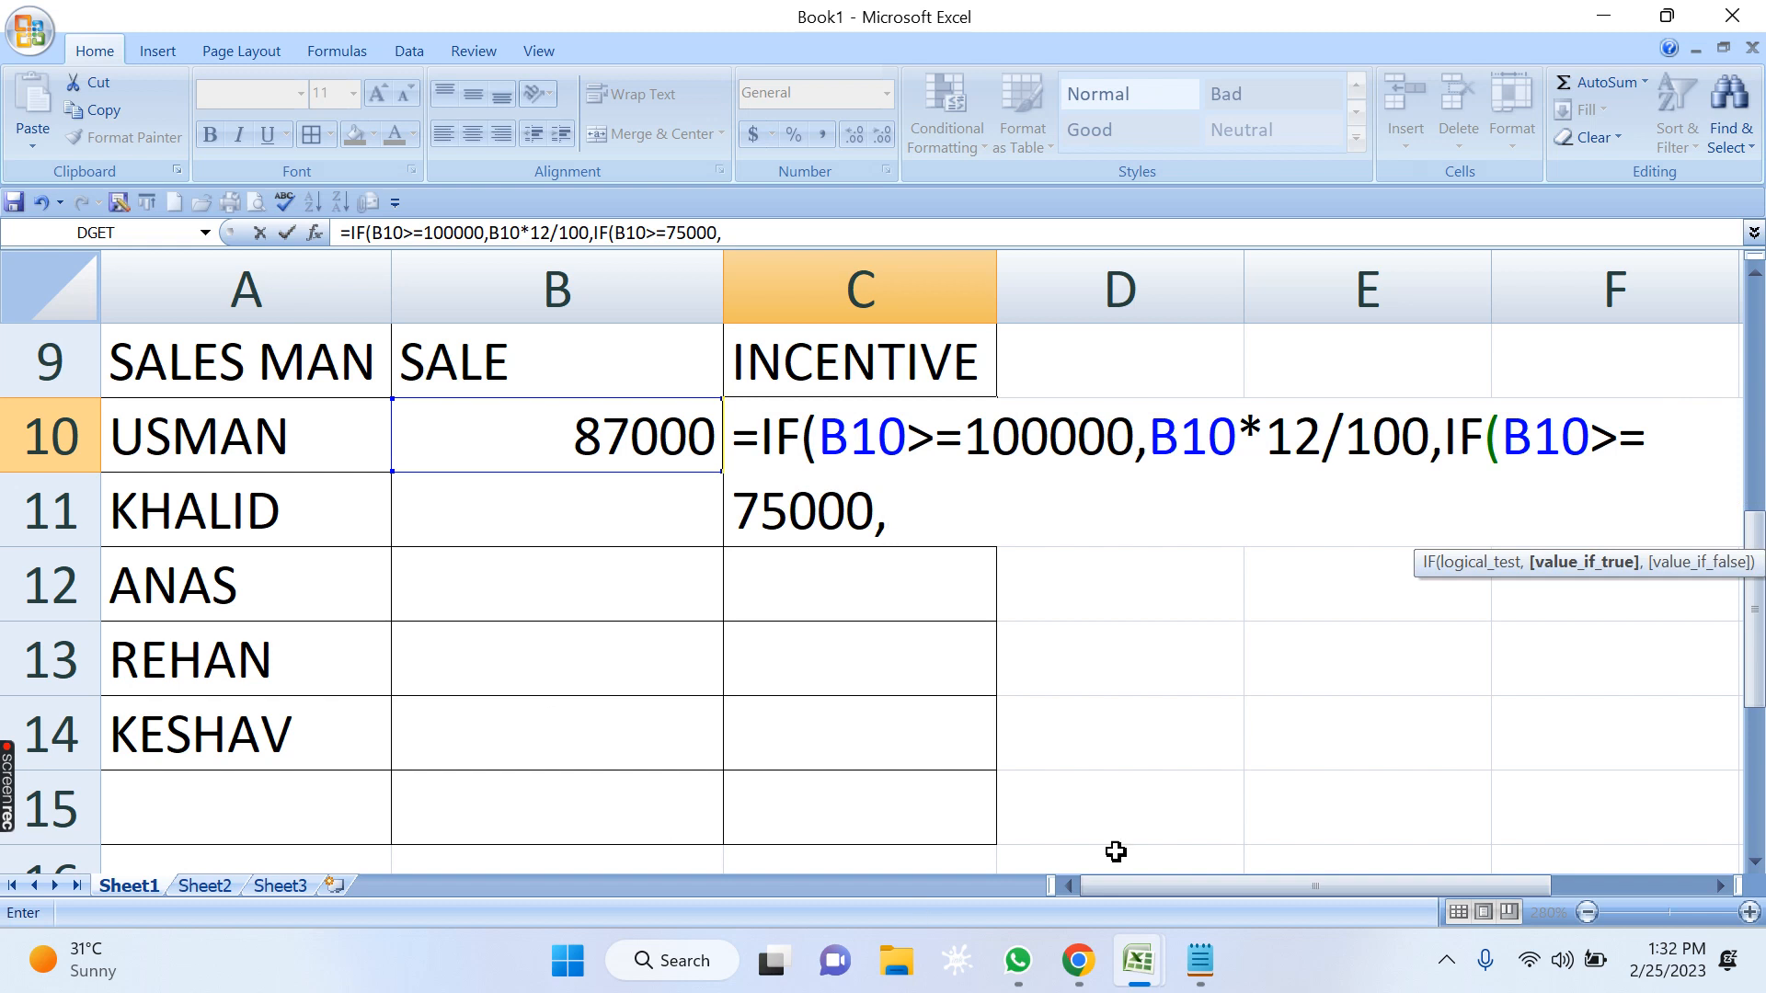
Enter B10*9/100 as the value-if-true argument of the second IF in C10.
left_click(614, 428)
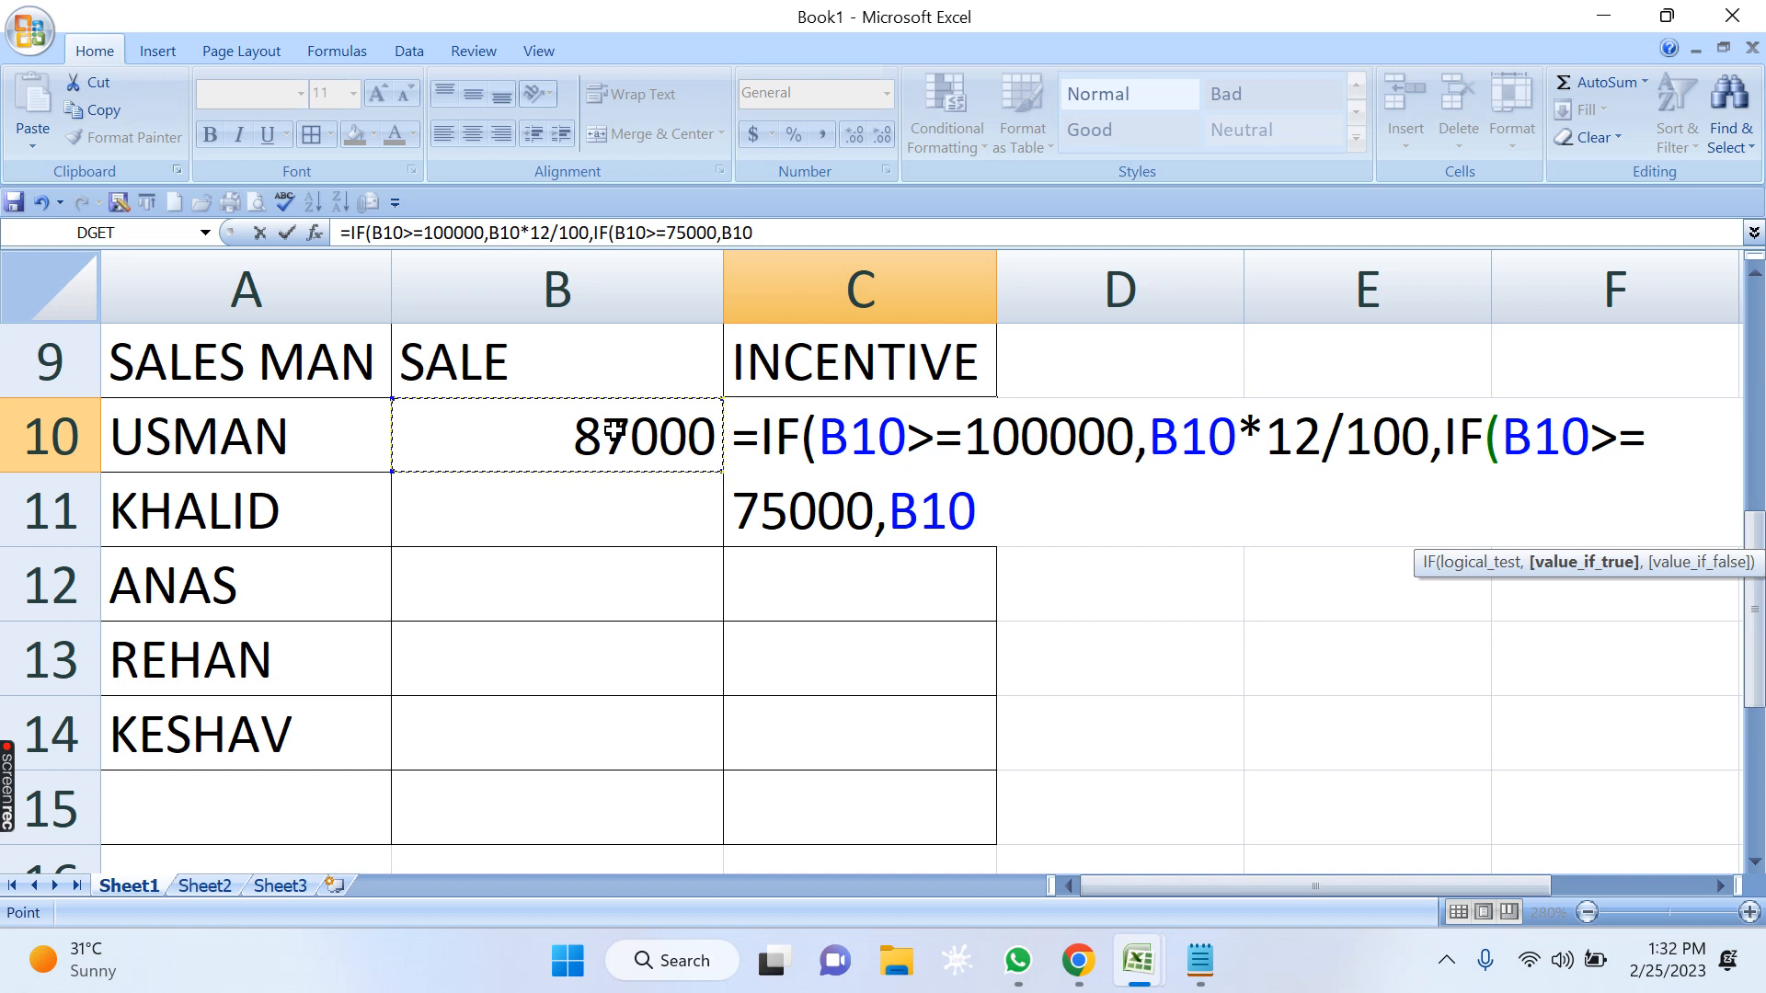
type("*")
type("9")
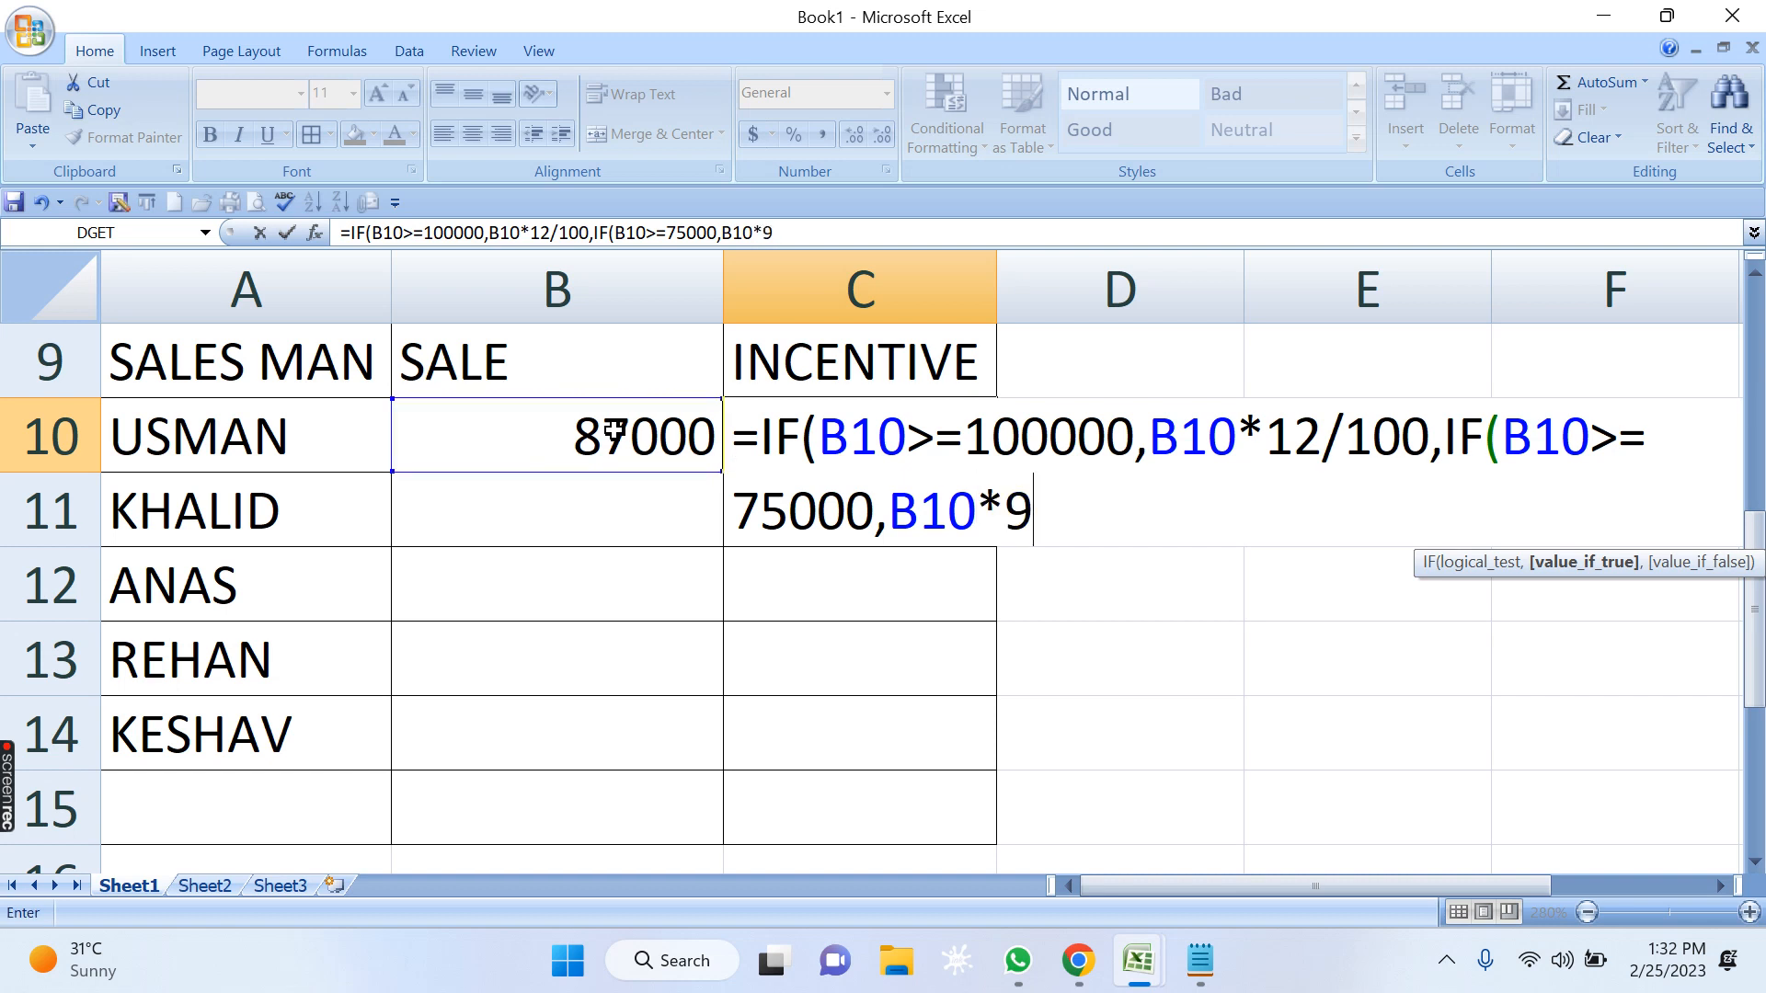
type("/100")
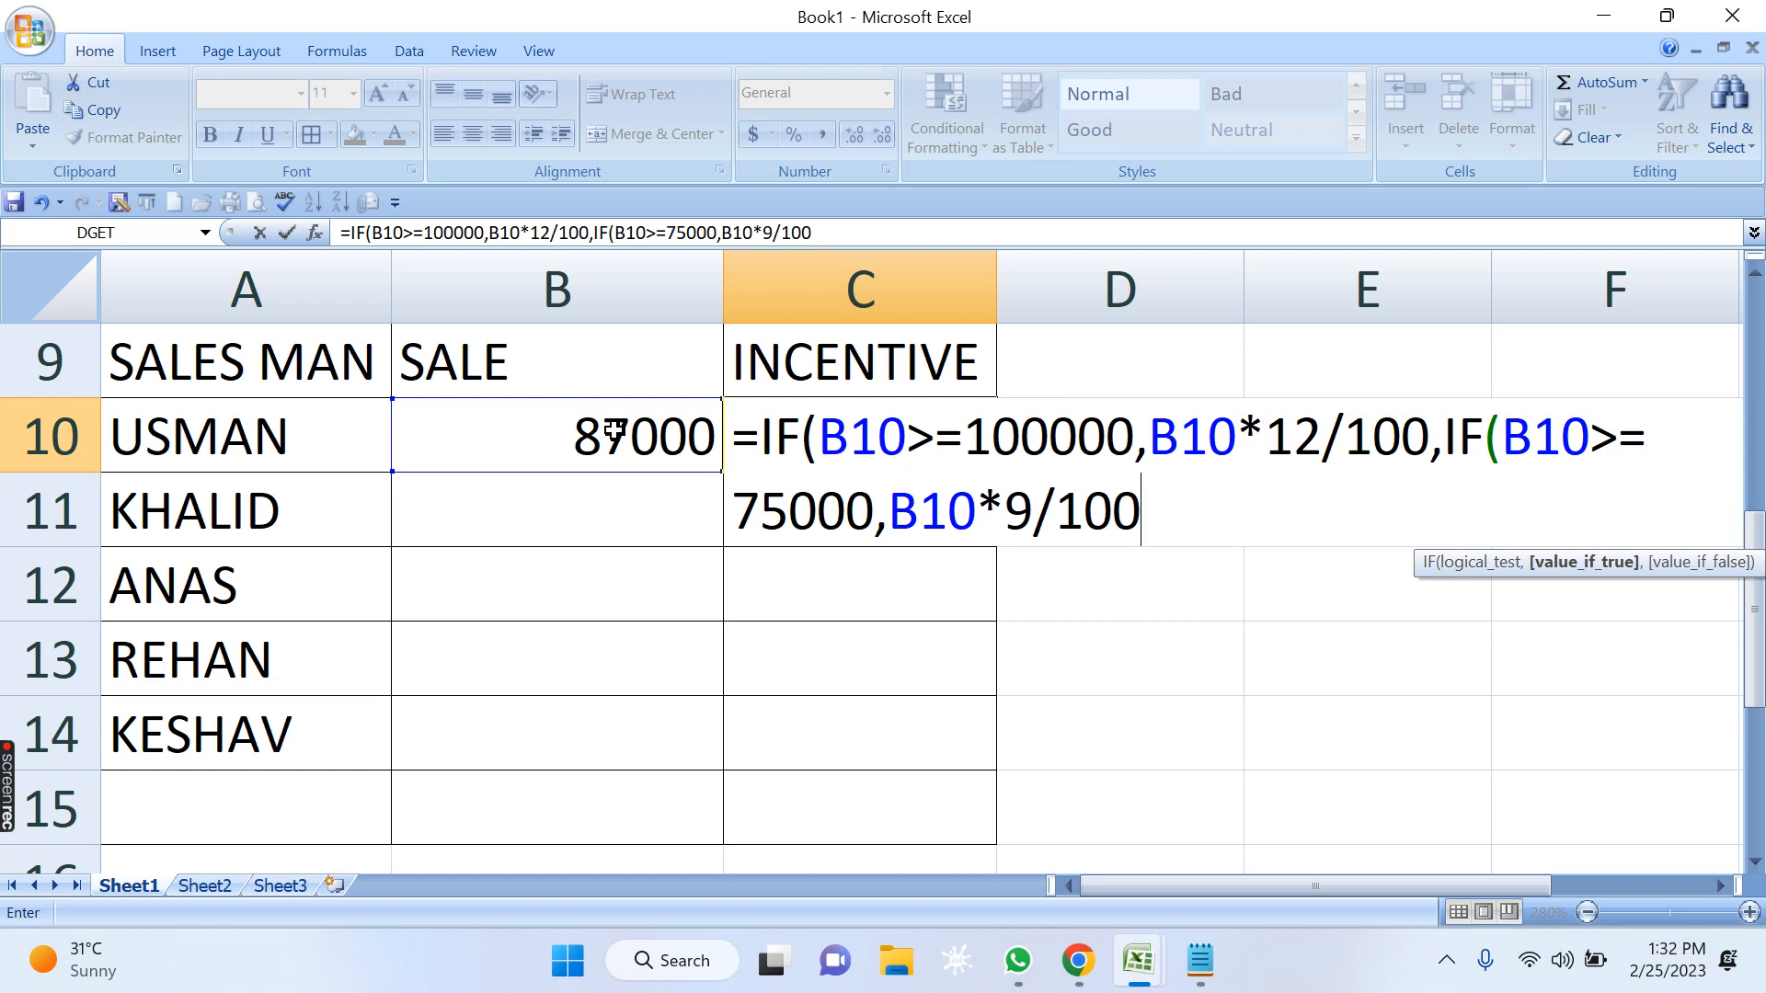
type(",IF(")
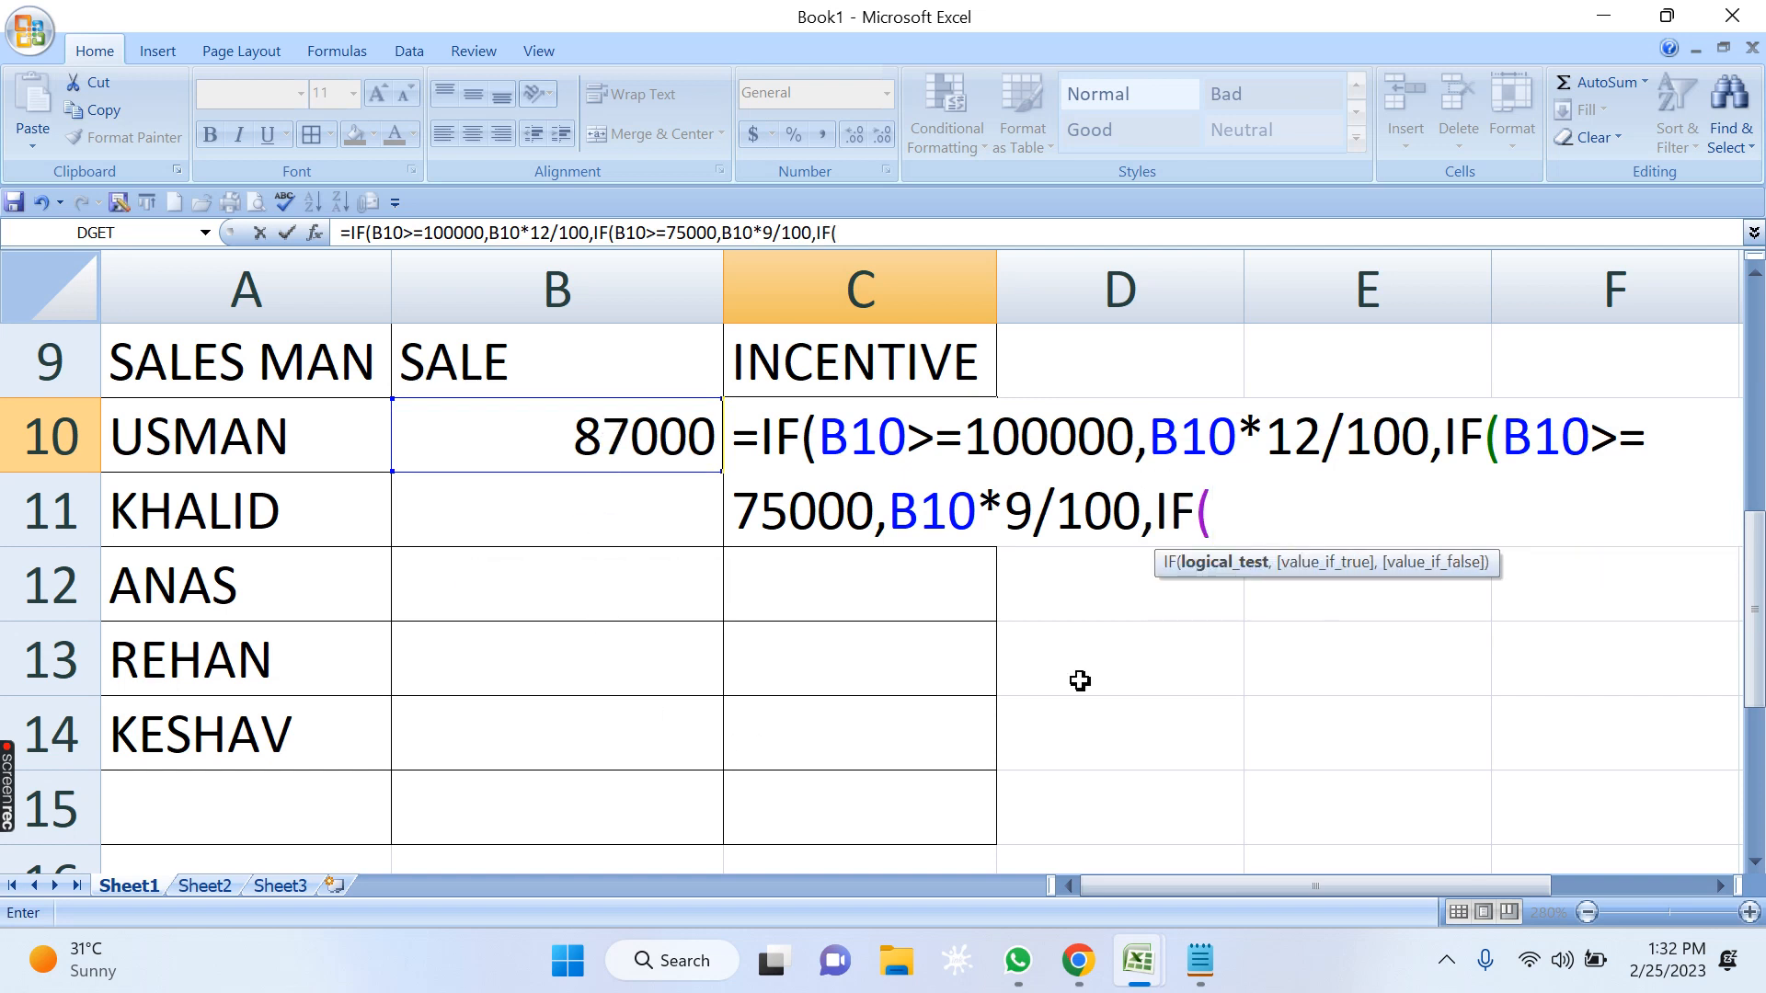
Nest a third IF in C10's formula as the second IF's value-if-false, with the logical test B10>=50000.
left_click(584, 423)
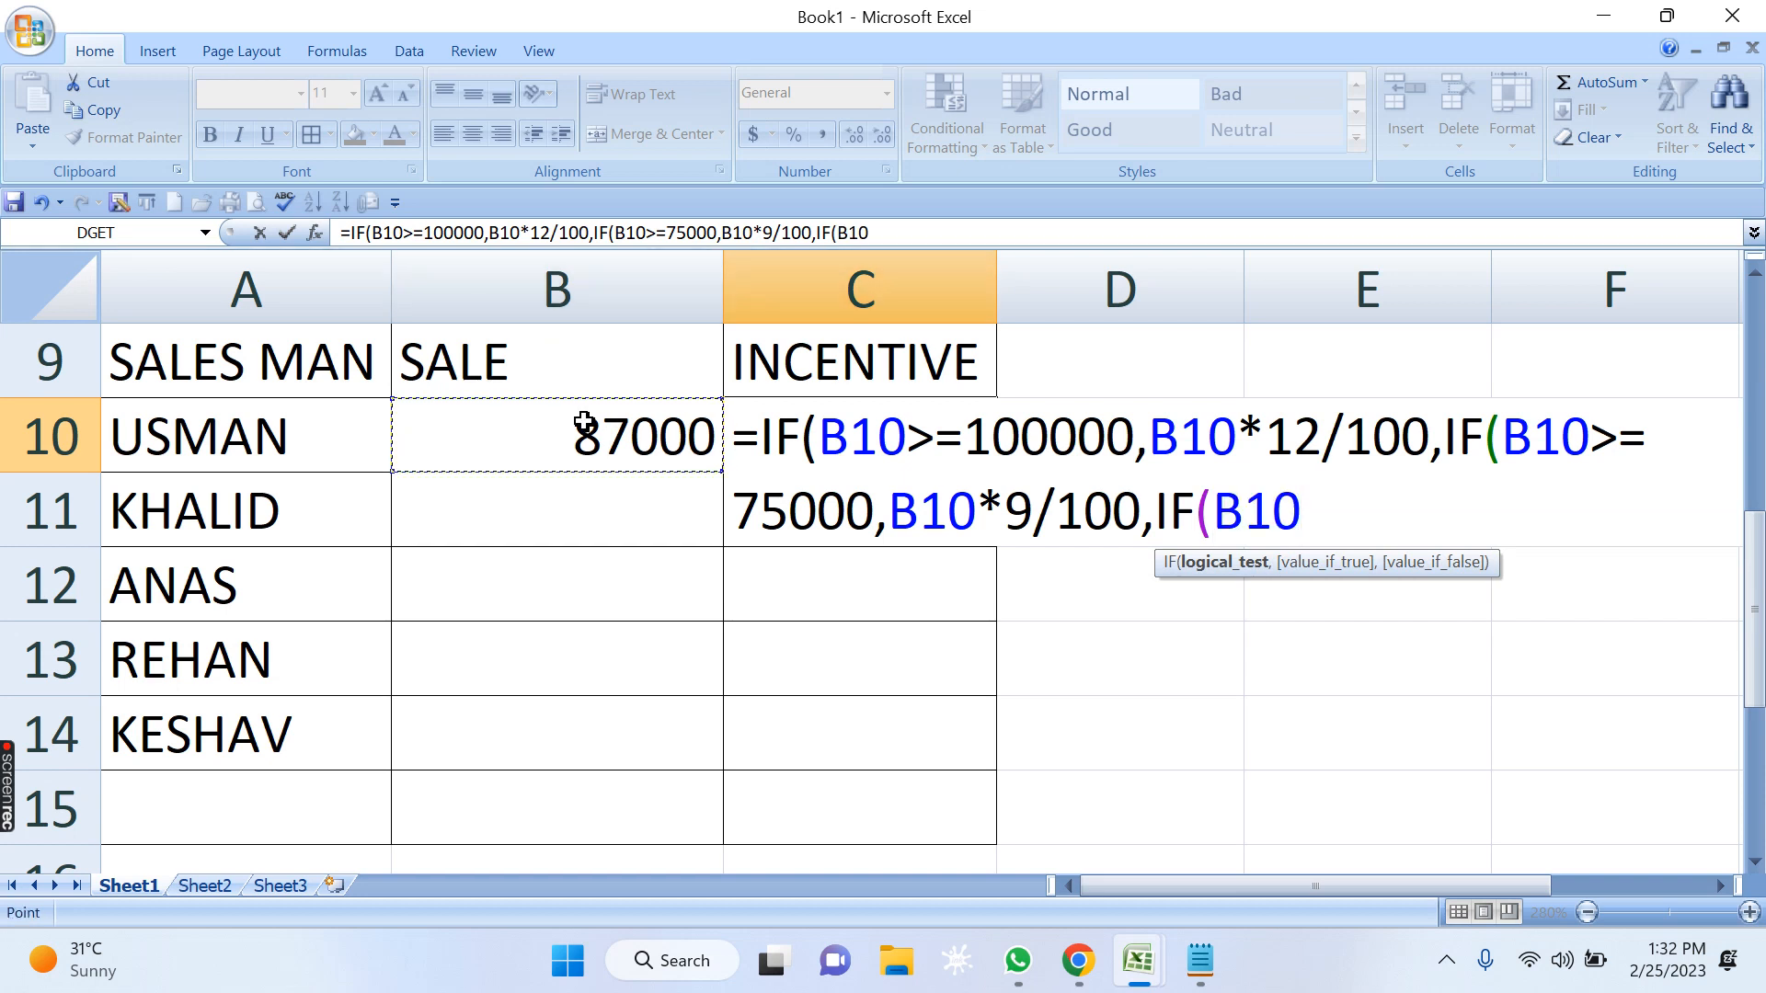
type(">")
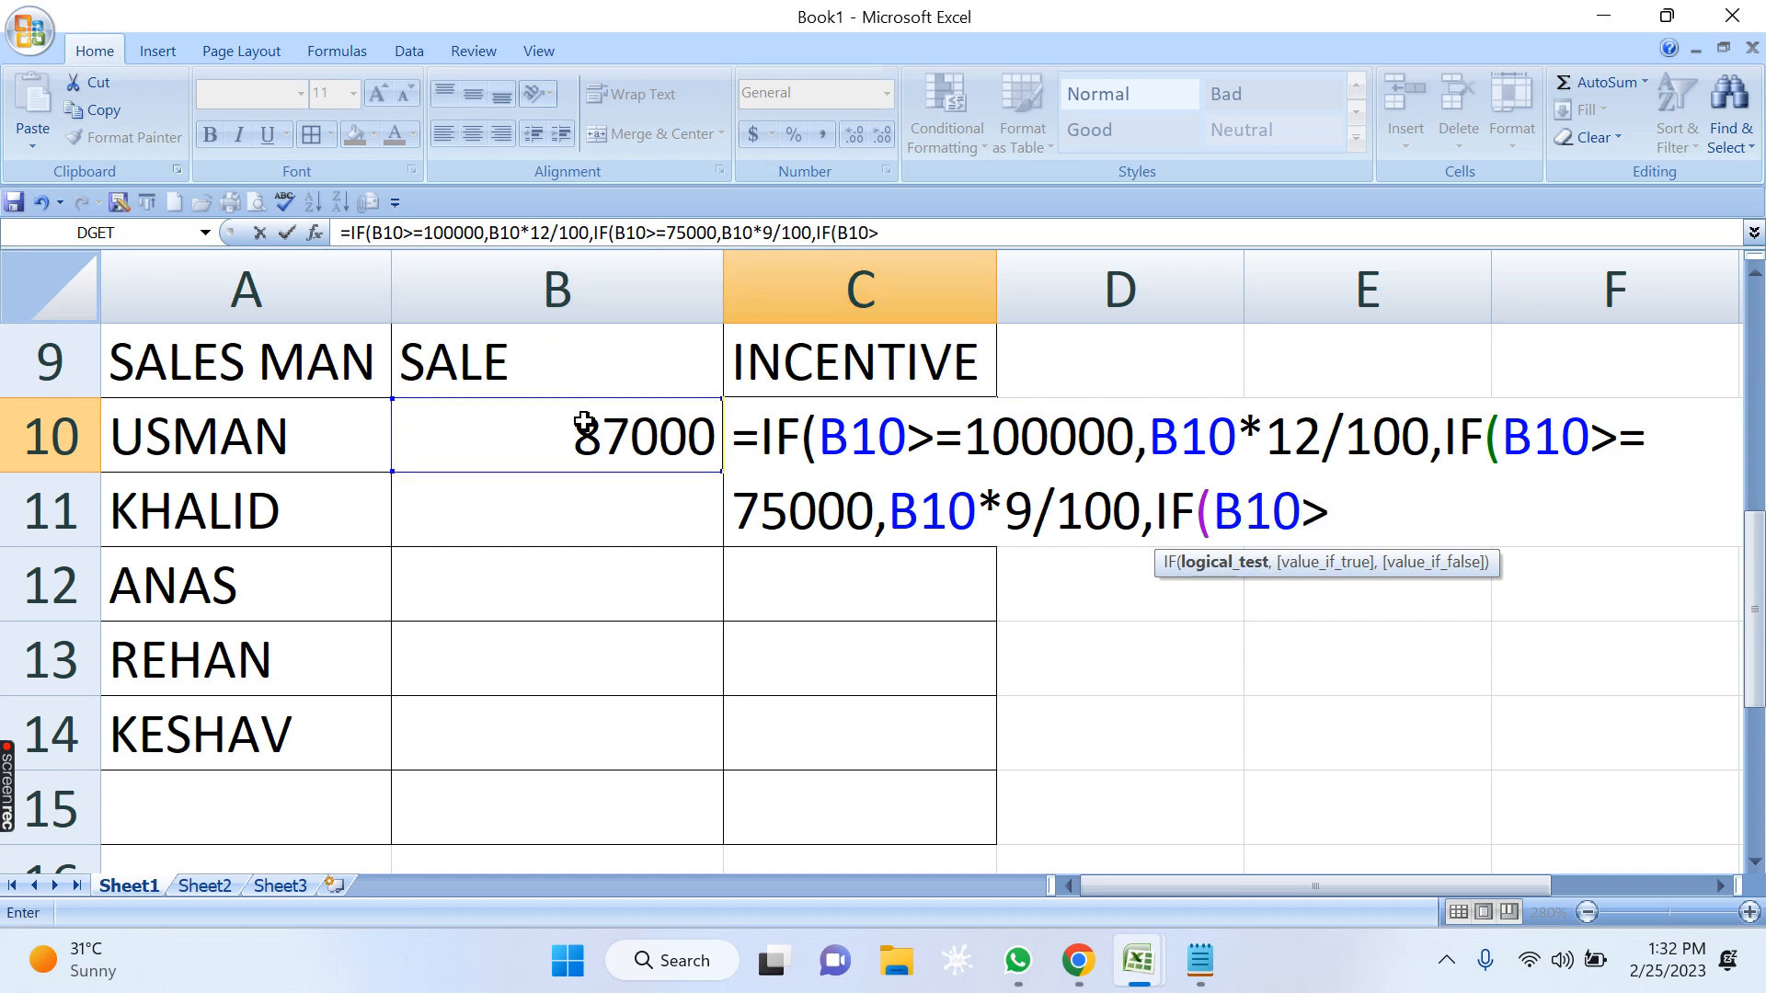
type("=50")
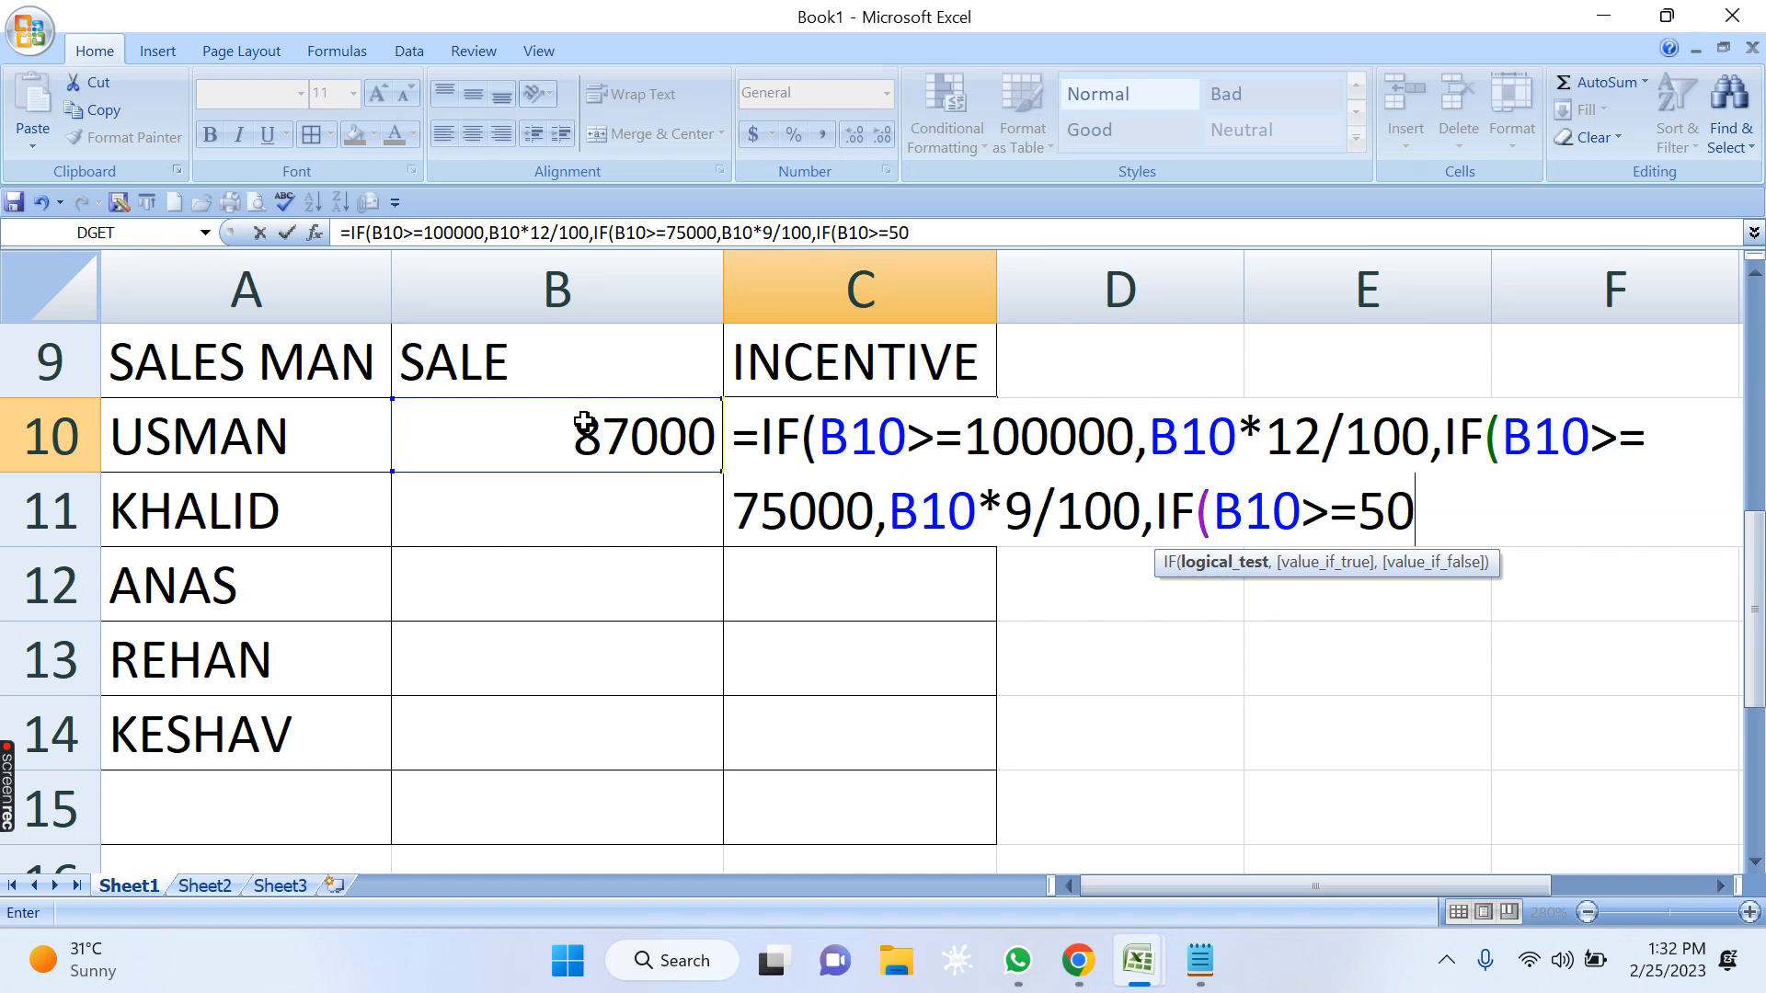
type("000")
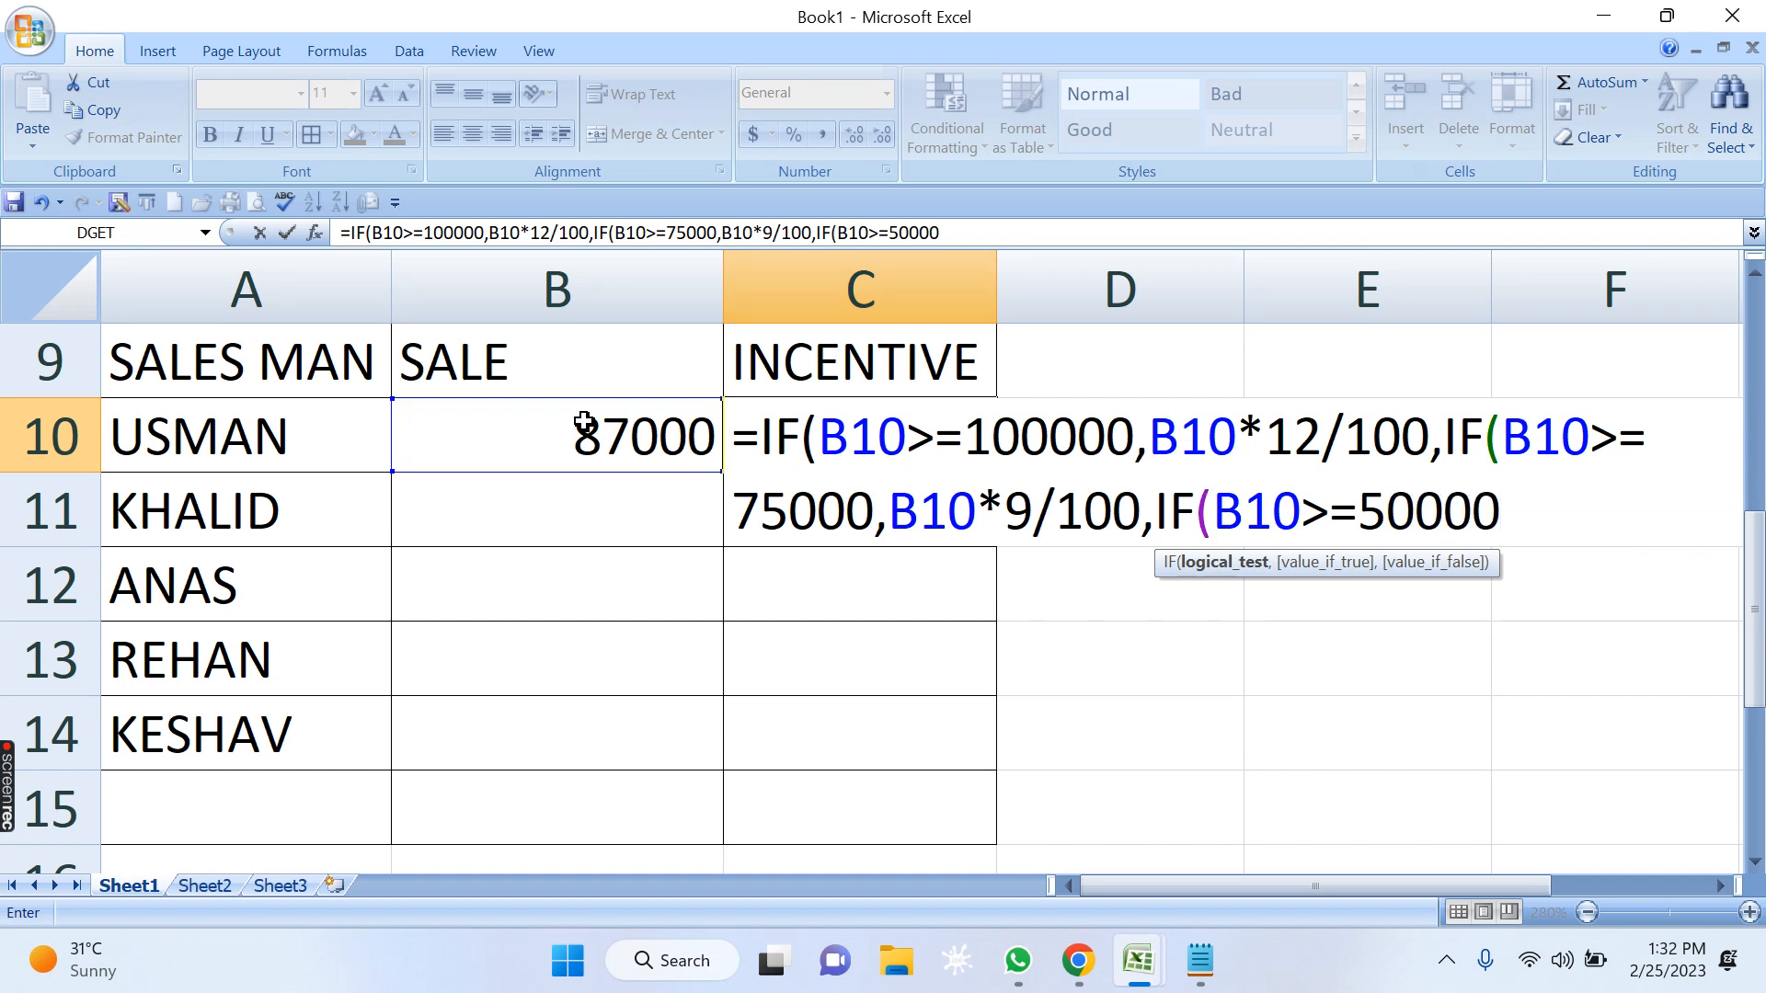
type(",")
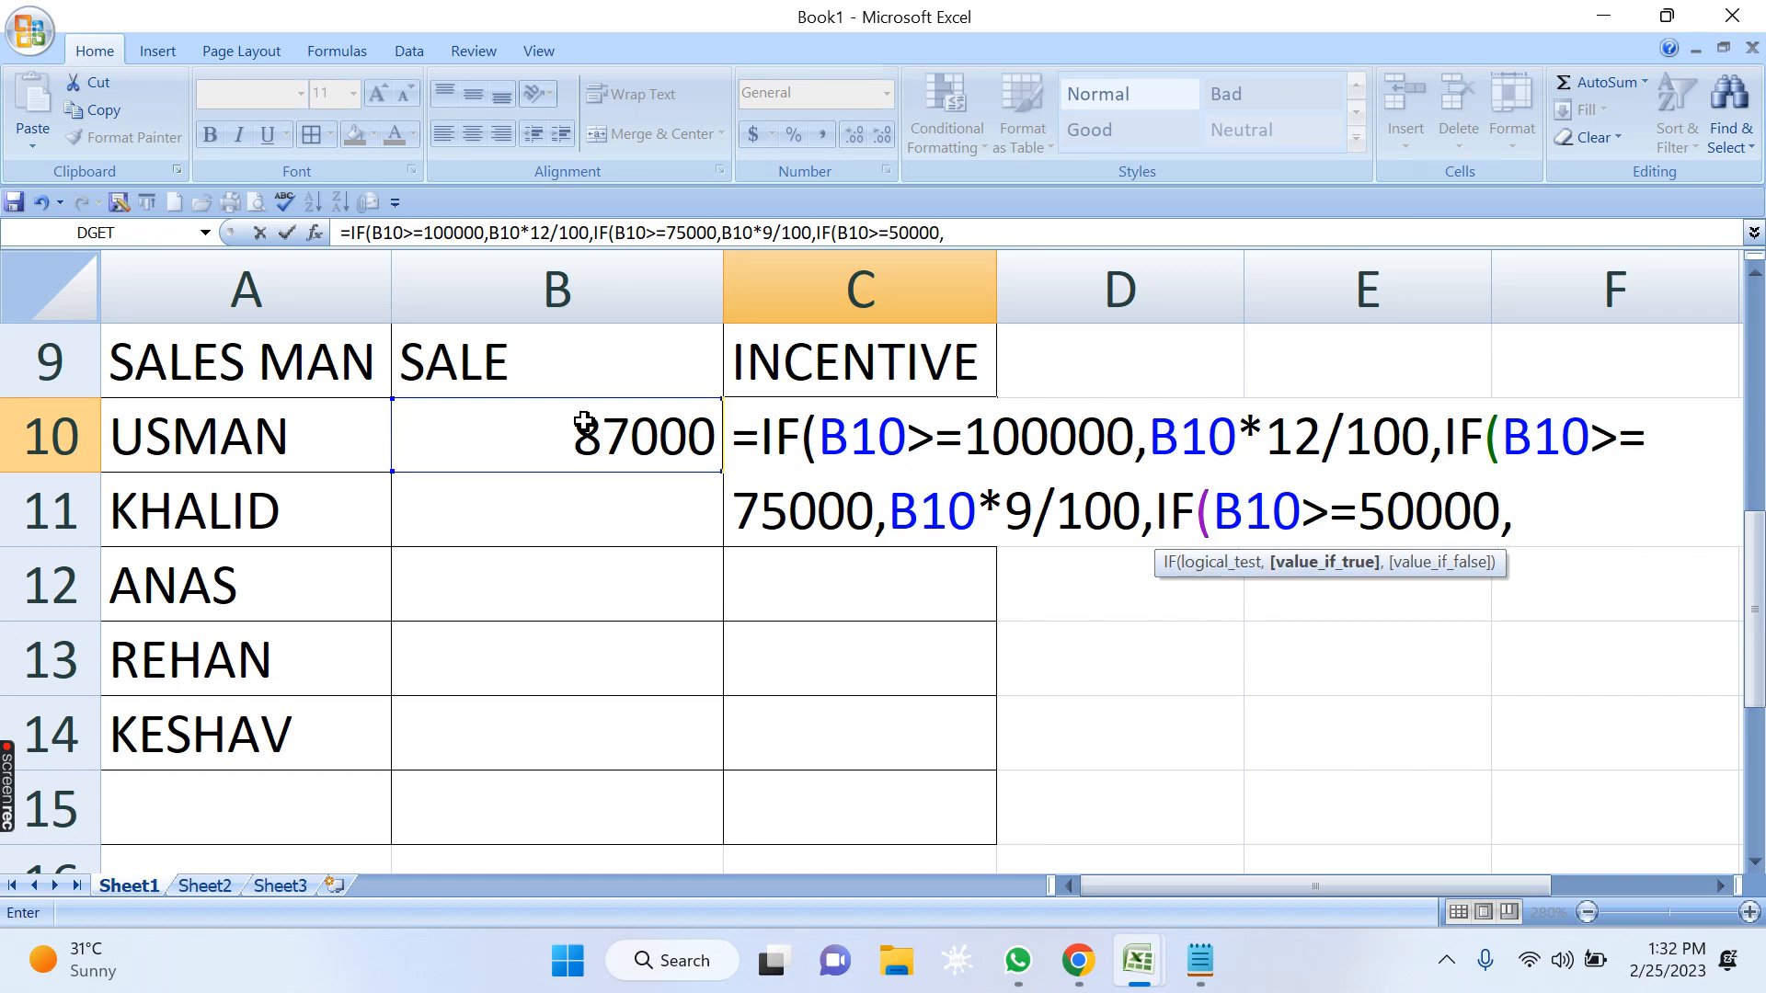
Enter B10*6/100 as the value-if-true argument of the third IF in C10.
left_click(585, 415)
type("*")
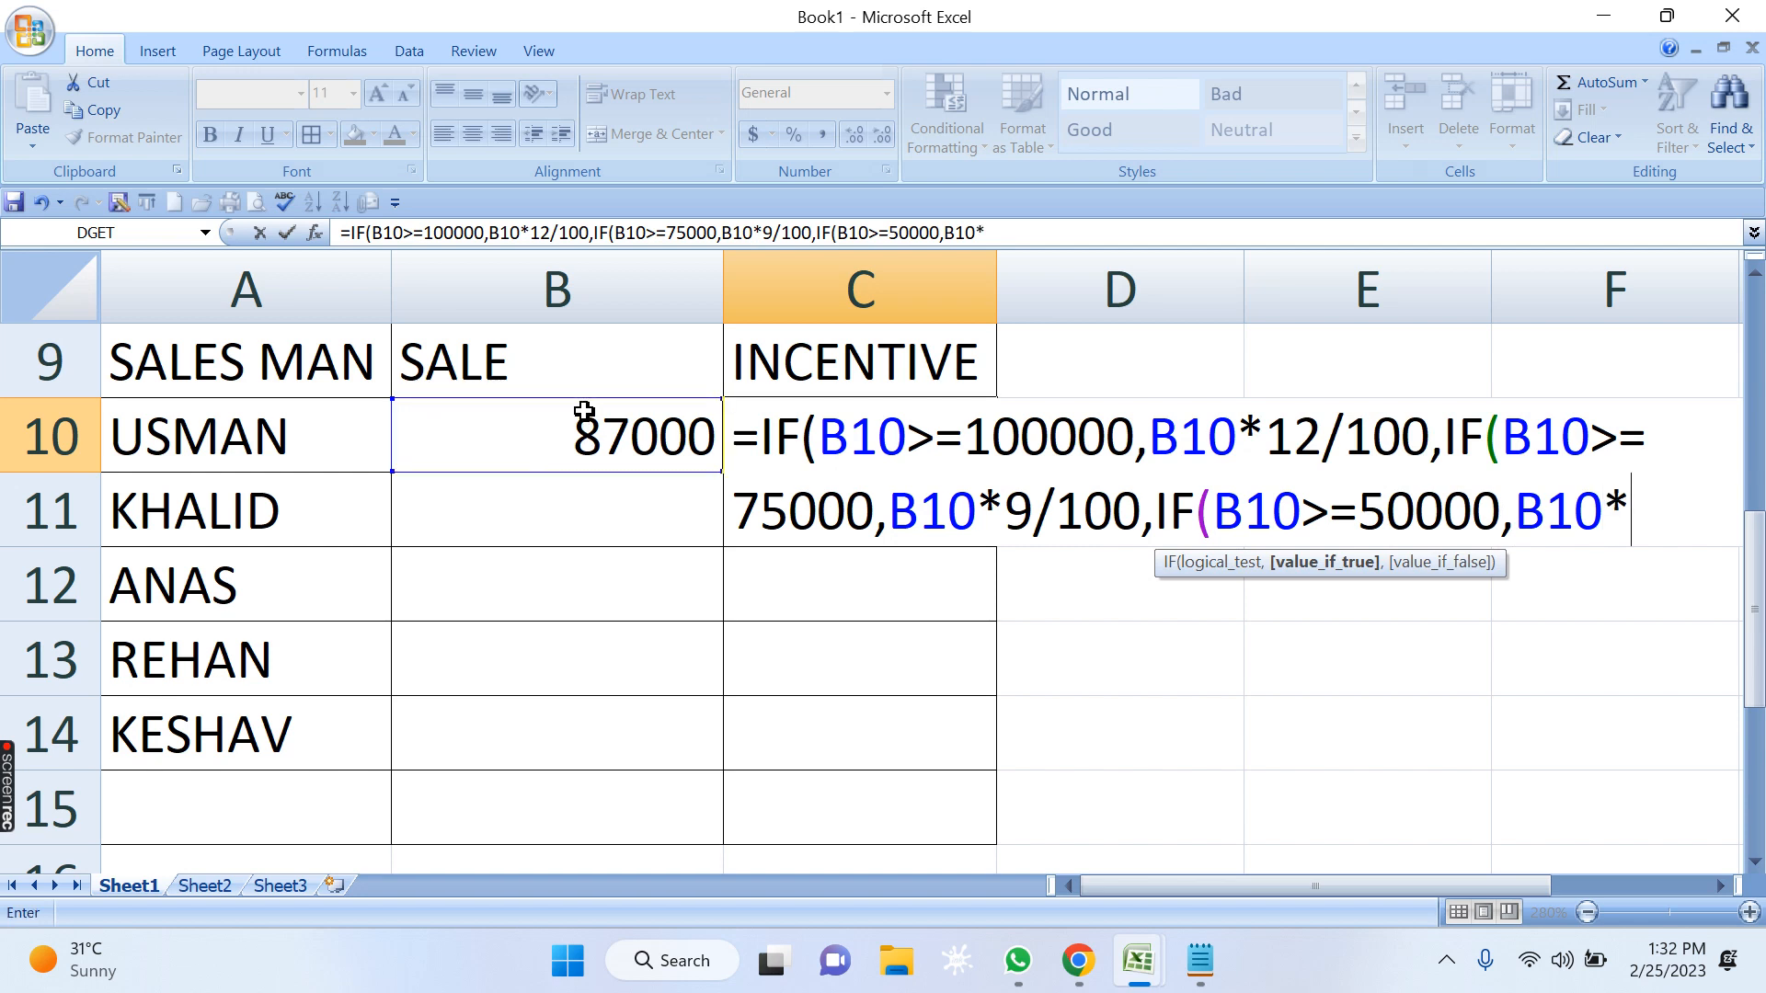
type("6/100")
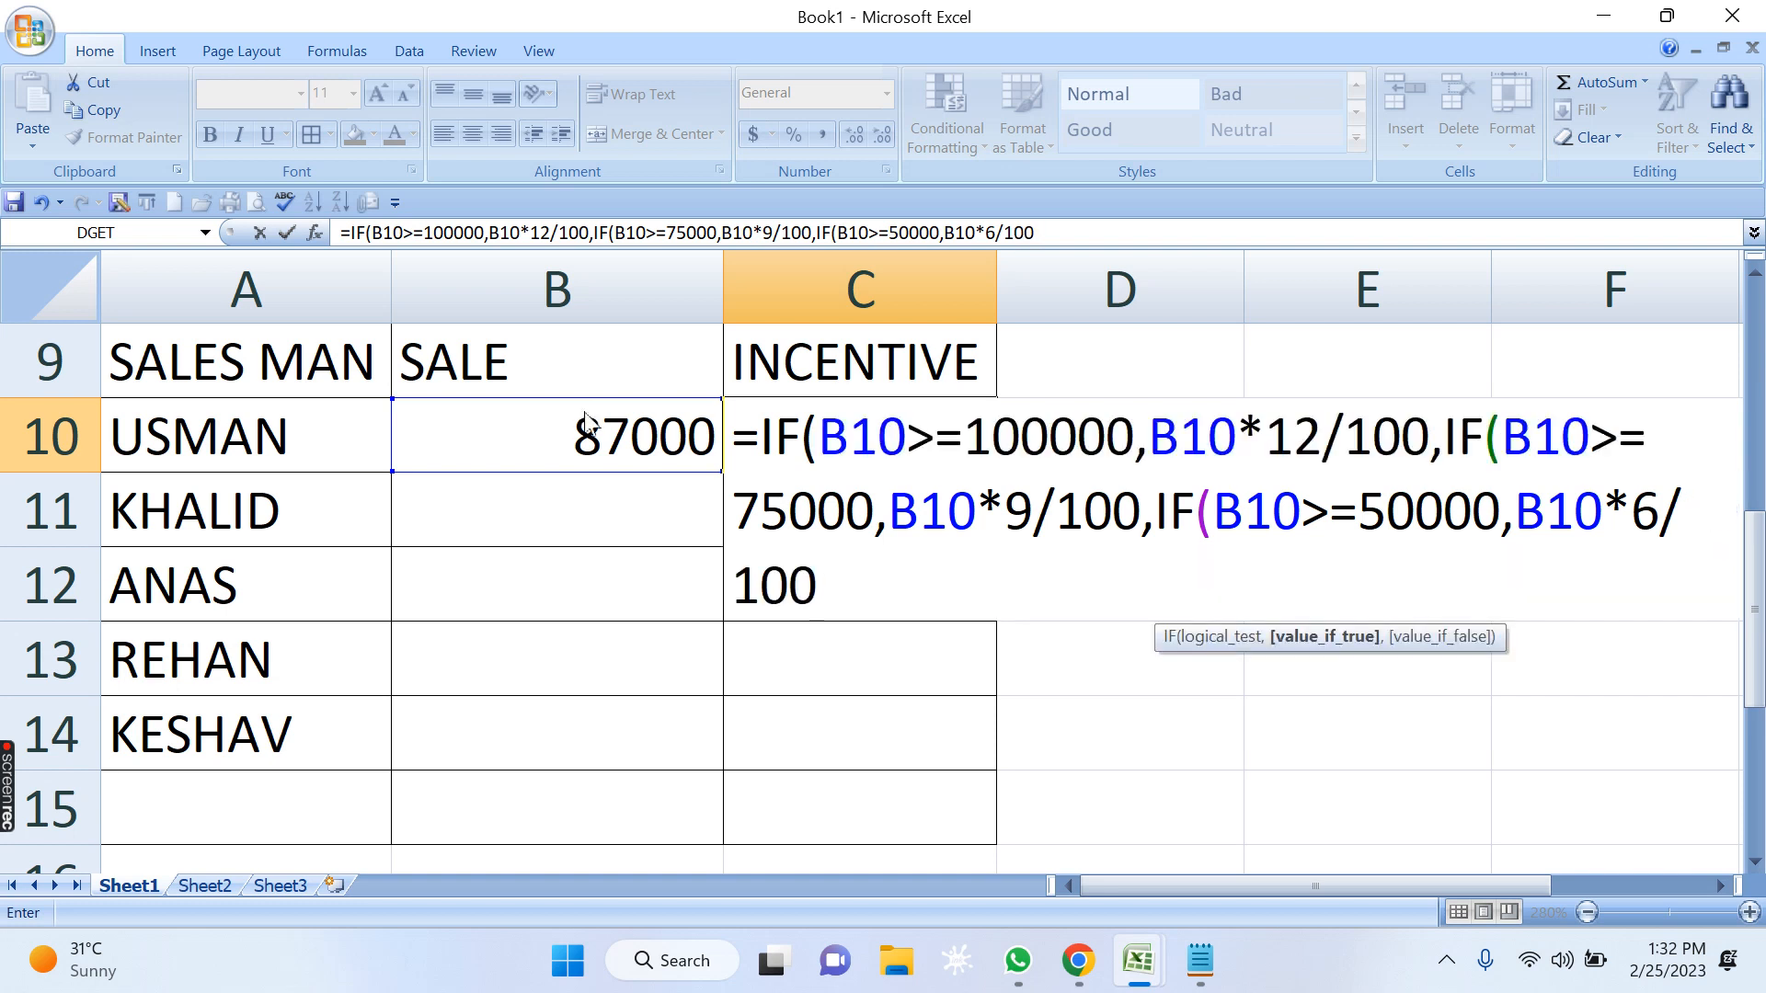
type(",")
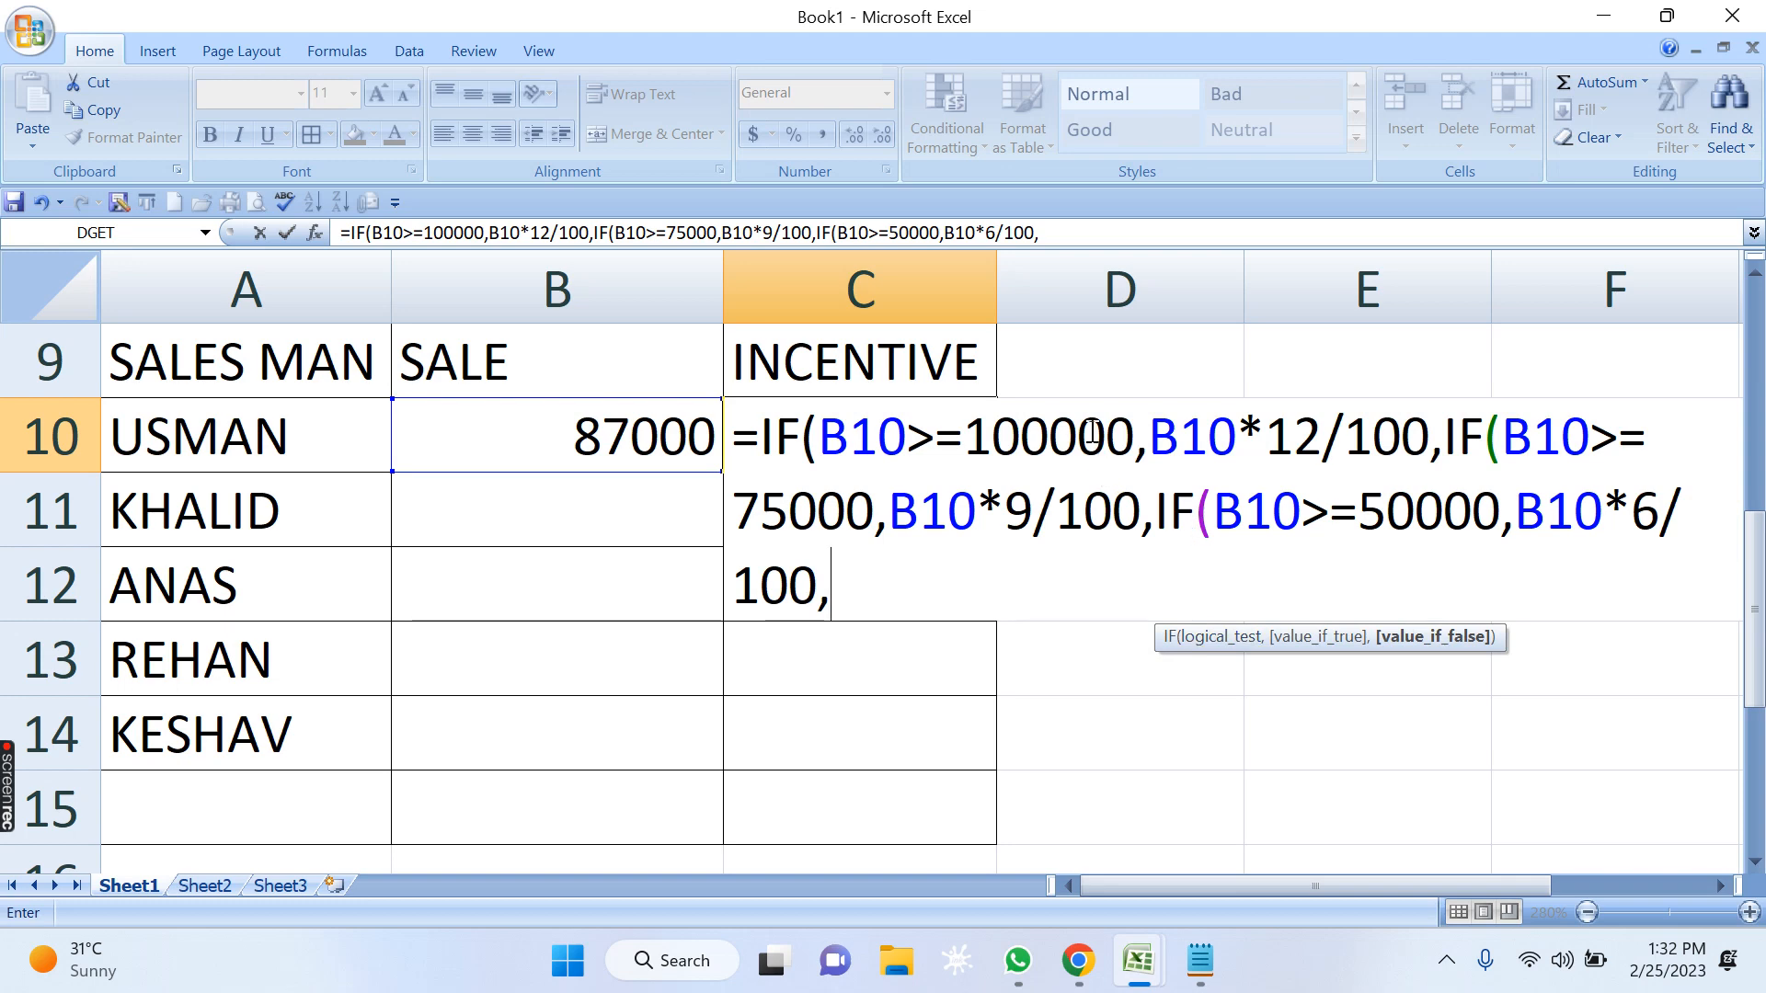
Check the incentive rules in Notepad, return to Excel and complete C10's formula with the default result "NO INCENTIVE" and three closing parentheses.
left_click(1203, 960)
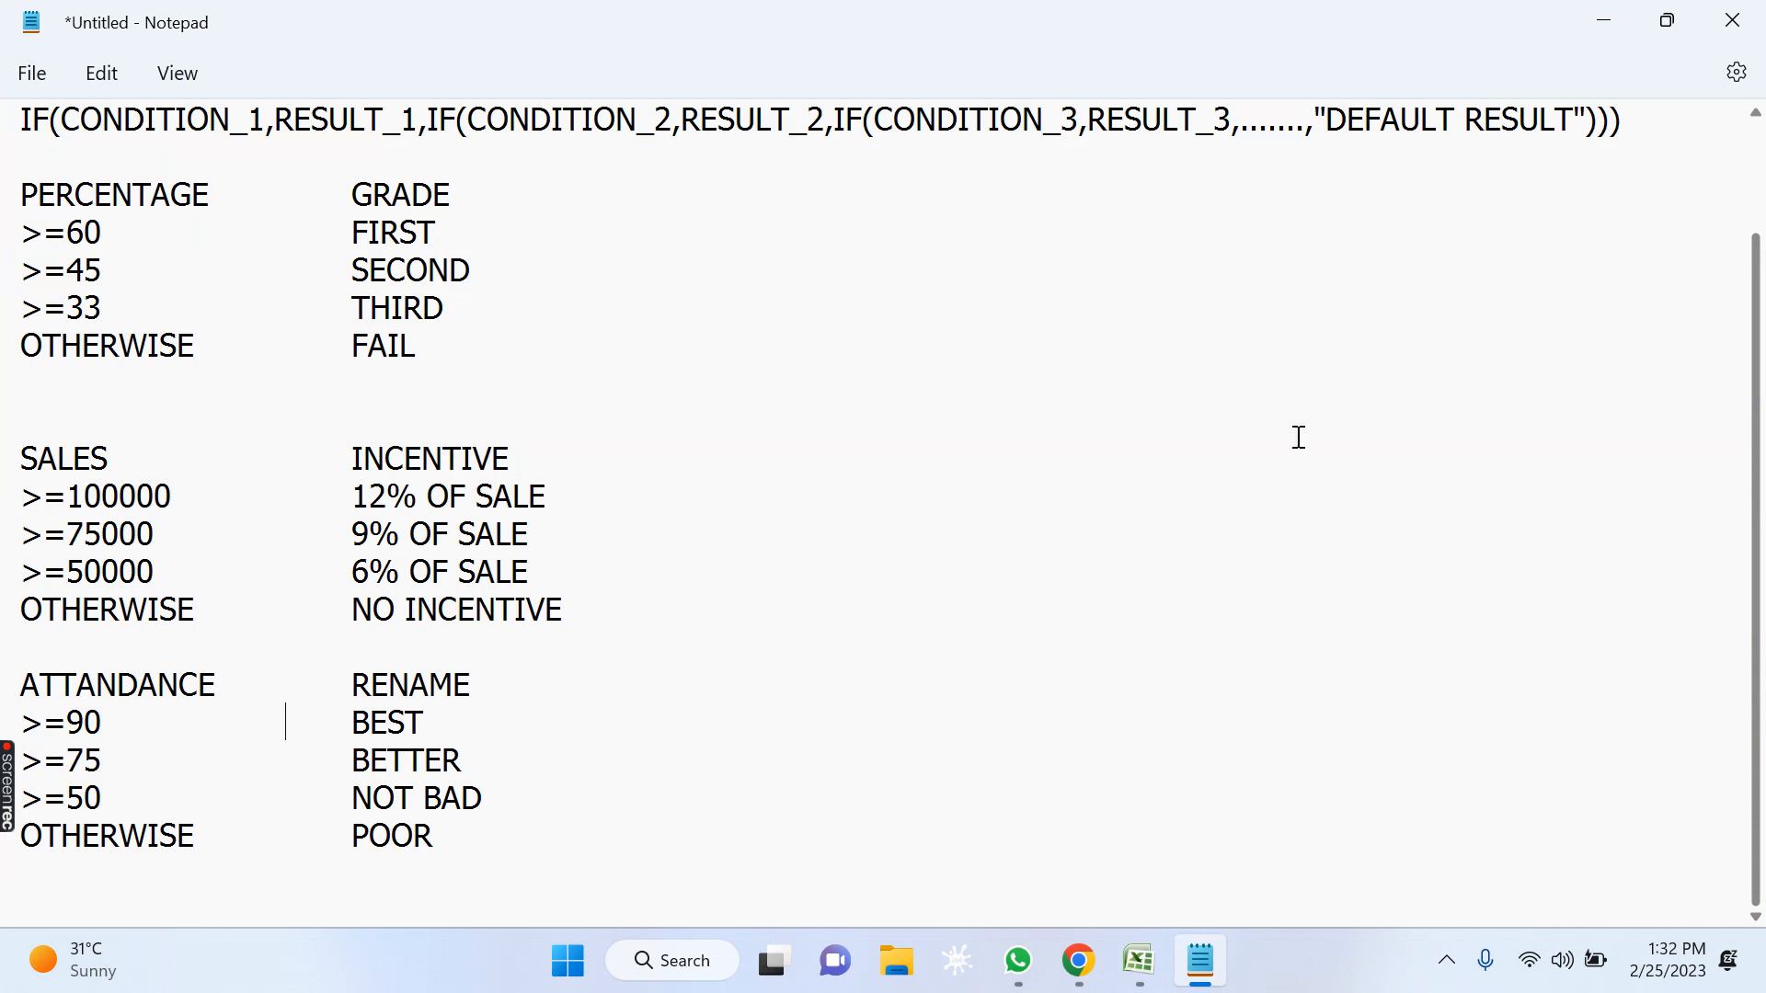
left_click(1600, 26)
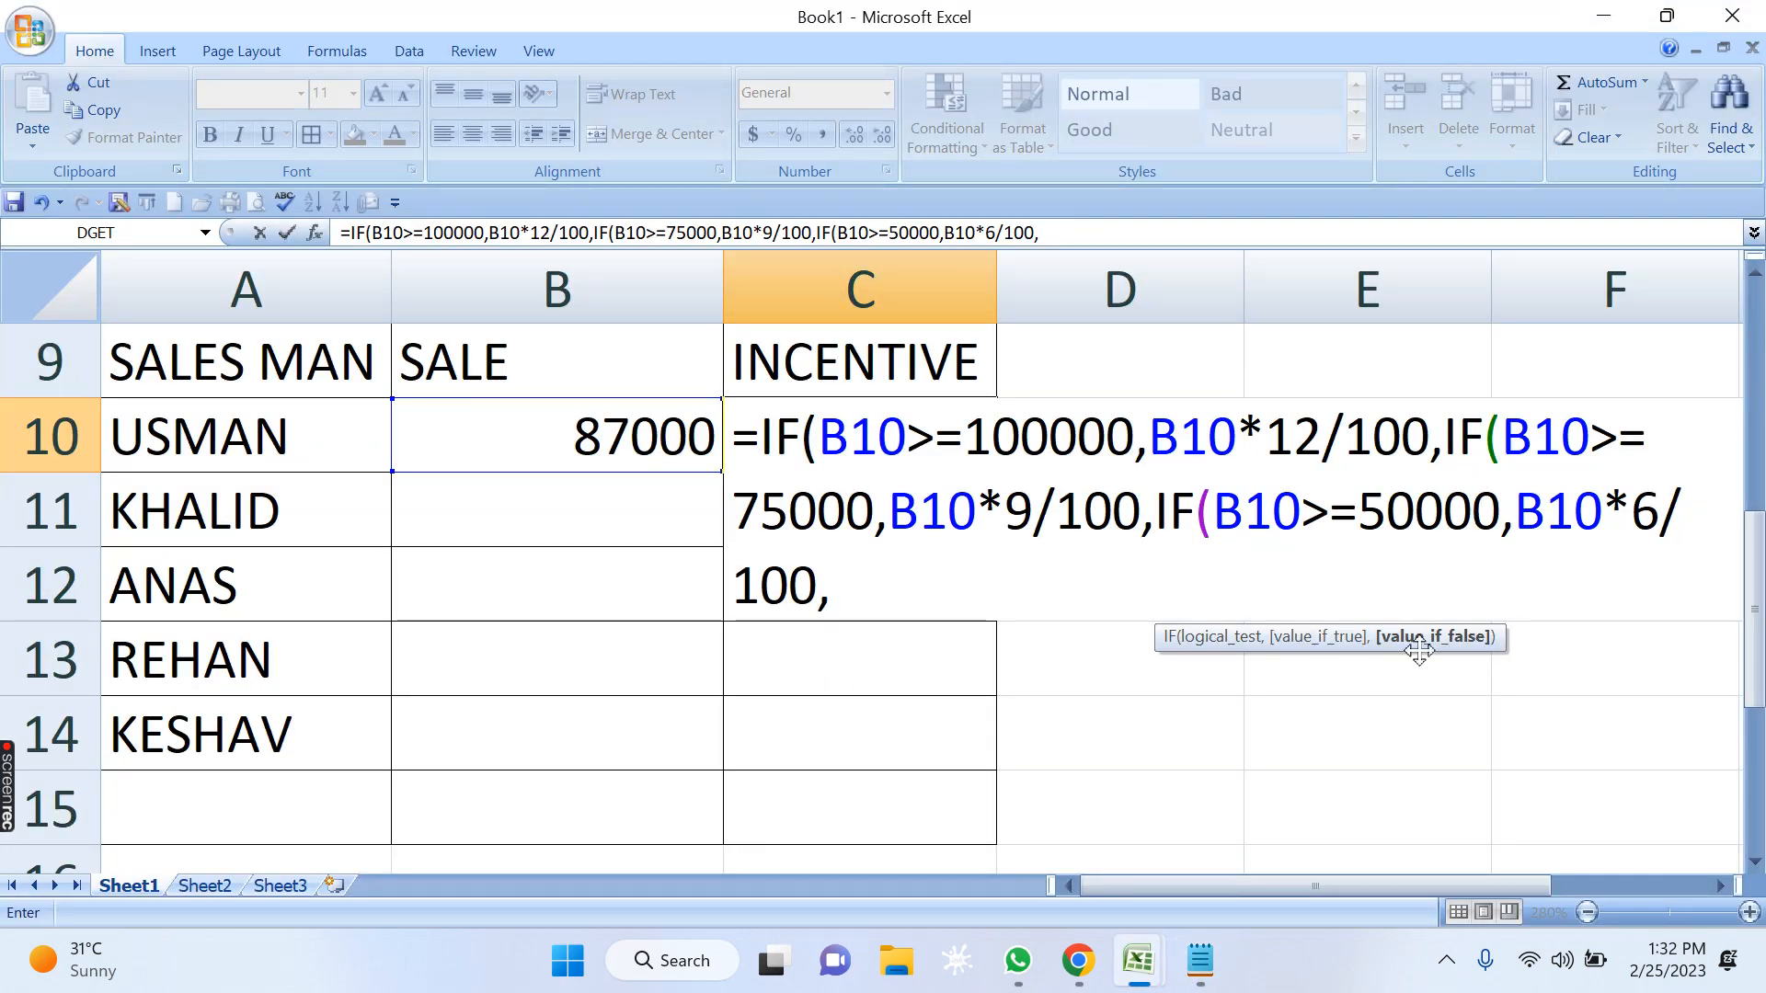
type("\"NO IN")
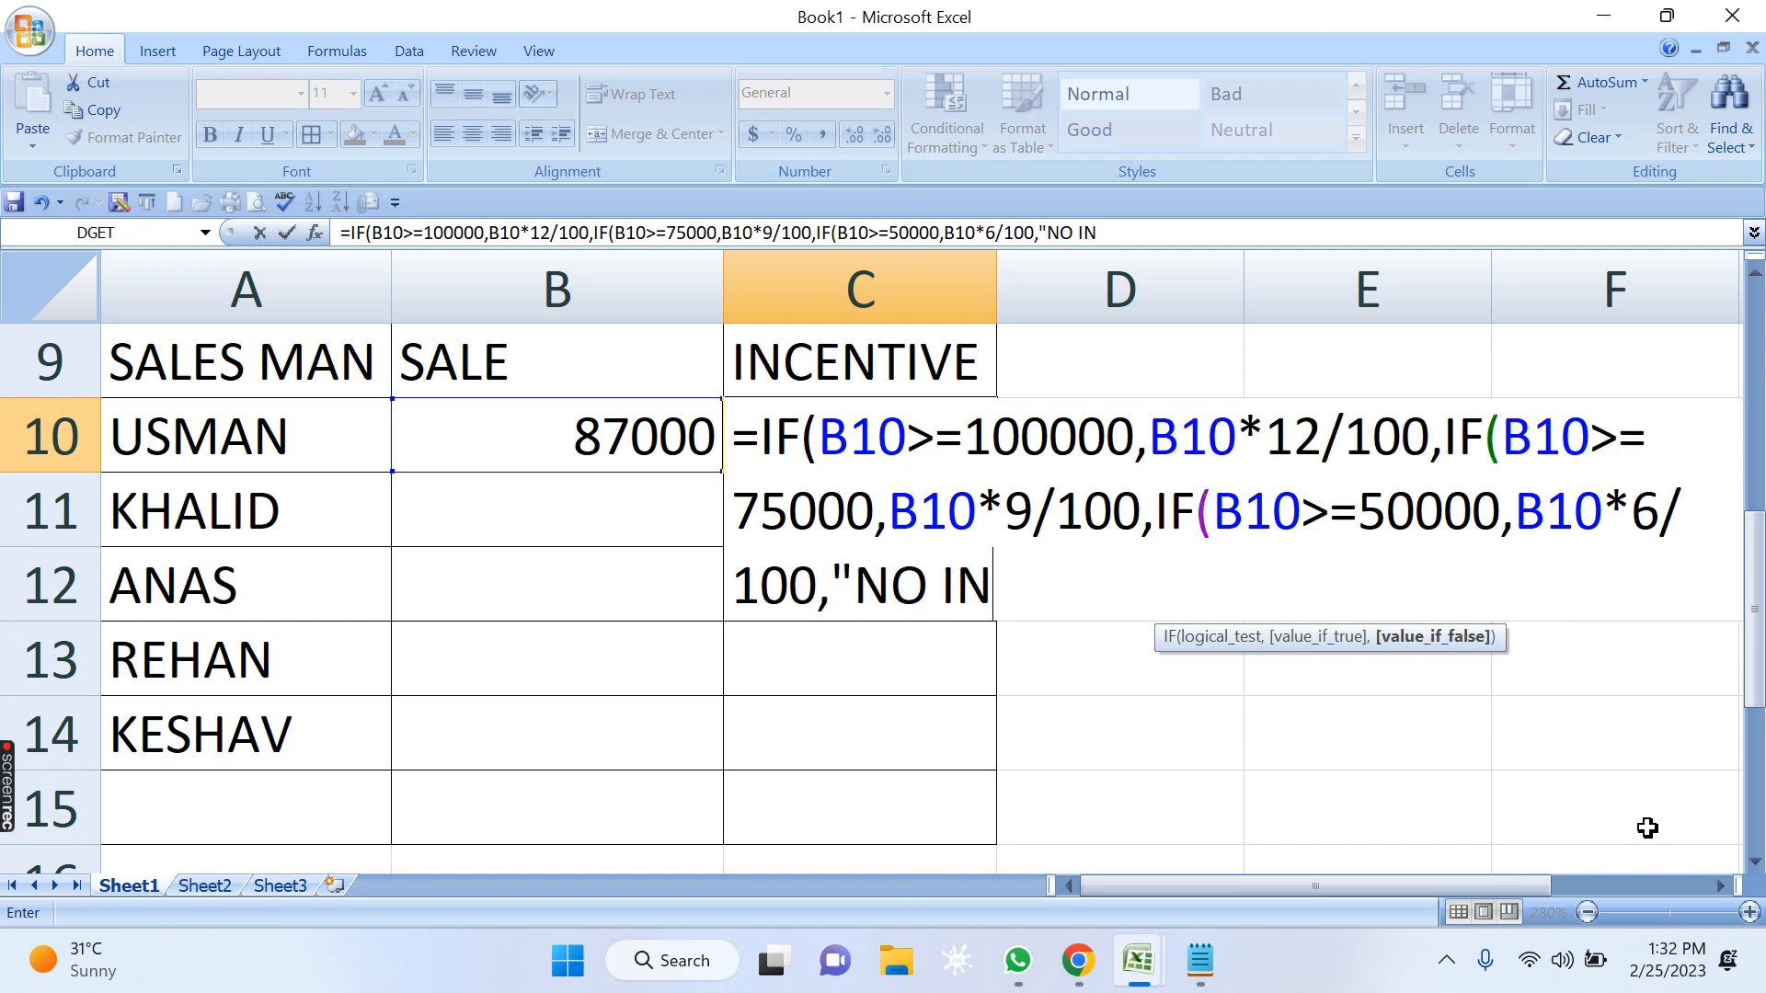
type("CENTIVE")
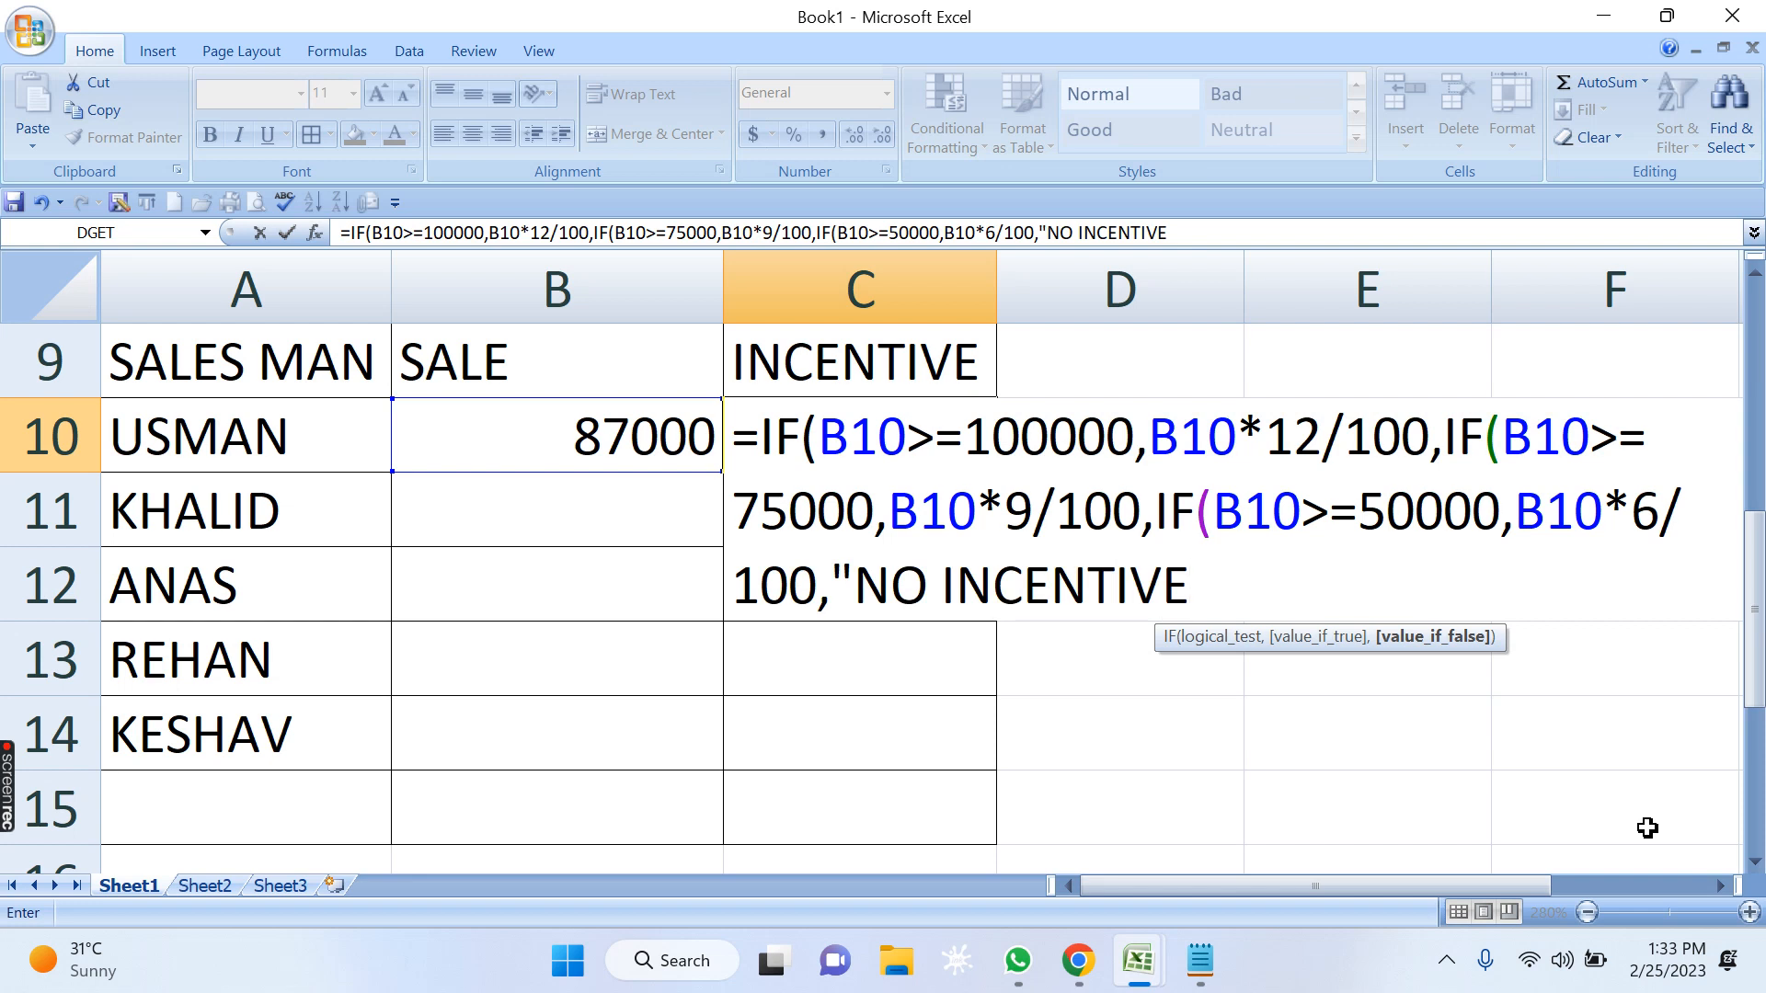
type("\")))")
key("BackSpace")
key("BackSpace")
key("BackSpace")
key("BackSpace")
key("BackSpace")
type("E\")))")
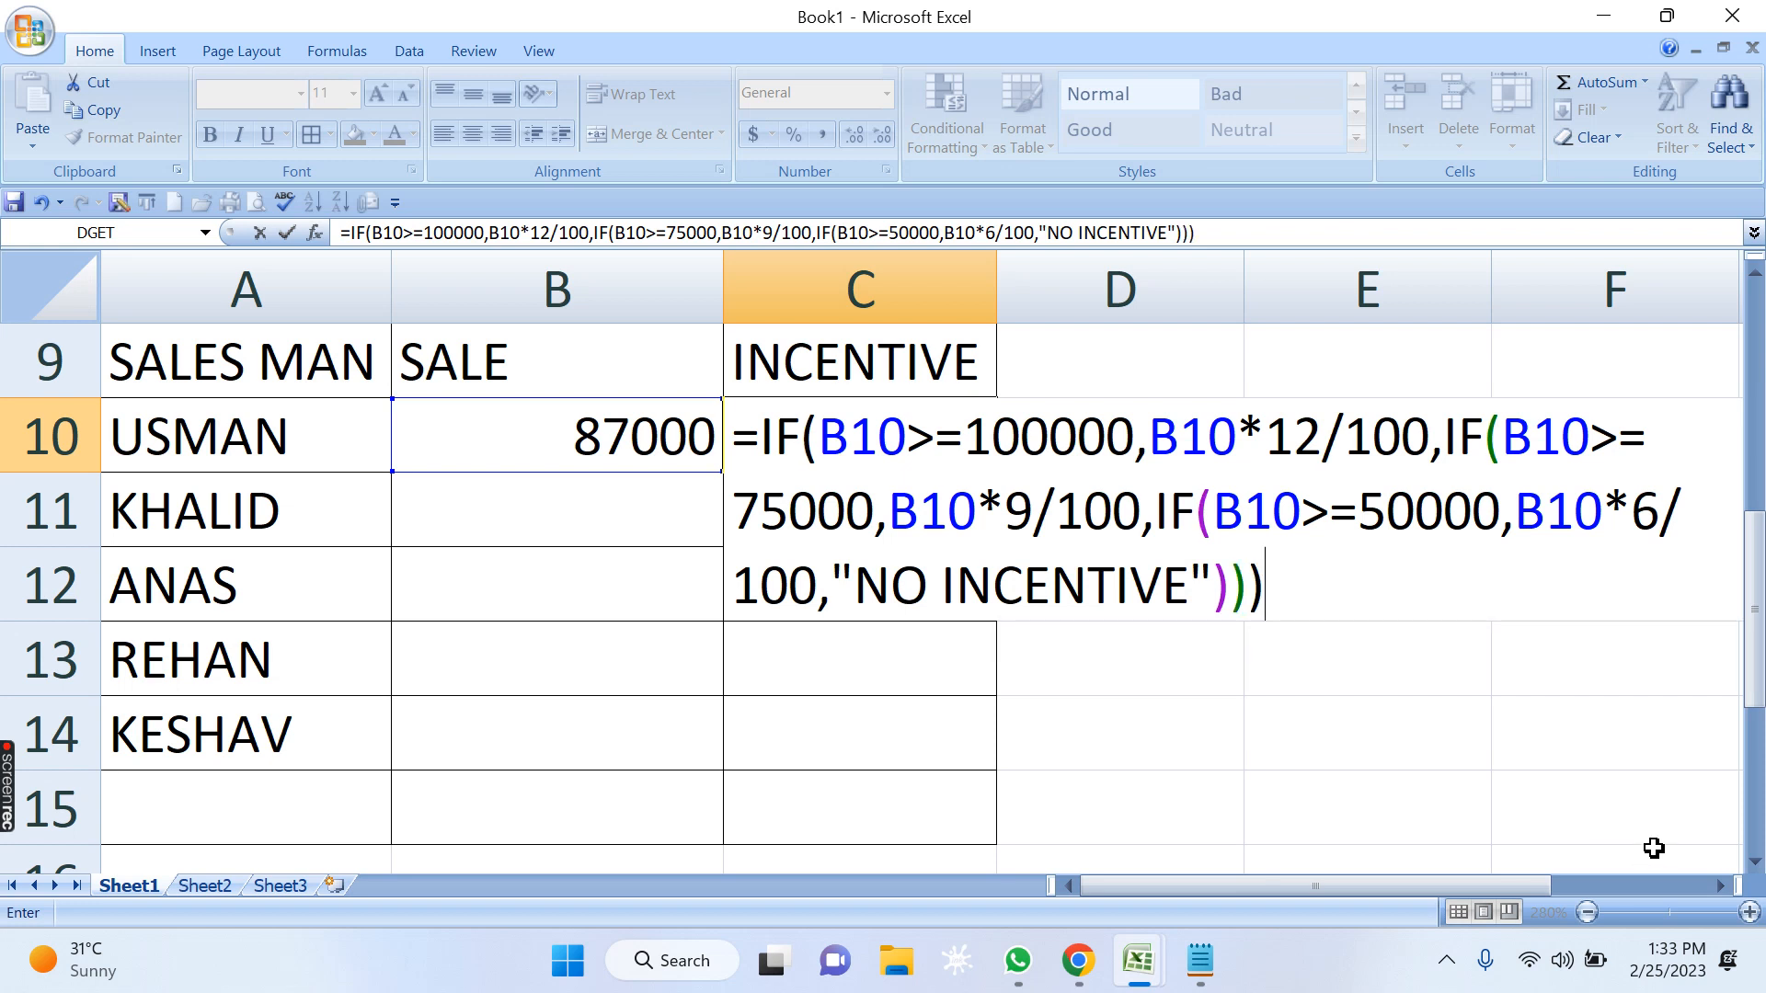
Examine C10's nested IF formula piece by piece: each logical test, each incentive calculation and the default "NO INCENTIVE" result.
left_click(1718, 885)
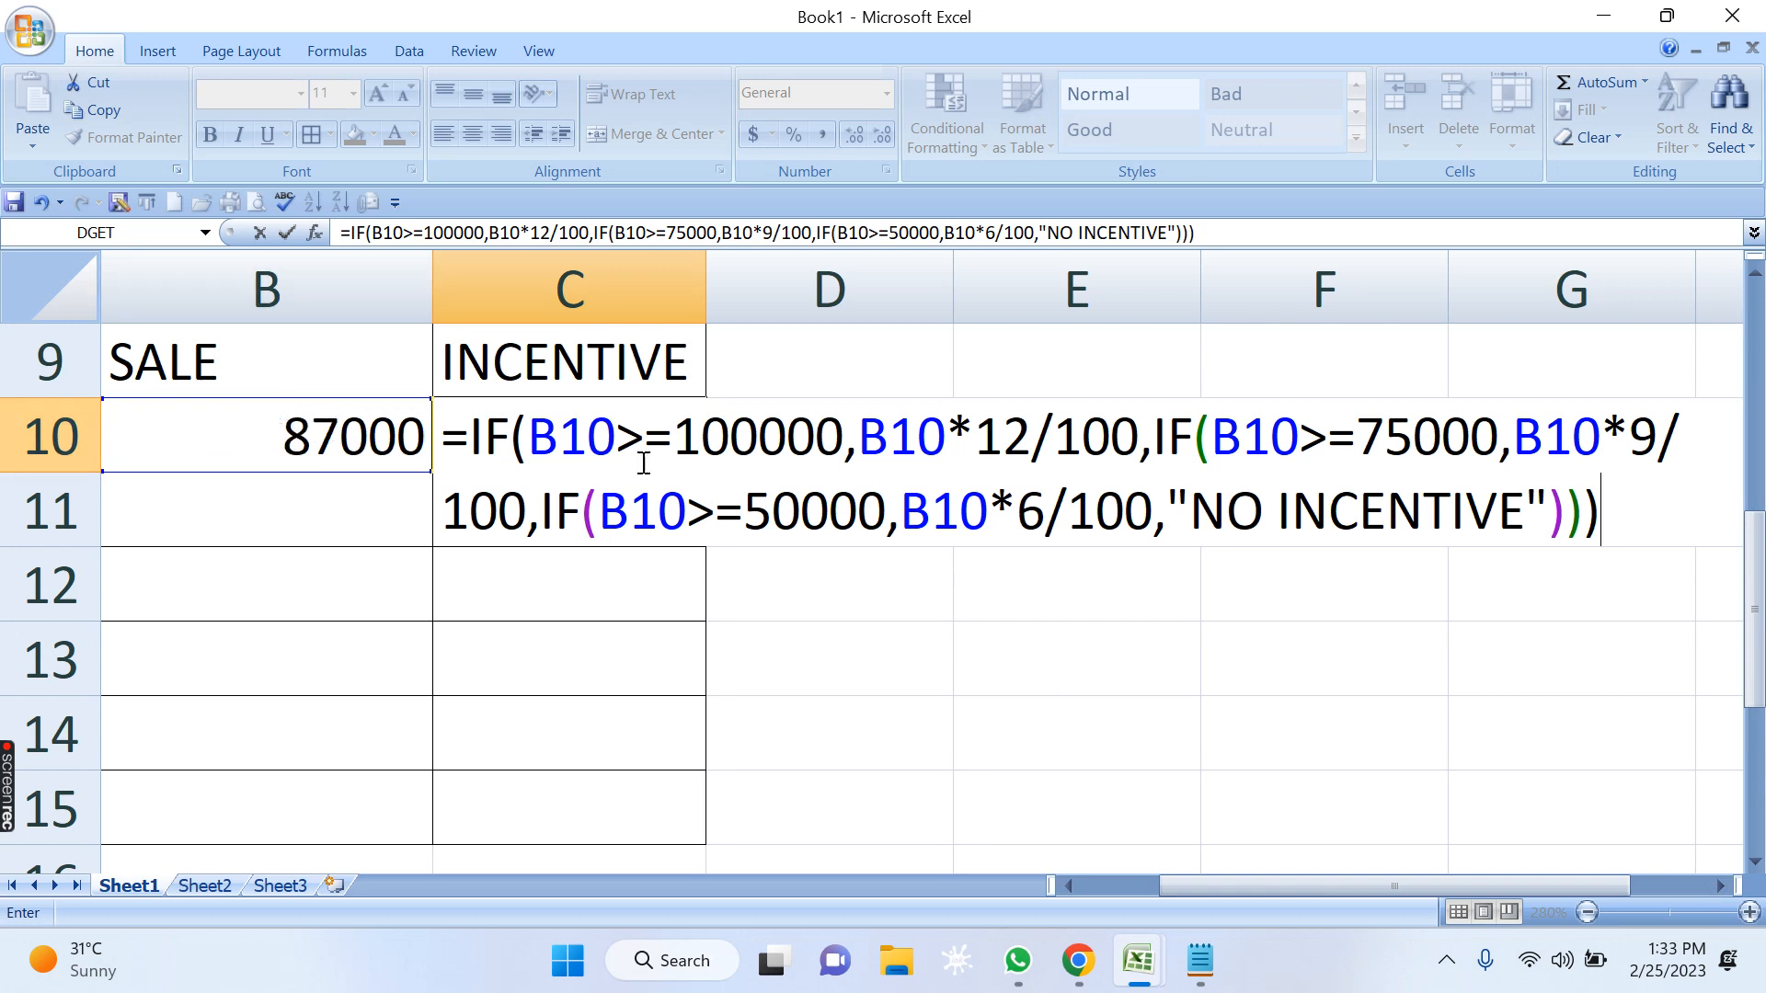
left_click_drag(608, 438, 531, 443)
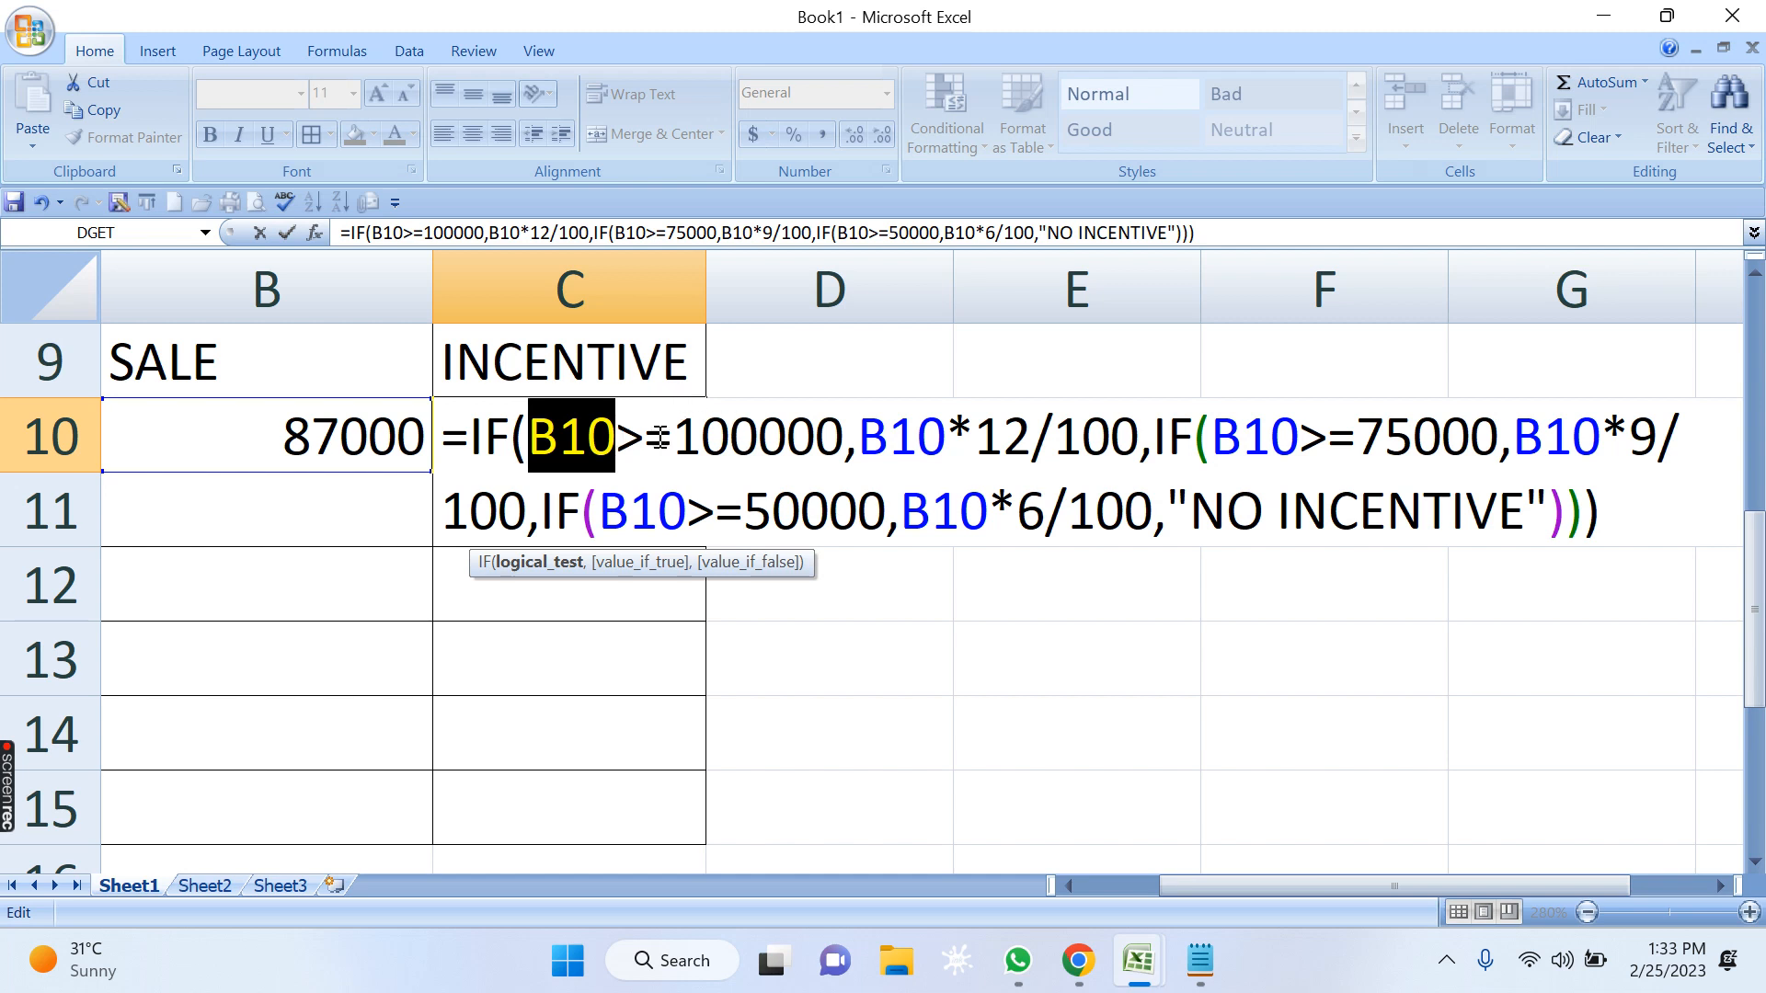
left_click_drag(860, 440, 958, 439)
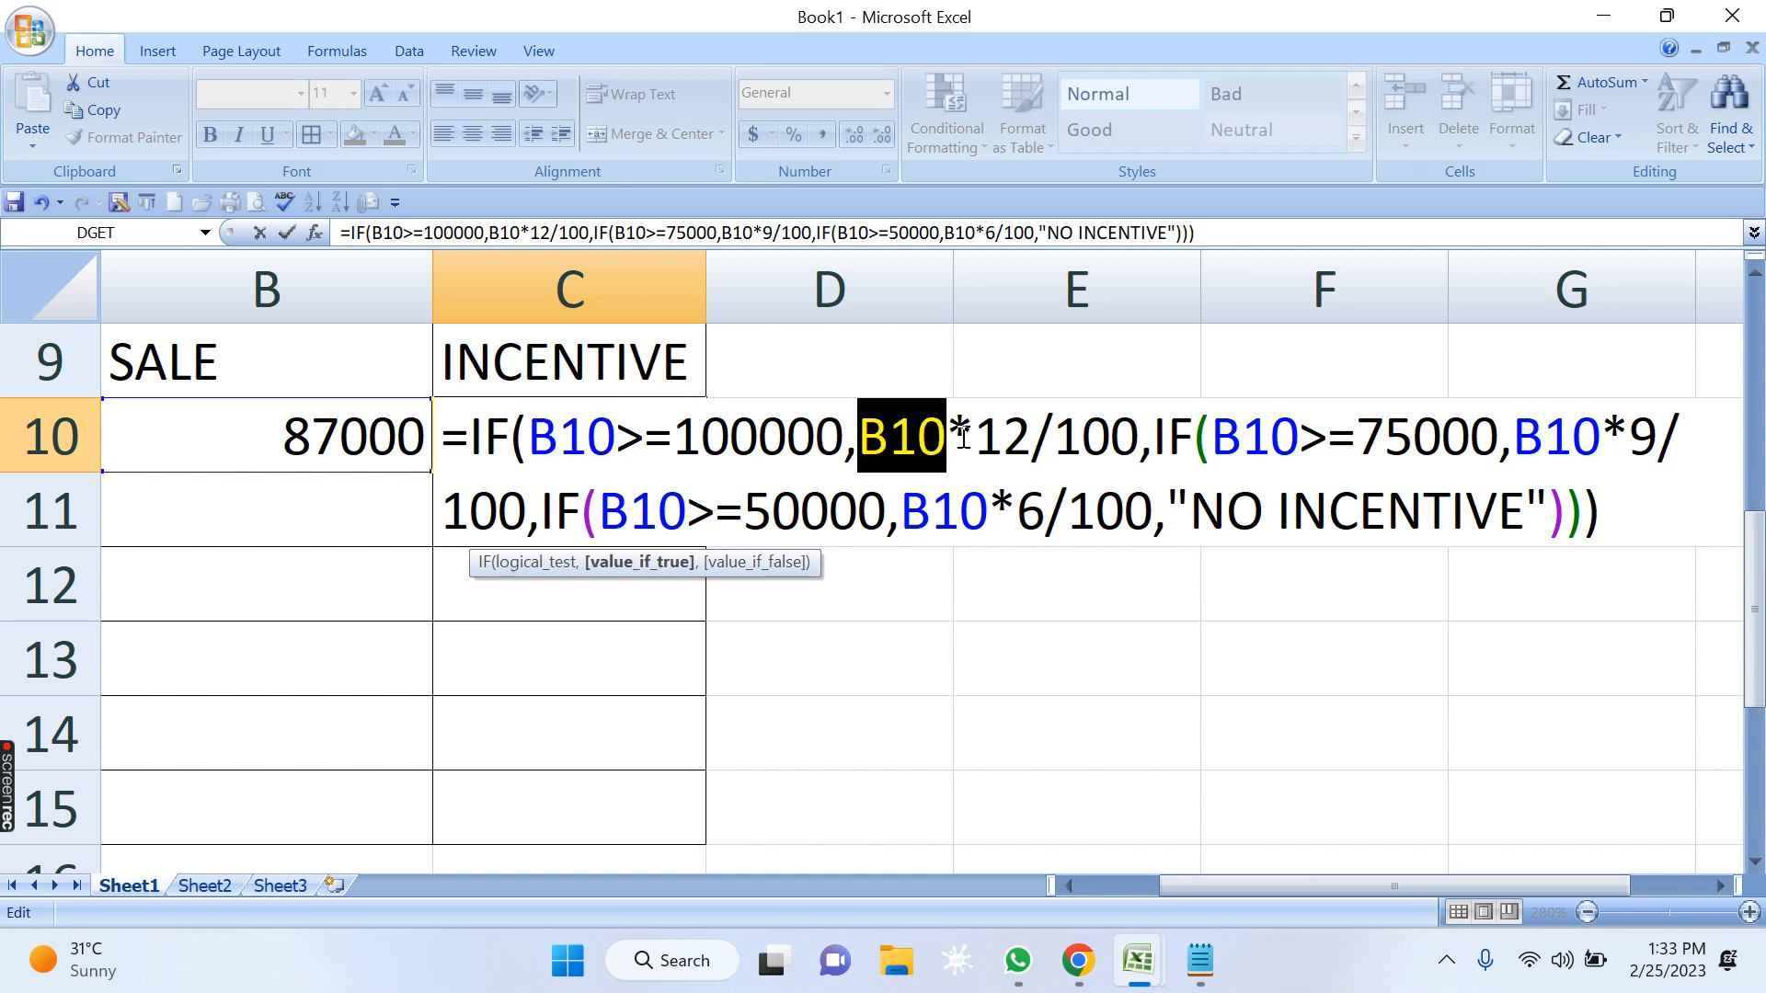
left_click(977, 436)
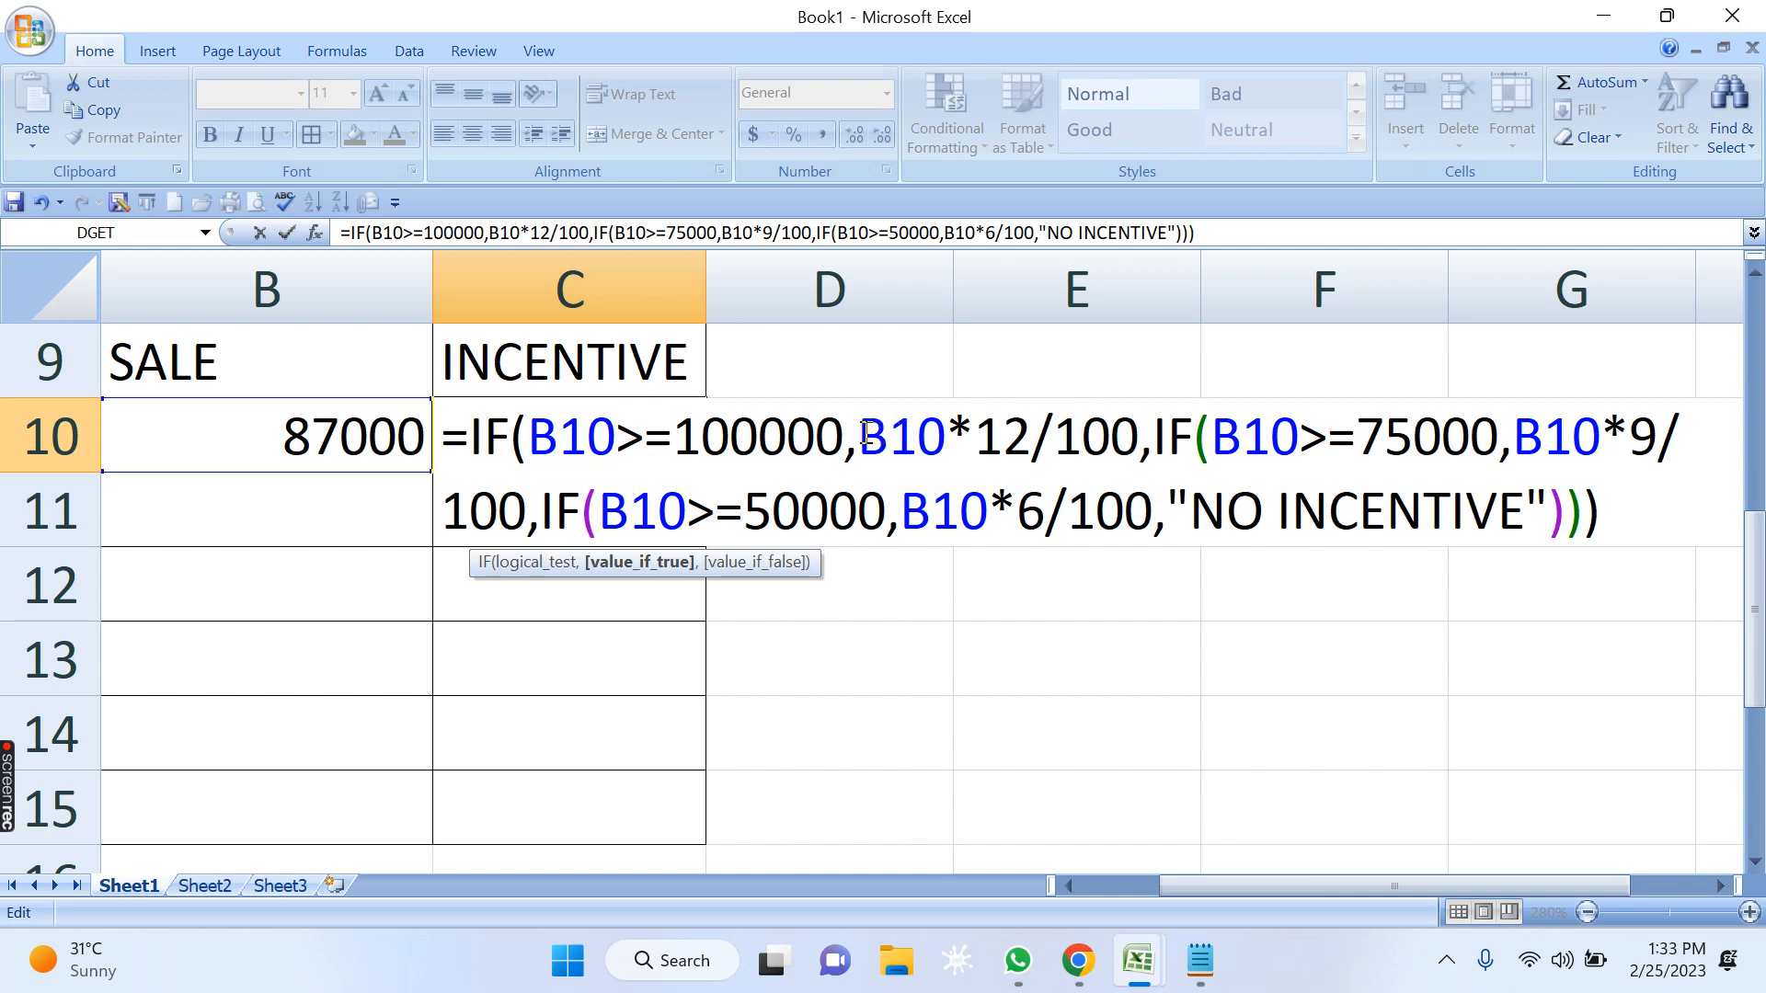
left_click_drag(860, 440, 1110, 446)
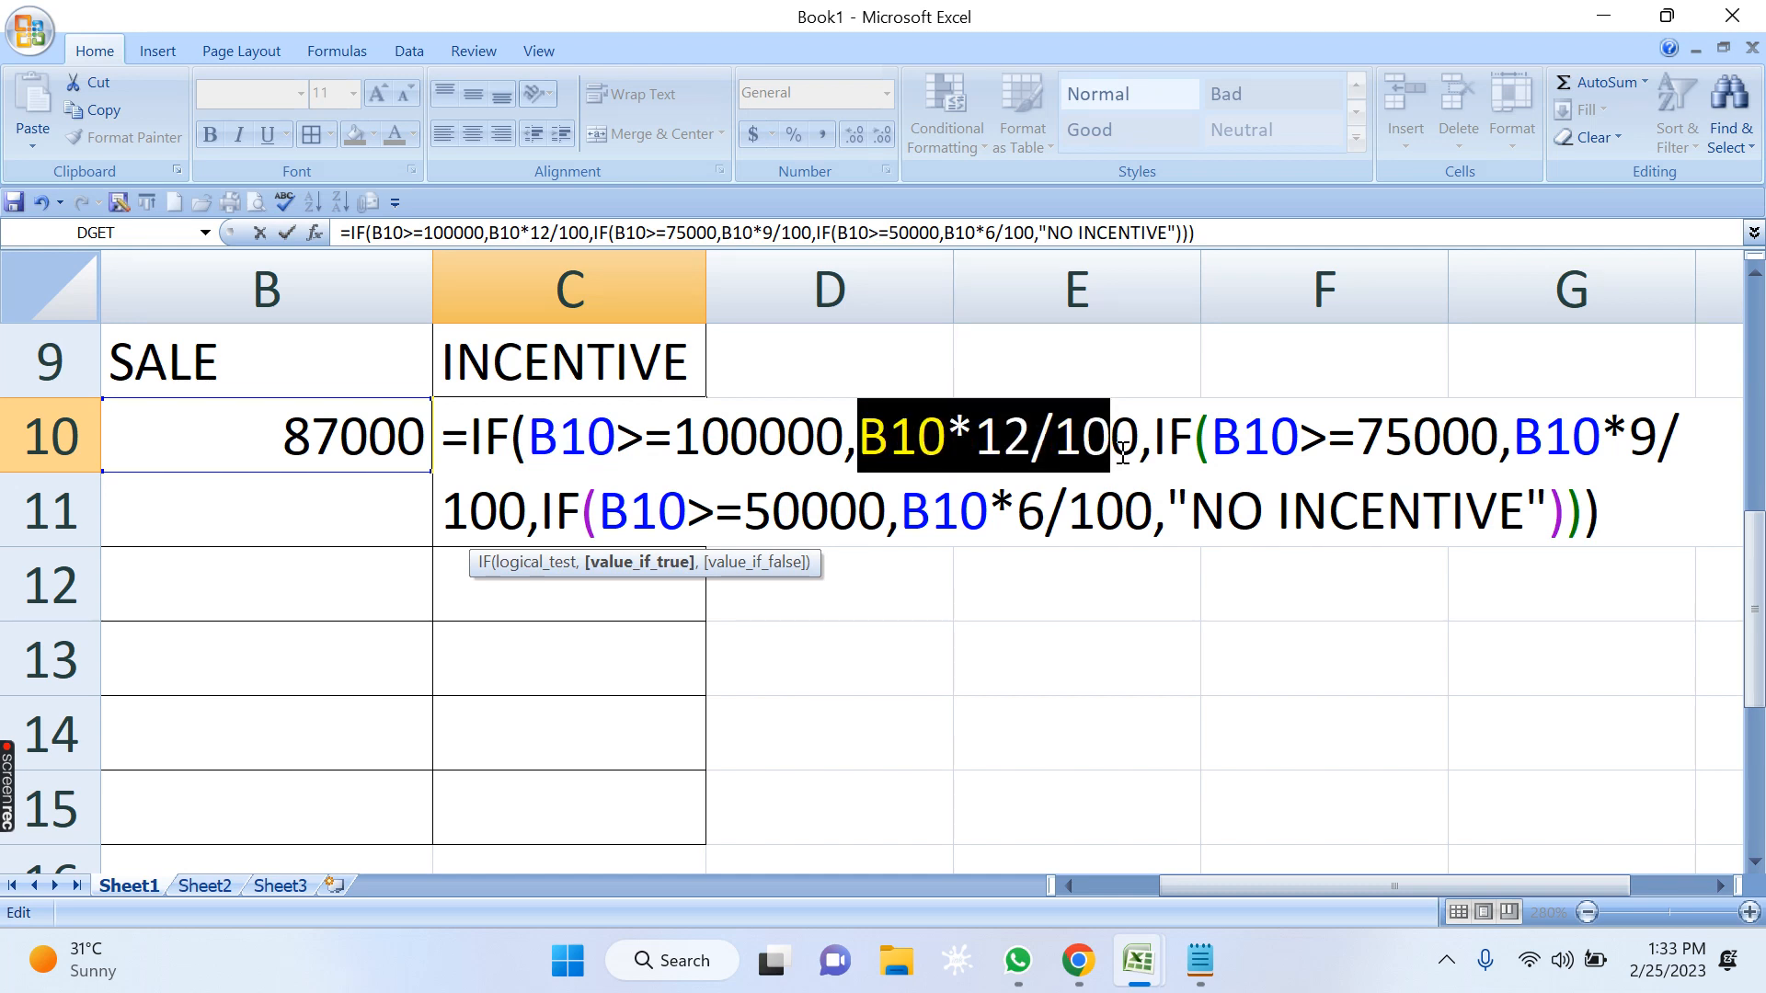
left_click_drag(530, 440, 837, 444)
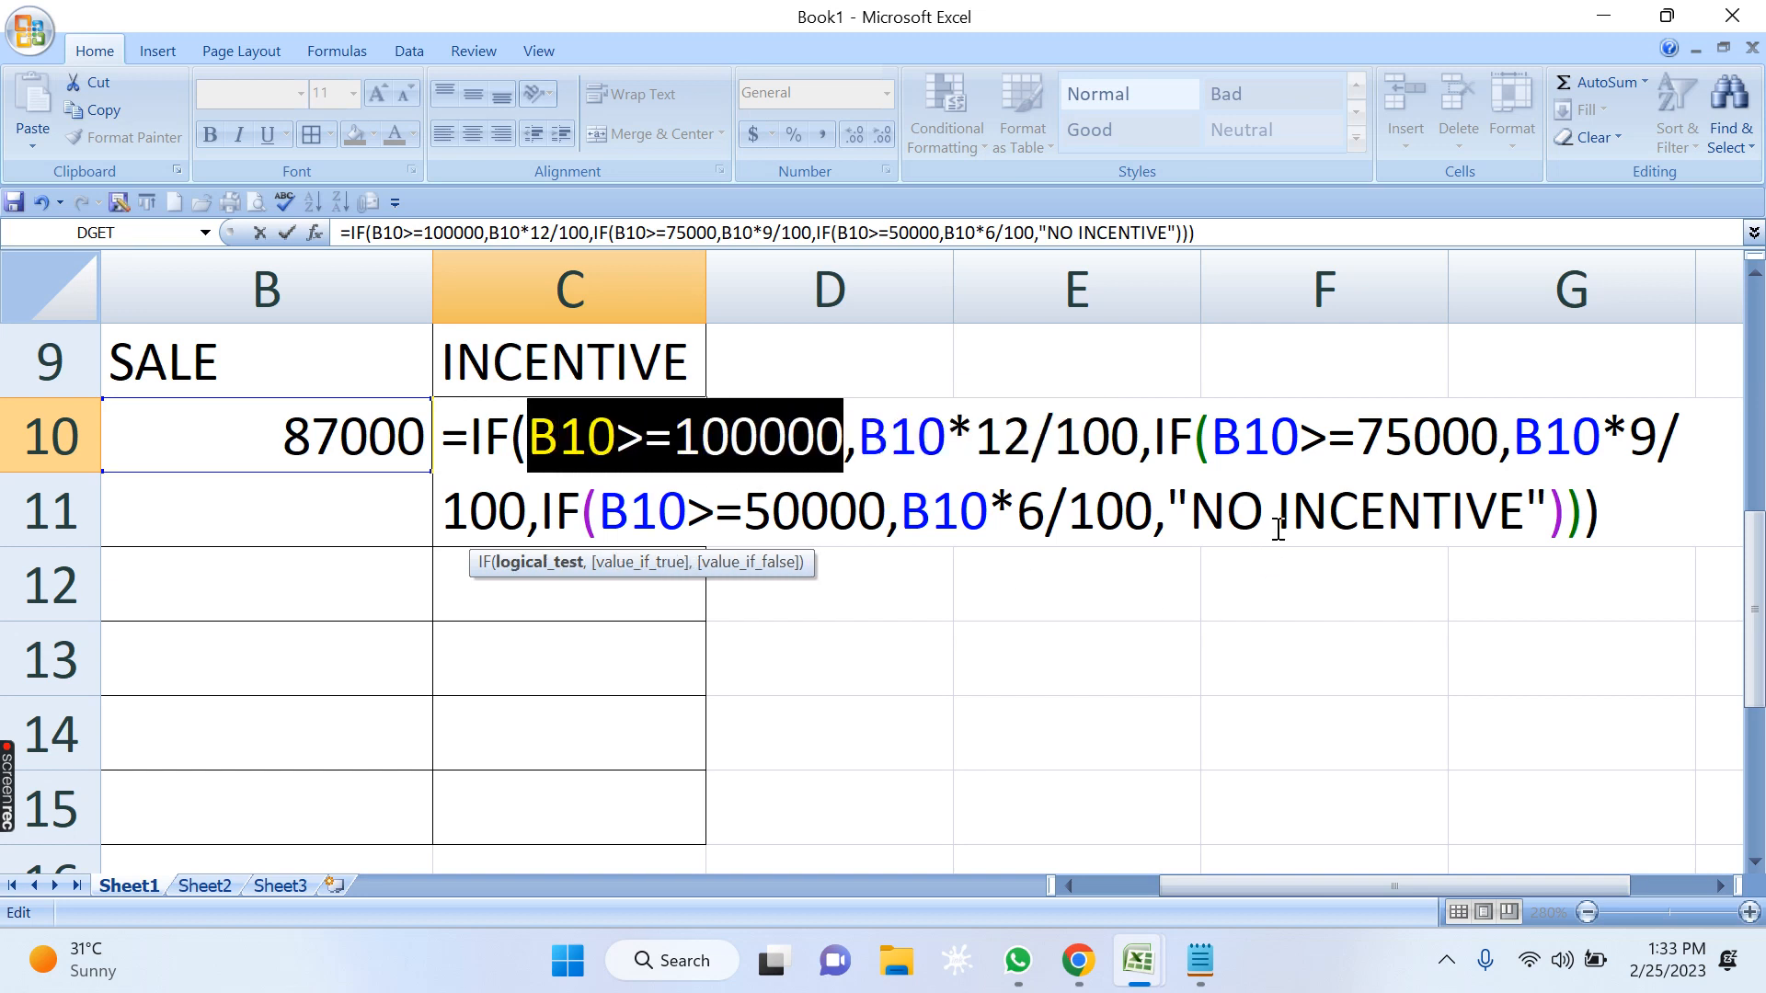
left_click_drag(1216, 438, 1295, 439)
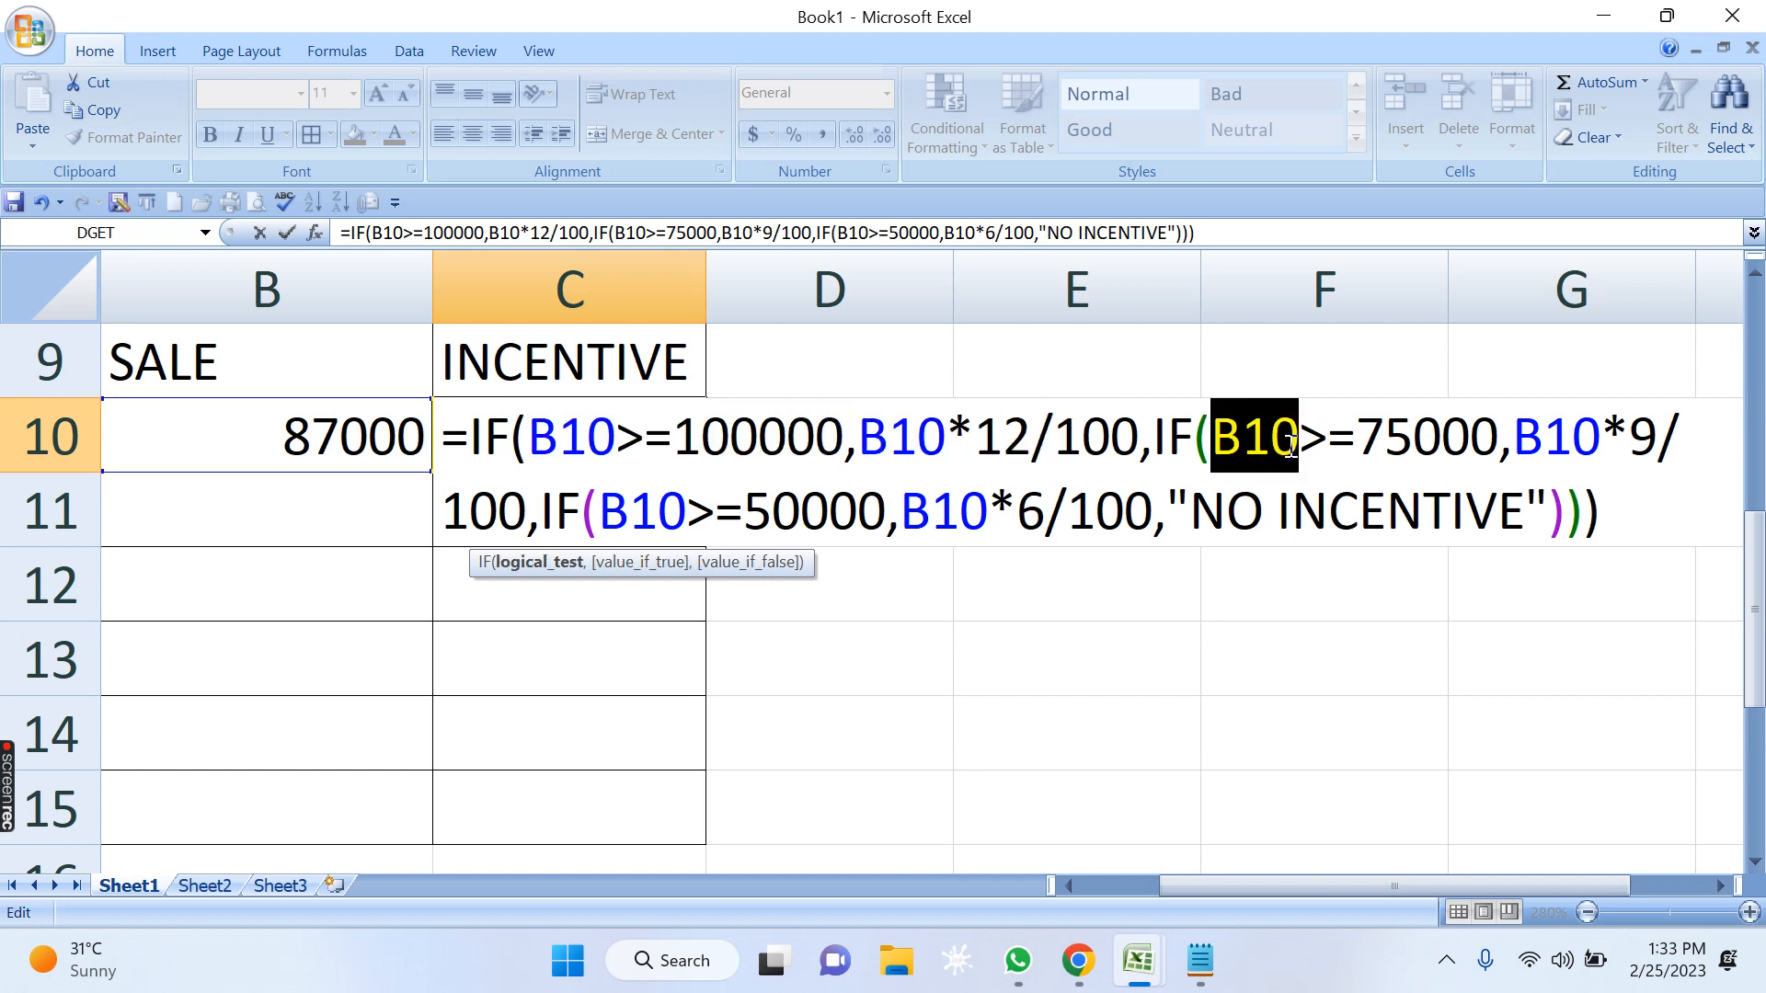
left_click(1380, 430)
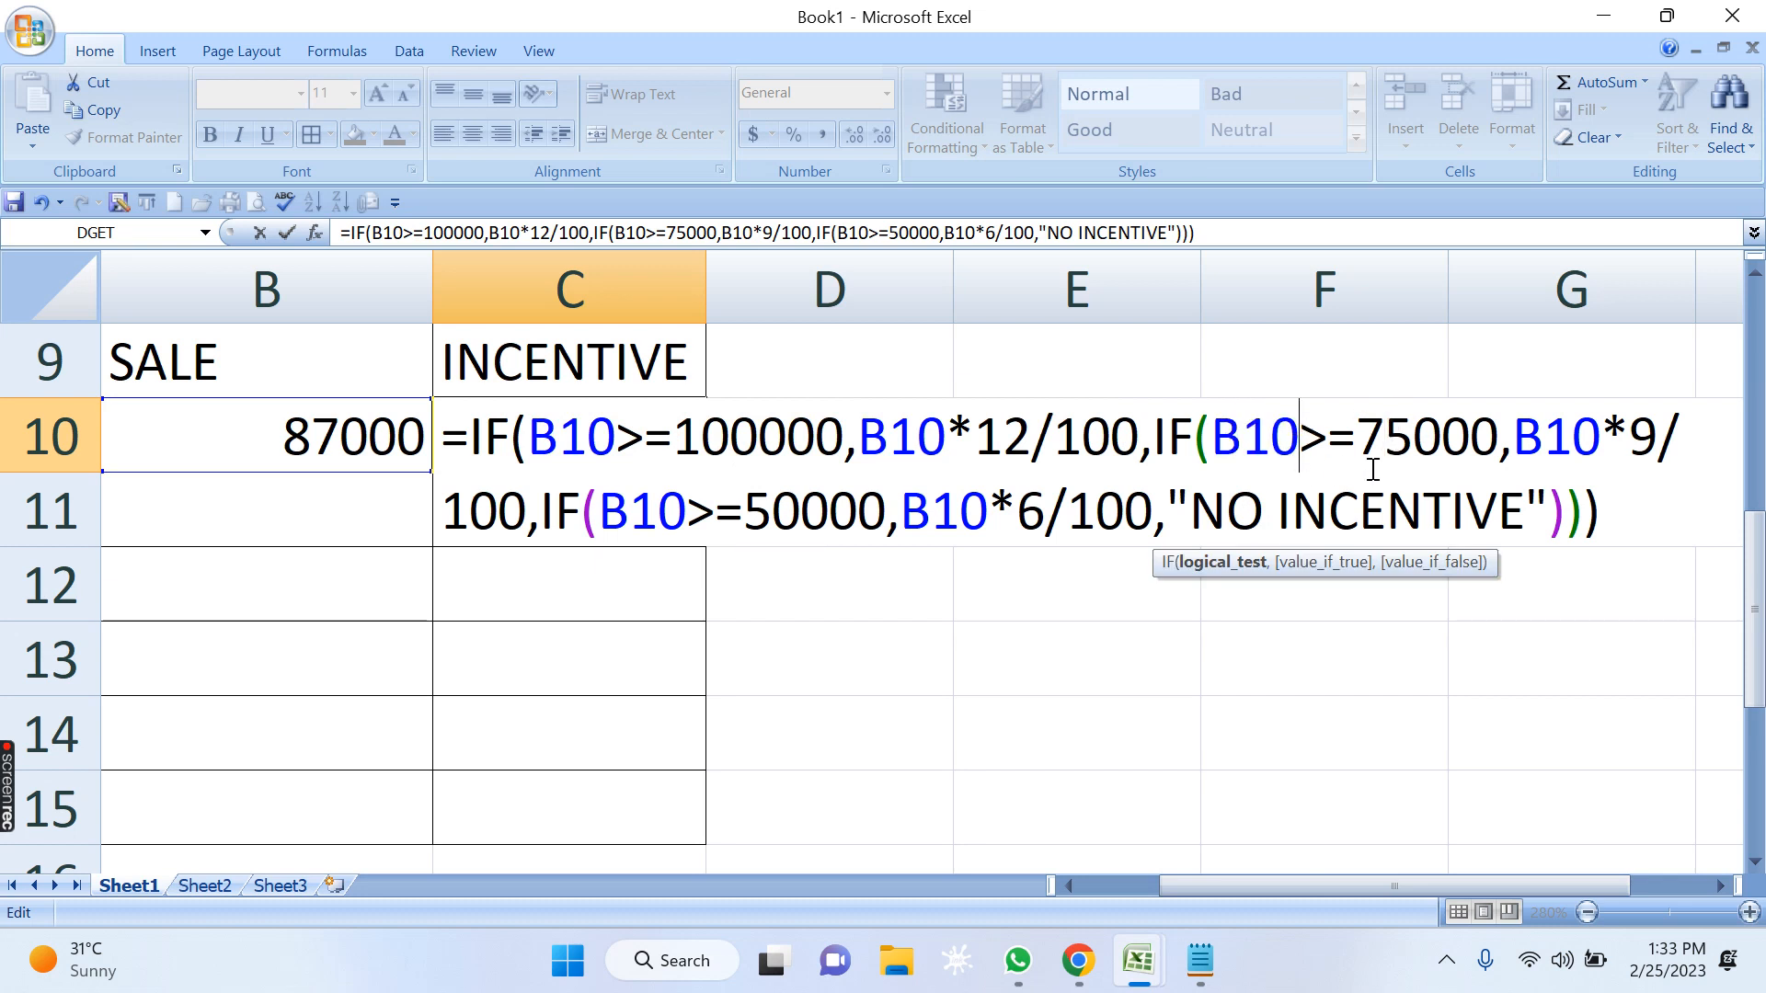
left_click(1421, 429)
left_click_drag(1516, 438, 1630, 438)
left_click(1641, 436)
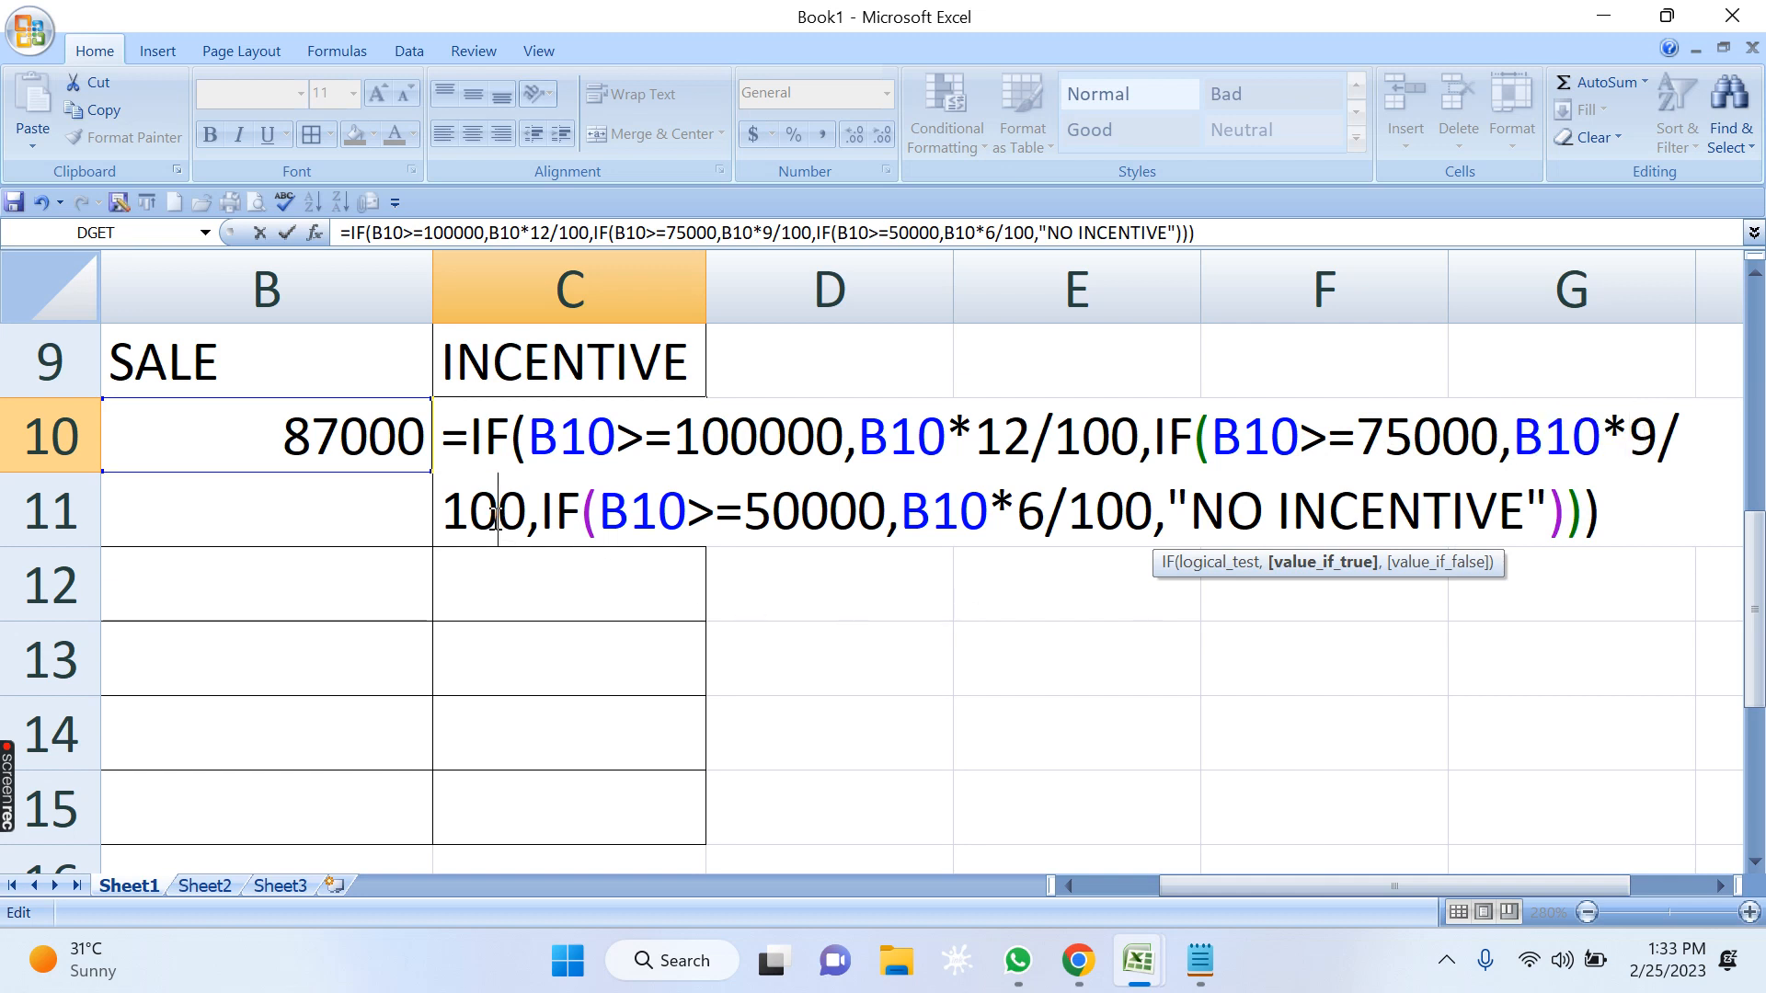
left_click_drag(1514, 436, 1573, 436)
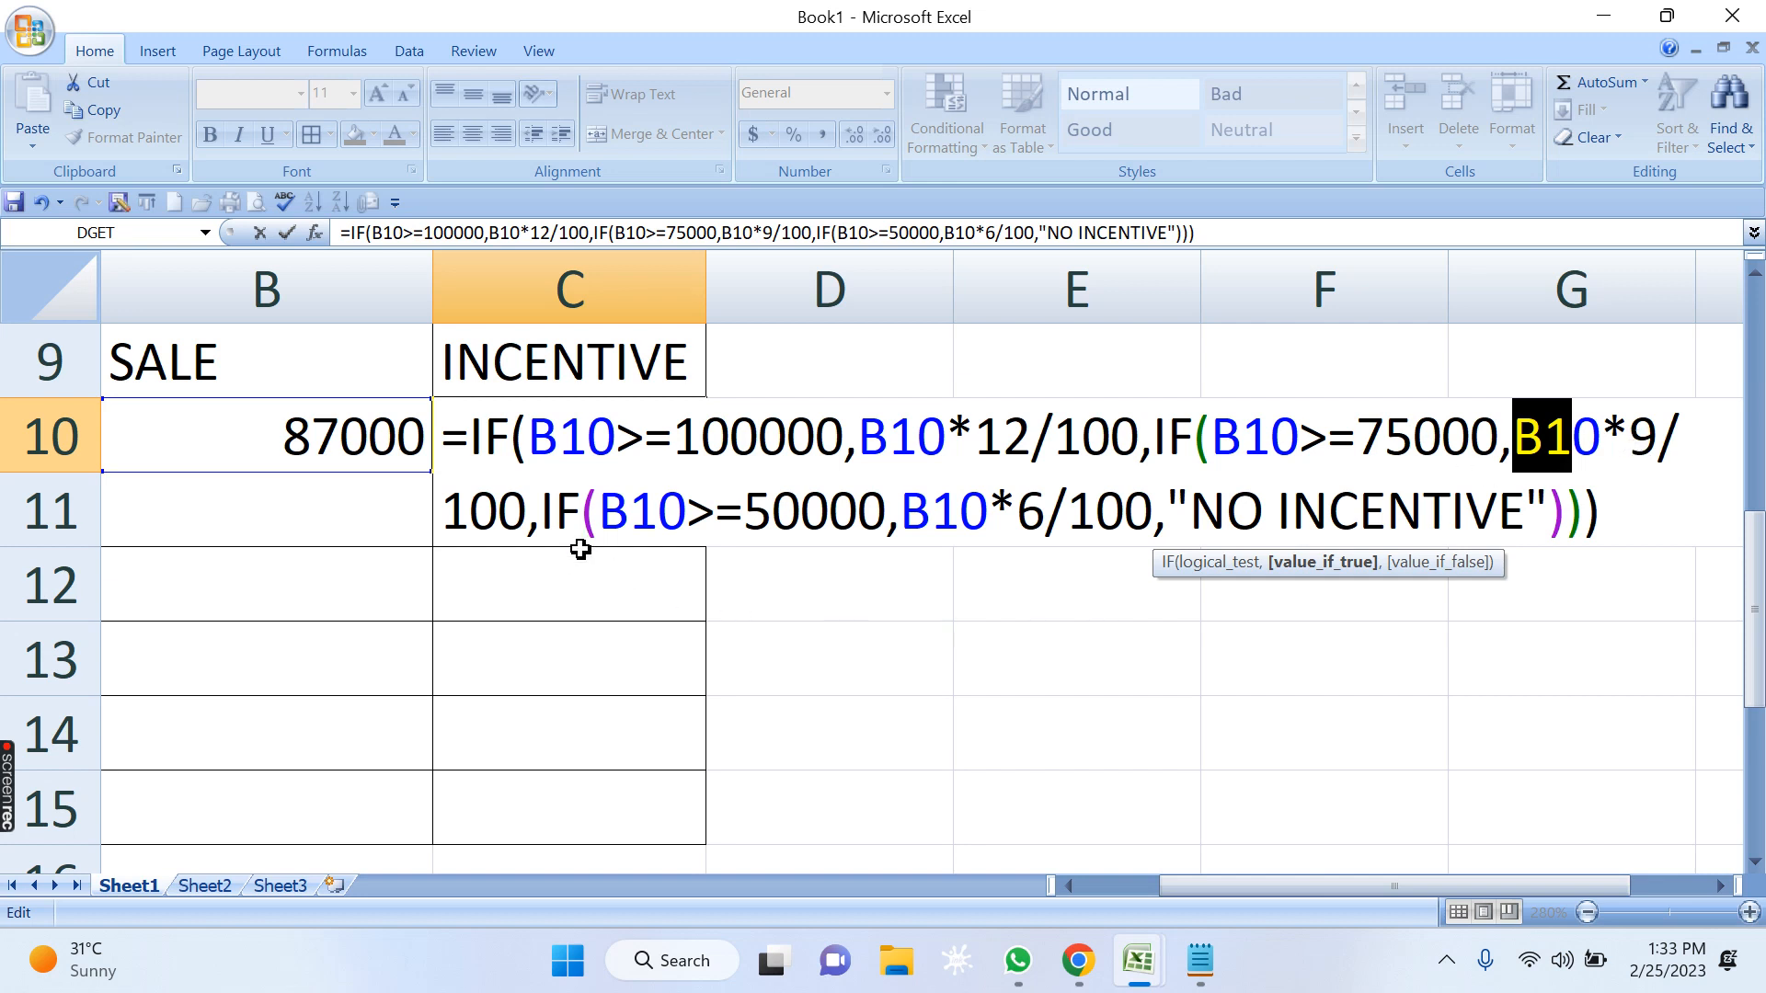
left_click_drag(614, 530, 855, 513)
left_click(731, 515)
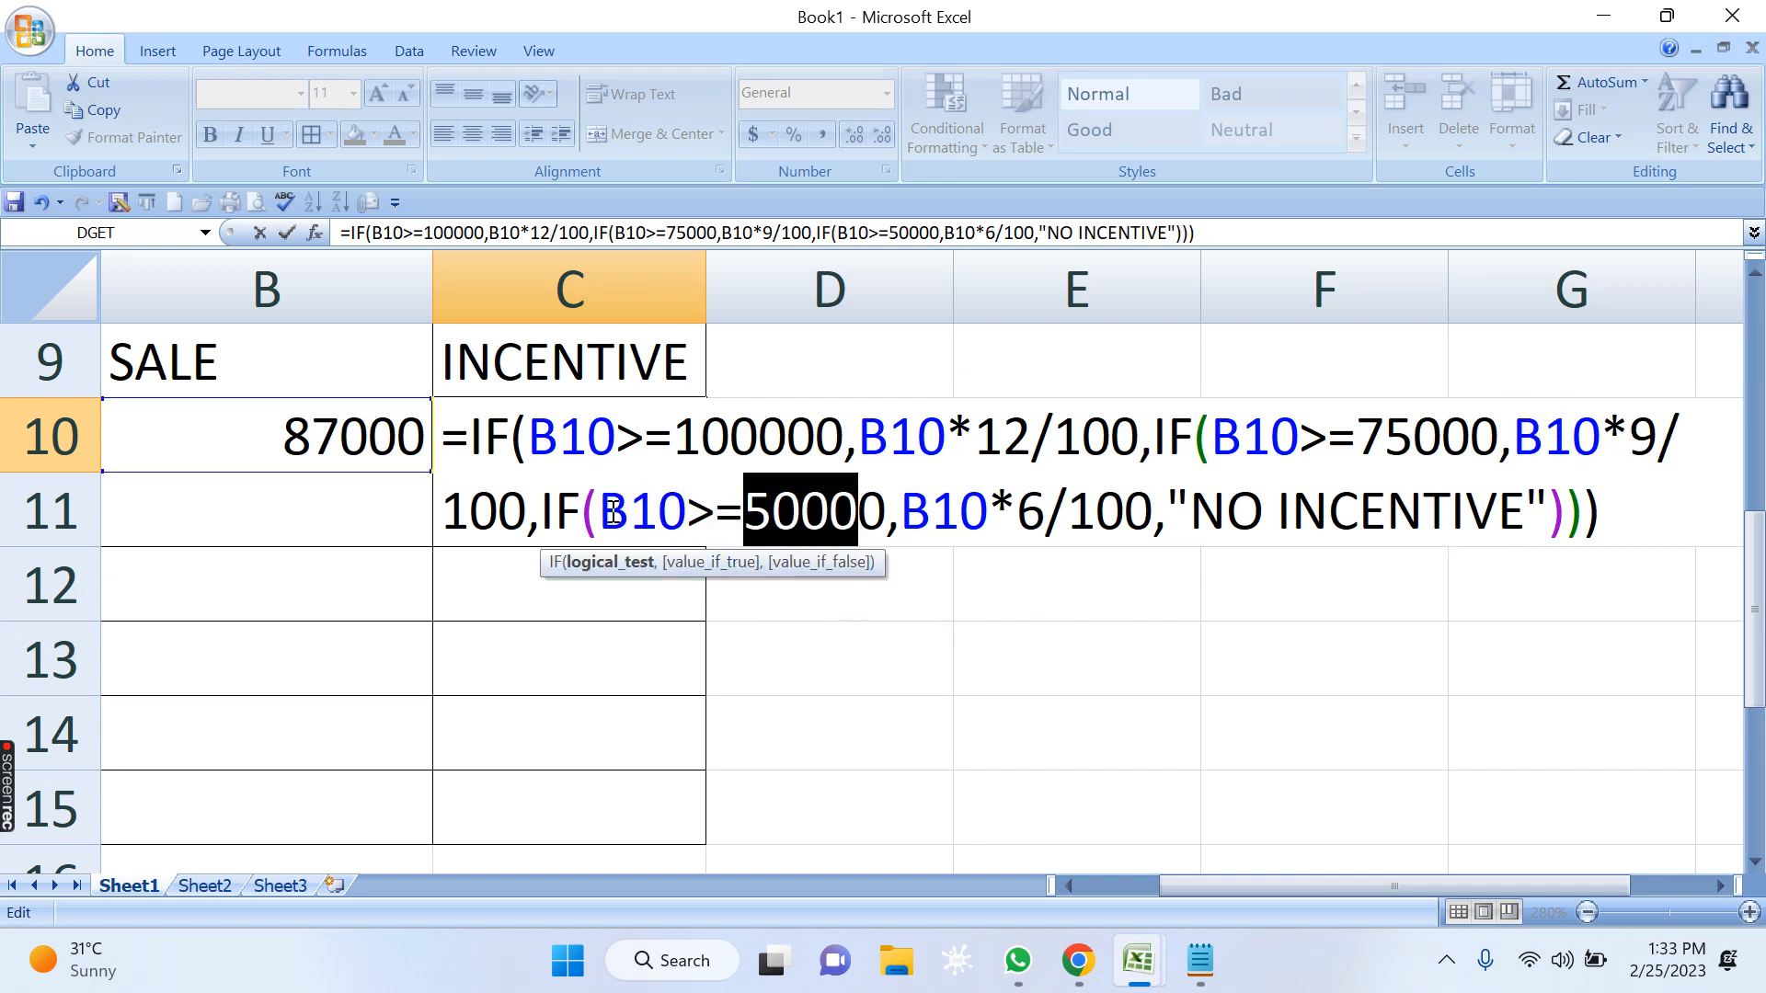
left_click_drag(600, 513, 1159, 515)
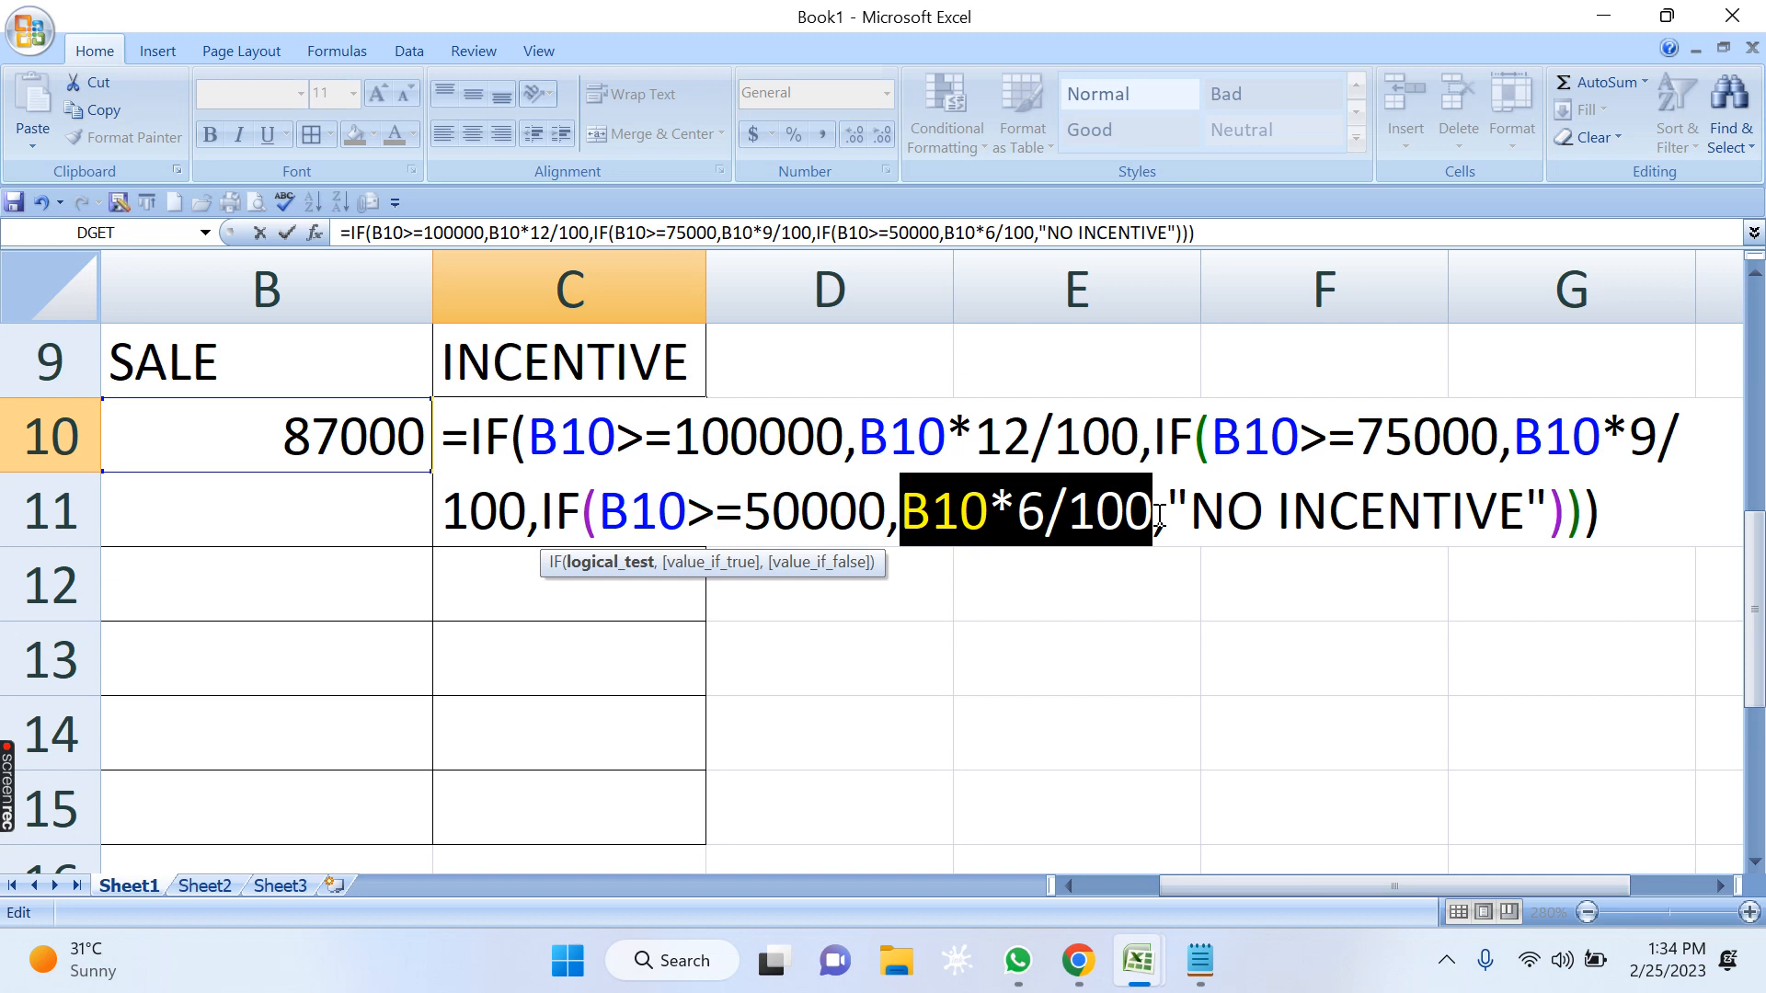
left_click_drag(559, 438, 758, 438)
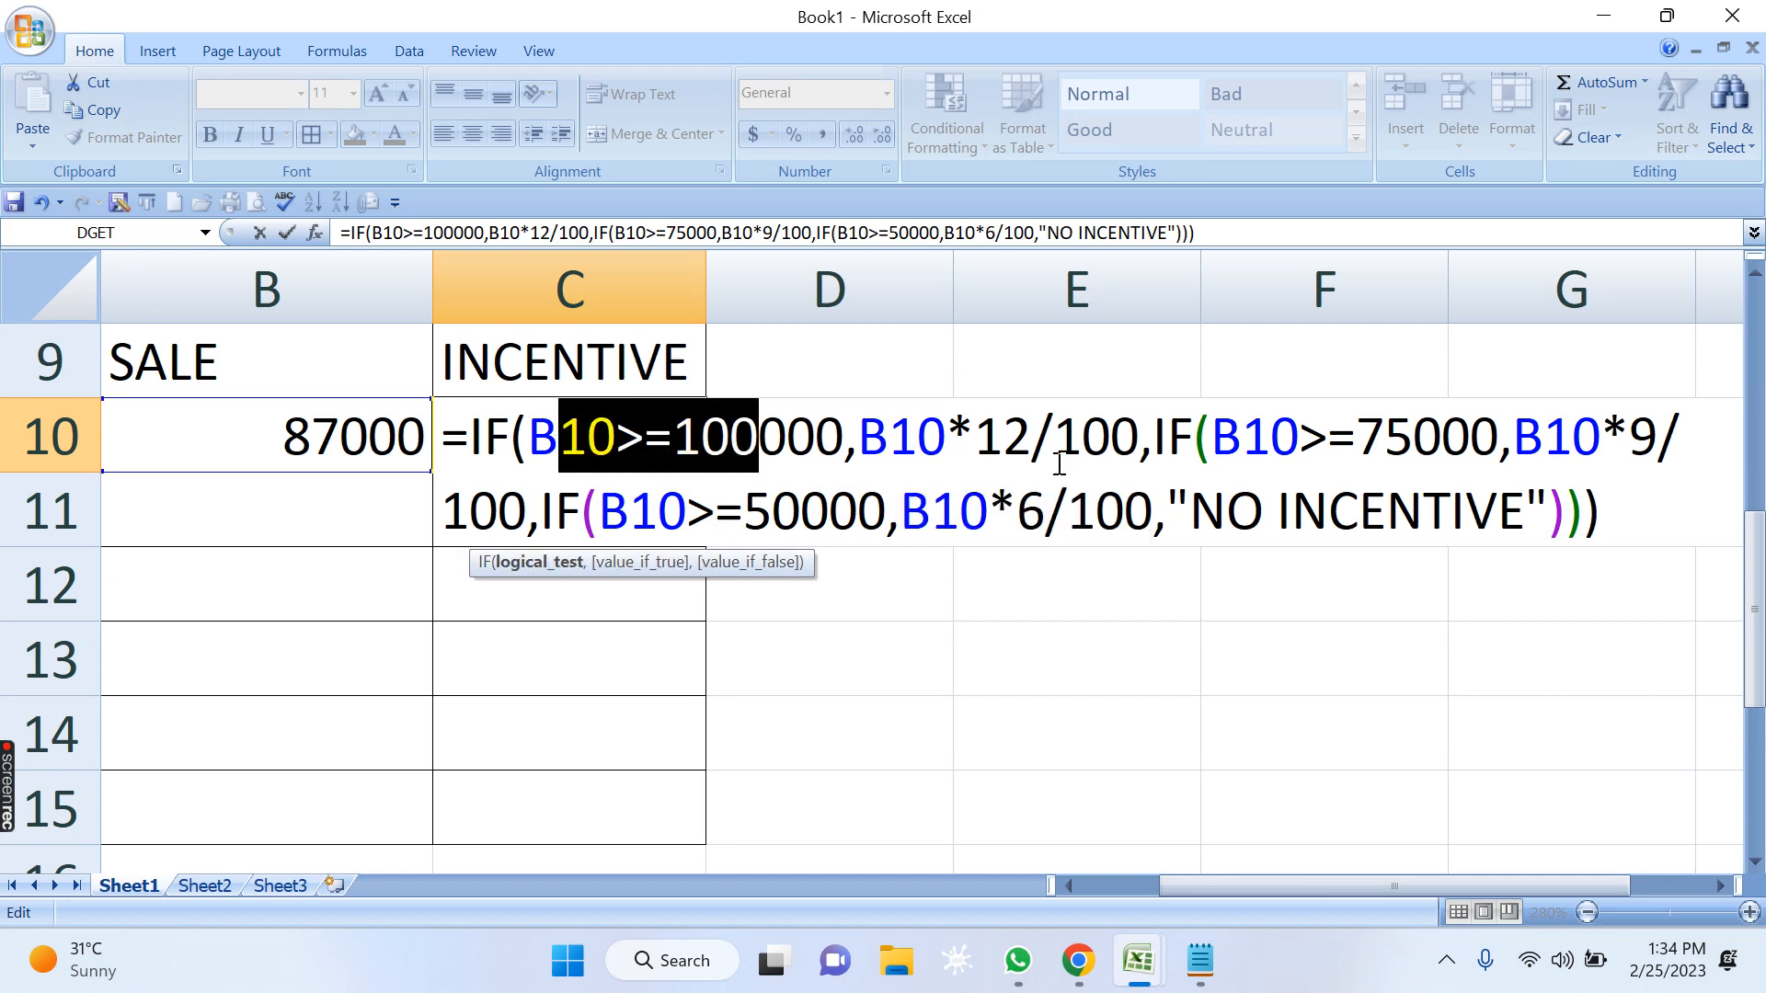
left_click_drag(1244, 437, 1443, 440)
left_click_drag(659, 512, 752, 515)
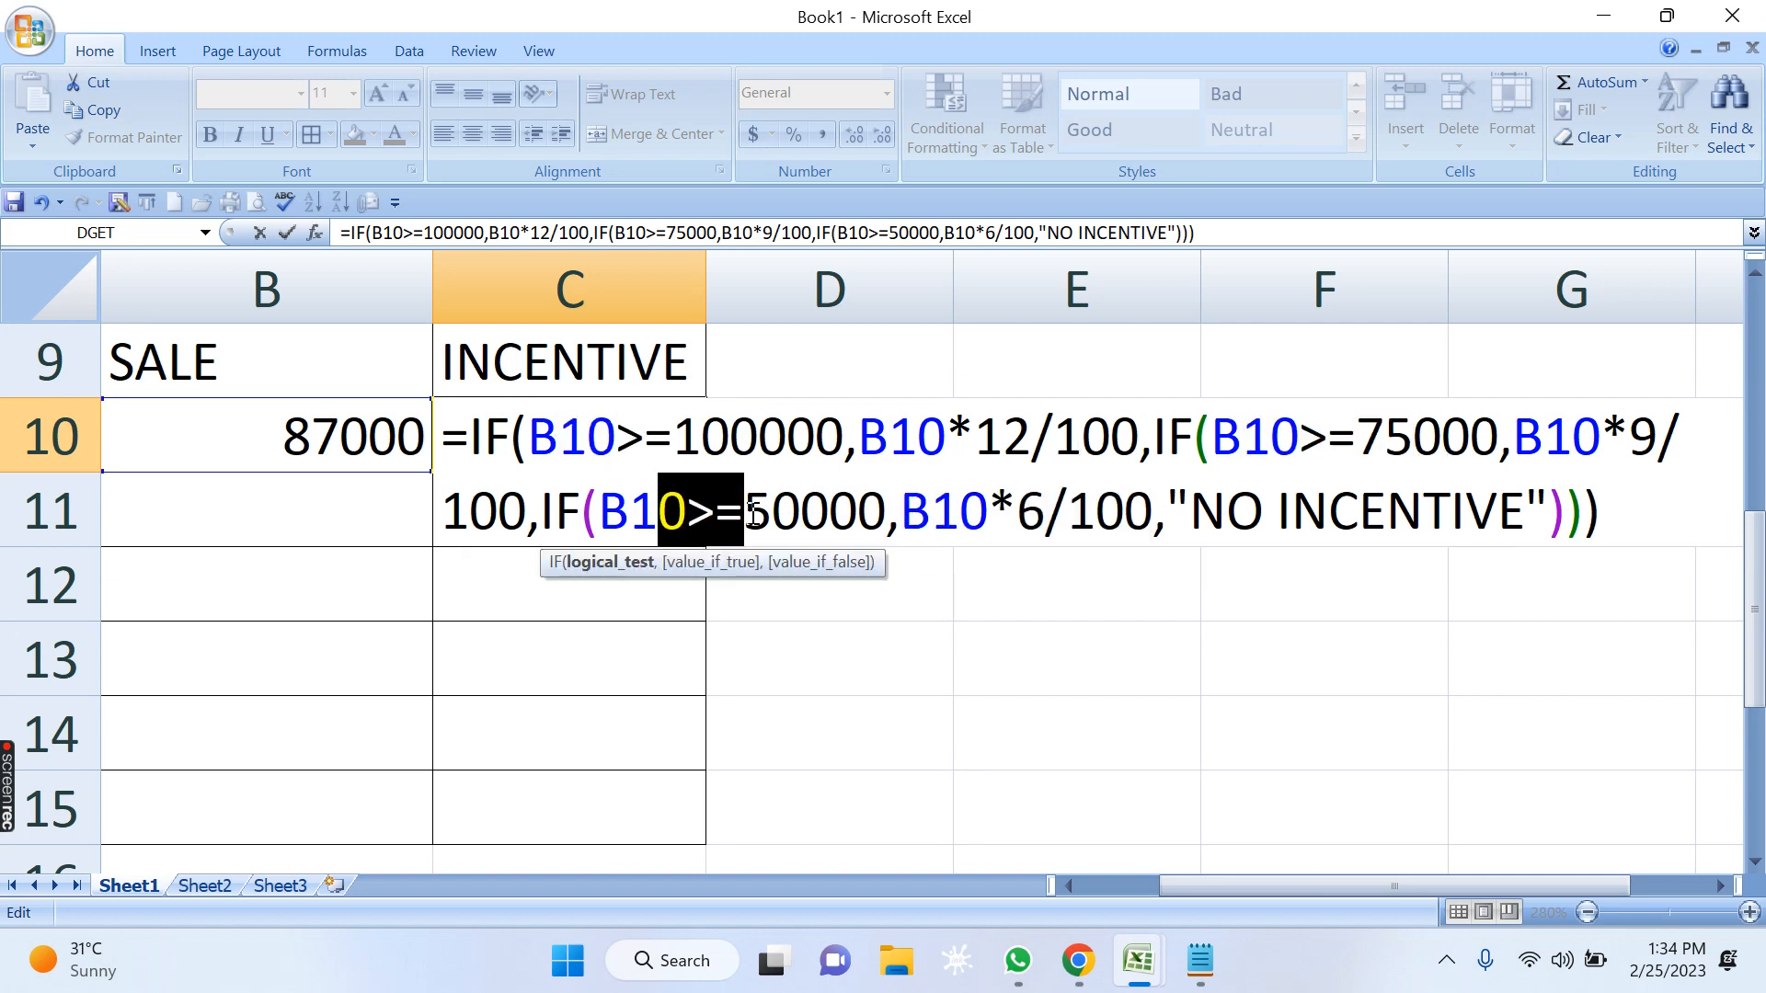
left_click_drag(1193, 512, 1525, 515)
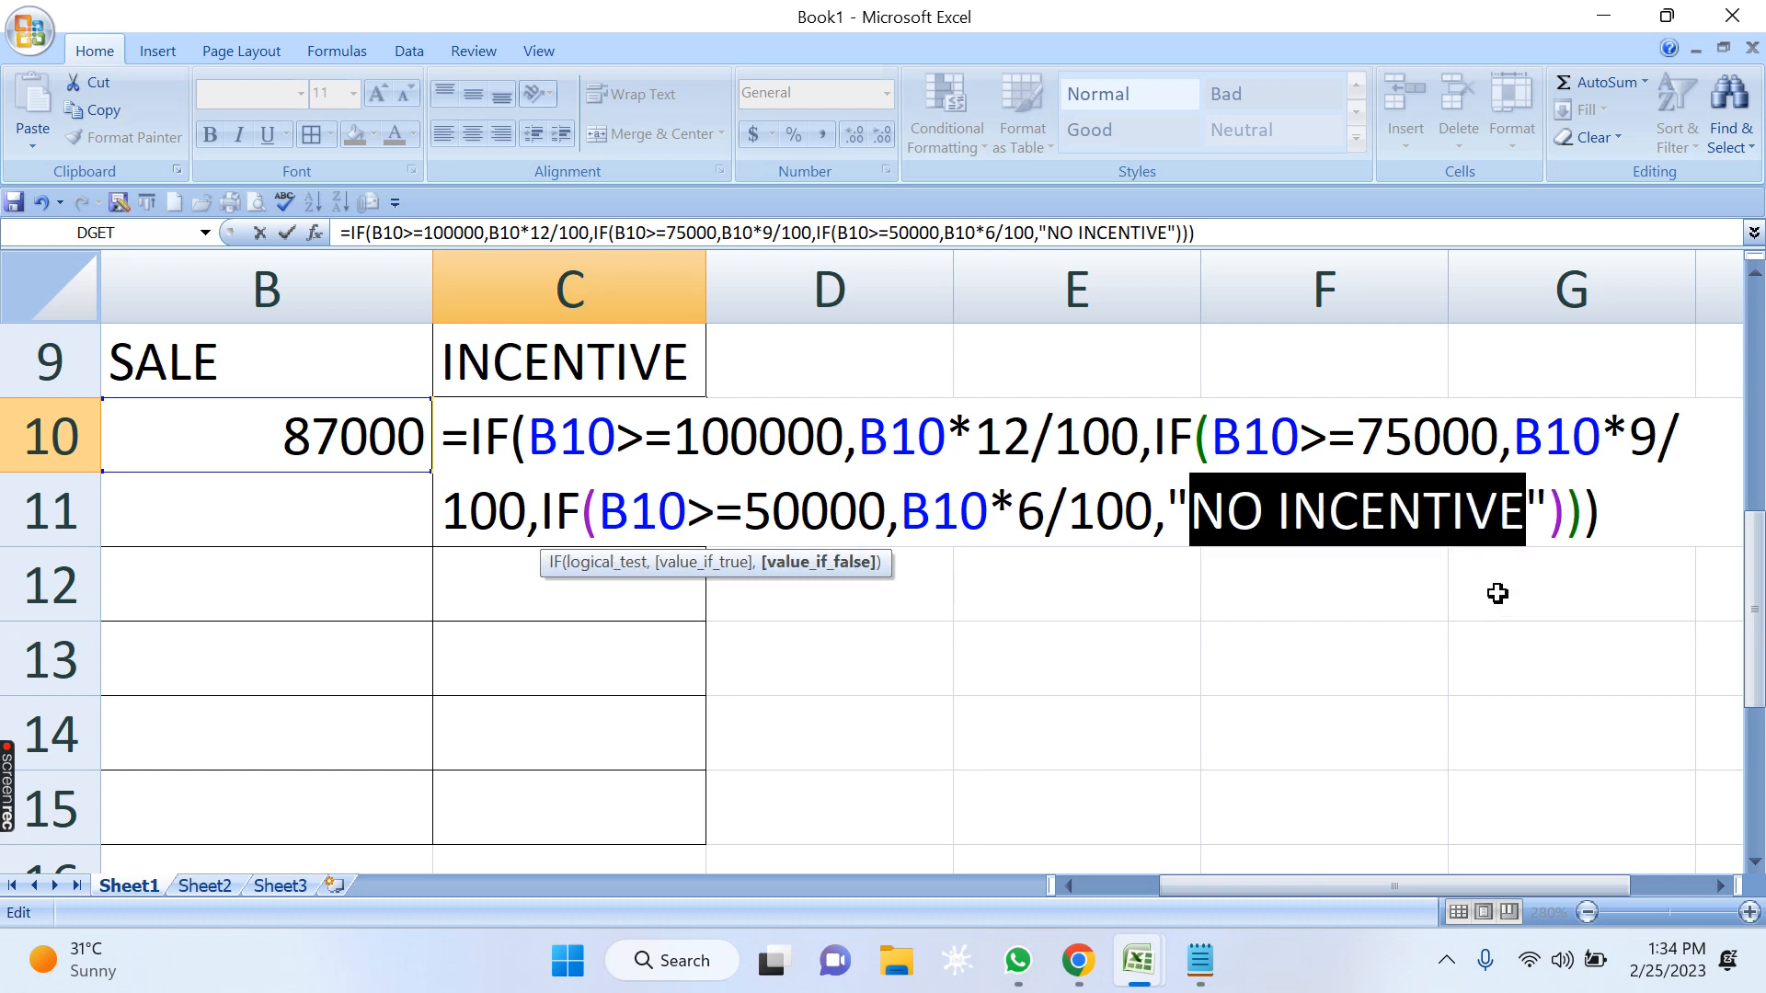
Commit the nested IF formula in C10 and check the incentive against row 10's salesman and sale.
key("Return")
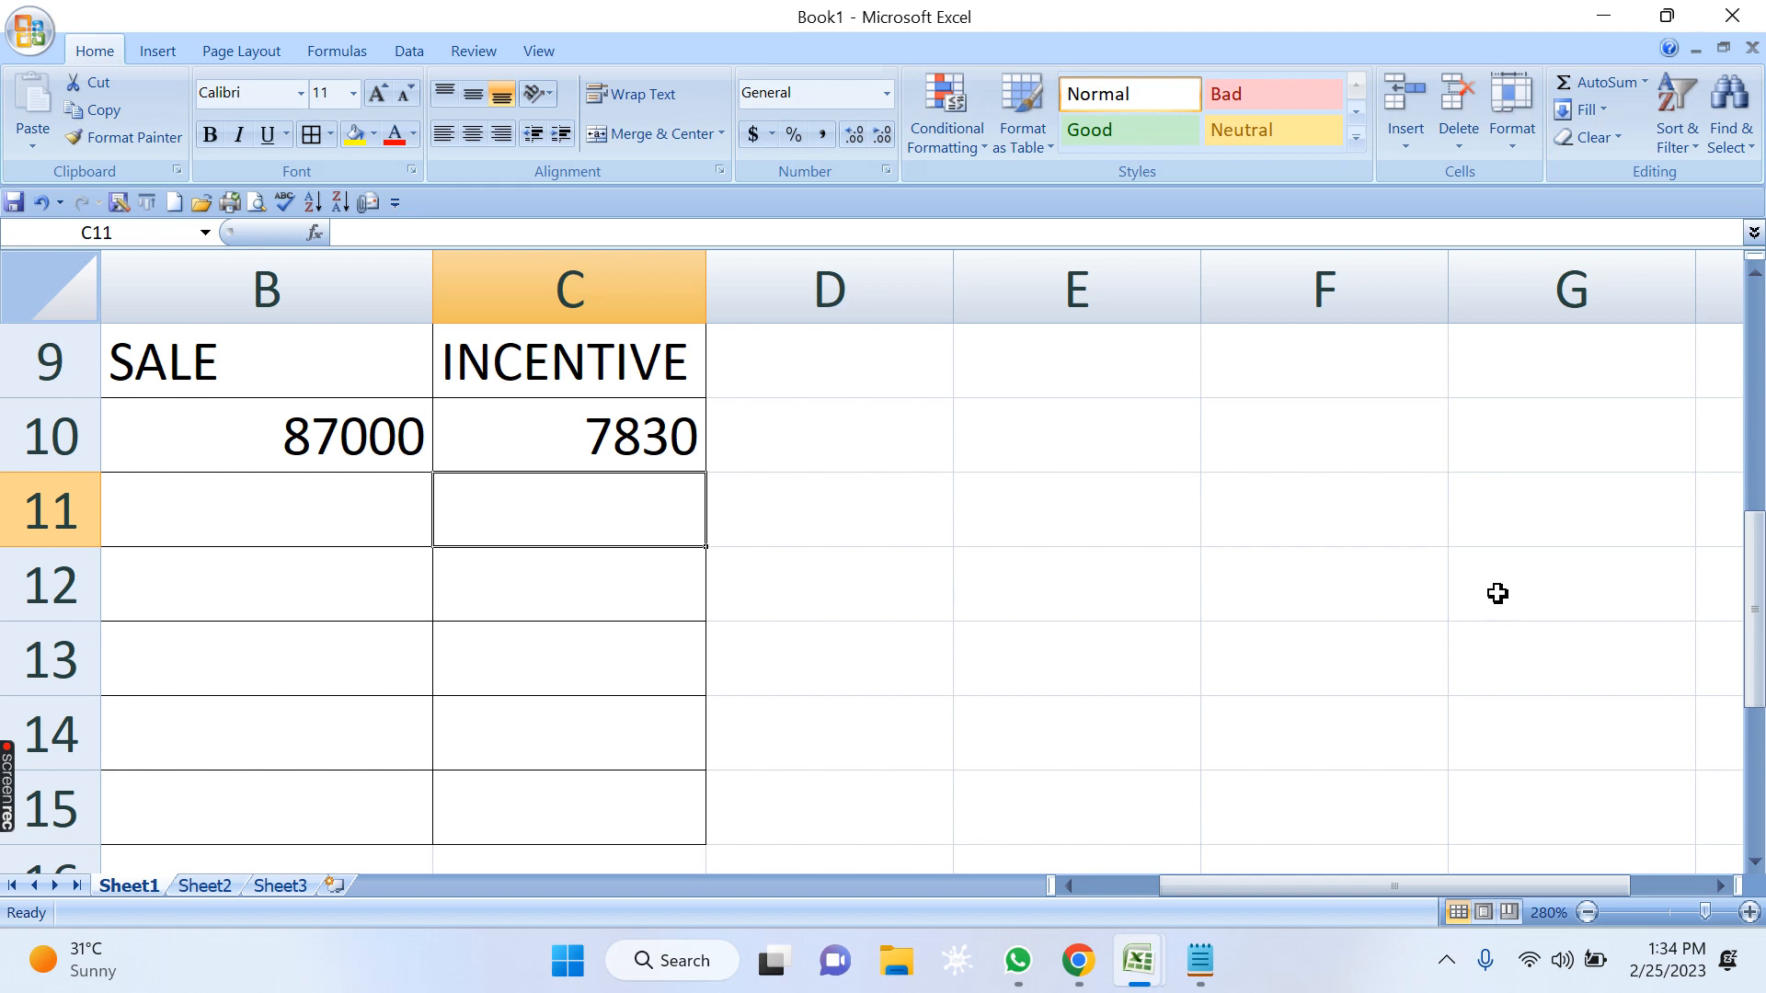
key("Up")
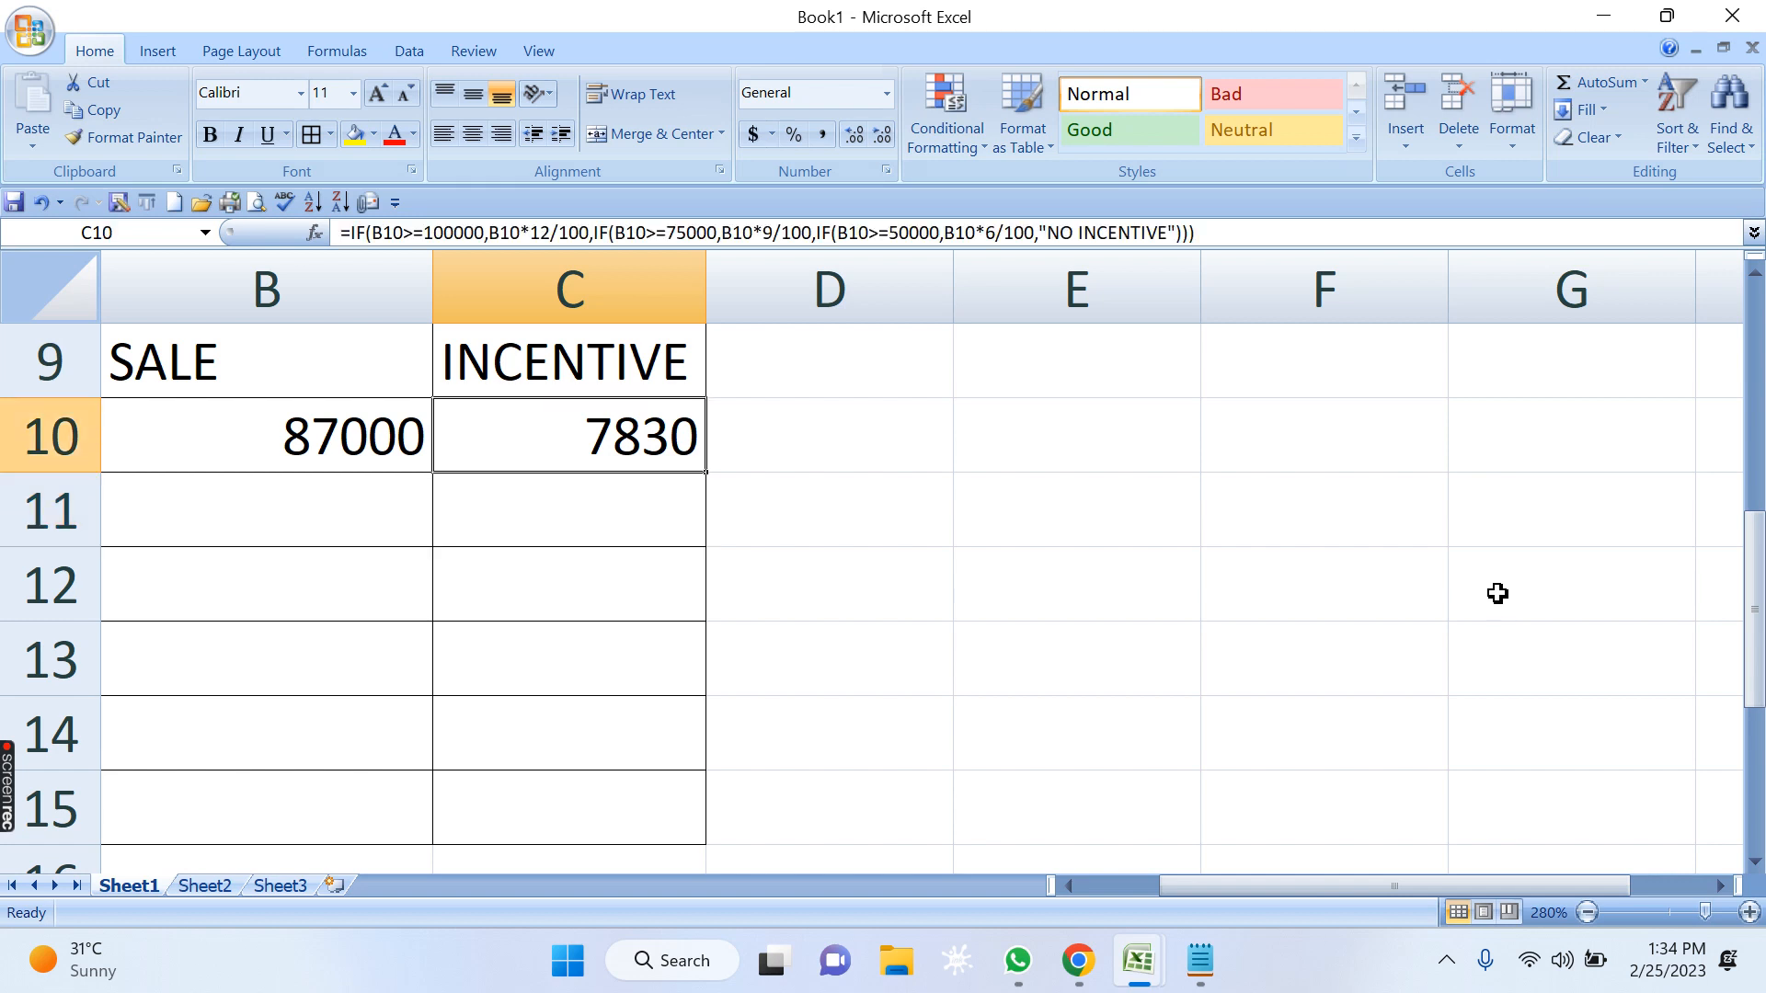
key("Left")
key("Left")
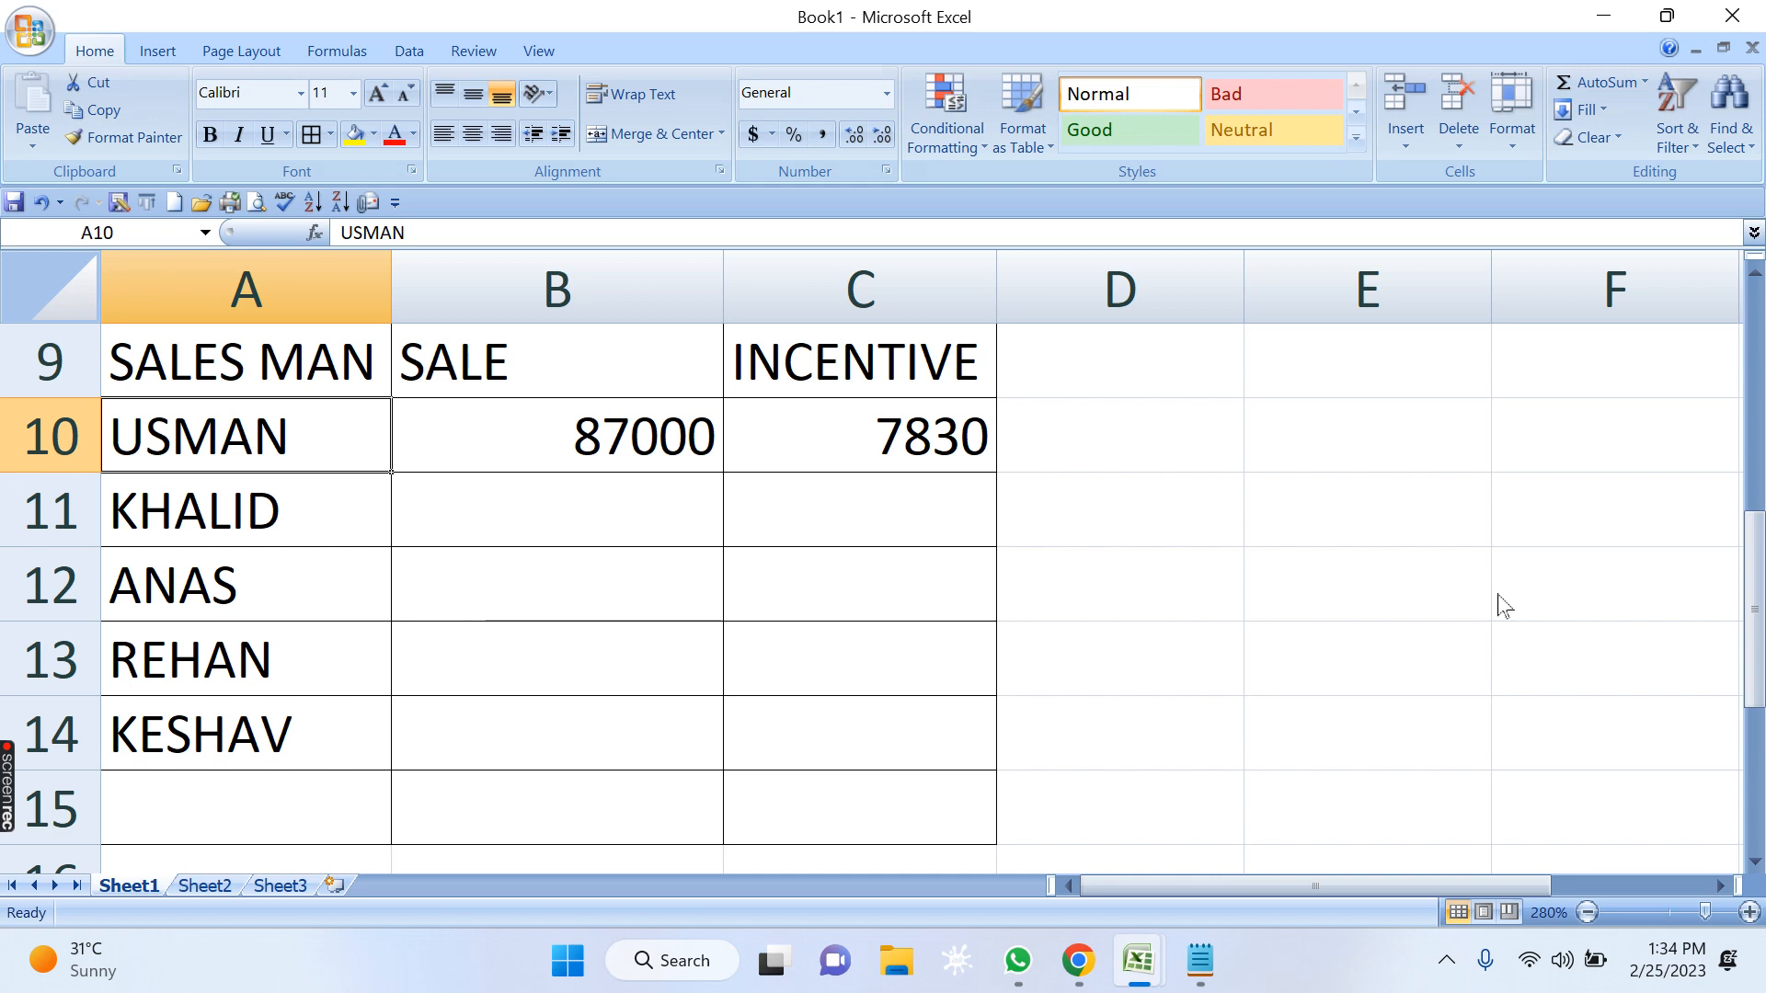
key("Right")
key("Right")
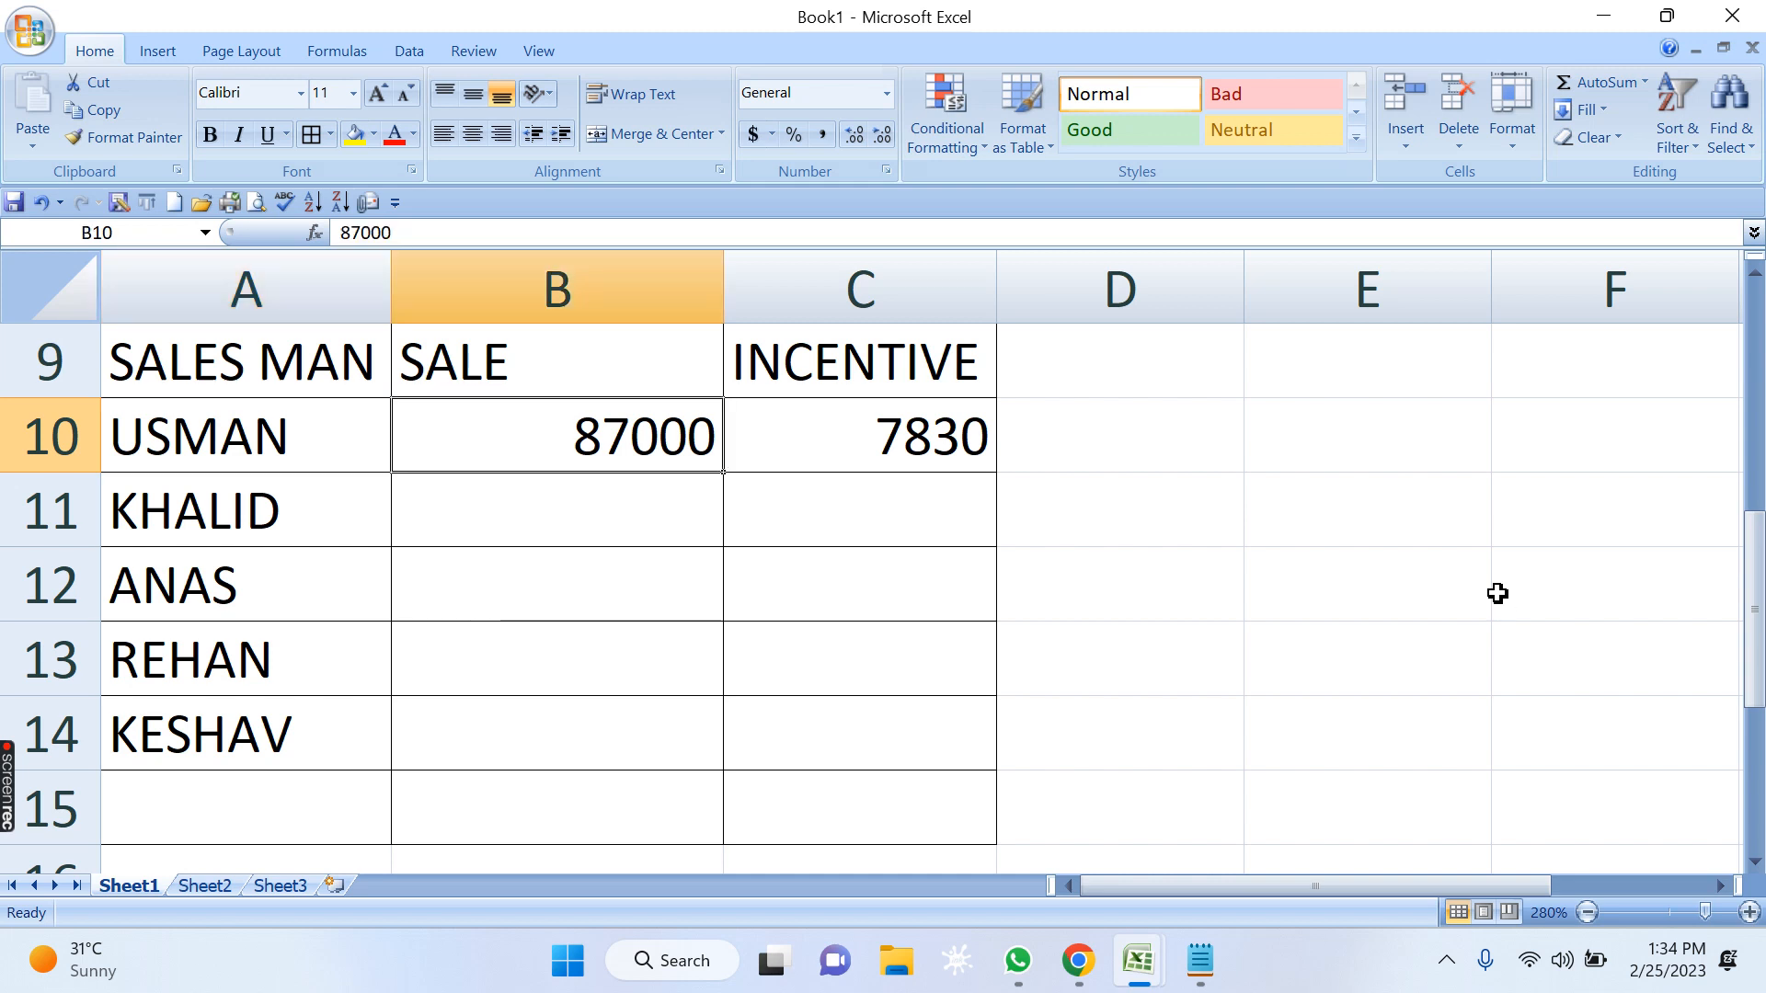
Reopen C10's formula and examine the B10 references in the logical tests of the first and second IFs.
key("F2")
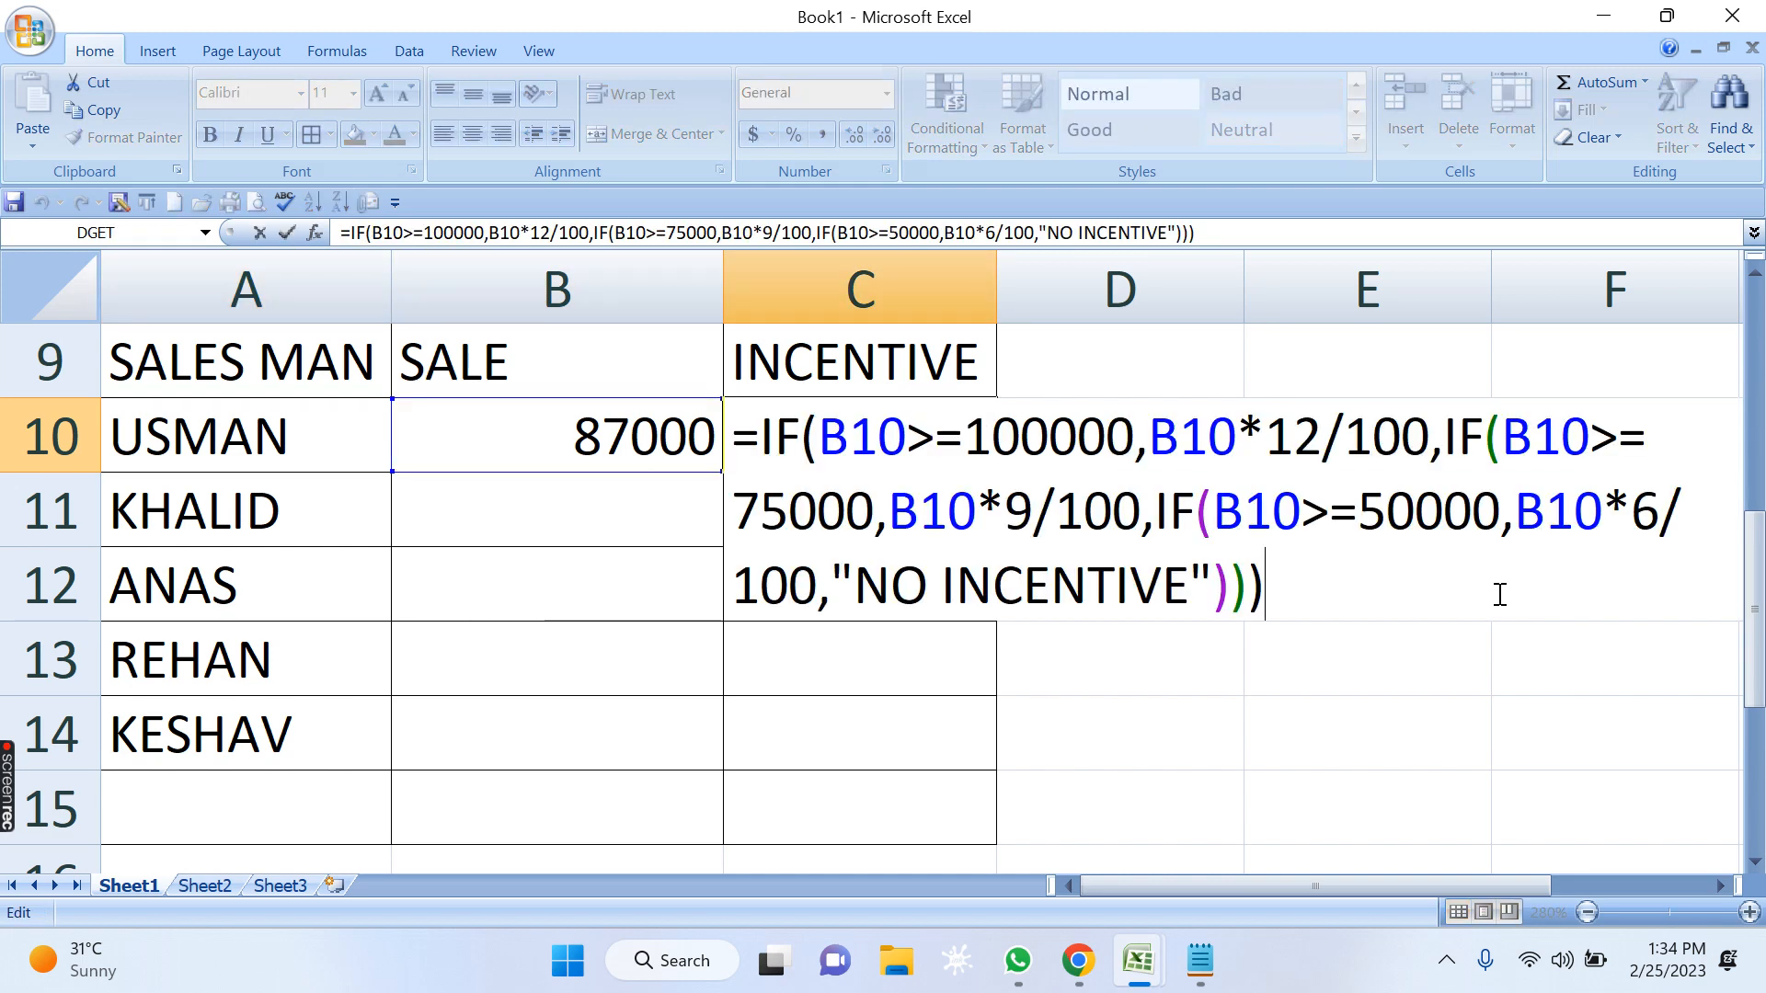
key("ctrl+Return")
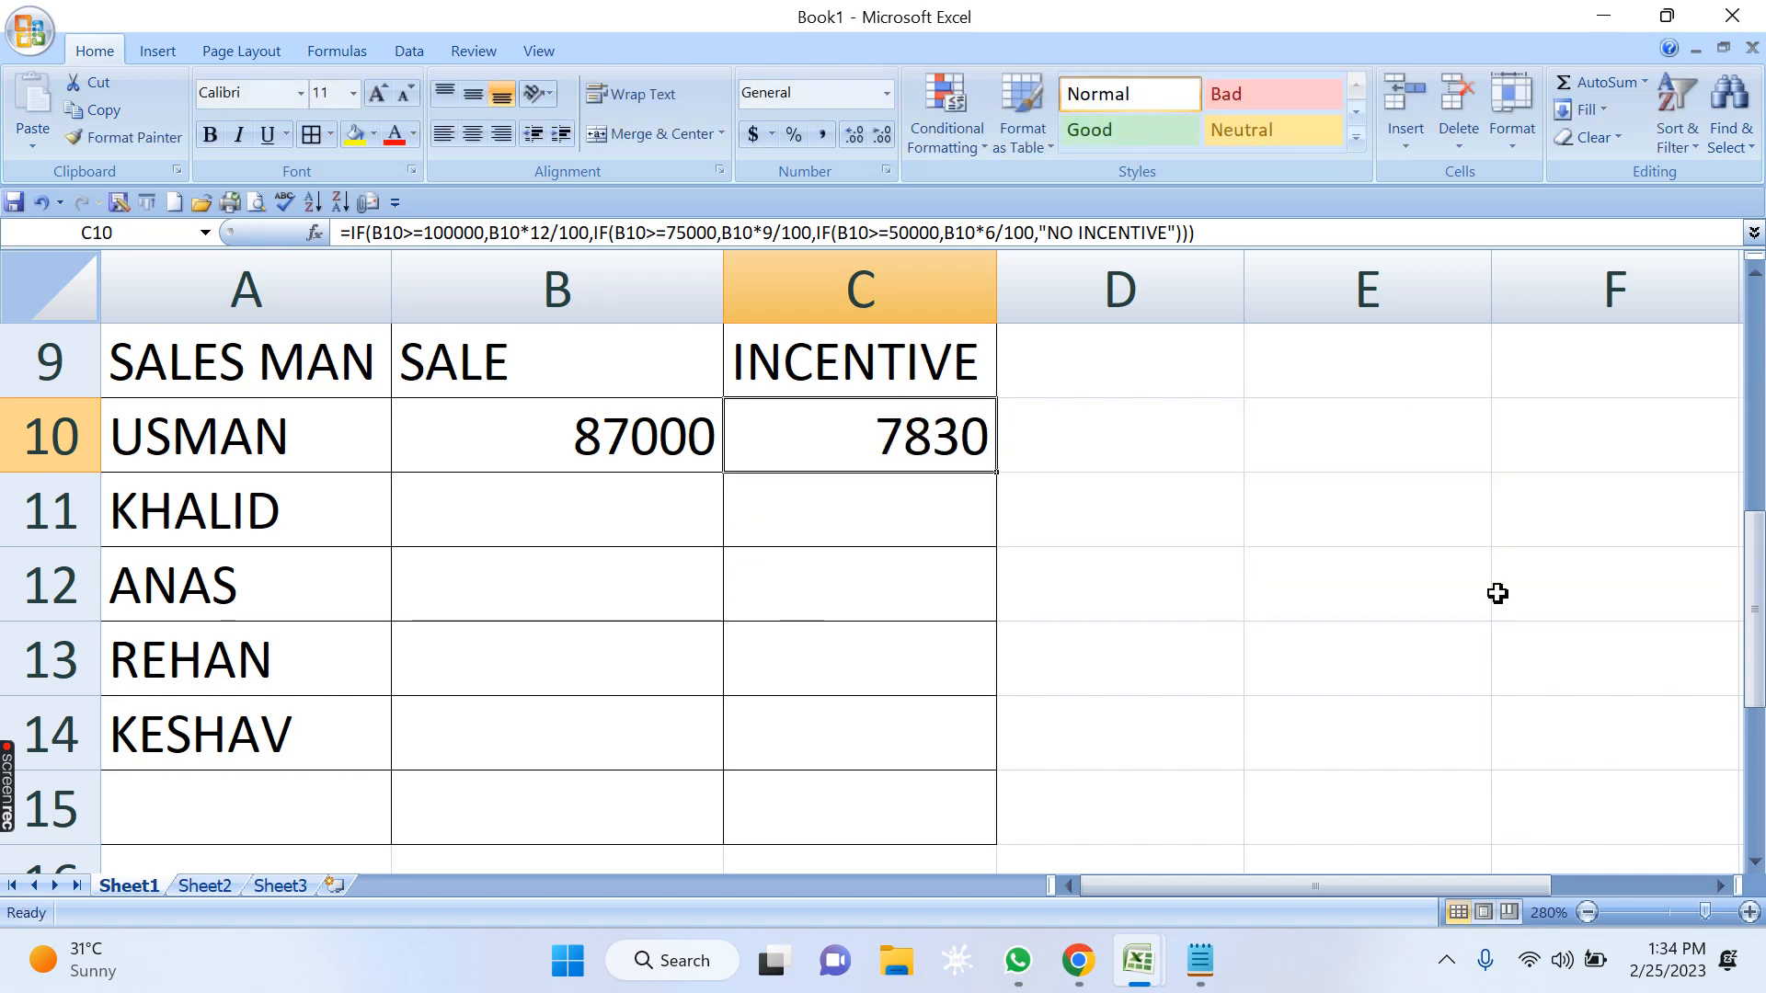
key("F2")
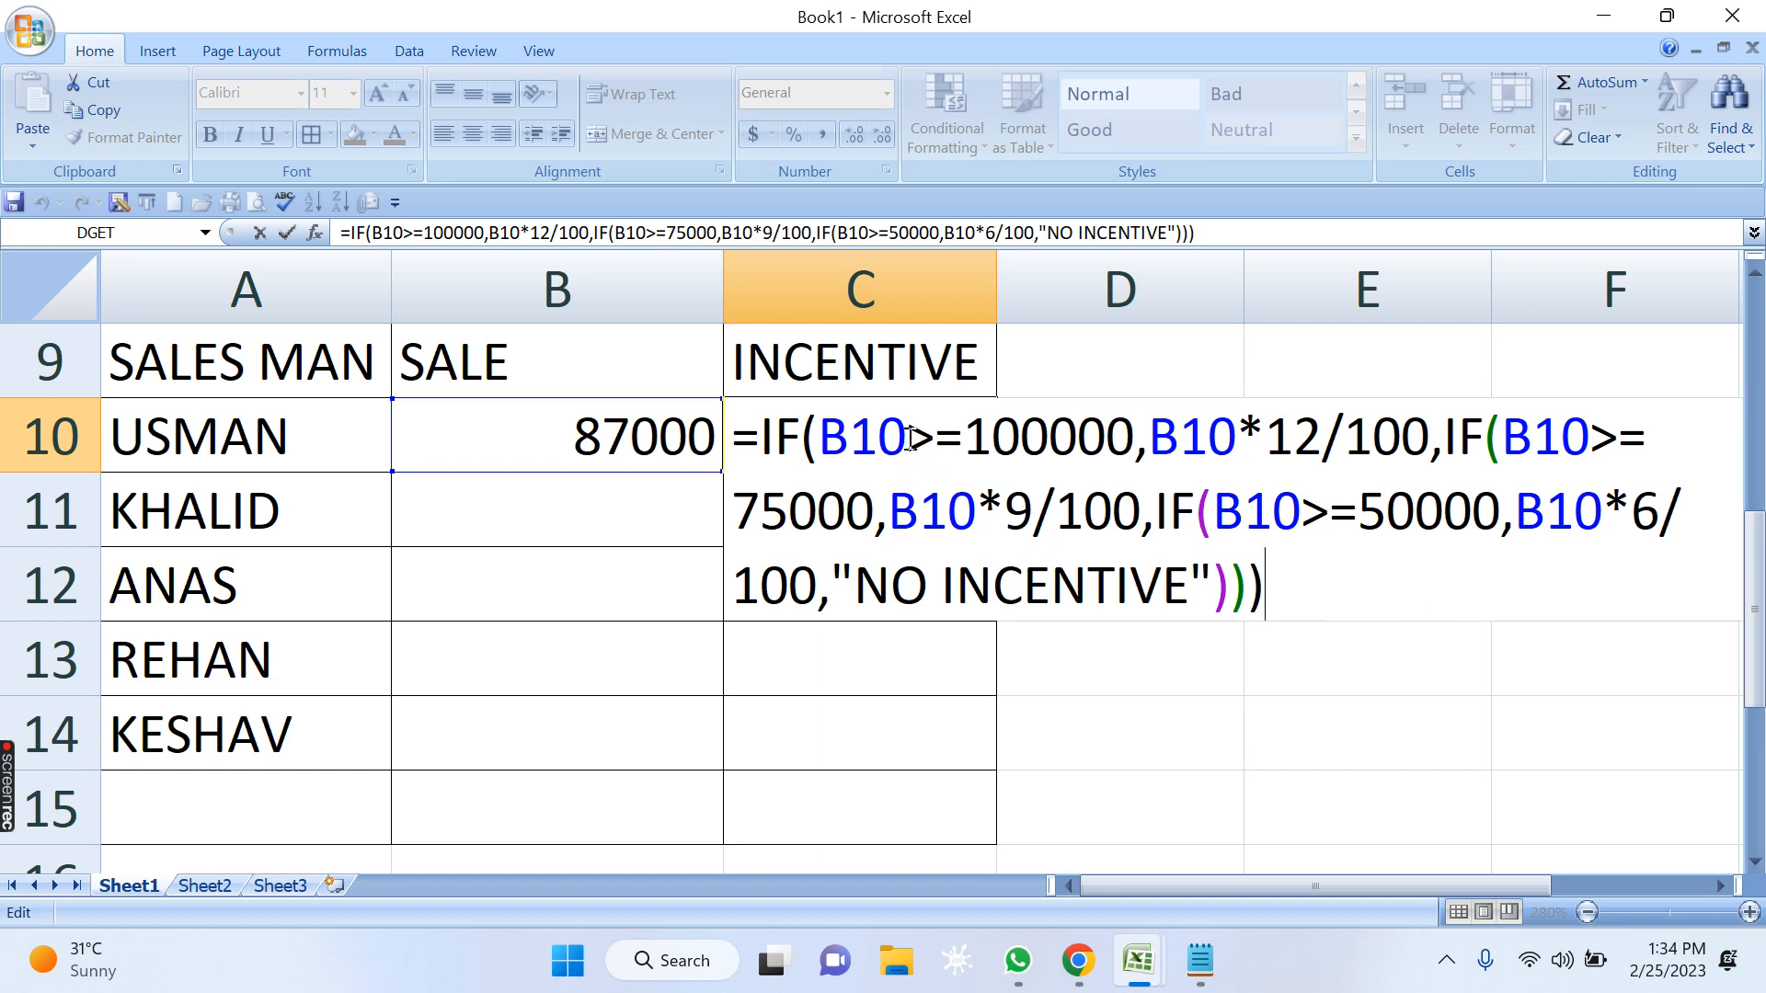
left_click_drag(909, 438, 819, 438)
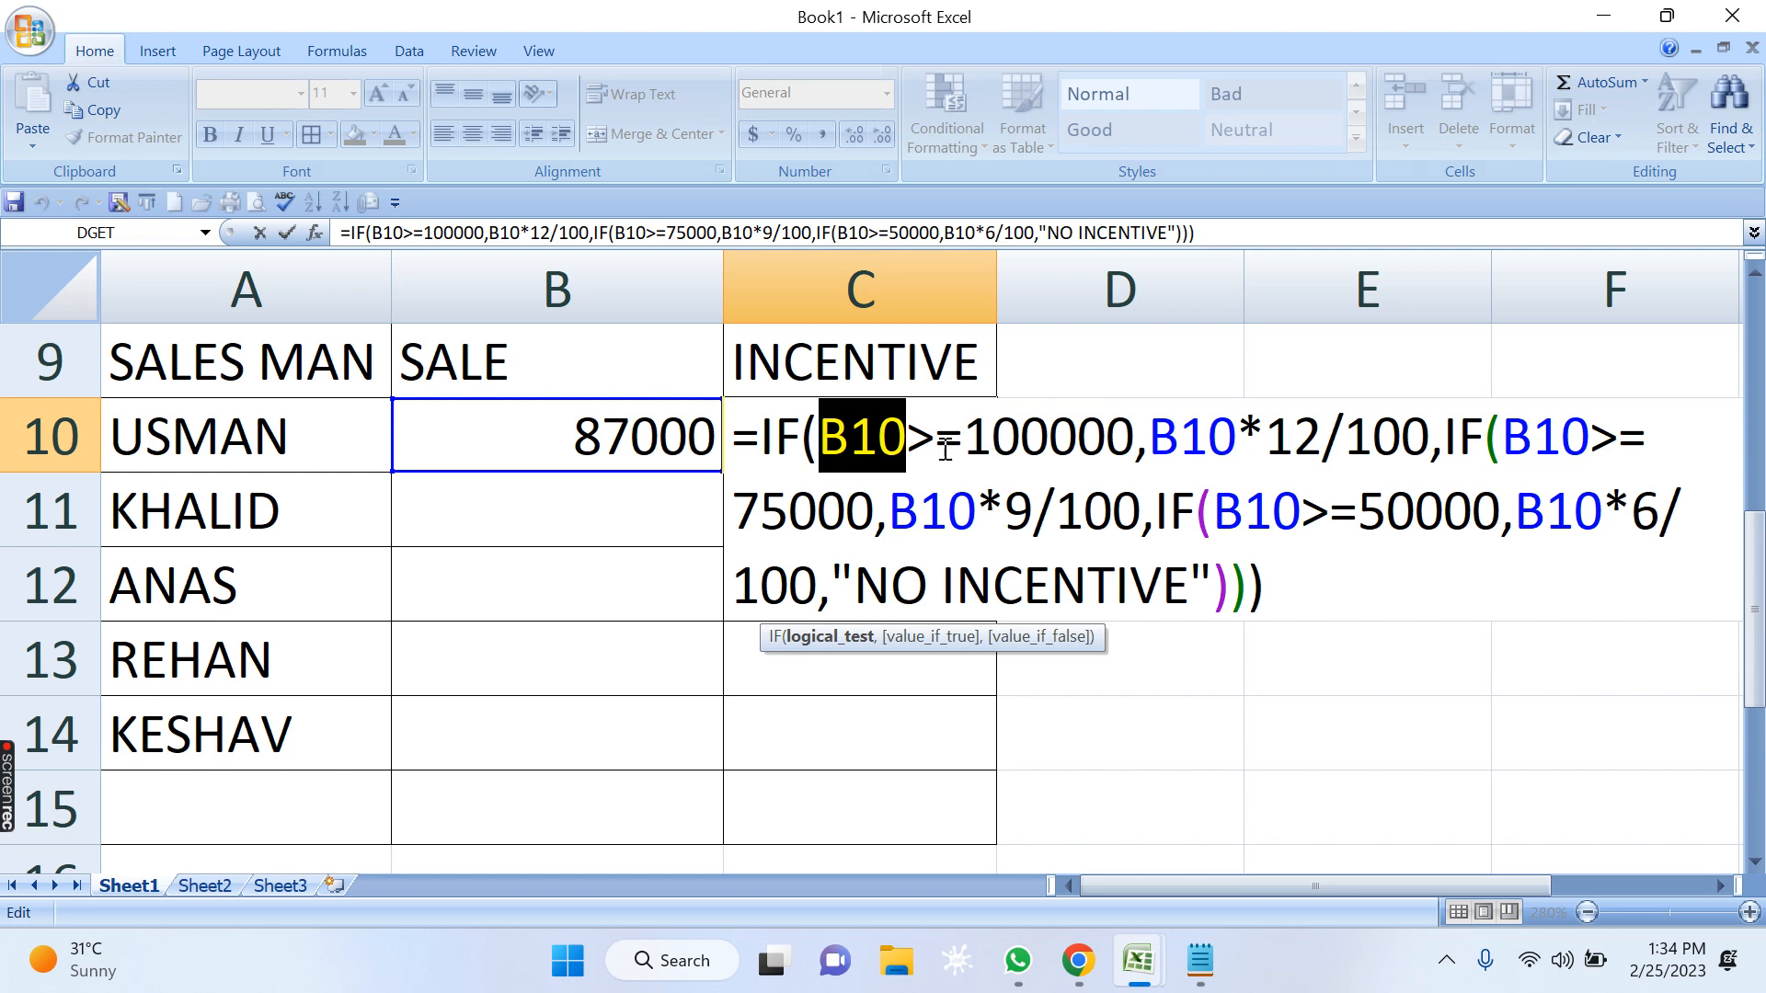
left_click_drag(908, 440, 822, 437)
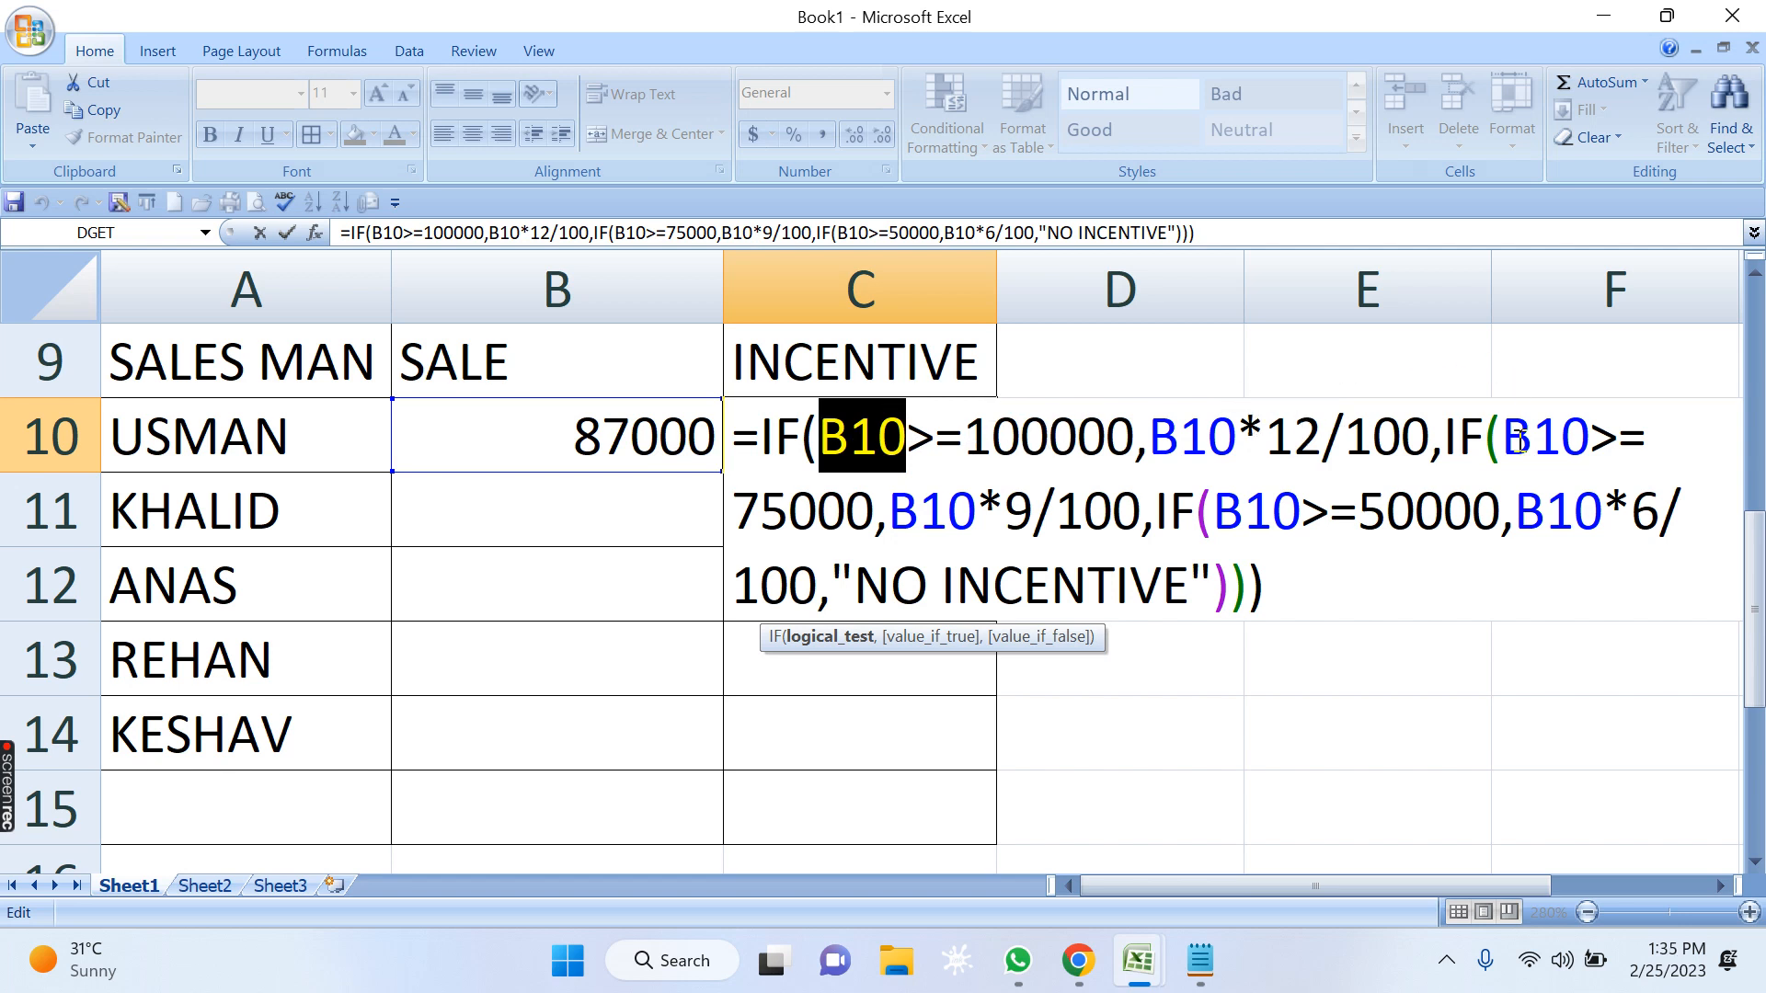
left_click_drag(1505, 437, 1582, 438)
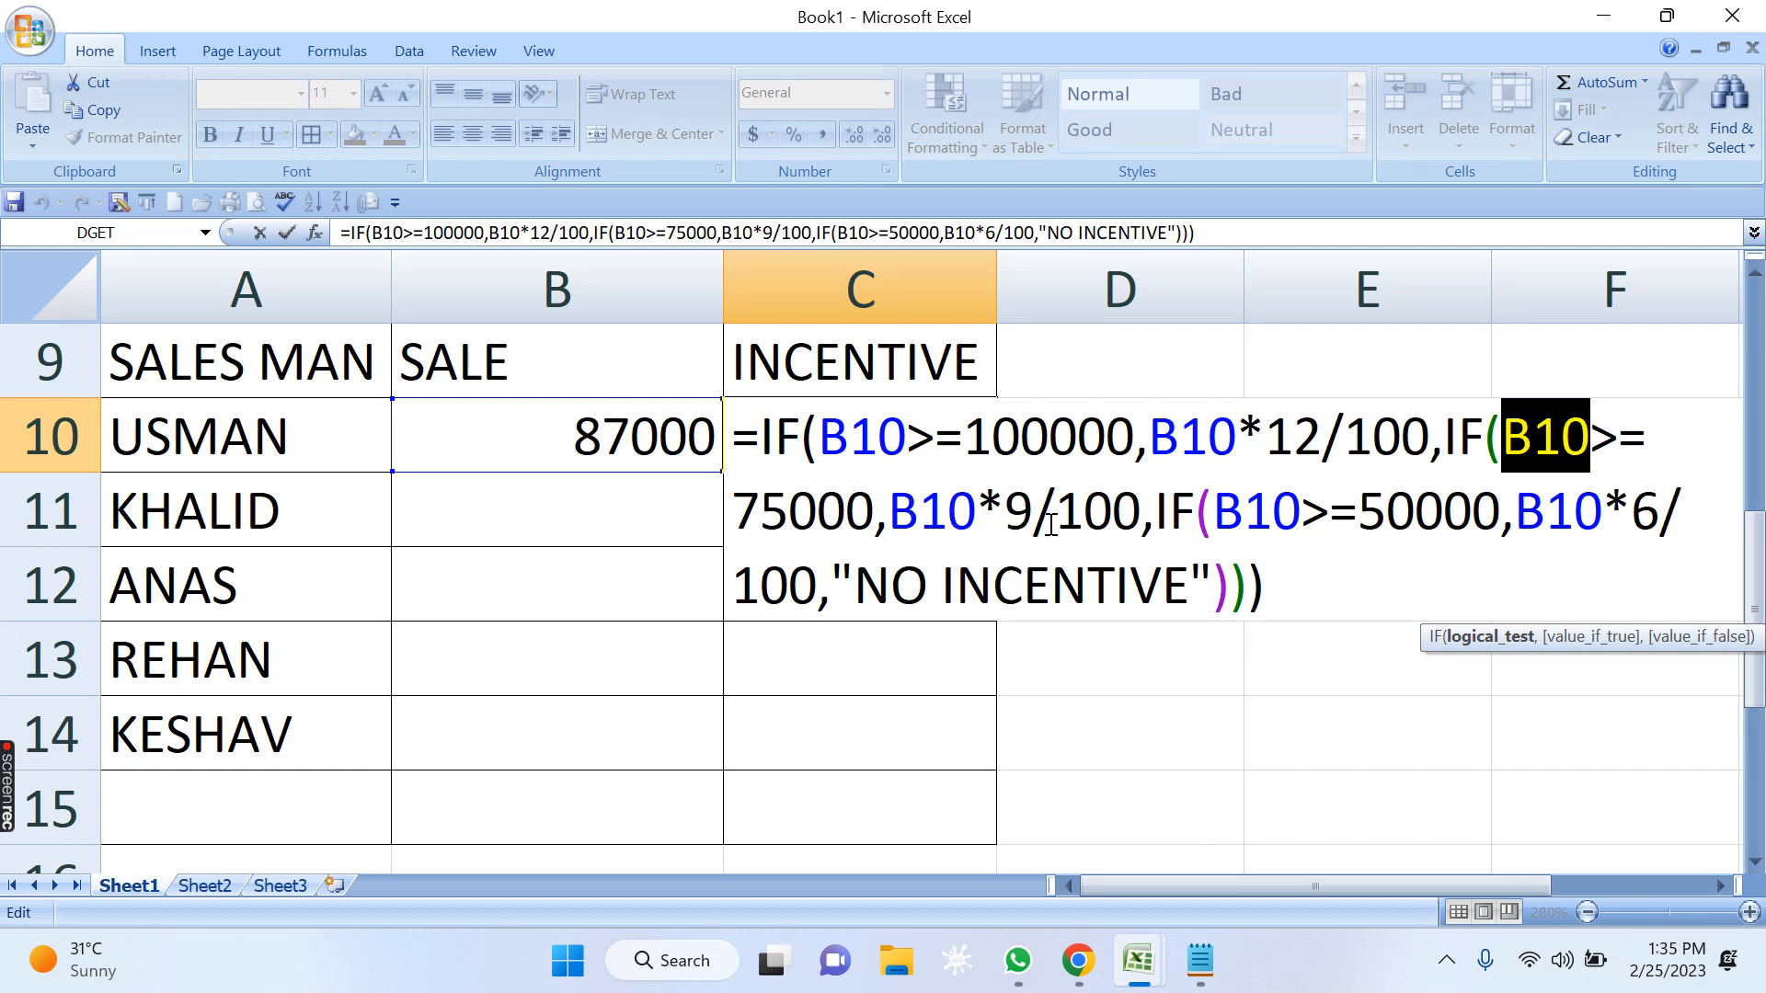
key("Return")
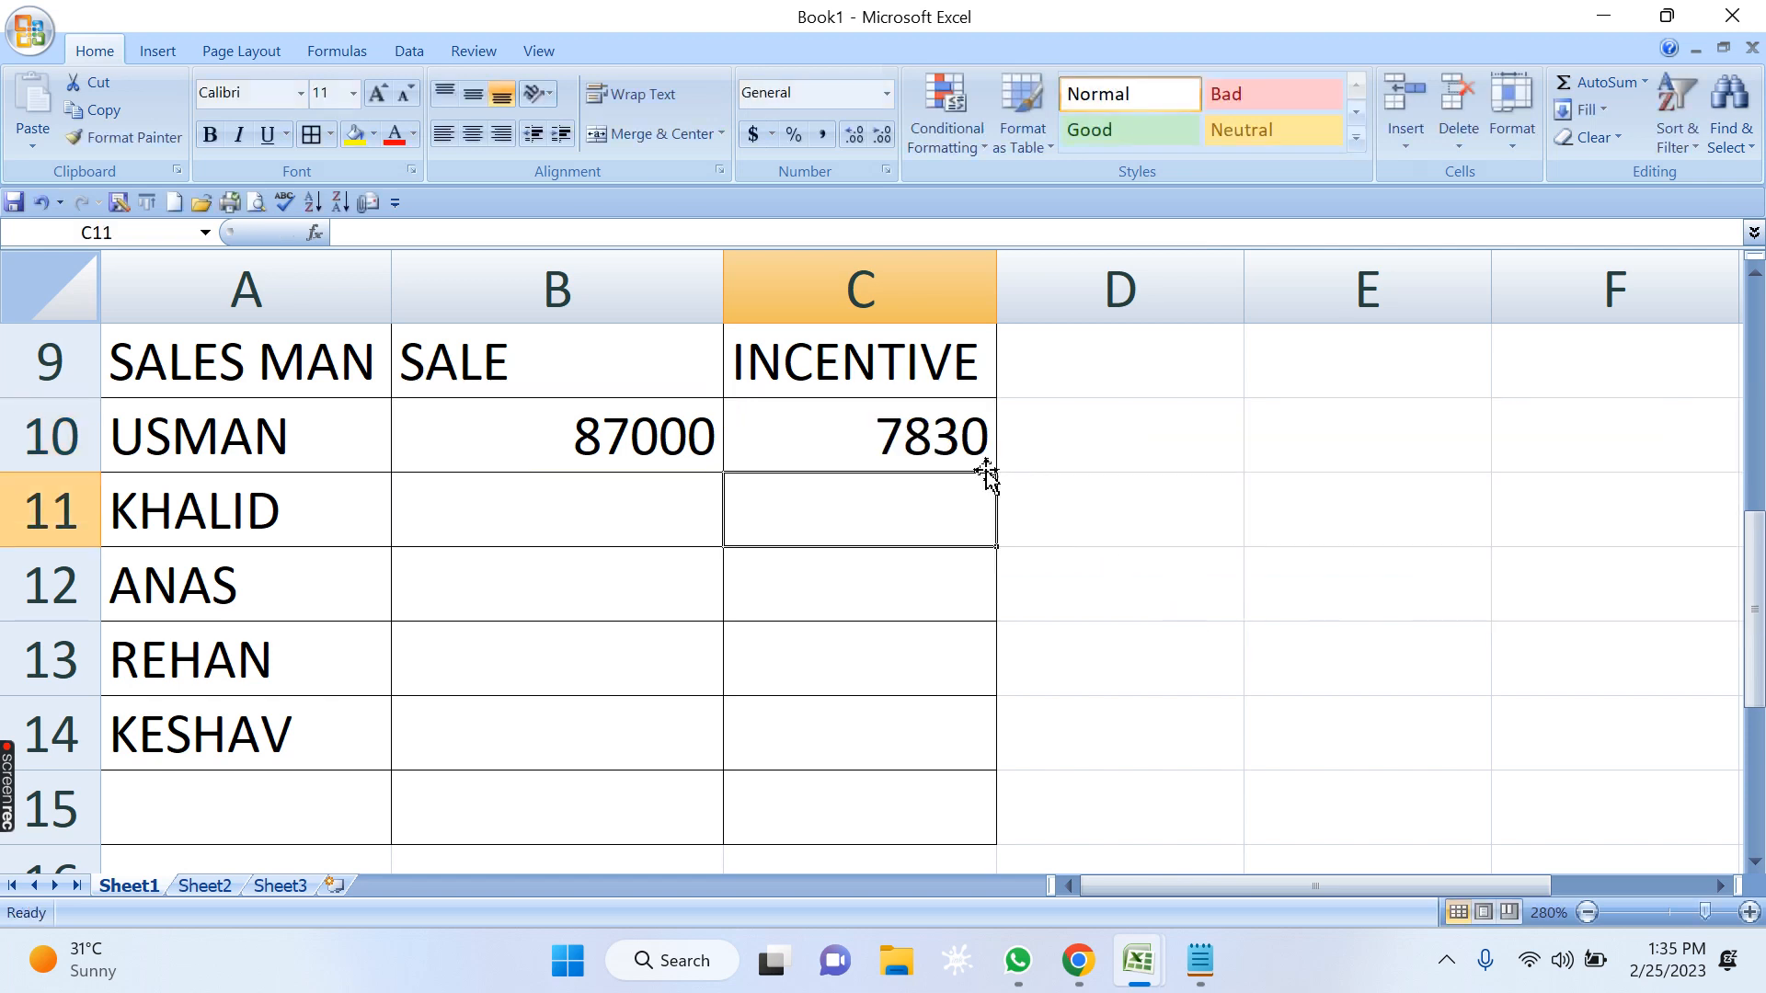
Fill C10's formula down to C15 and auto-fit the width of column C.
left_click(984, 460)
left_click_drag(997, 471, 1030, 839)
double_click(996, 290)
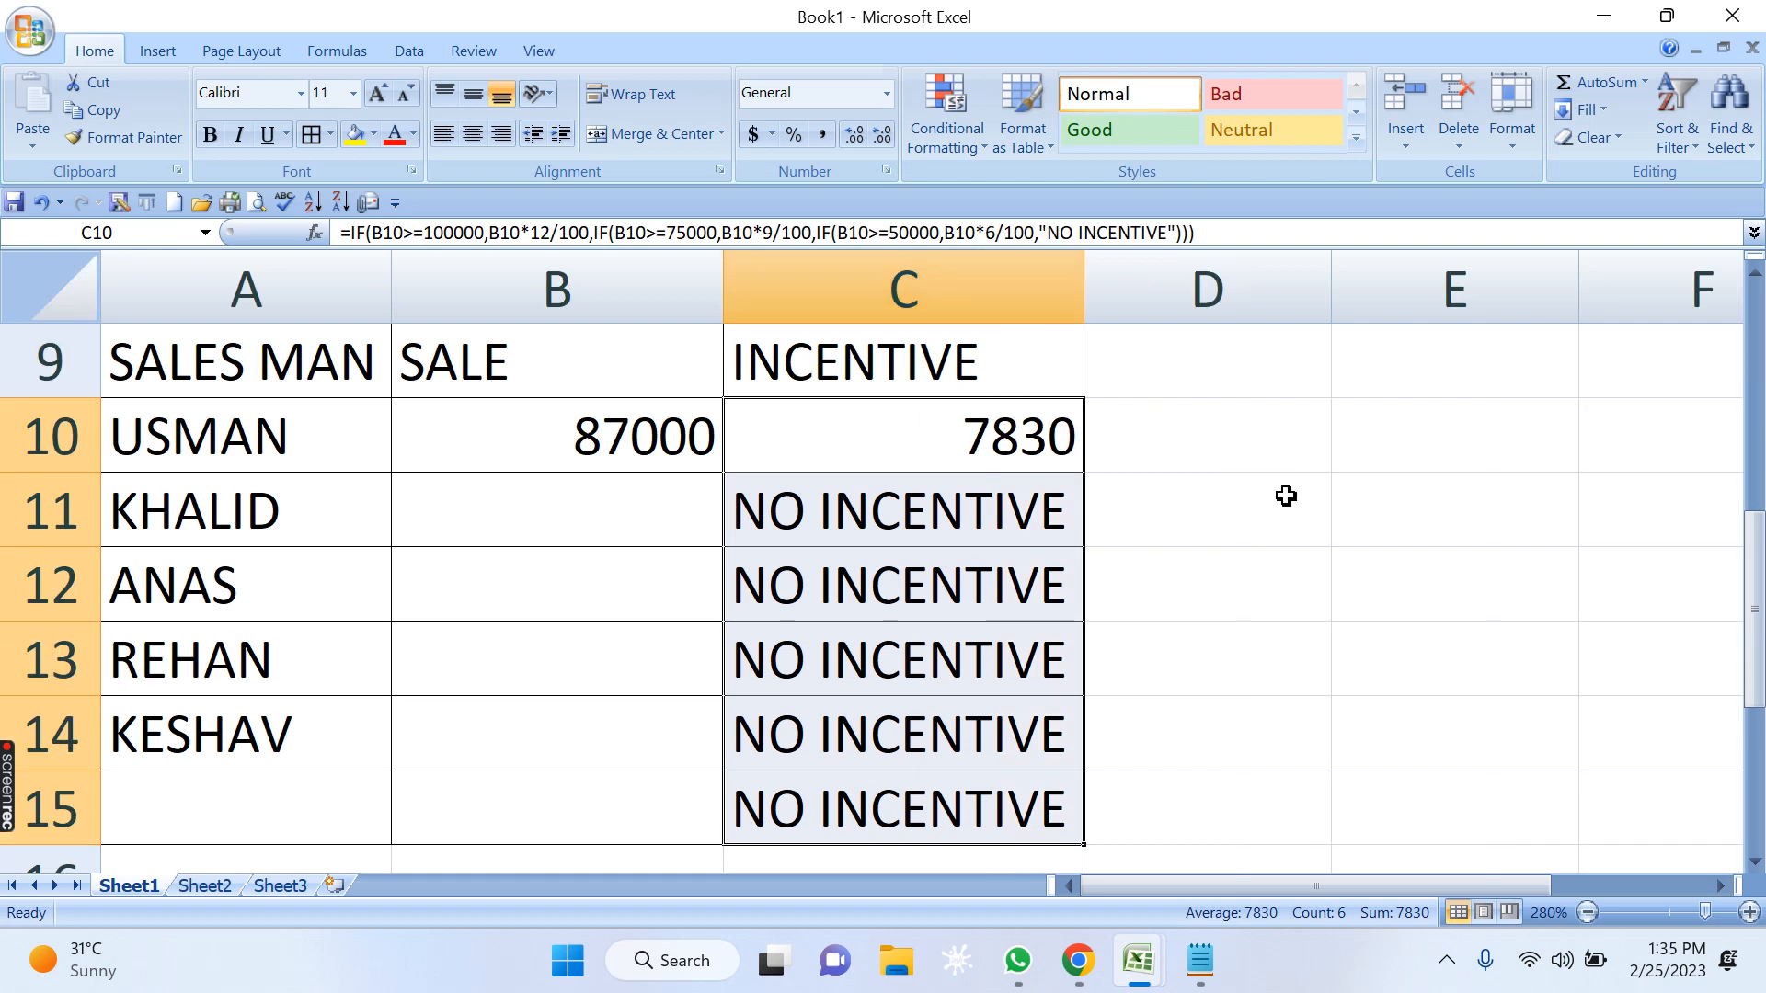
left_click(1343, 594)
Enter the sales figures 120000 in B11 and 56000 in B12.
left_click(505, 525)
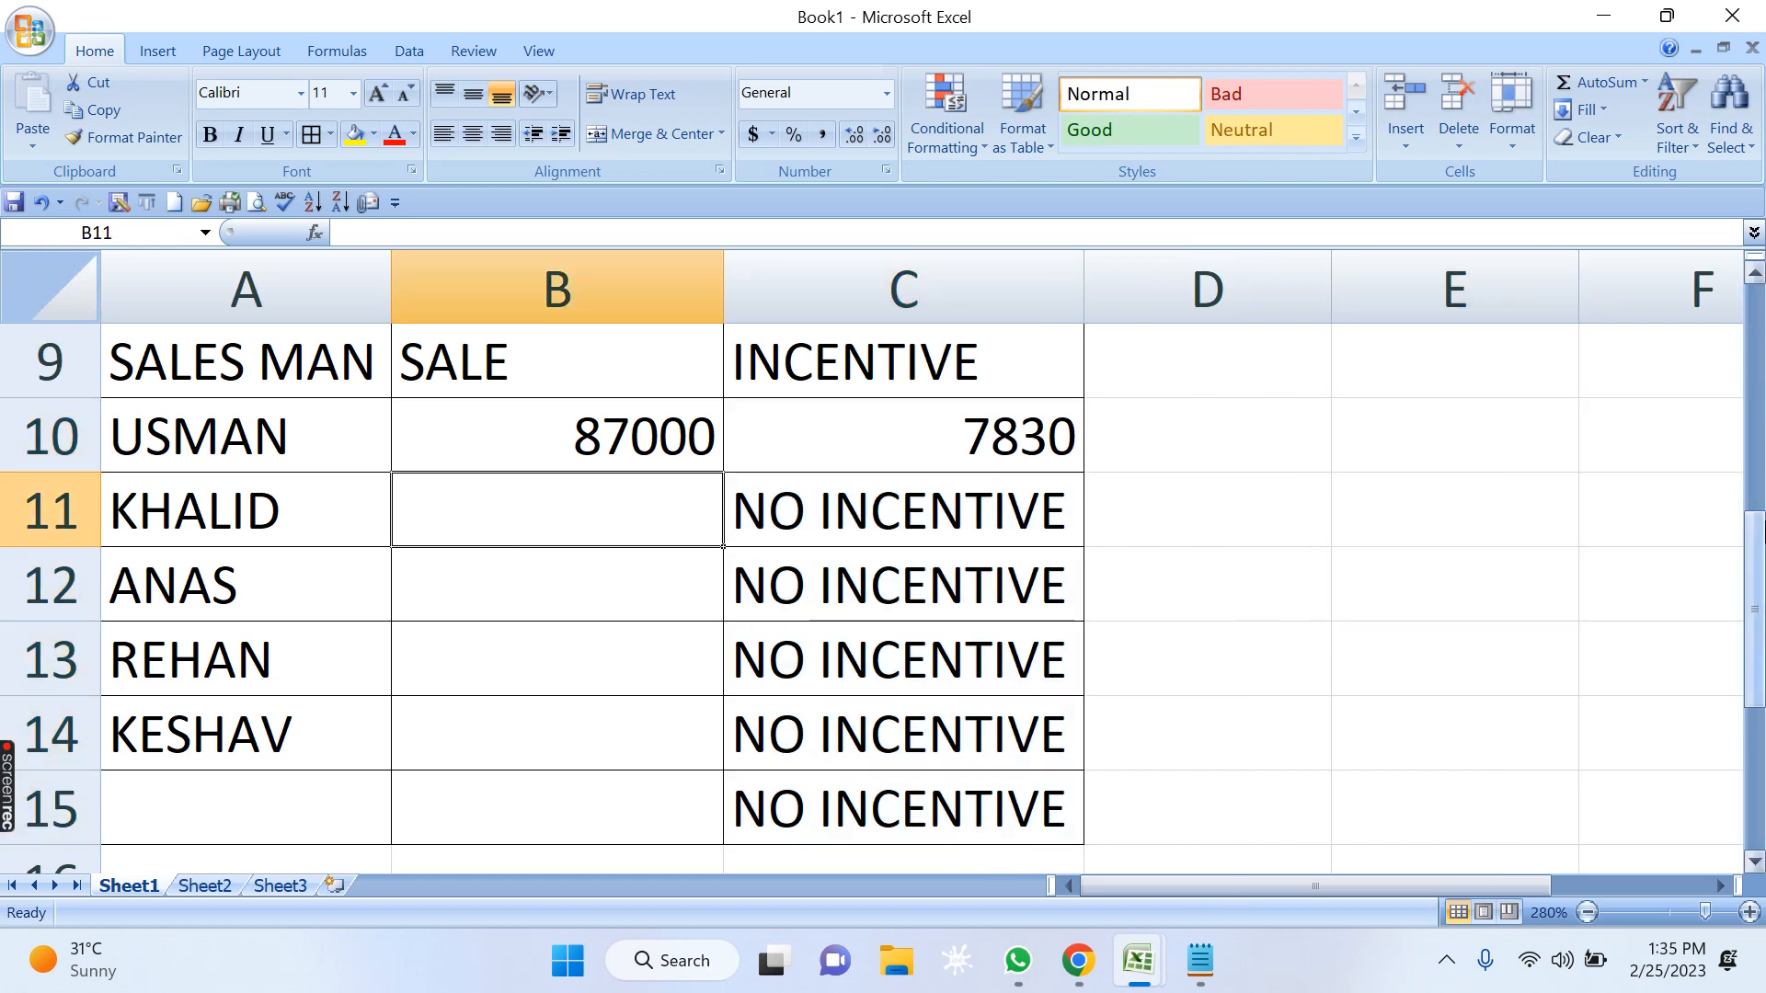
type("12")
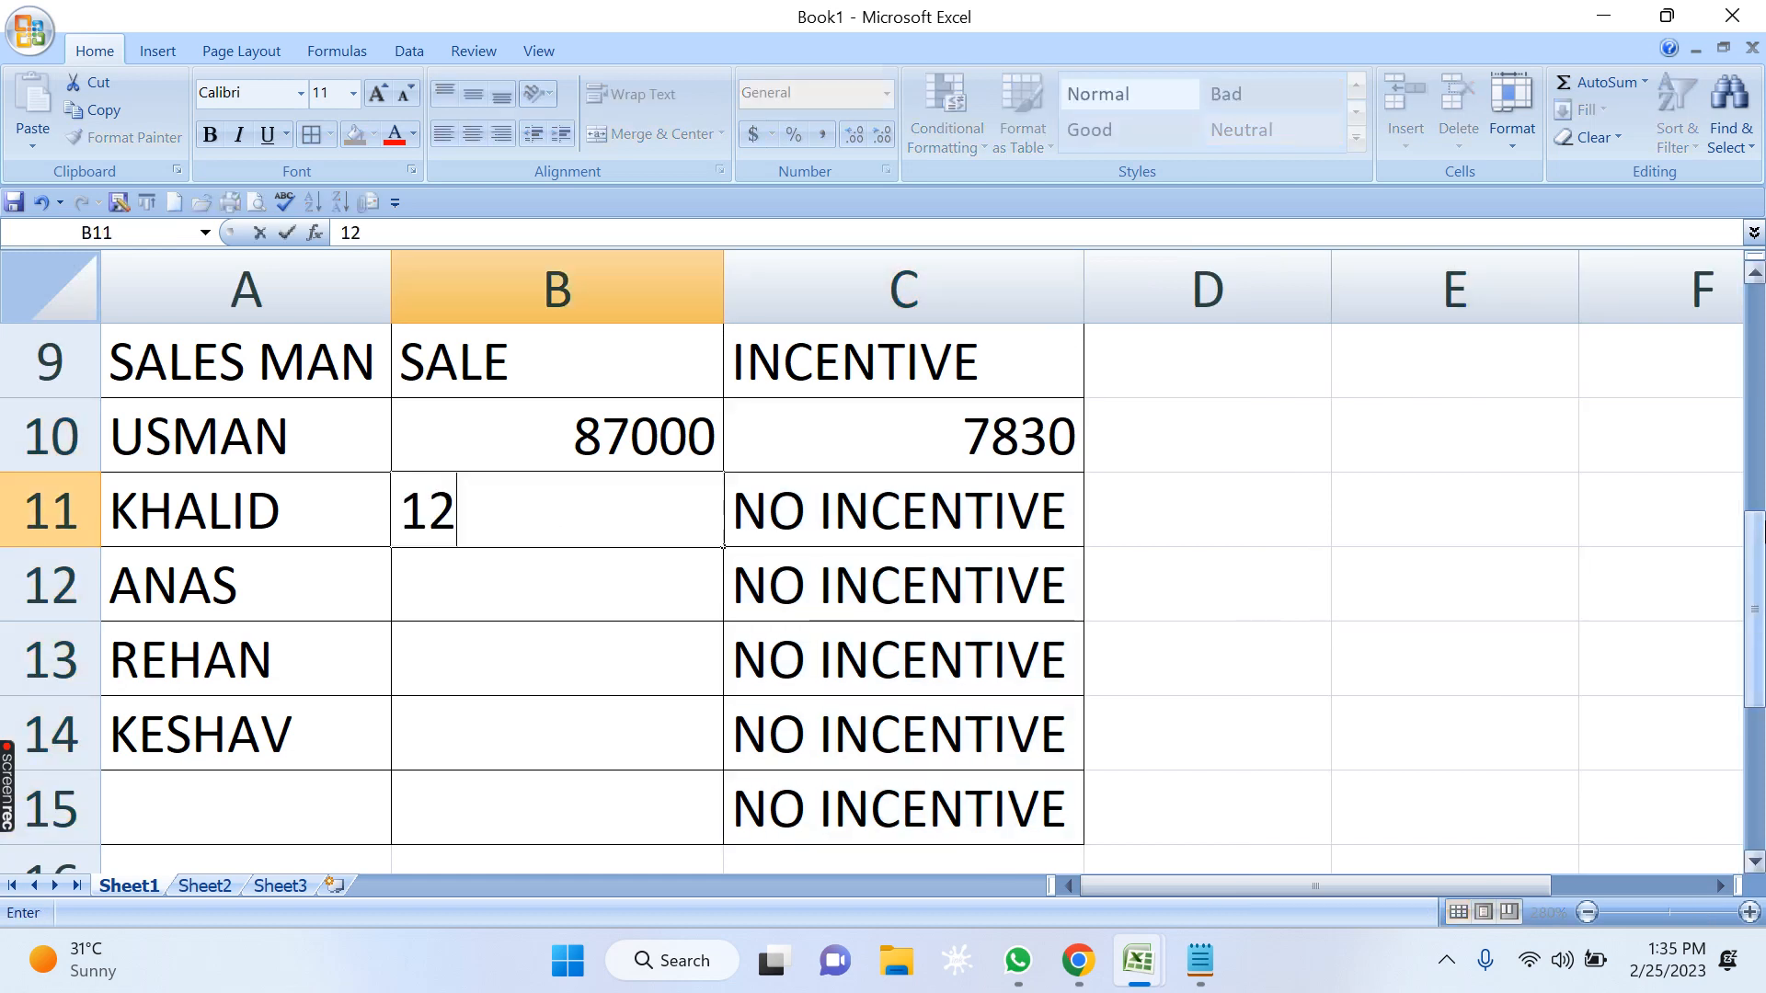
type("0000")
key("Return")
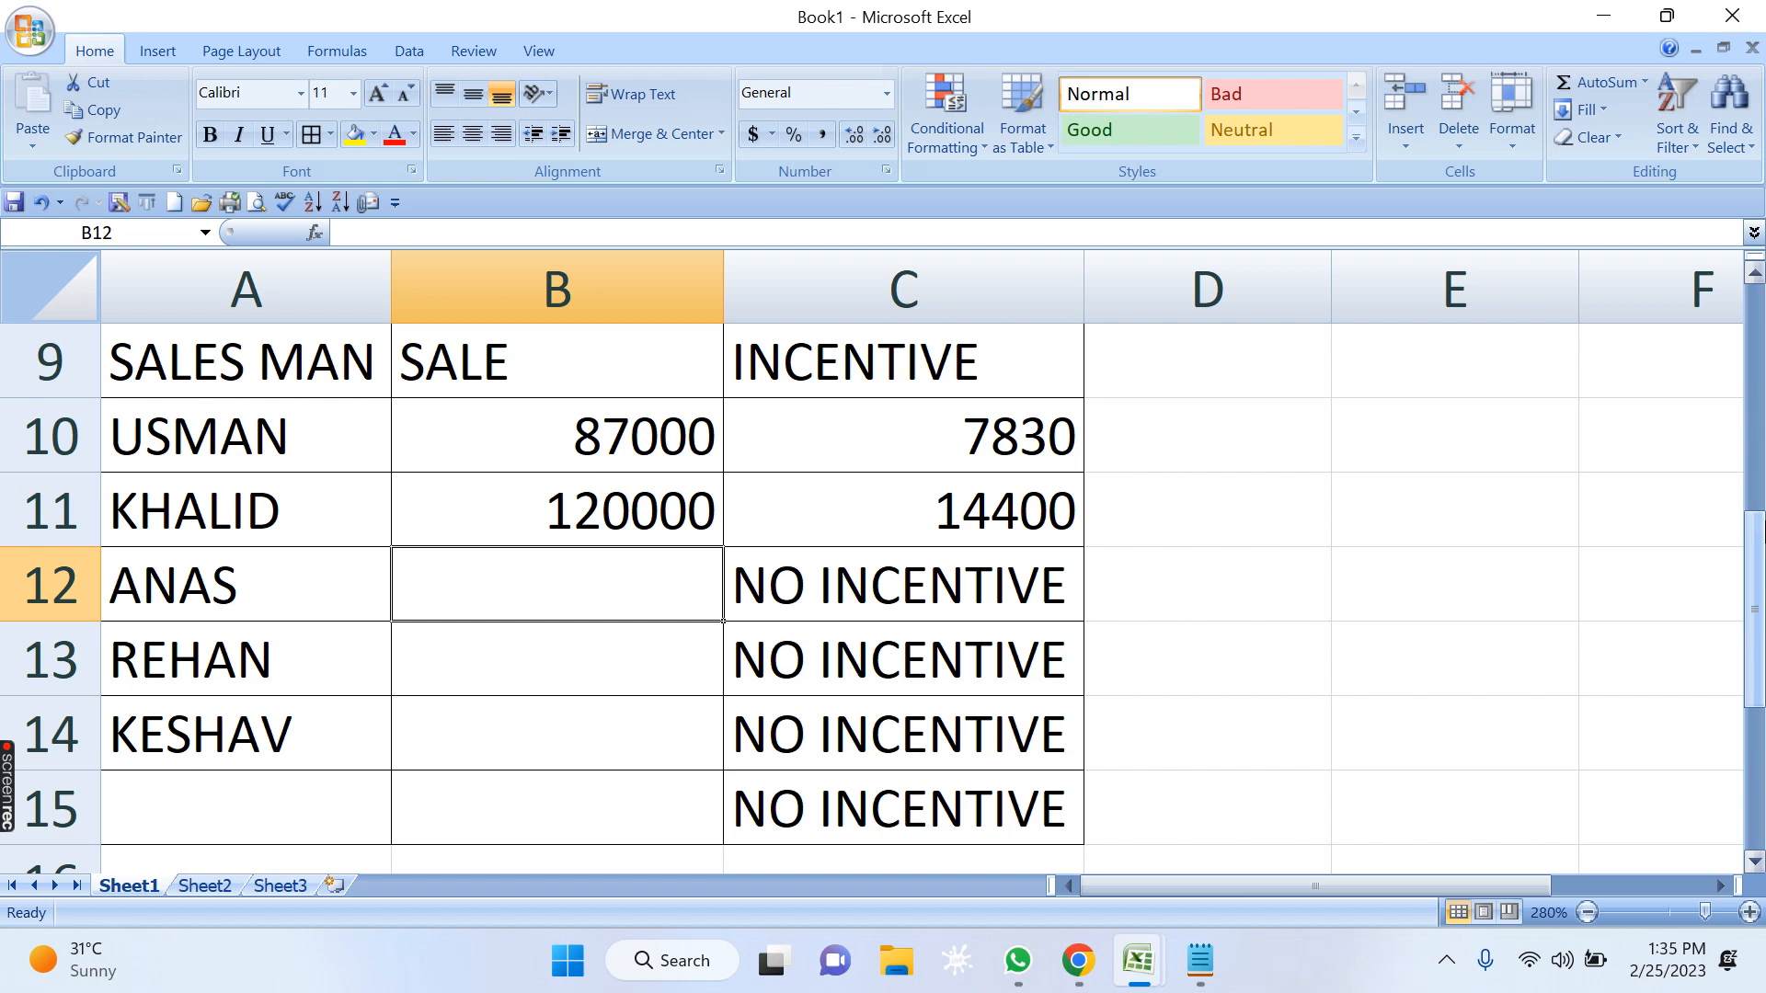
type("56000")
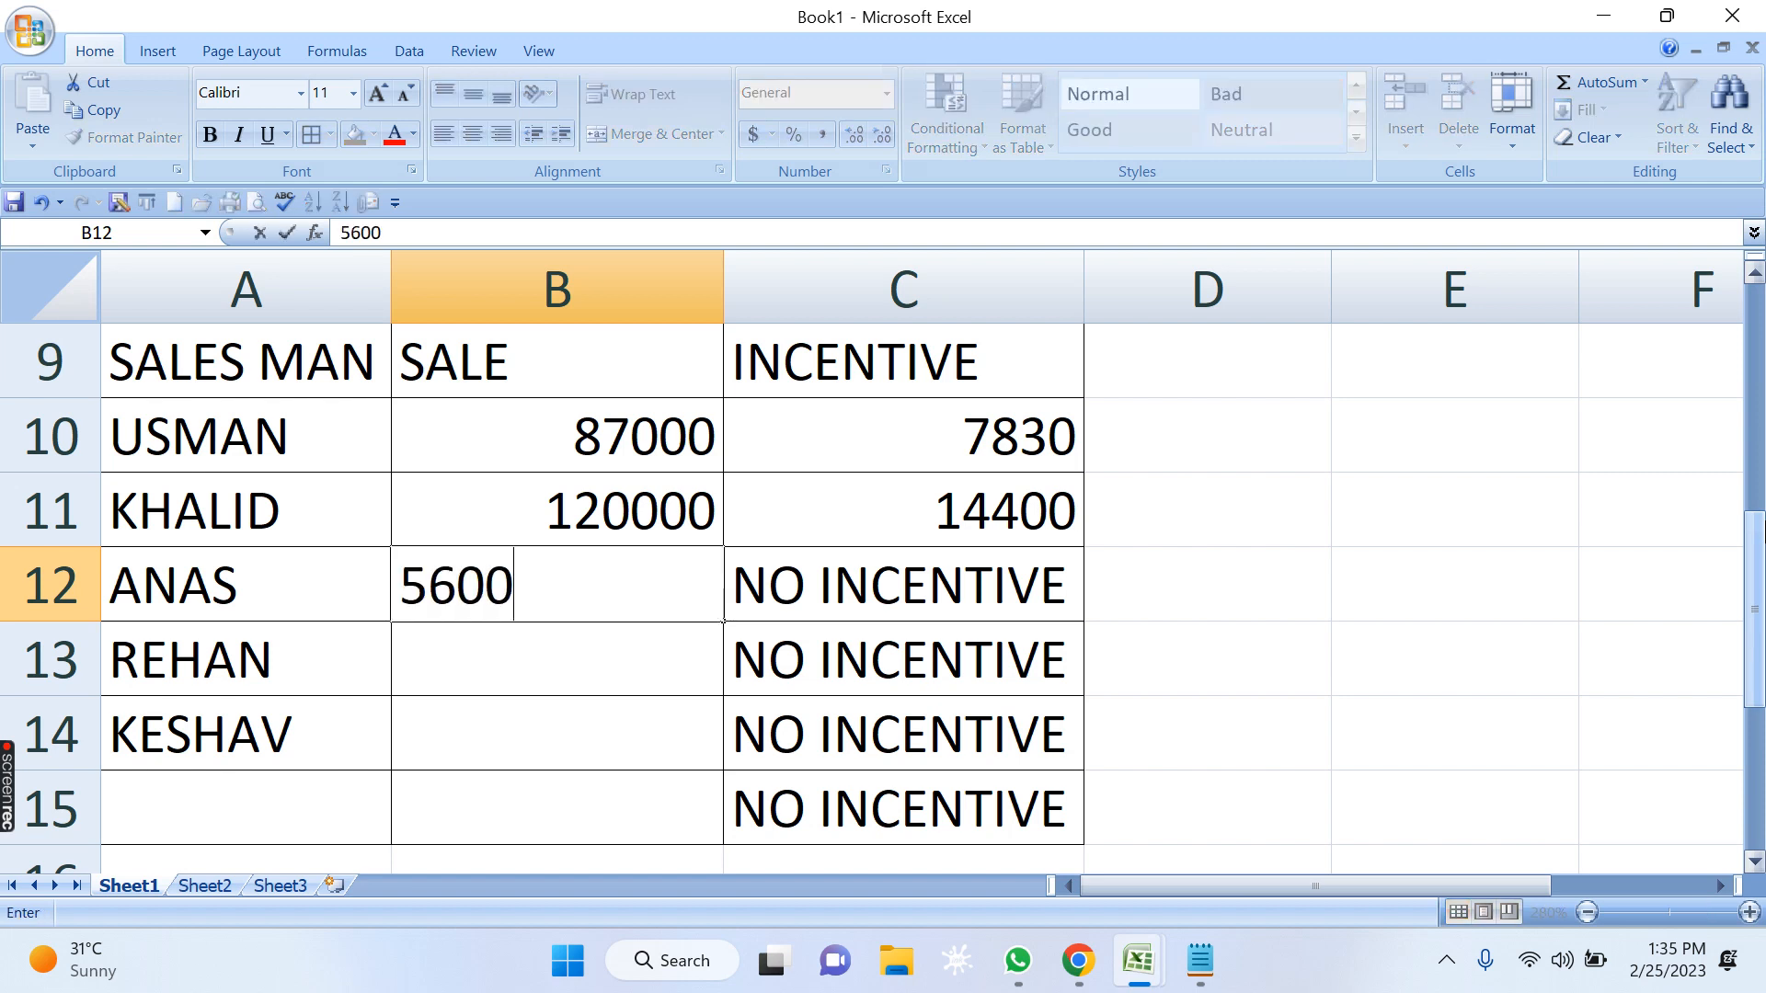
key("Return")
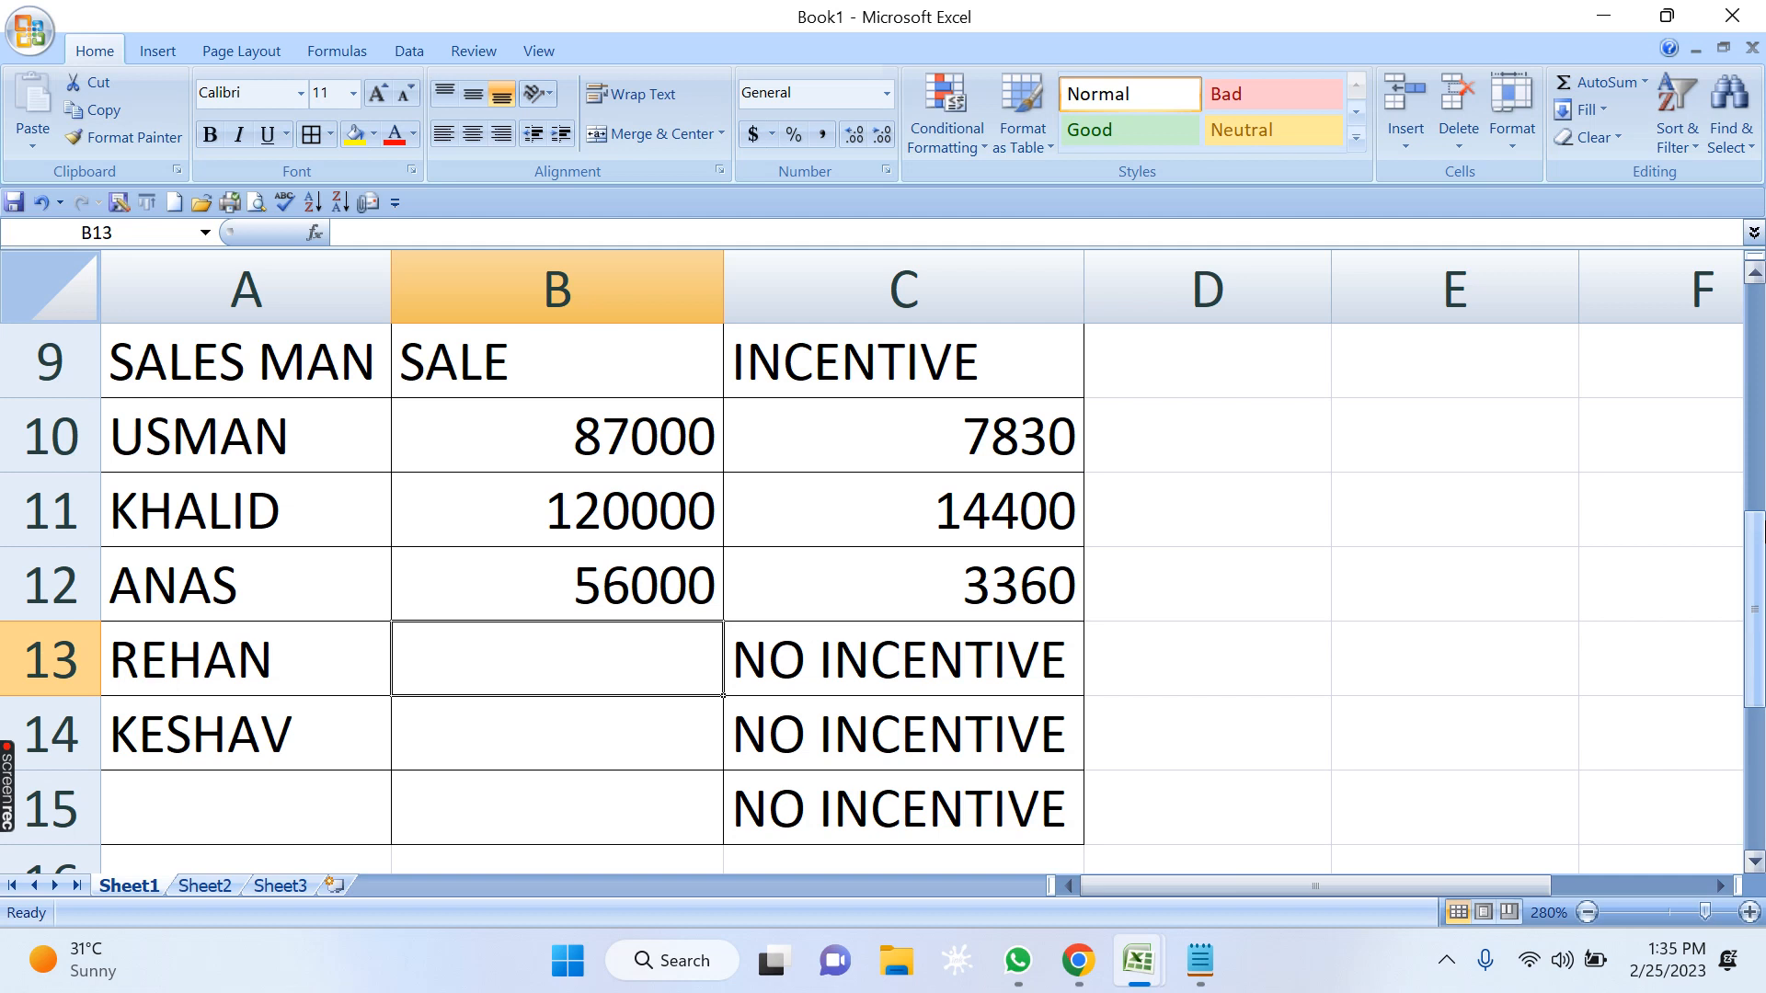
Enter the sales figures 49000 in B13, 89000 in B14 and 77000 in B15.
type("49000")
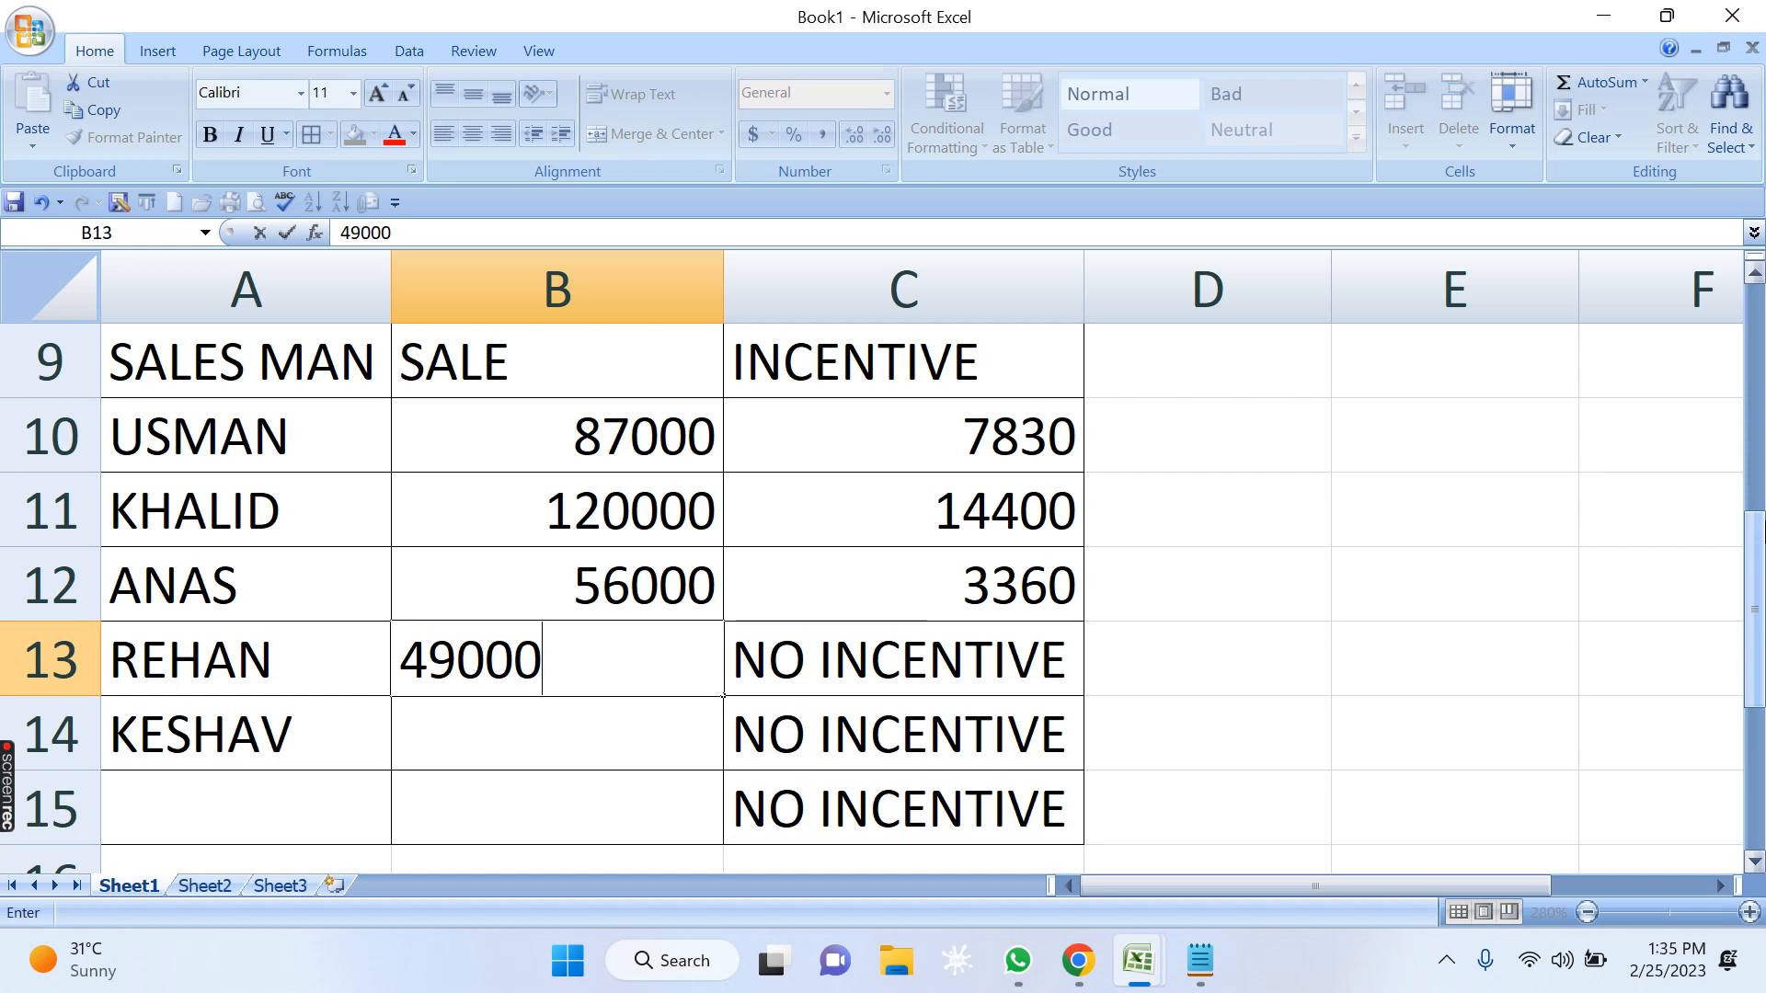
key("Return")
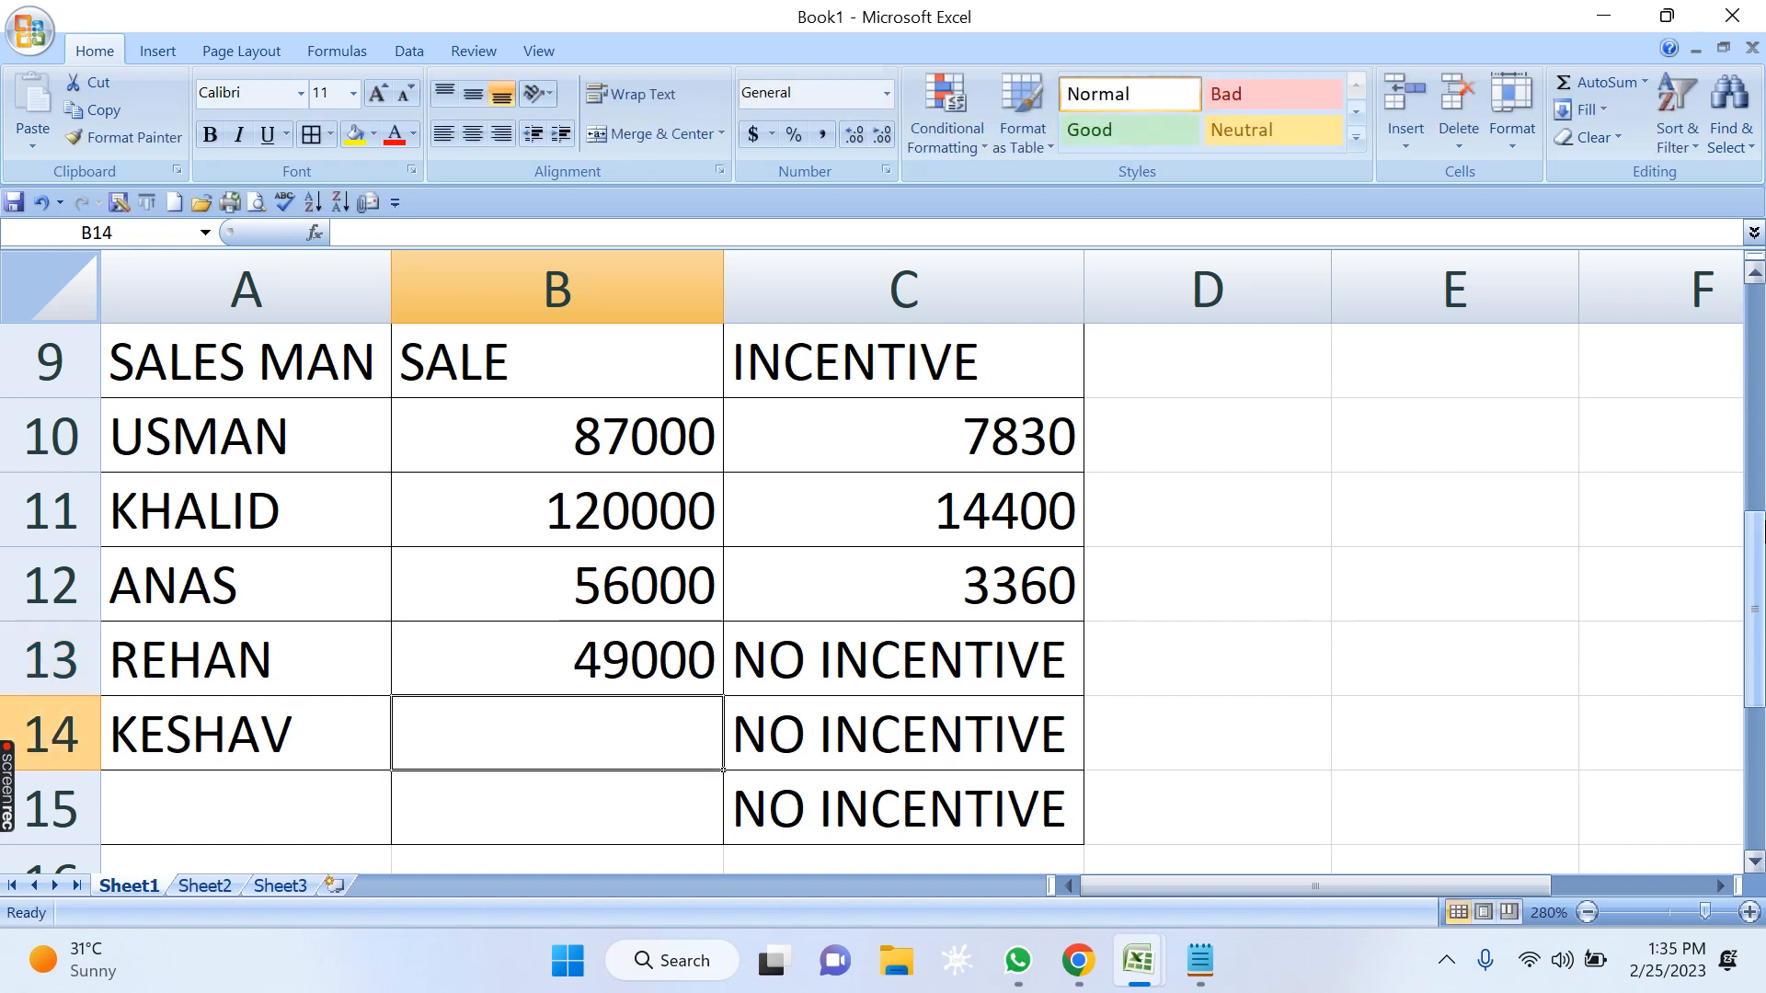
type("89000")
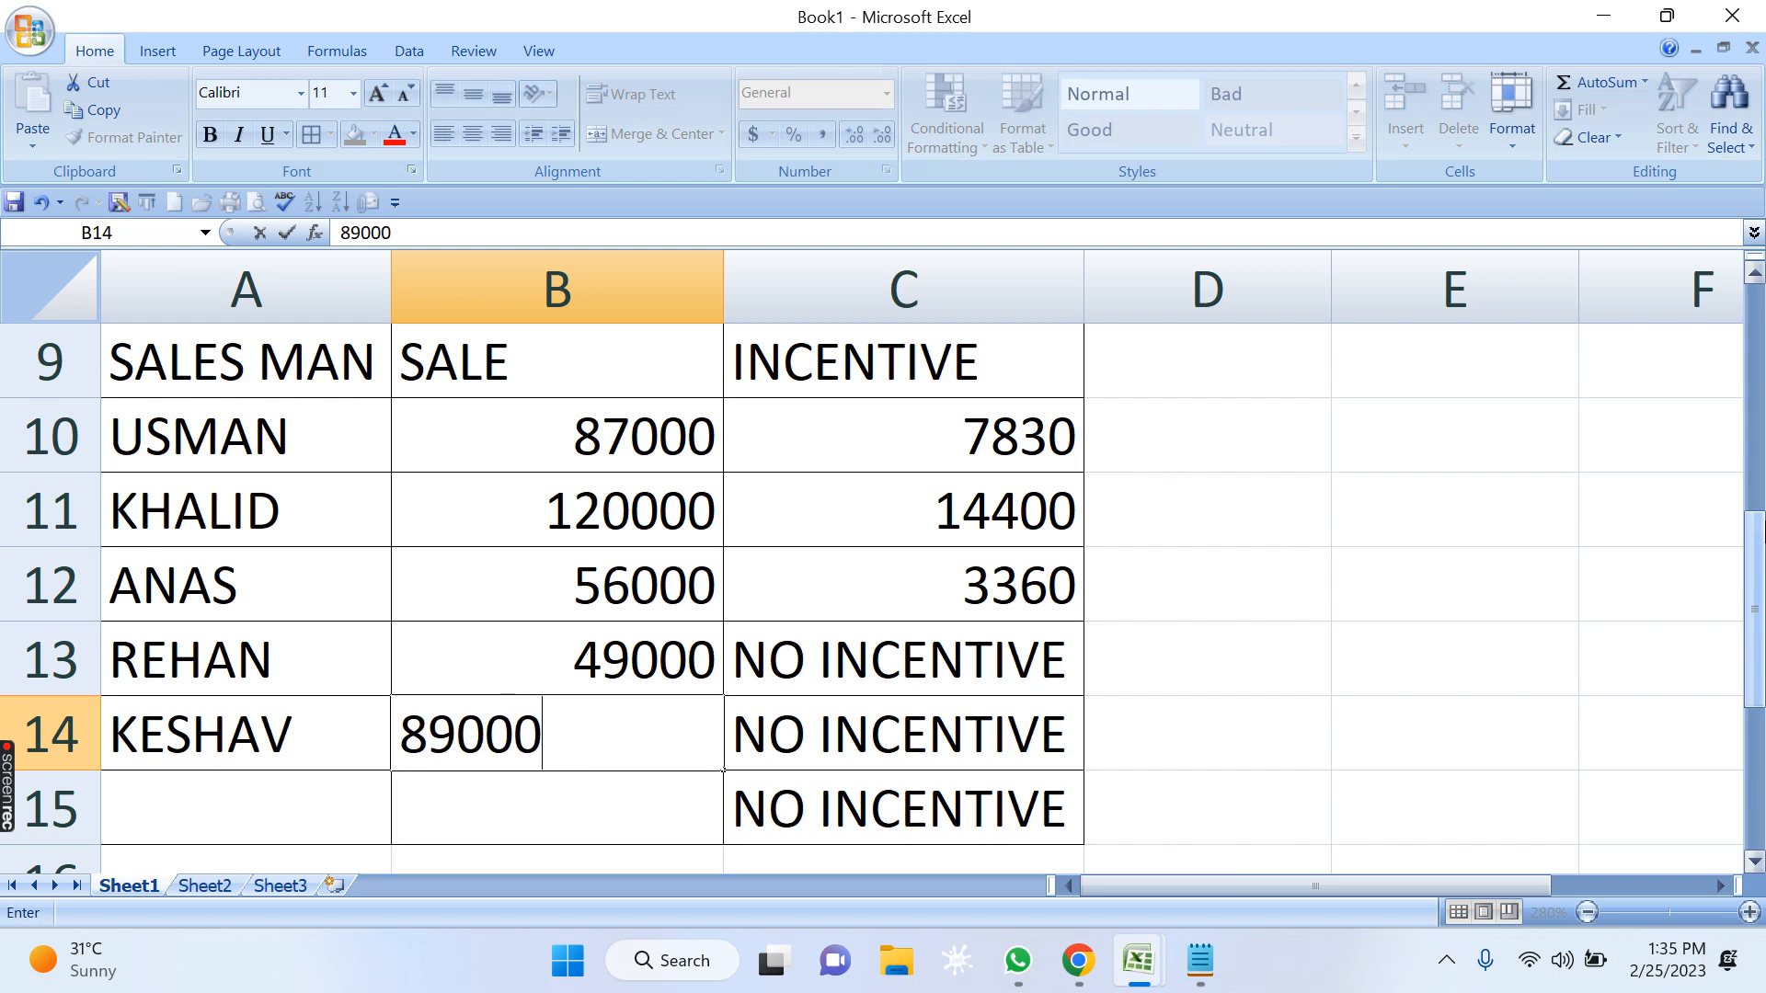
key("Return")
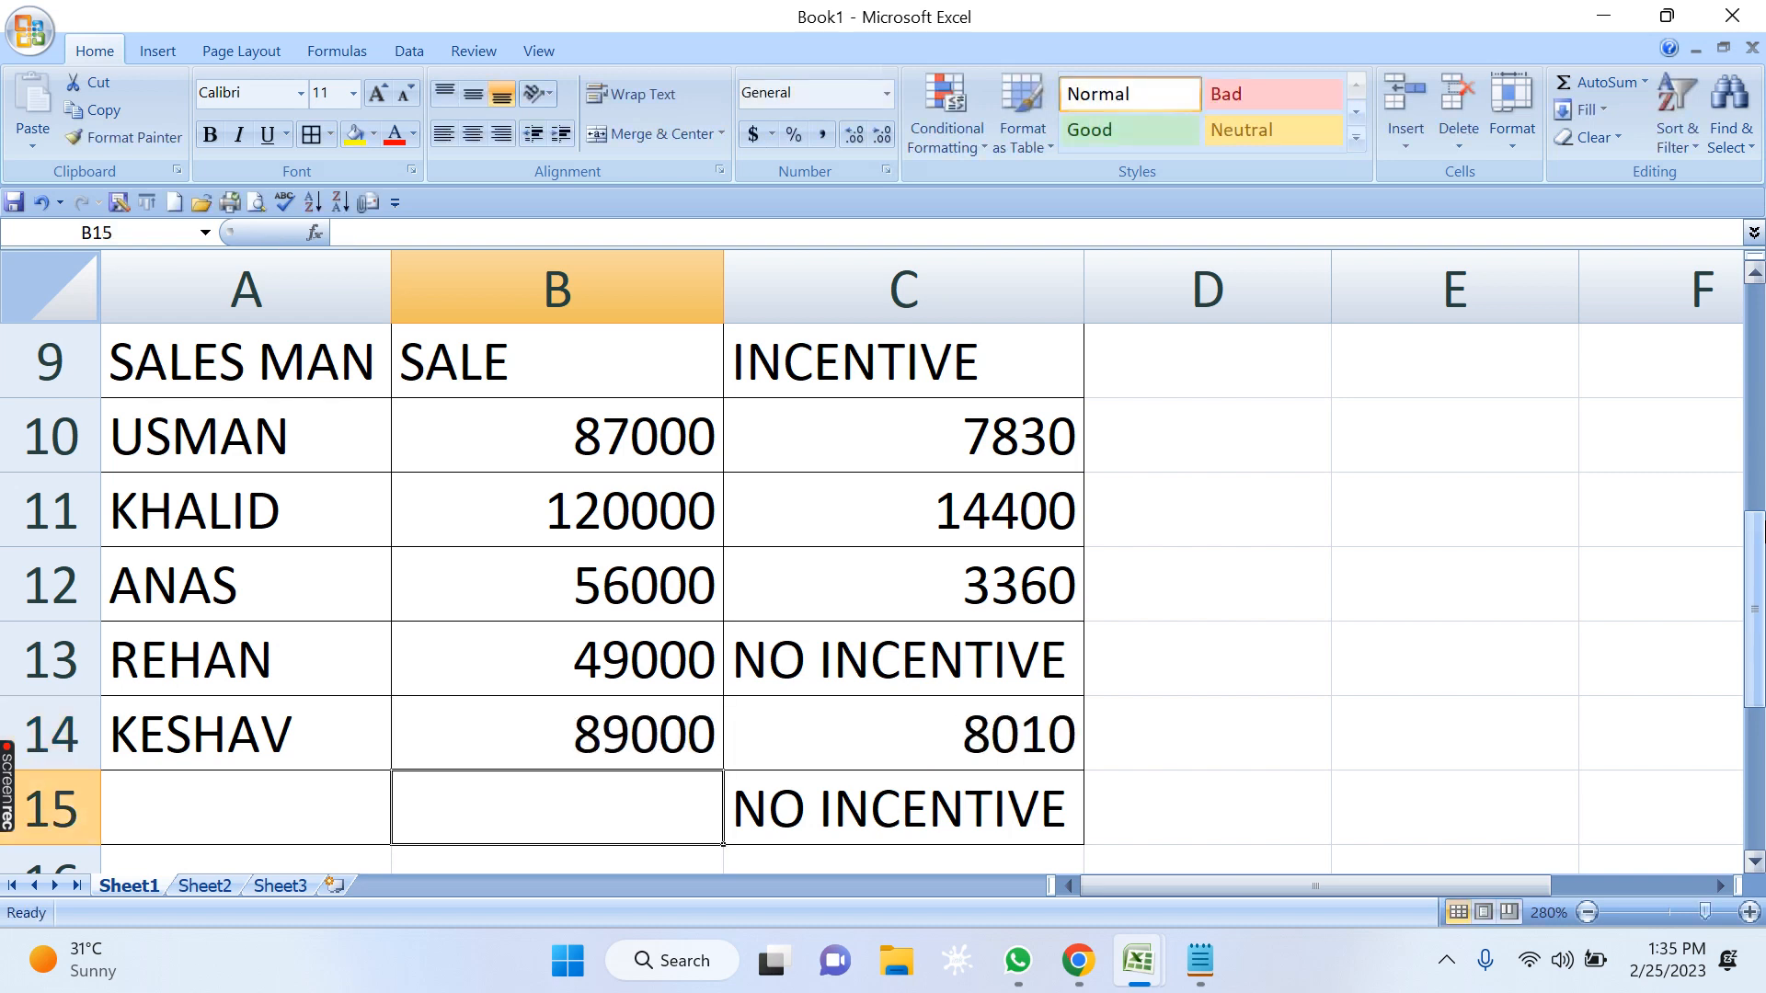
type("770200")
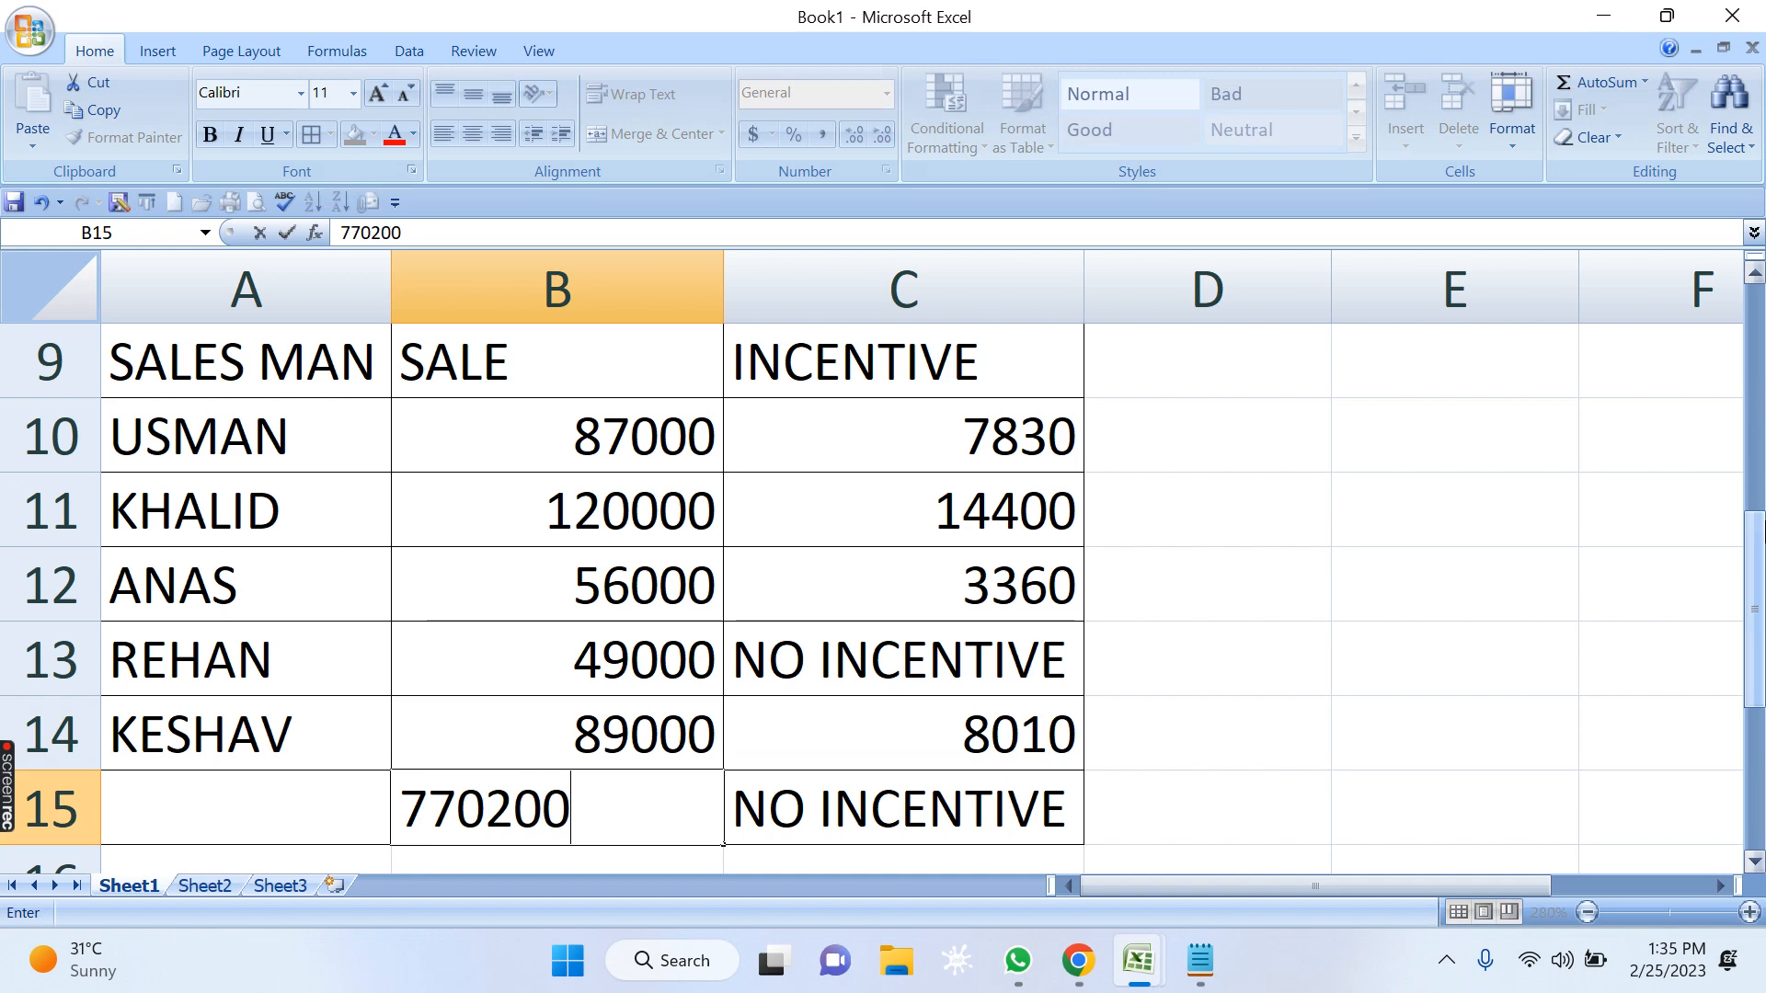
key("BackSpace")
key("BackSpace")
key("BackSpace")
type("00")
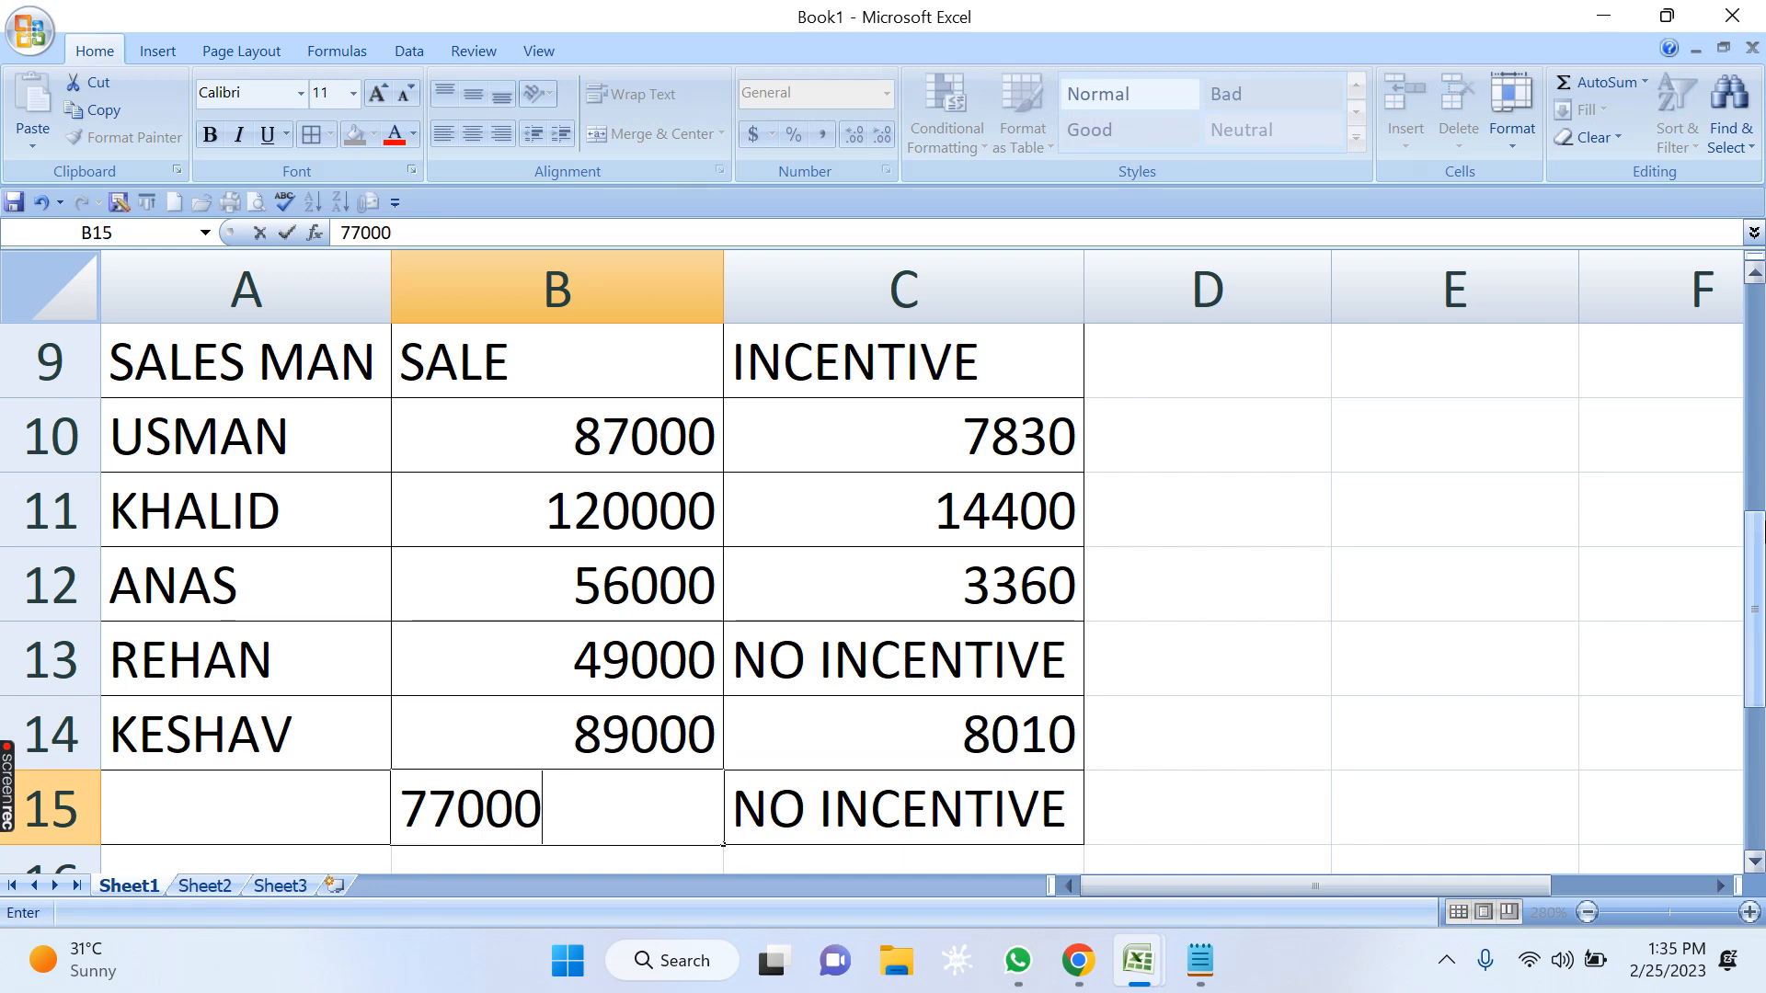
key("Return")
Look back over the sales figures and their incentives in the SALES MAN table, ending on row 13.
key("Up")
key("ctrl+Up")
key("ctrl+Up")
key("ctrl+Up")
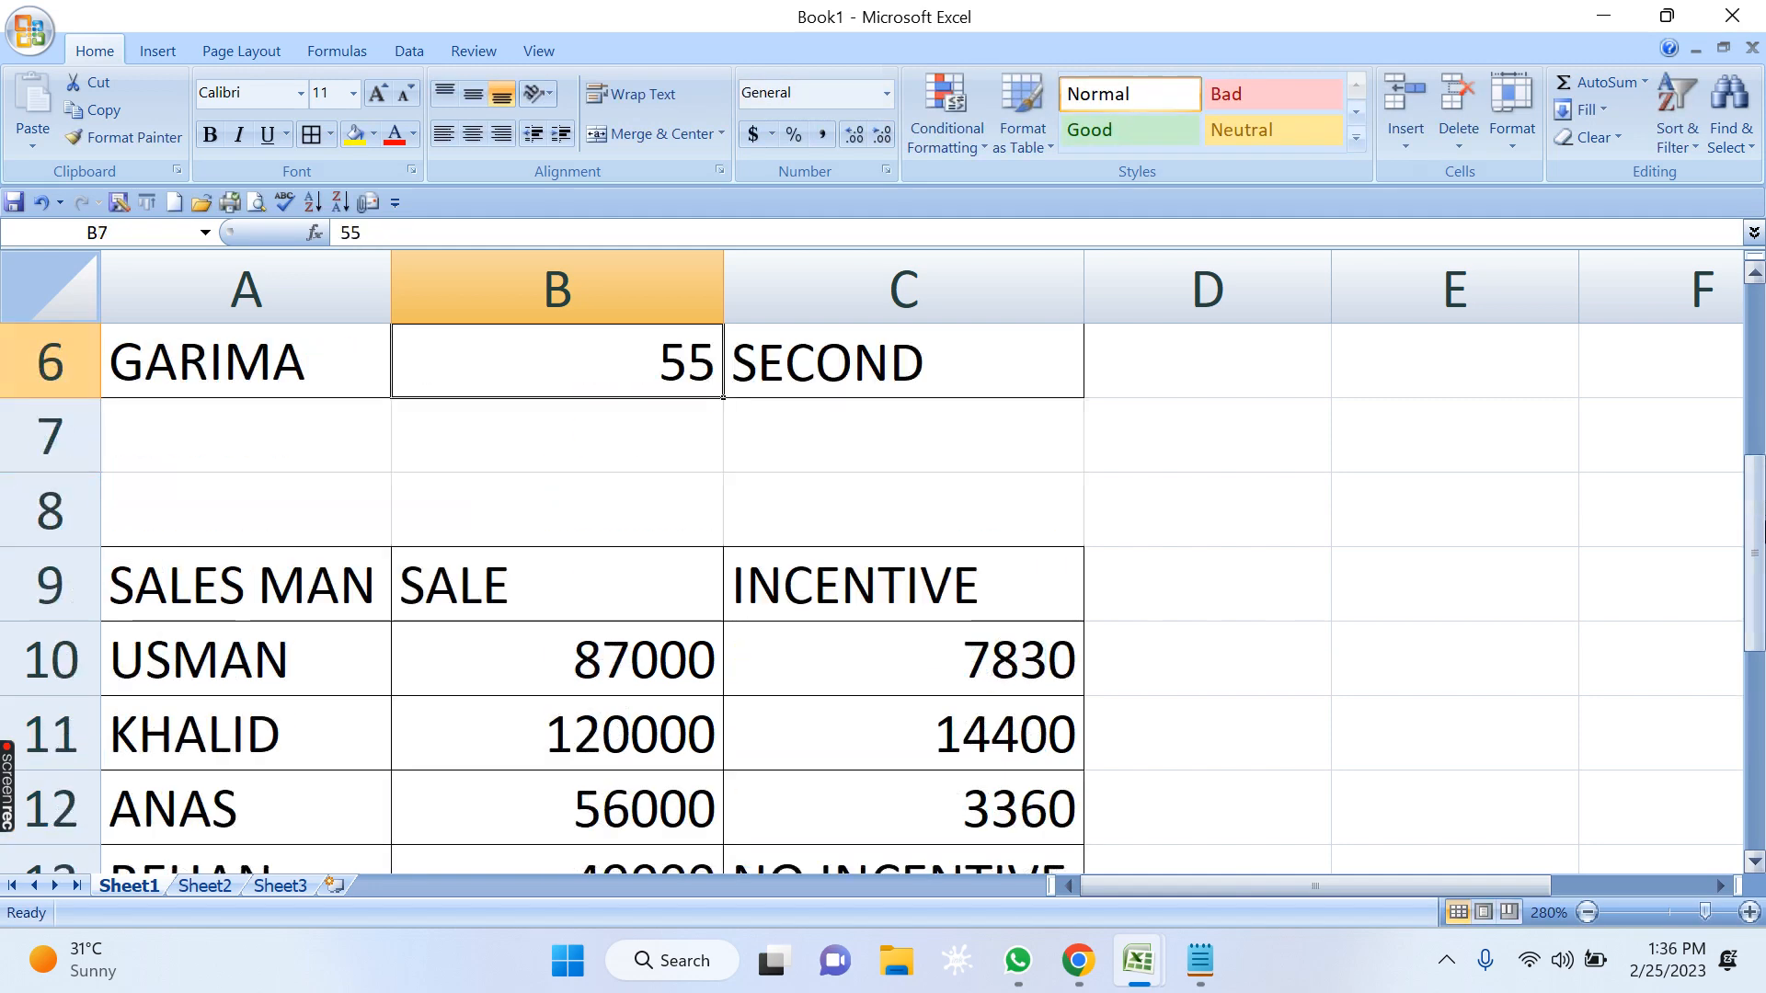
key("Down")
key("Down")
key("Down")
key("Down")
key("Down")
key("Down")
key("Down")
key("Down")
key("Down")
key("Down")
key("Down")
key("Down")
key("Down")
key("Down")
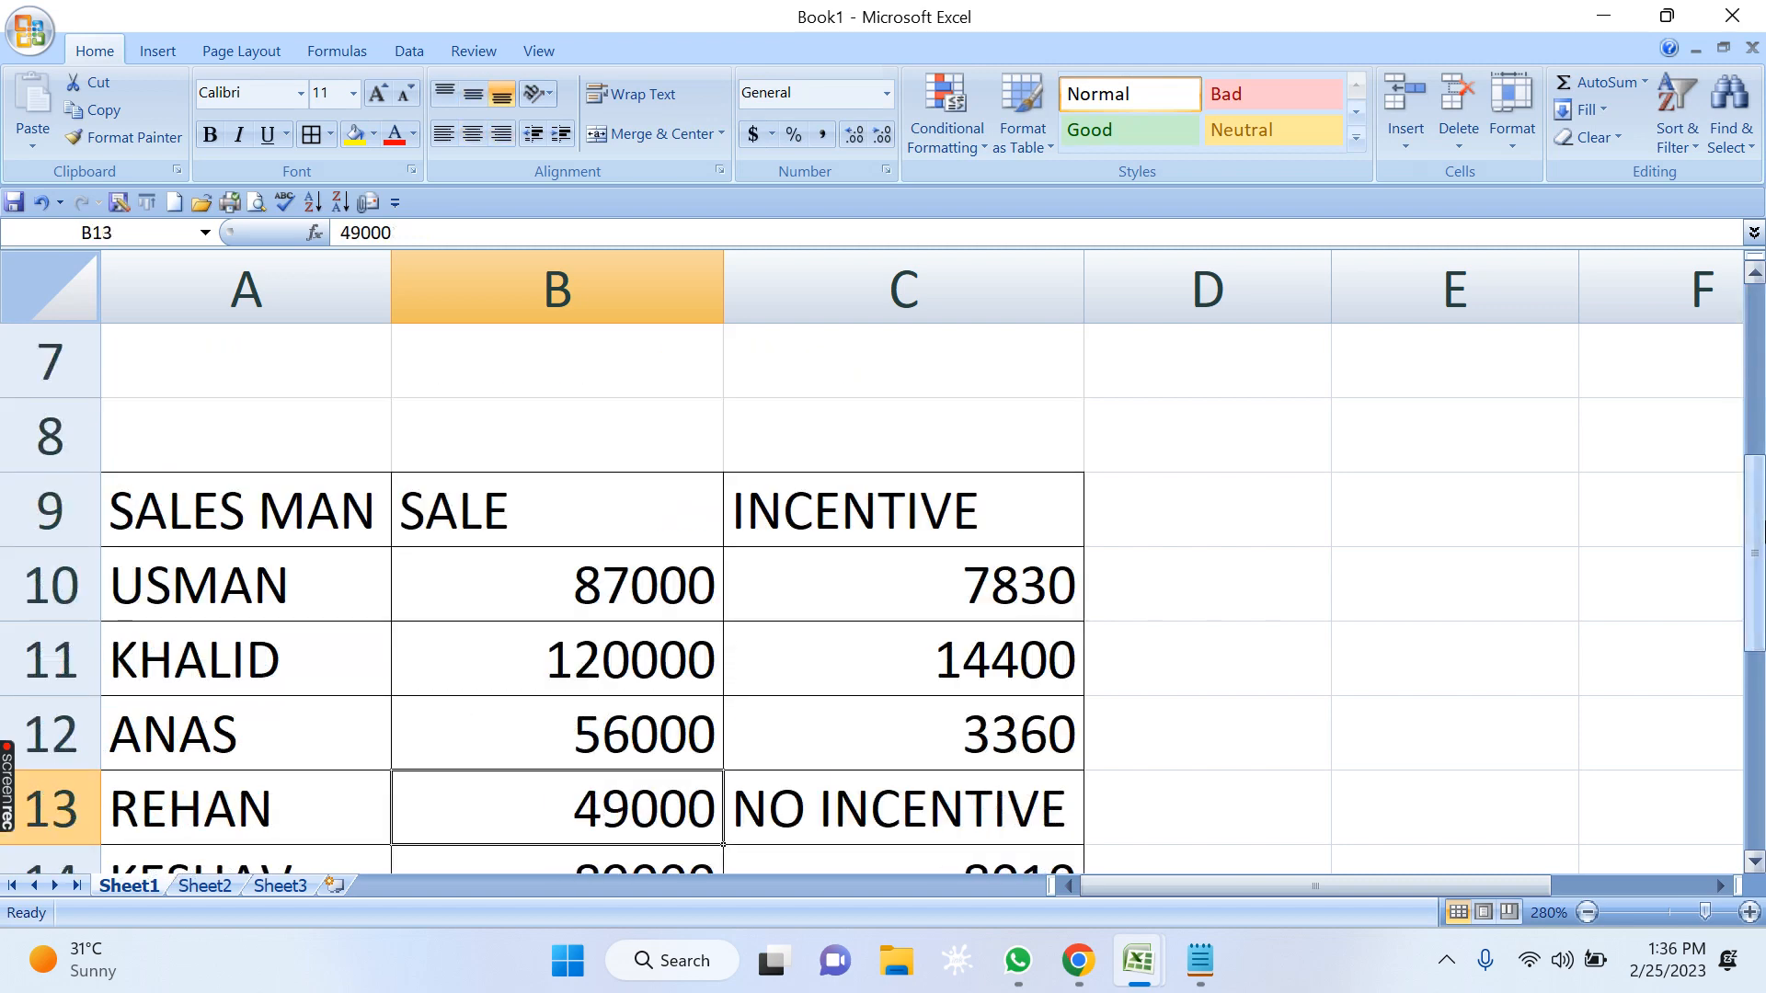
key("Down")
key("Up")
key("Up")
key("Up")
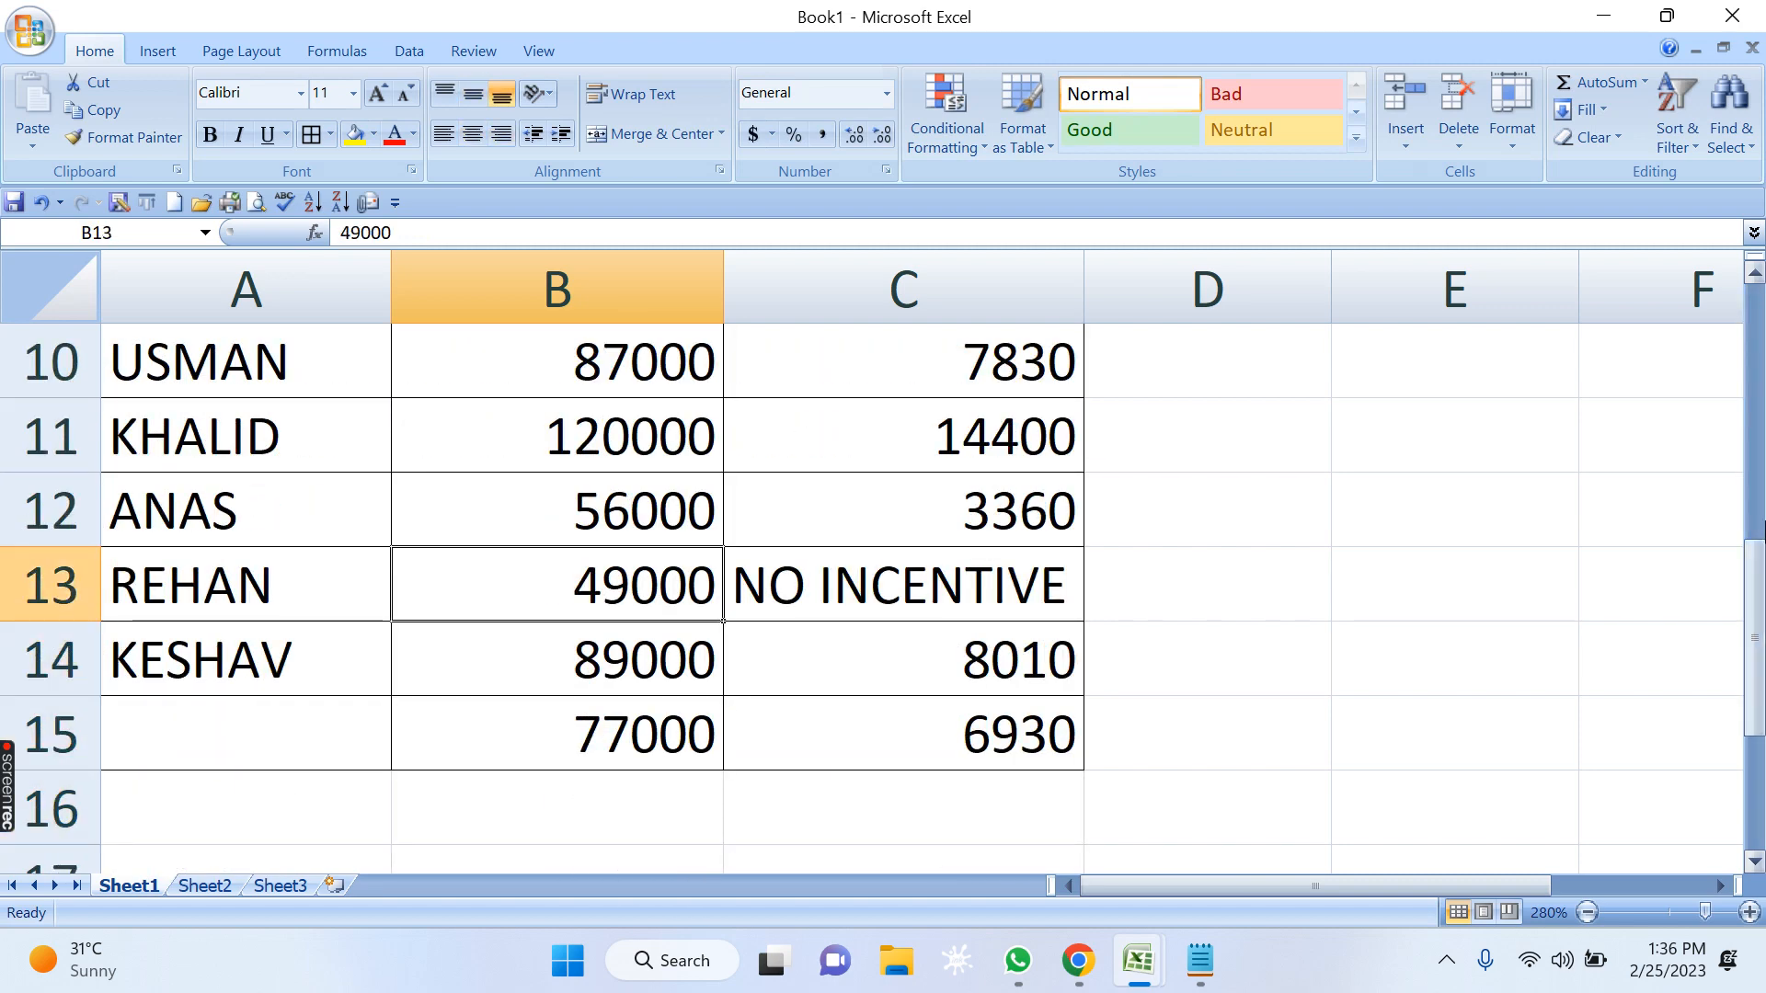
Open C13's formula, examine the B13 reference in each of its three logical tests, and close it.
key("Right")
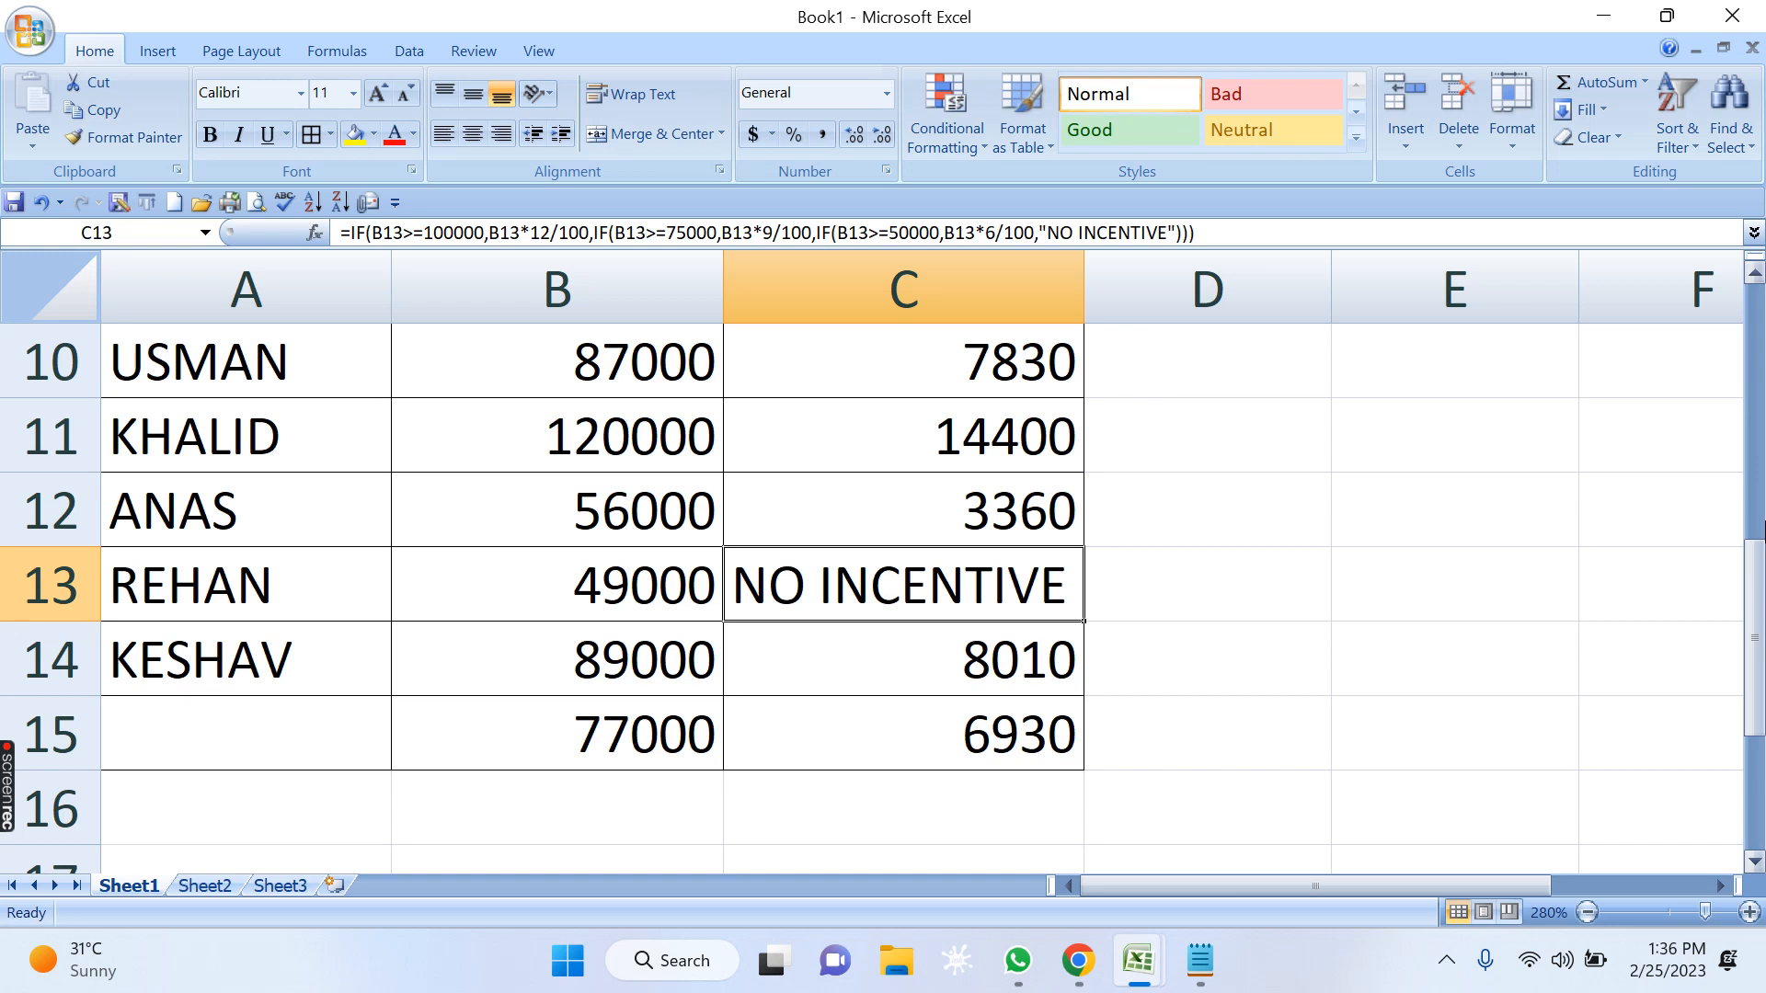
key("F2")
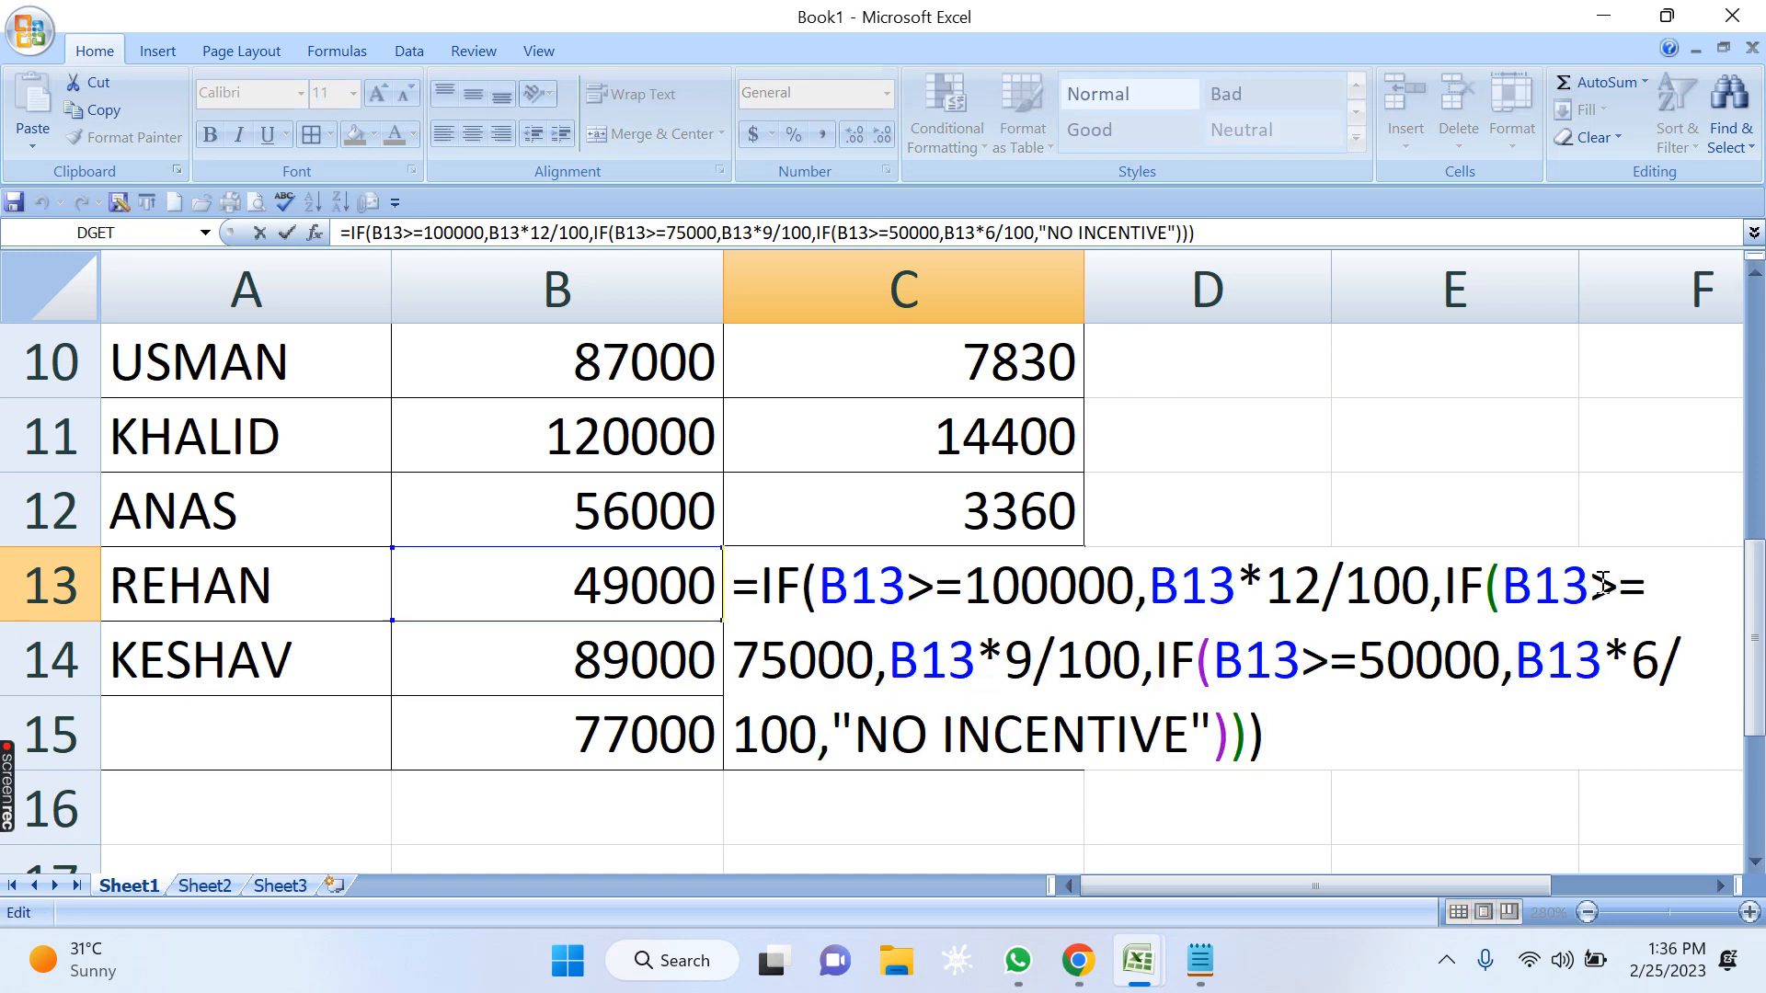
left_click_drag(904, 582, 818, 582)
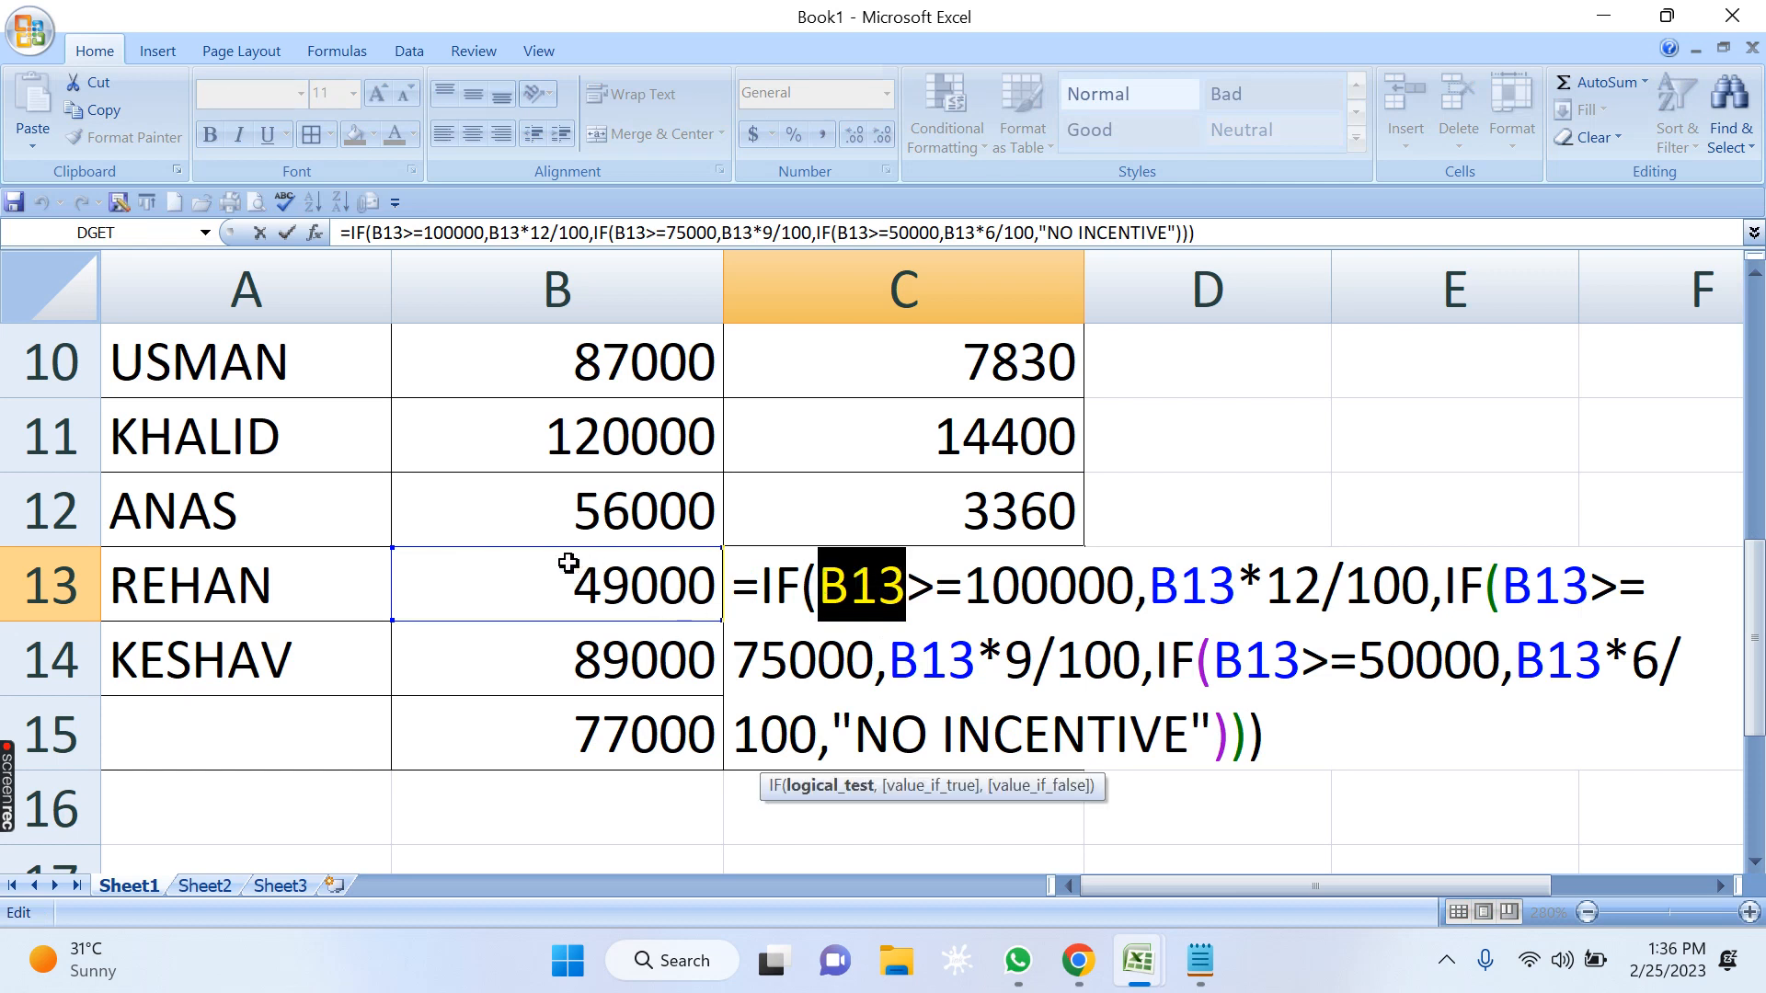
left_click(855, 591)
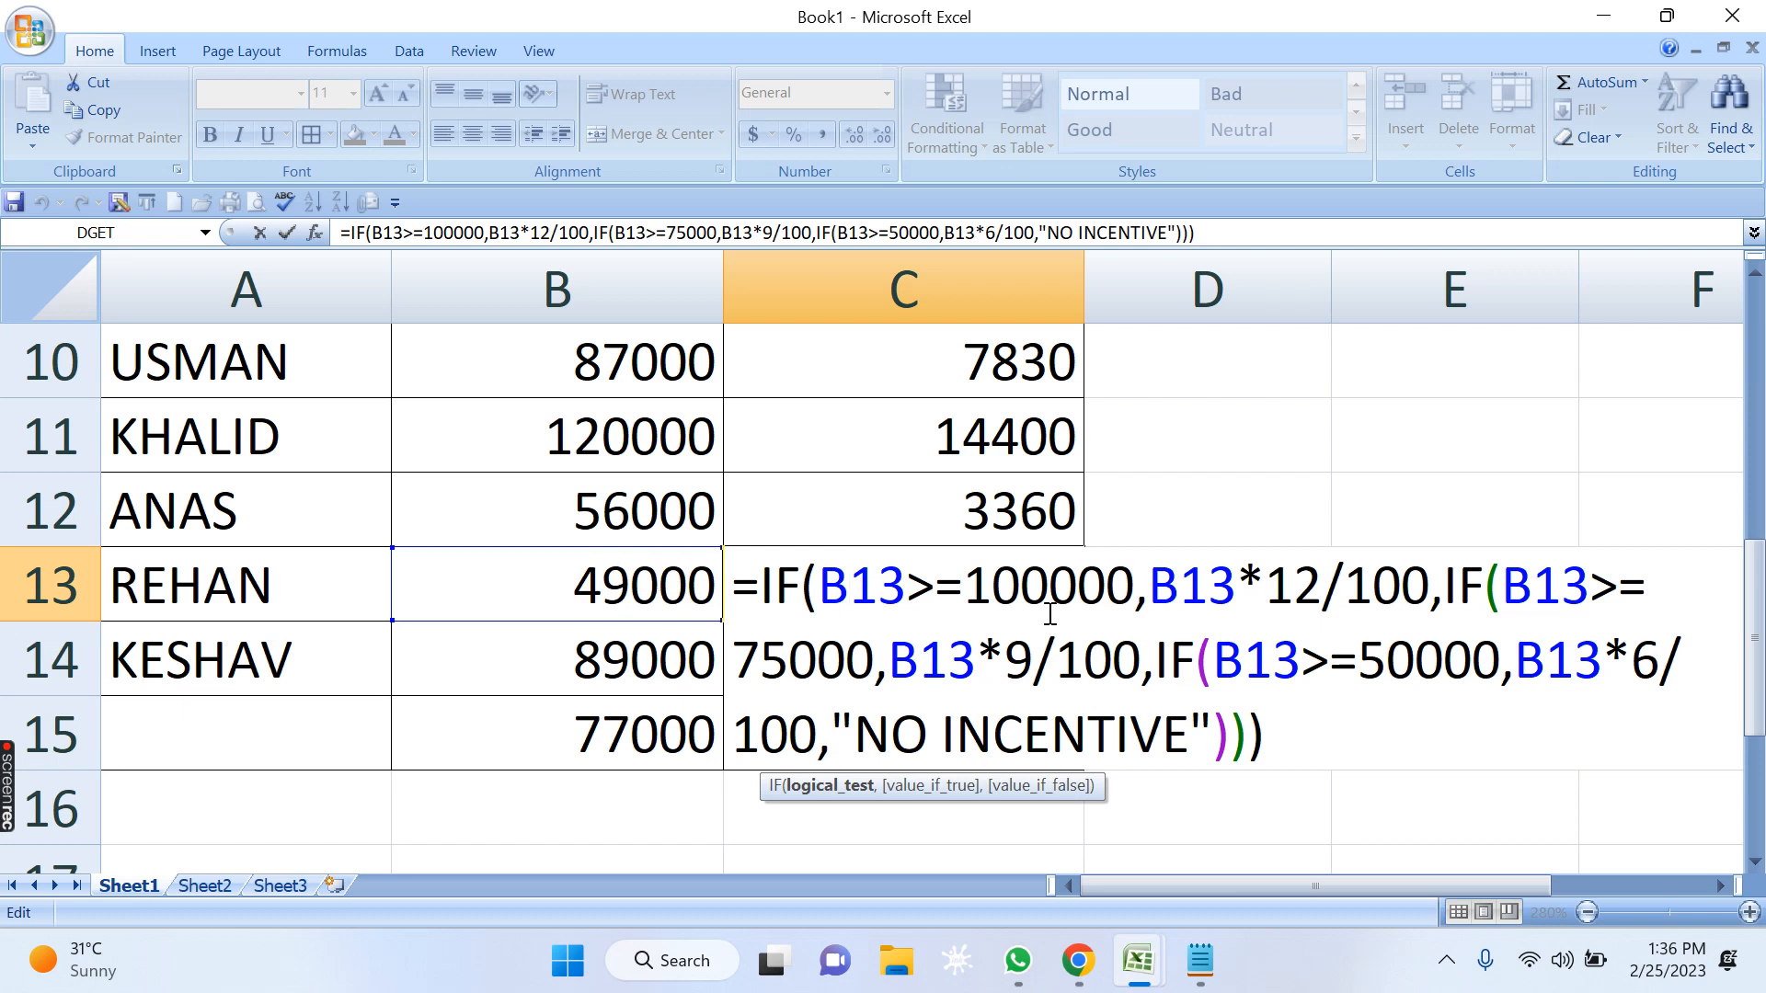
left_click(911, 582)
left_click(1026, 583)
left_click_drag(1586, 581, 1506, 582)
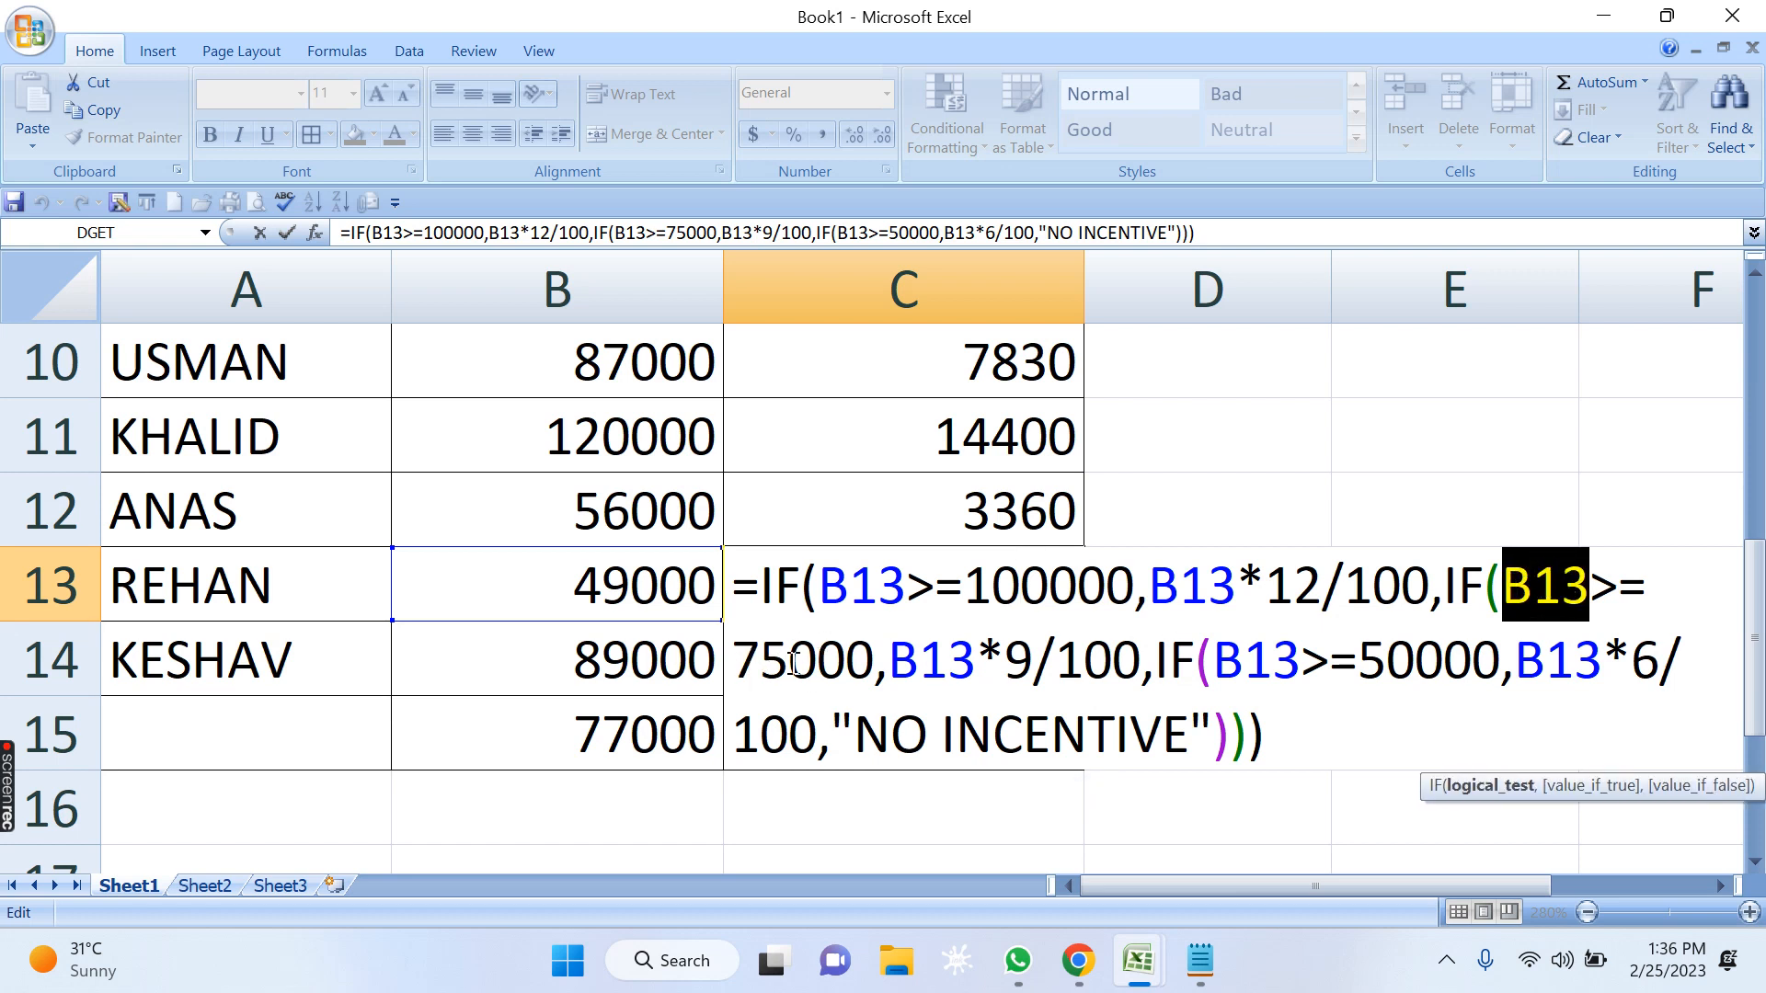
left_click_drag(920, 661, 1304, 659)
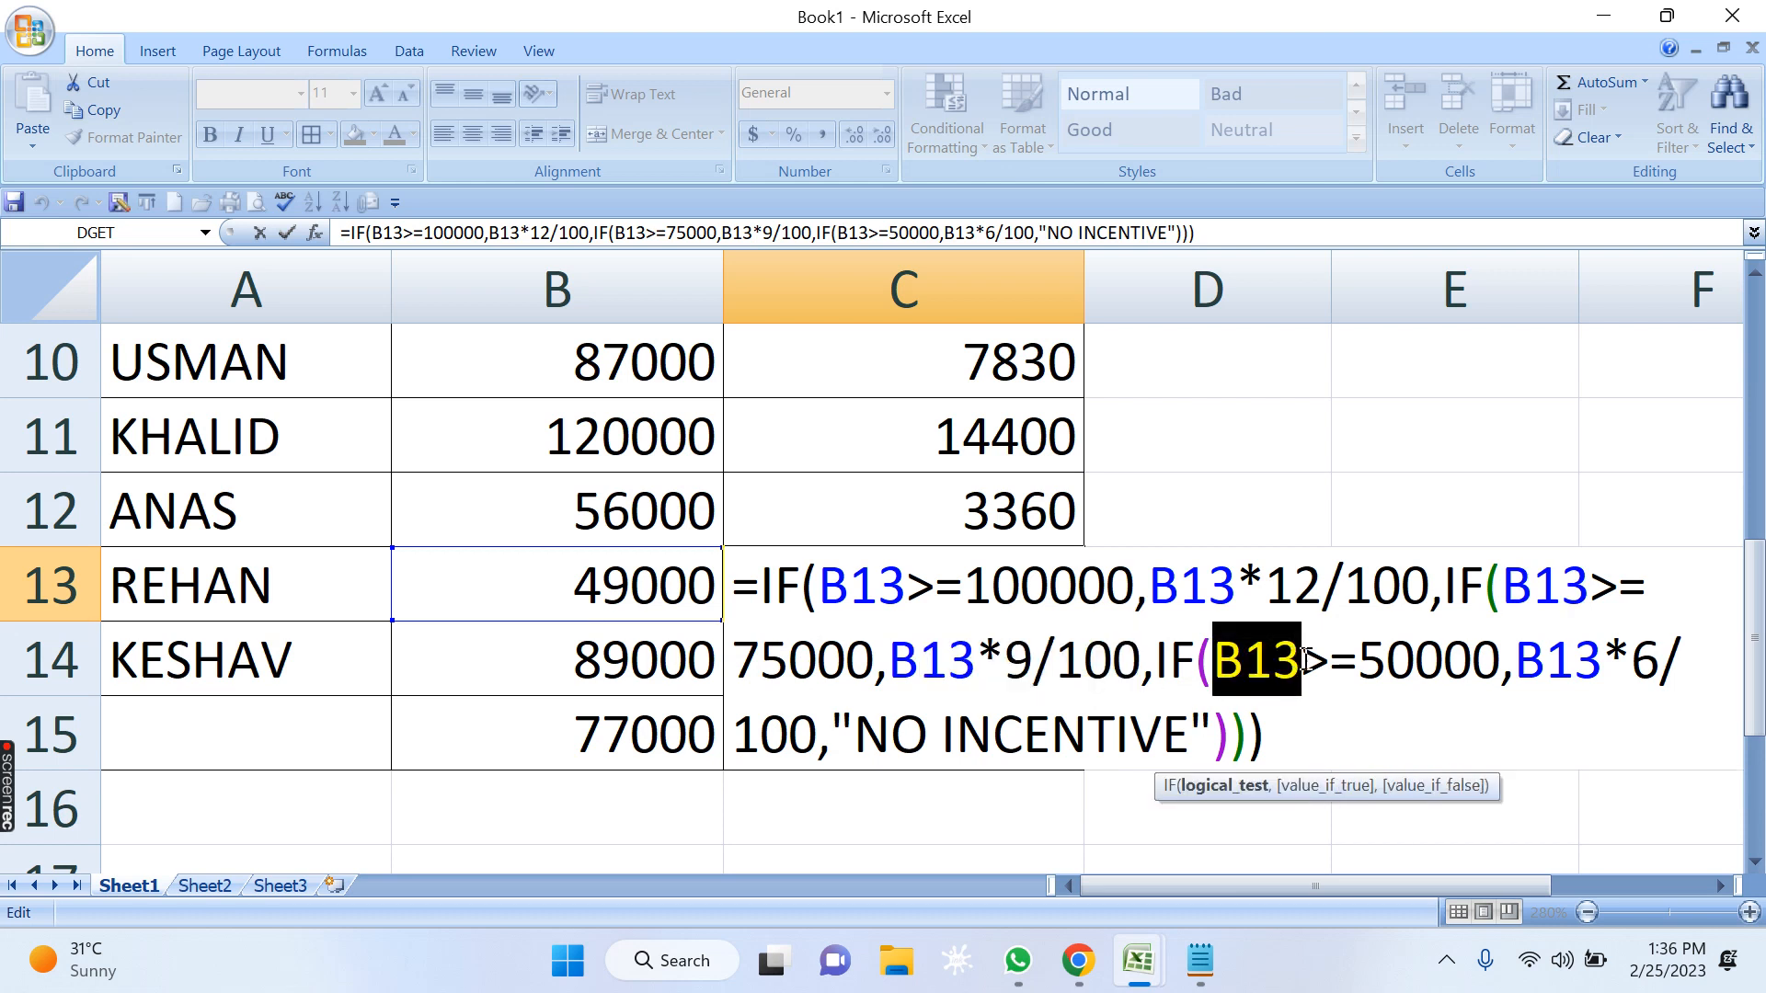
left_click(1393, 661)
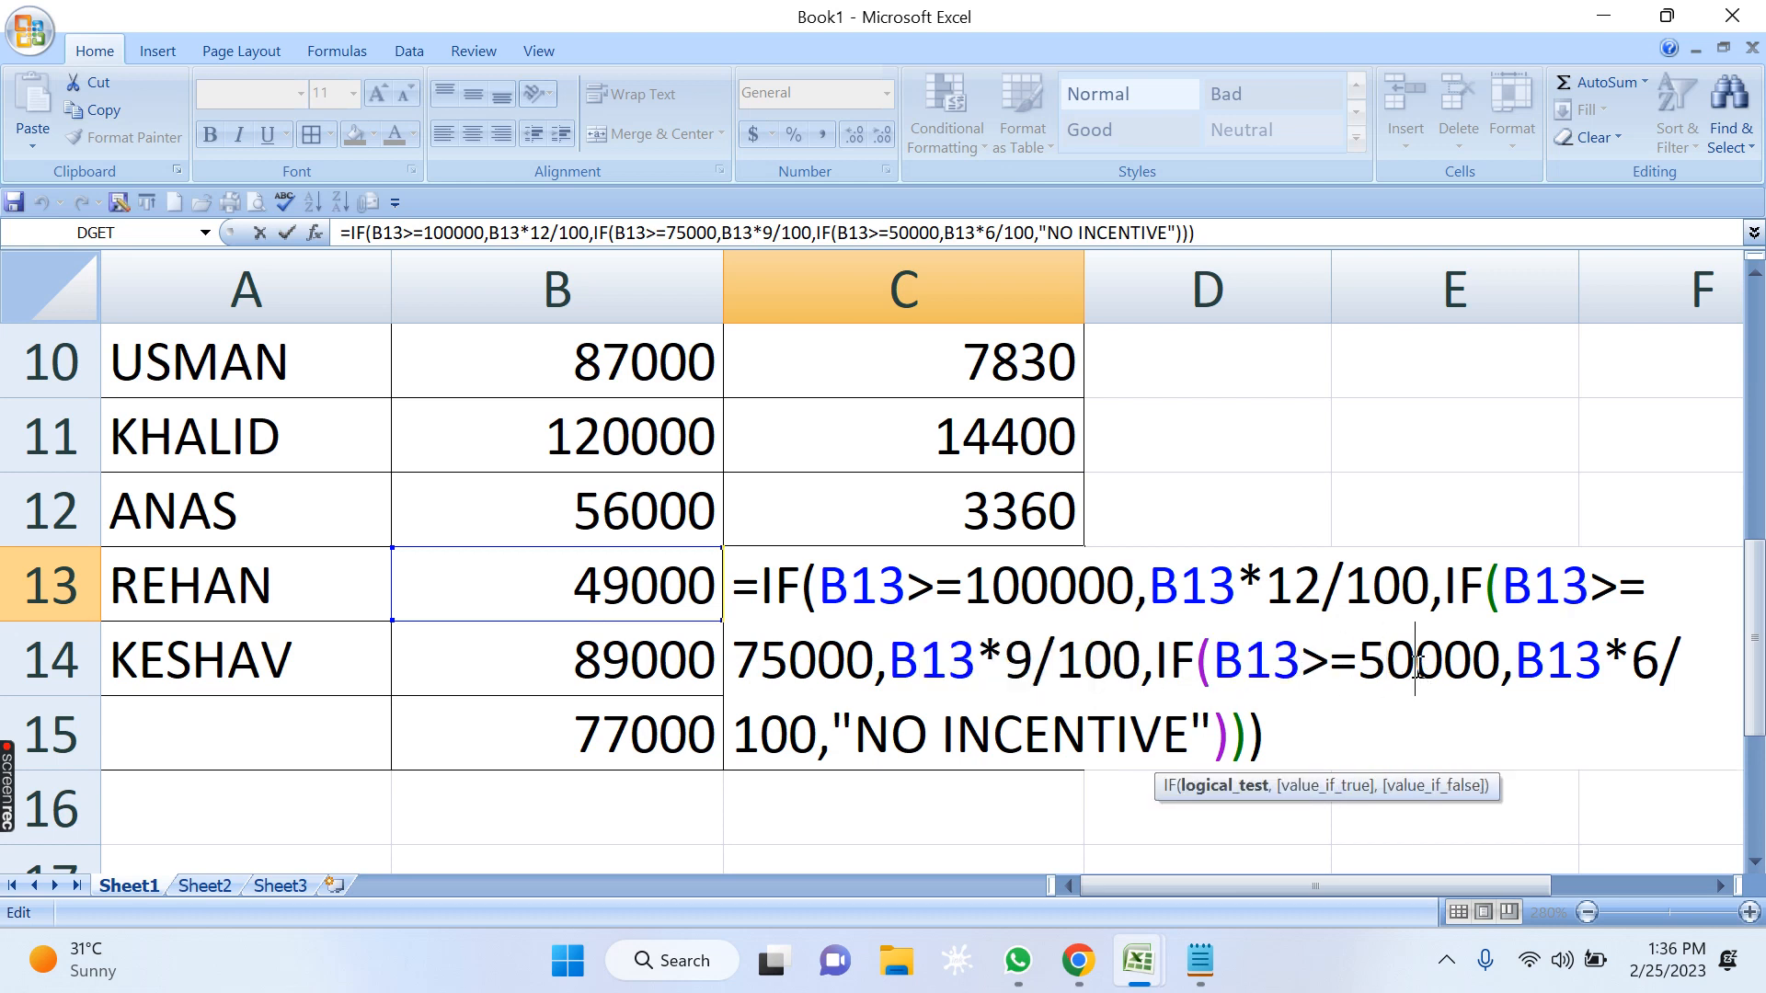
left_click(1360, 658)
key("Return")
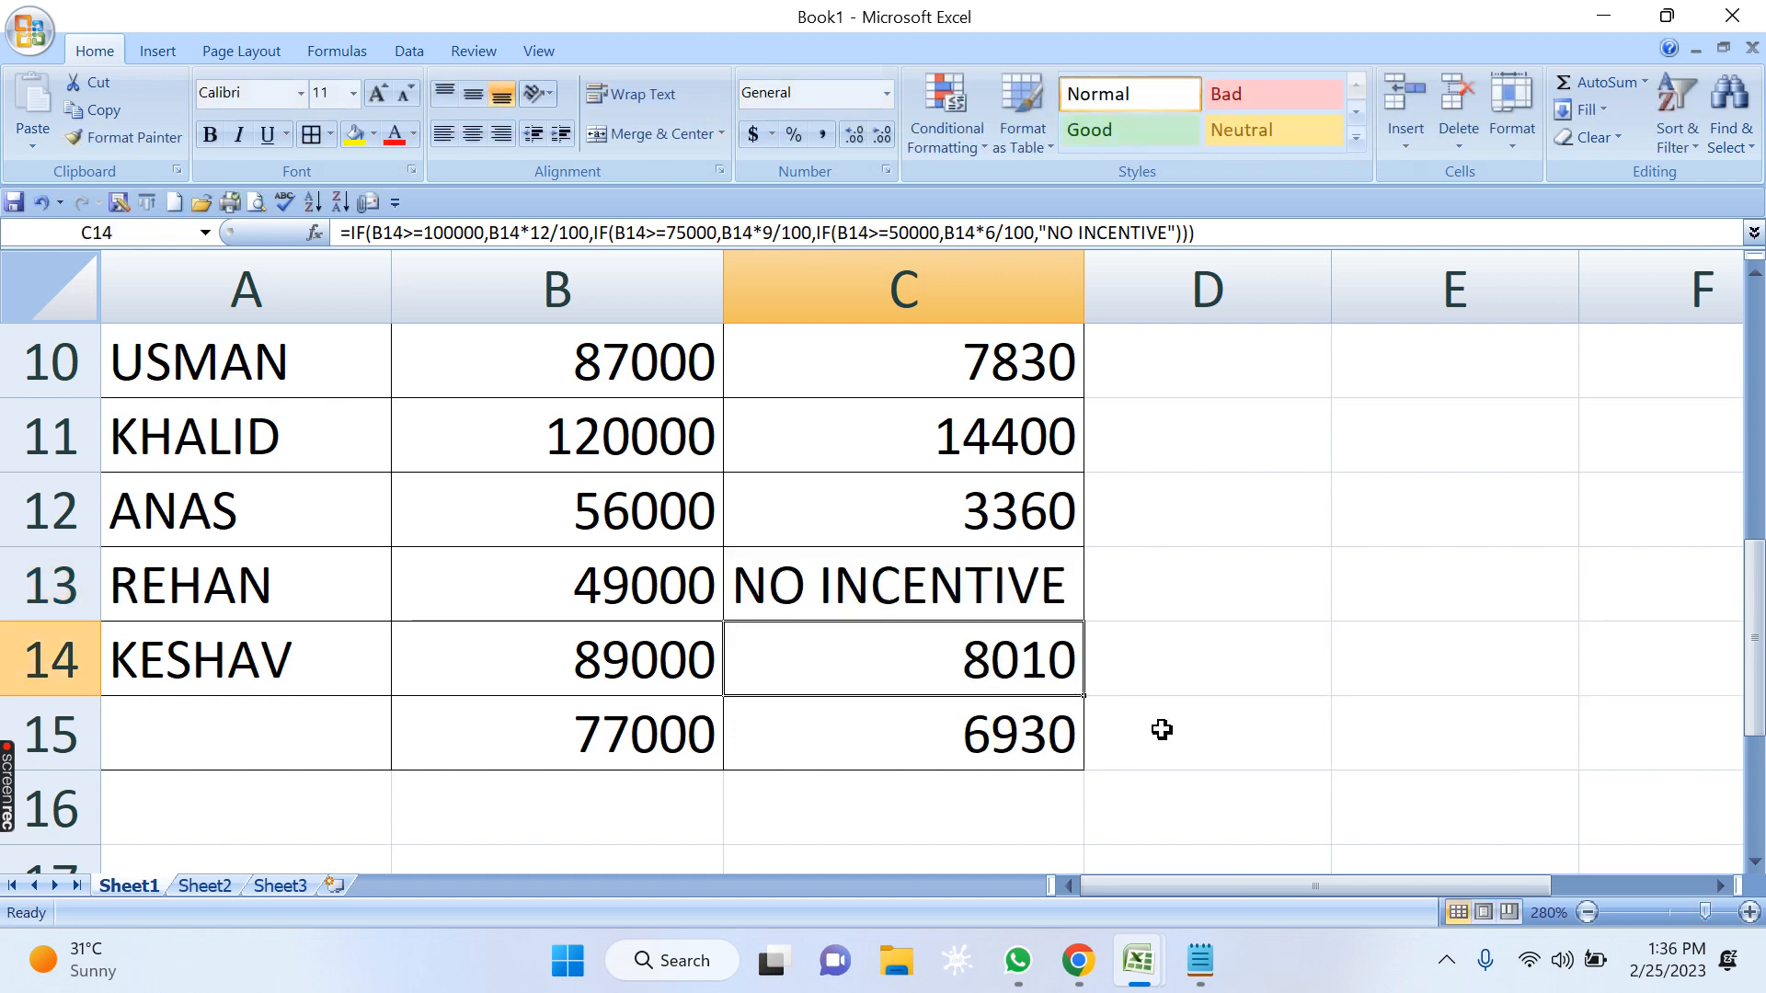
Inspect the nested IF formulas in C15, C11, C10 and C13 of the INCENTIVE column.
left_click(1026, 733)
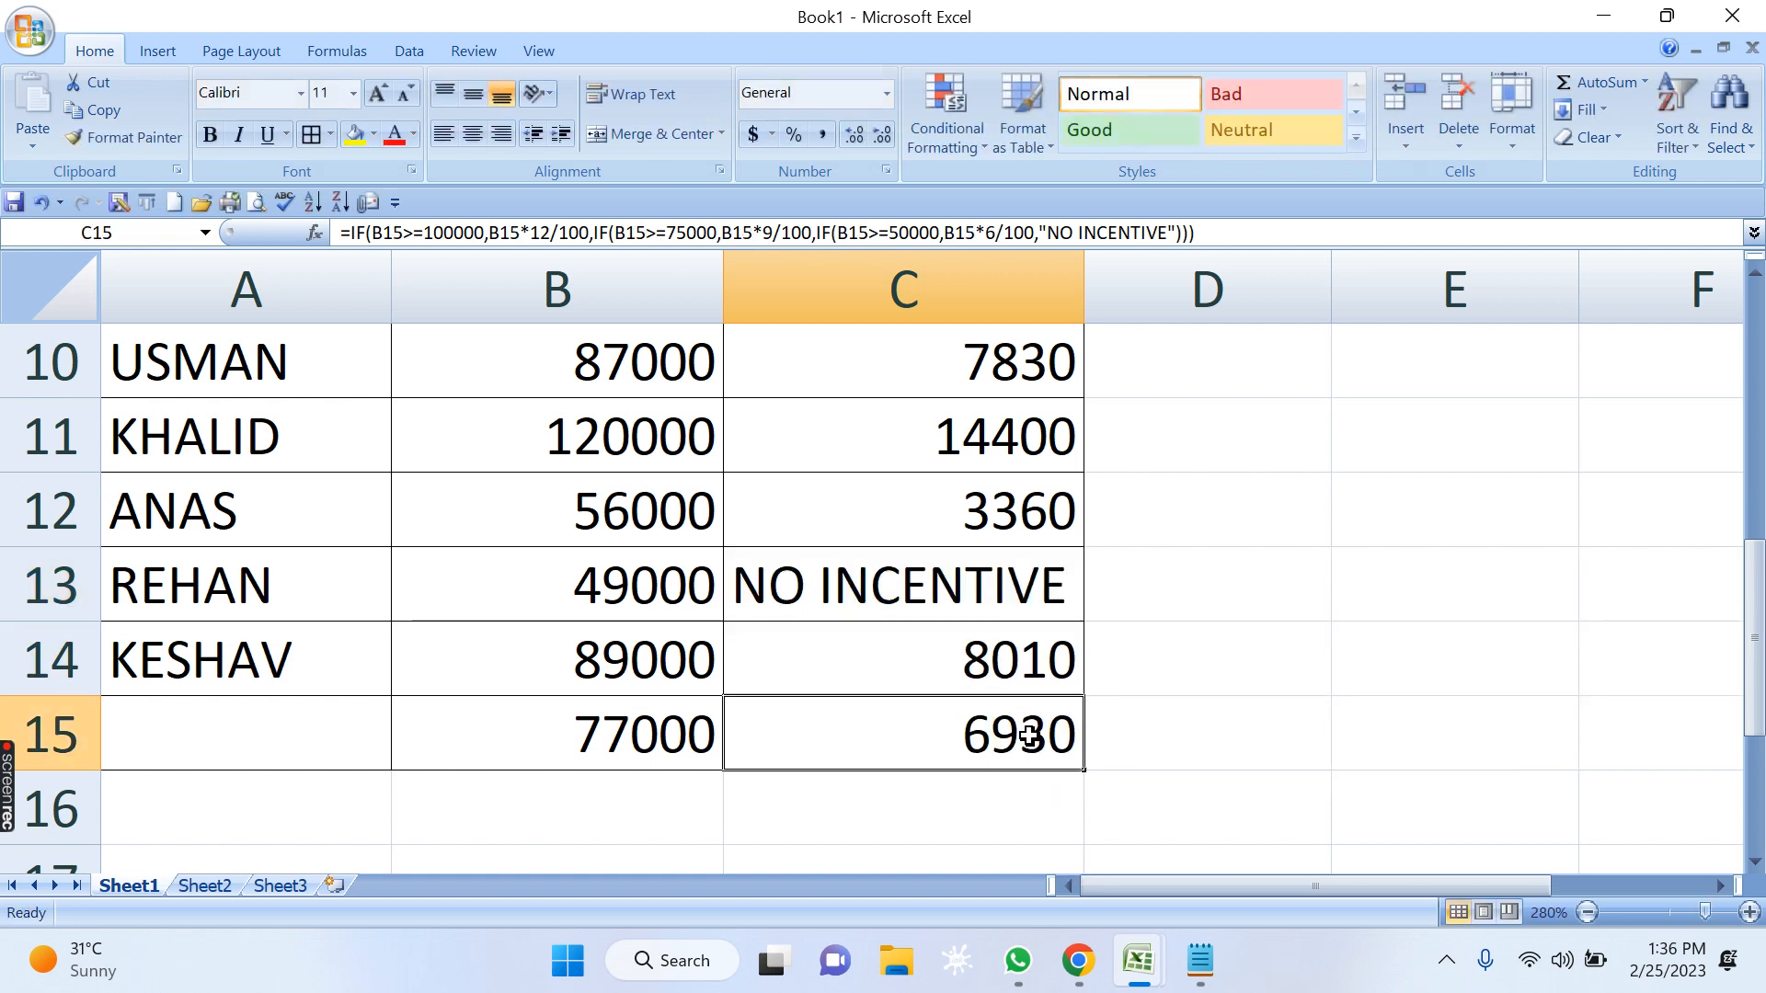
left_click(1022, 455)
left_click(1012, 379)
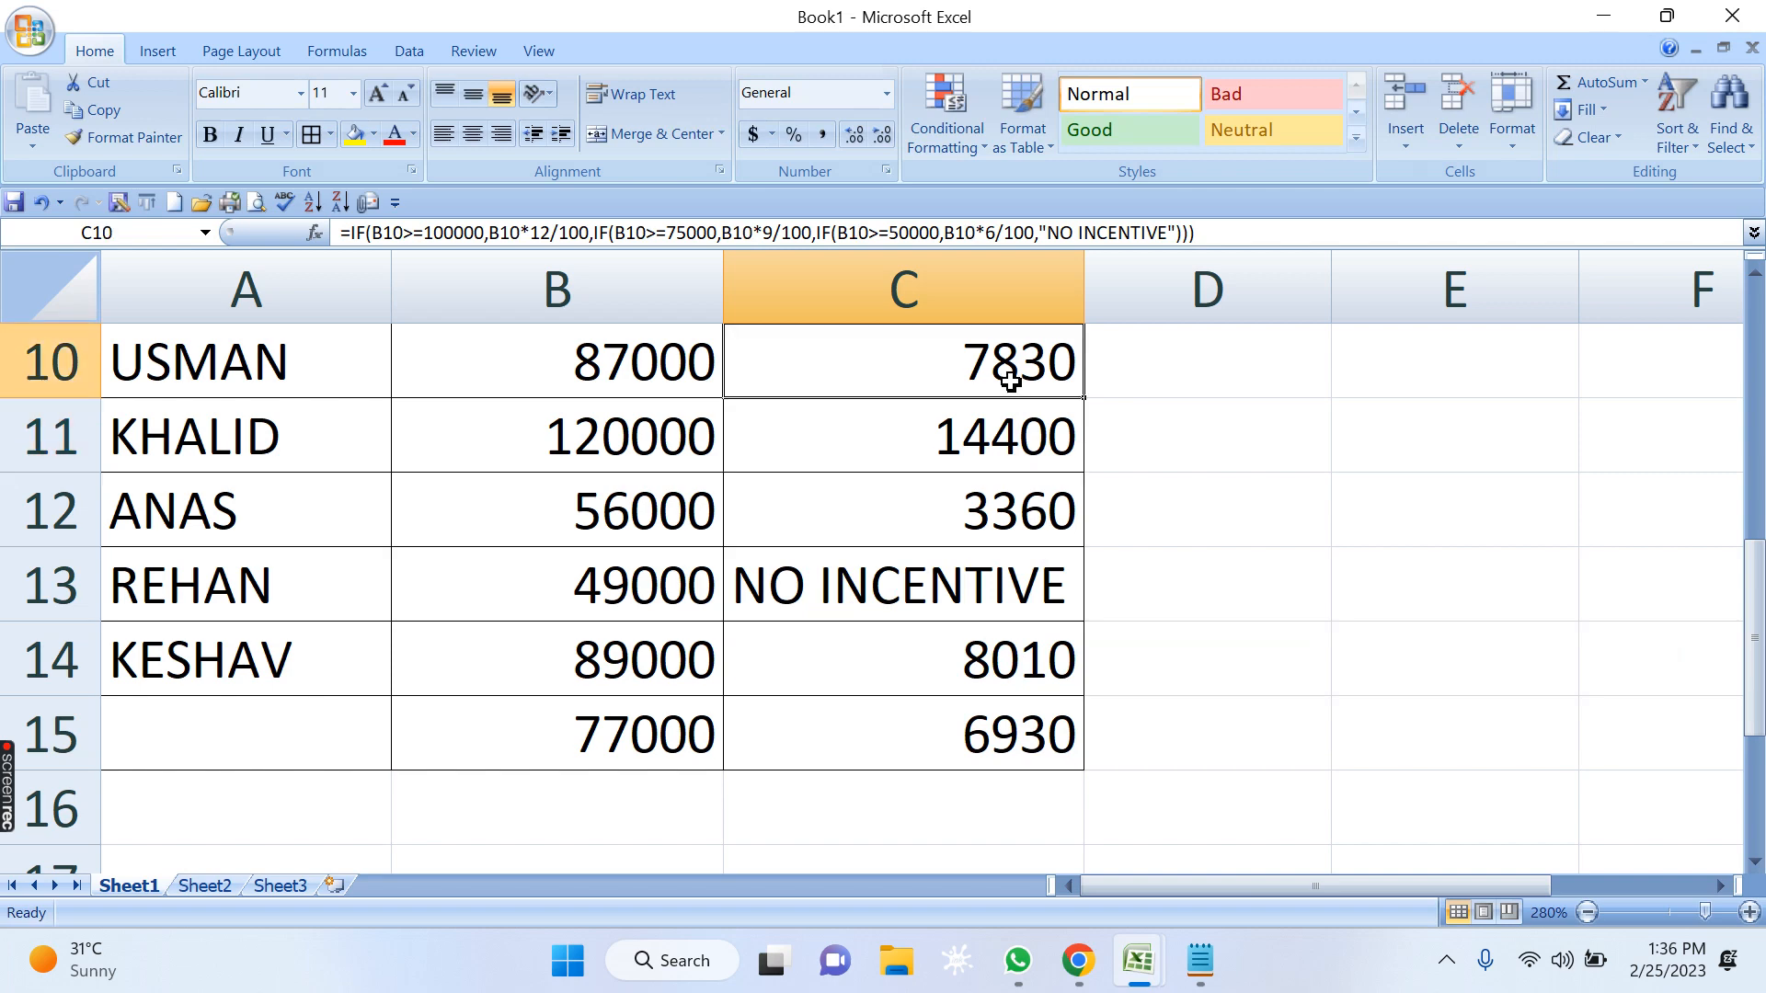
left_click(970, 555)
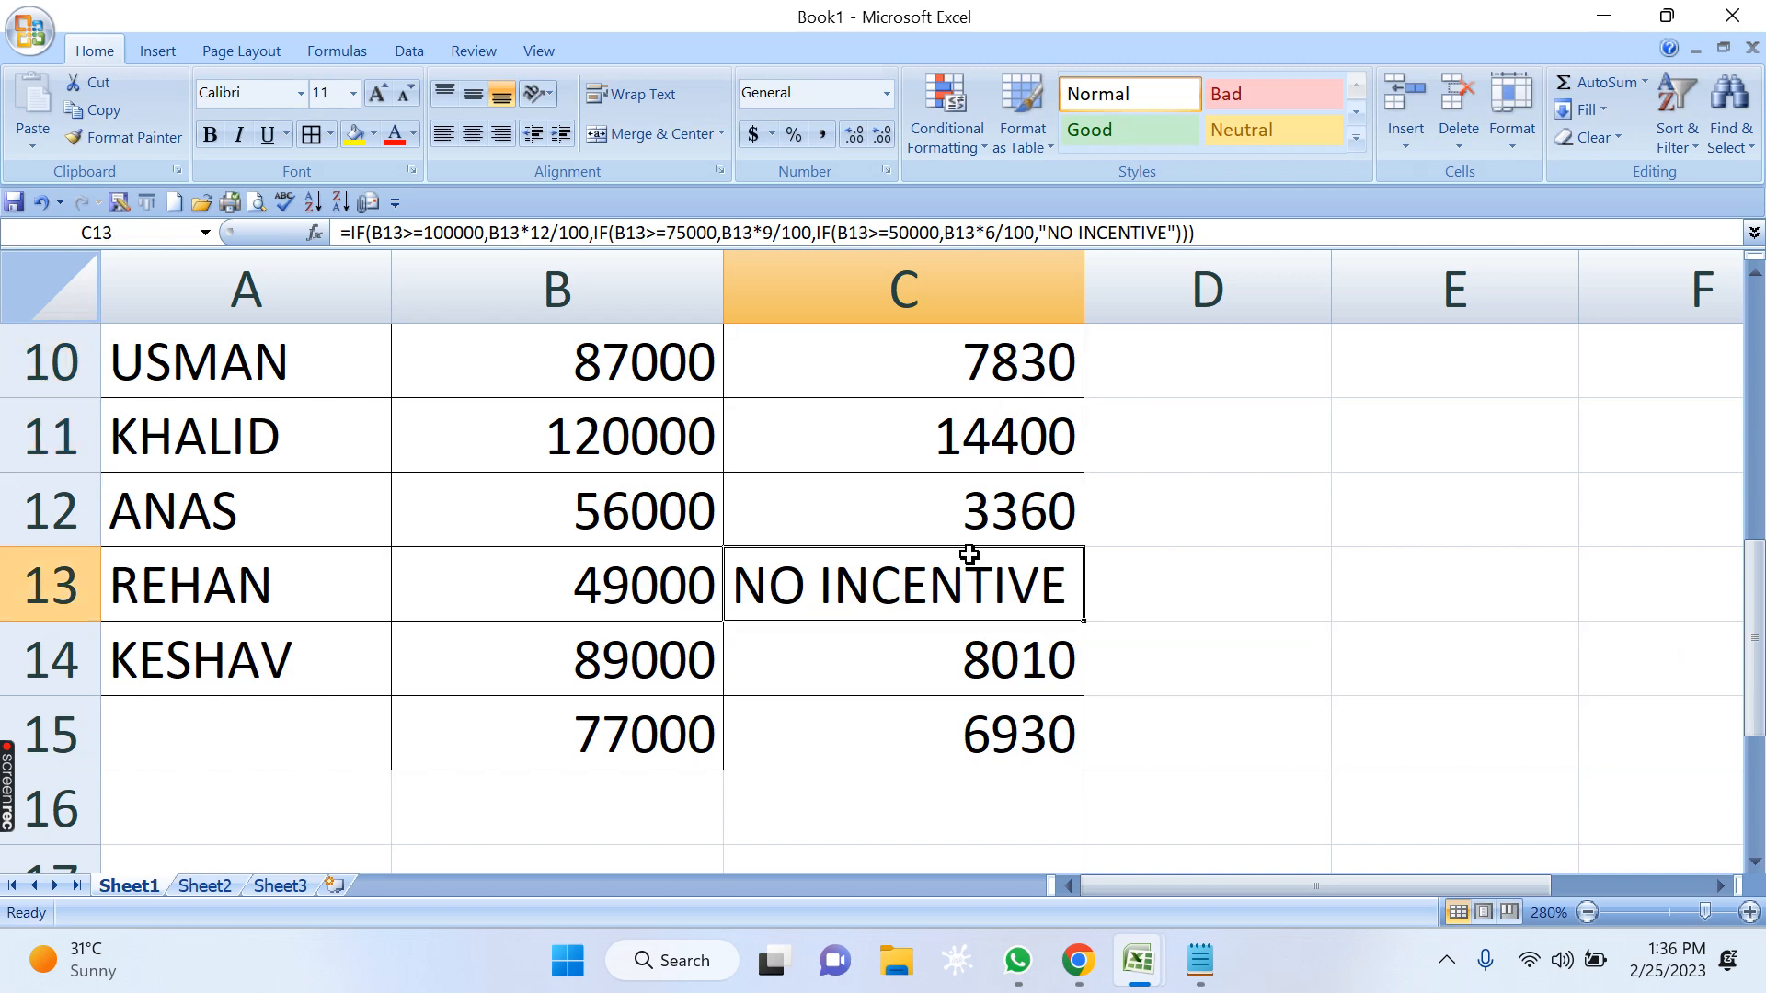
Switch to Notepad, review the ATTANDANCE criteria block from >=90 to OTHERWISE, and return to Excel.
left_click(1200, 961)
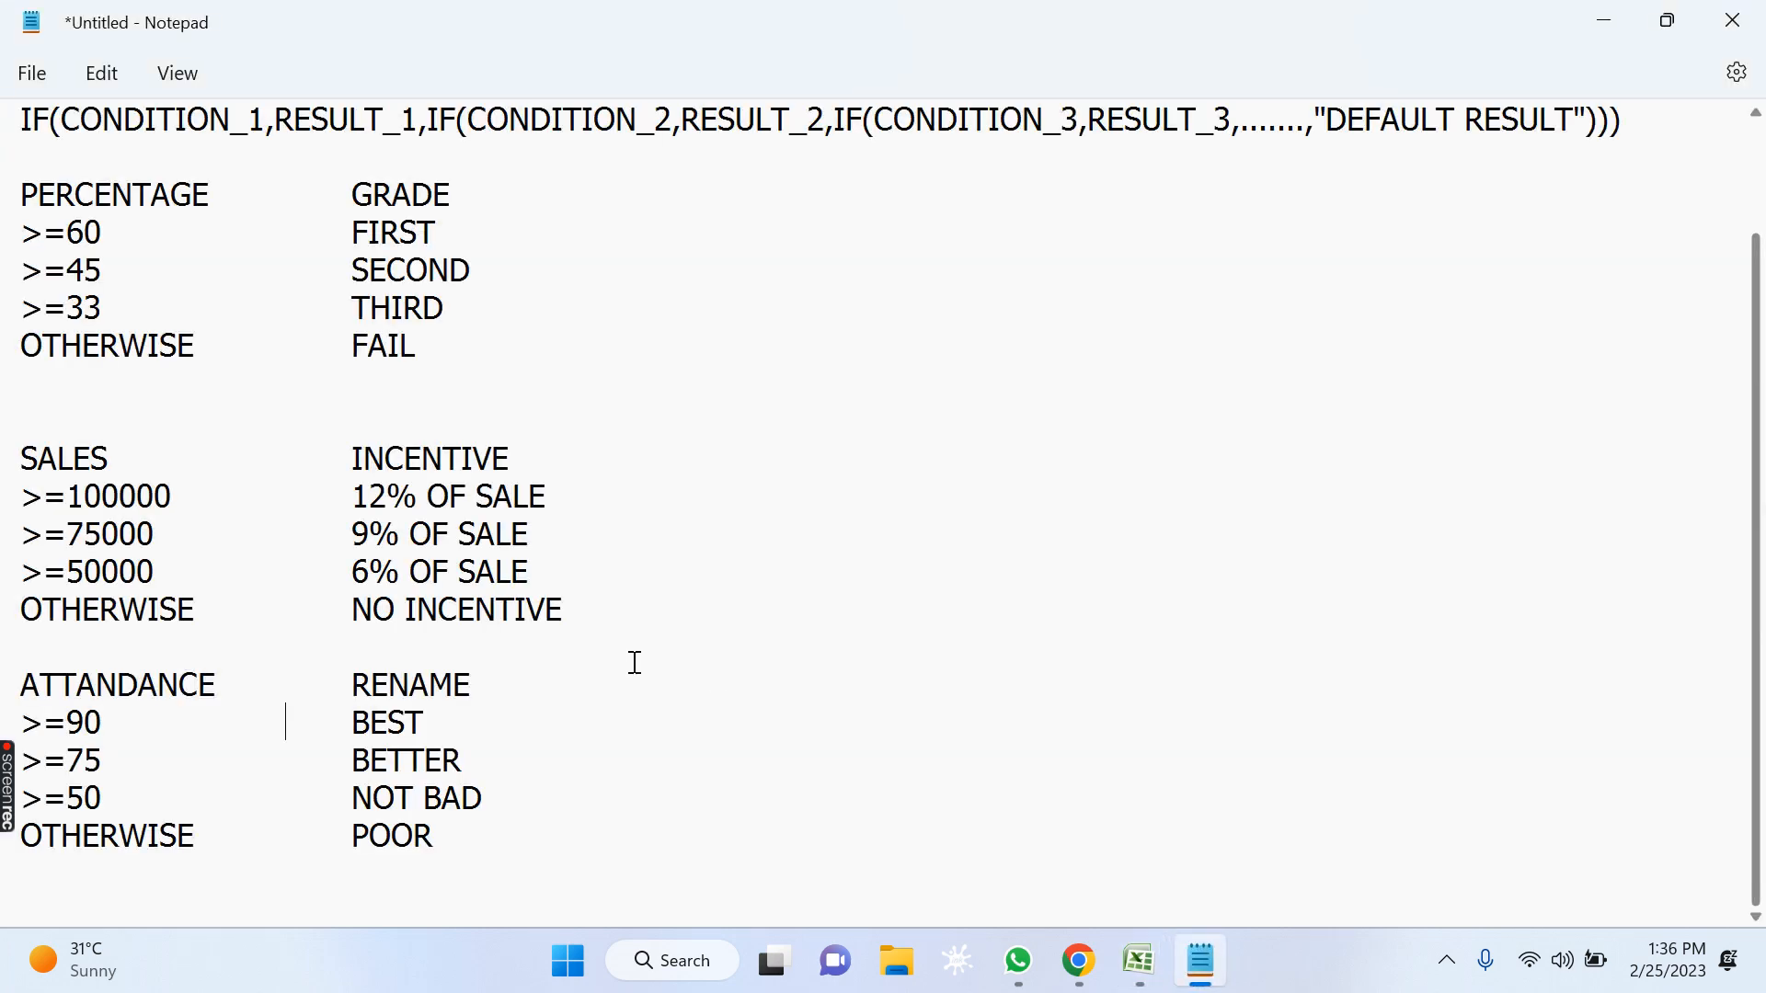
left_click_drag(20, 686, 165, 685)
left_click(262, 733)
left_click_drag(21, 685, 502, 857)
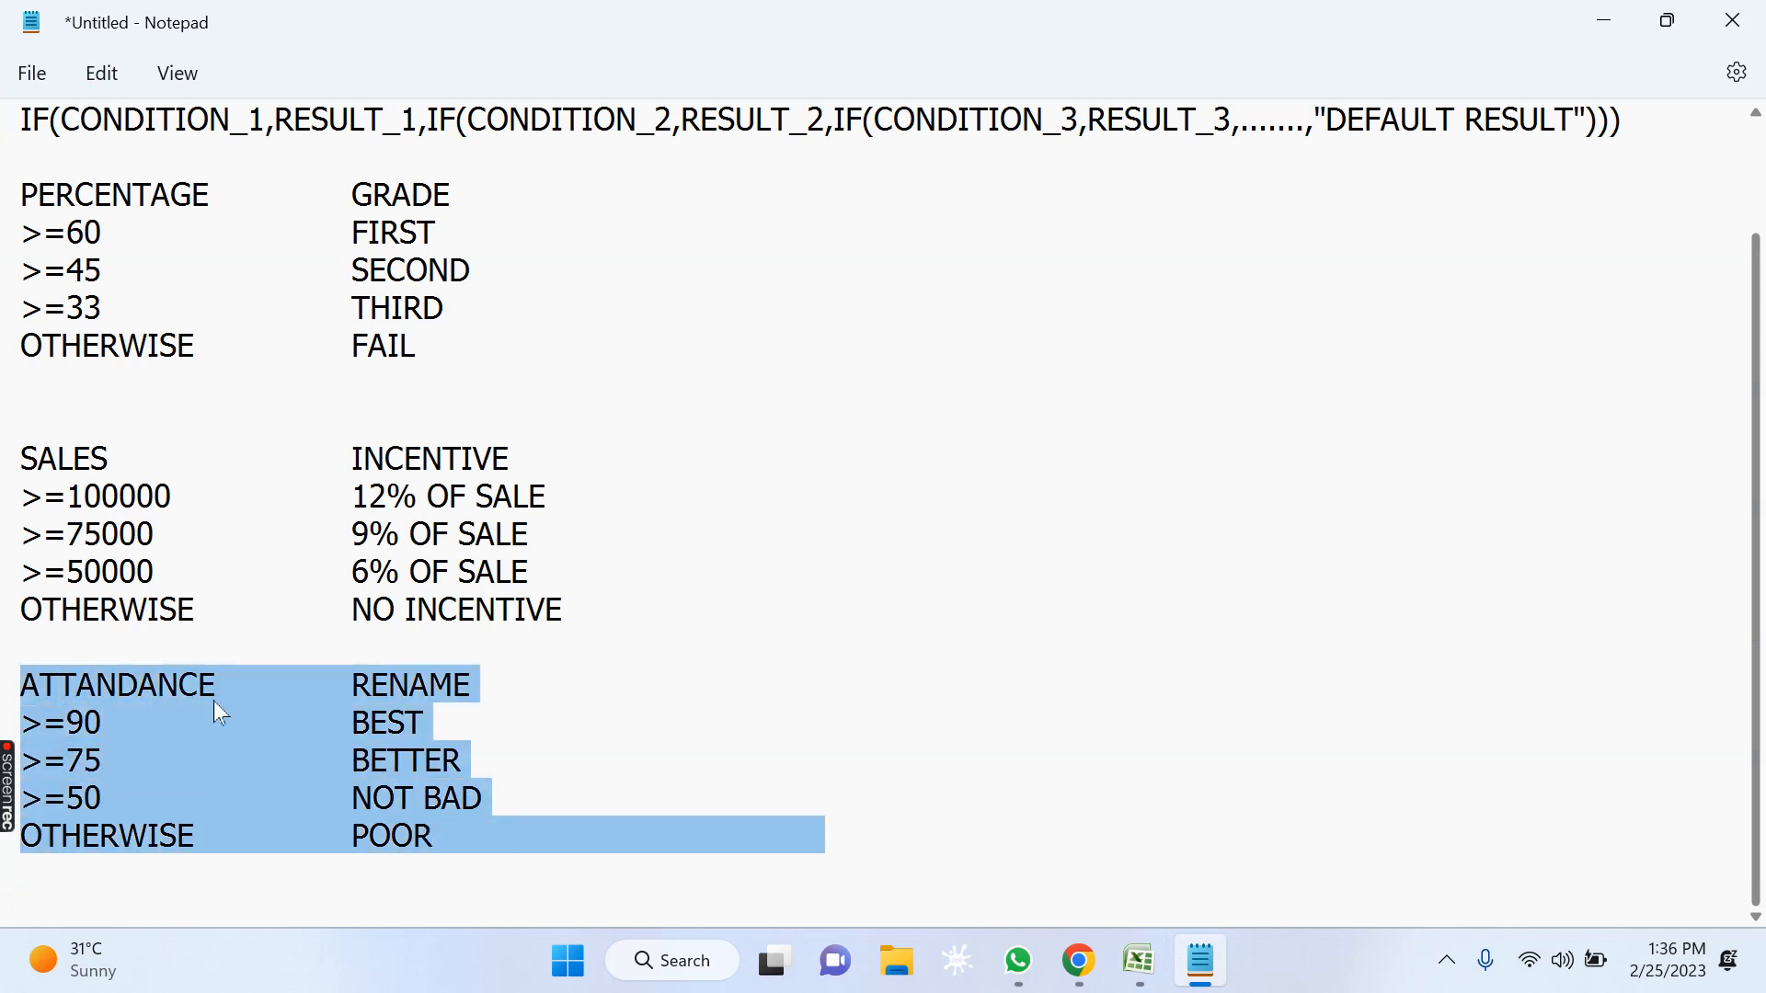
left_click(249, 645)
left_click(1605, 21)
Enter the headers STUDENTS NAME, ATTANDENCE and REMARK in A17, B17 and C17.
scroll(855, 554, "down", 2)
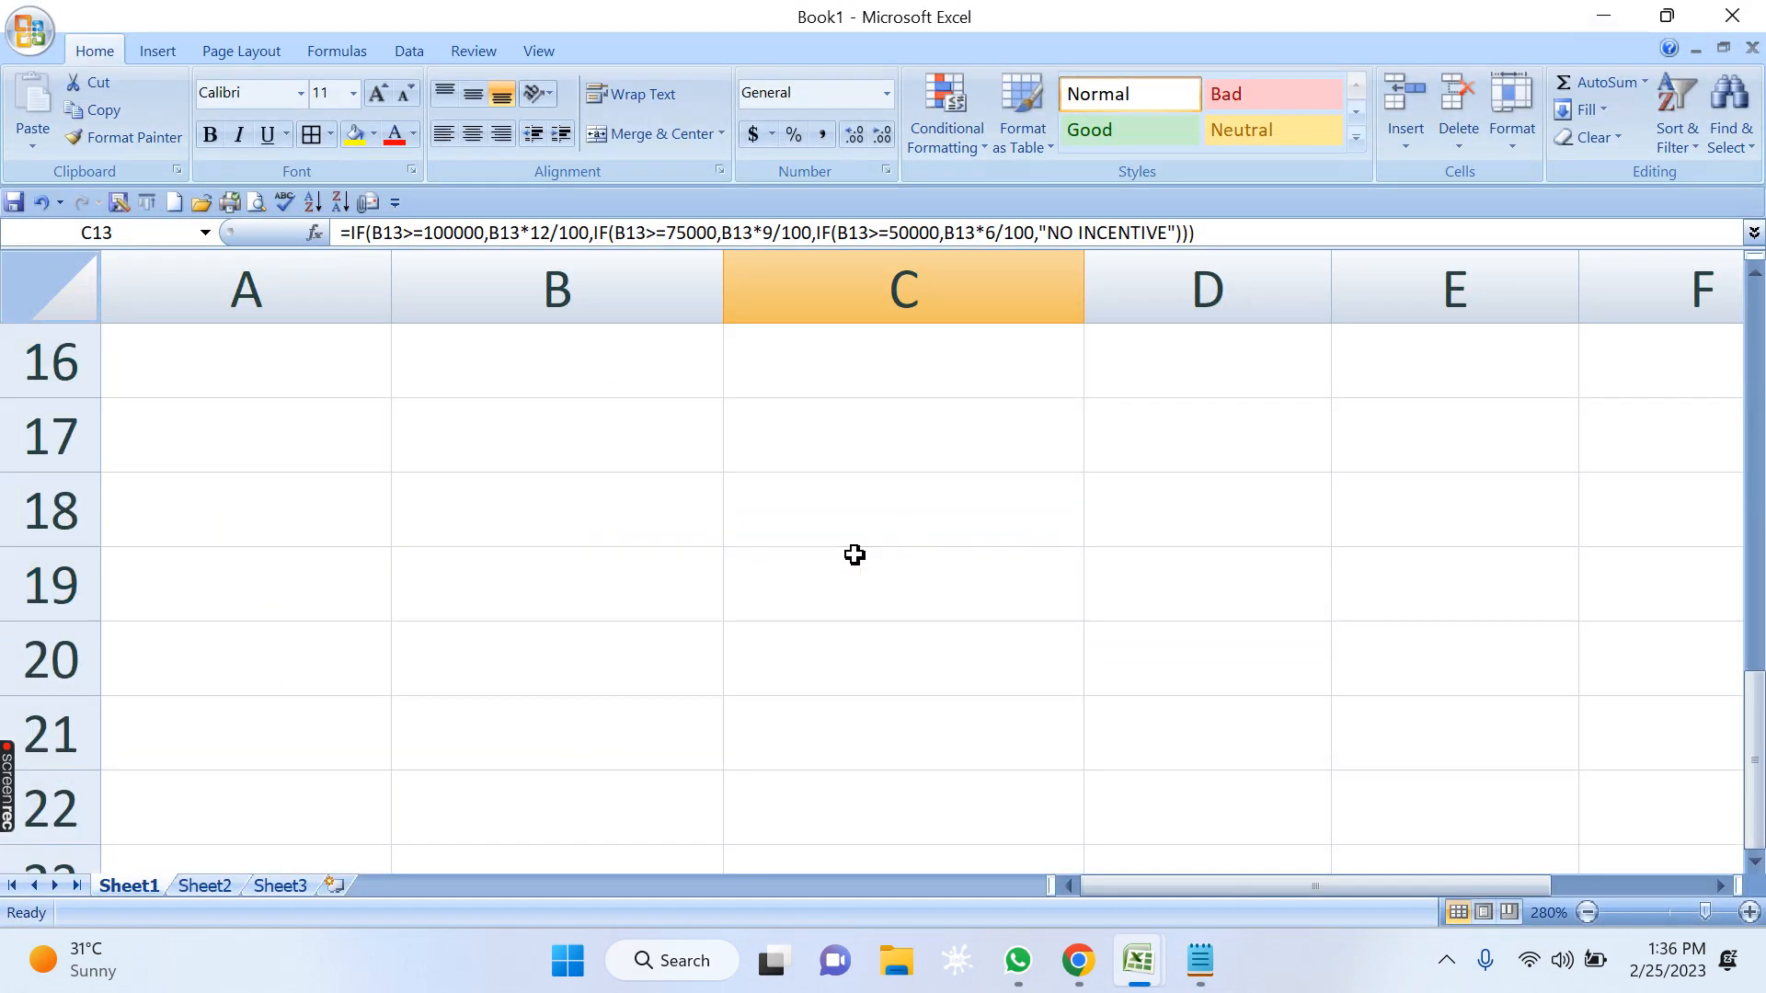
scroll(854, 554, "up", 1)
left_click(280, 679)
type("S")
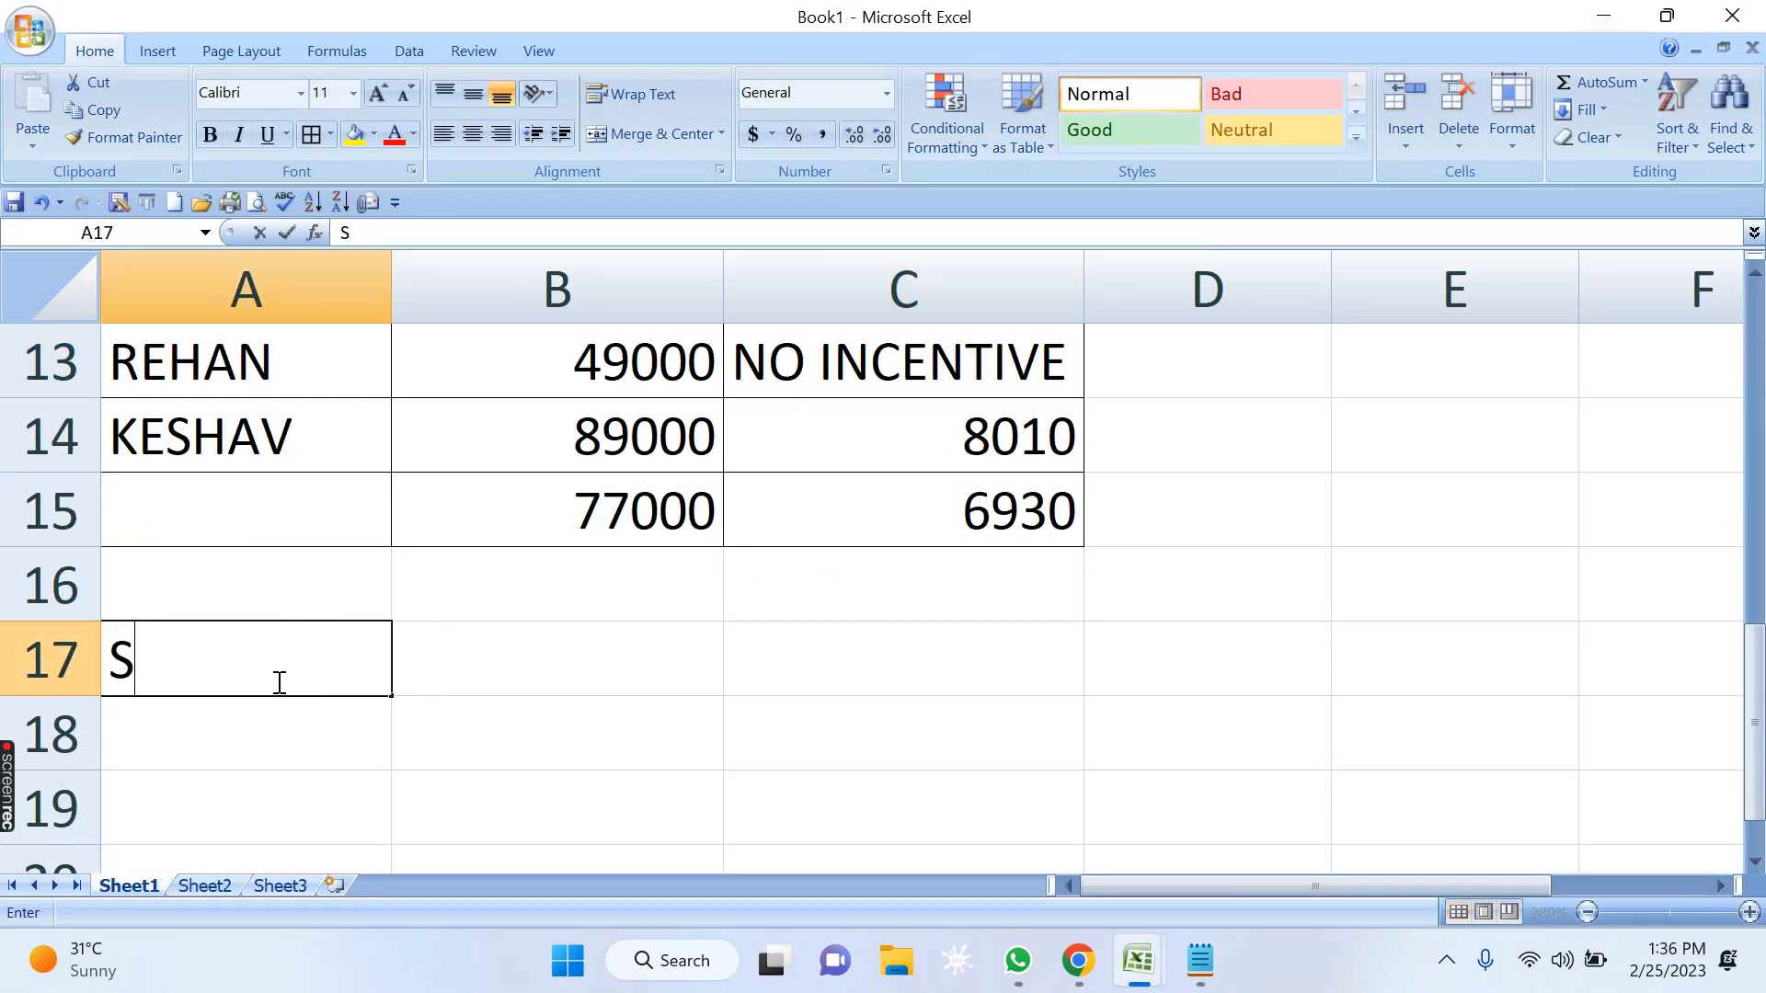
type("TUDENTS NAME")
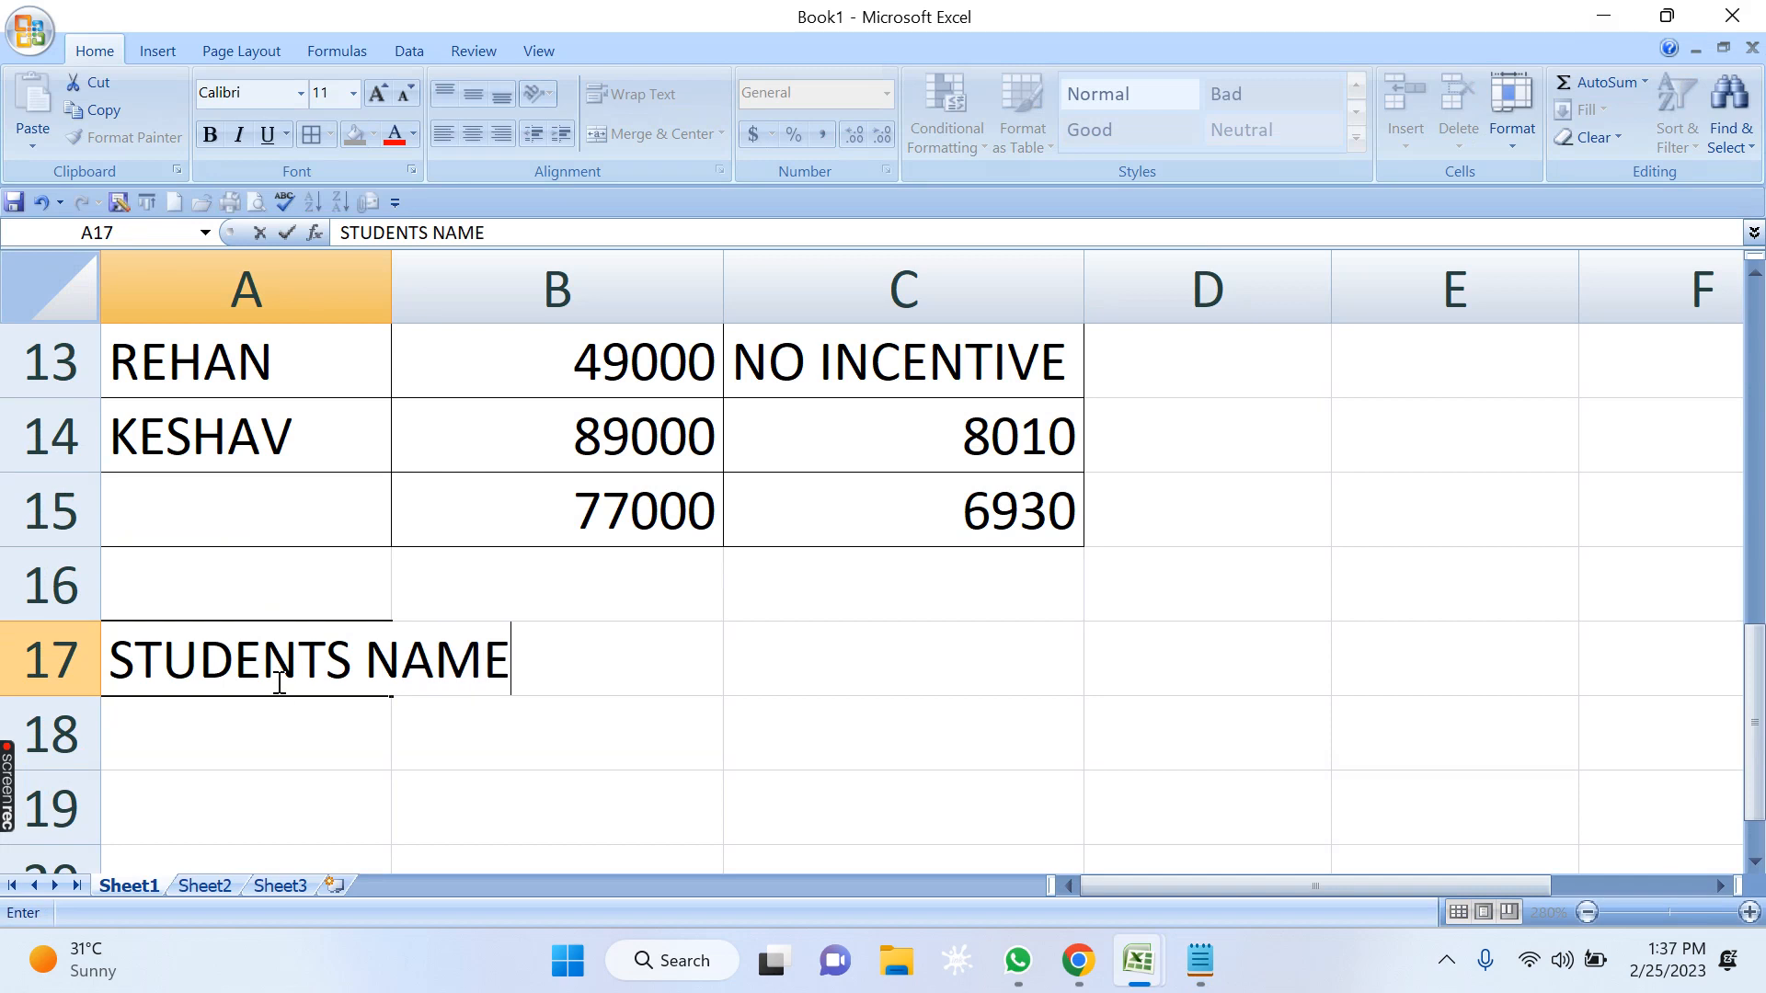
key("Tab")
type("ATTANDE")
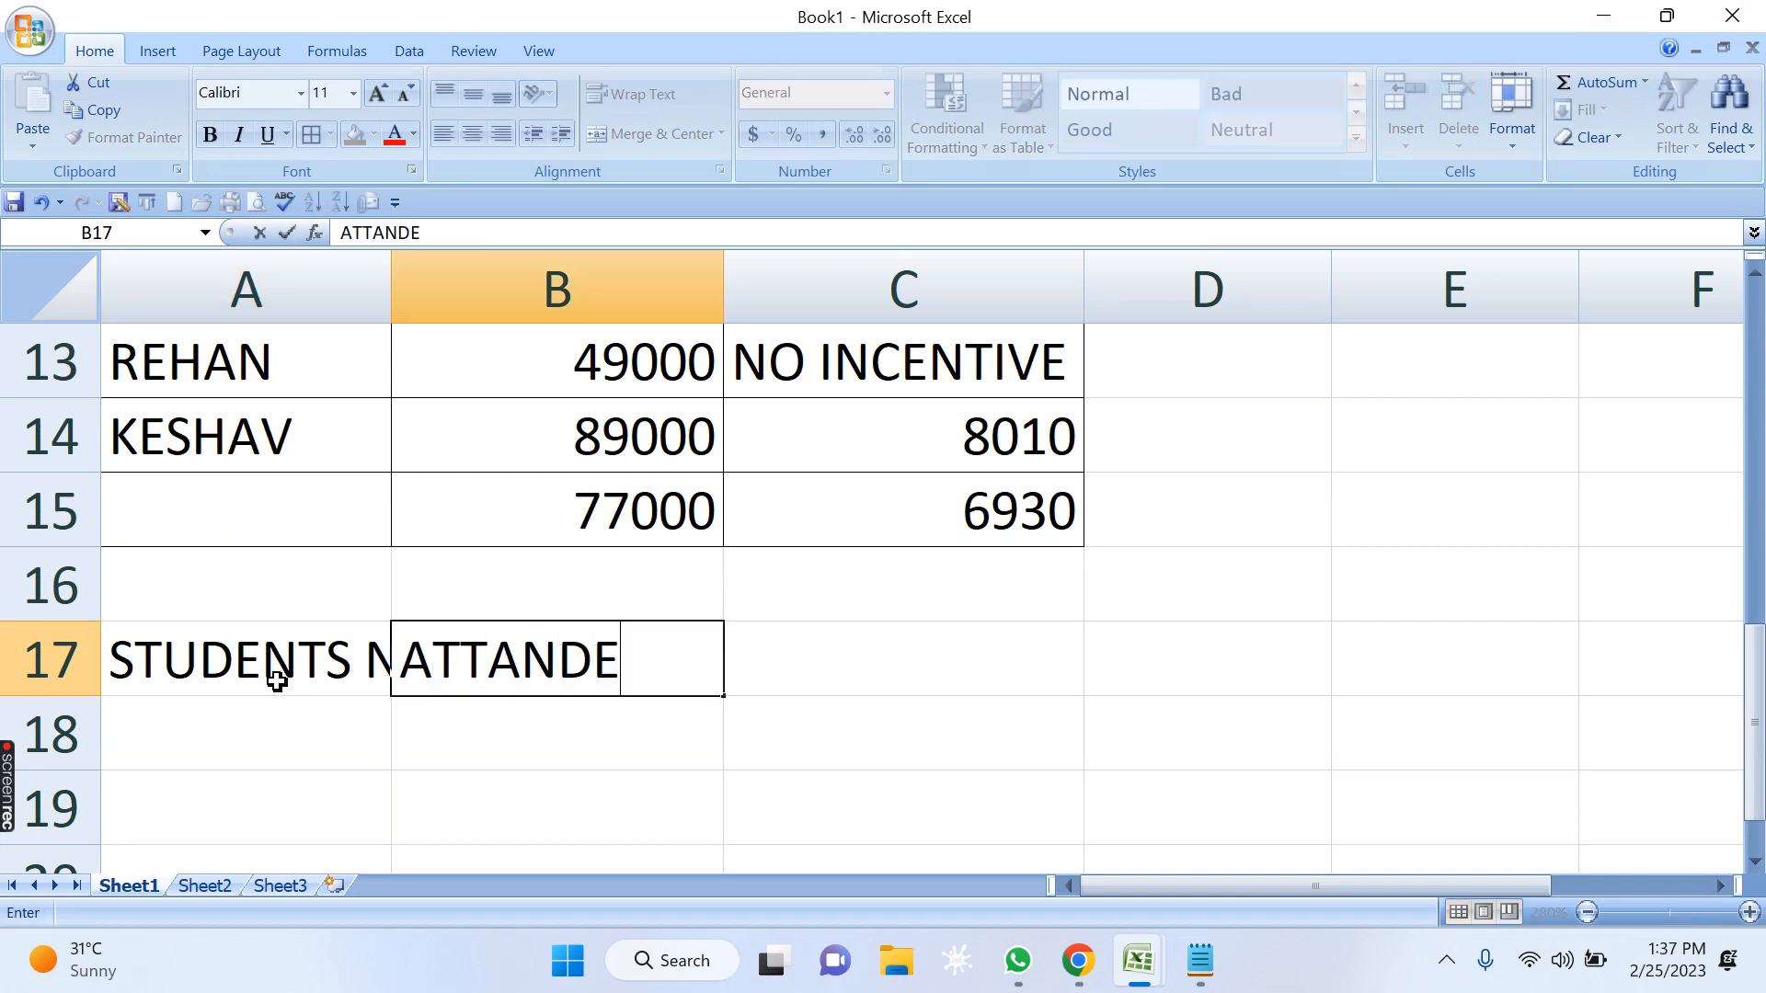
type("NCE")
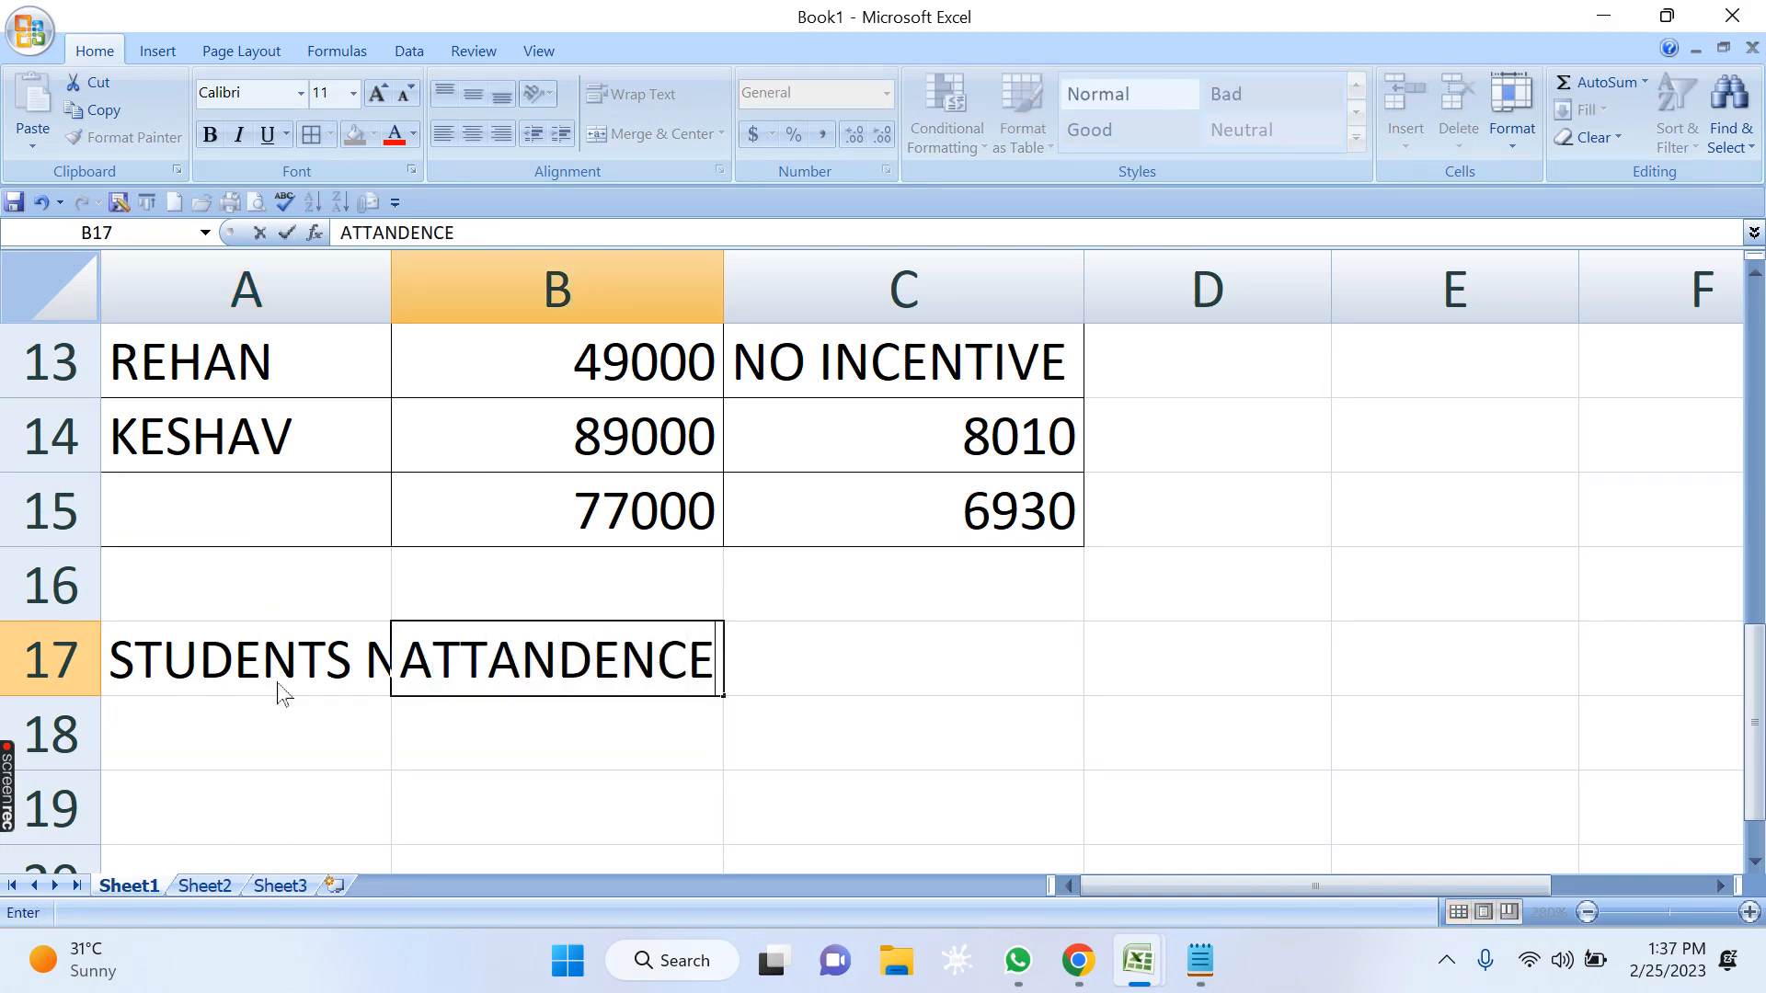
key("Tab")
type("REMARK")
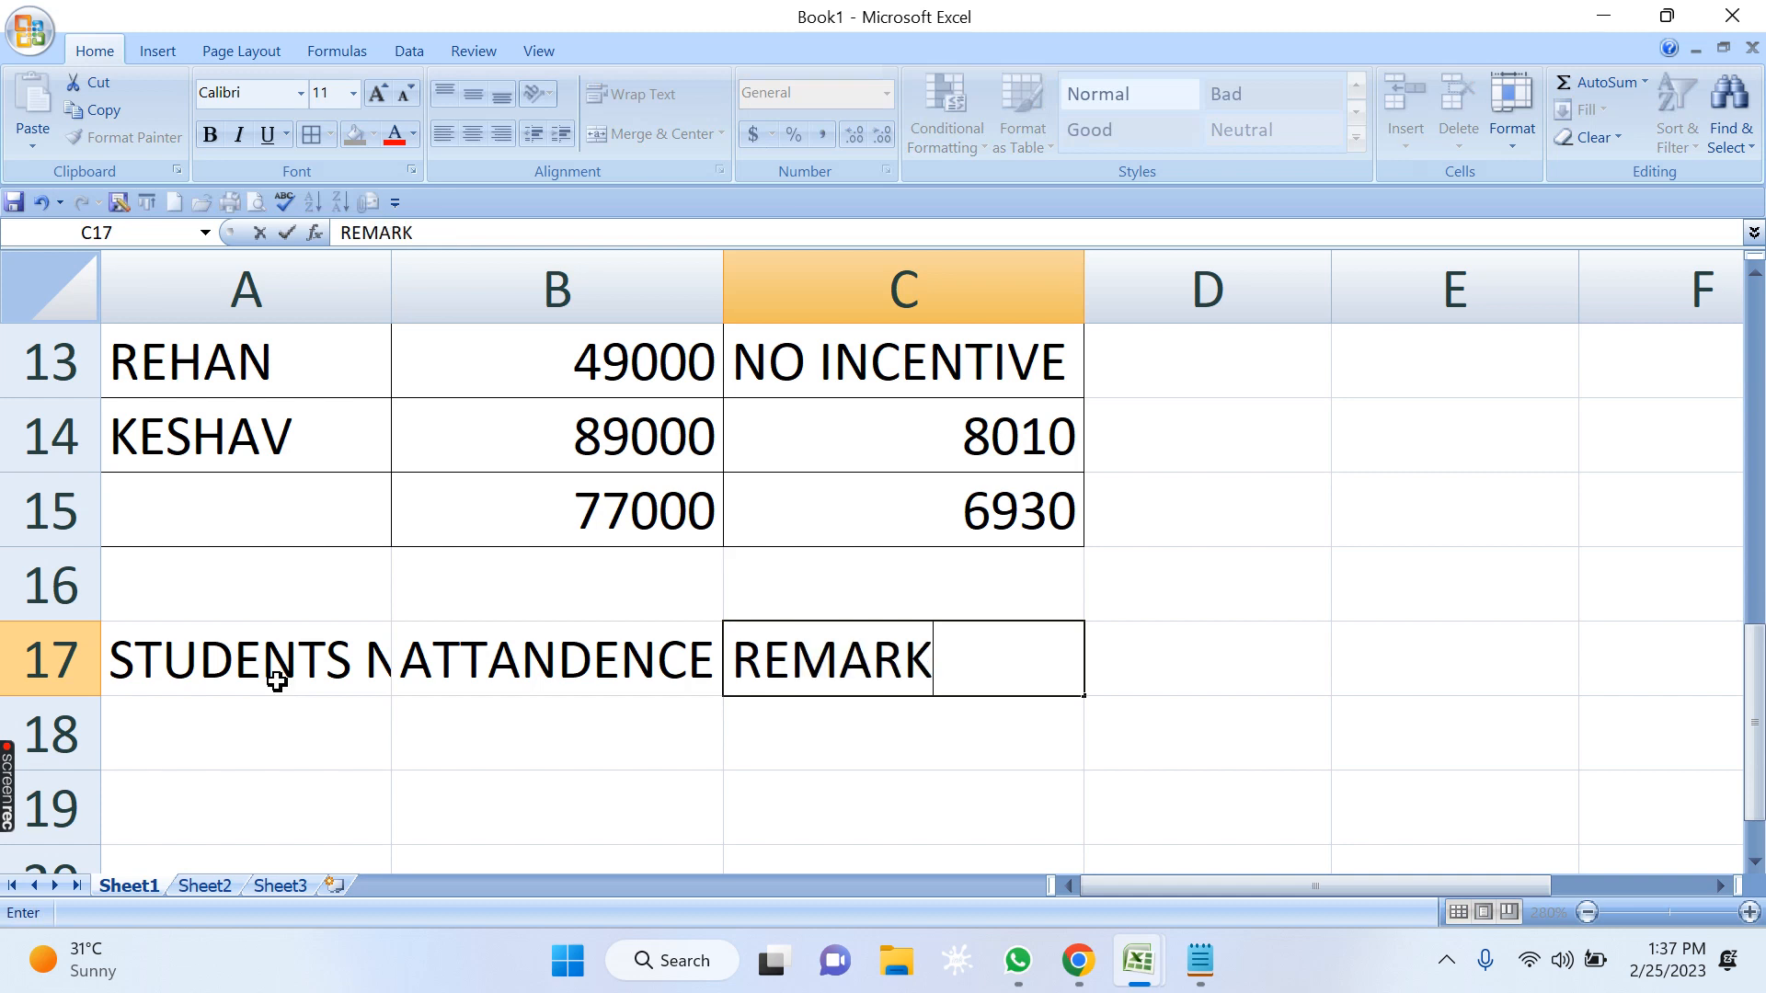
key("Return")
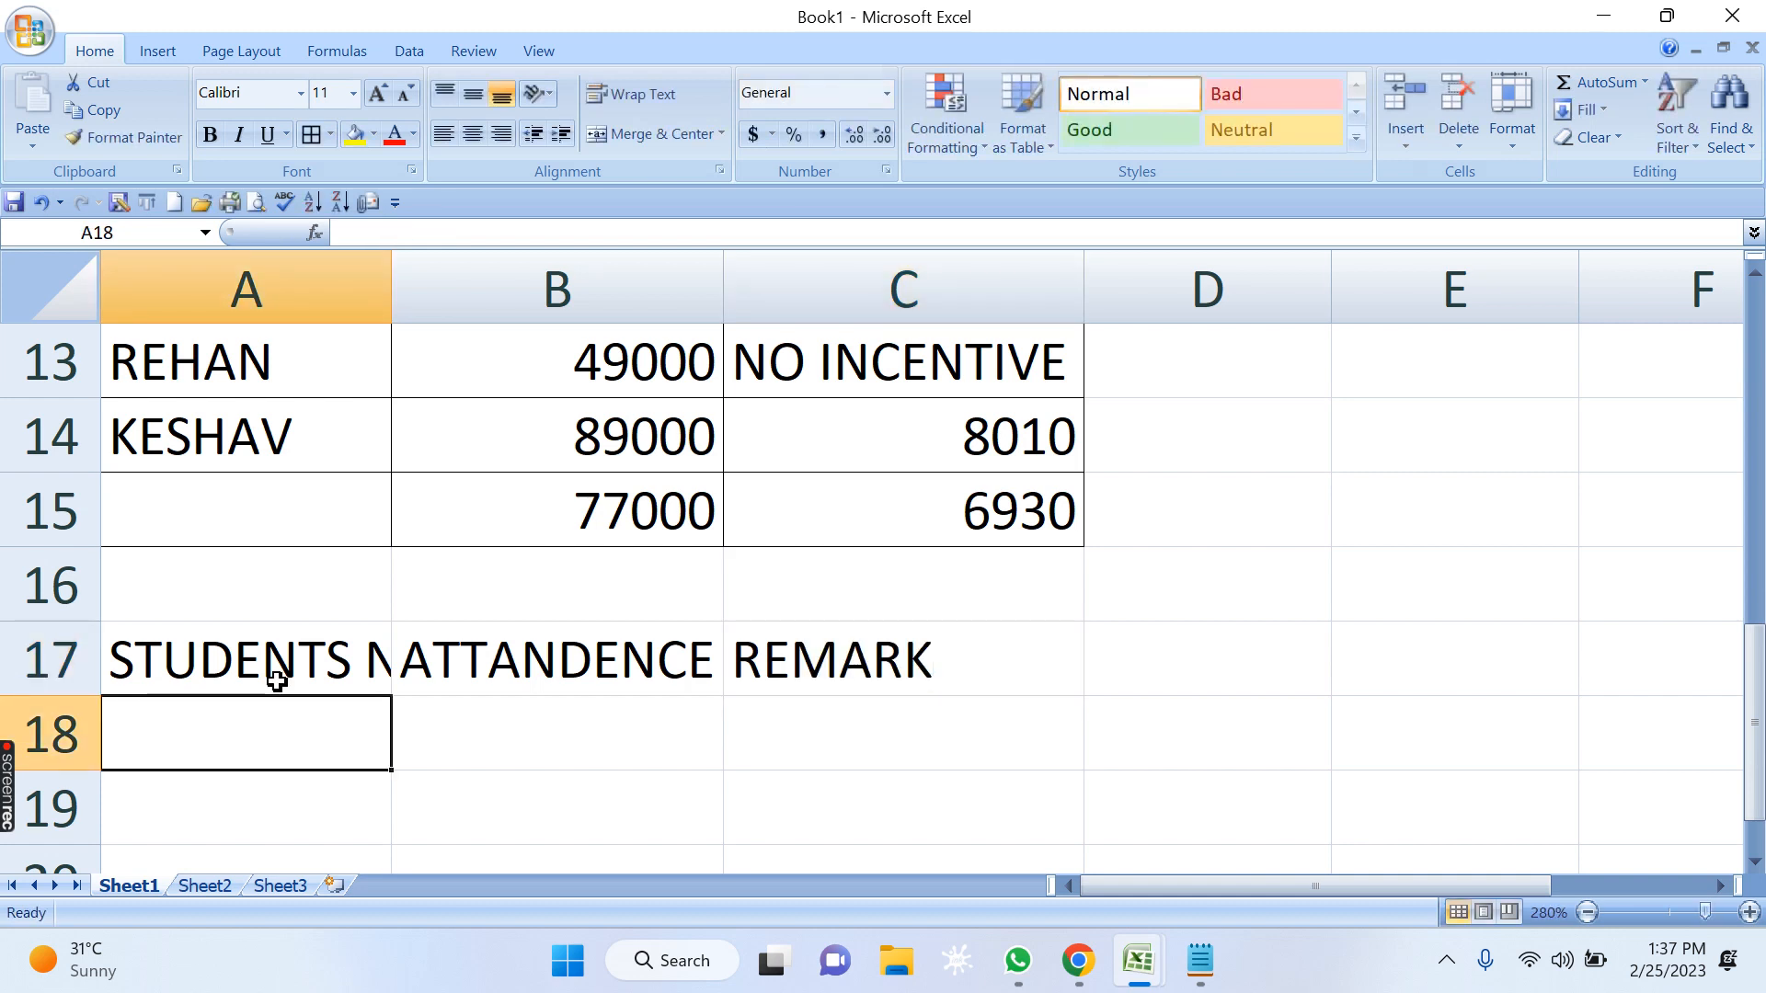
Auto-fit the widths of columns A and B to their contents.
left_click(398, 285)
double_click(396, 285)
double_click(864, 259)
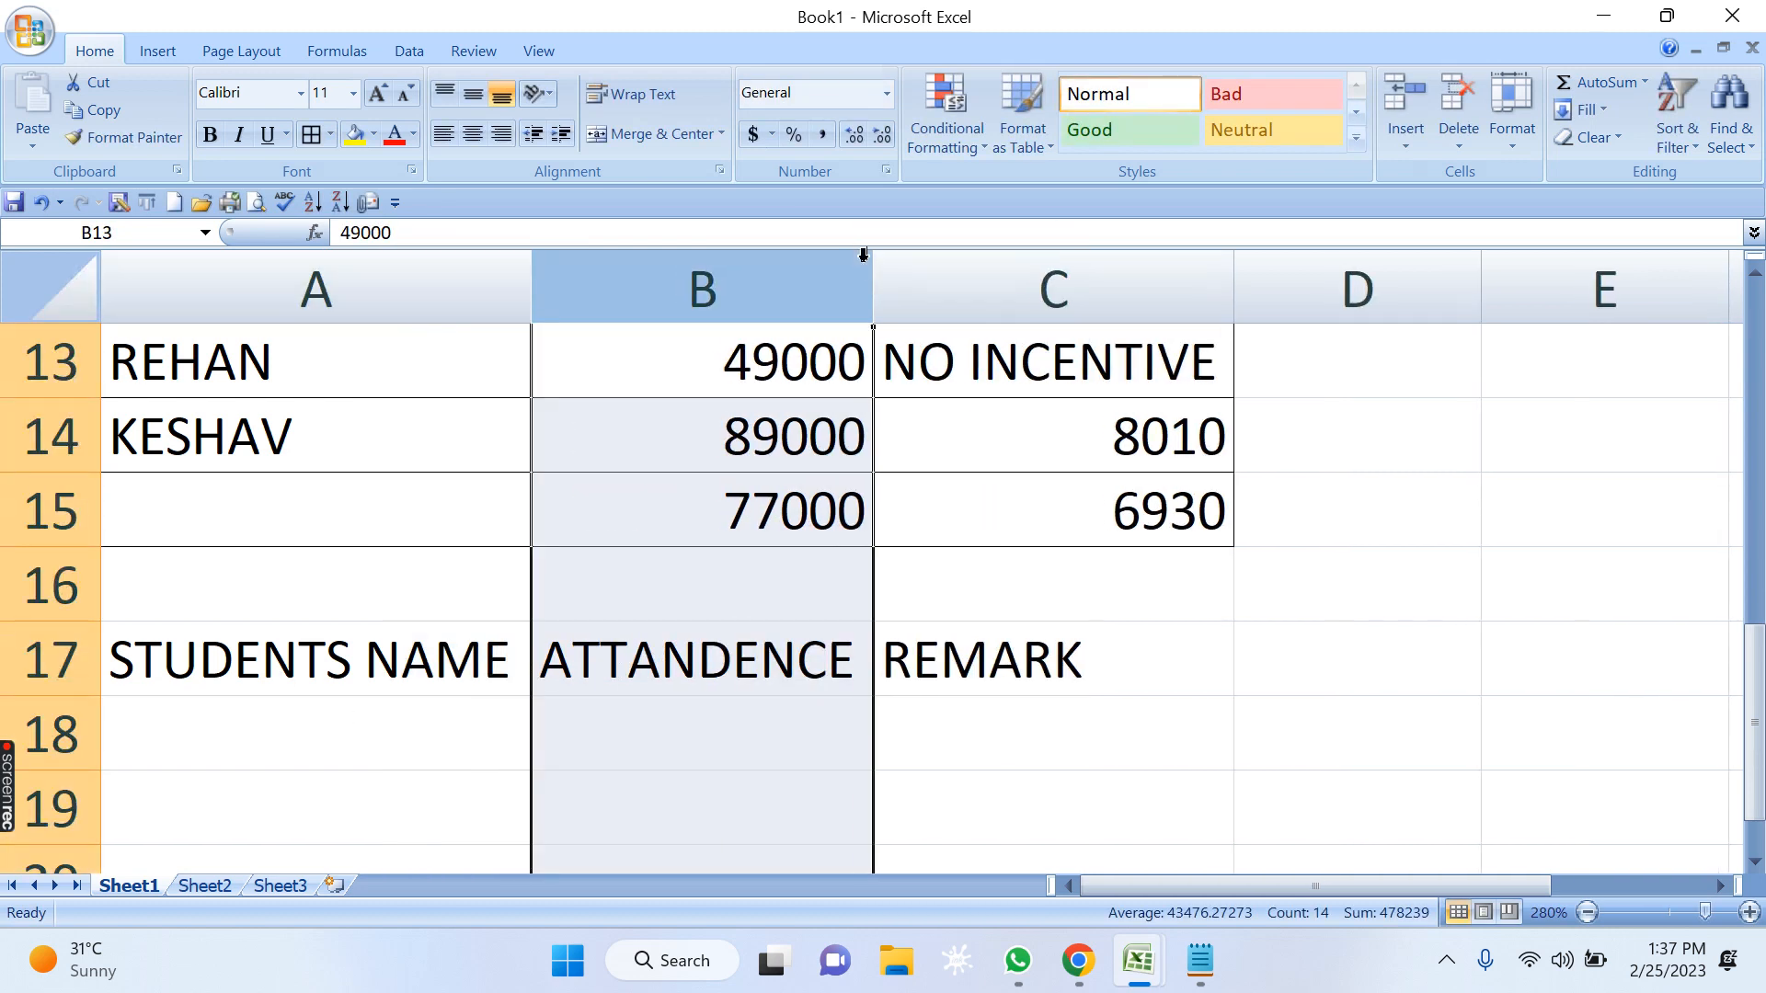
Apply borders to all cells of the attendance table in A17:C22.
scroll(978, 595, "down", 2)
scroll(330, 520, "up", 2)
left_click_drag(300, 659, 990, 785)
left_click(311, 135)
left_click(702, 659)
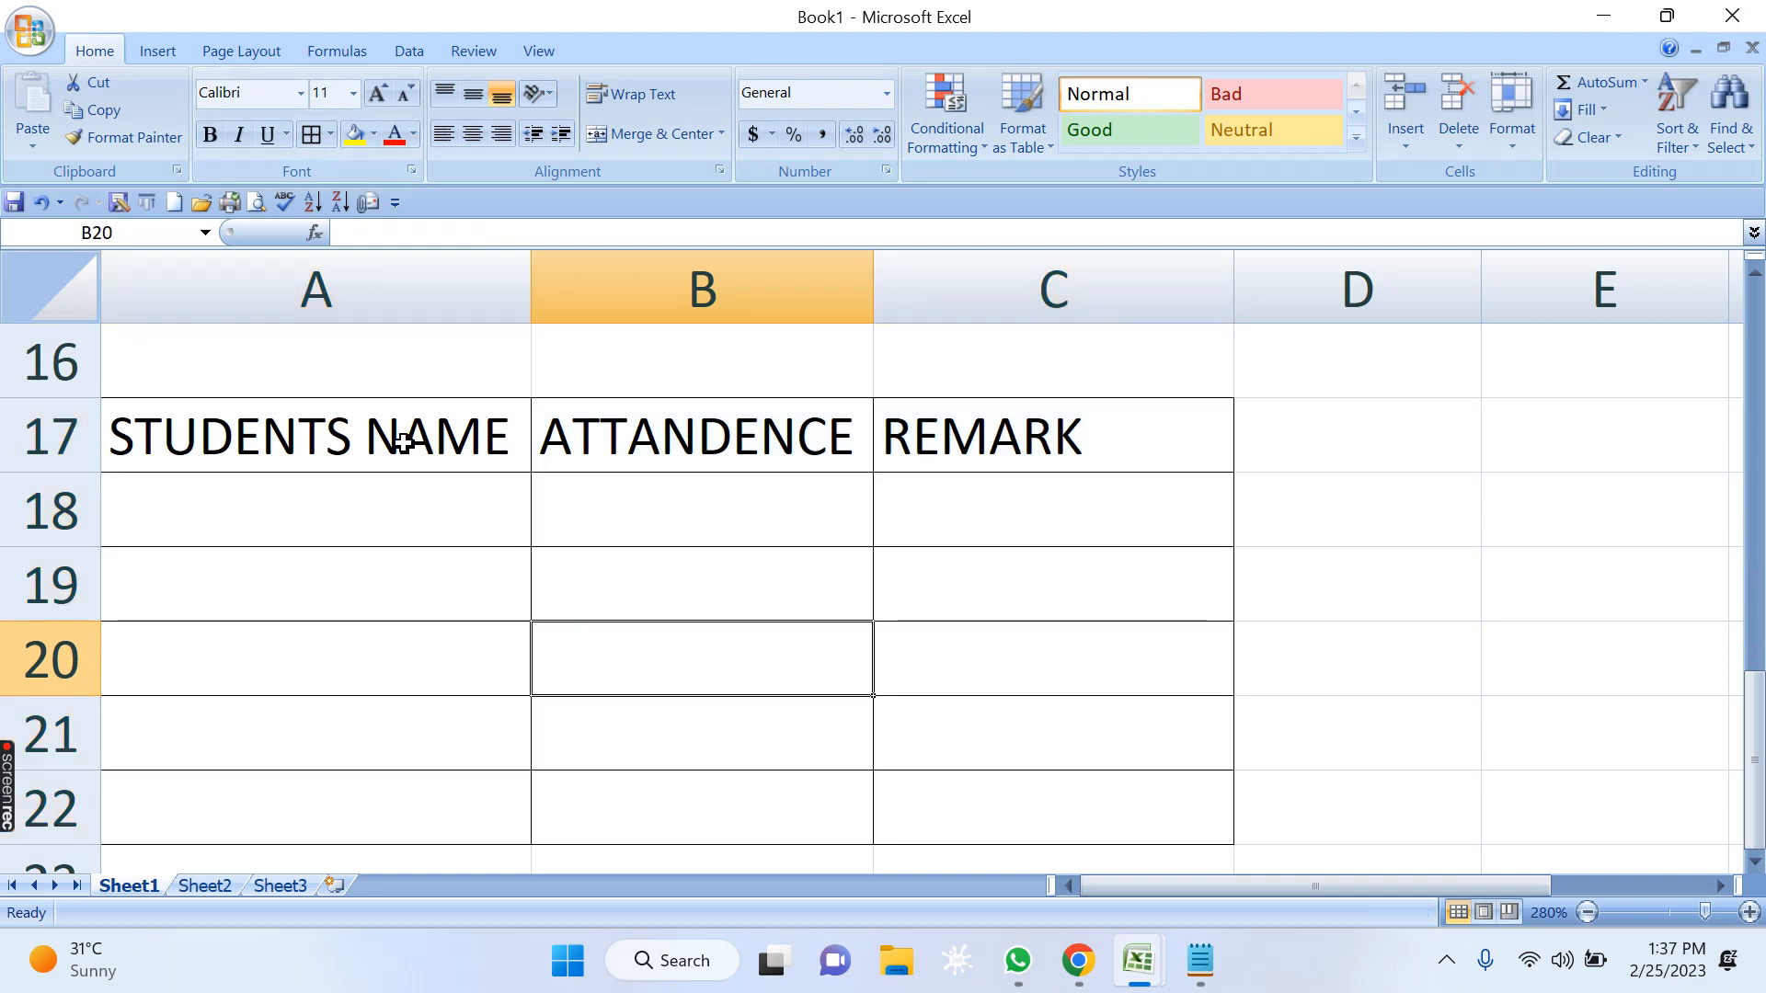
Make the attendance table's headers in A17:C17 bold.
left_click_drag(390, 438, 1010, 451)
key("ctrl+b")
left_click(1041, 592)
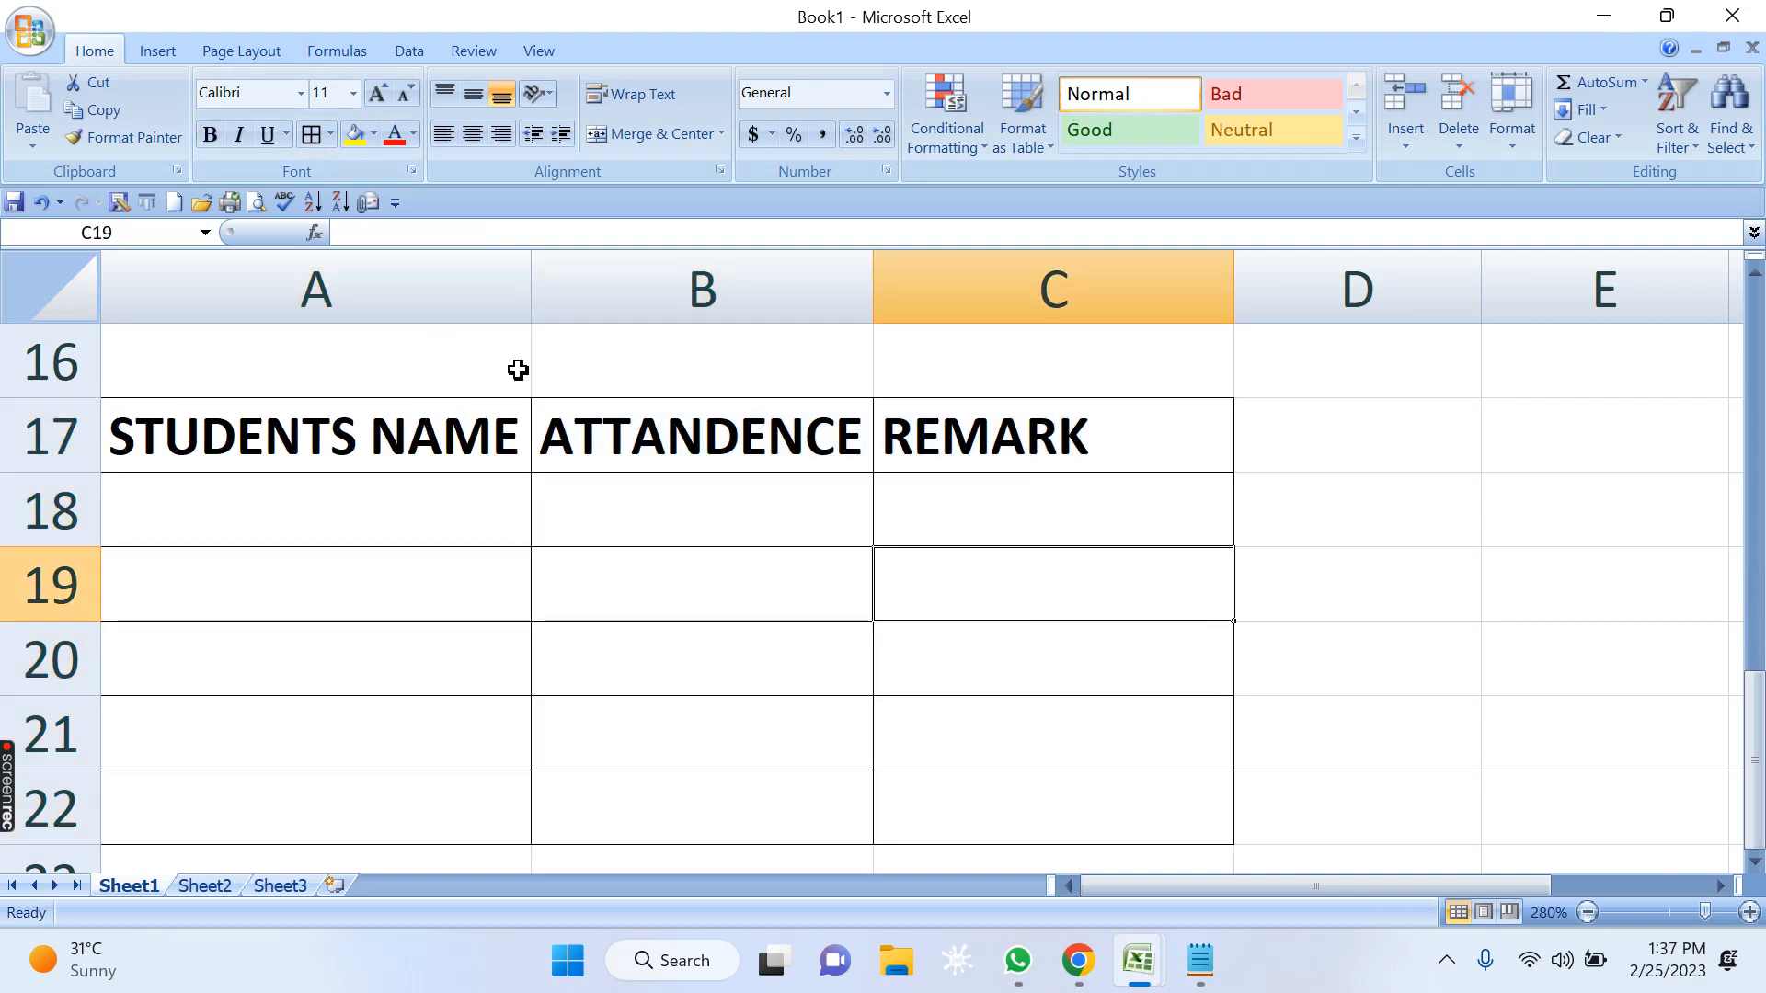
Enter five students' names in A18:A22 under the STUDENTS NAME header.
left_click(393, 512)
type("NAINA")
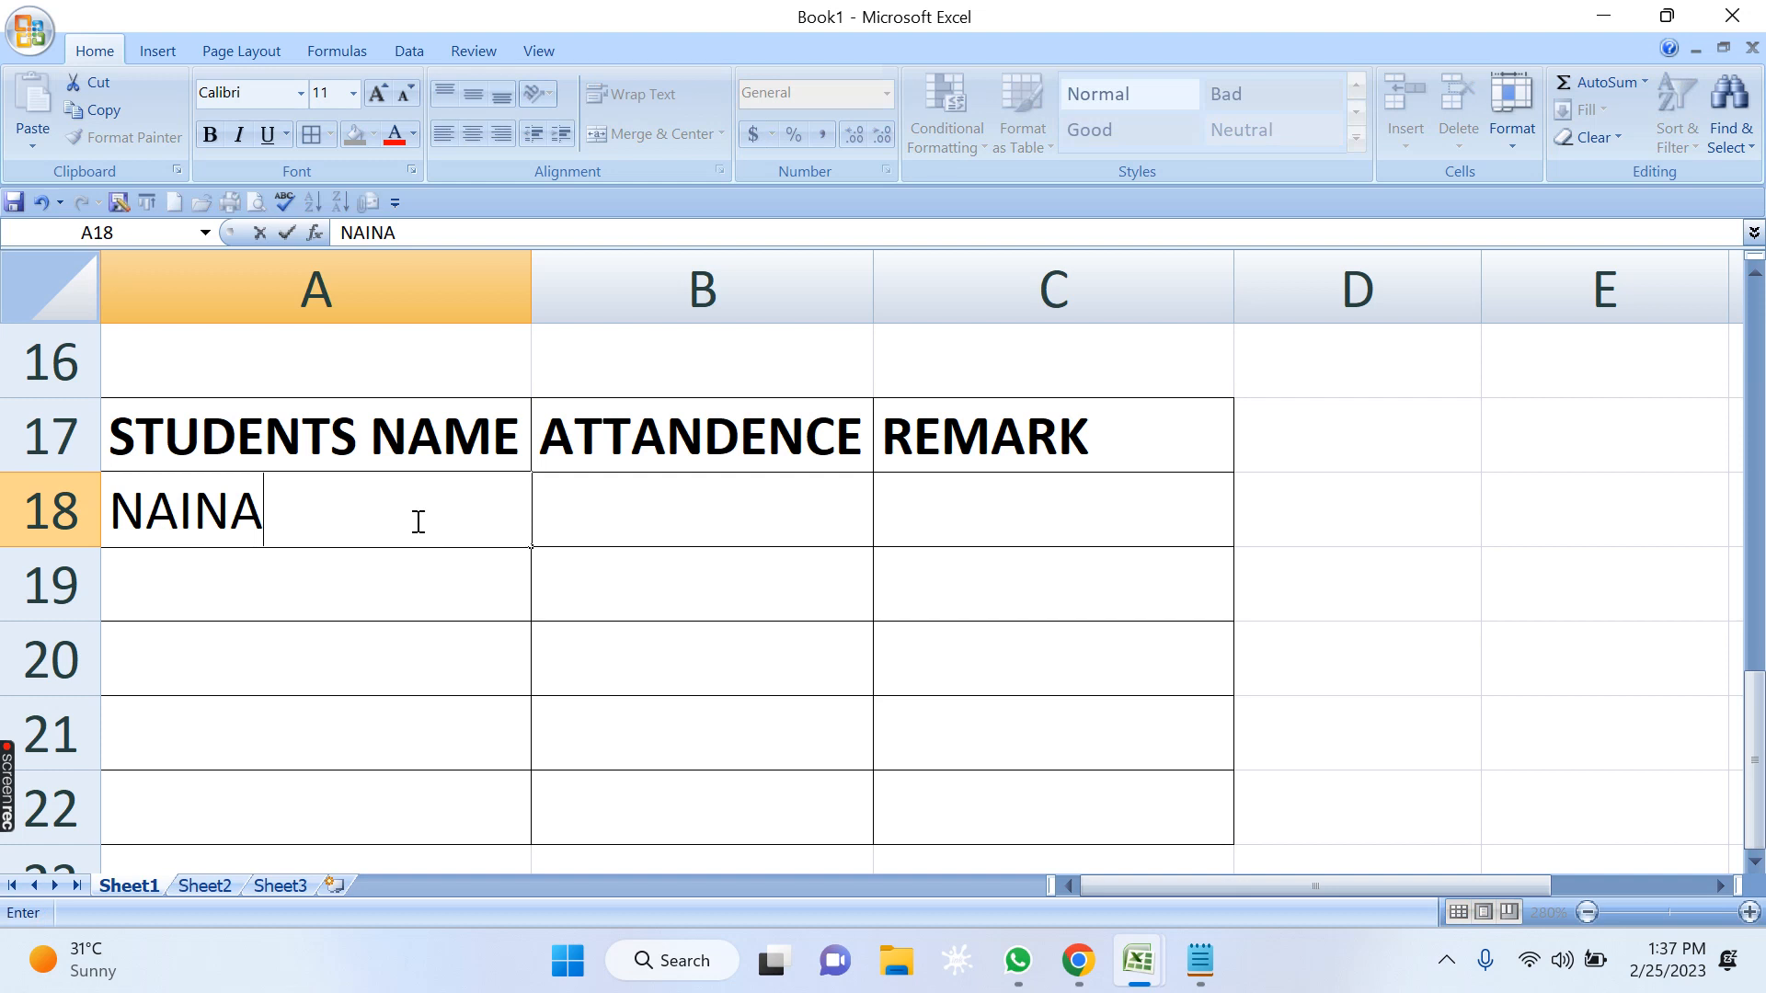
key("Return")
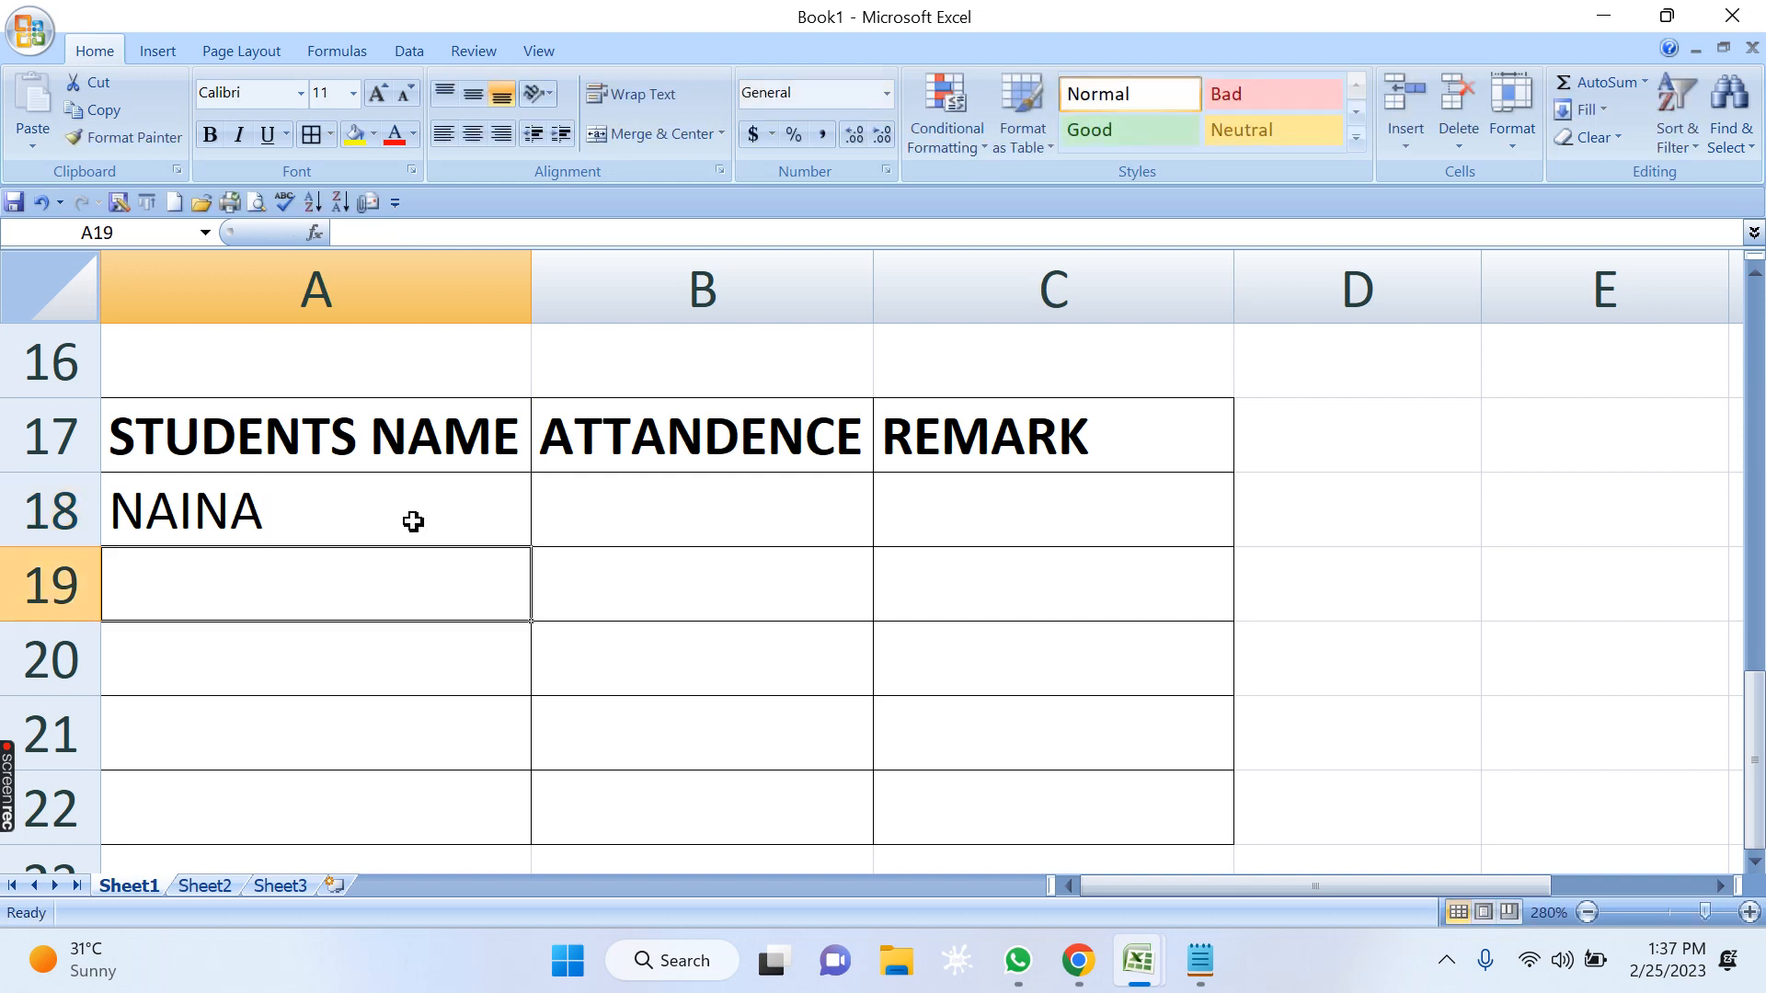
type("TARANG")
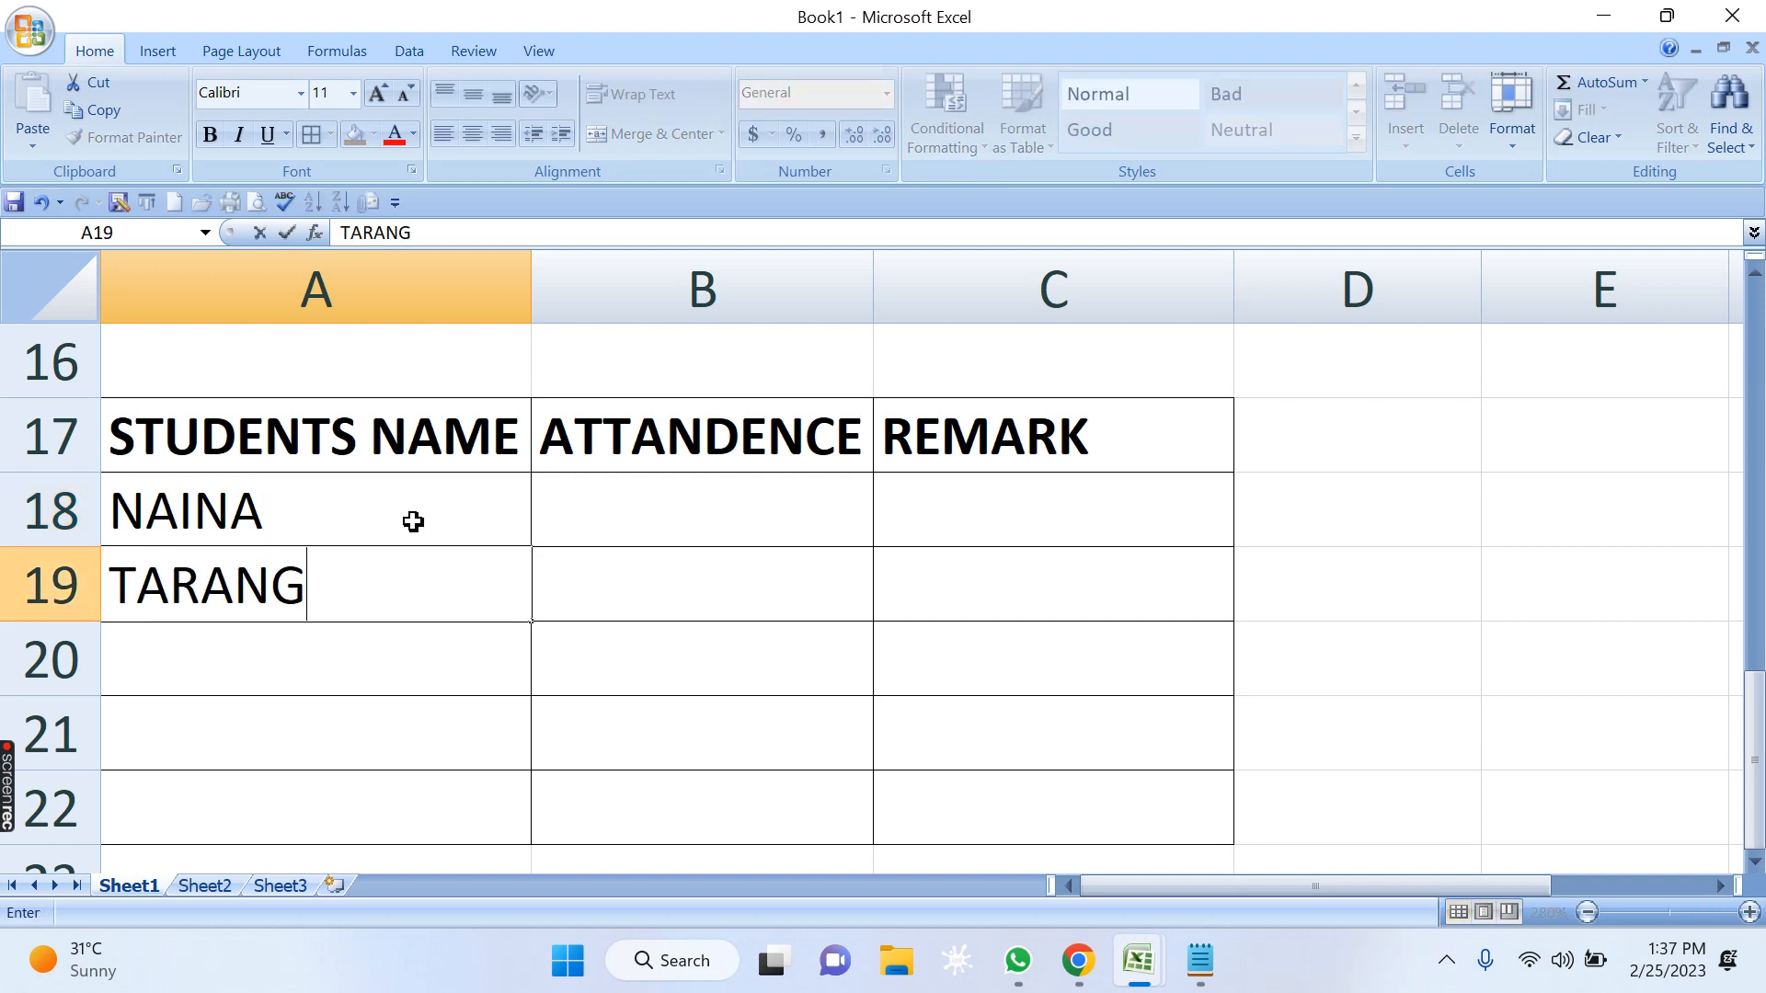
key("Return")
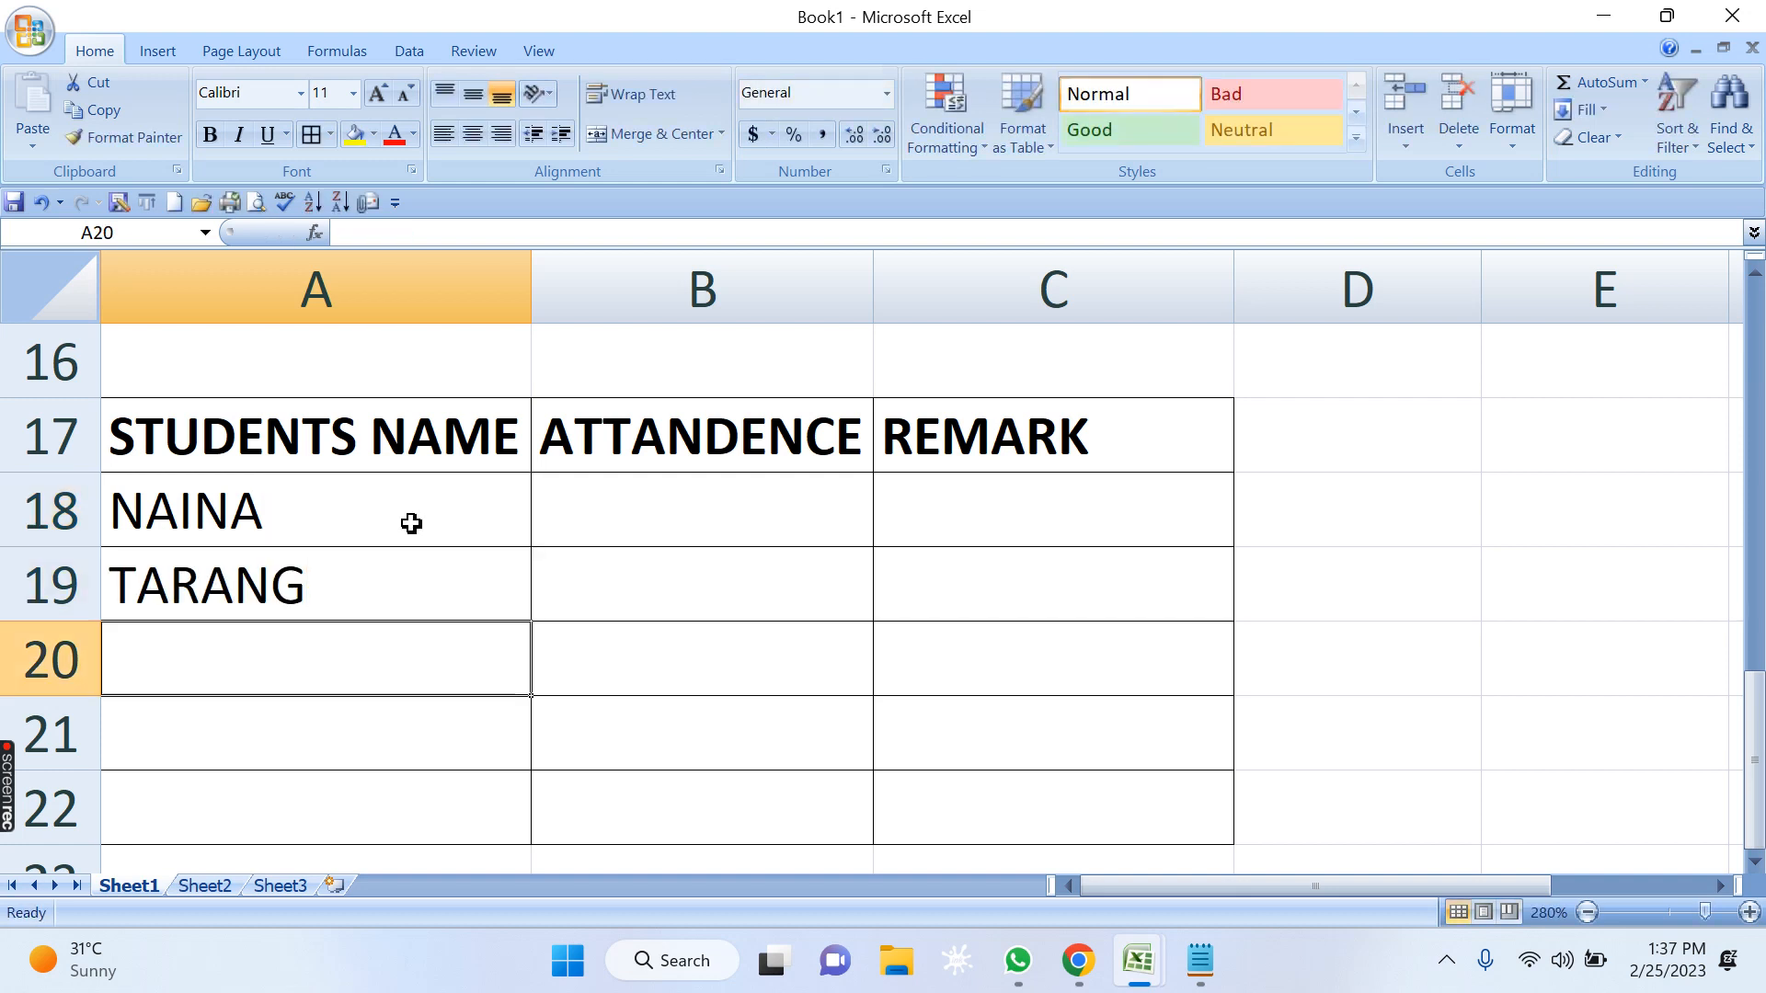
type("SAMEERA")
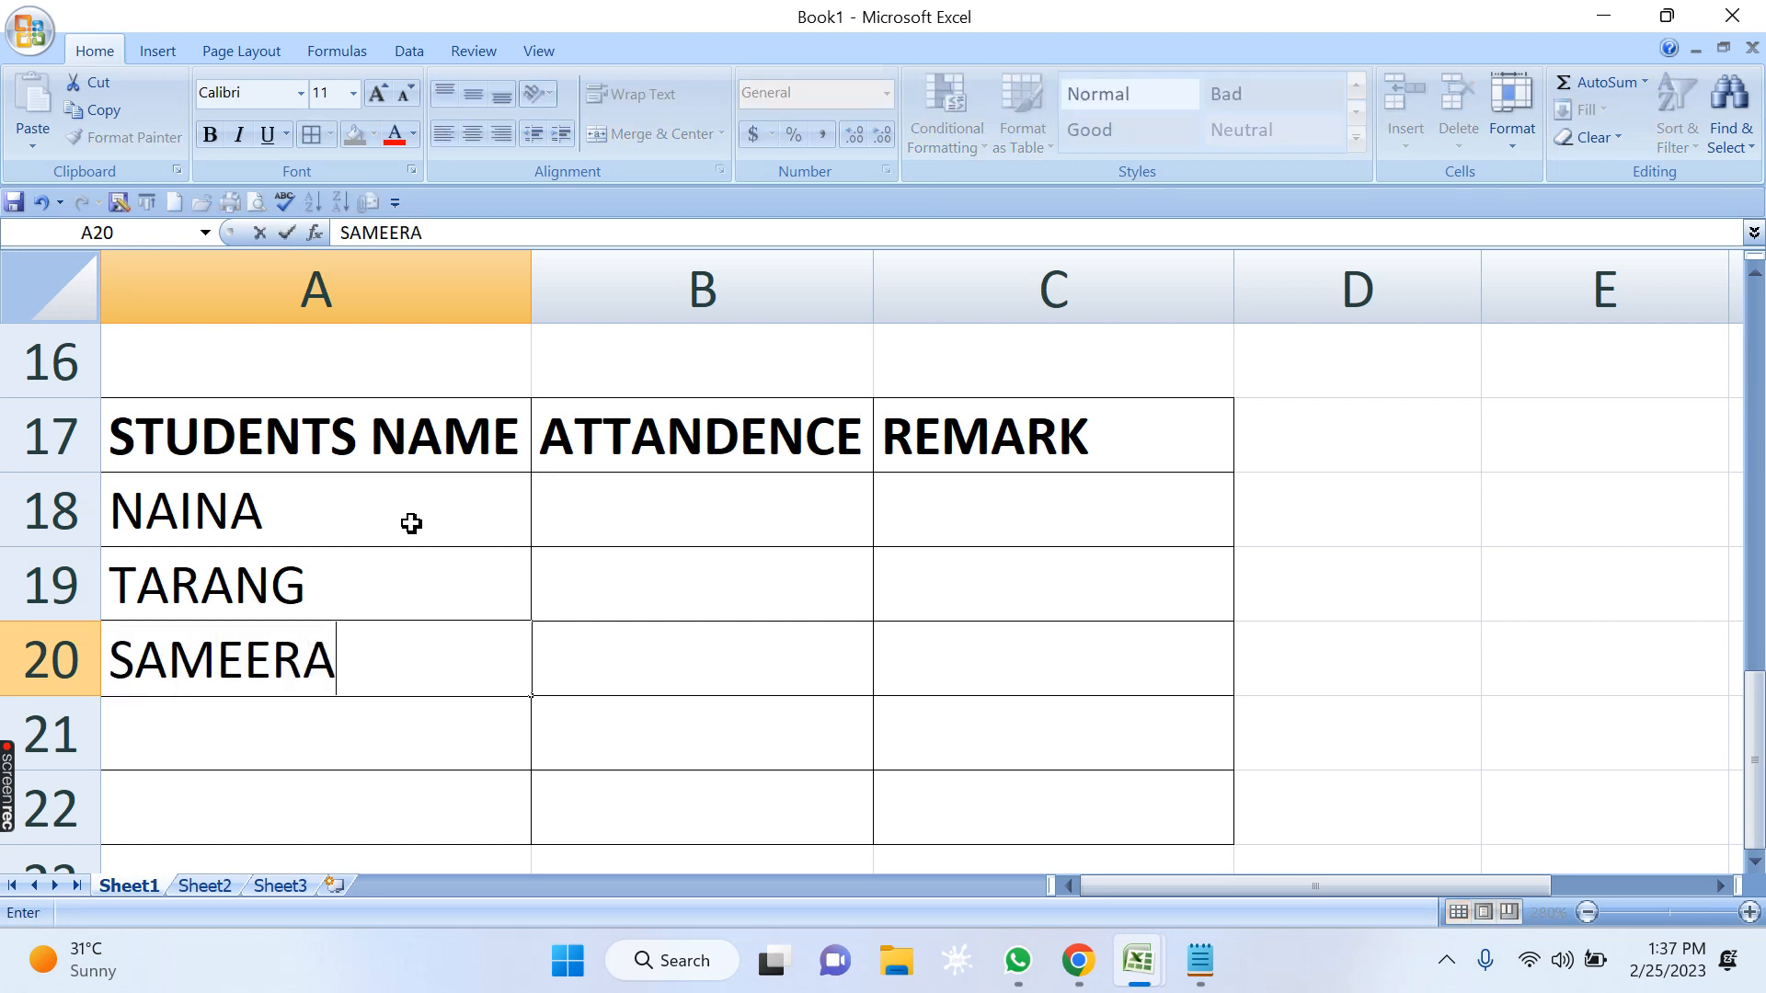
key("Return")
type("S")
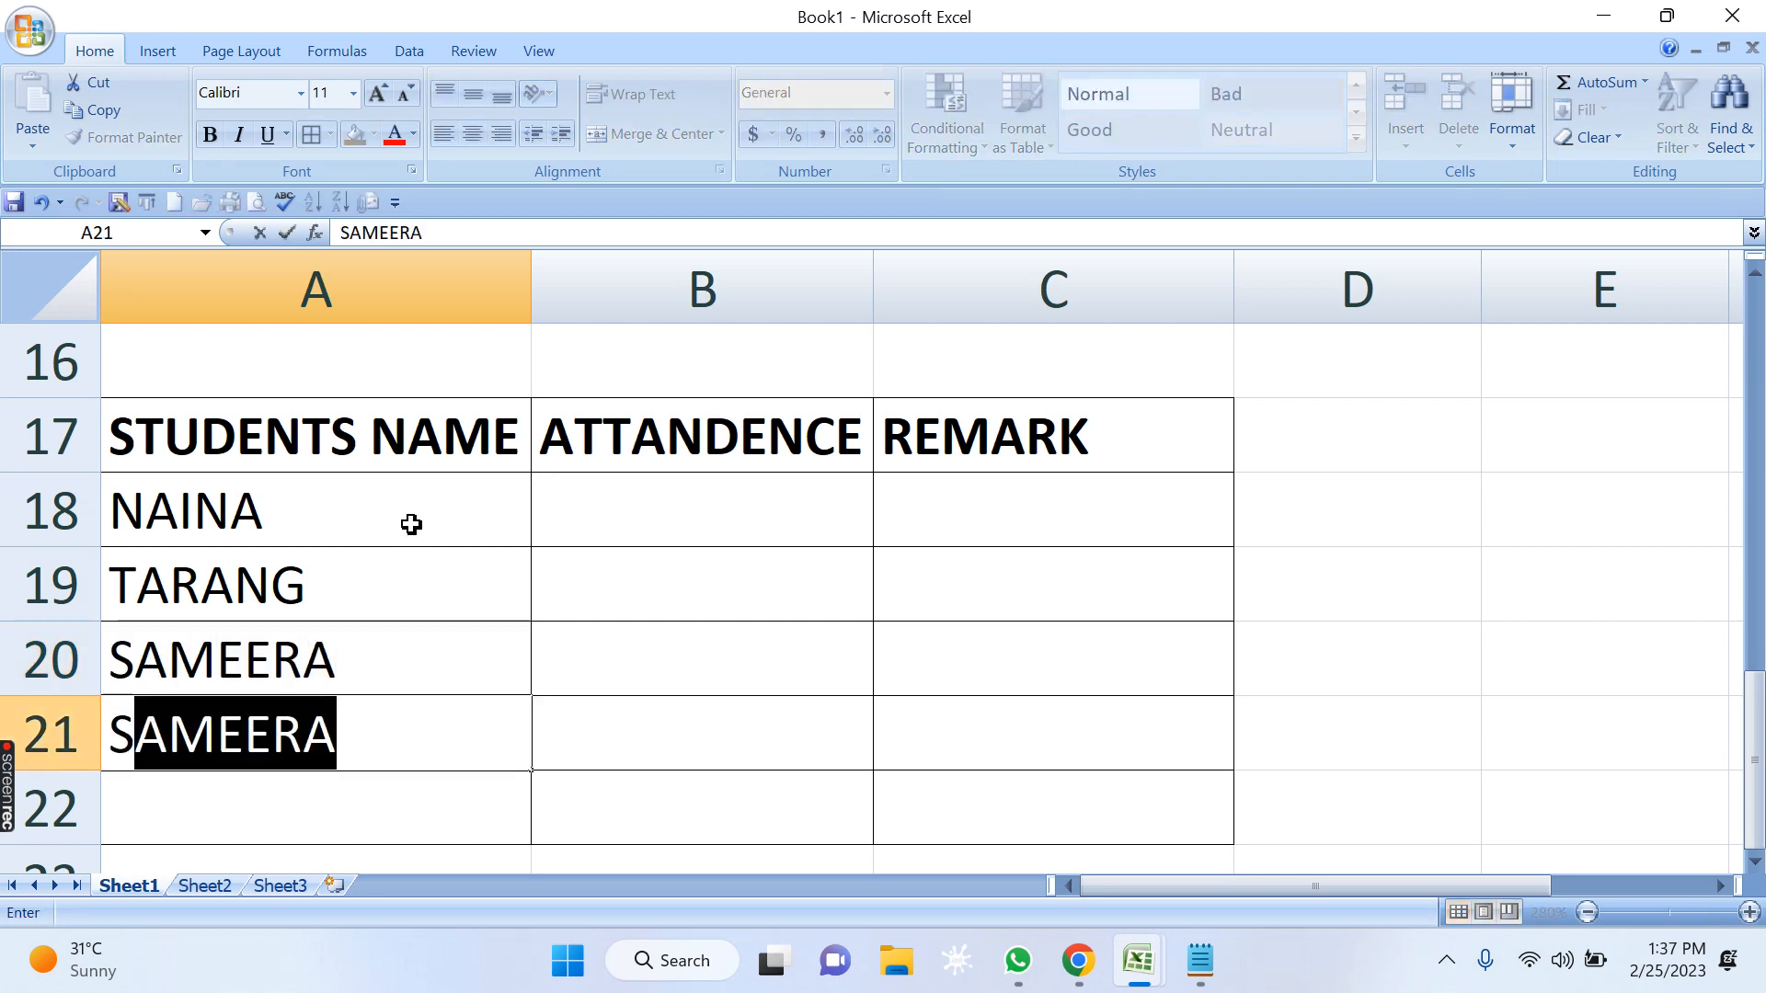
type("AMAIY")
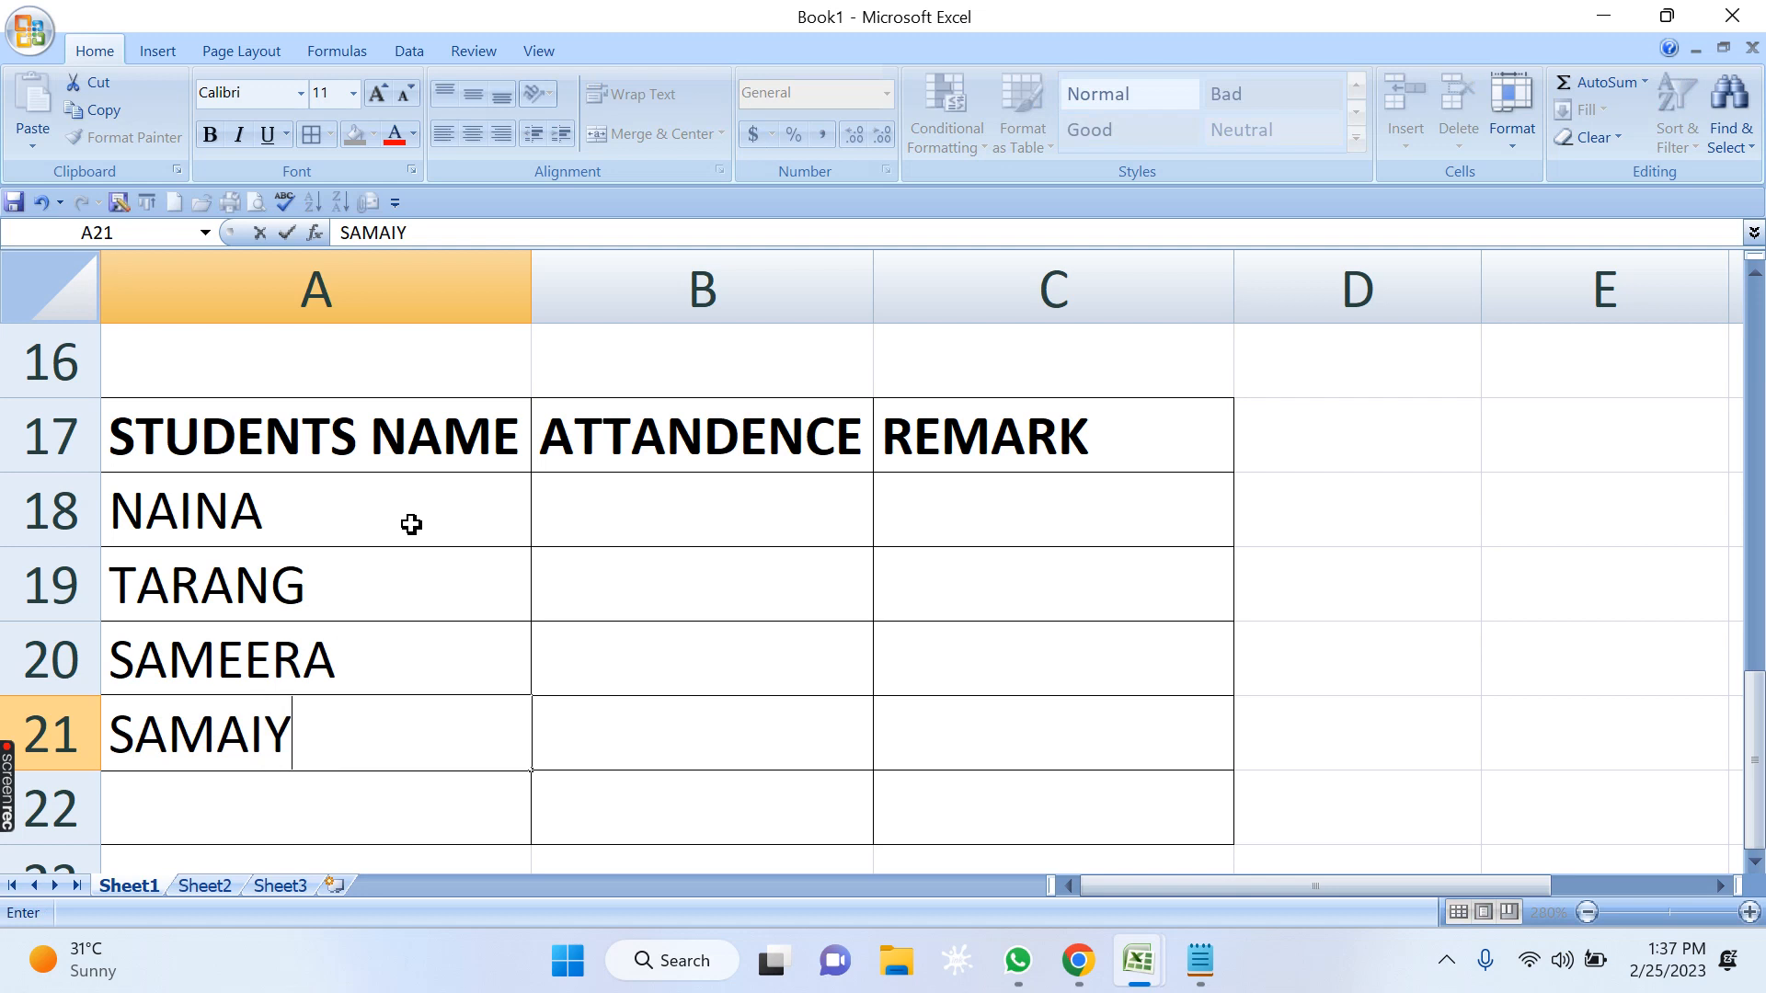
key("BackSpace")
type("RA")
key("Return")
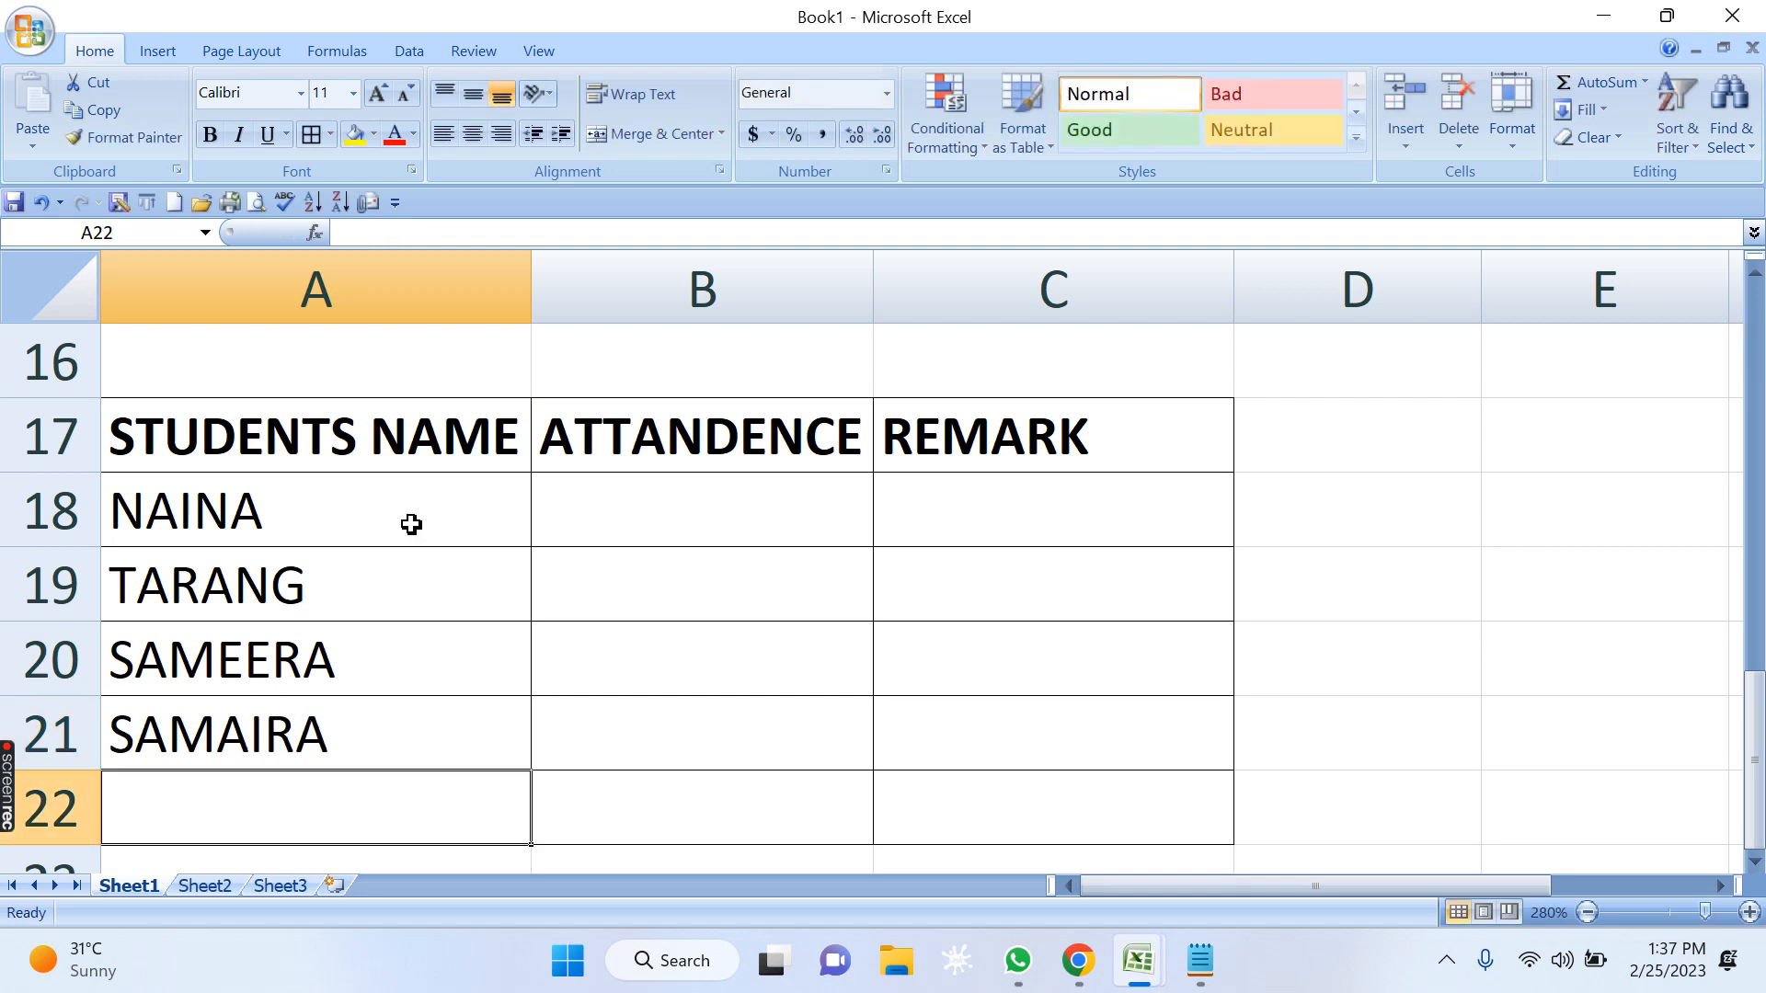
type("SHIVANI")
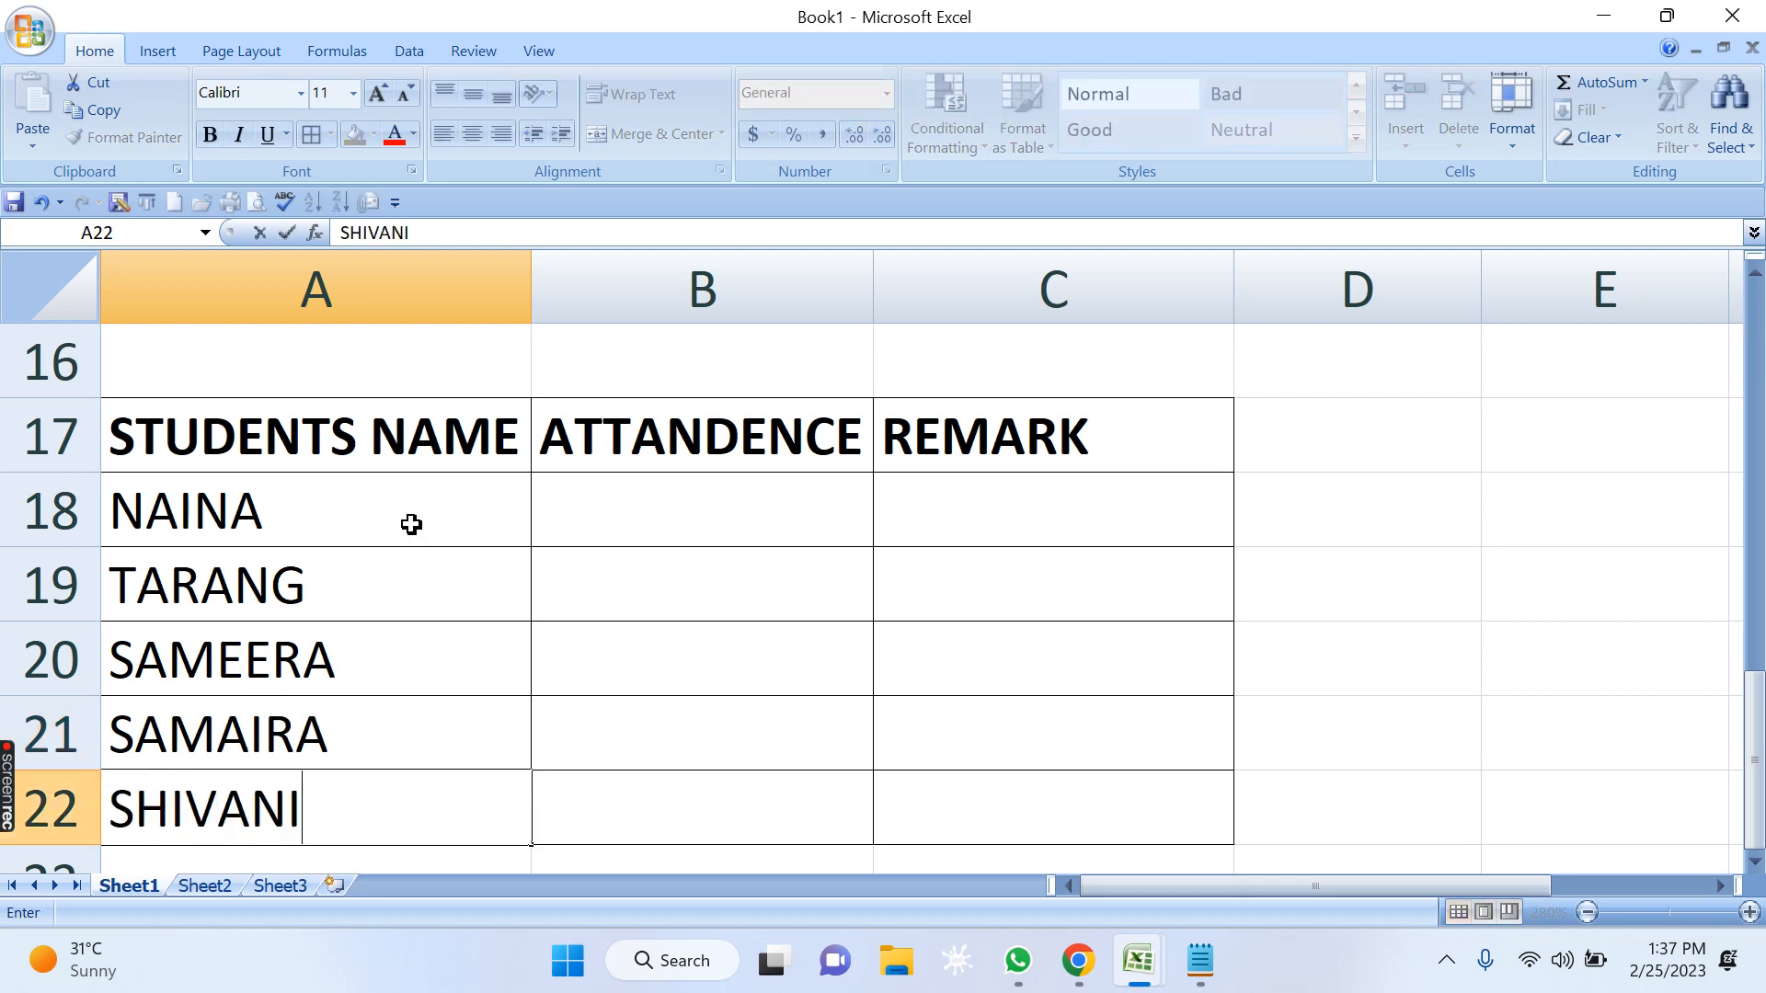
key("Return")
key("Right")
key("Down")
key("Up")
key("Up")
key("Up")
key("Up")
key("Up")
key("Up")
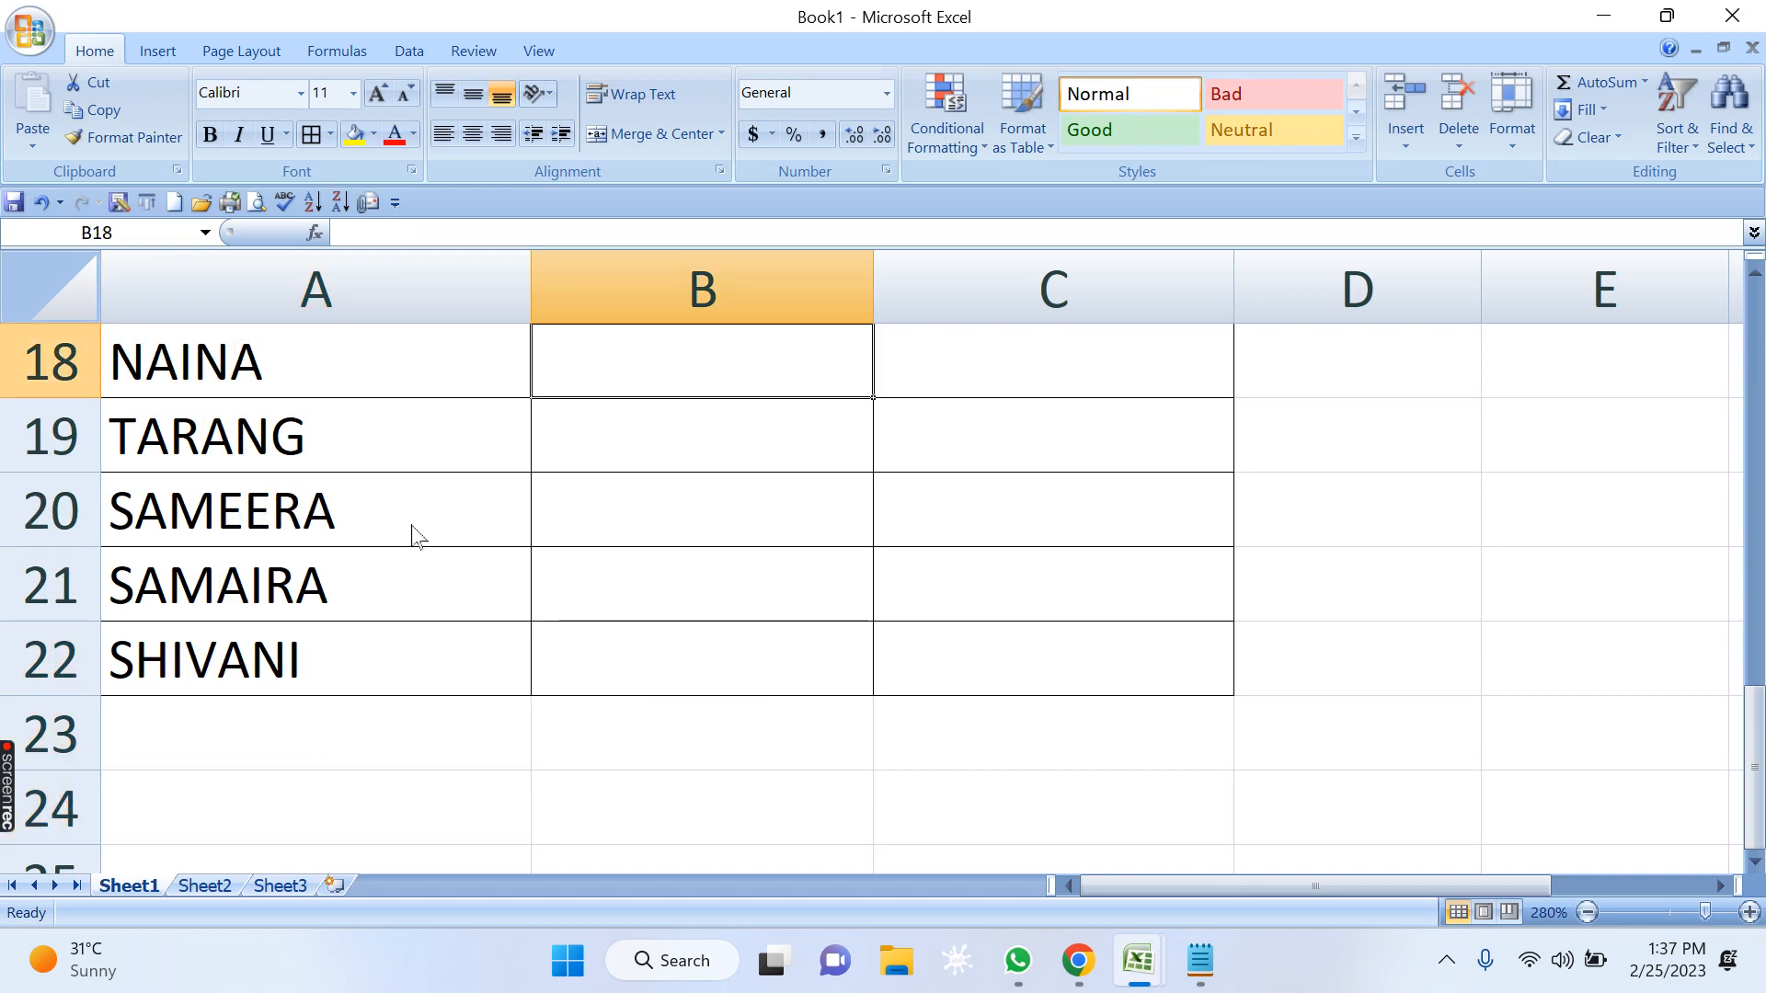
key("Up")
key("Up")
key("Down")
key("Down")
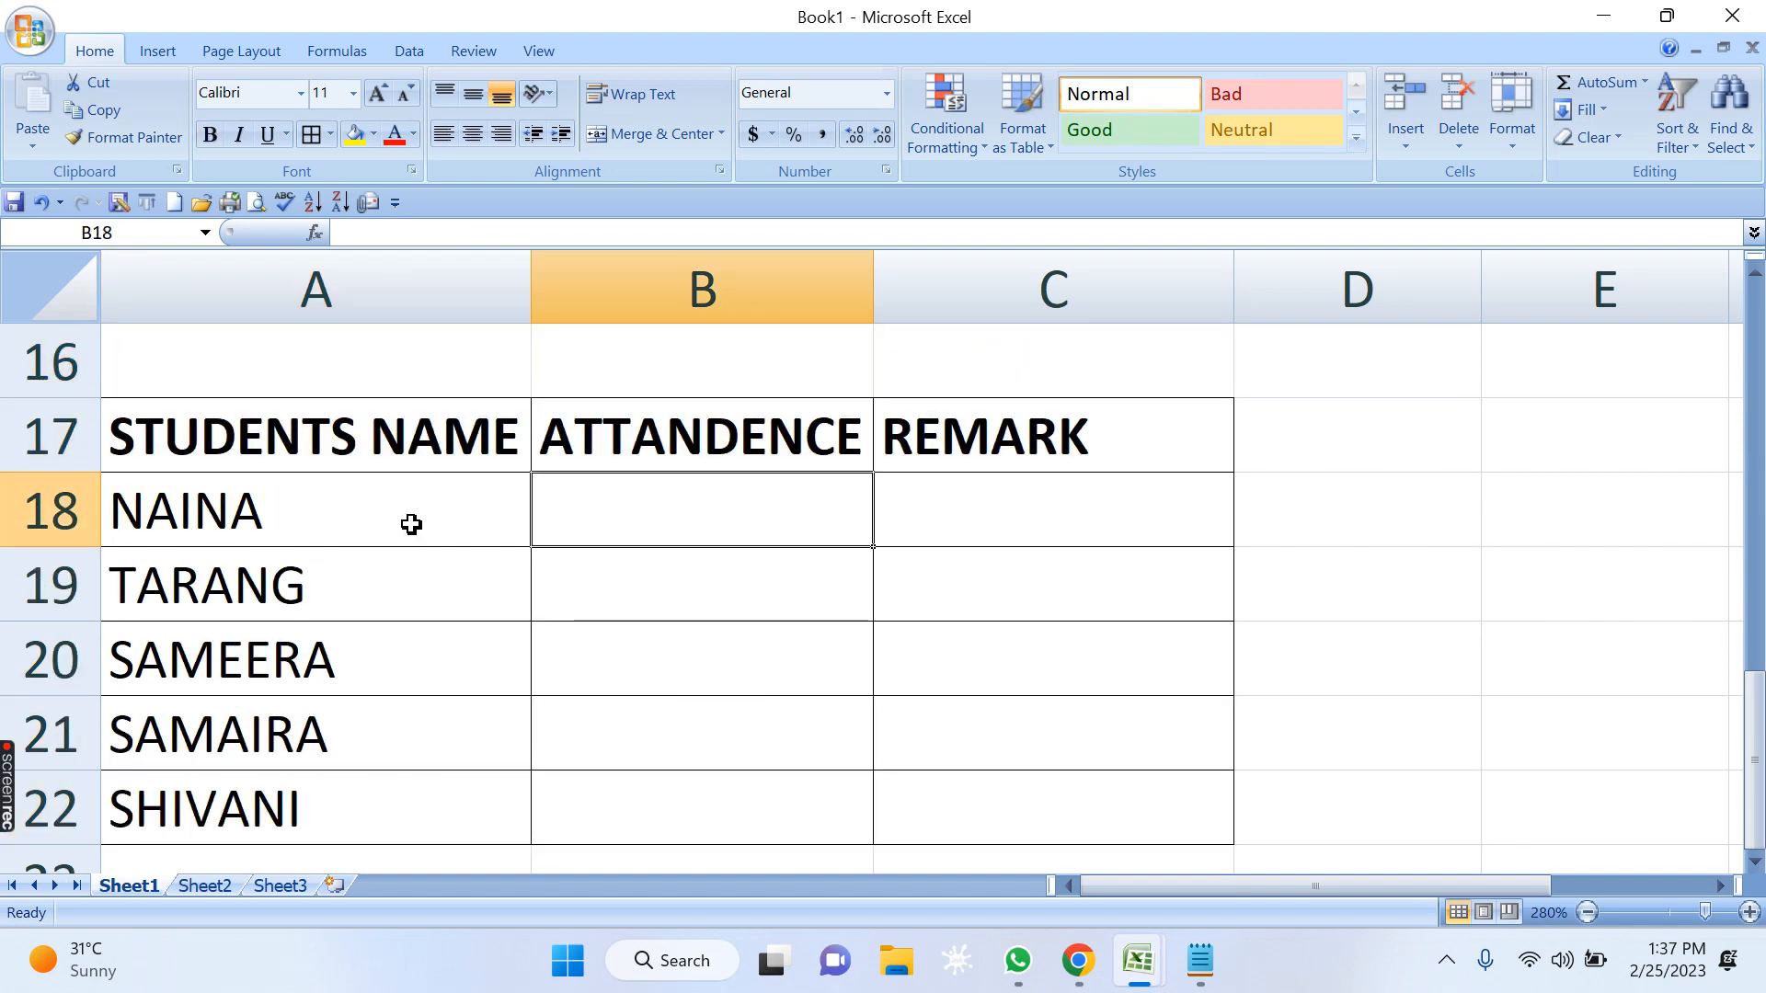
key("Down")
key("Down")
key("Down")
key("Down")
key("Up")
key("Up")
key("Up")
key("Up")
Start an IF formula in C18 that returns "BEST" when B18>=90.
key("Right")
type("=")
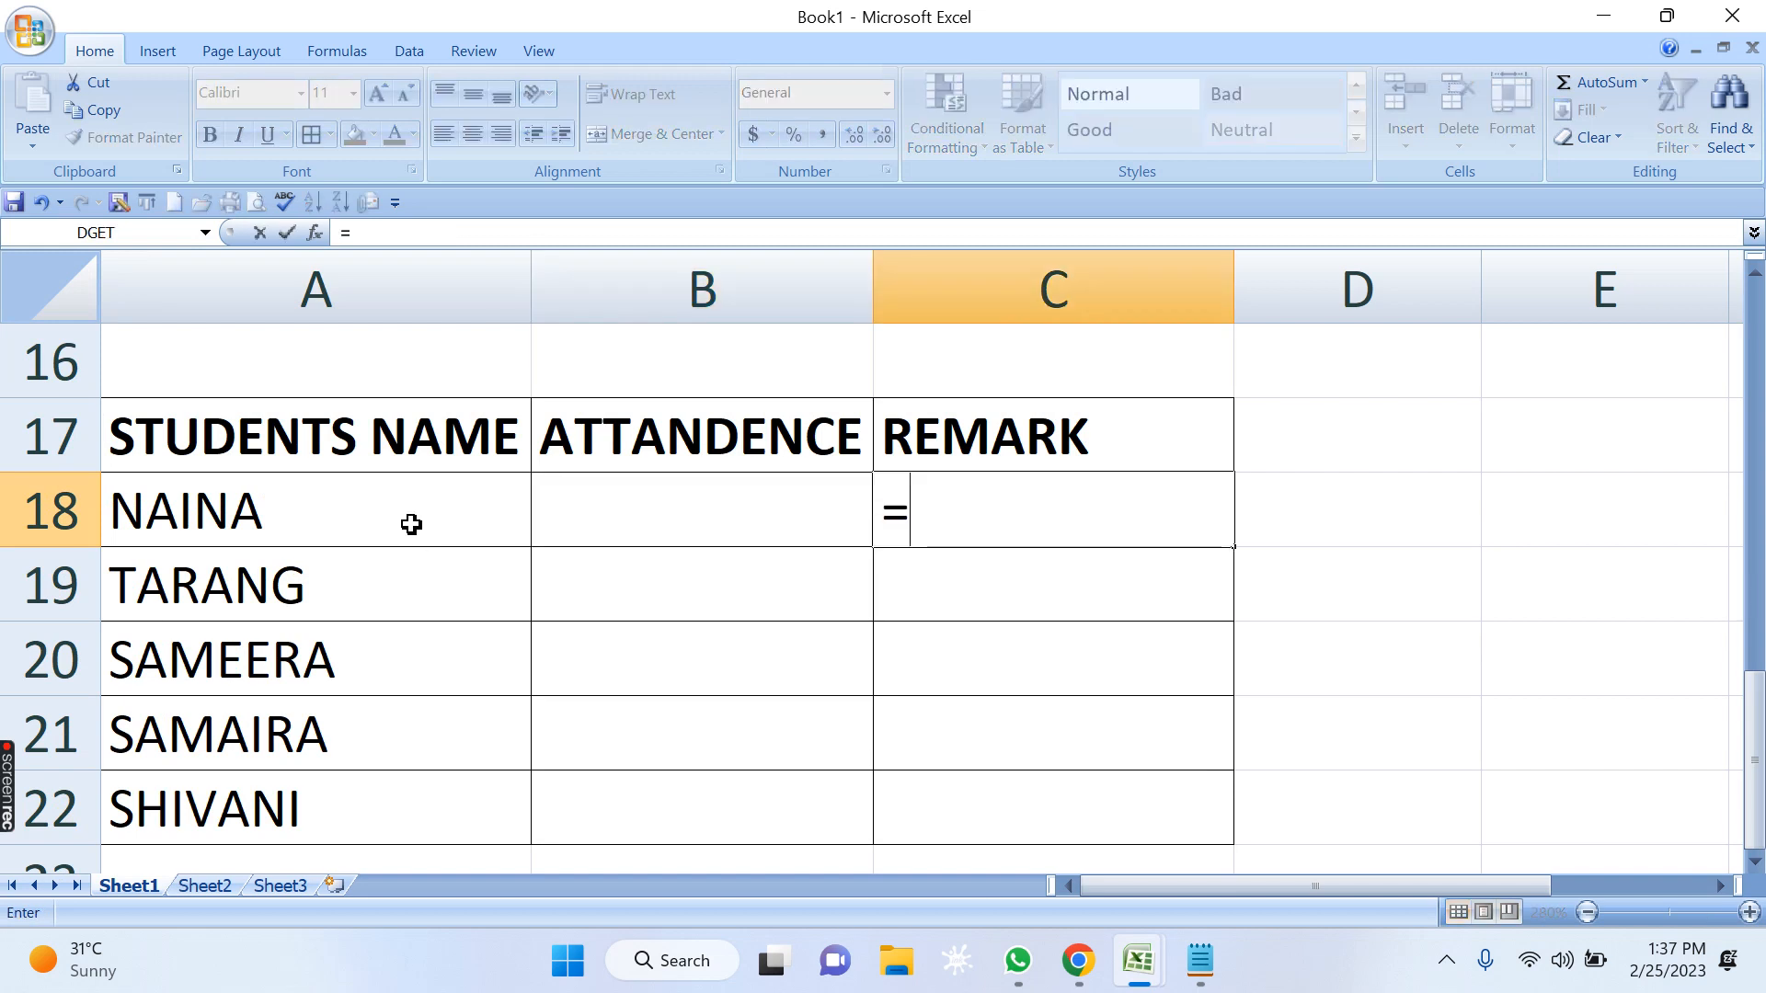
type("IF")
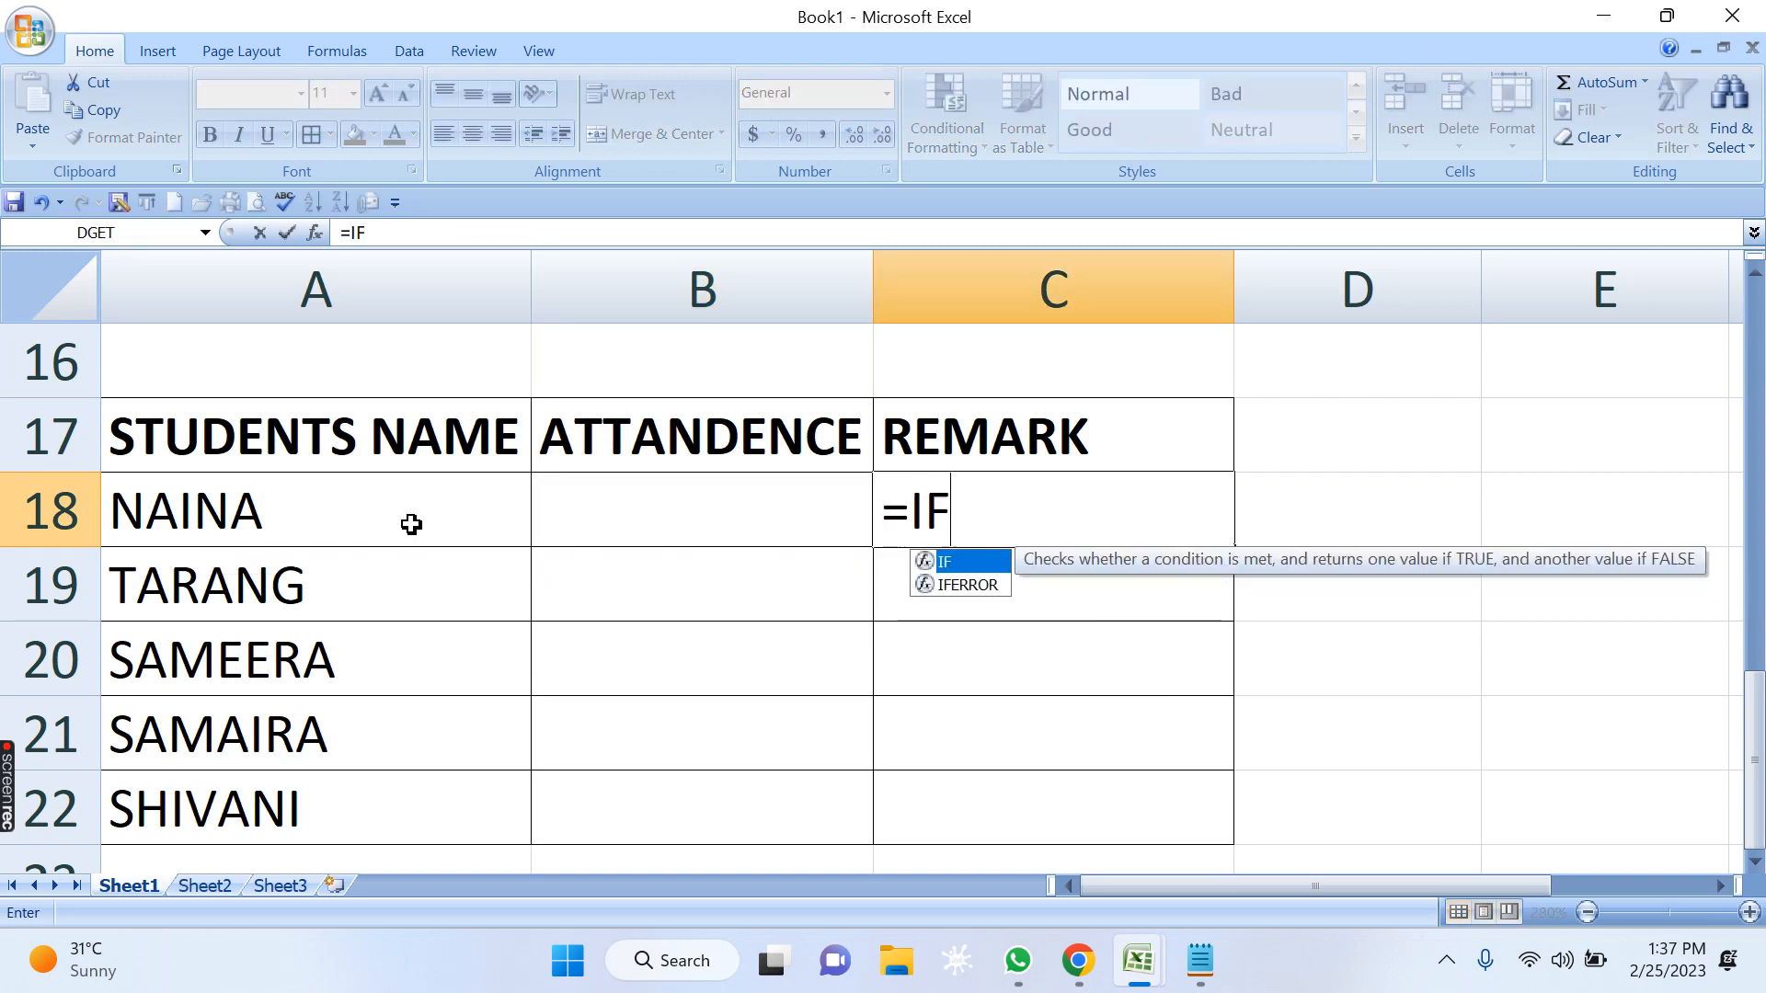
type("(")
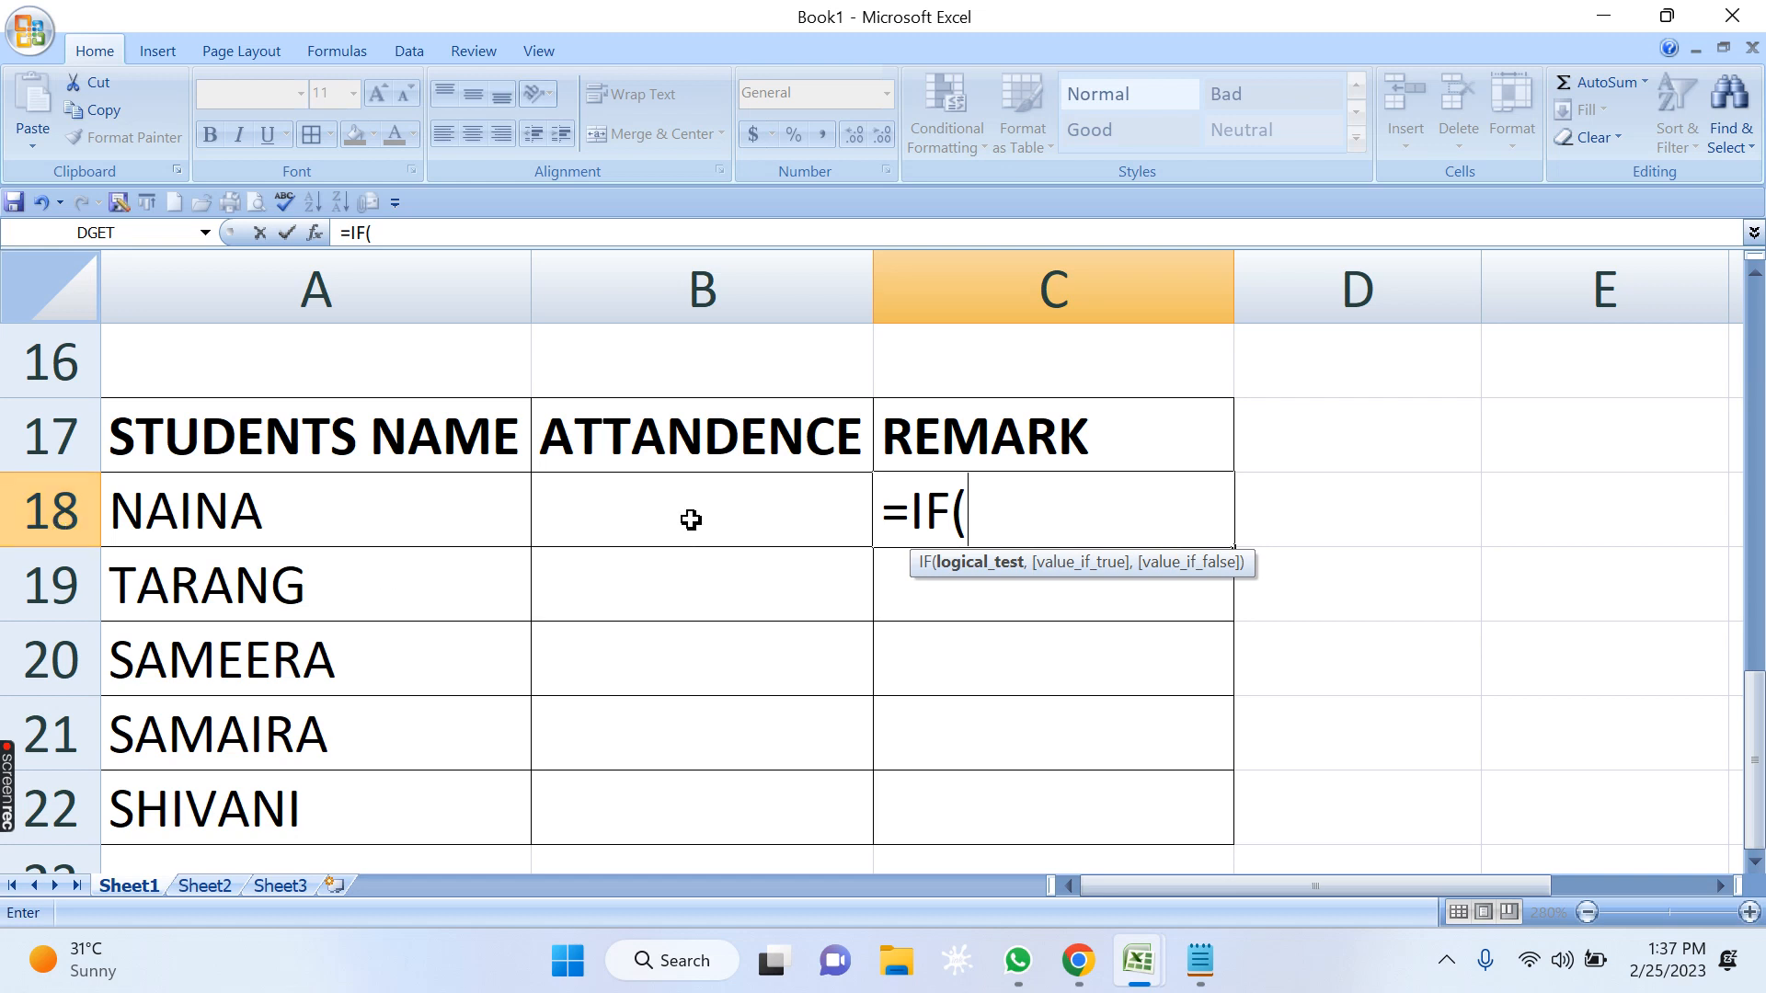
left_click(717, 543)
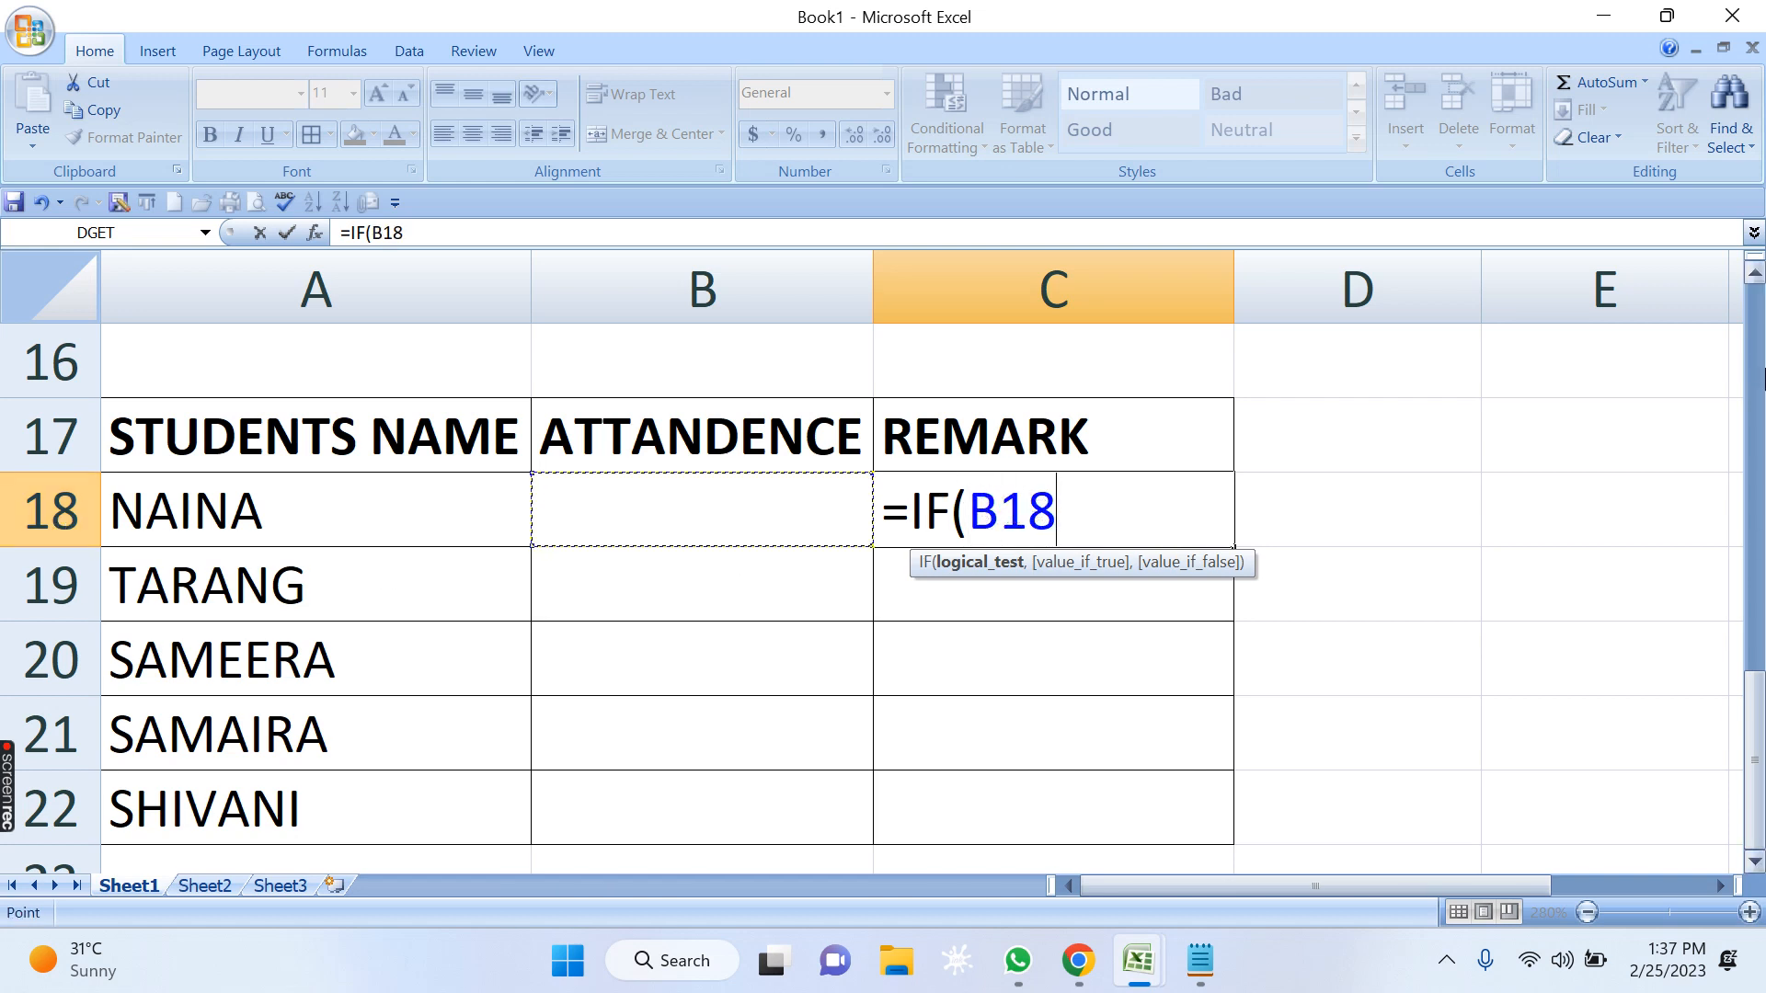
type(">=")
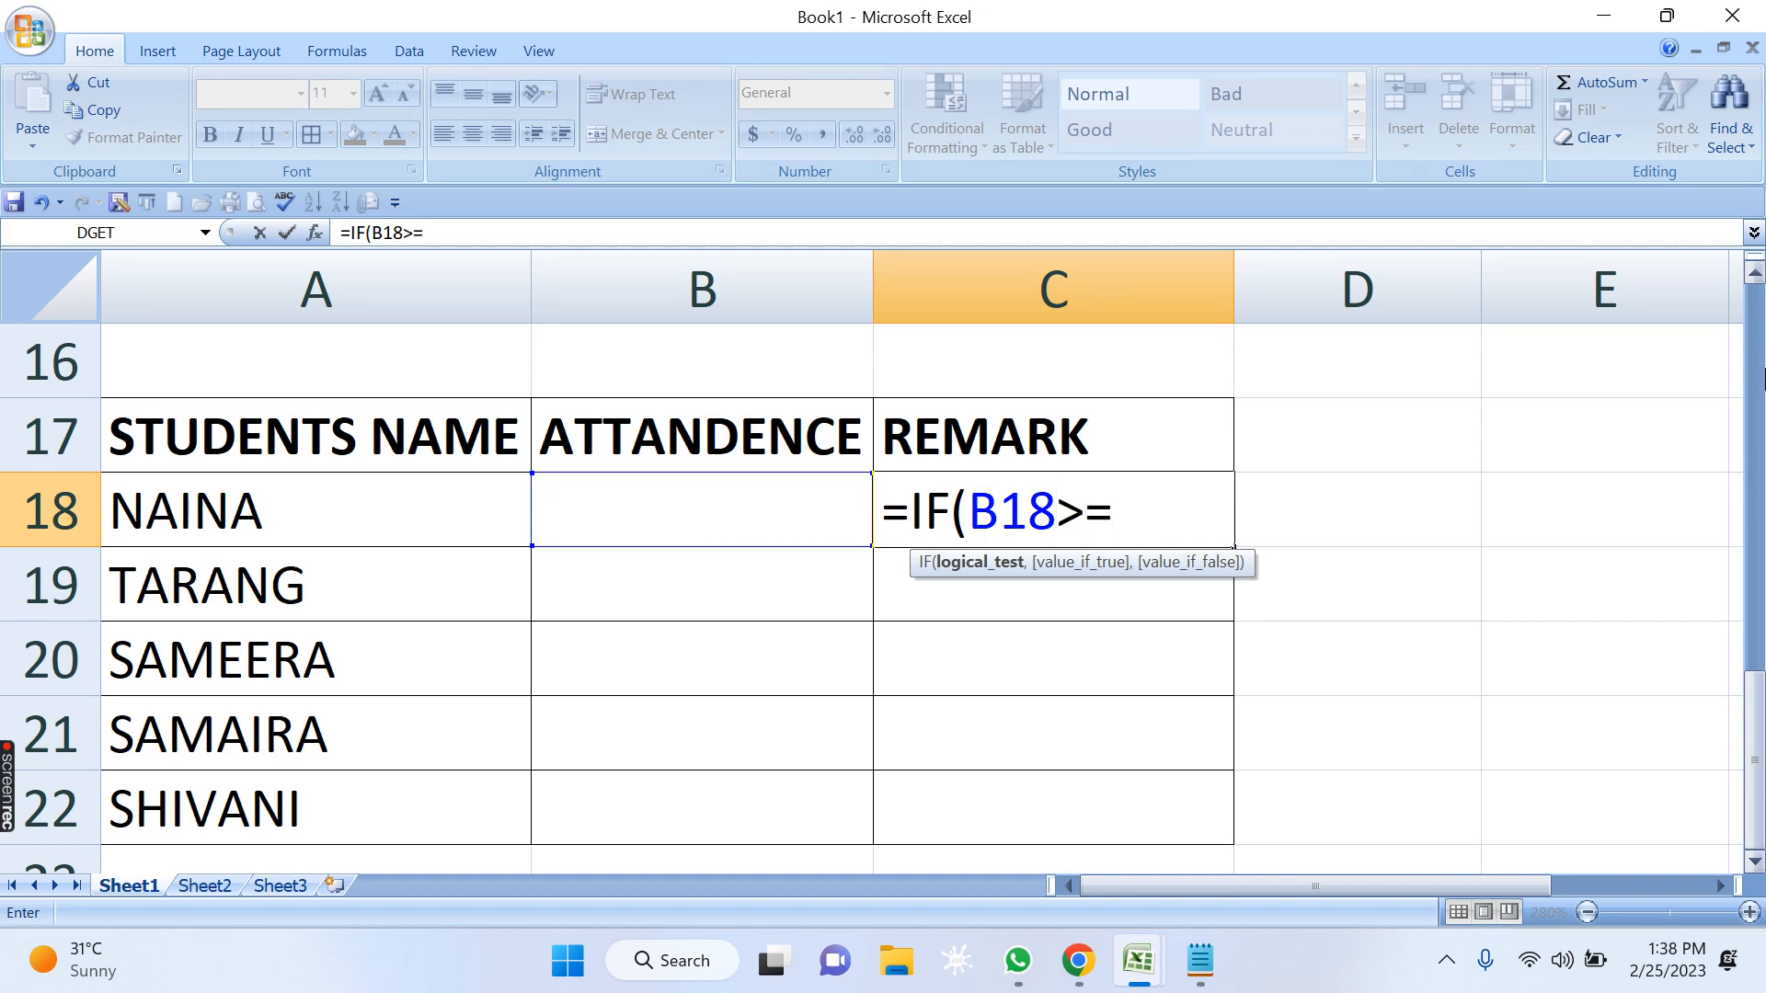
type("90")
type(",")
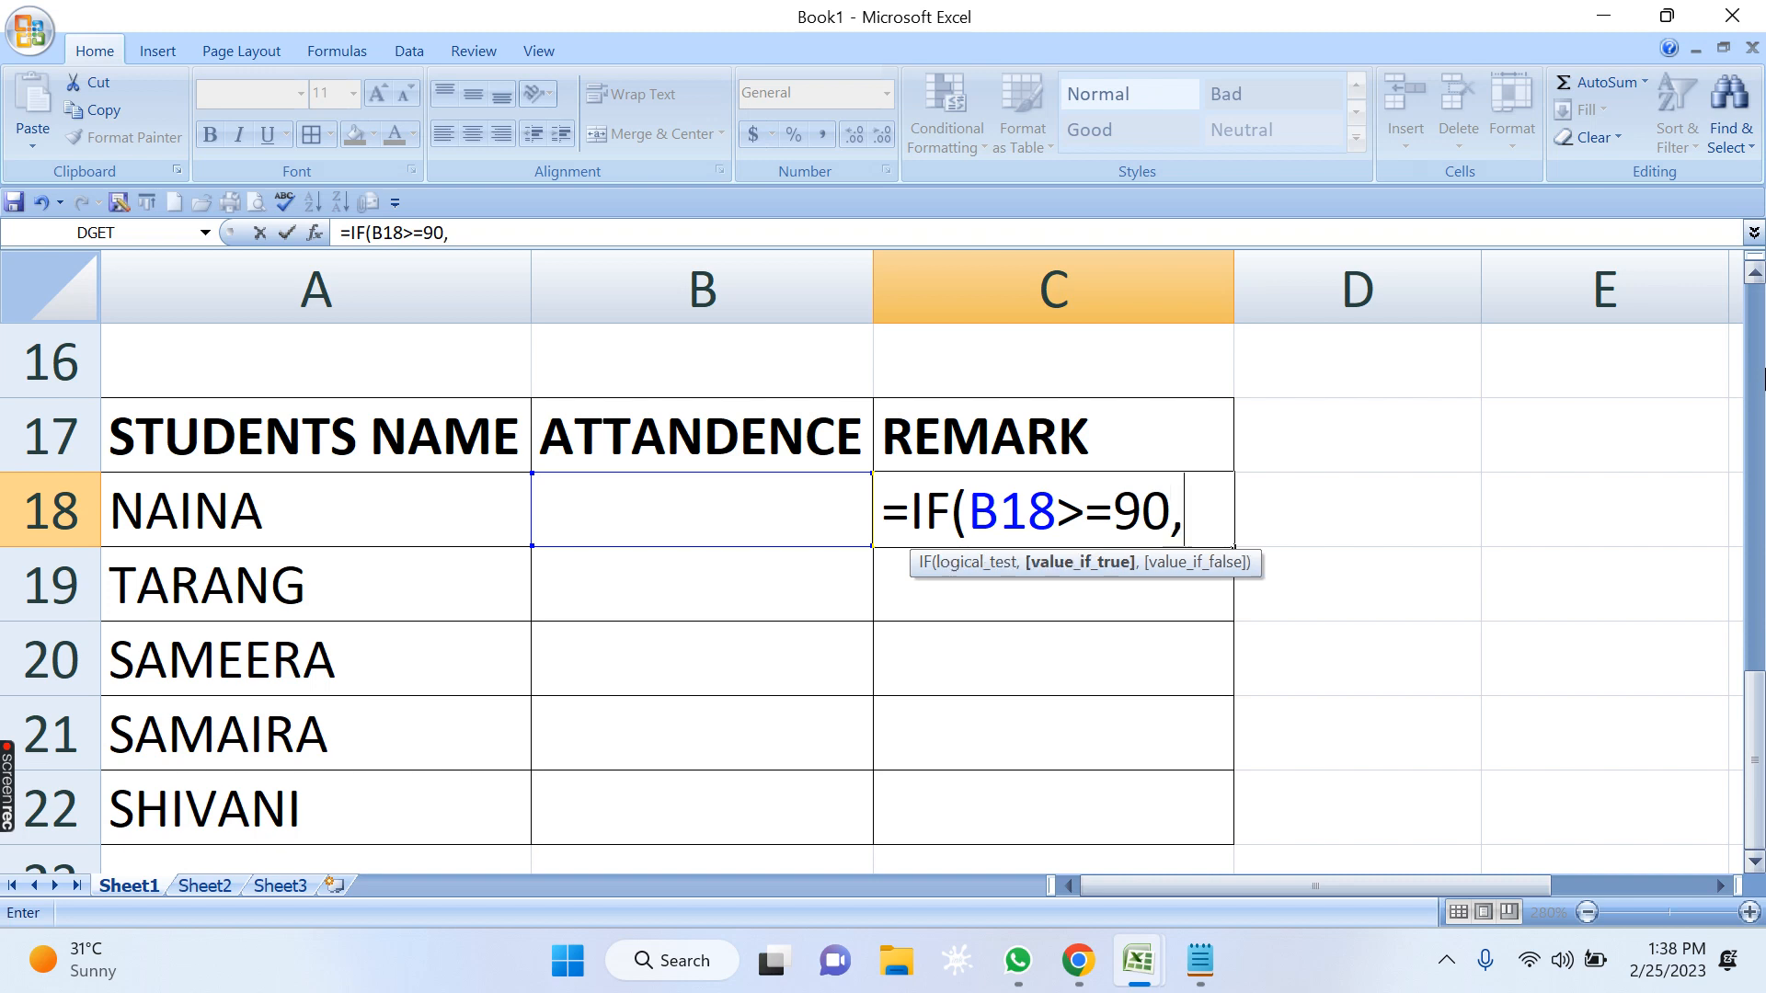
type("\"BES")
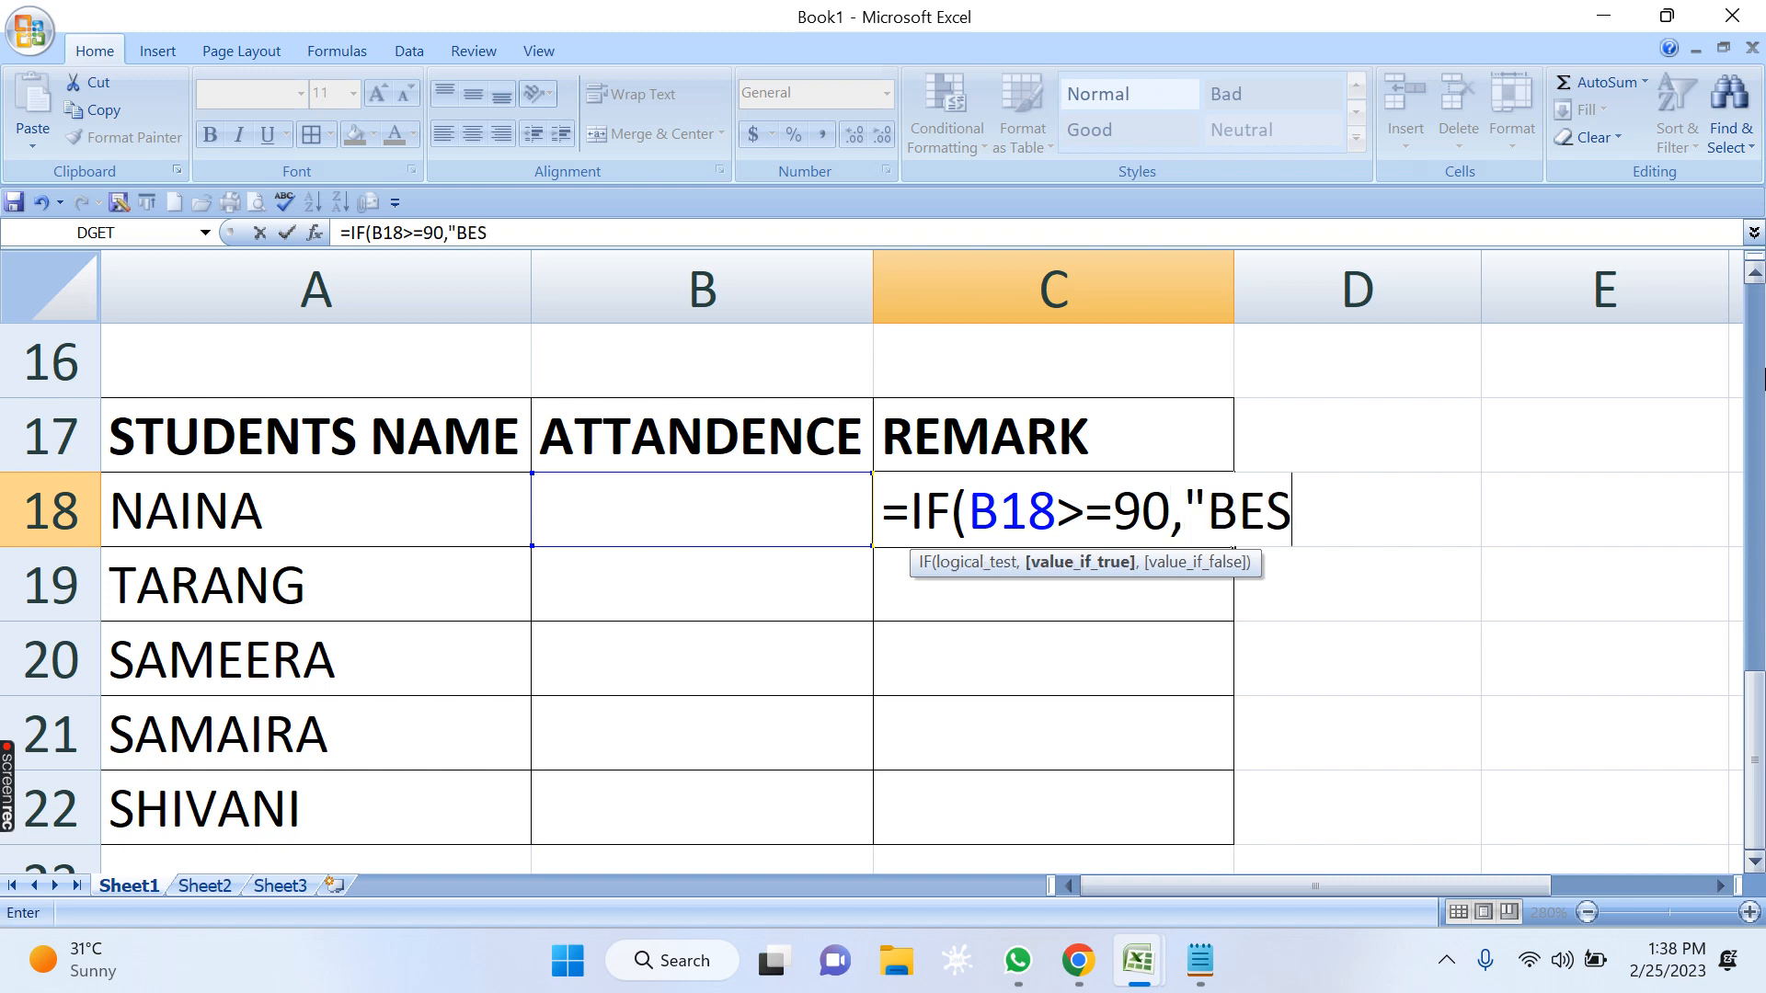
type("T\",")
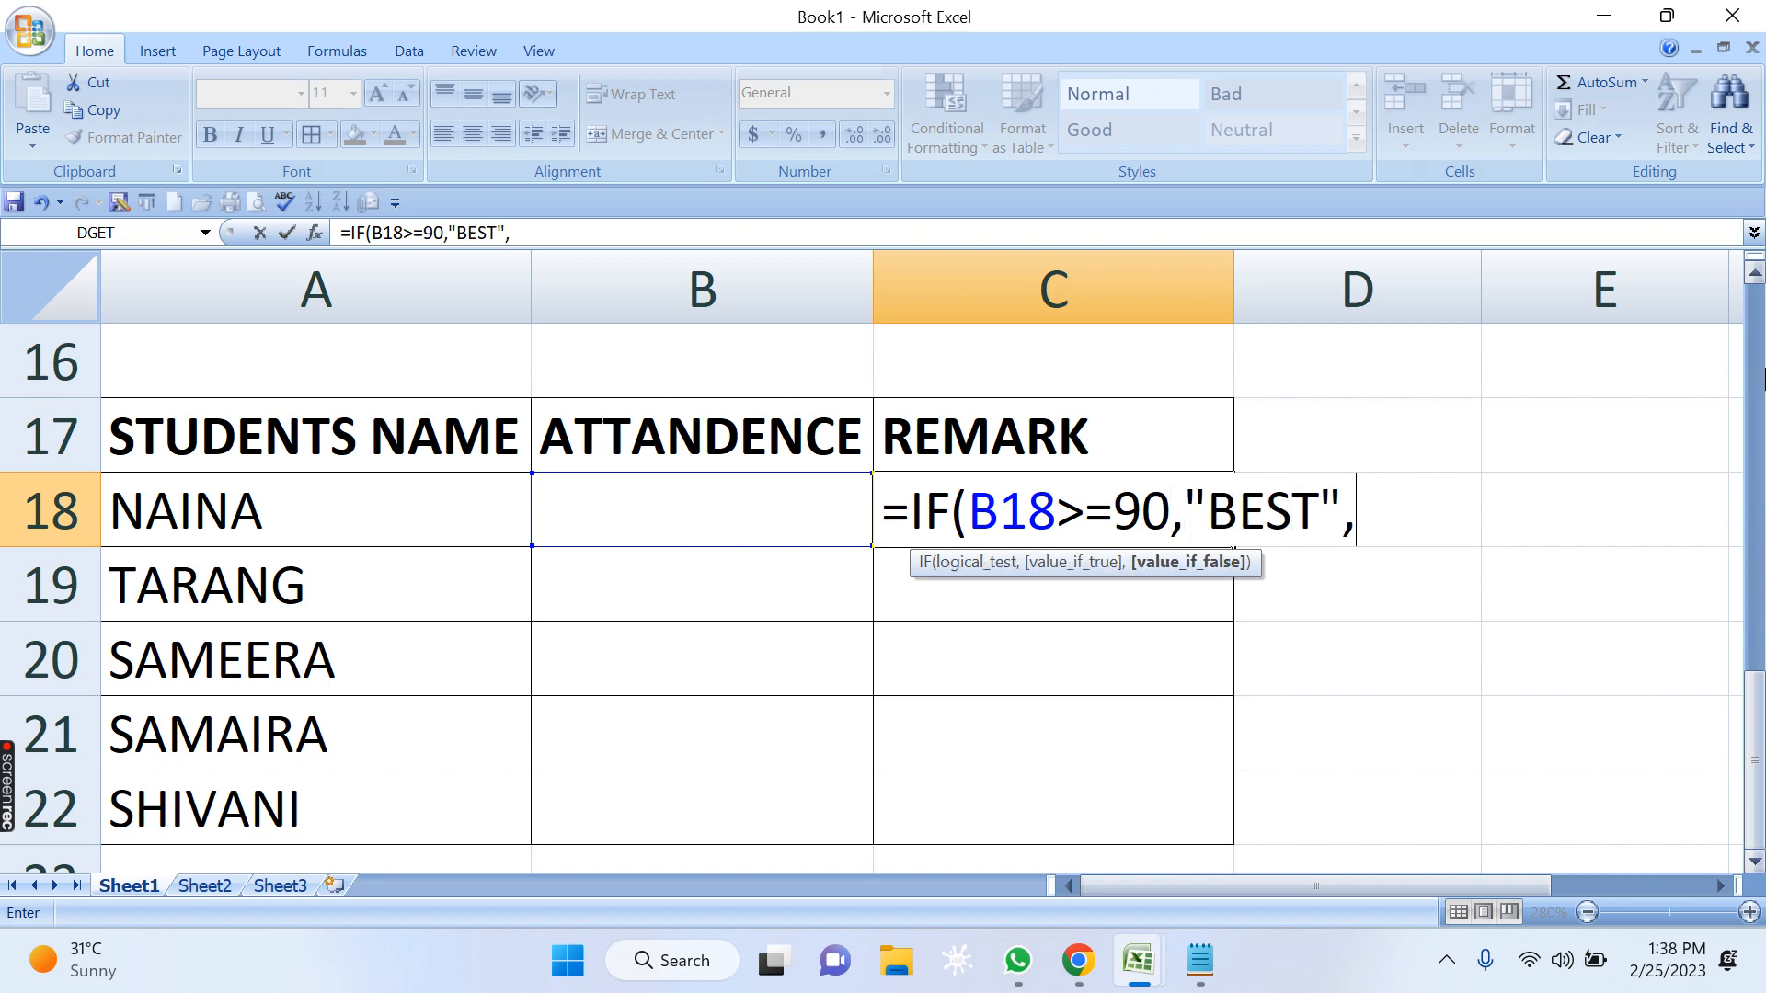
type("IF(")
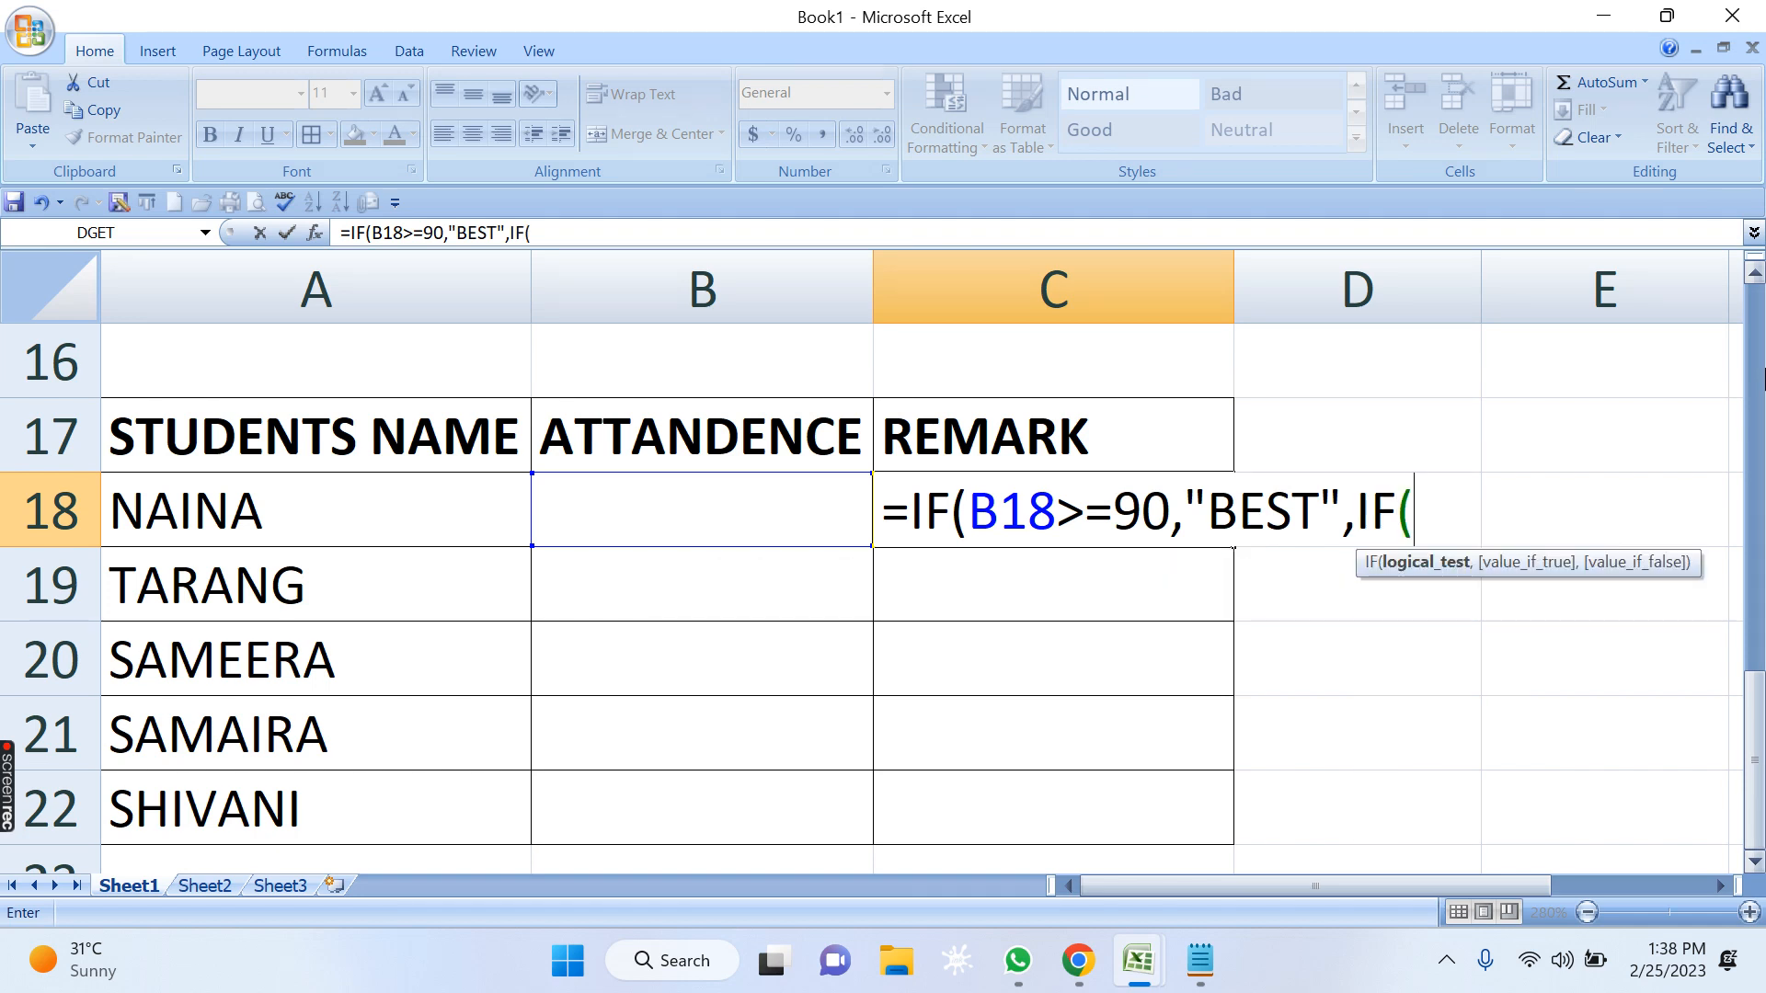
Nest a second IF in the C18 formula that returns "BETTAR" when B18>=75.
left_click(779, 510)
type(">=")
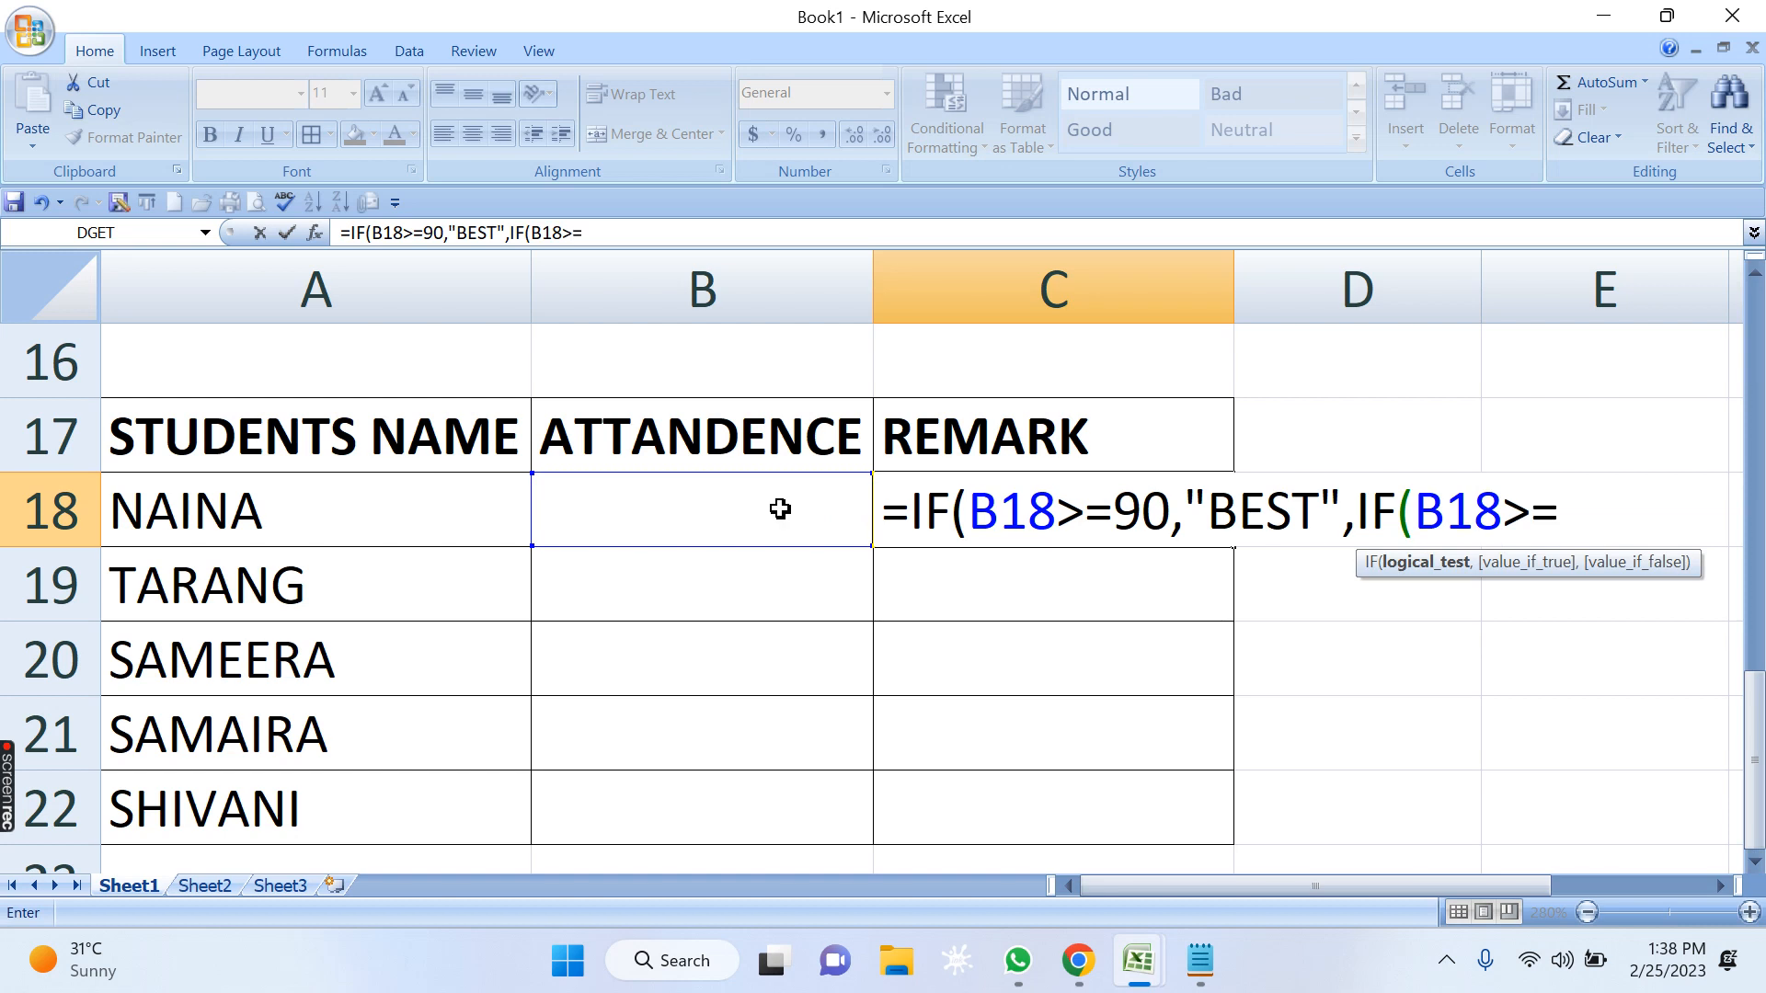
type("75,\"BE")
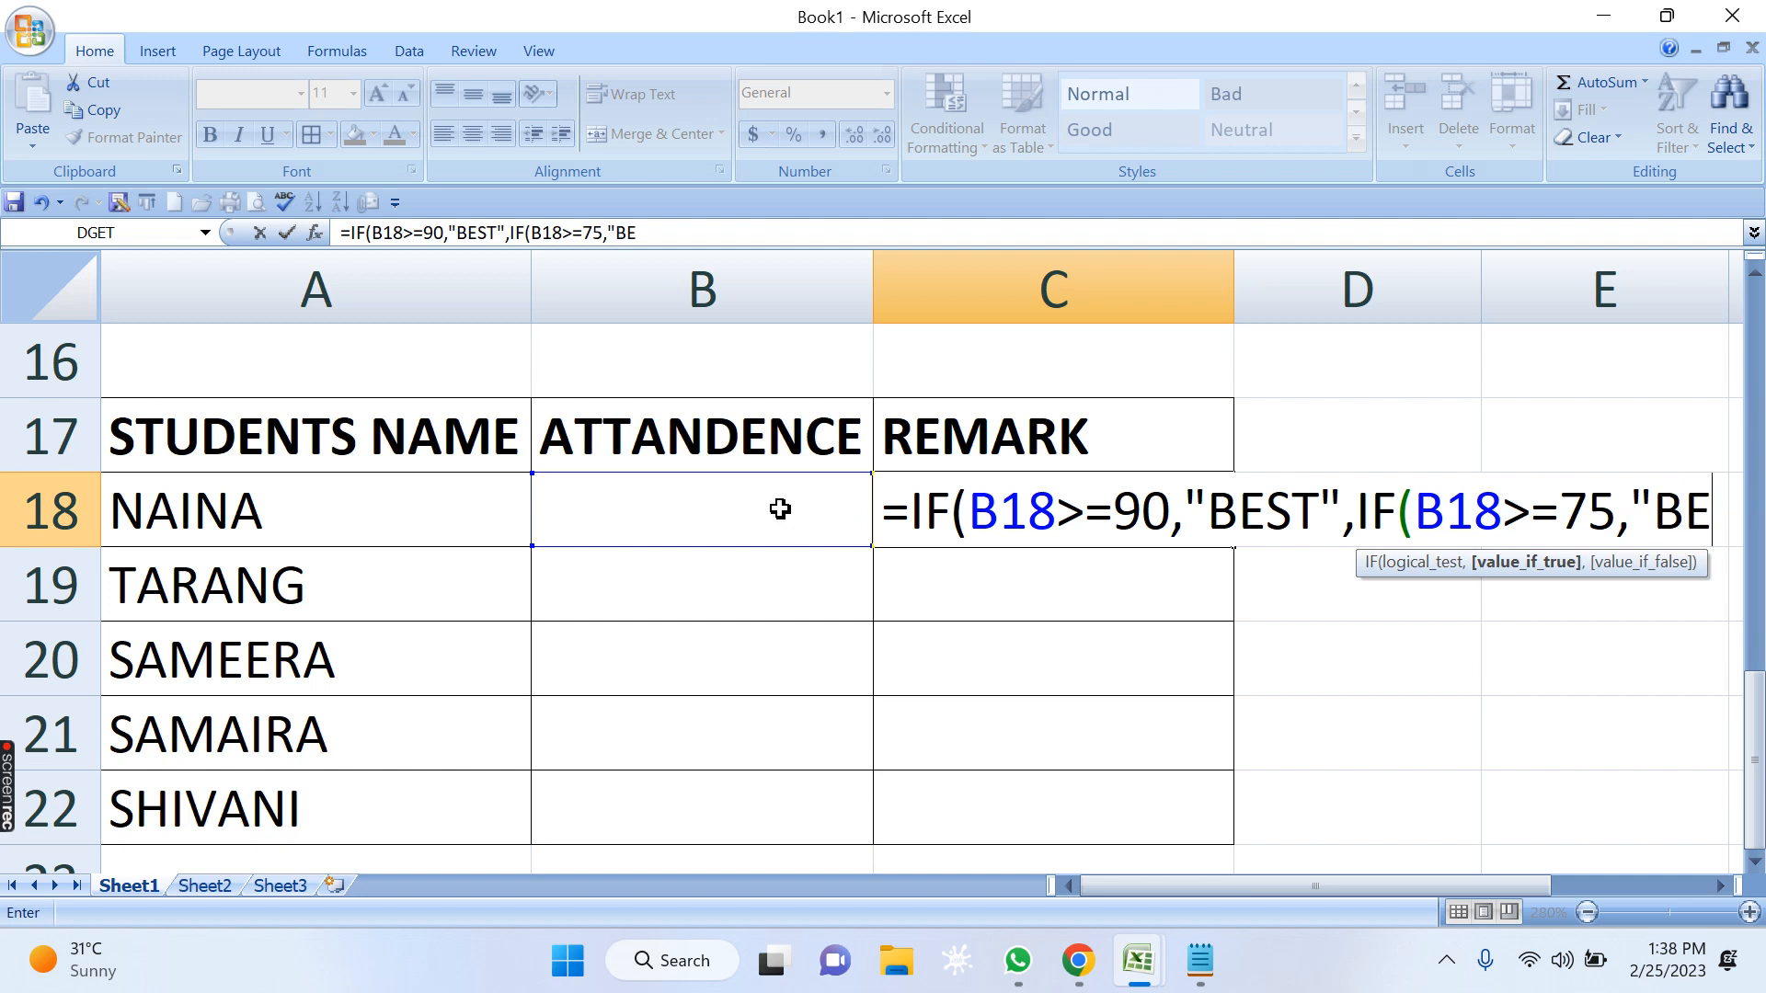
type("TTAR\"")
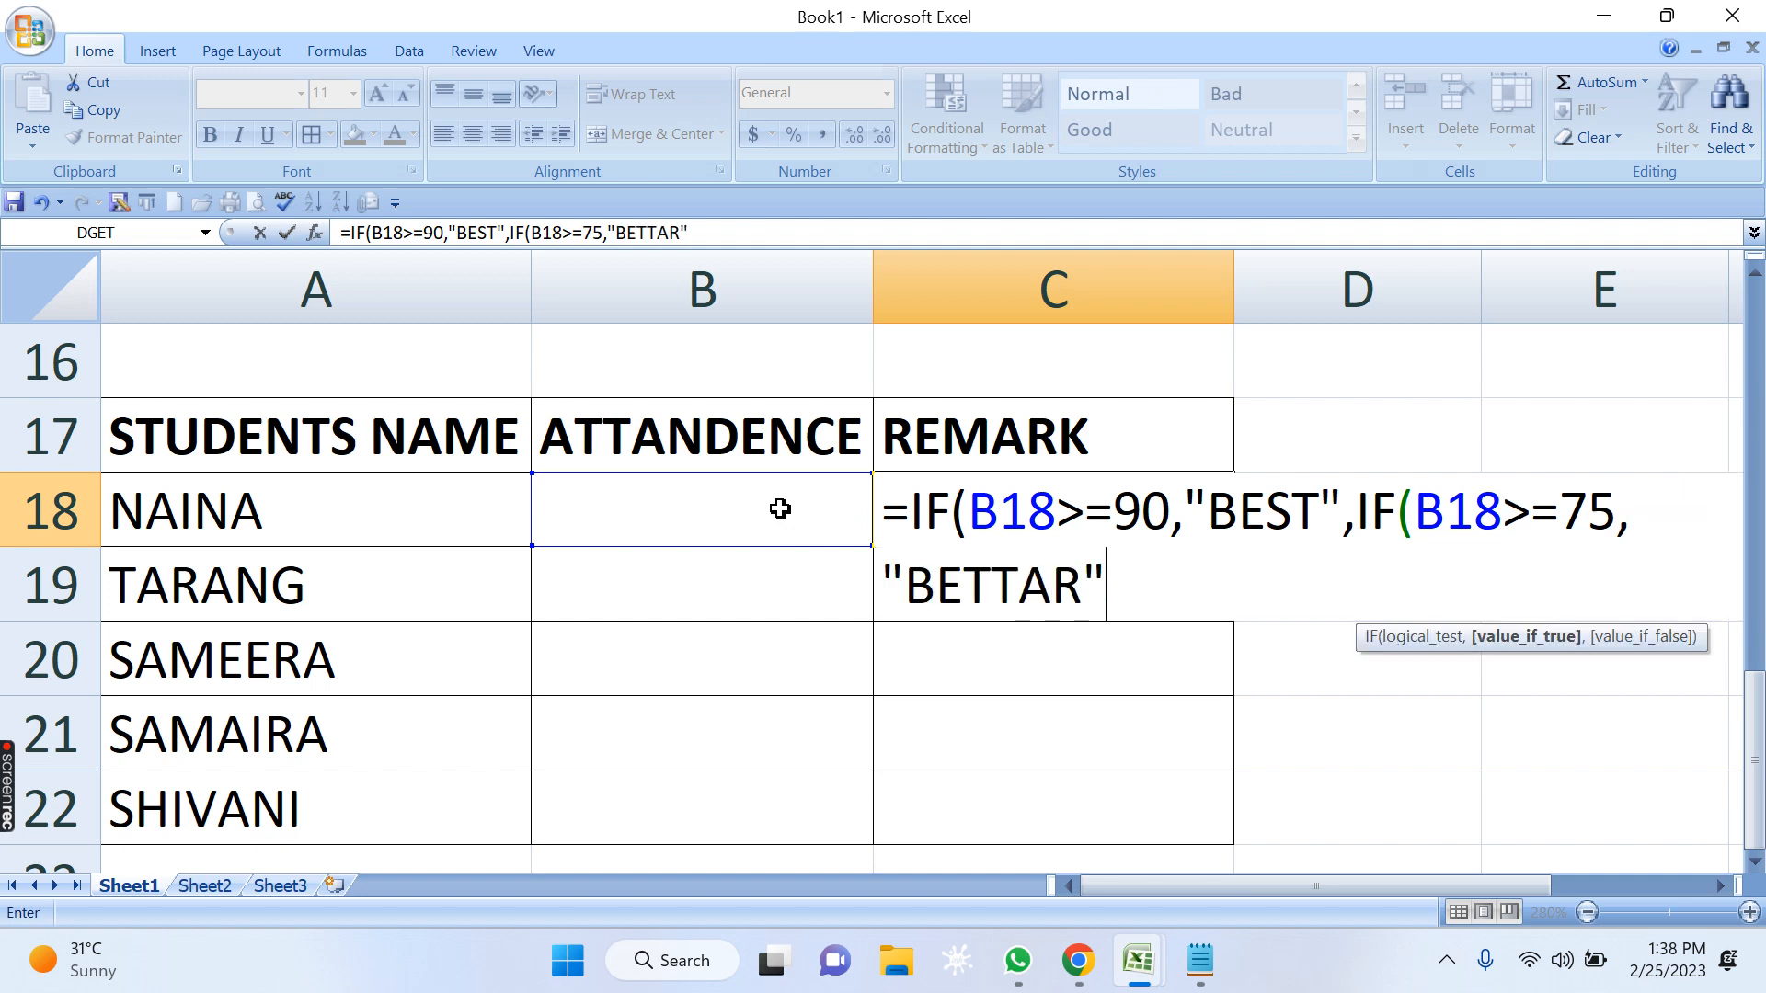
type(",IF(")
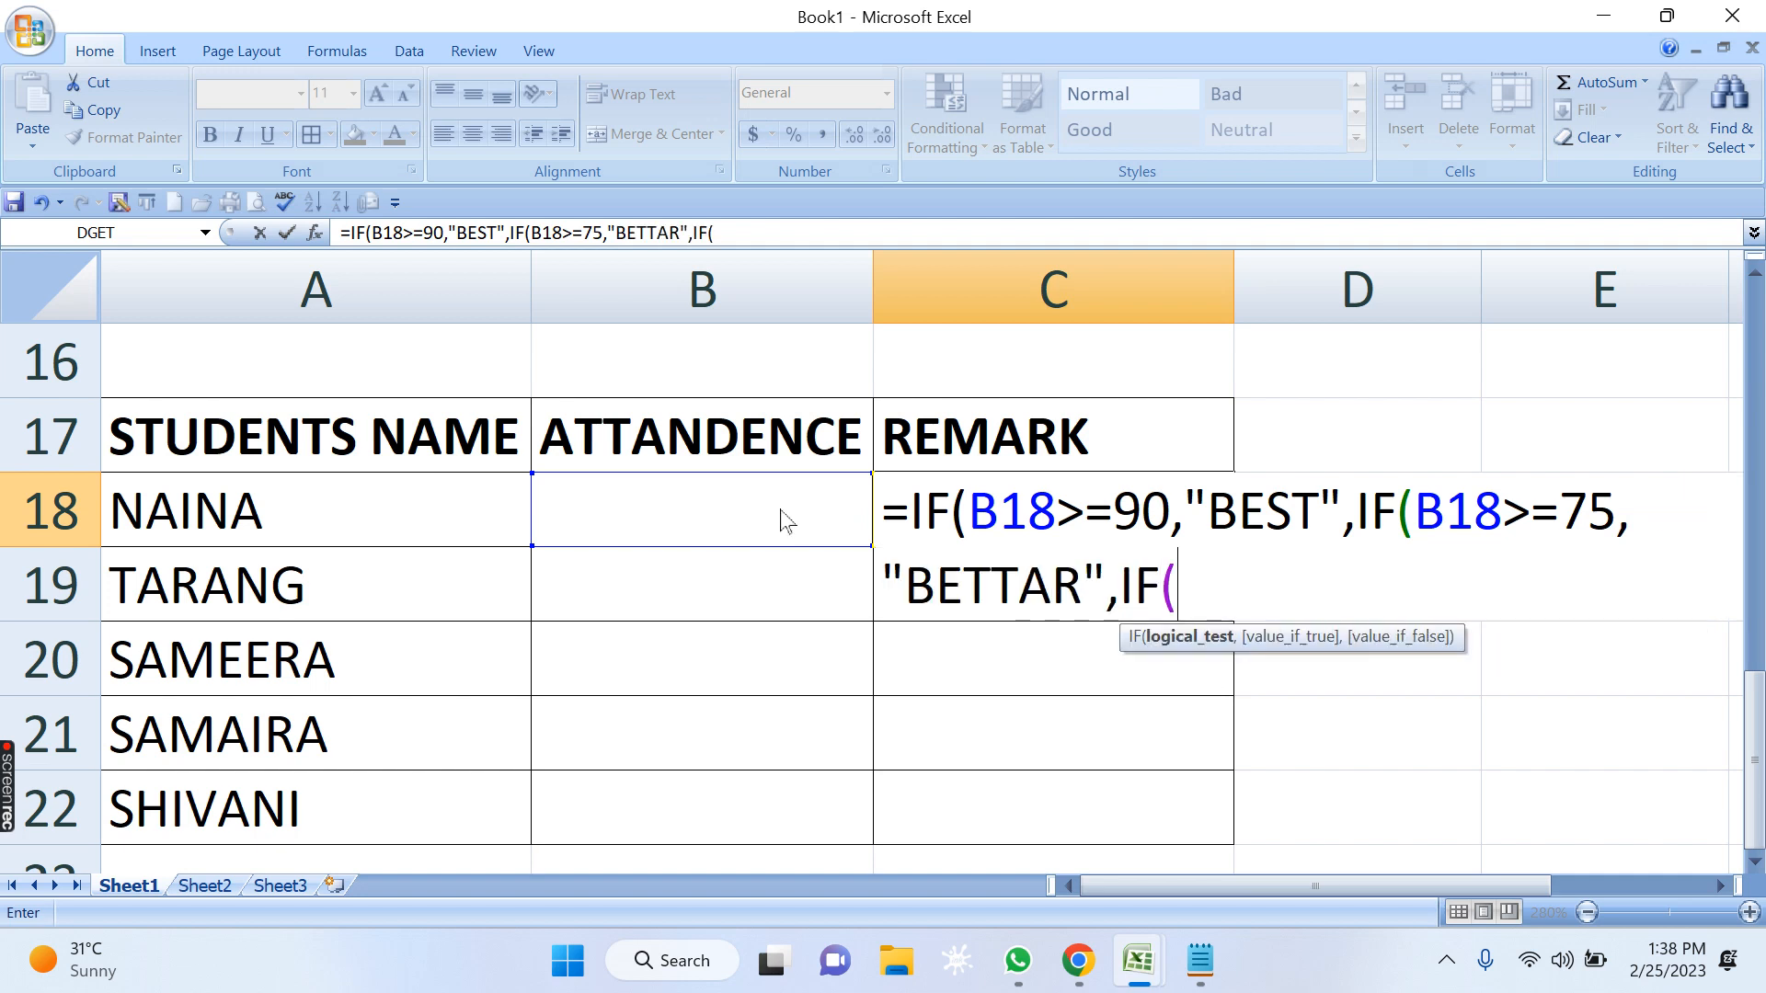
type("B18>")
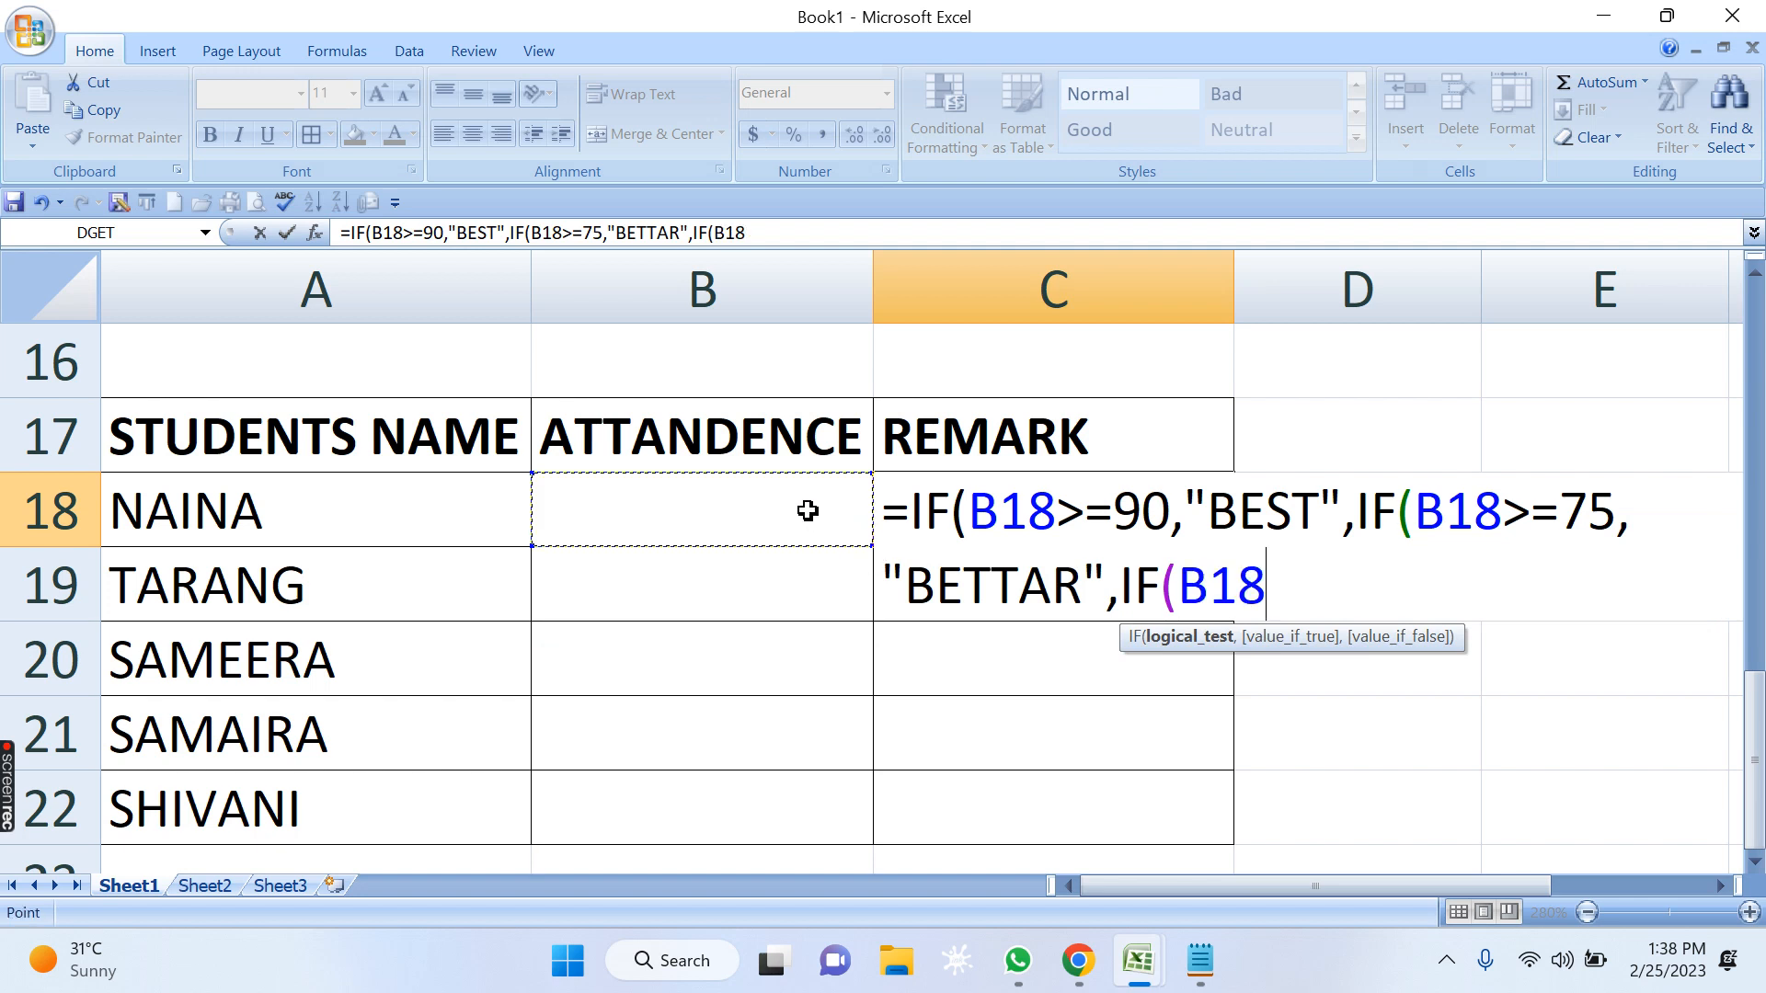
type("=")
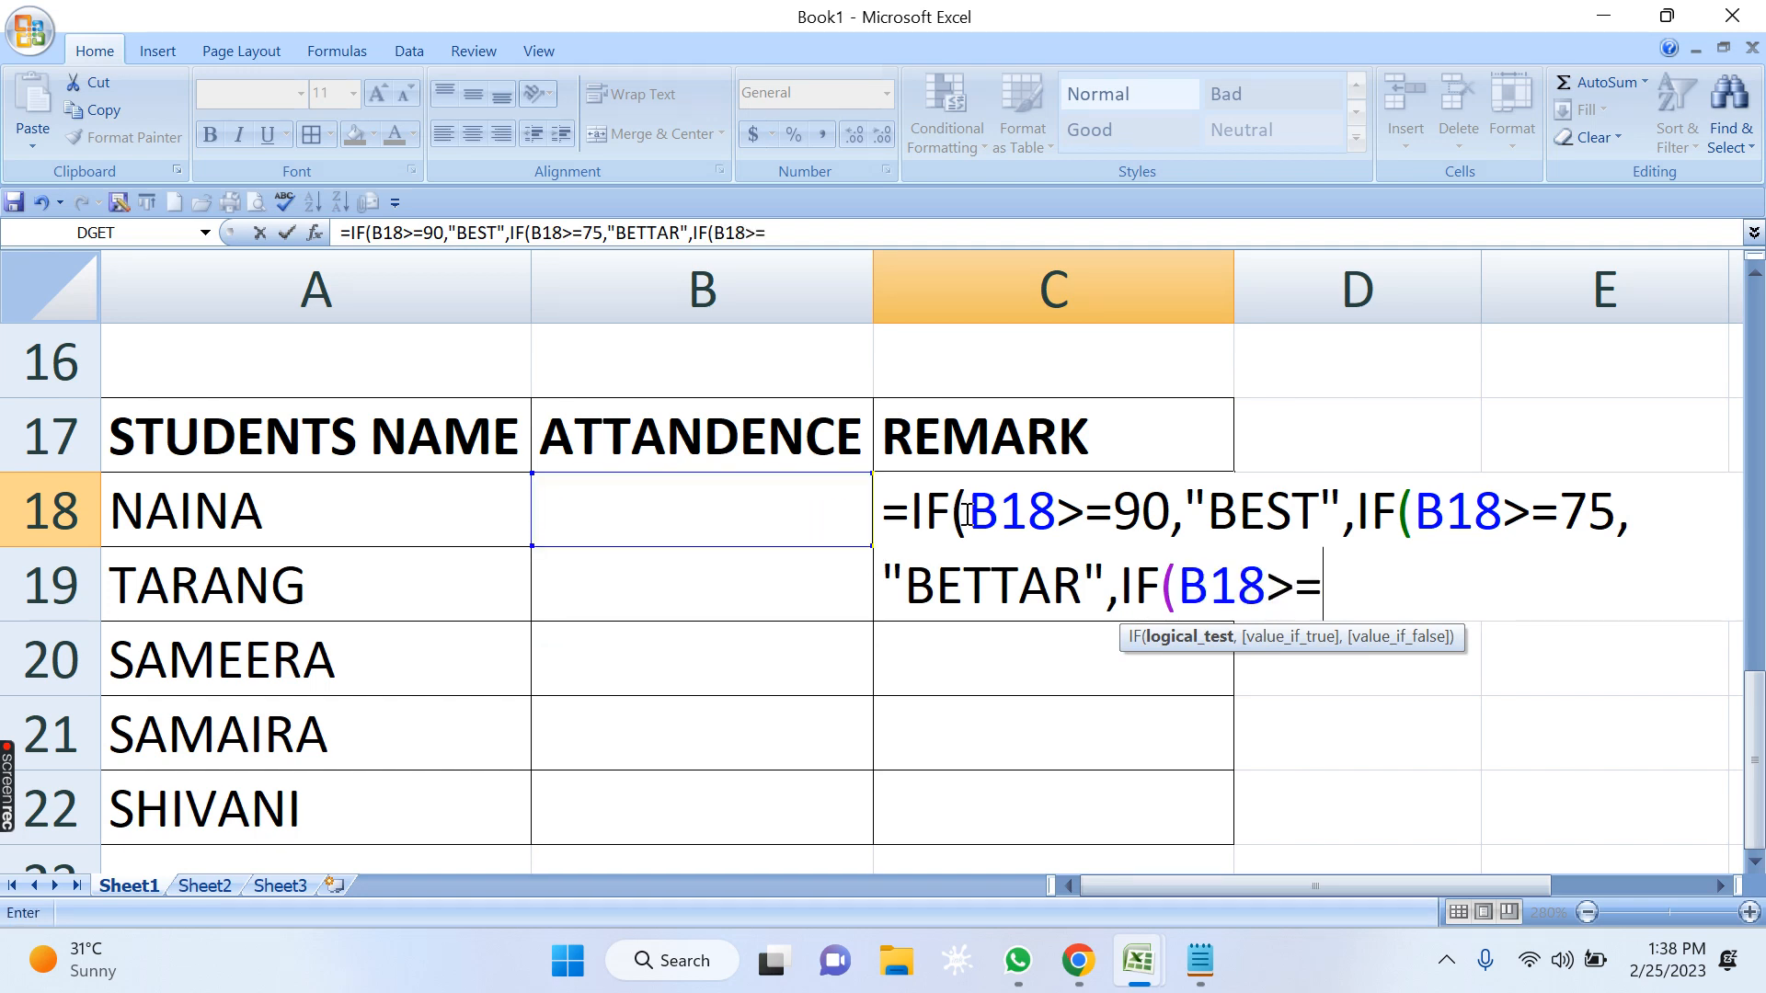
type("50,\"NOT")
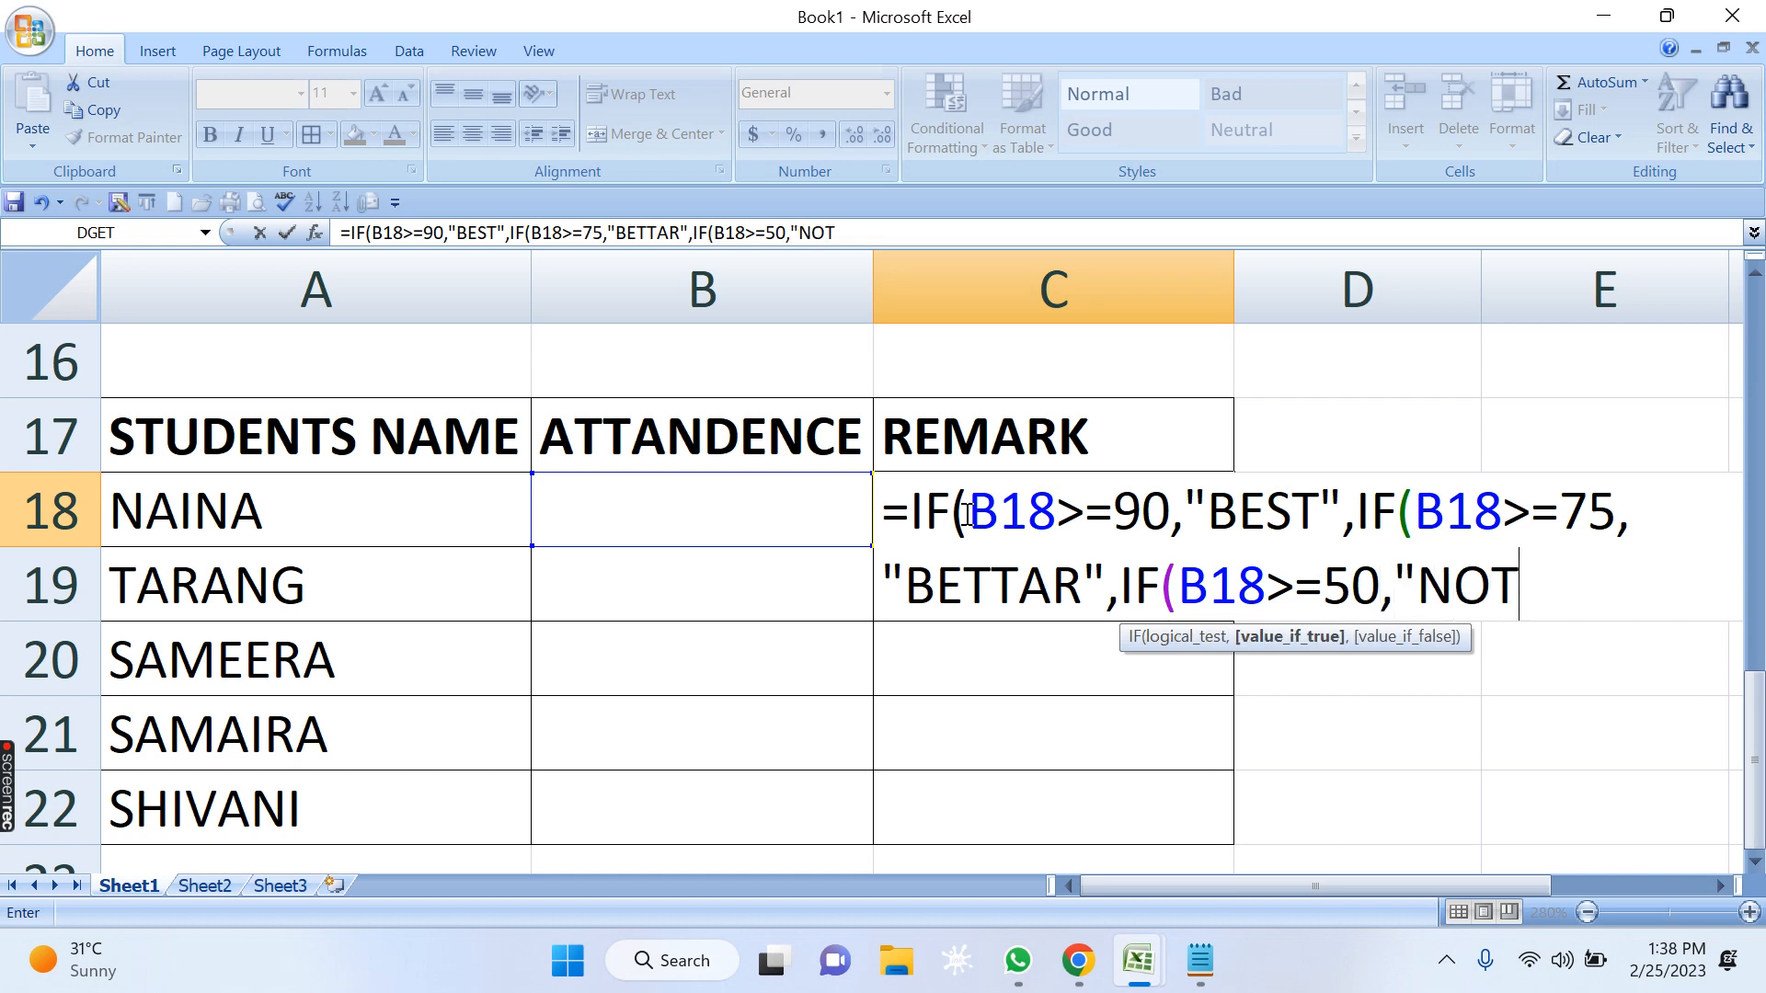
type(" BAD\"")
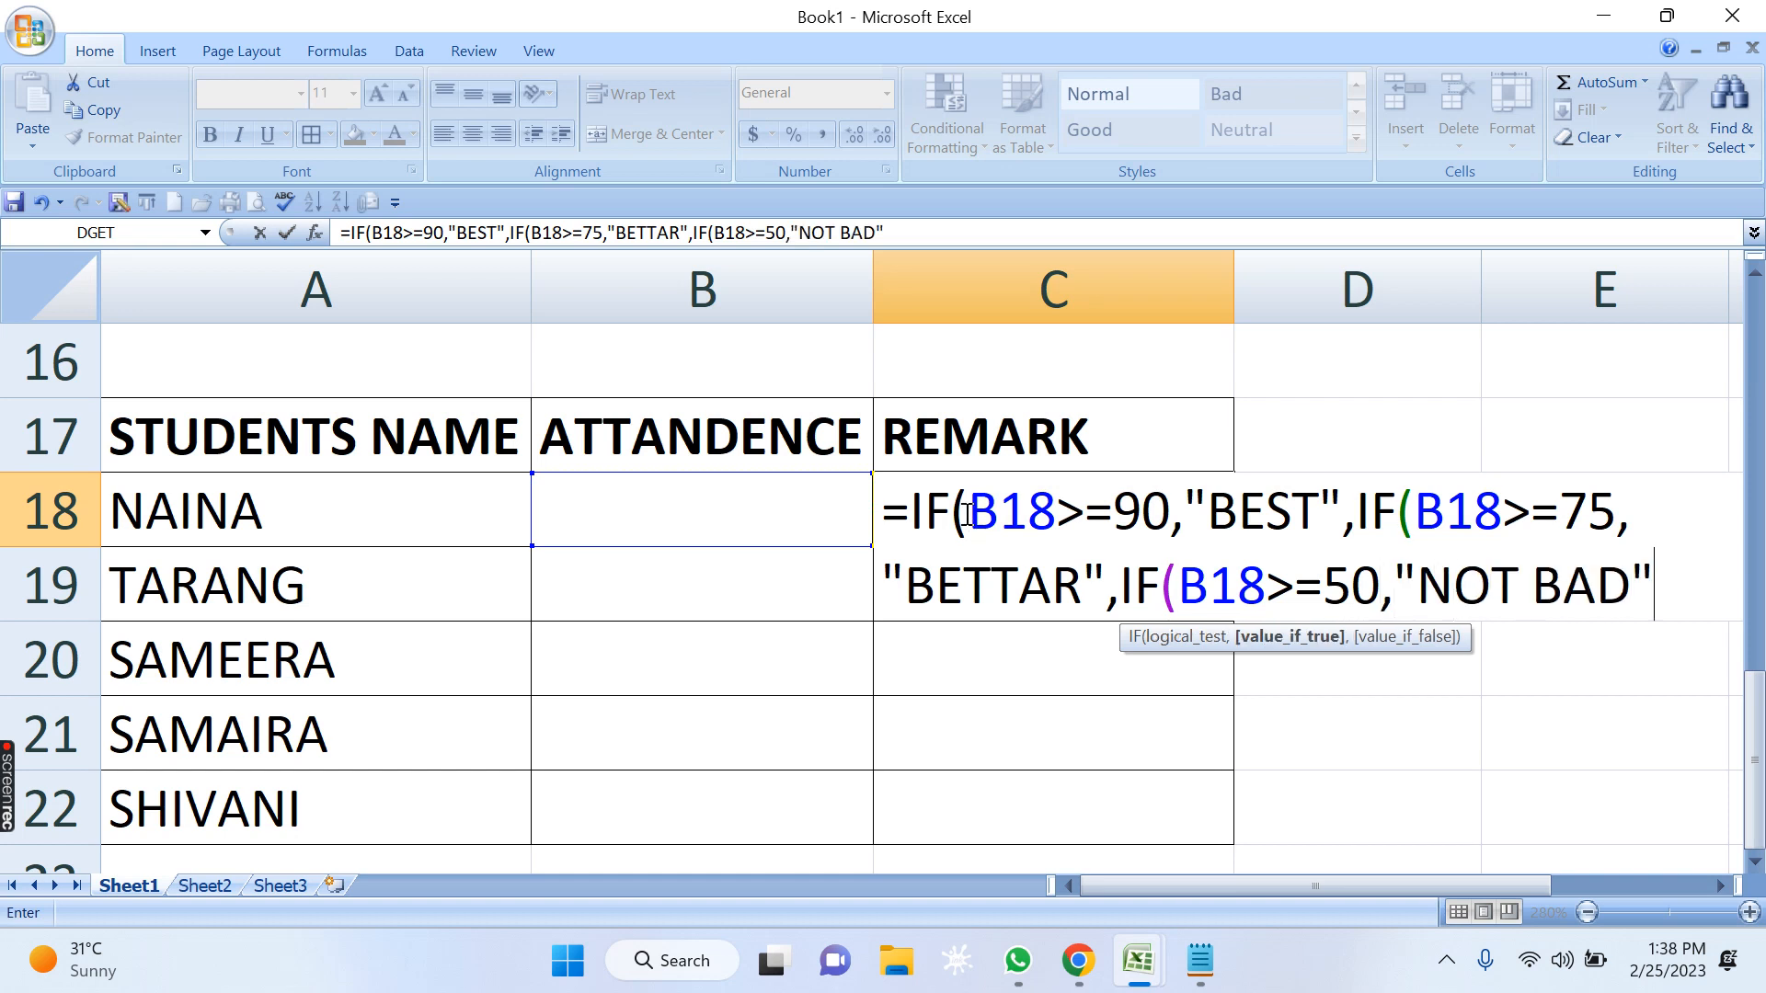
type(",")
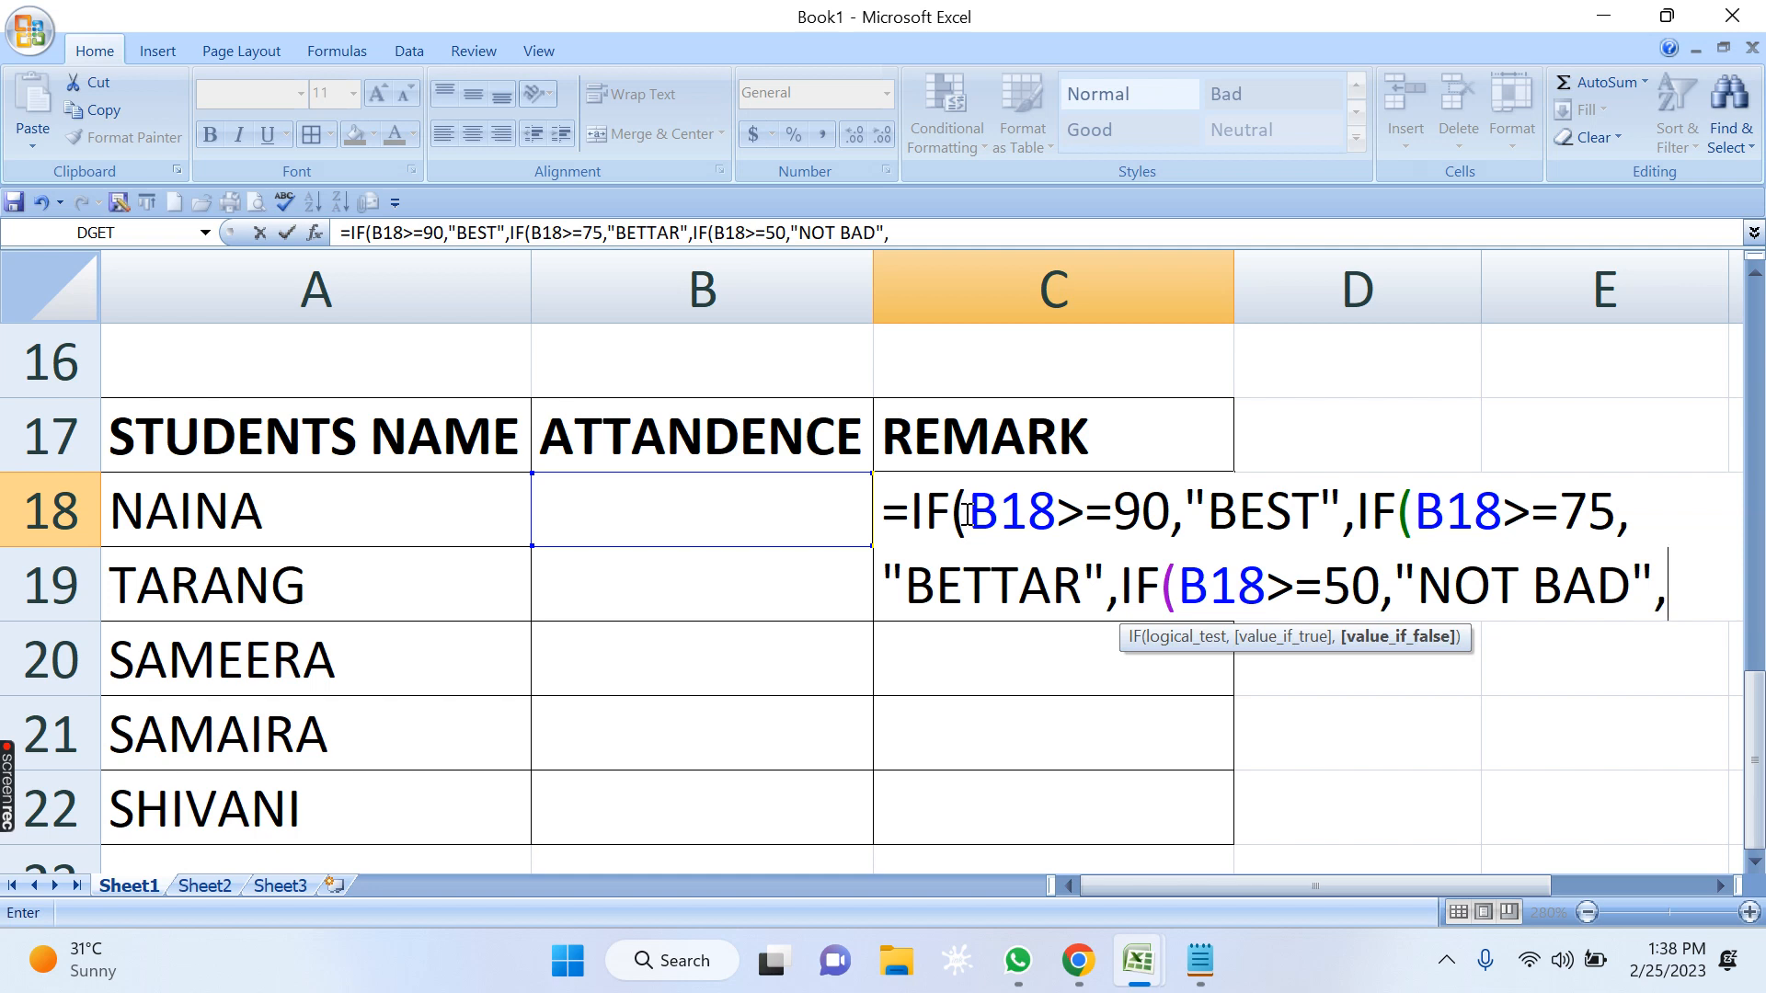
type("\"VERY BAD")
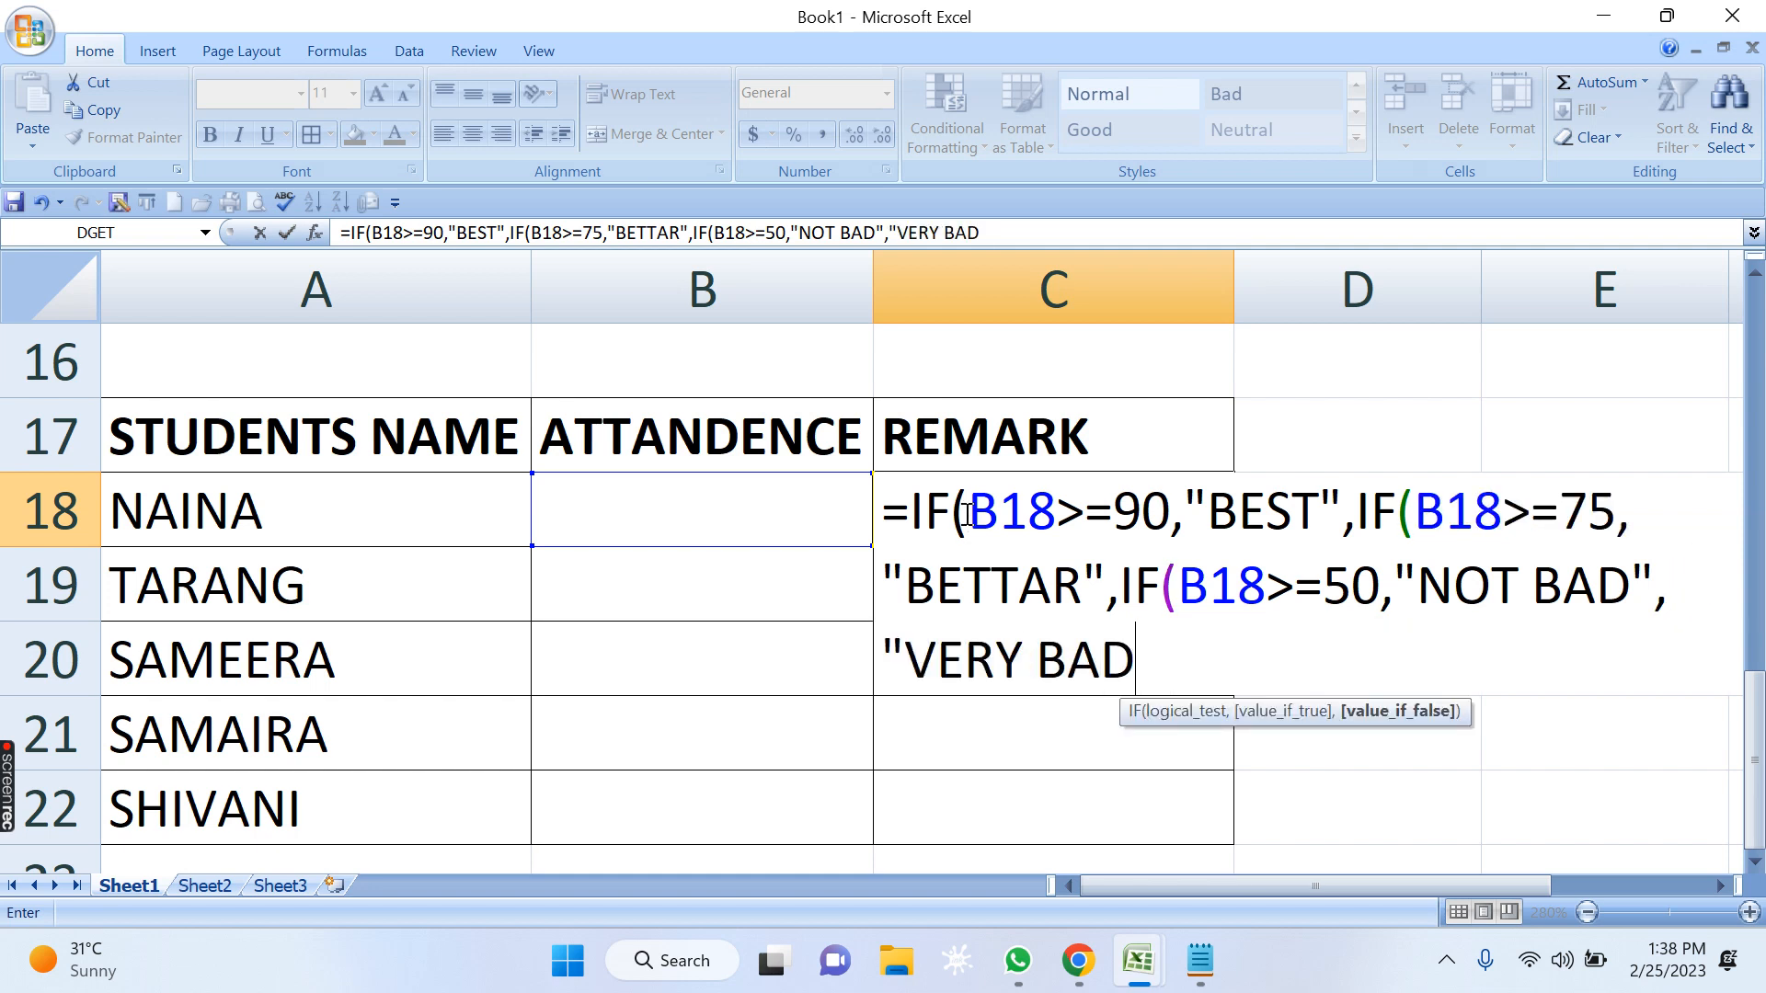
type("\")))")
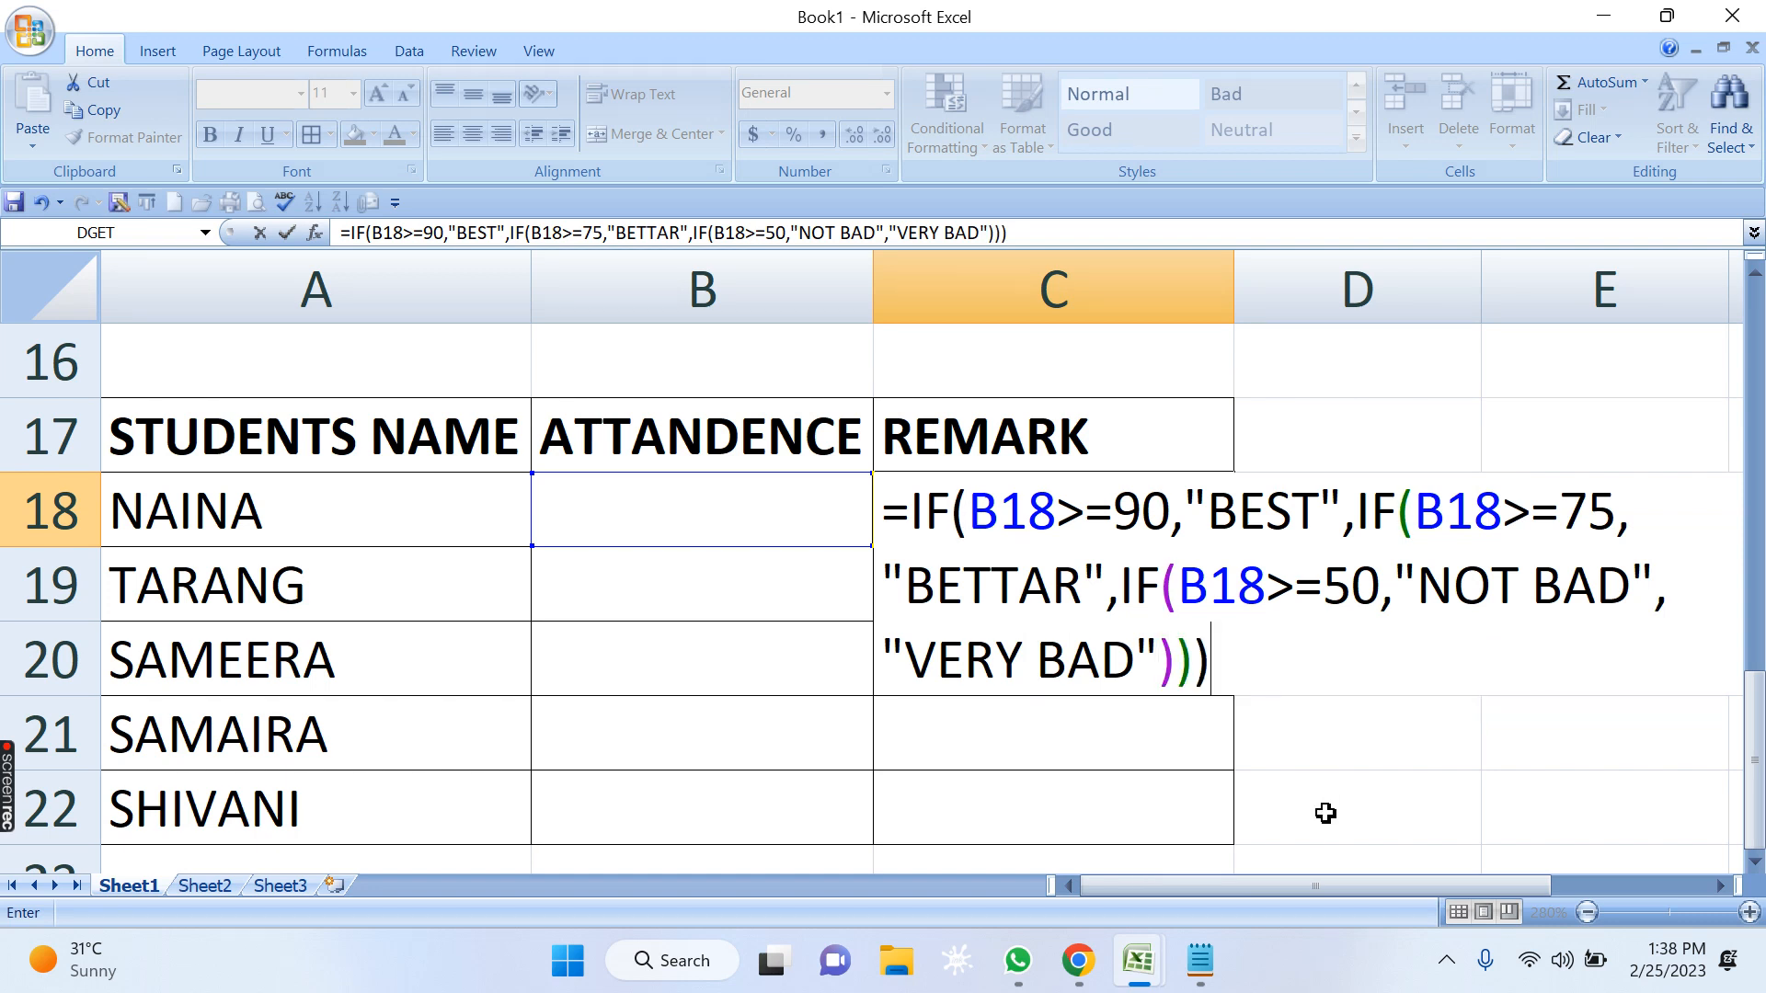
Check the attendance remark criteria in the Notepad notes and return to the C18 formula in Excel.
left_click(1719, 886)
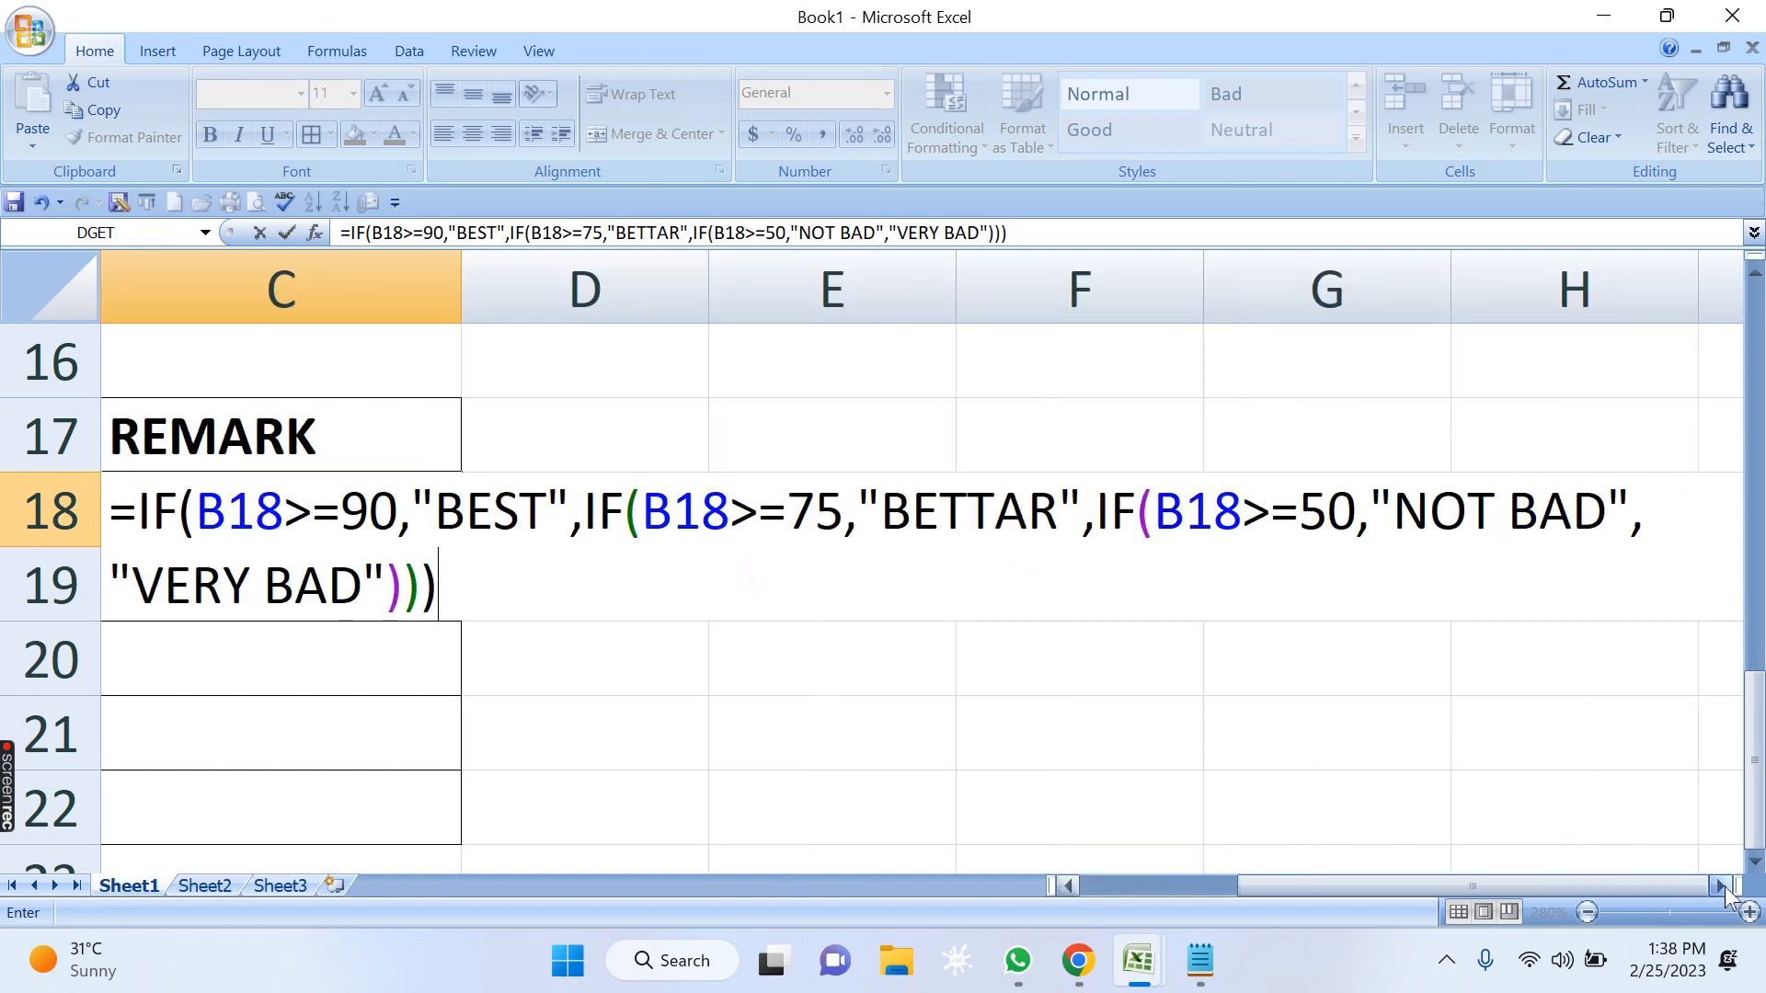
left_click(1201, 961)
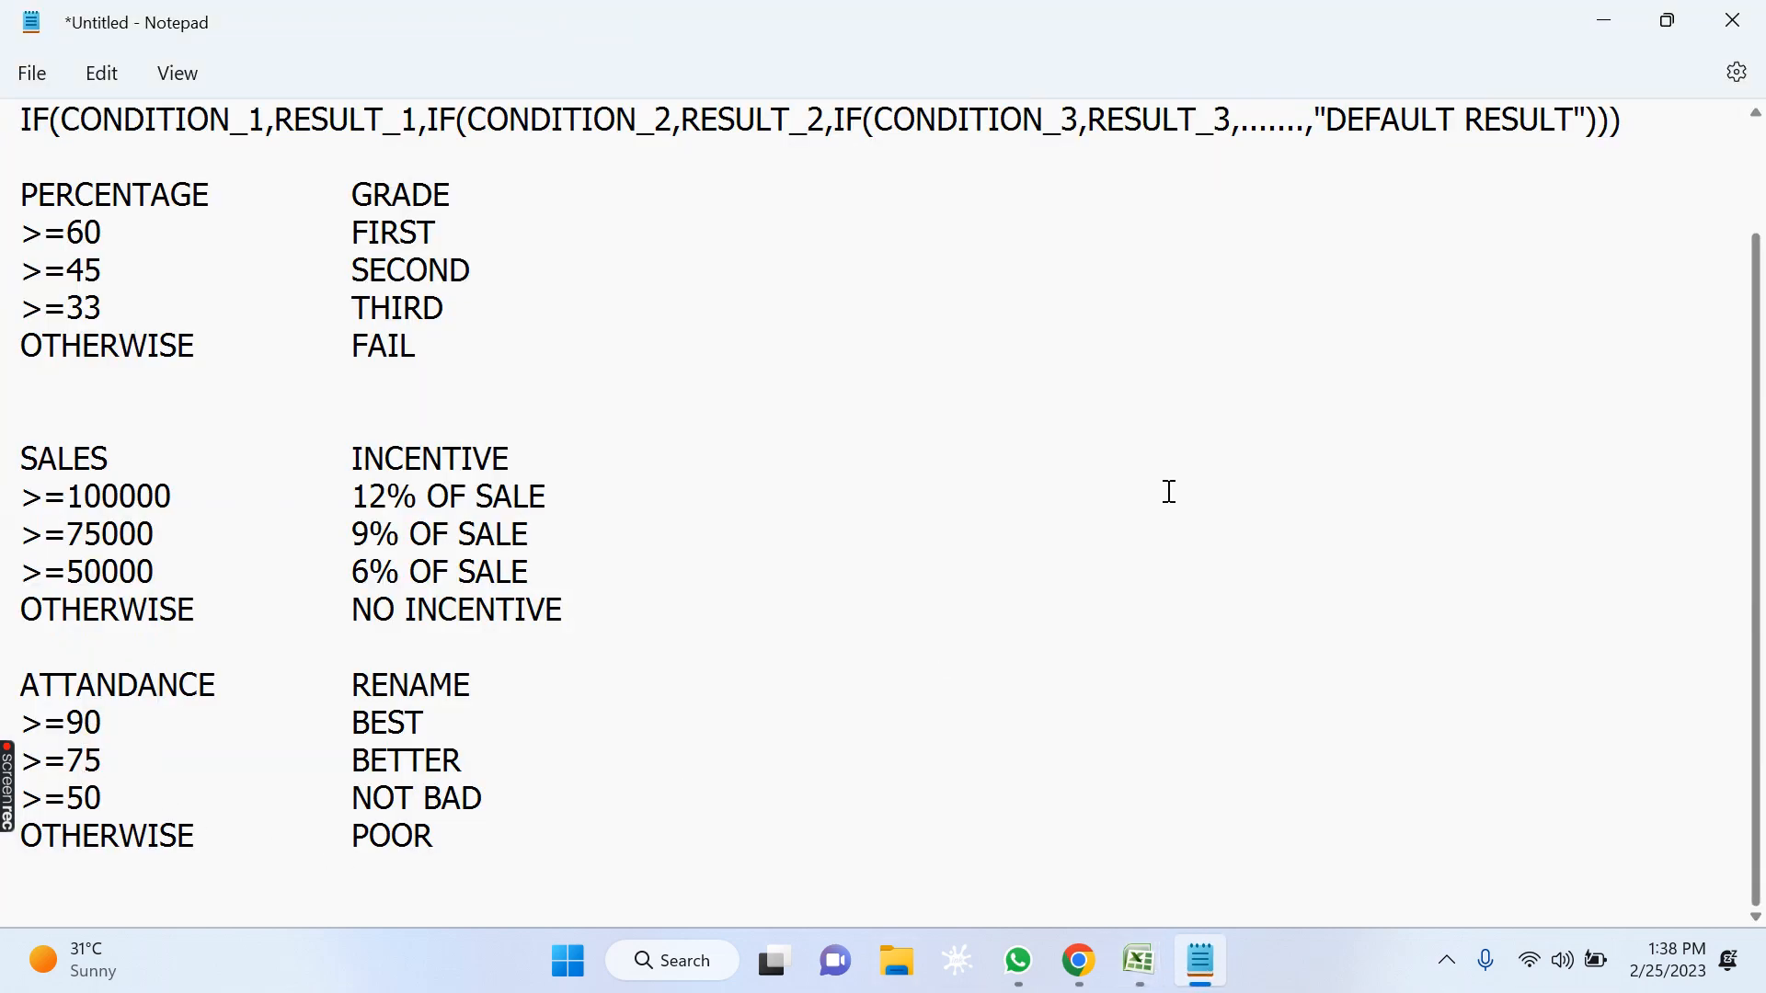
left_click(1604, 20)
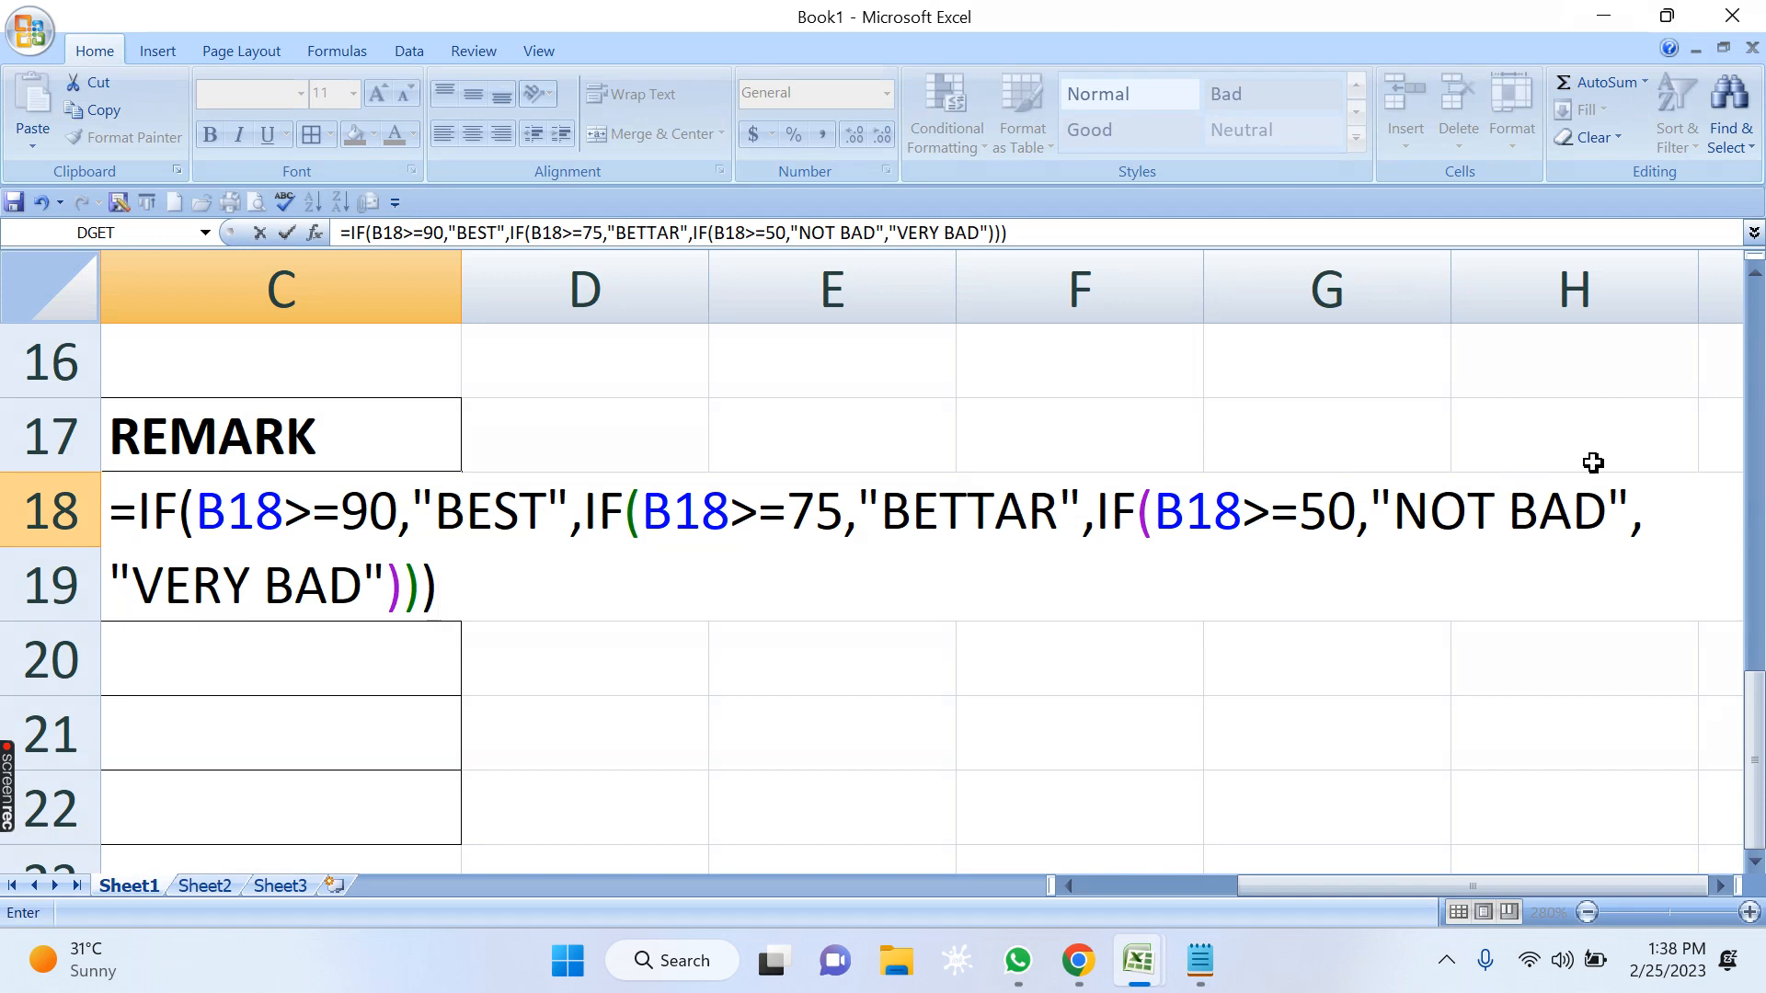
left_click_drag(1605, 508, 1428, 503)
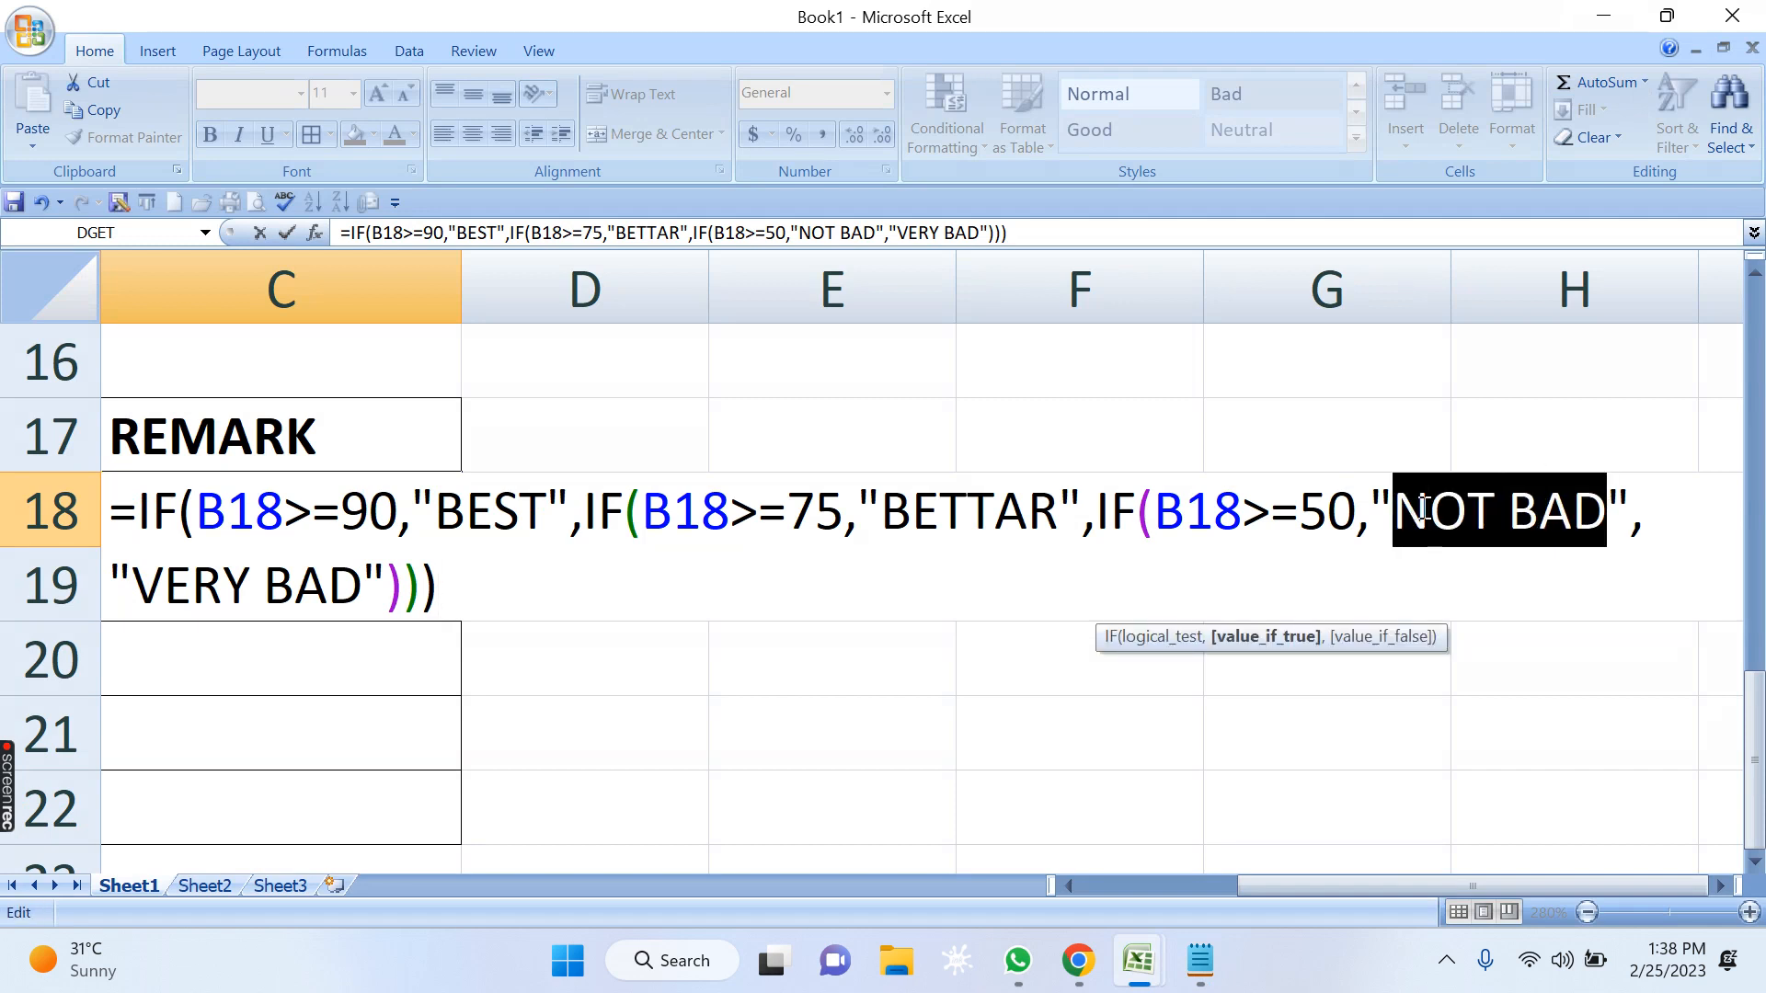
type("POO")
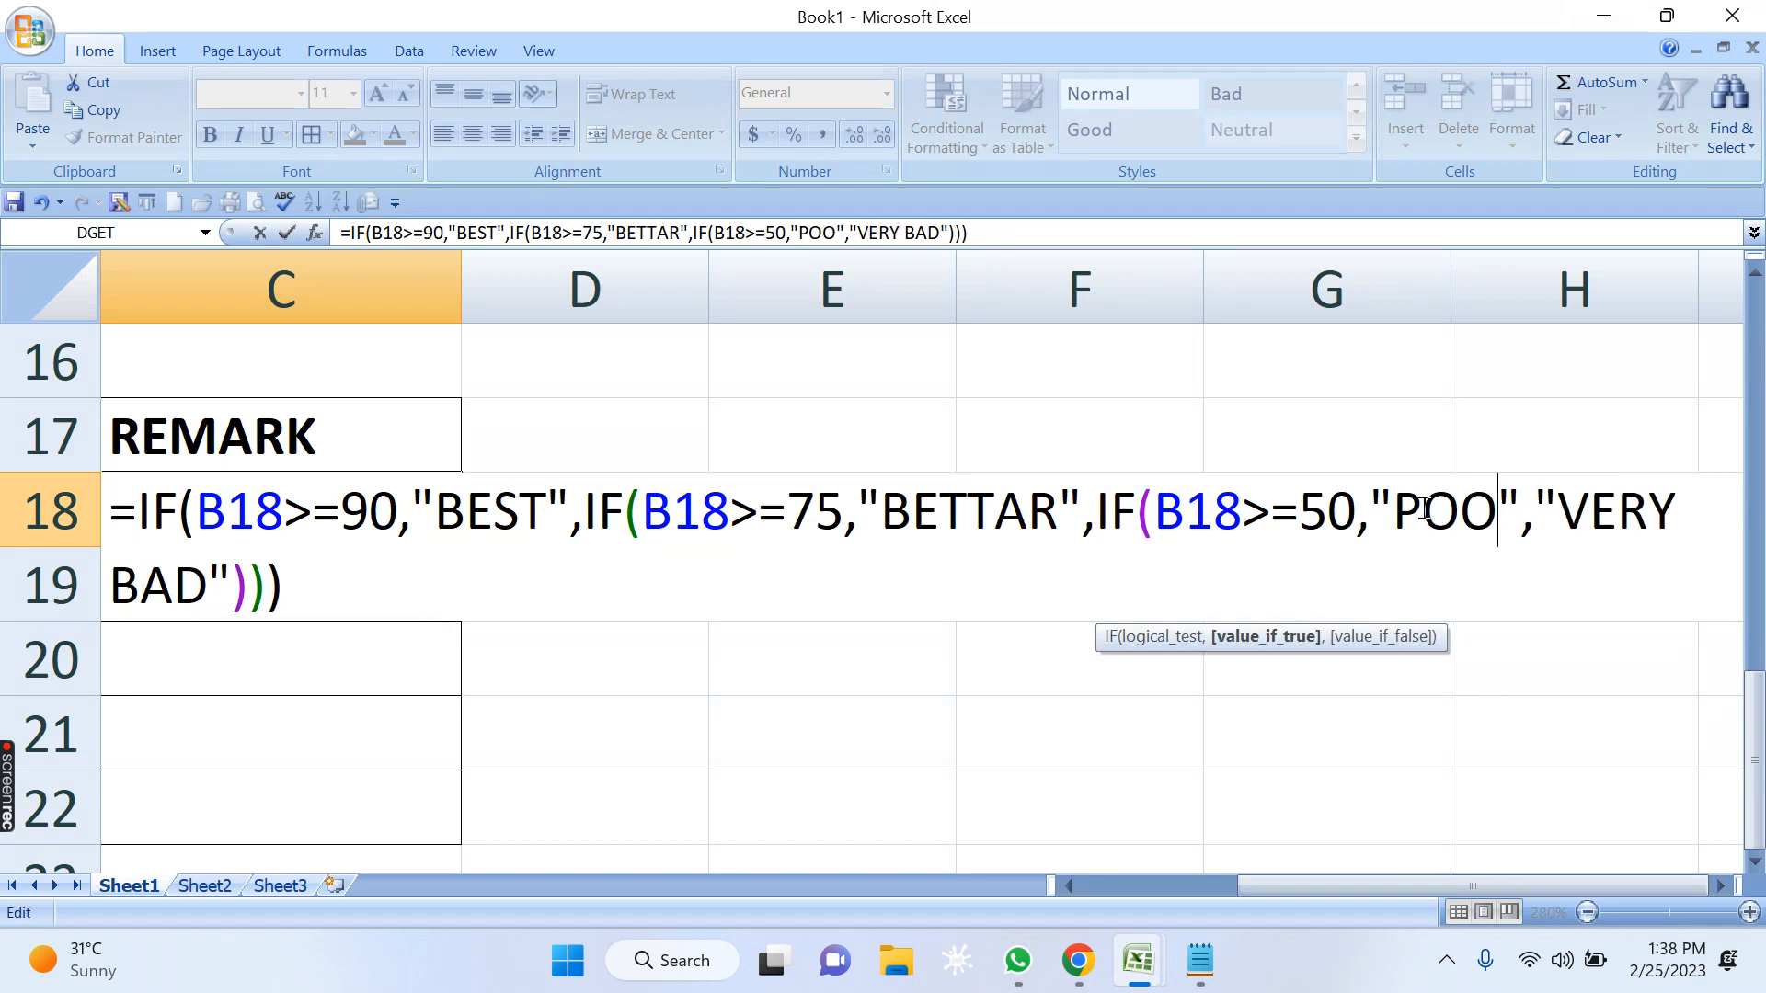
type("R")
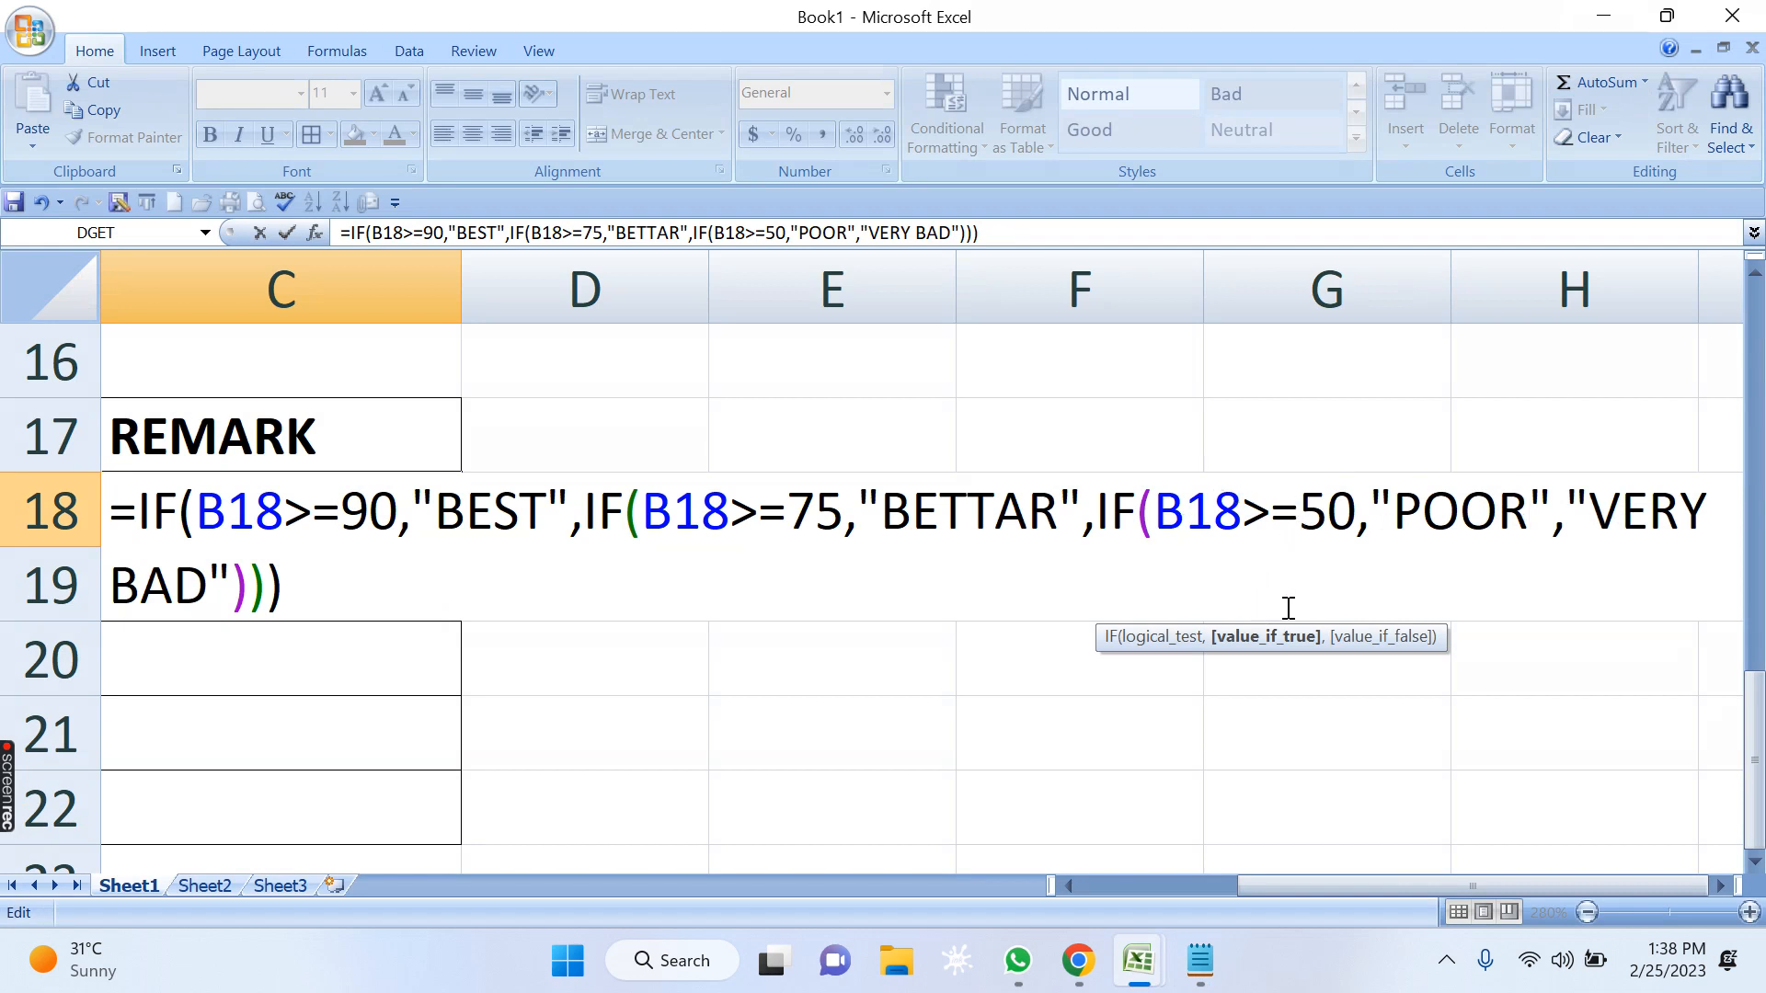
left_click_drag(1529, 506, 1393, 502)
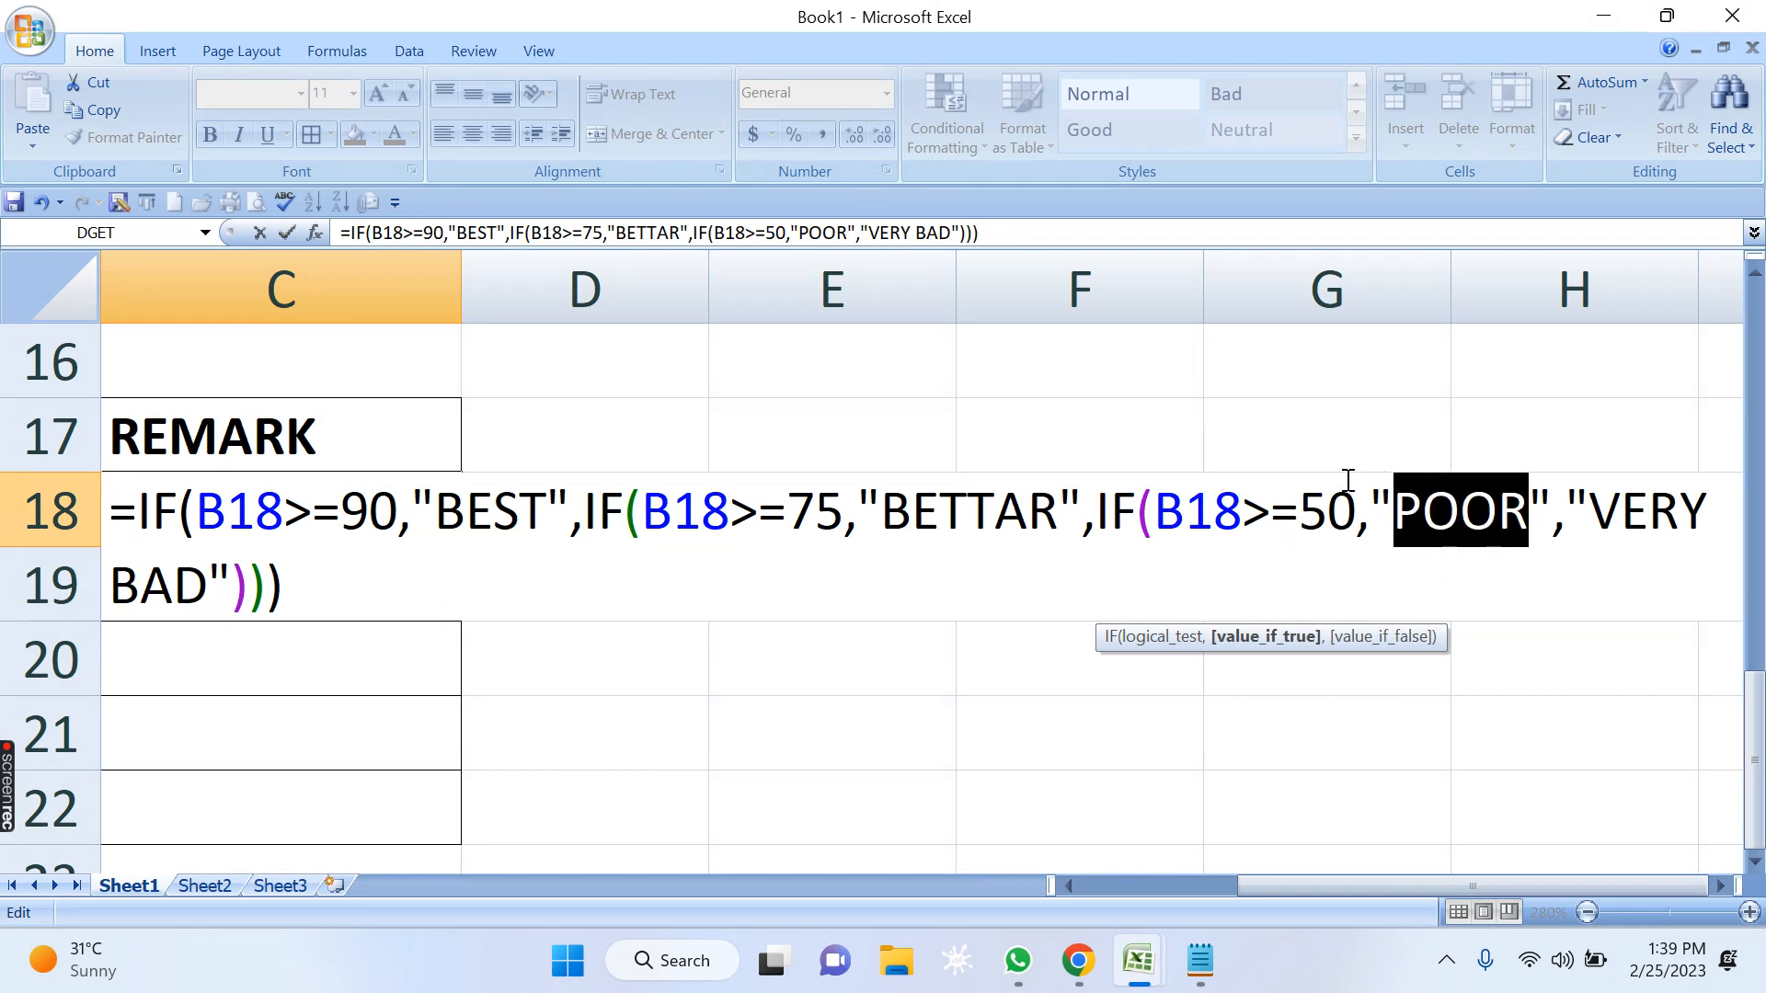
type("NOT BAD")
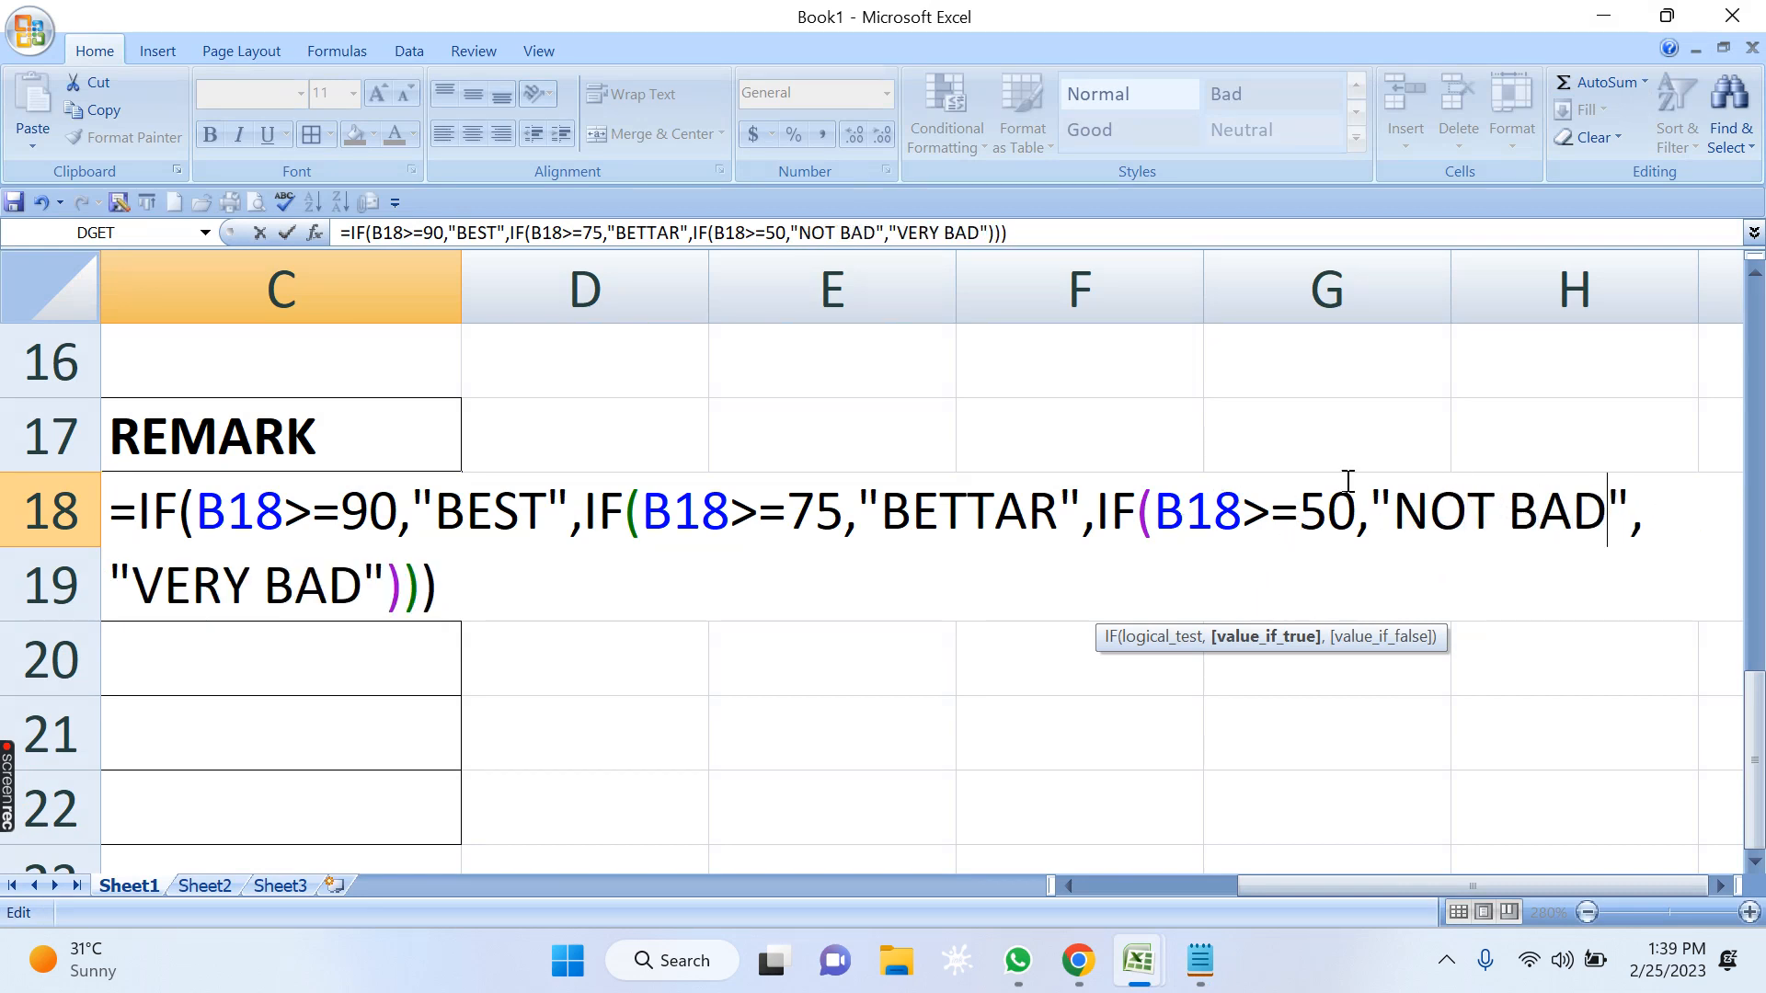
Change the C18 formula's default result to "POOR" and fill the completed formula down to C22.
left_click_drag(362, 589, 140, 607)
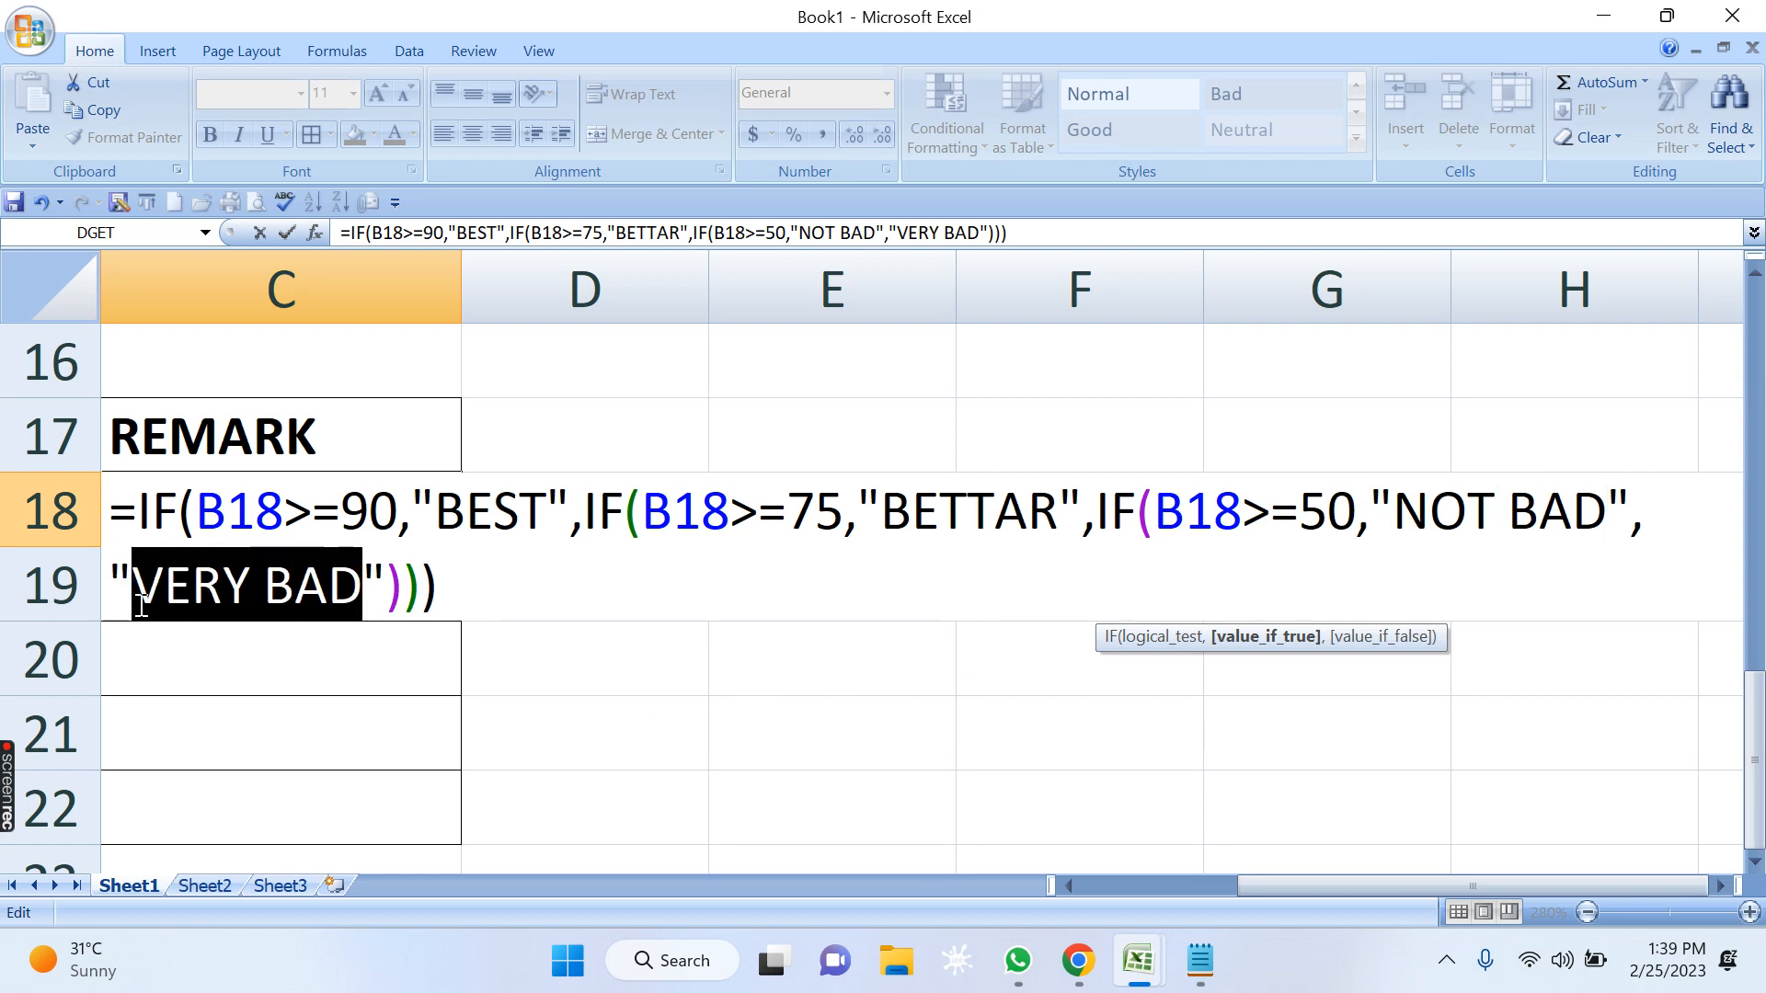
type("POOR")
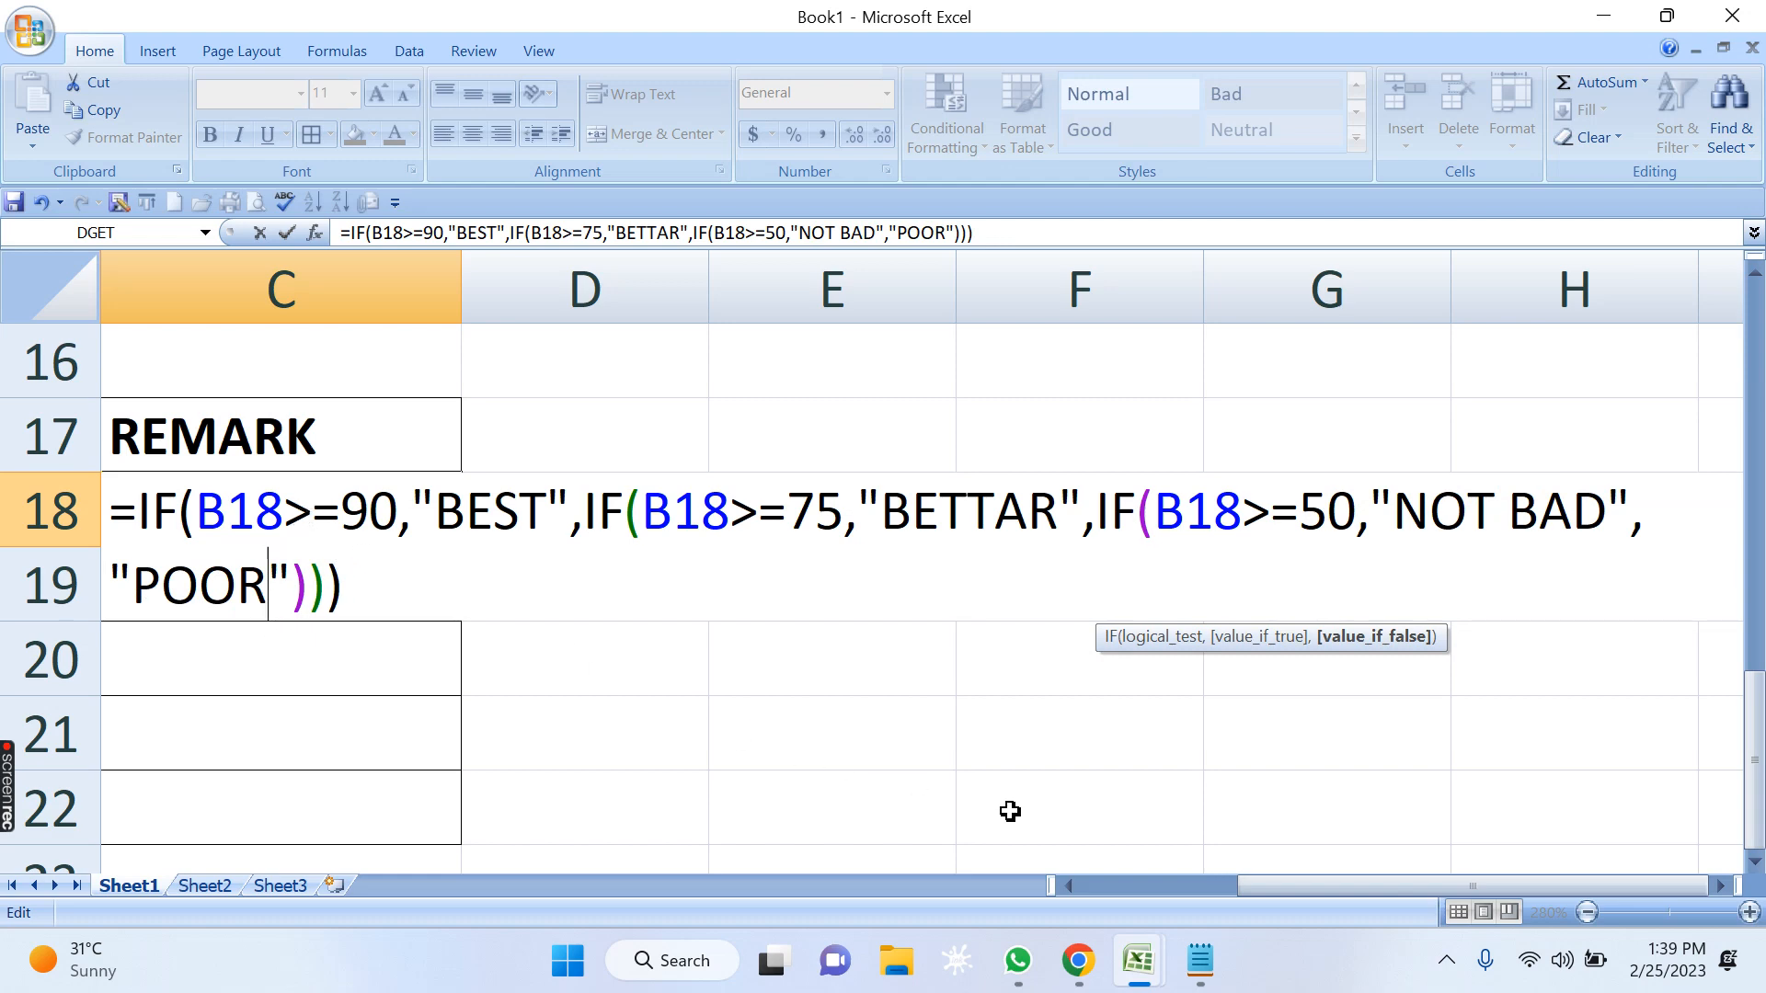
left_click(1067, 886)
left_click(1068, 886)
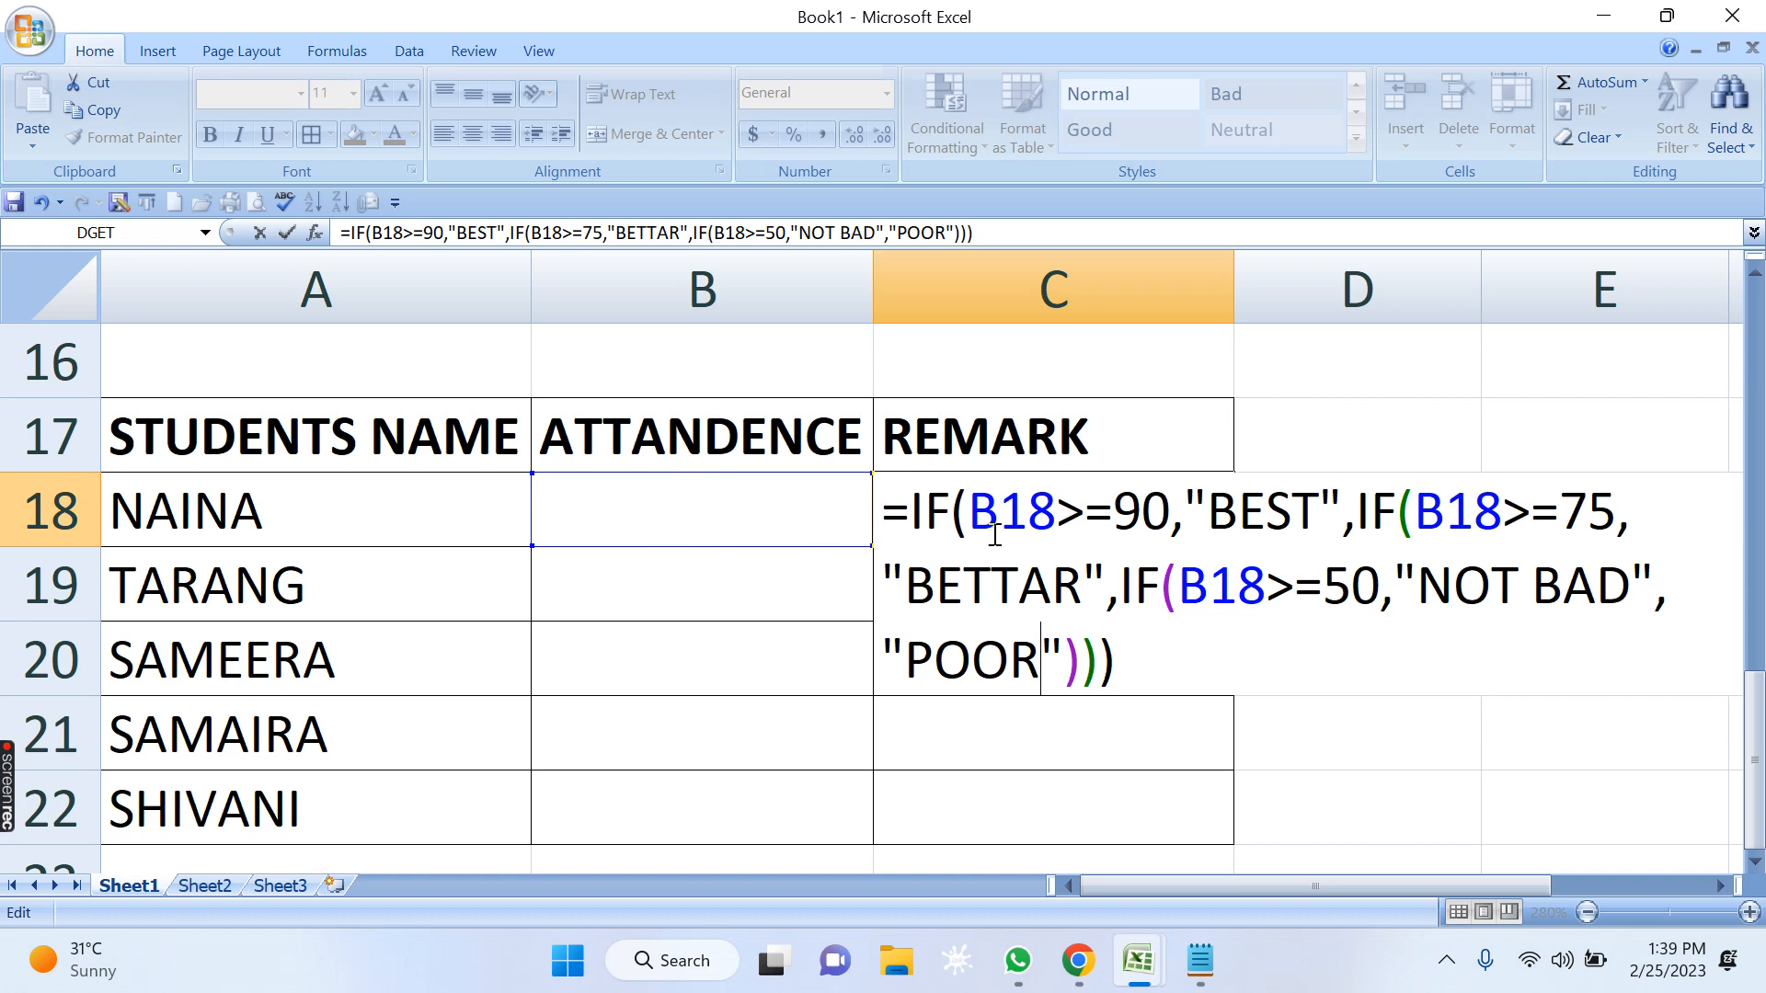
double_click(1059, 520)
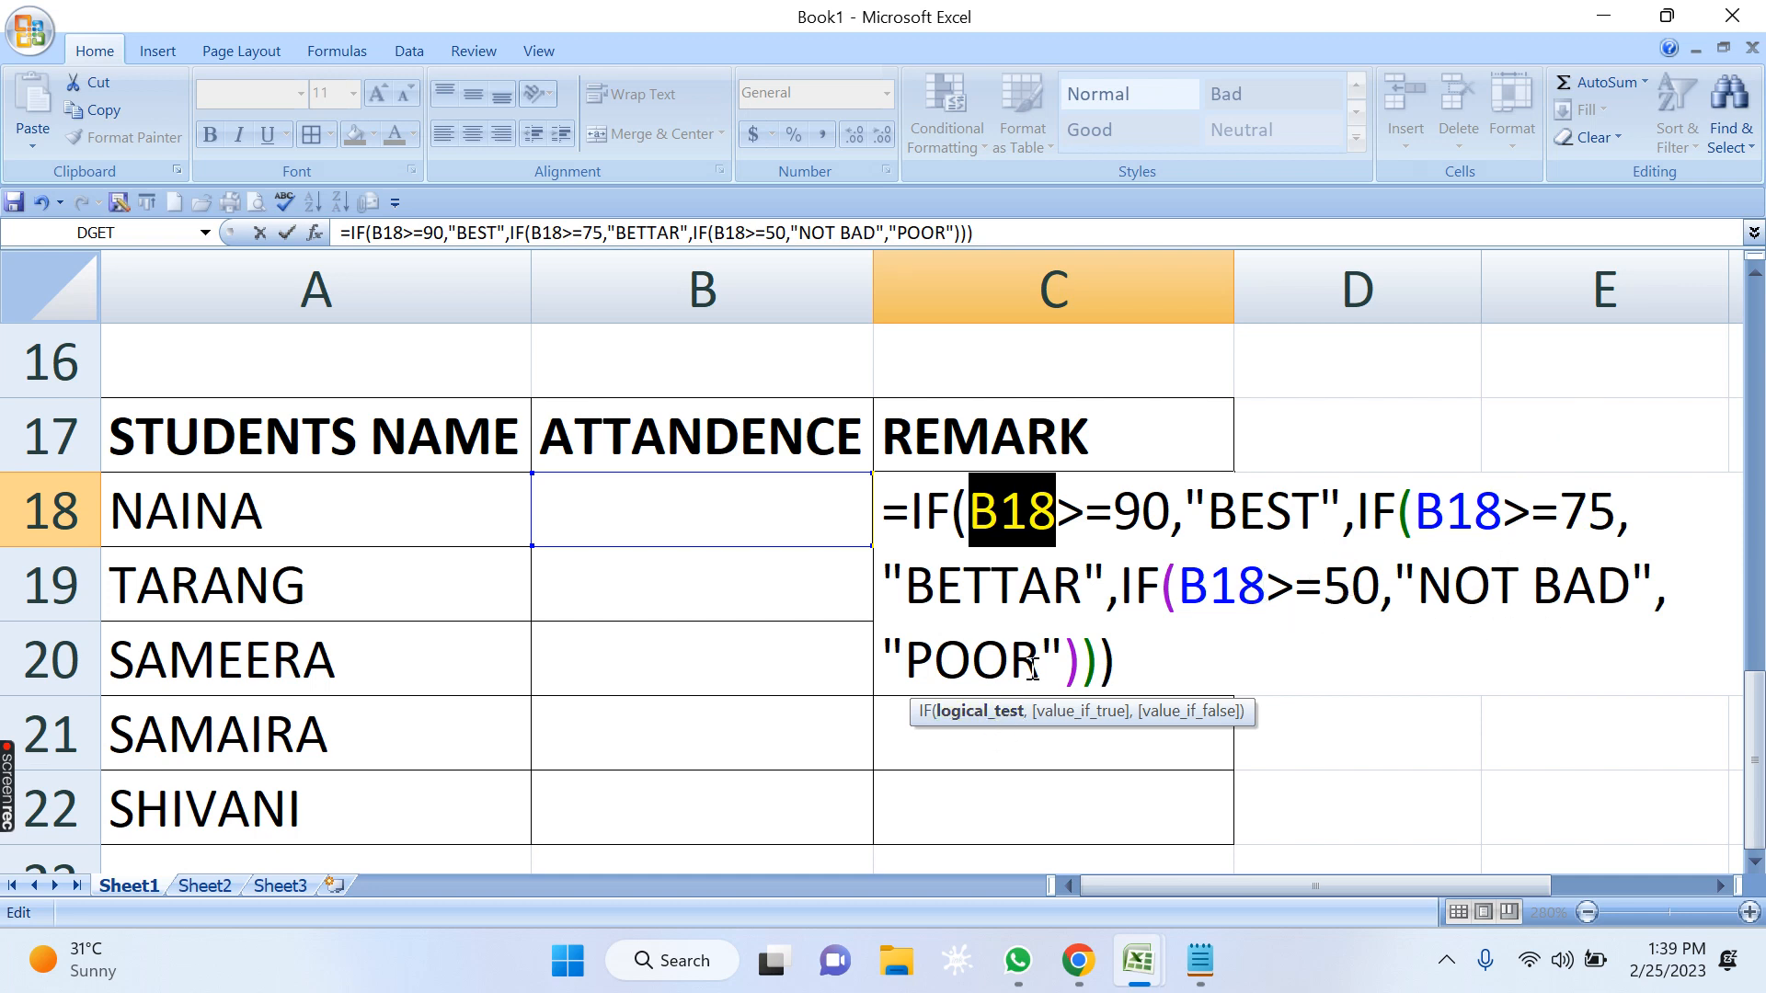
key("Return")
left_click(996, 523)
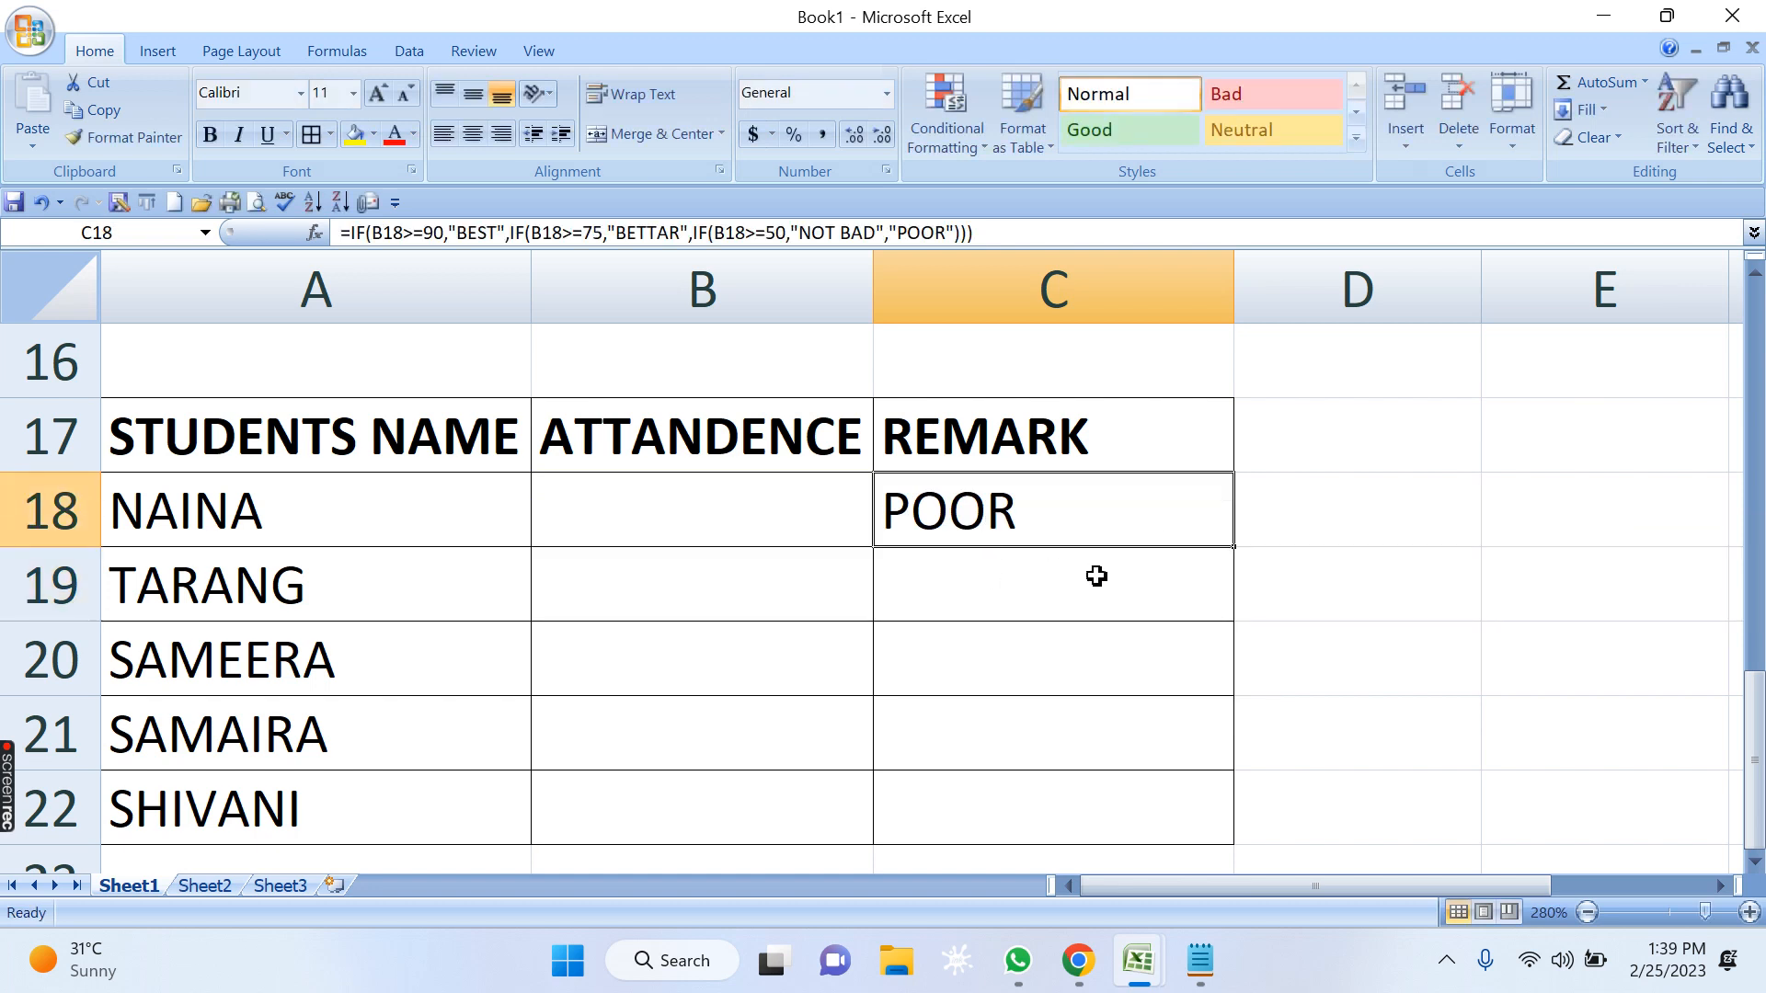
left_click_drag(1238, 553, 1245, 819)
Enter the attendance values 98, 78, 59, 49 and 77 in cells B18 to B22.
left_click(786, 515)
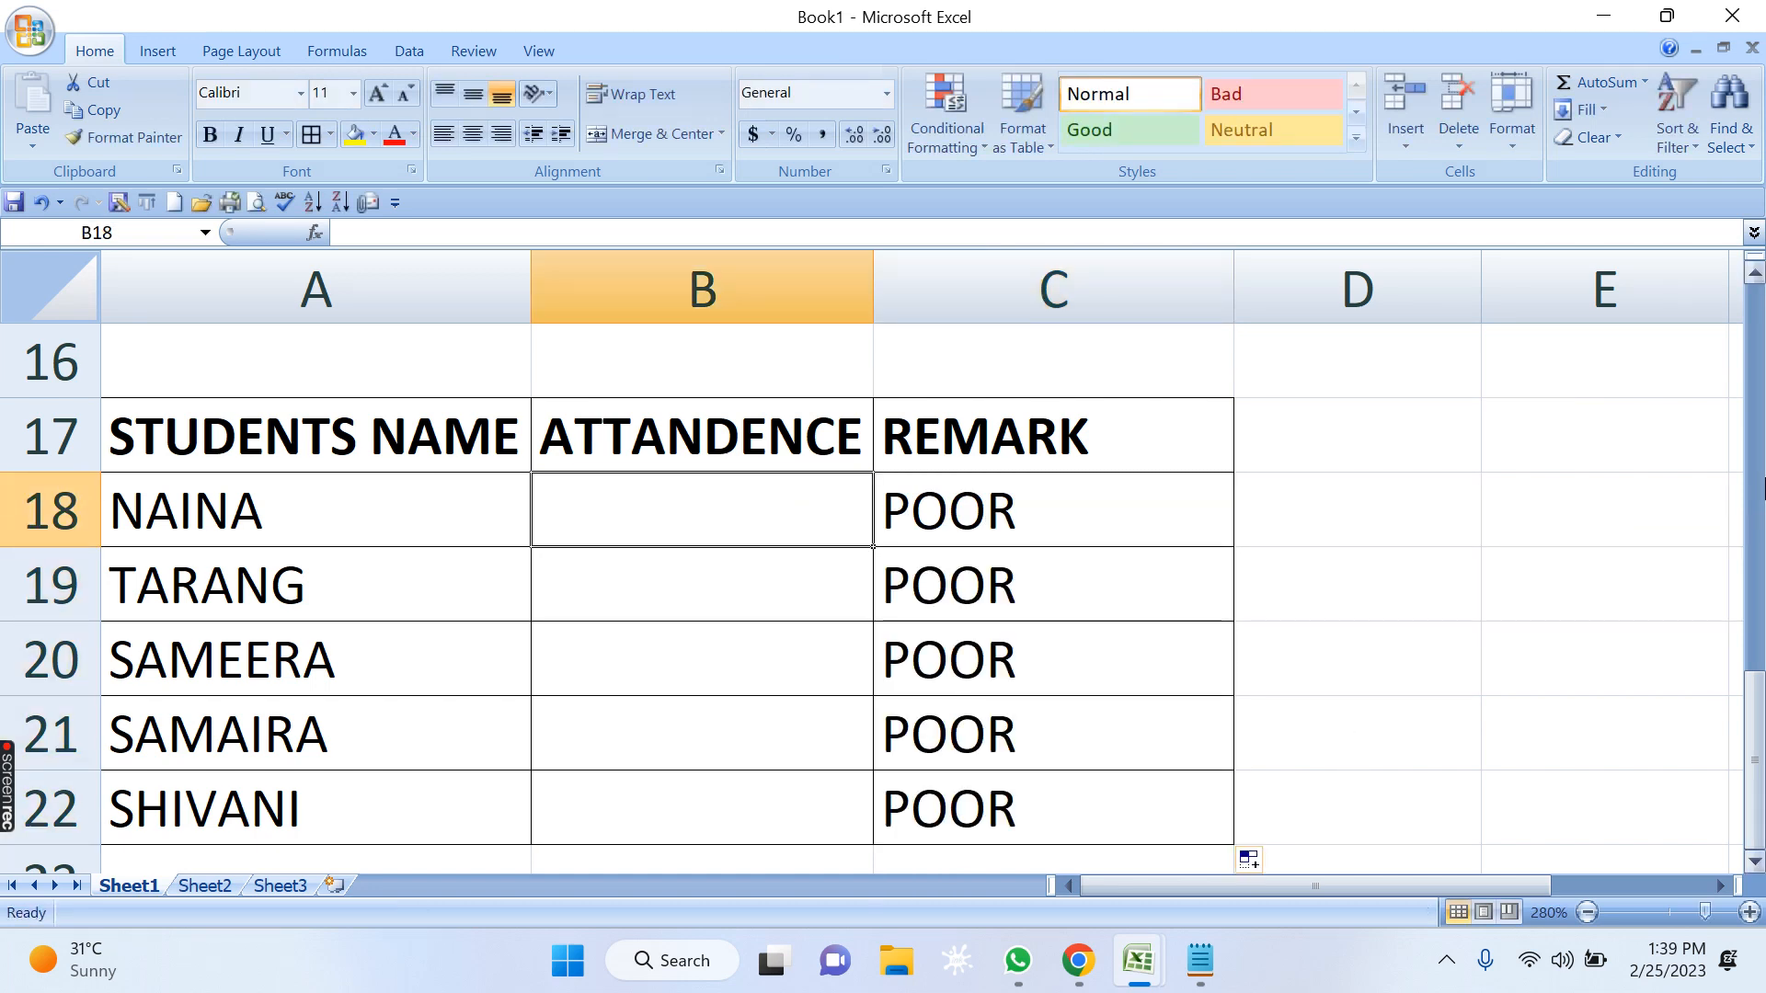
type("98")
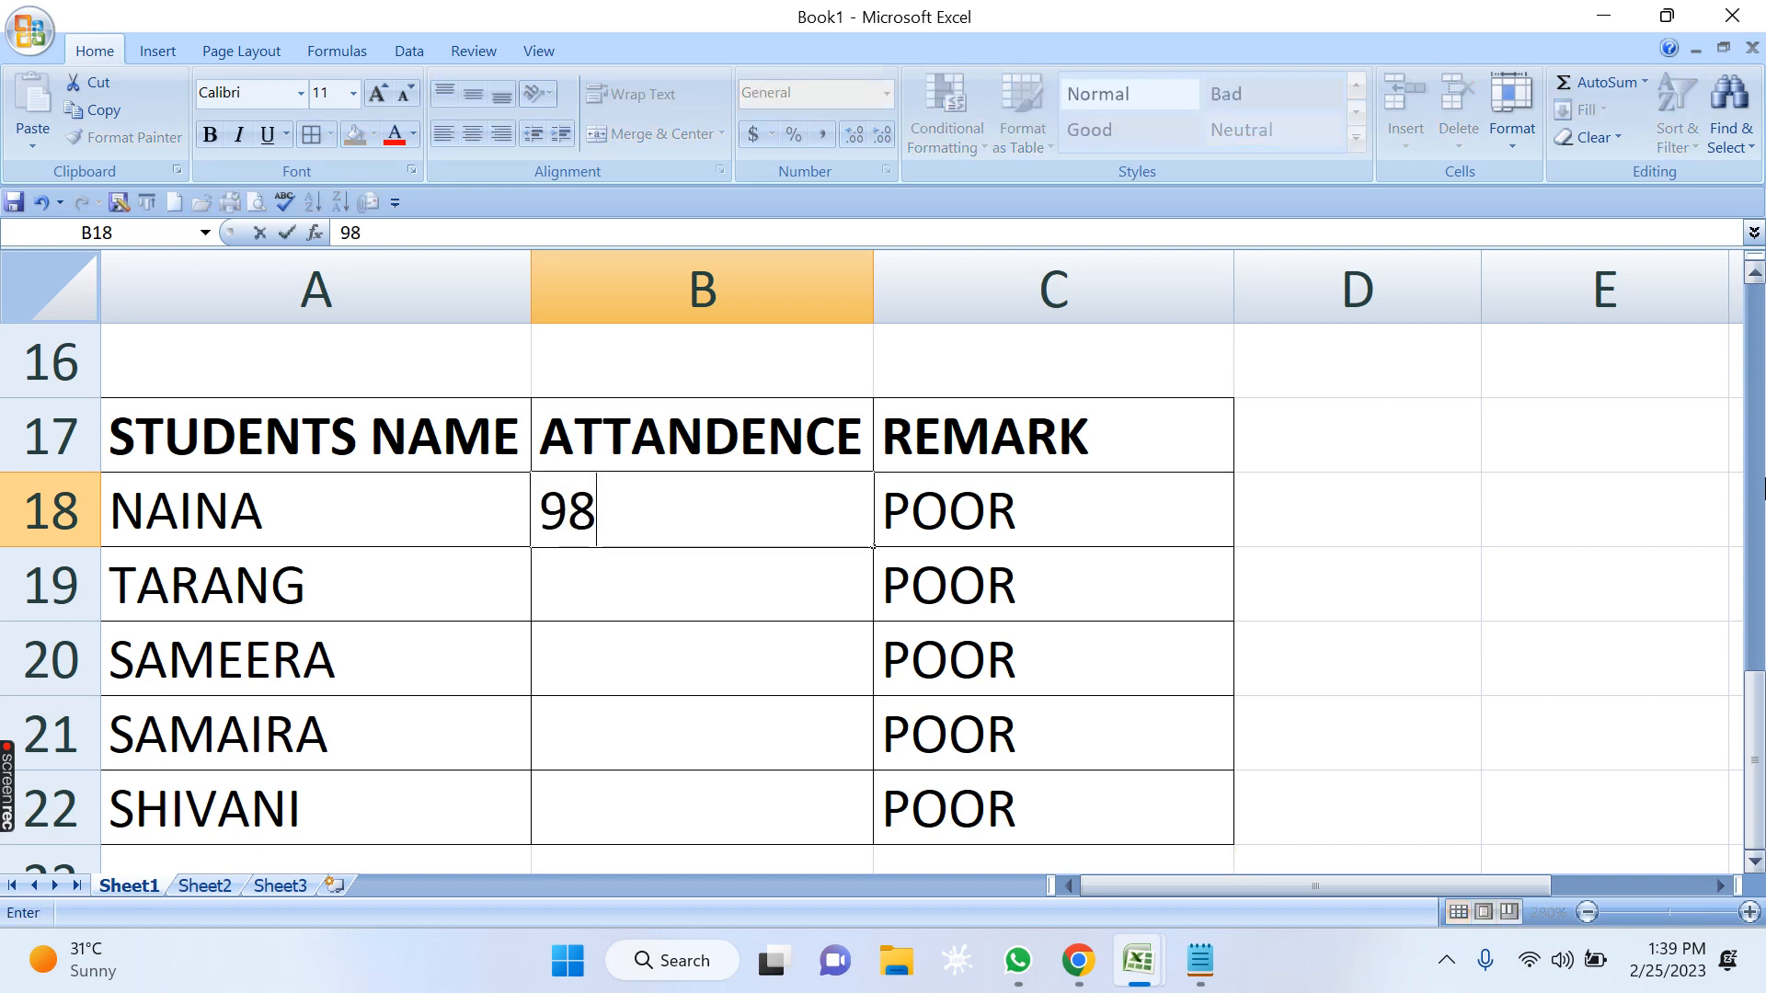
key("Return")
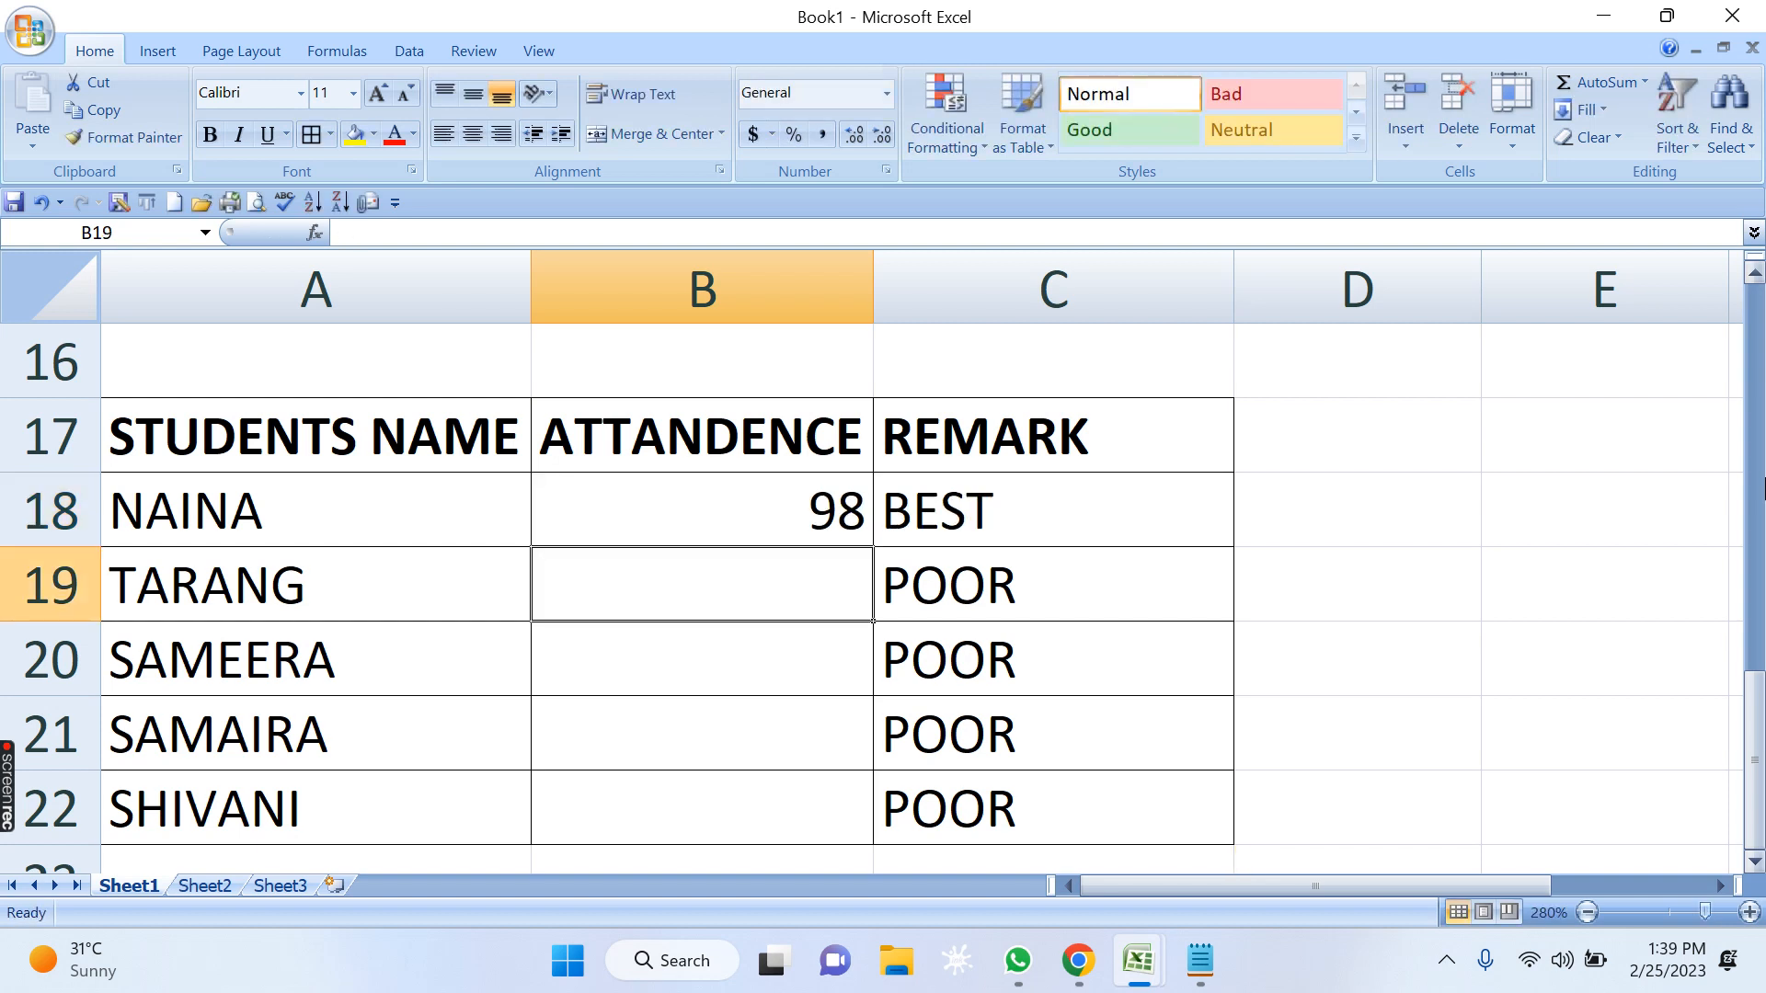
type("78")
key("Return")
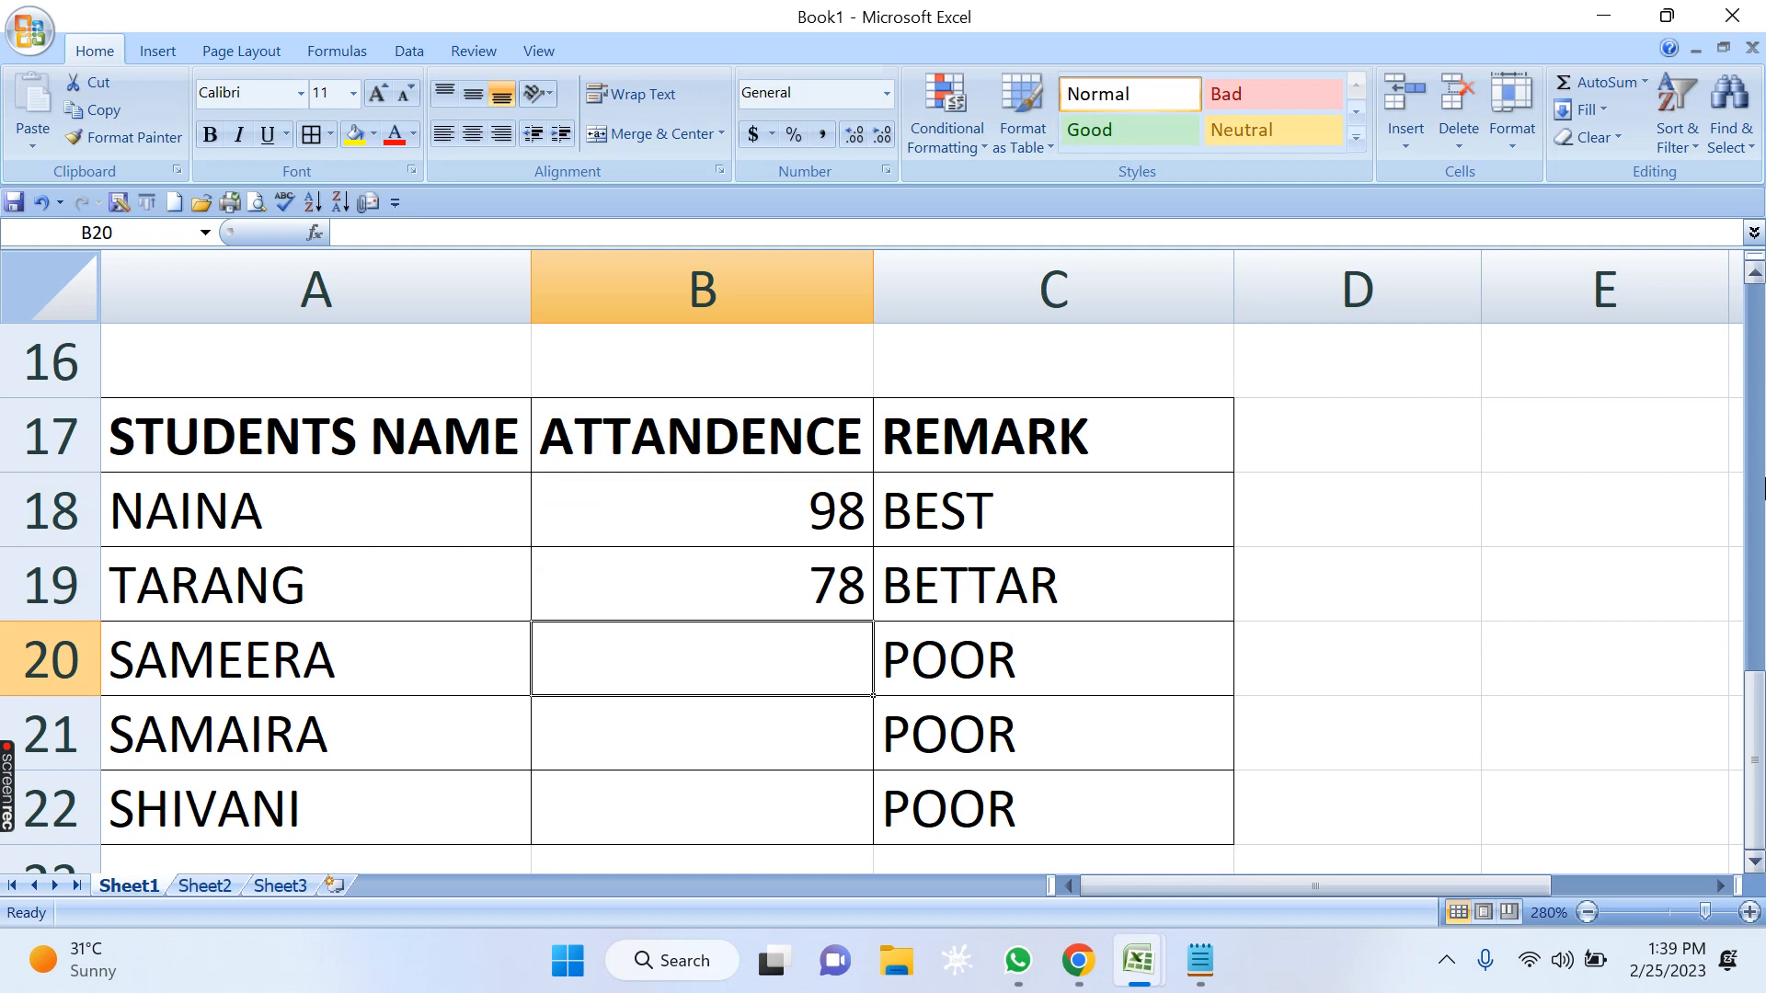
type("59")
key("Return")
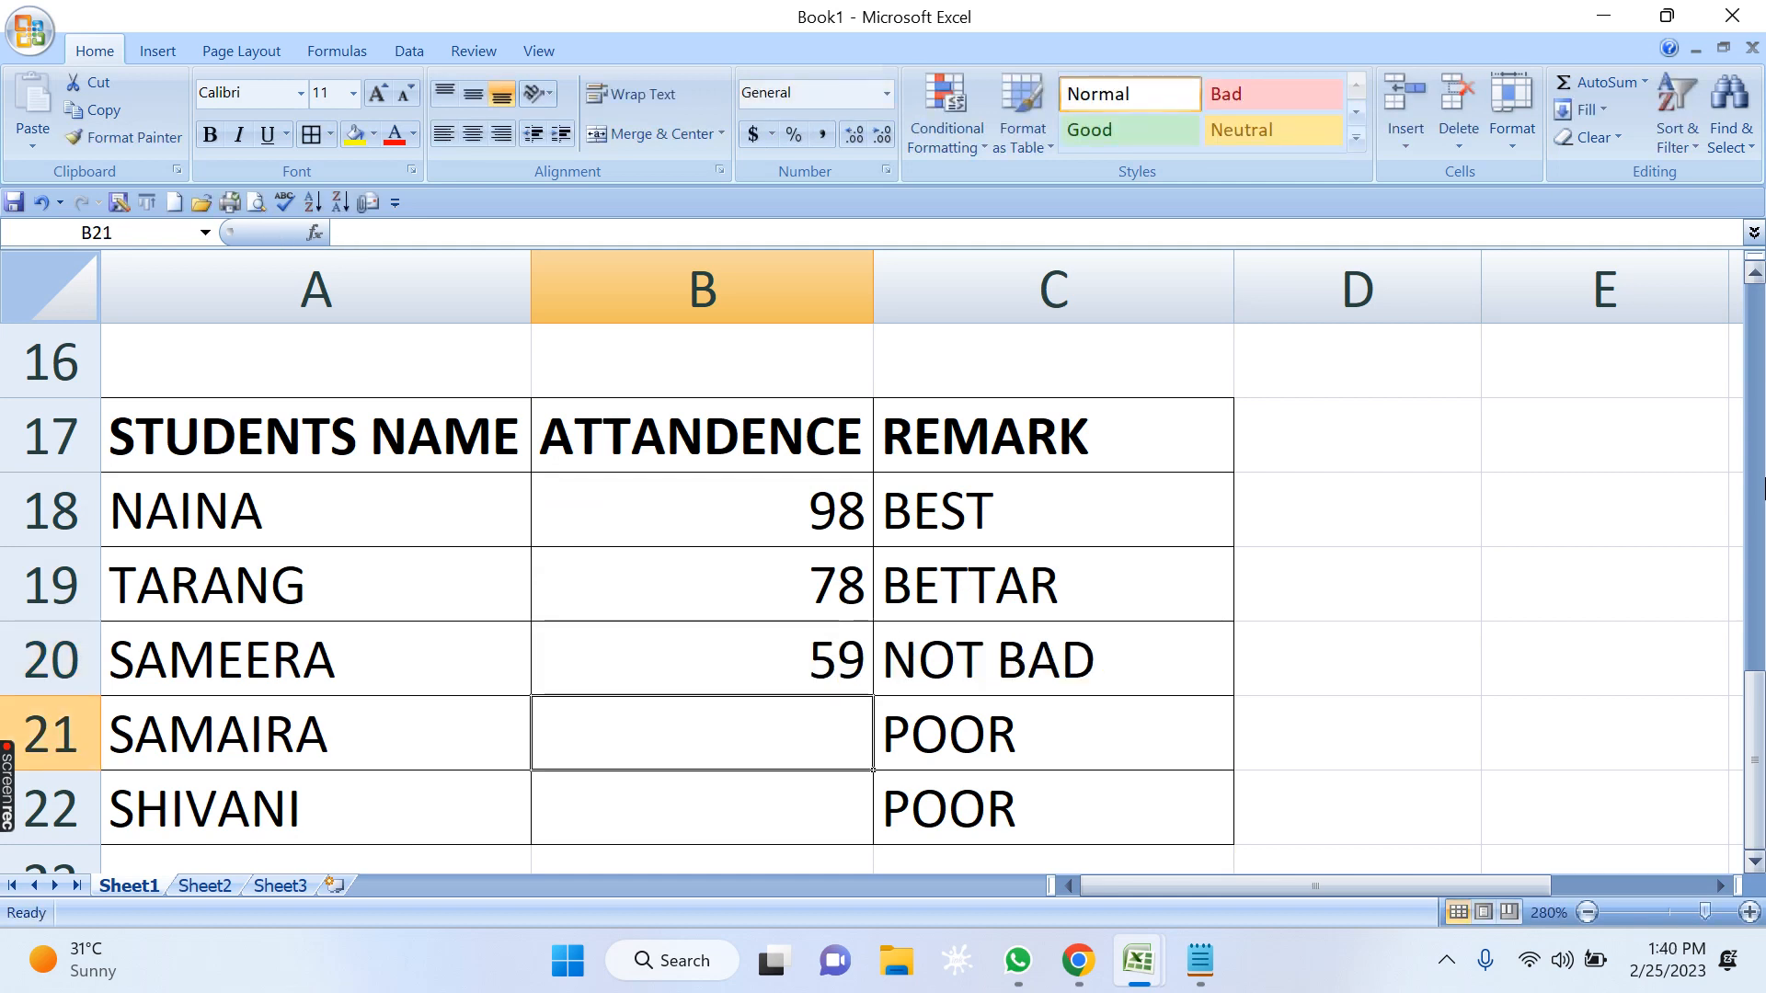
type("49")
key("Return")
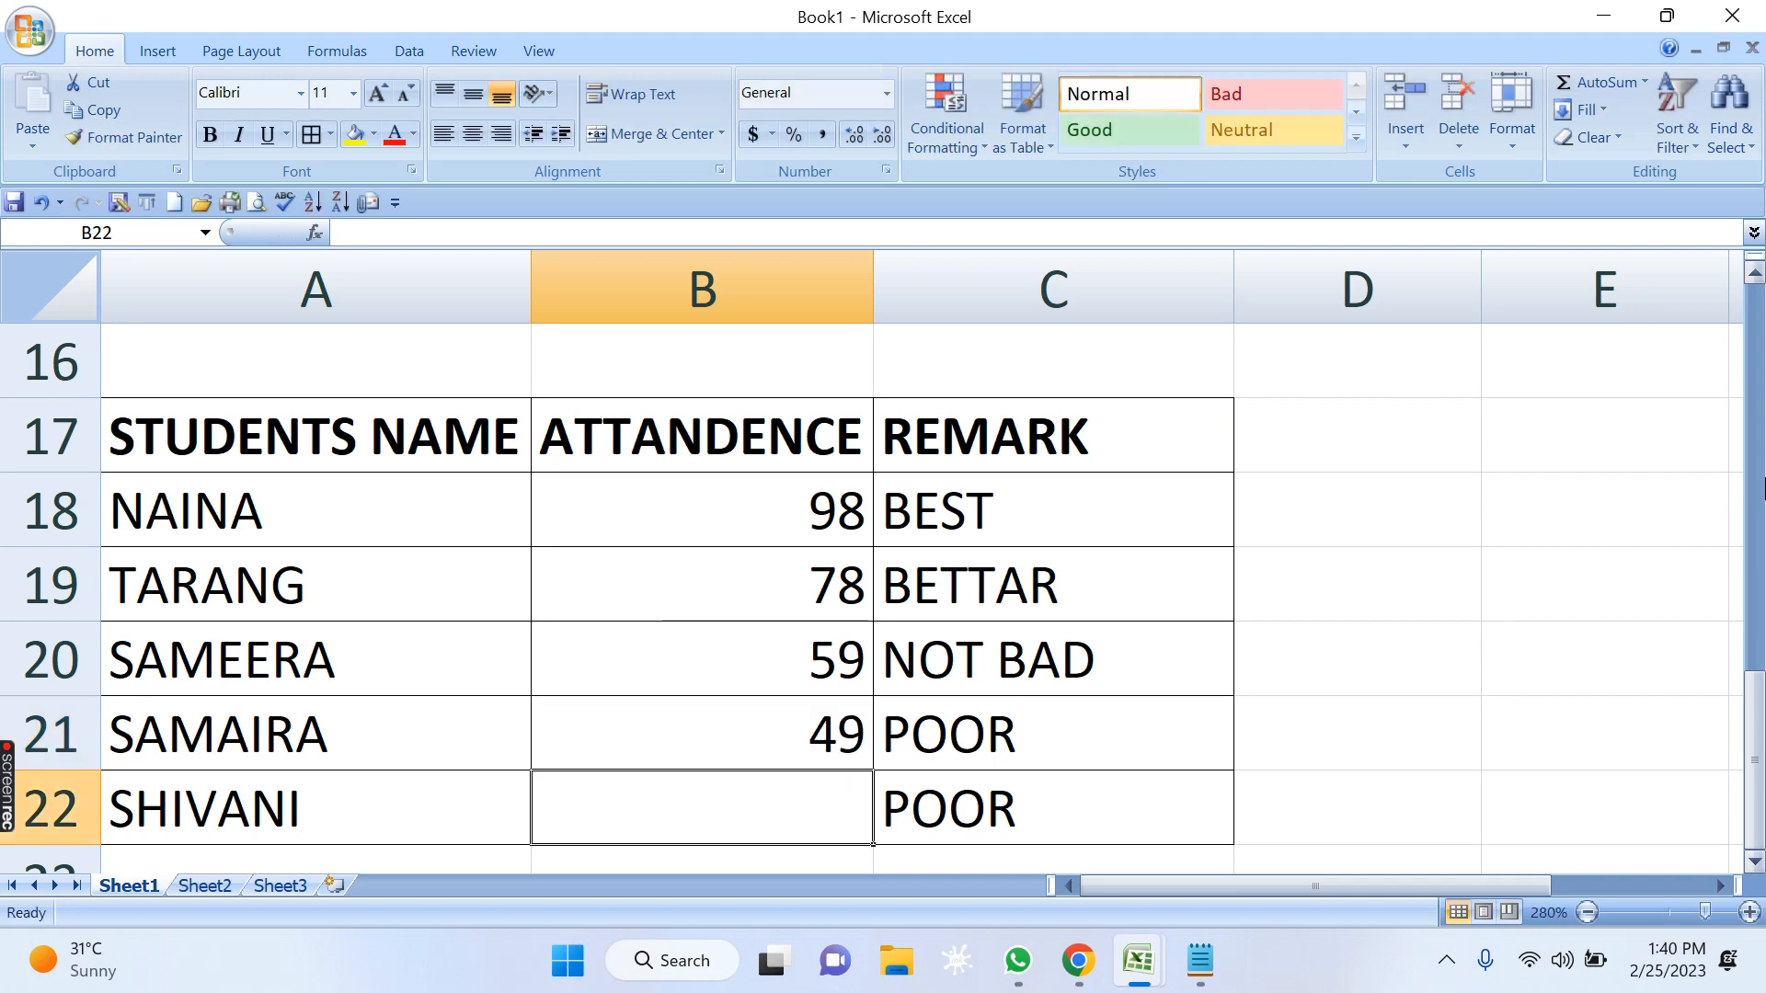
type("77")
key("Return")
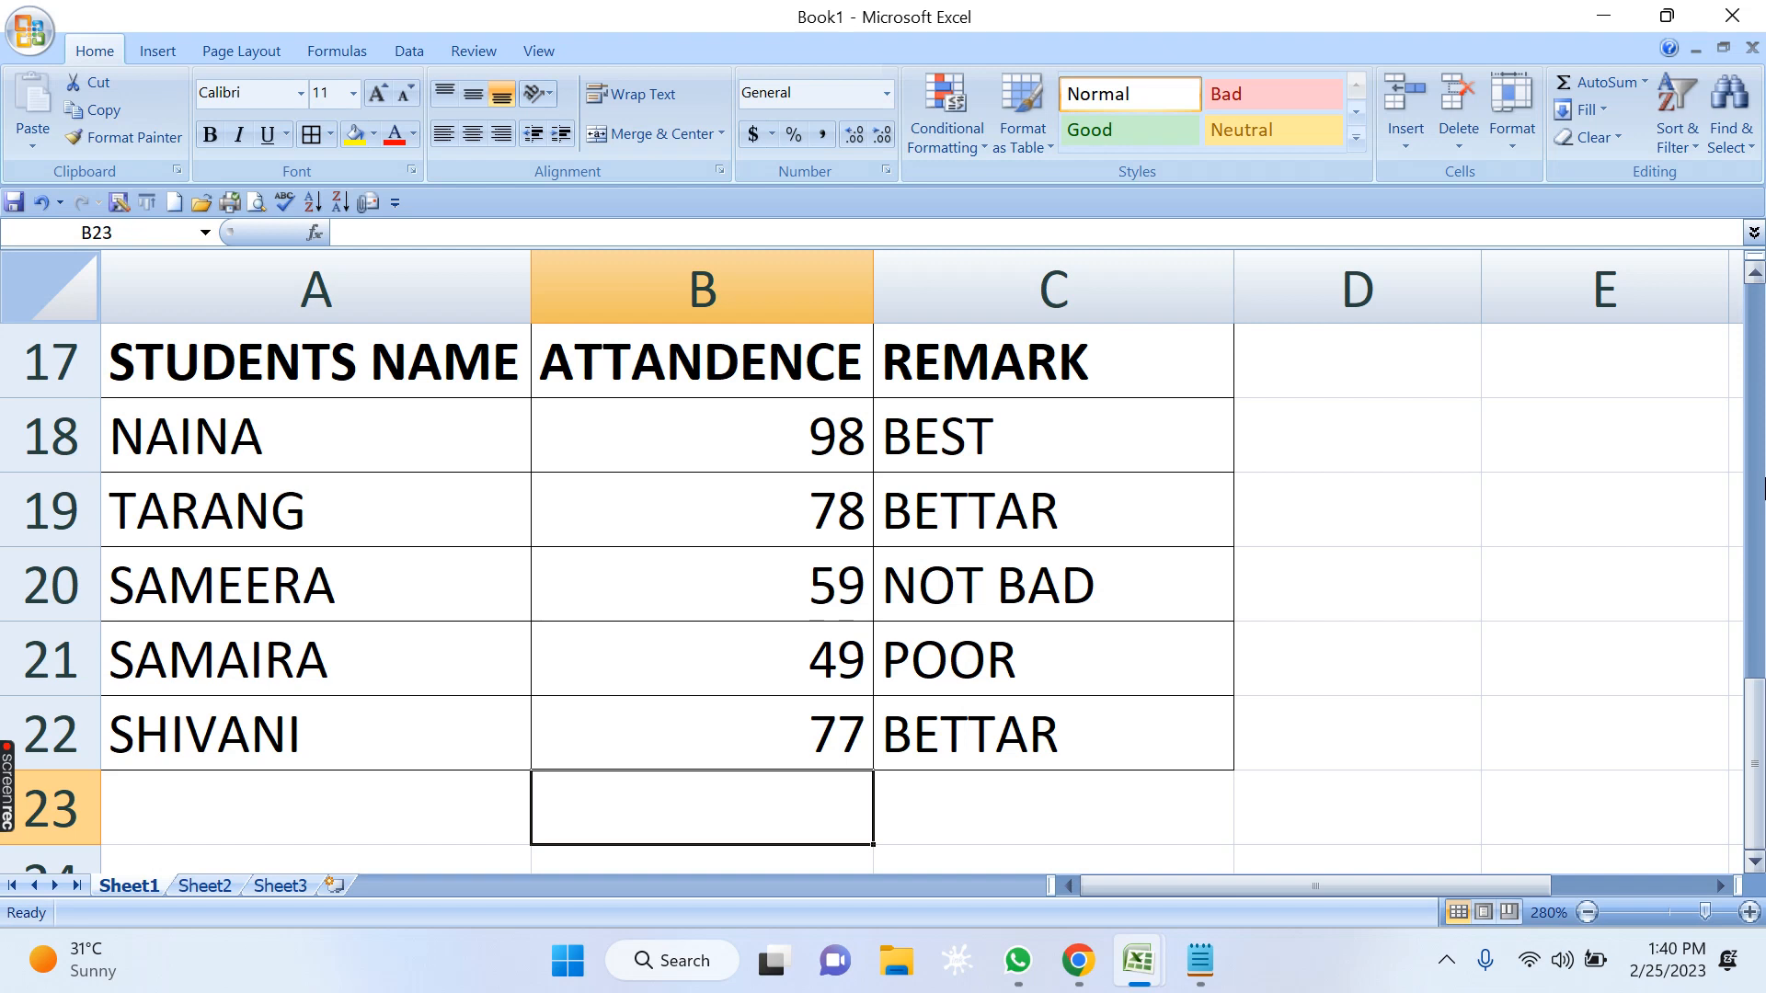
Go through the attendance values and their remarks in the lower rows of the attendance table.
key("Up")
key("Up")
key("Up")
key("Down")
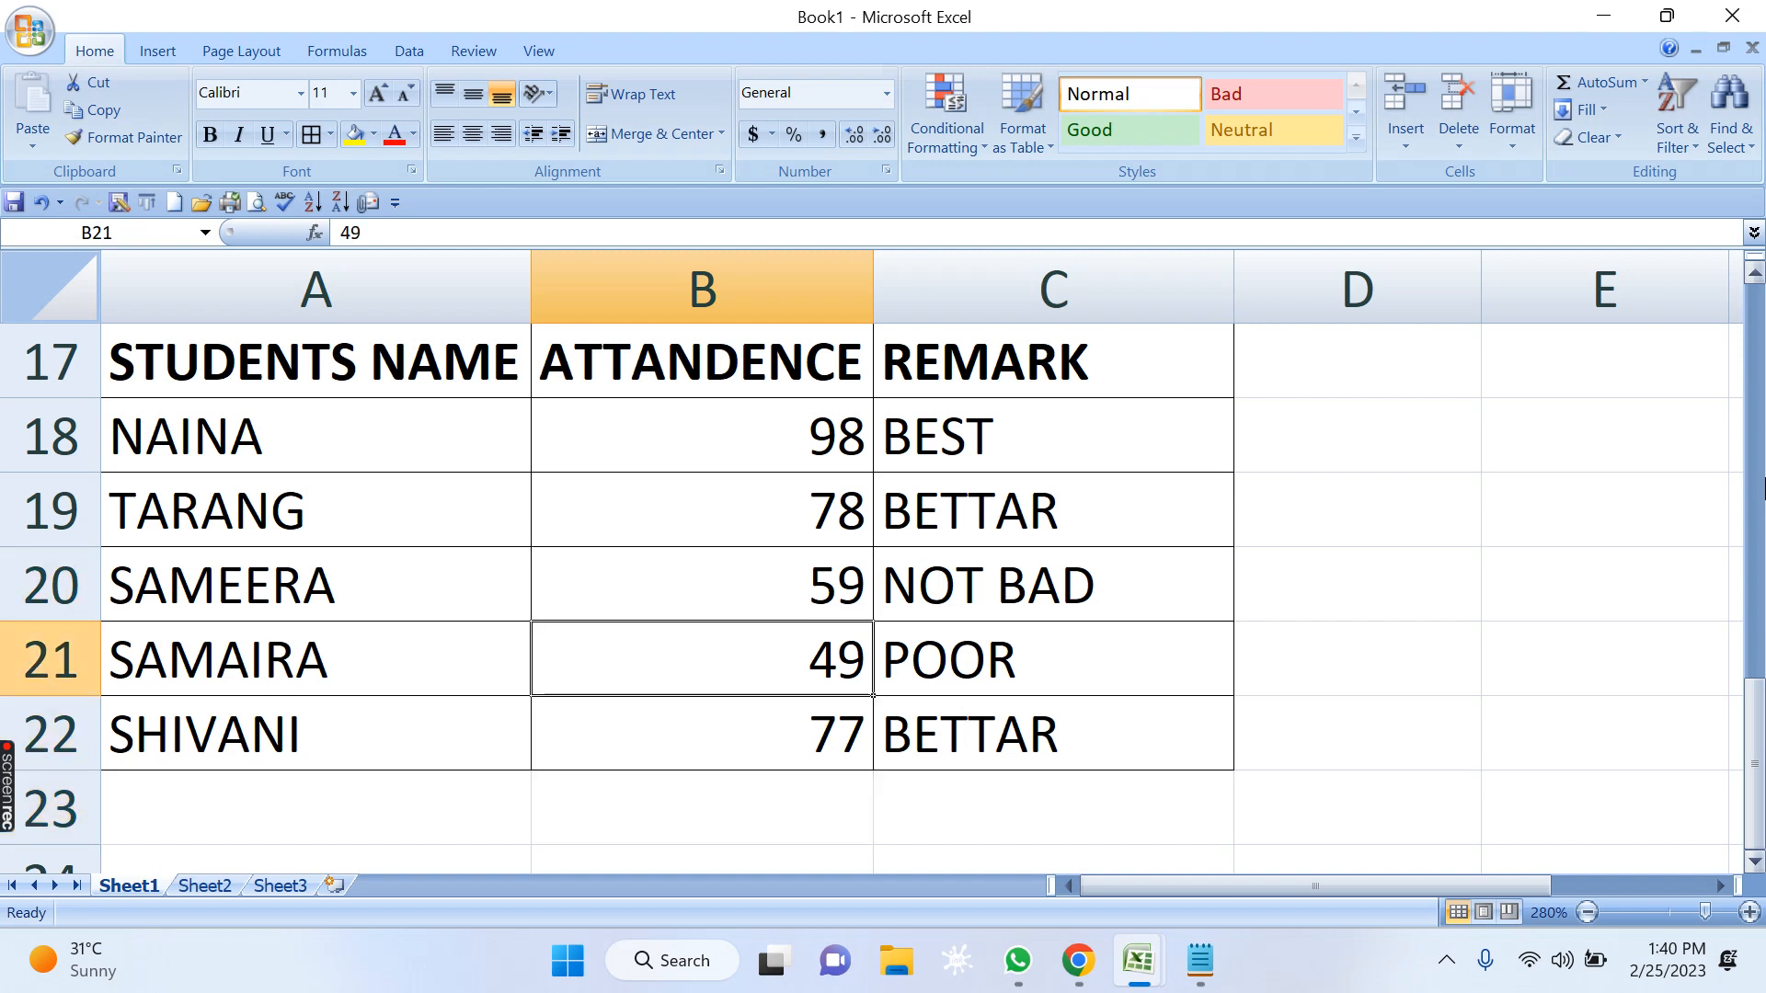
key("Right")
key("Down")
key("Up")
key("Up")
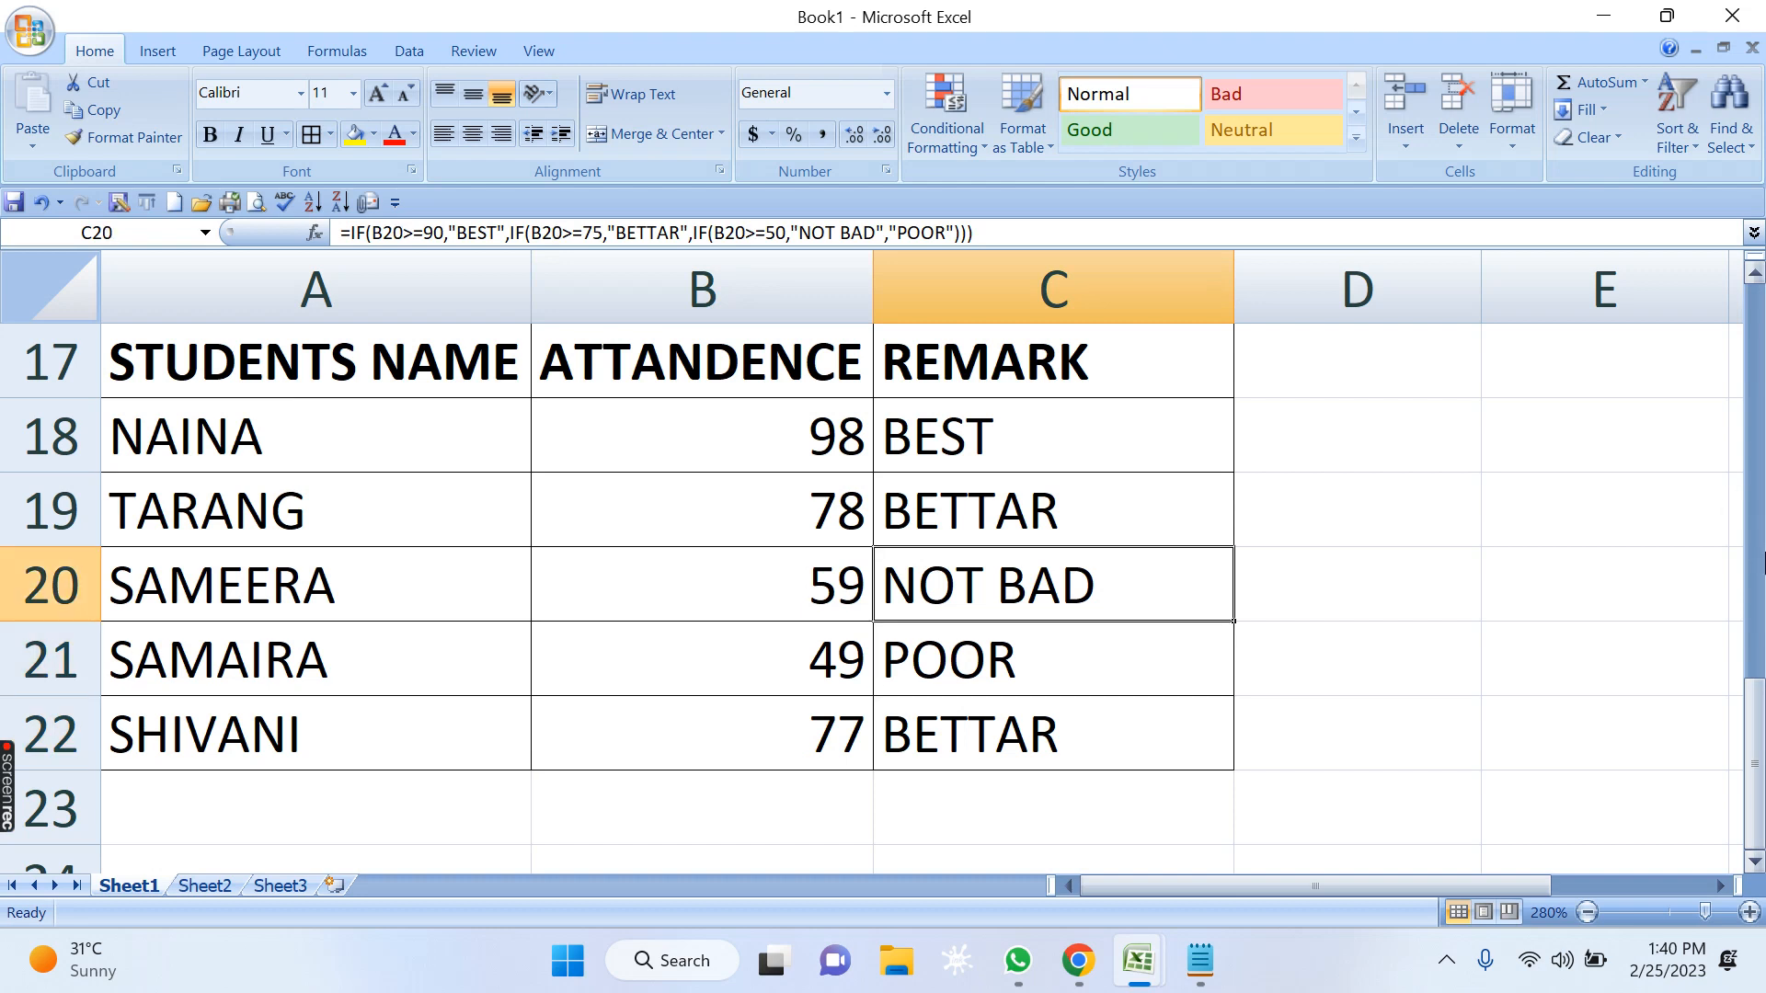
Examine the nested IF formula in C20, highlighting its first B20 reference.
key("F2")
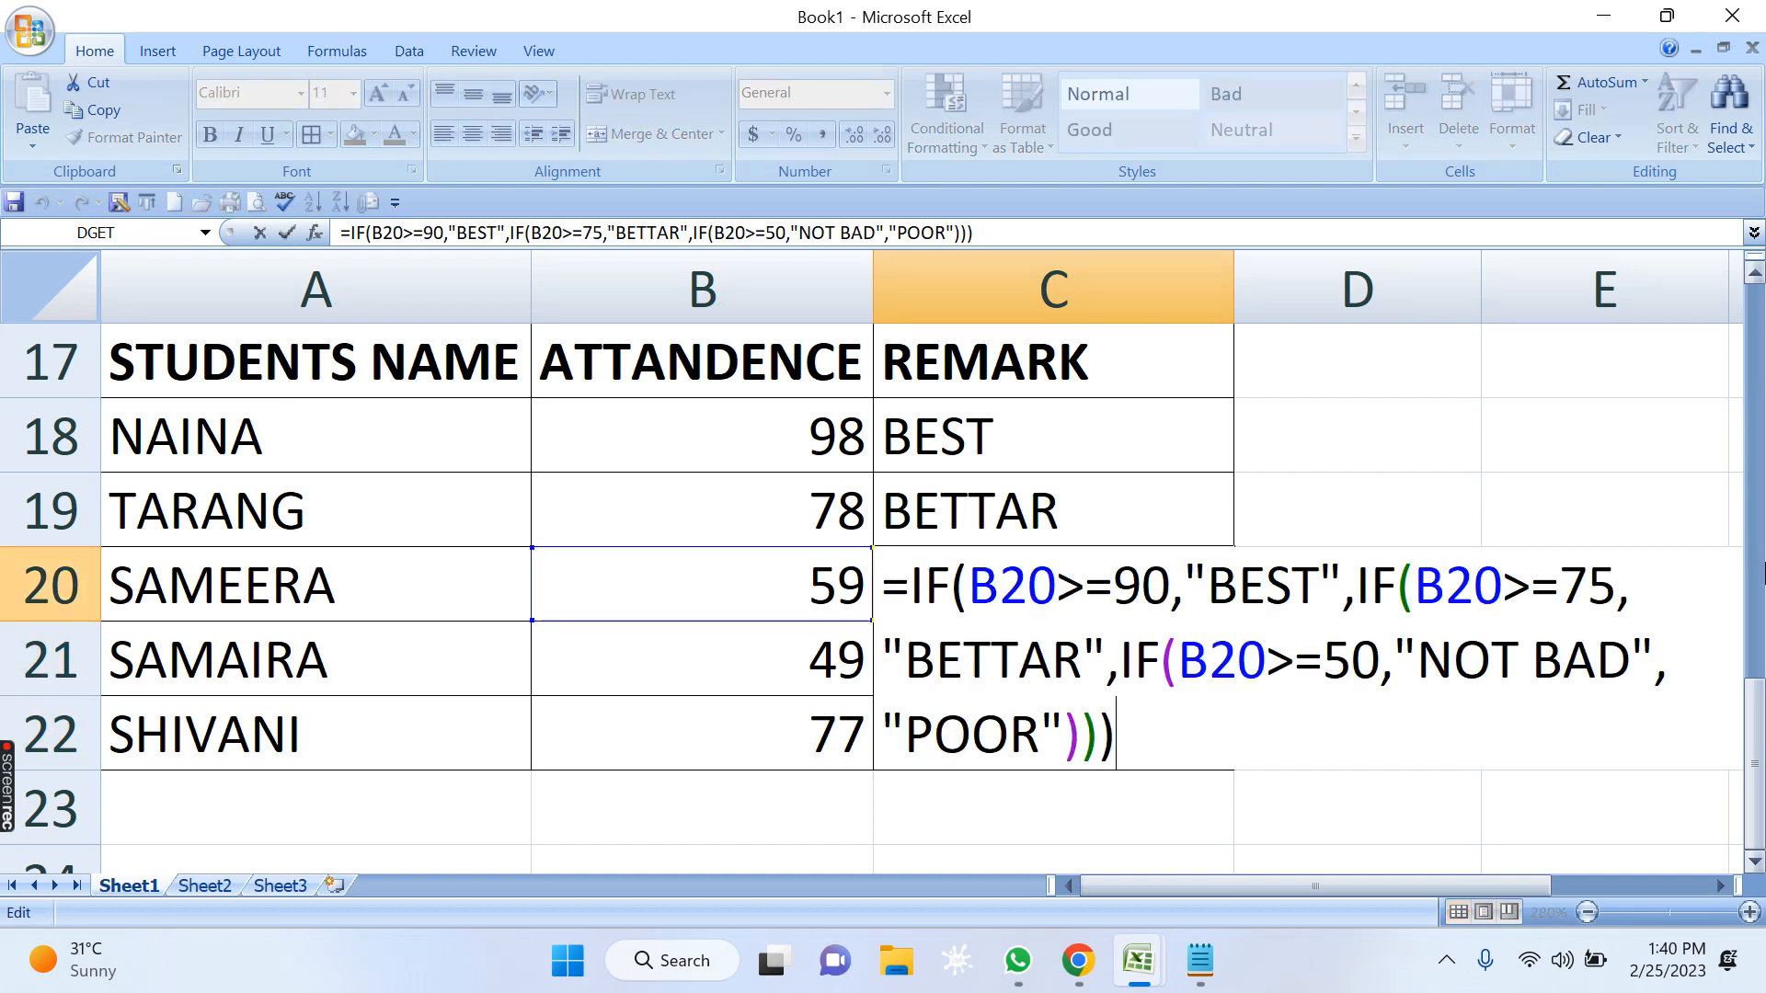
left_click(1057, 587)
key("shift+Left")
key("shift+Left")
key("shift+Left")
key("Escape")
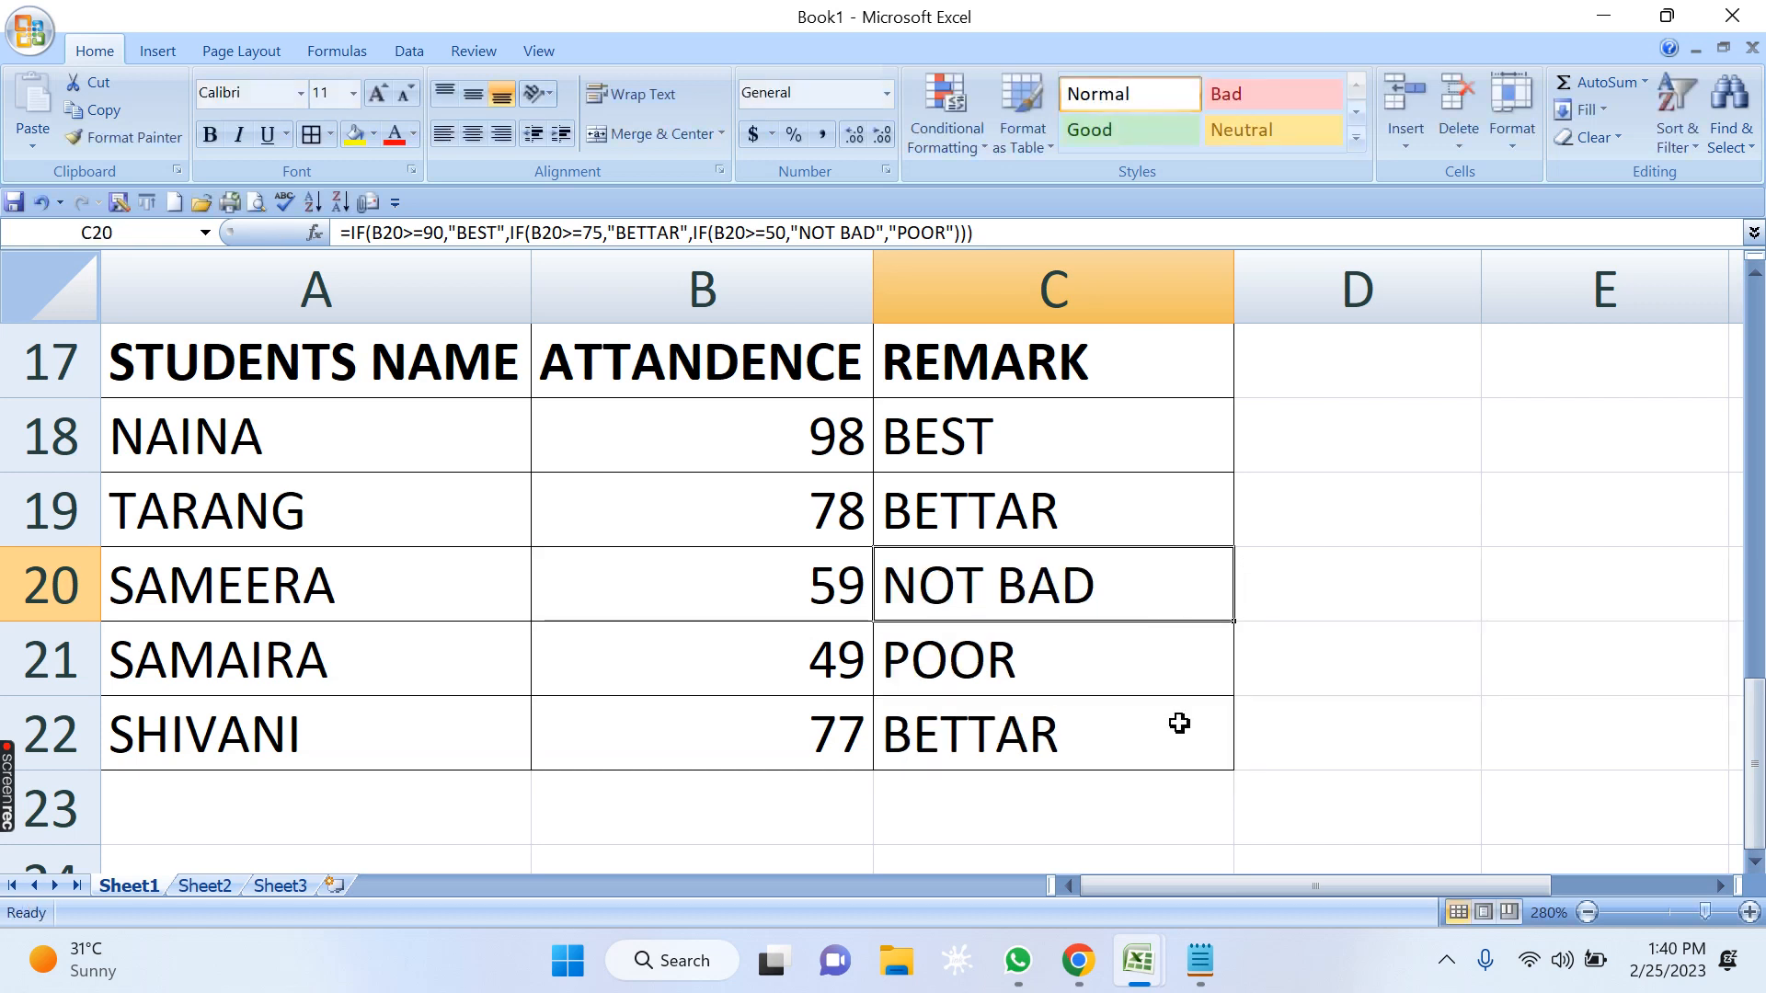
left_click(1179, 722)
left_click(1033, 581)
key("F2")
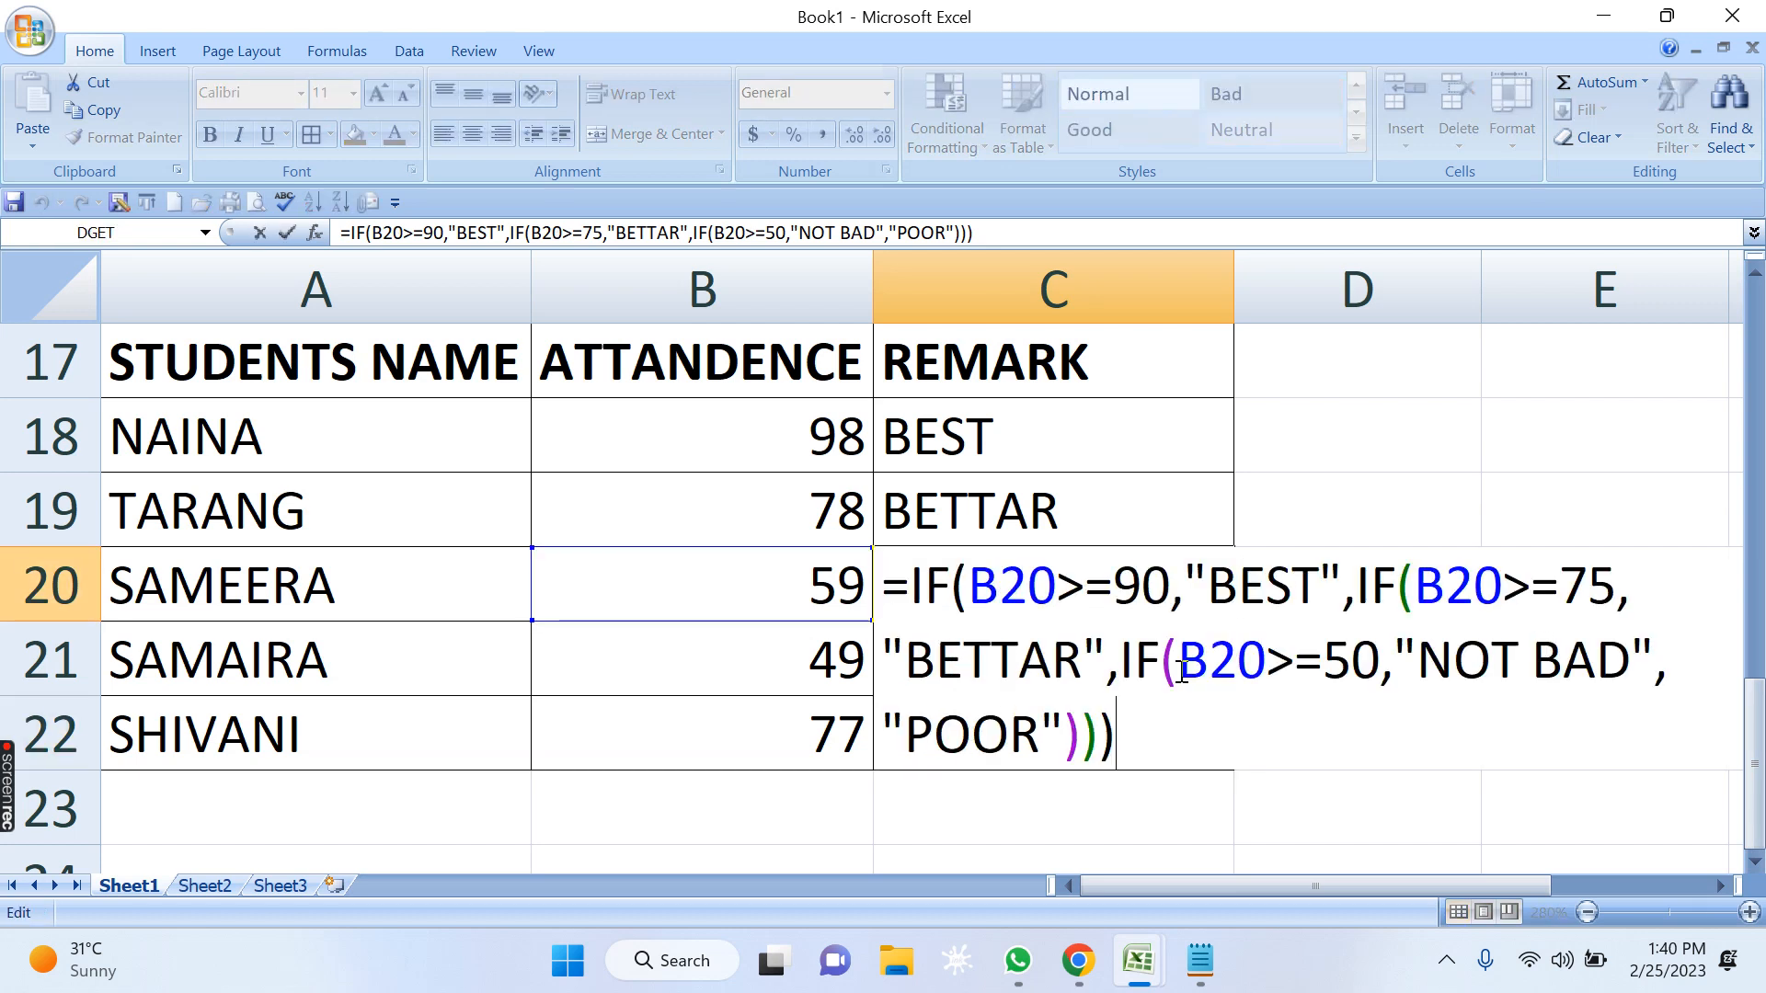
left_click(1057, 587)
key("shift+Left")
key("shift+Left")
key("shift+Left")
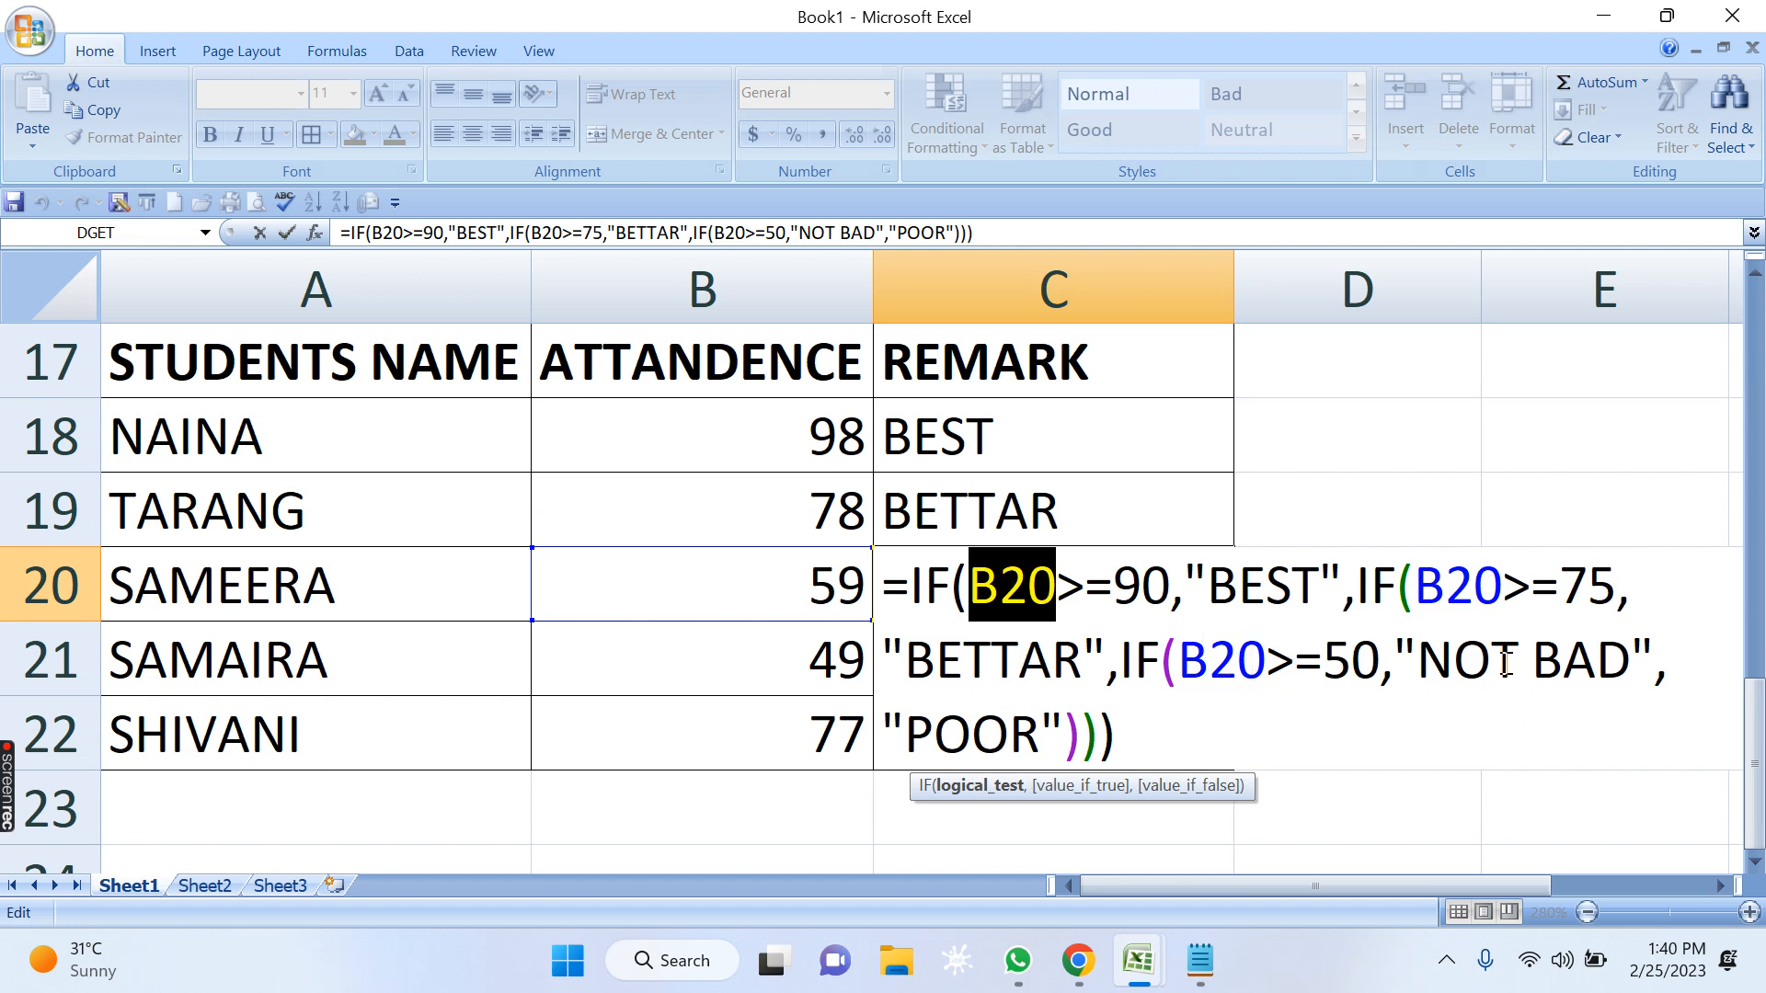
key("Return")
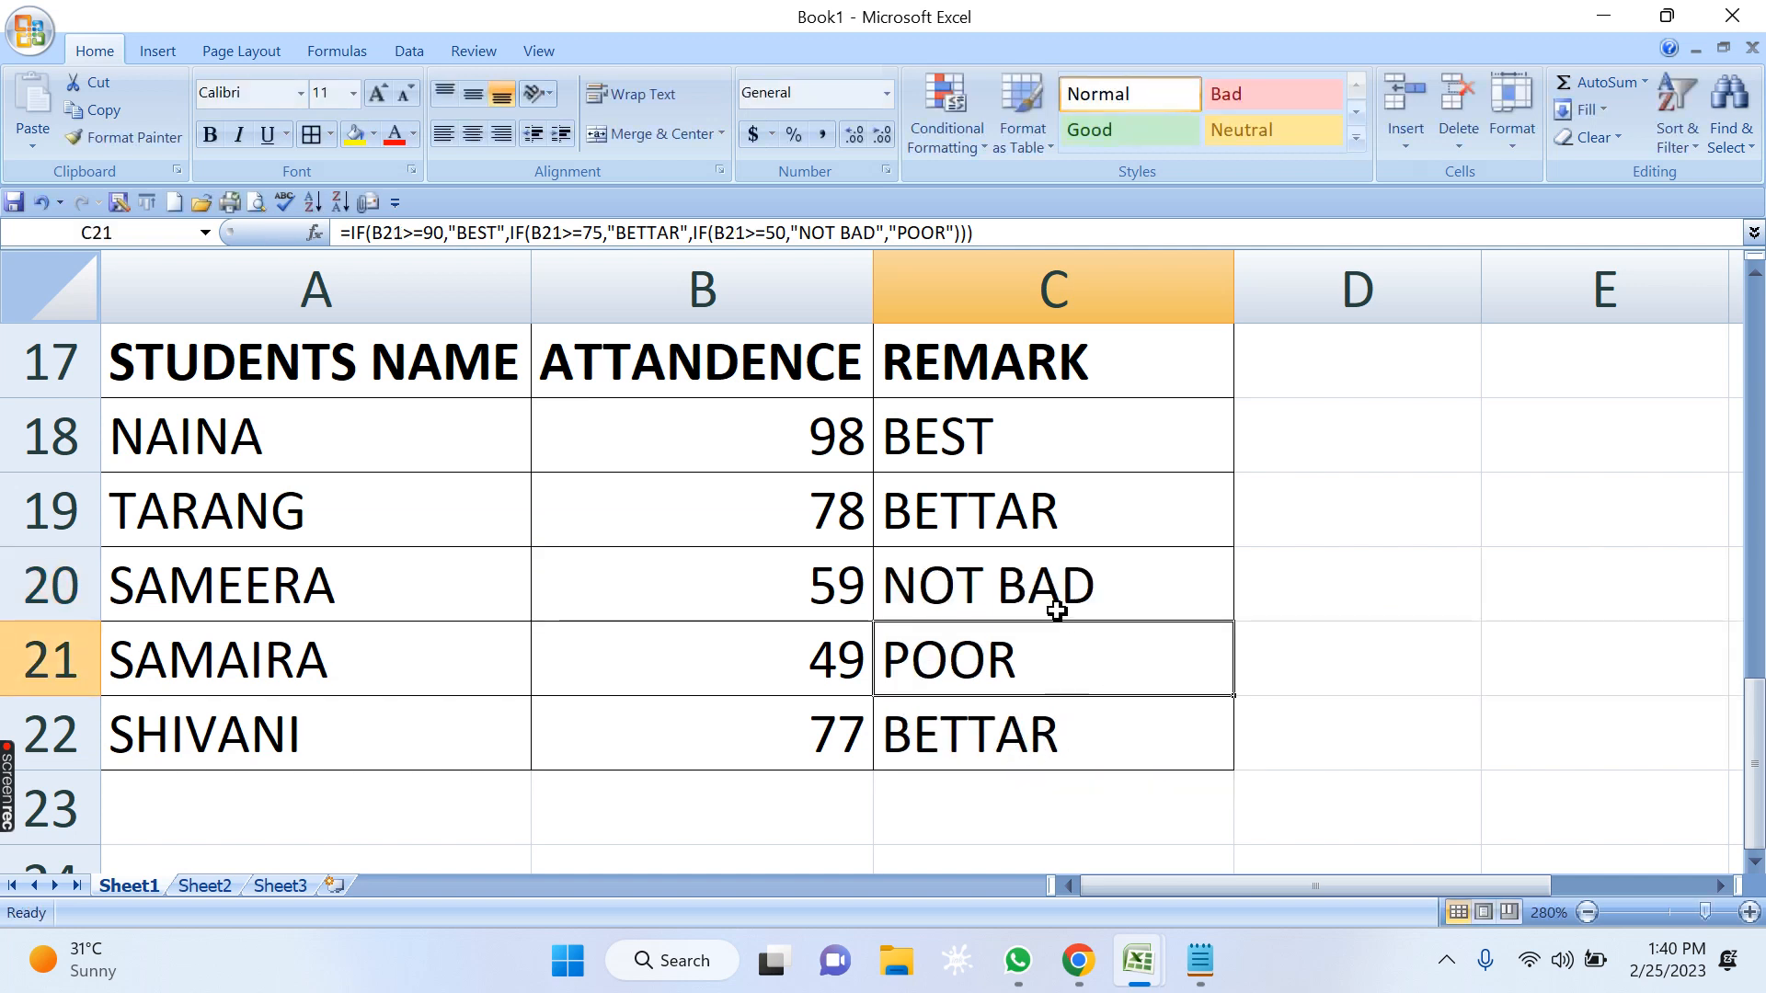
Bold the header cells A1:C1 of the grade table and A9:C9 of the incentive table.
scroll(1038, 589, "up", 1)
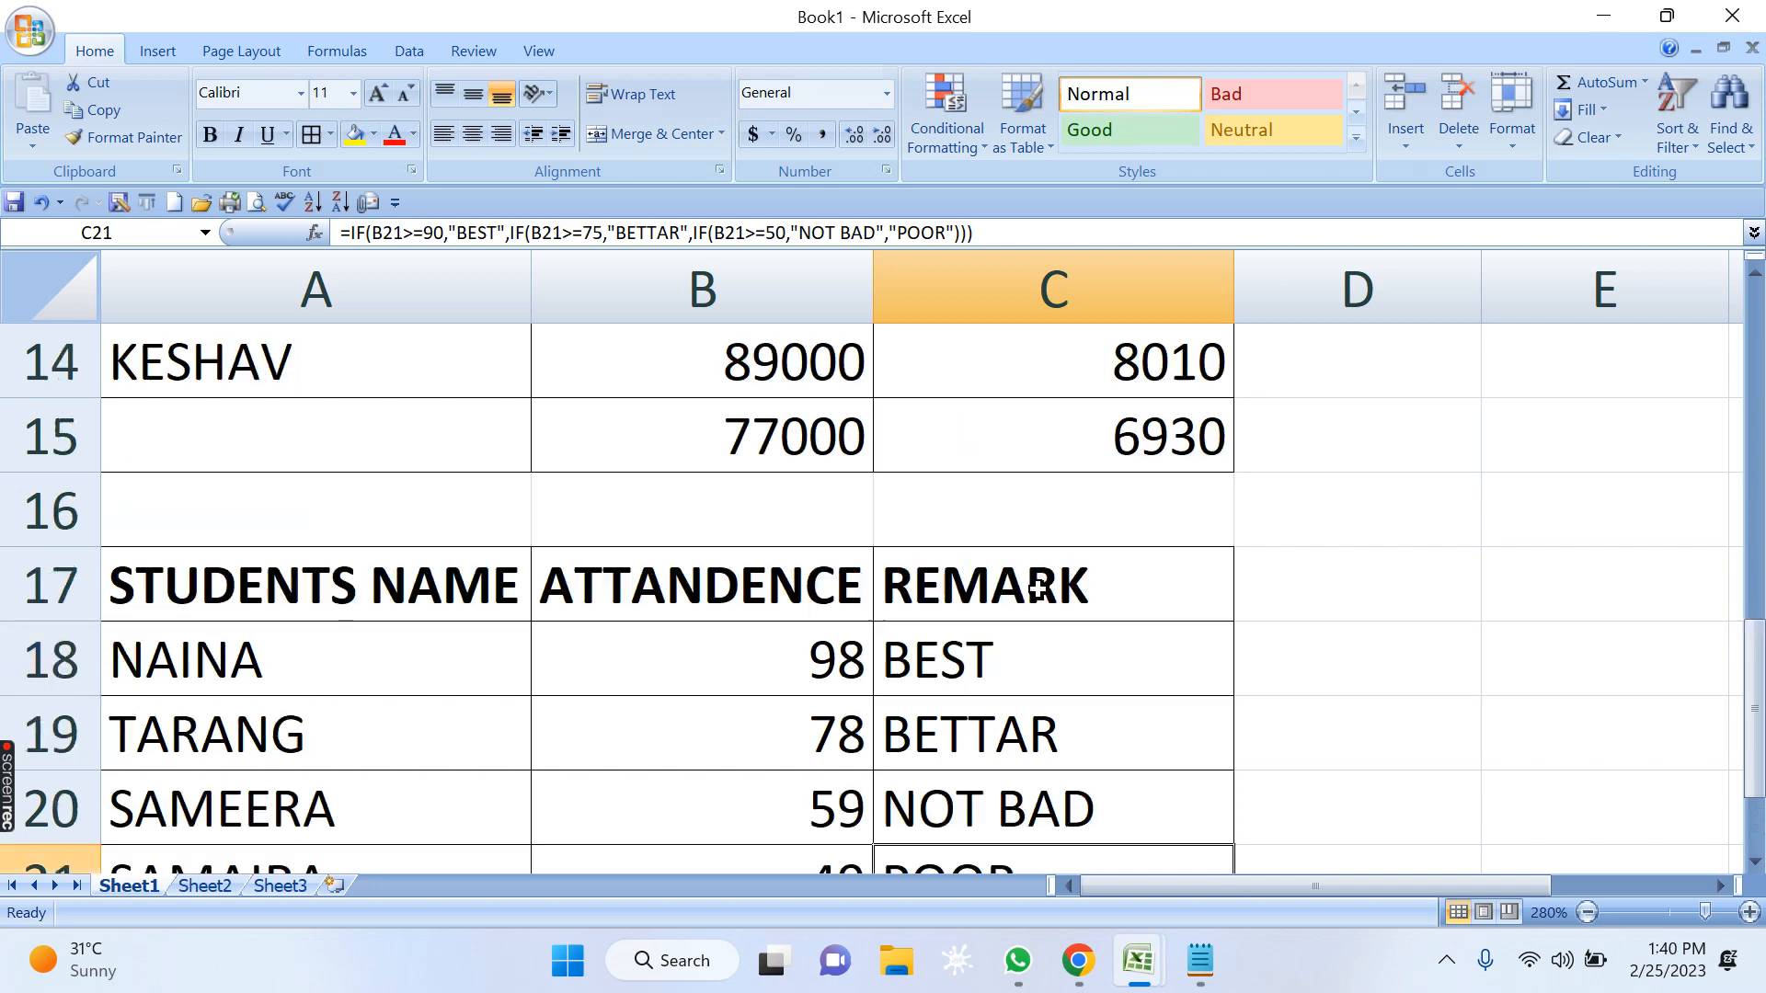
scroll(1038, 589, "up", 5)
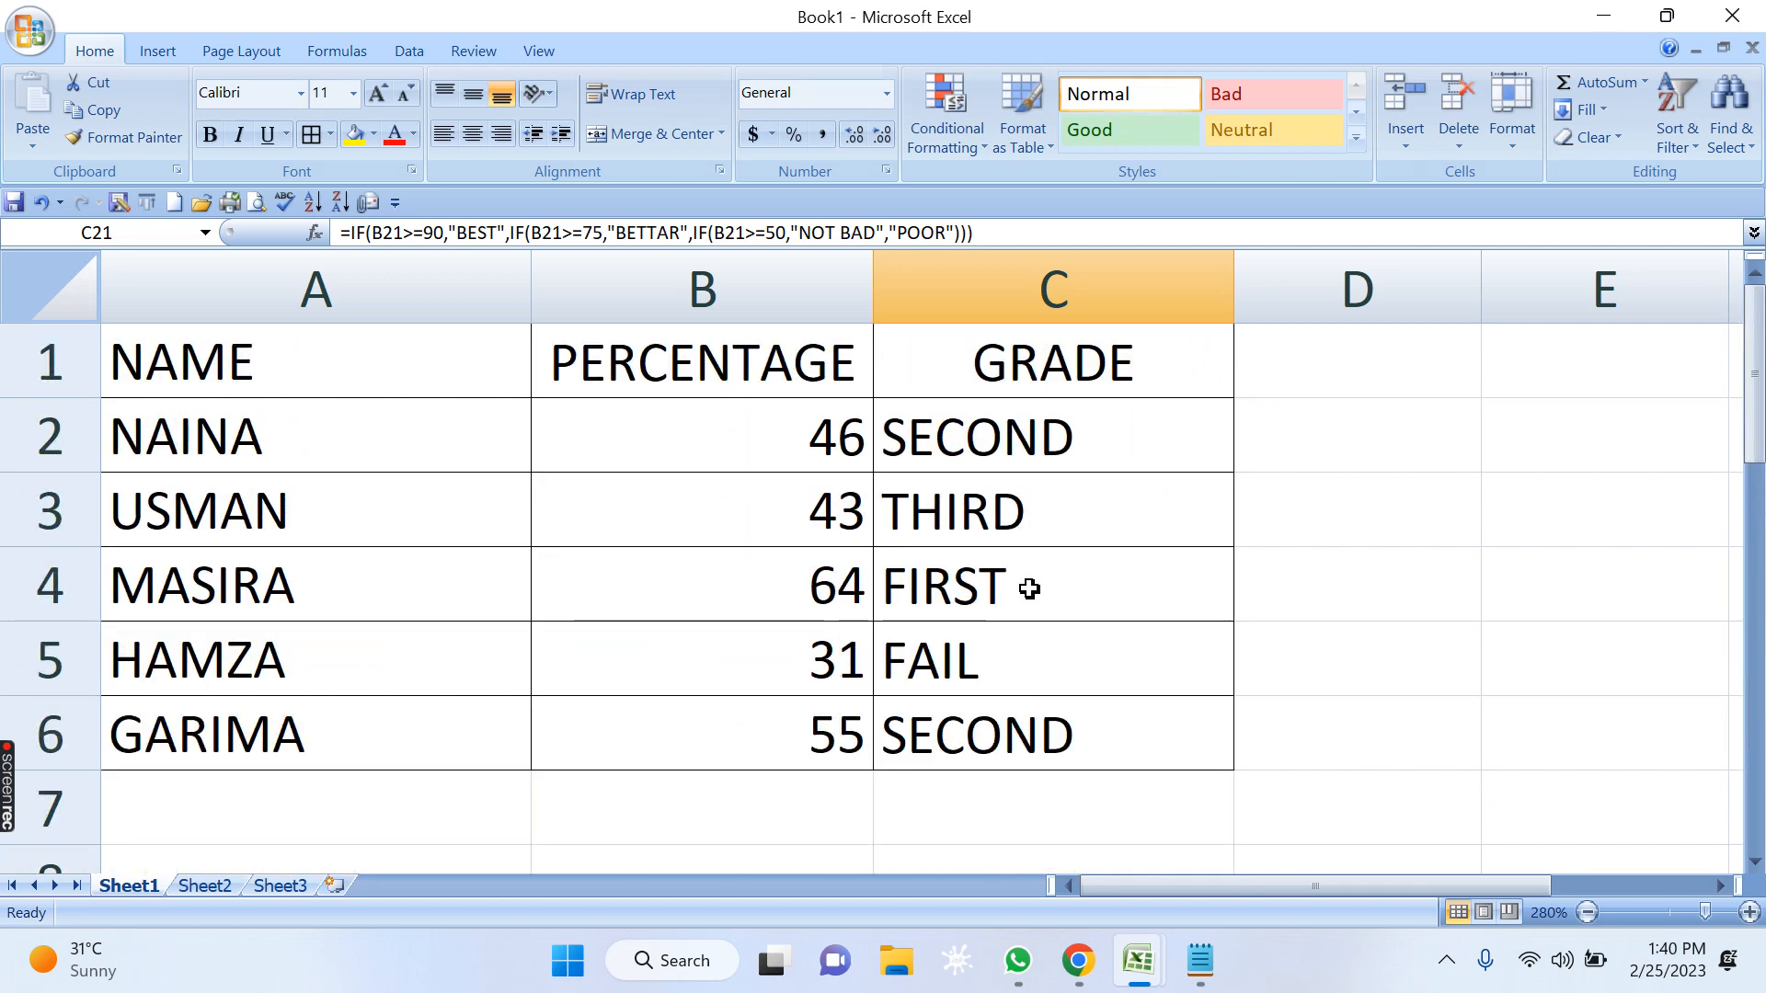
left_click_drag(212, 325, 1001, 333)
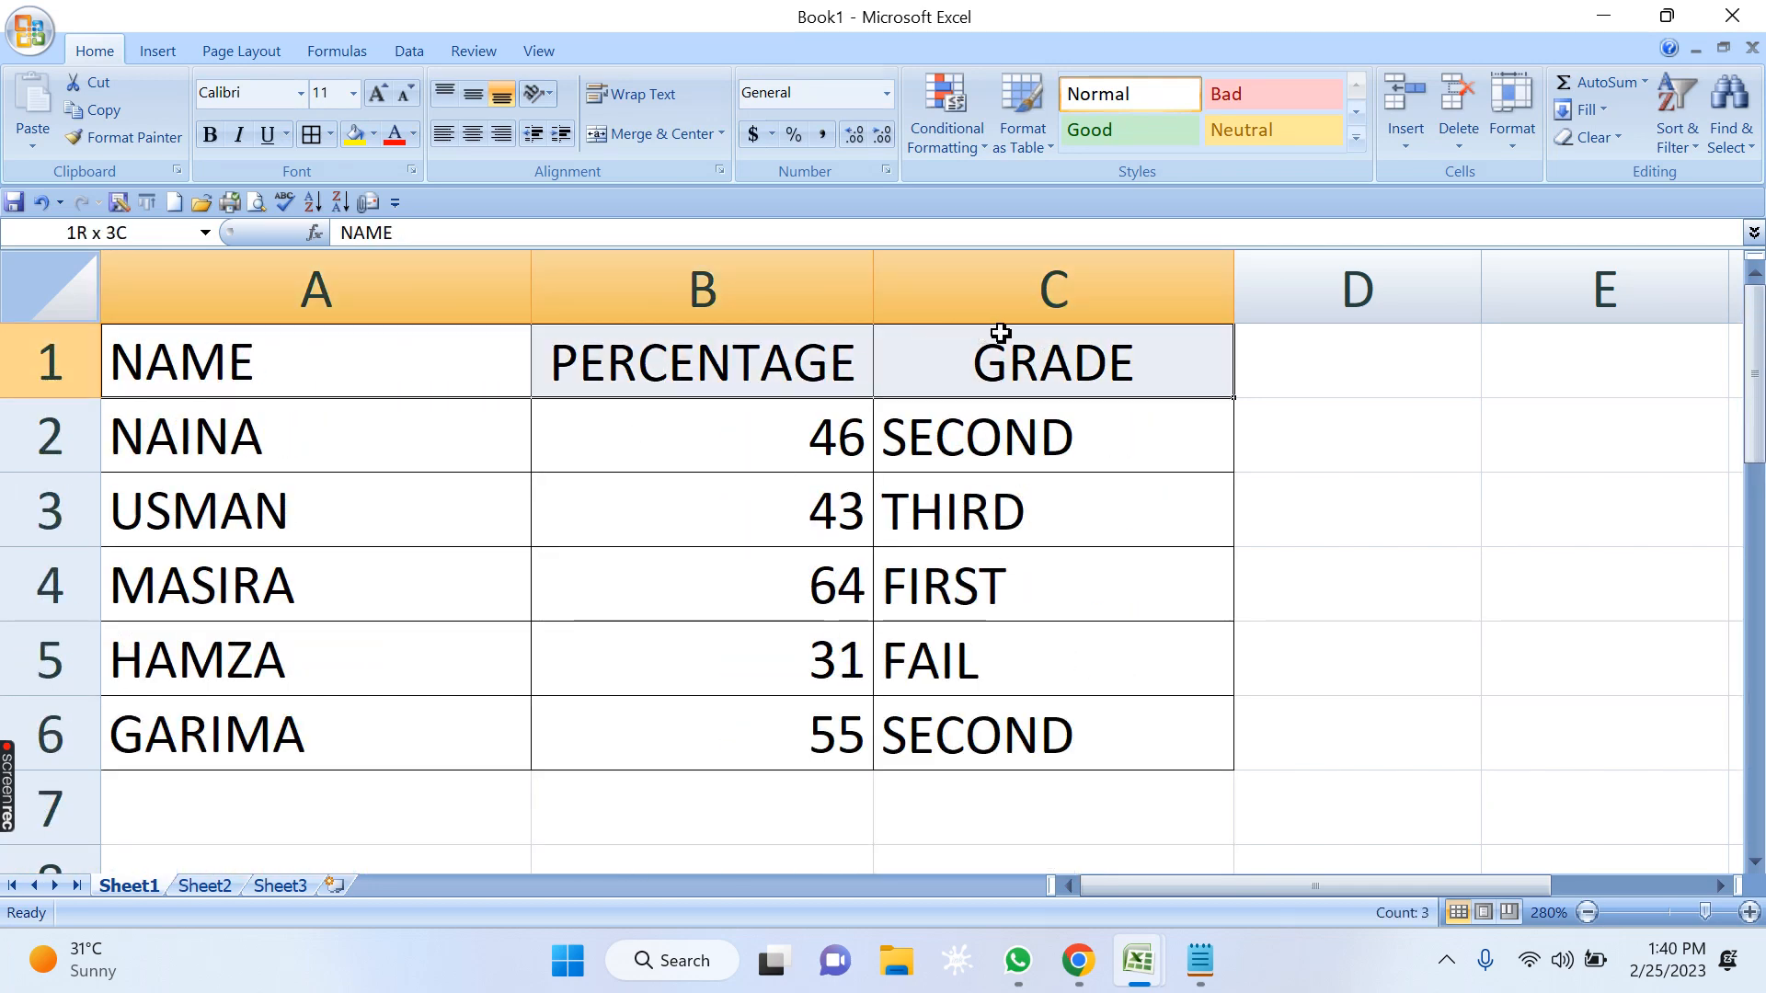
left_click(833, 525)
scroll(833, 524, "down", 3)
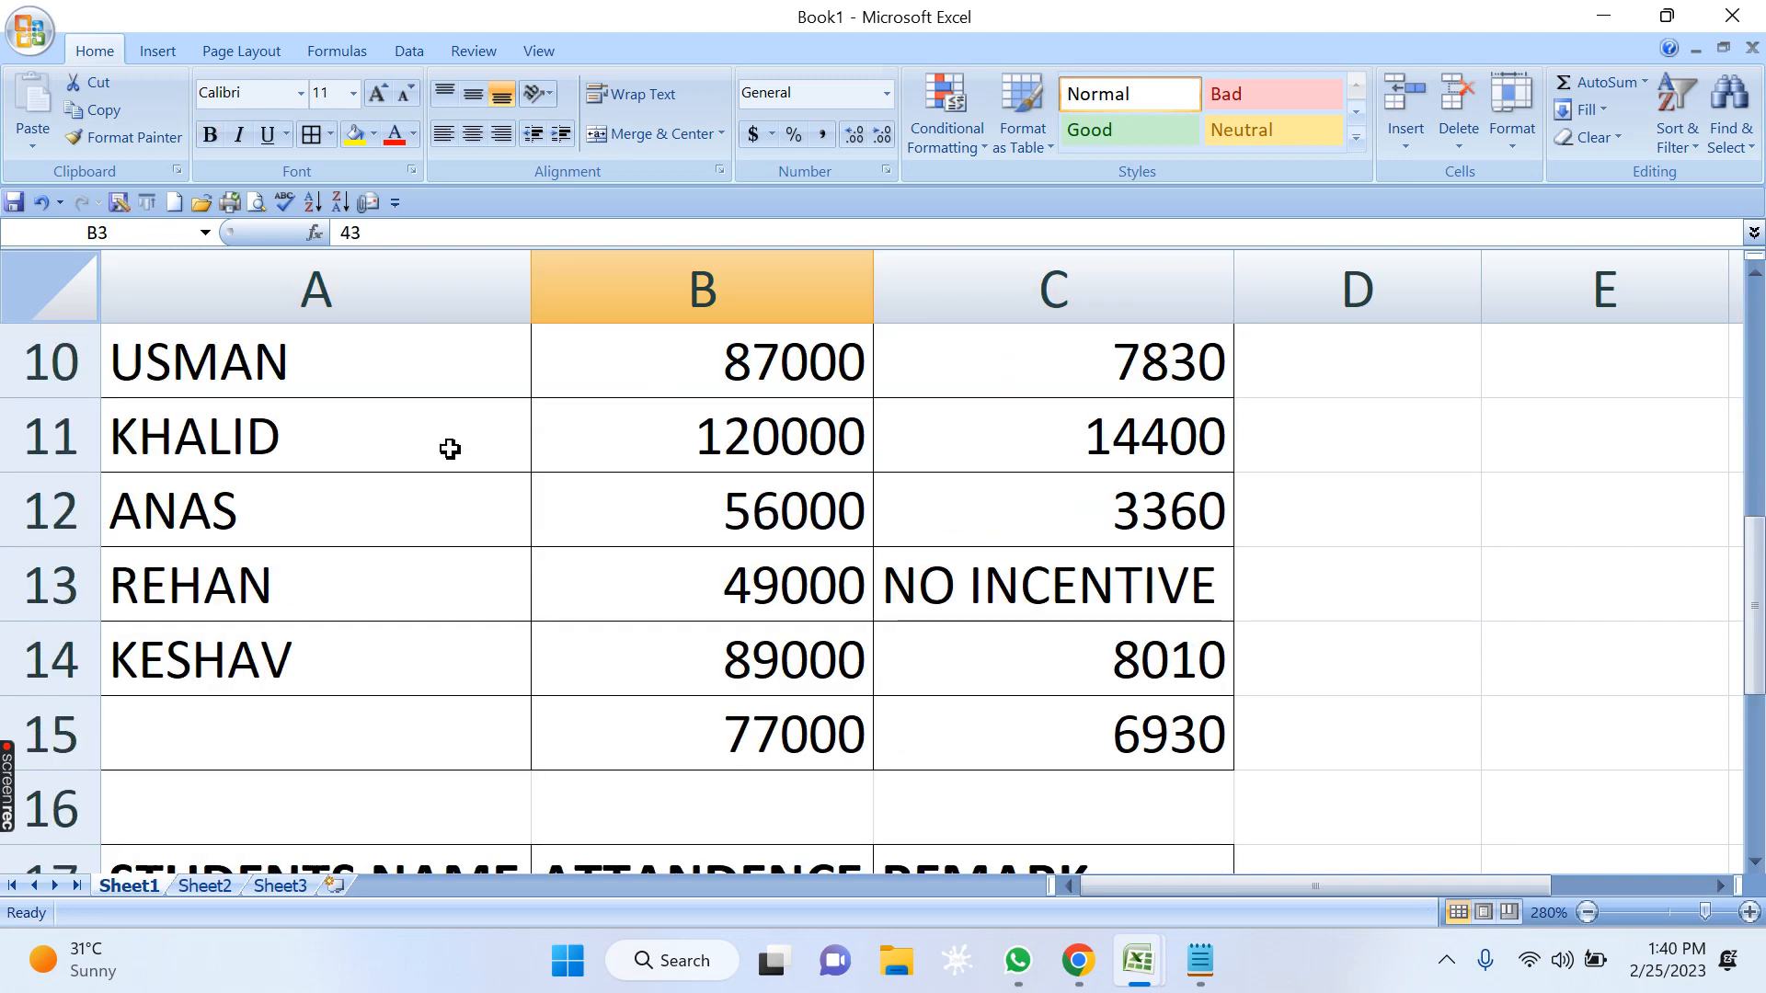
scroll(450, 448, "up", 2)
left_click_drag(312, 714, 1021, 733)
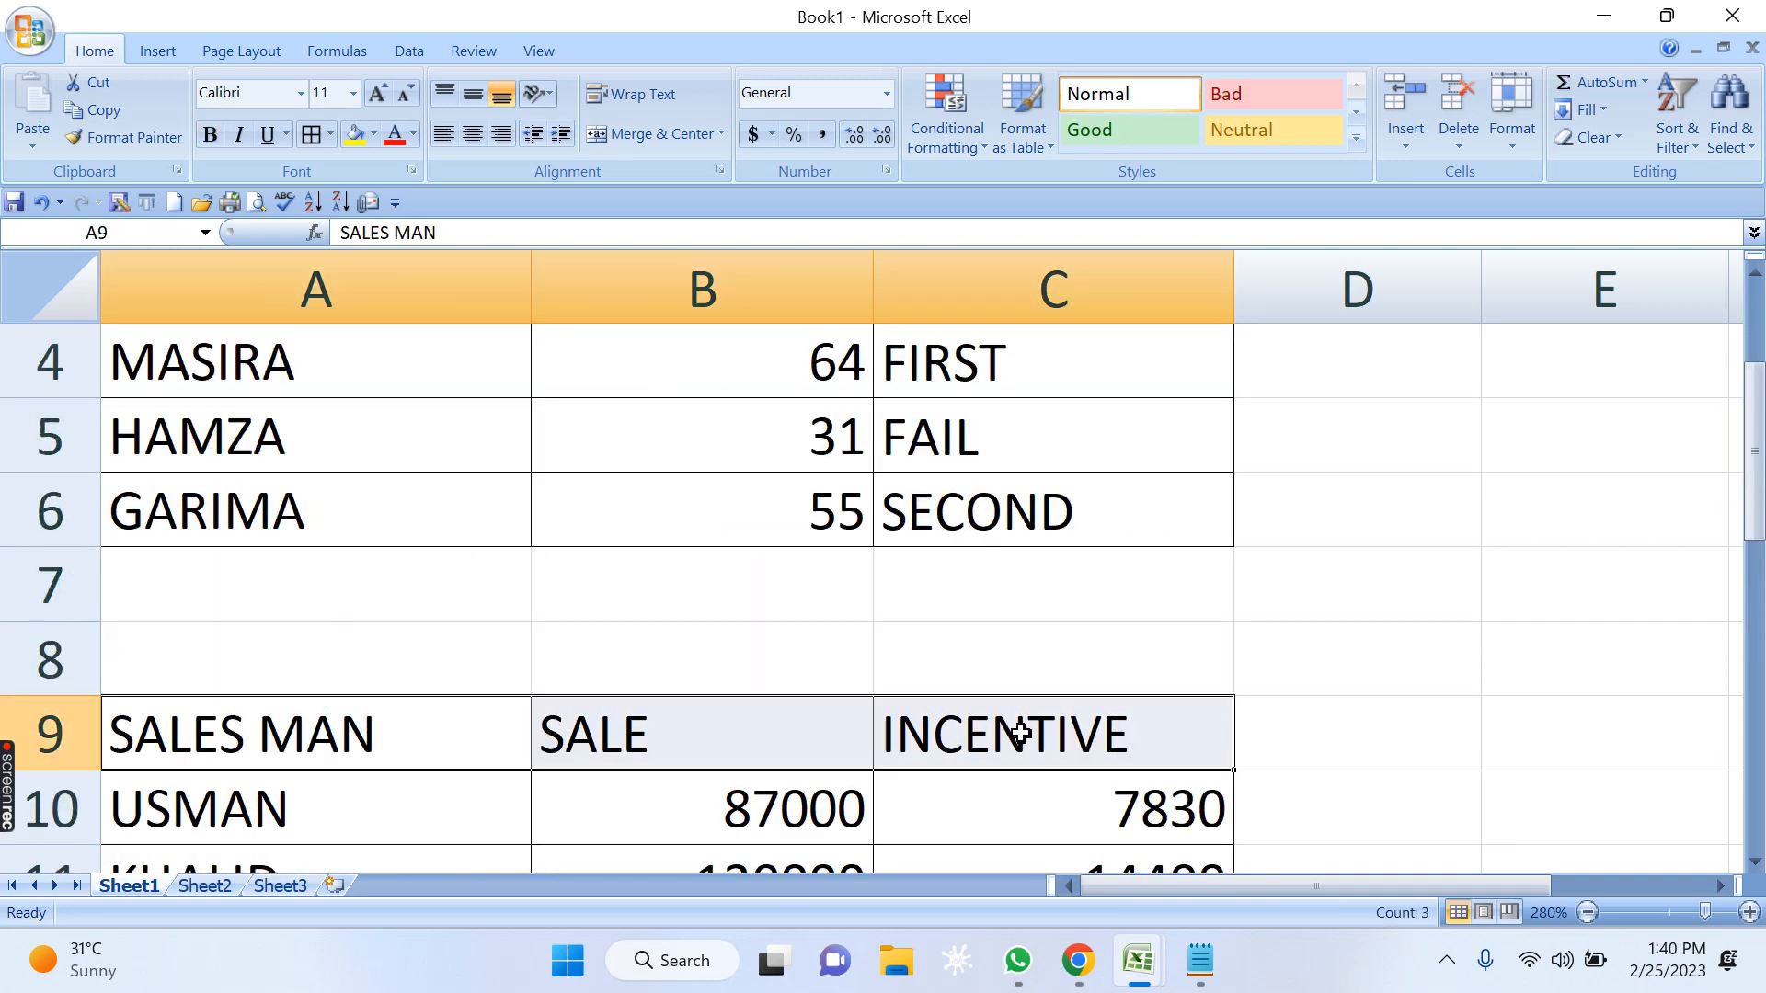
key("ctrl+b")
left_click(985, 634)
scroll(985, 633, "up", 1)
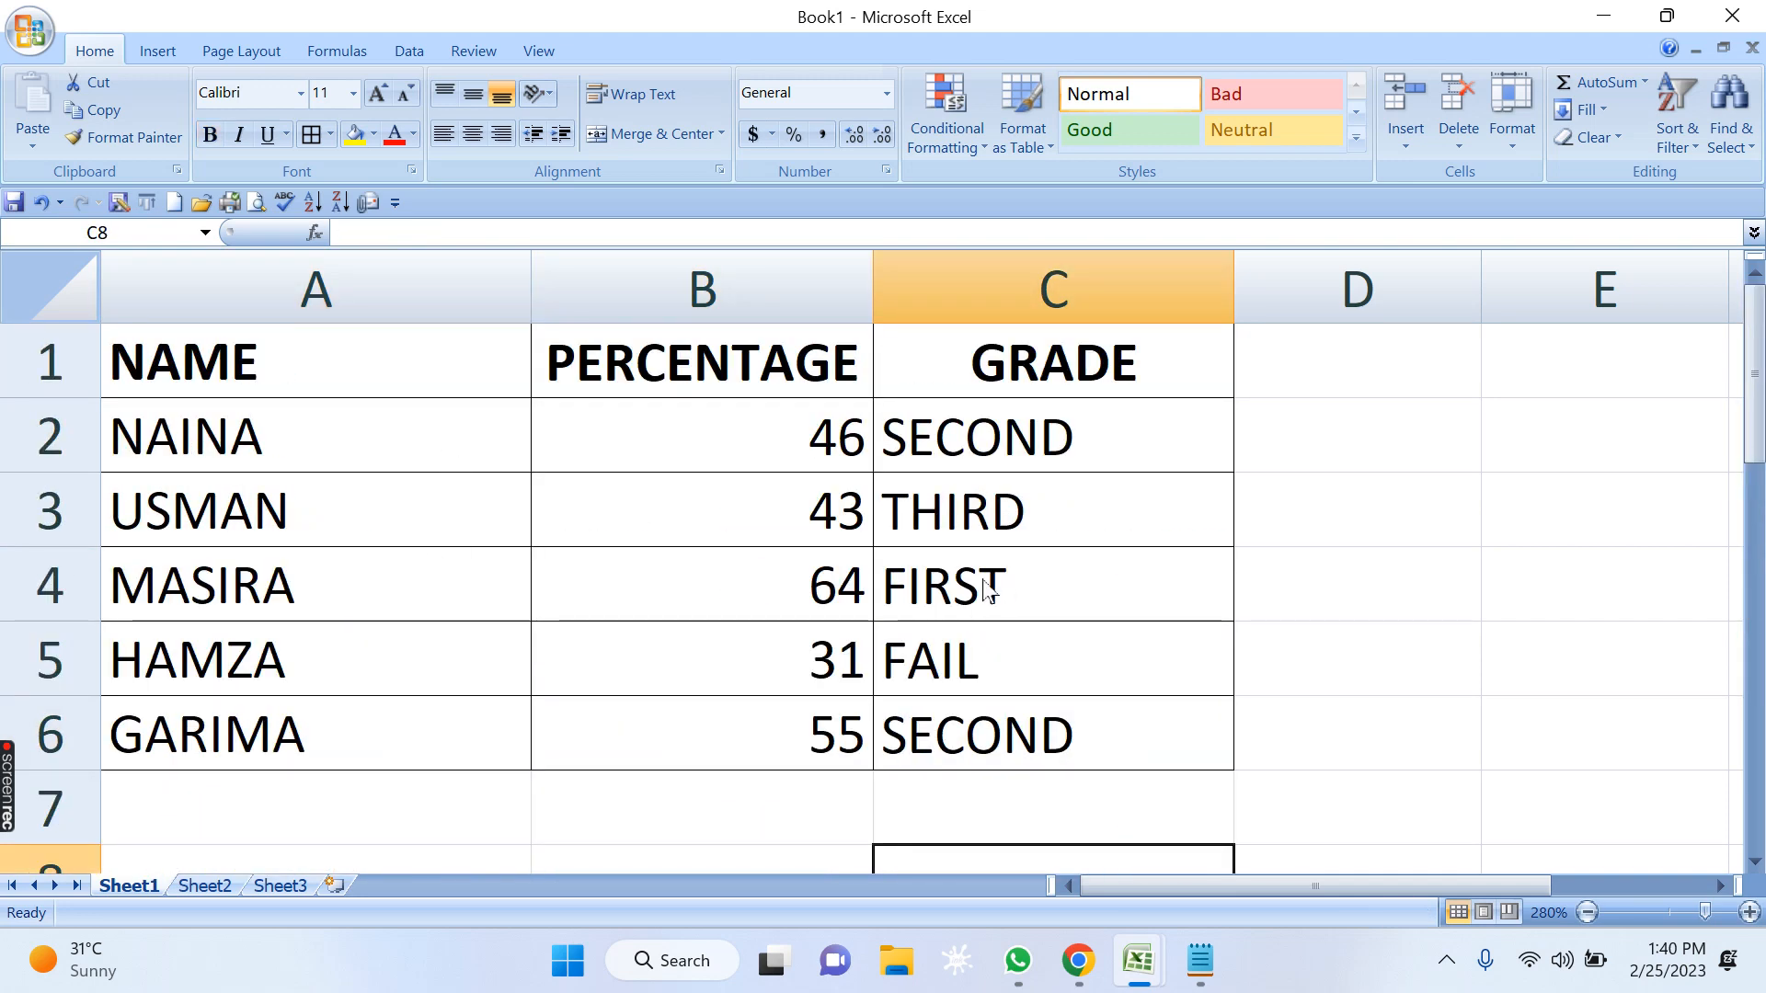
Copy the full nested IF grade formula from C2 into the Notepad notes, below the attendance criteria.
left_click(1007, 447)
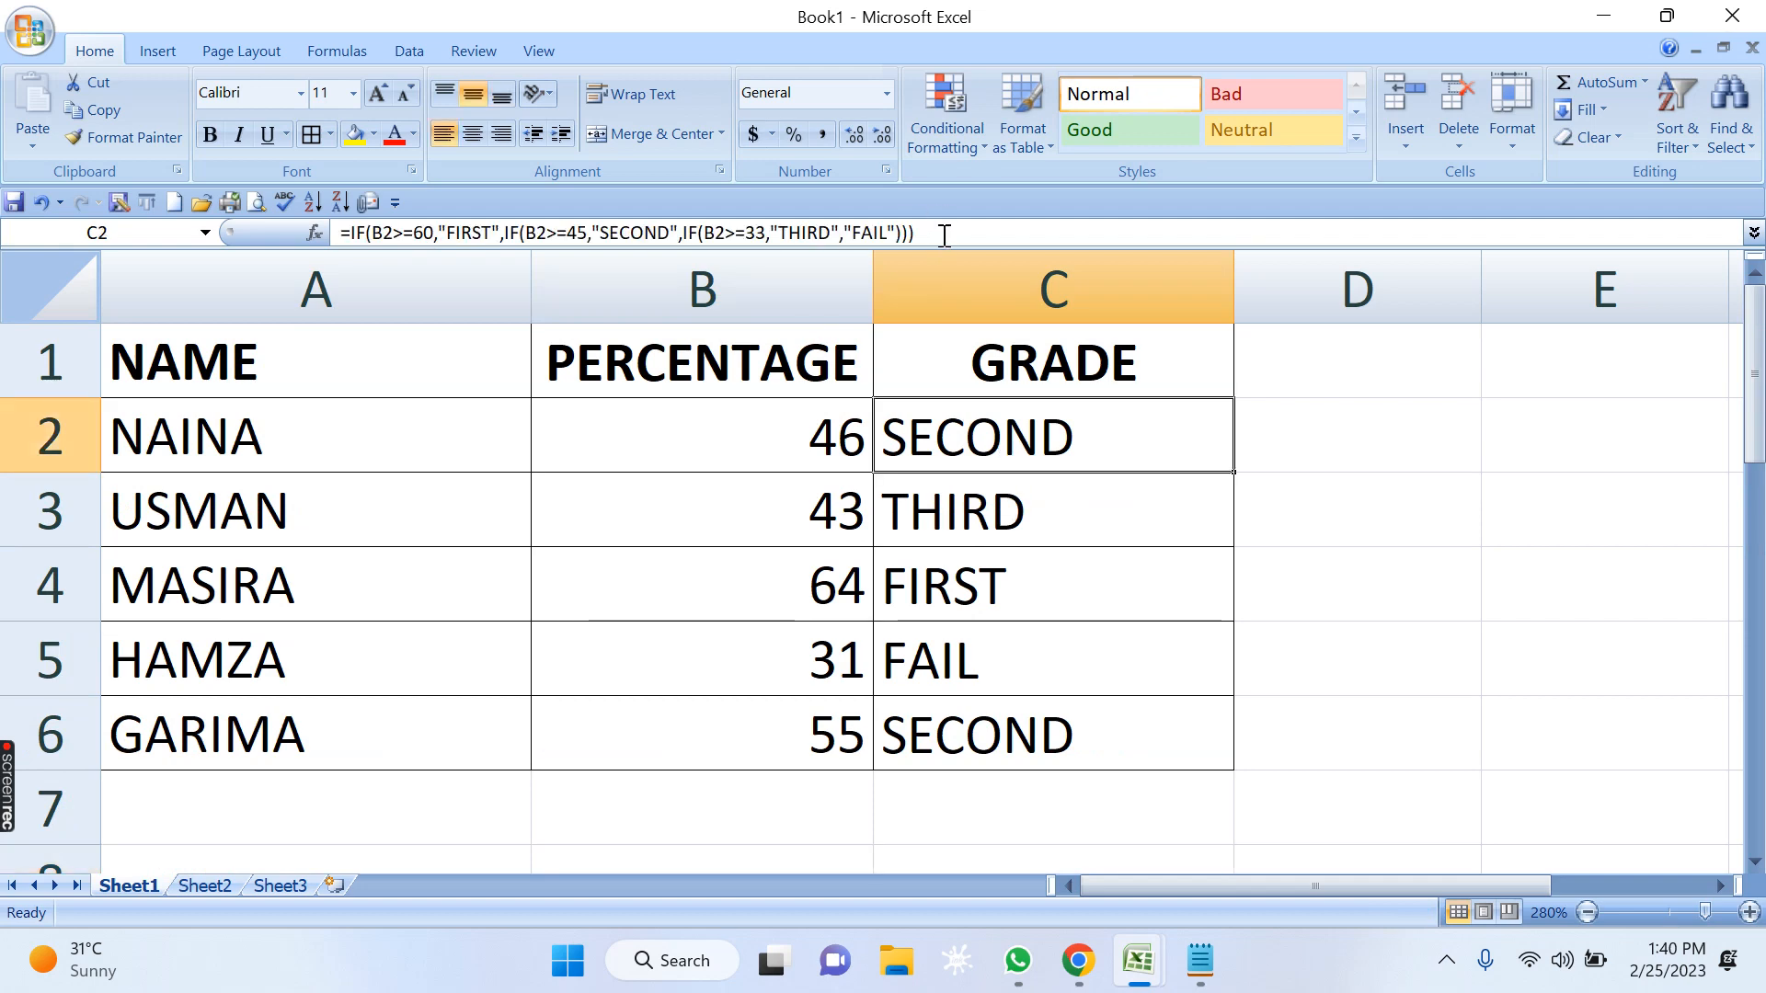
left_click_drag(944, 235, 303, 234)
key("ctrl+c")
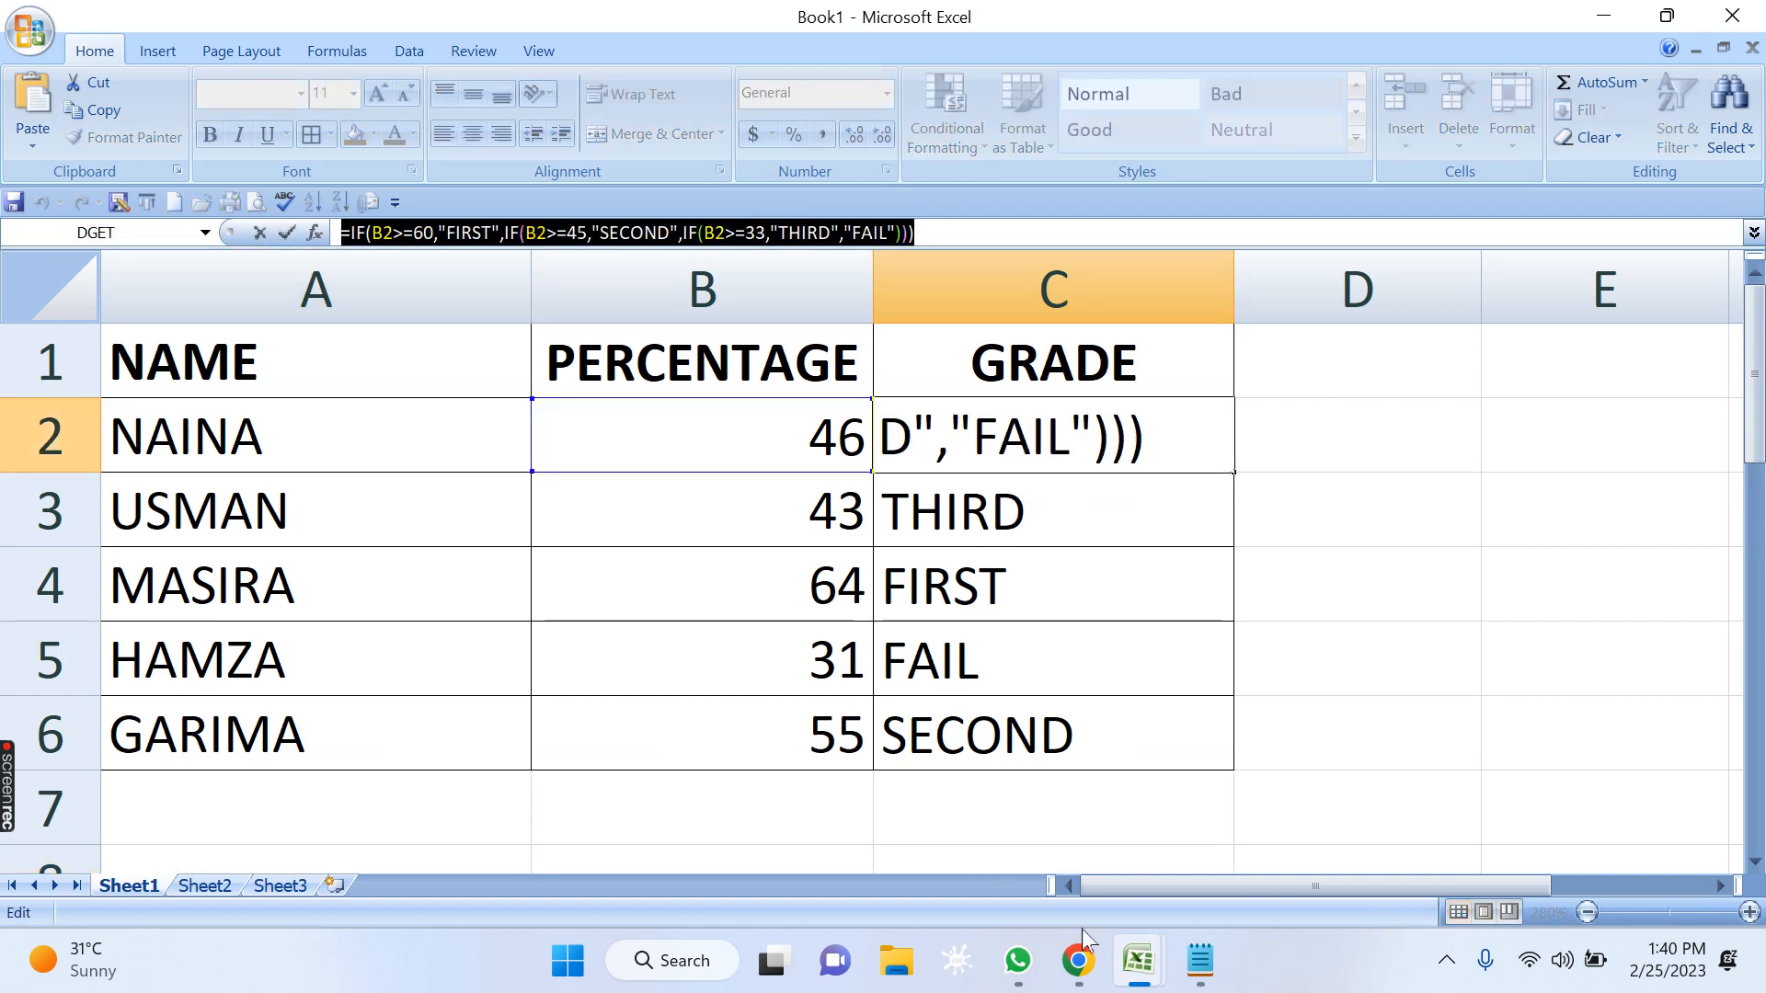
key("Escape")
left_click(1201, 960)
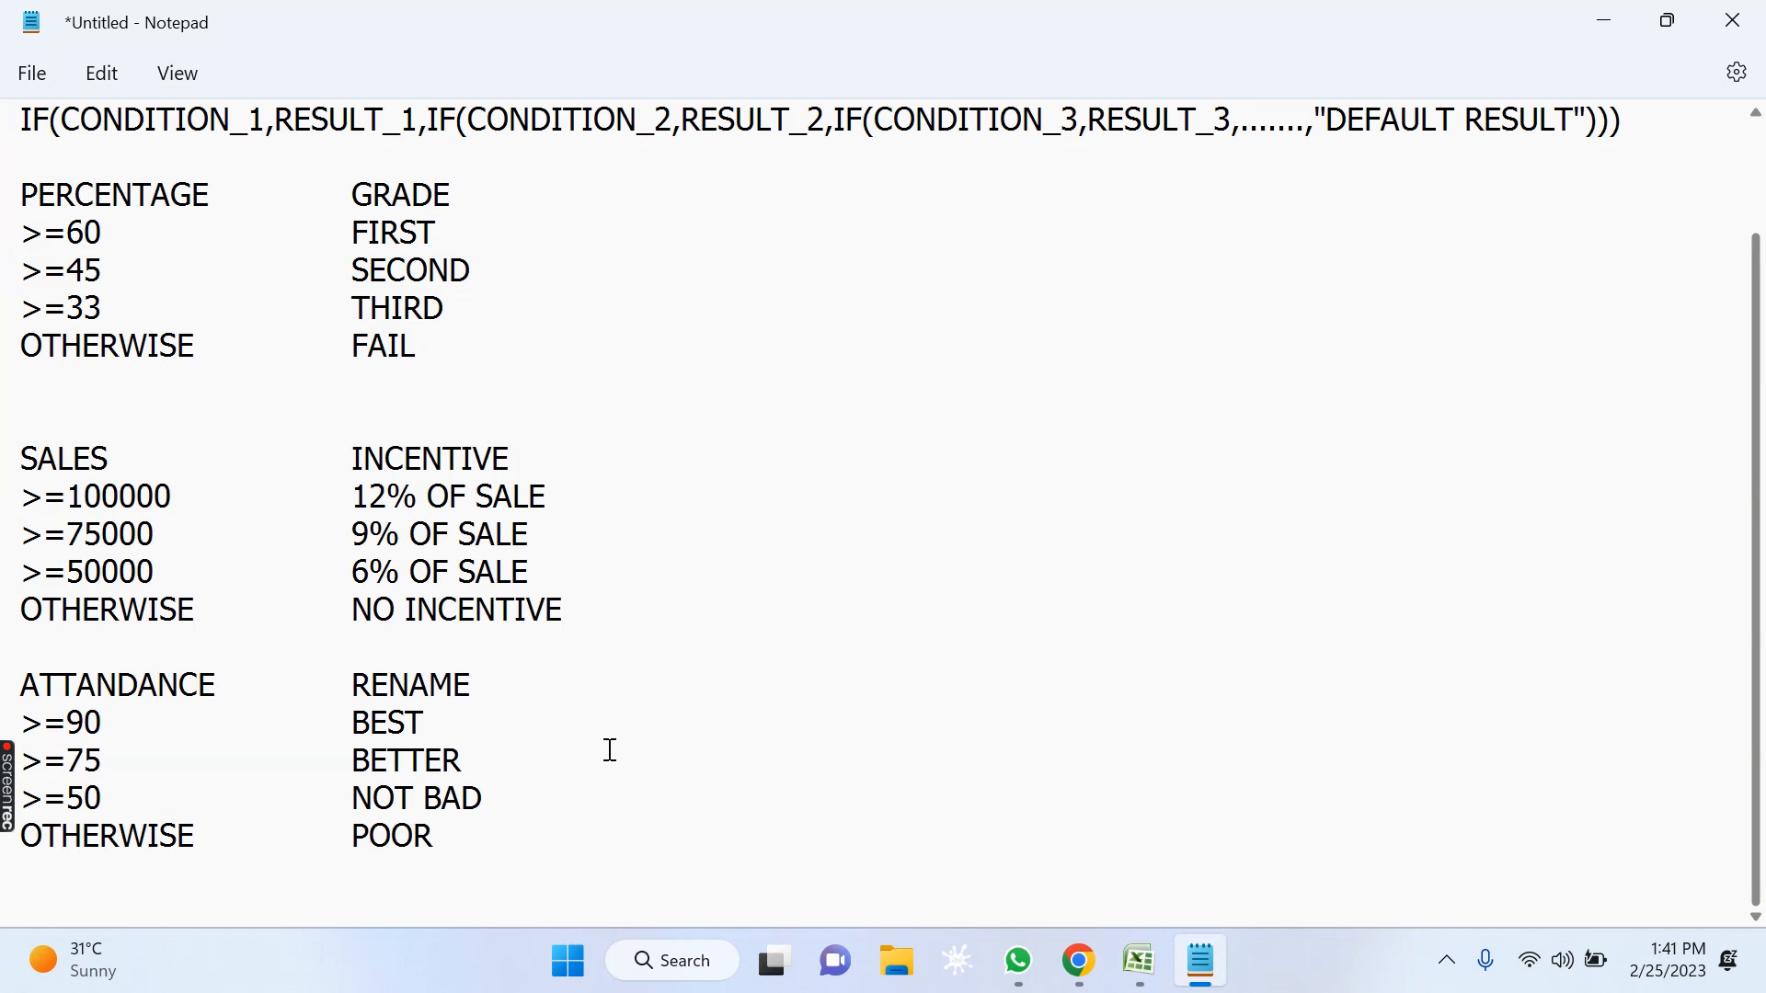
left_click(561, 847)
key("Return")
key("Return")
key("Return")
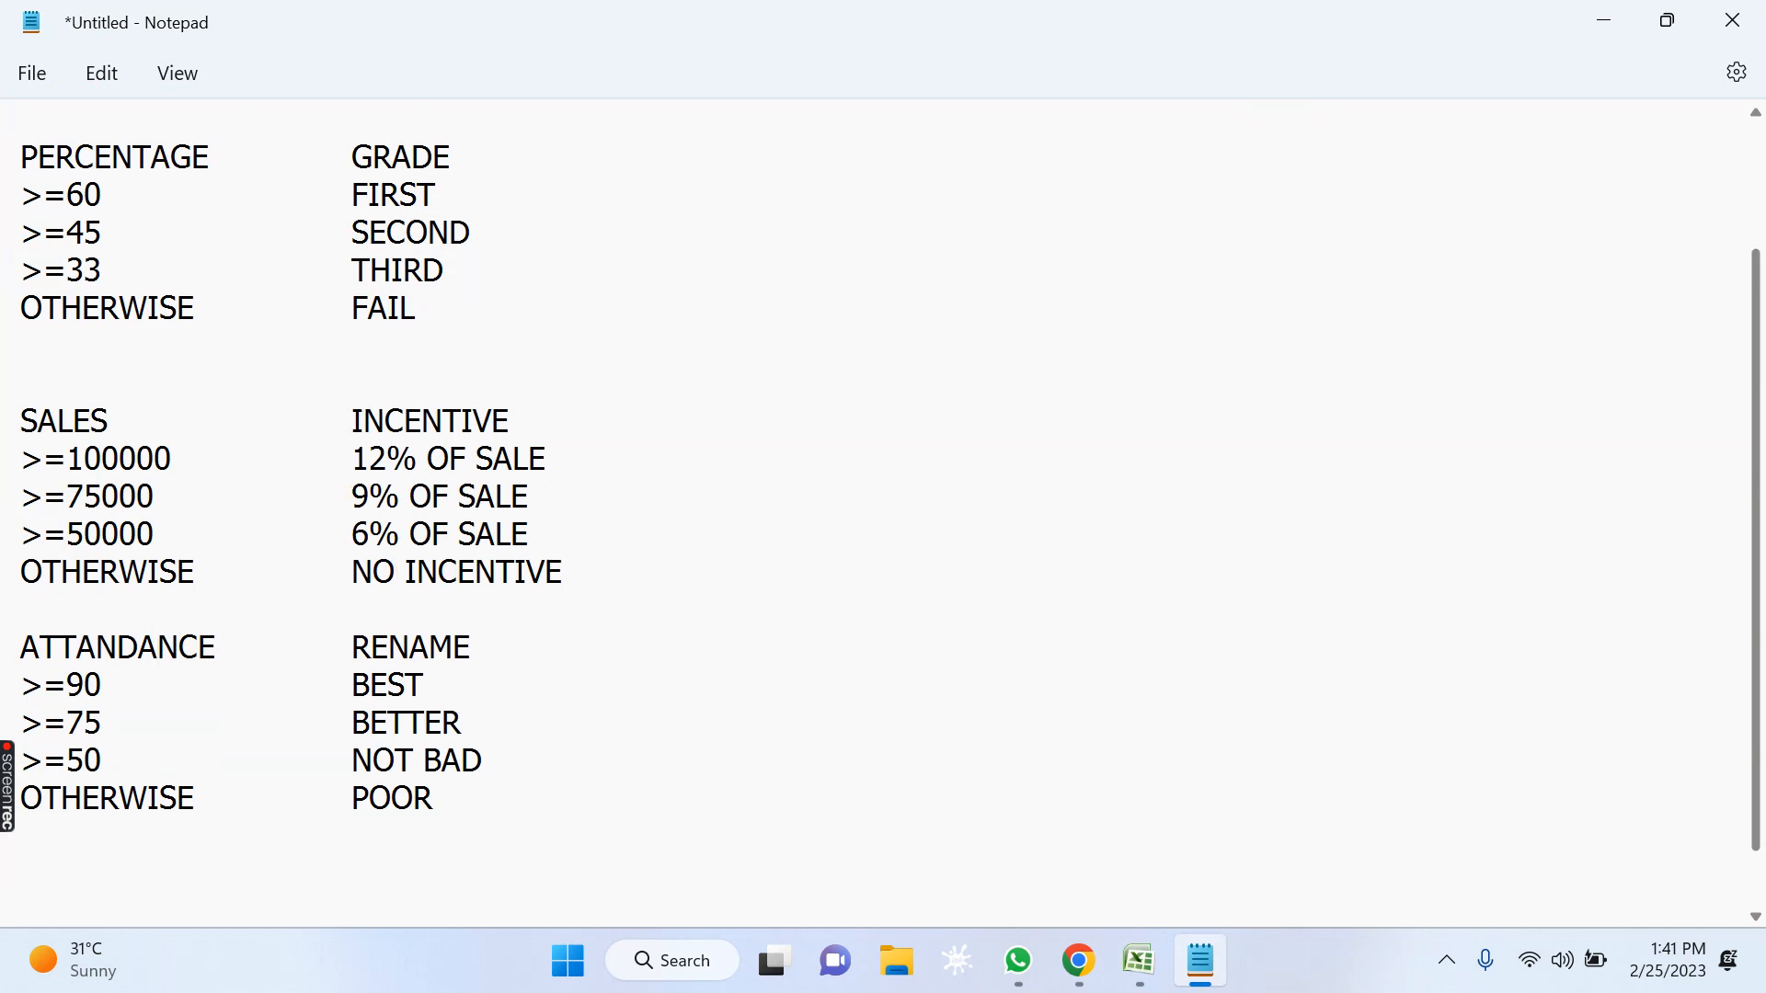
key("ctrl+v")
key("Return")
key("Return")
key("Return")
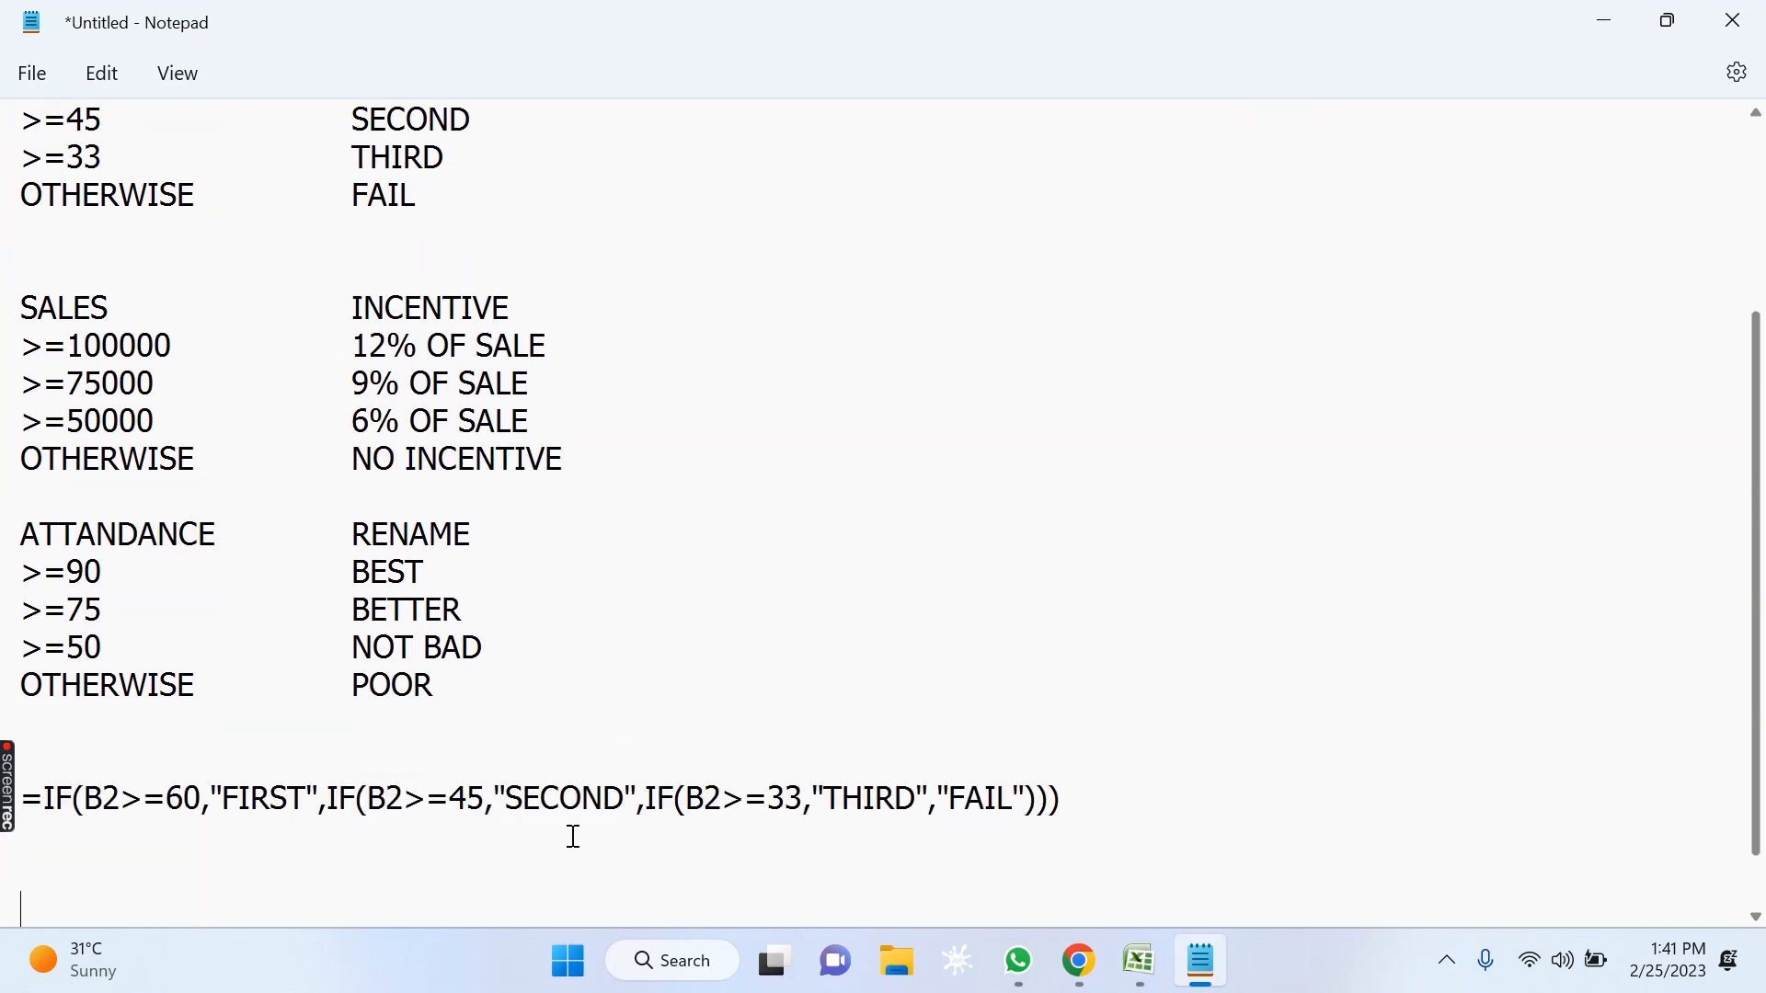
Copy the nested IF incentive formula from C10 in Excel into the Notepad notes, under the grade formula.
key("alt+Tab")
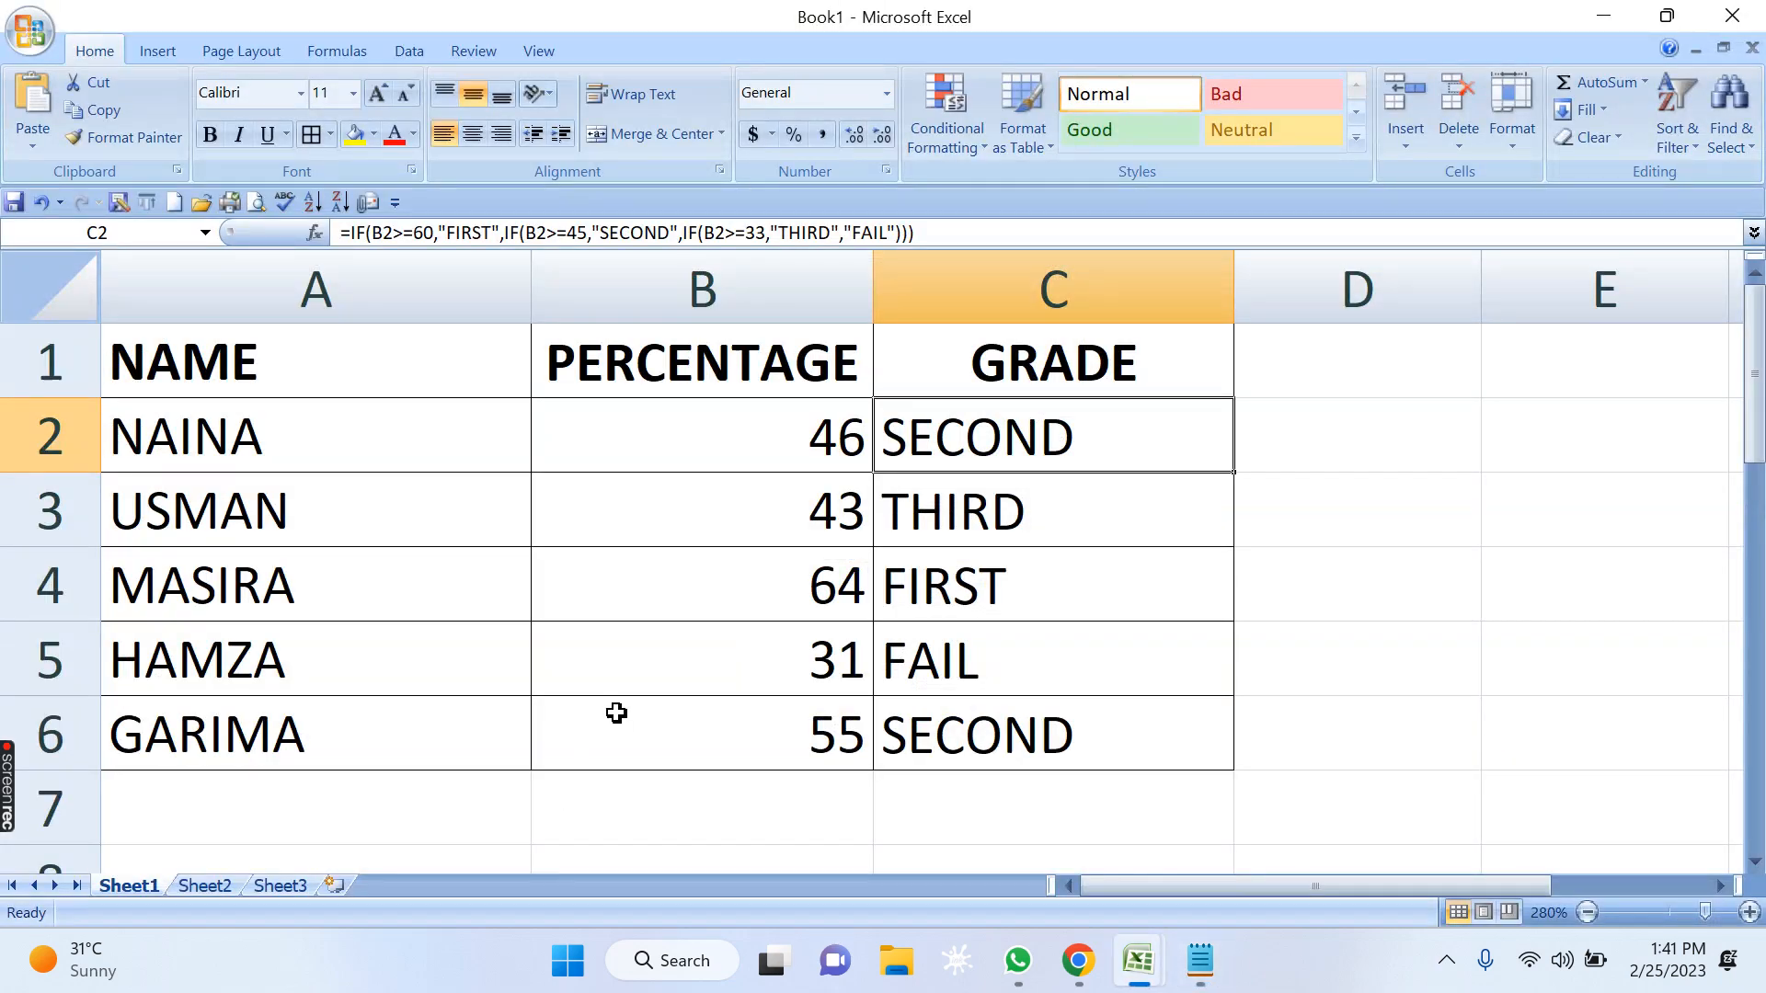
scroll(817, 576, "down", 2)
left_click(1115, 614)
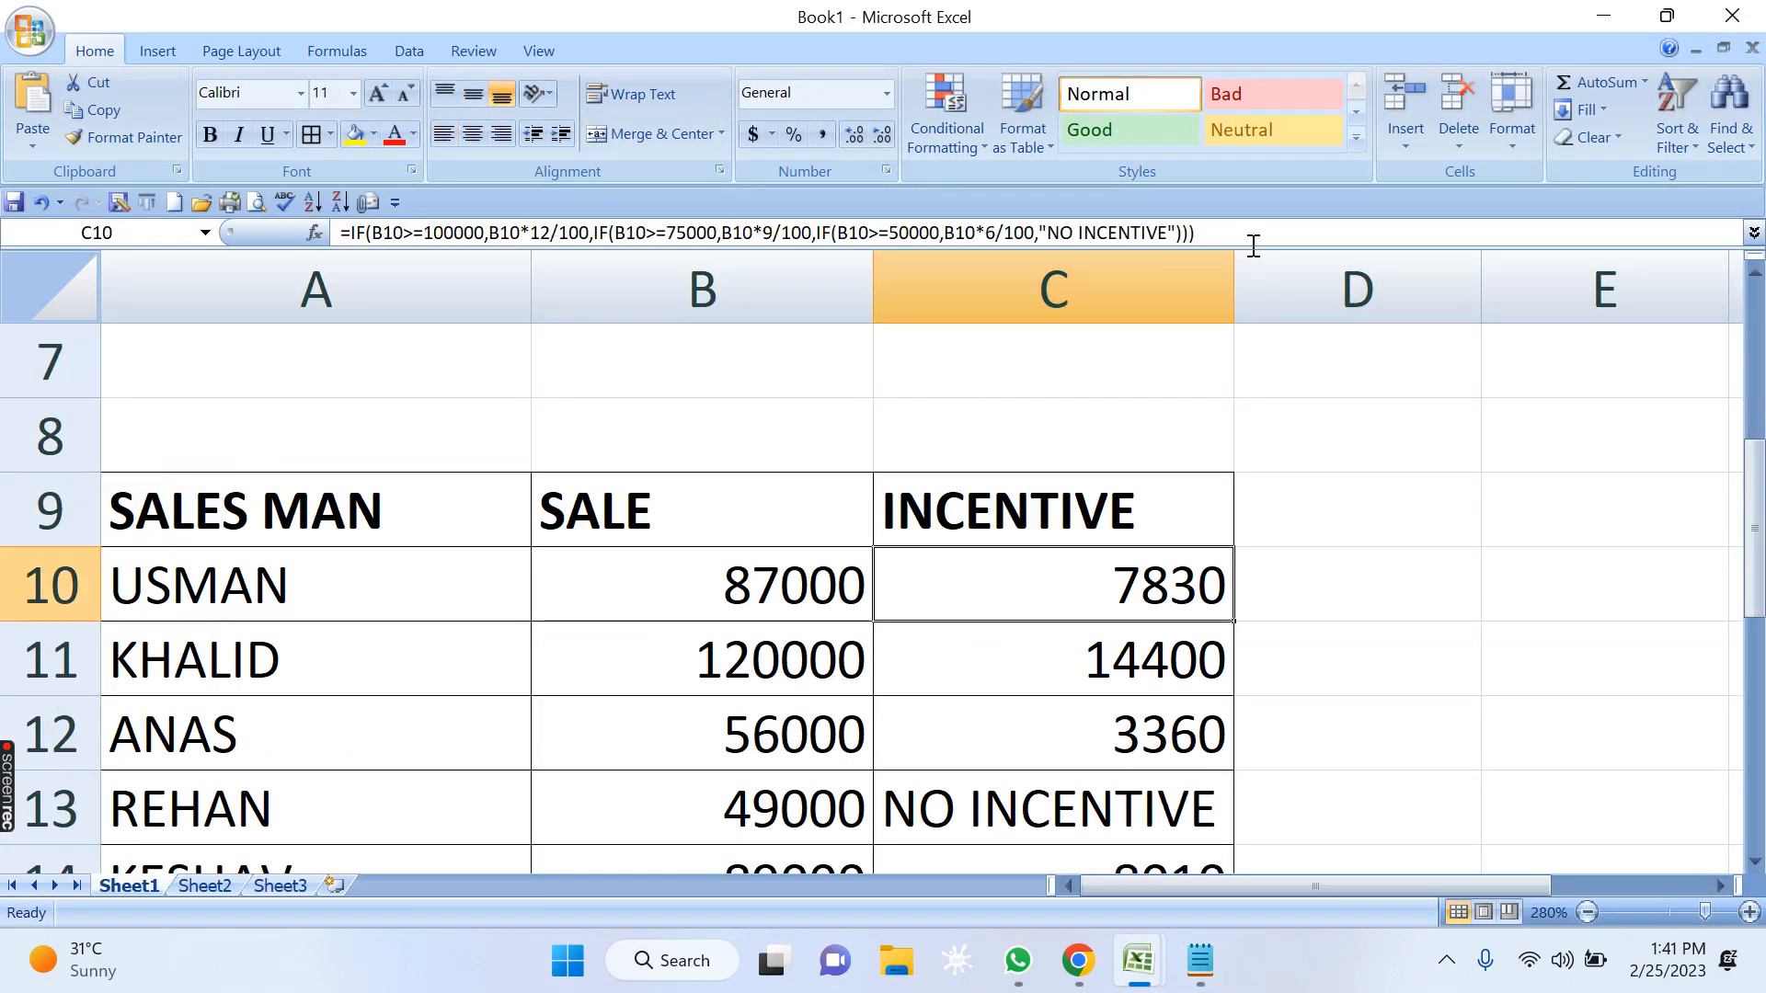
left_click_drag(1242, 235, 112, 200)
key("ctrl+c")
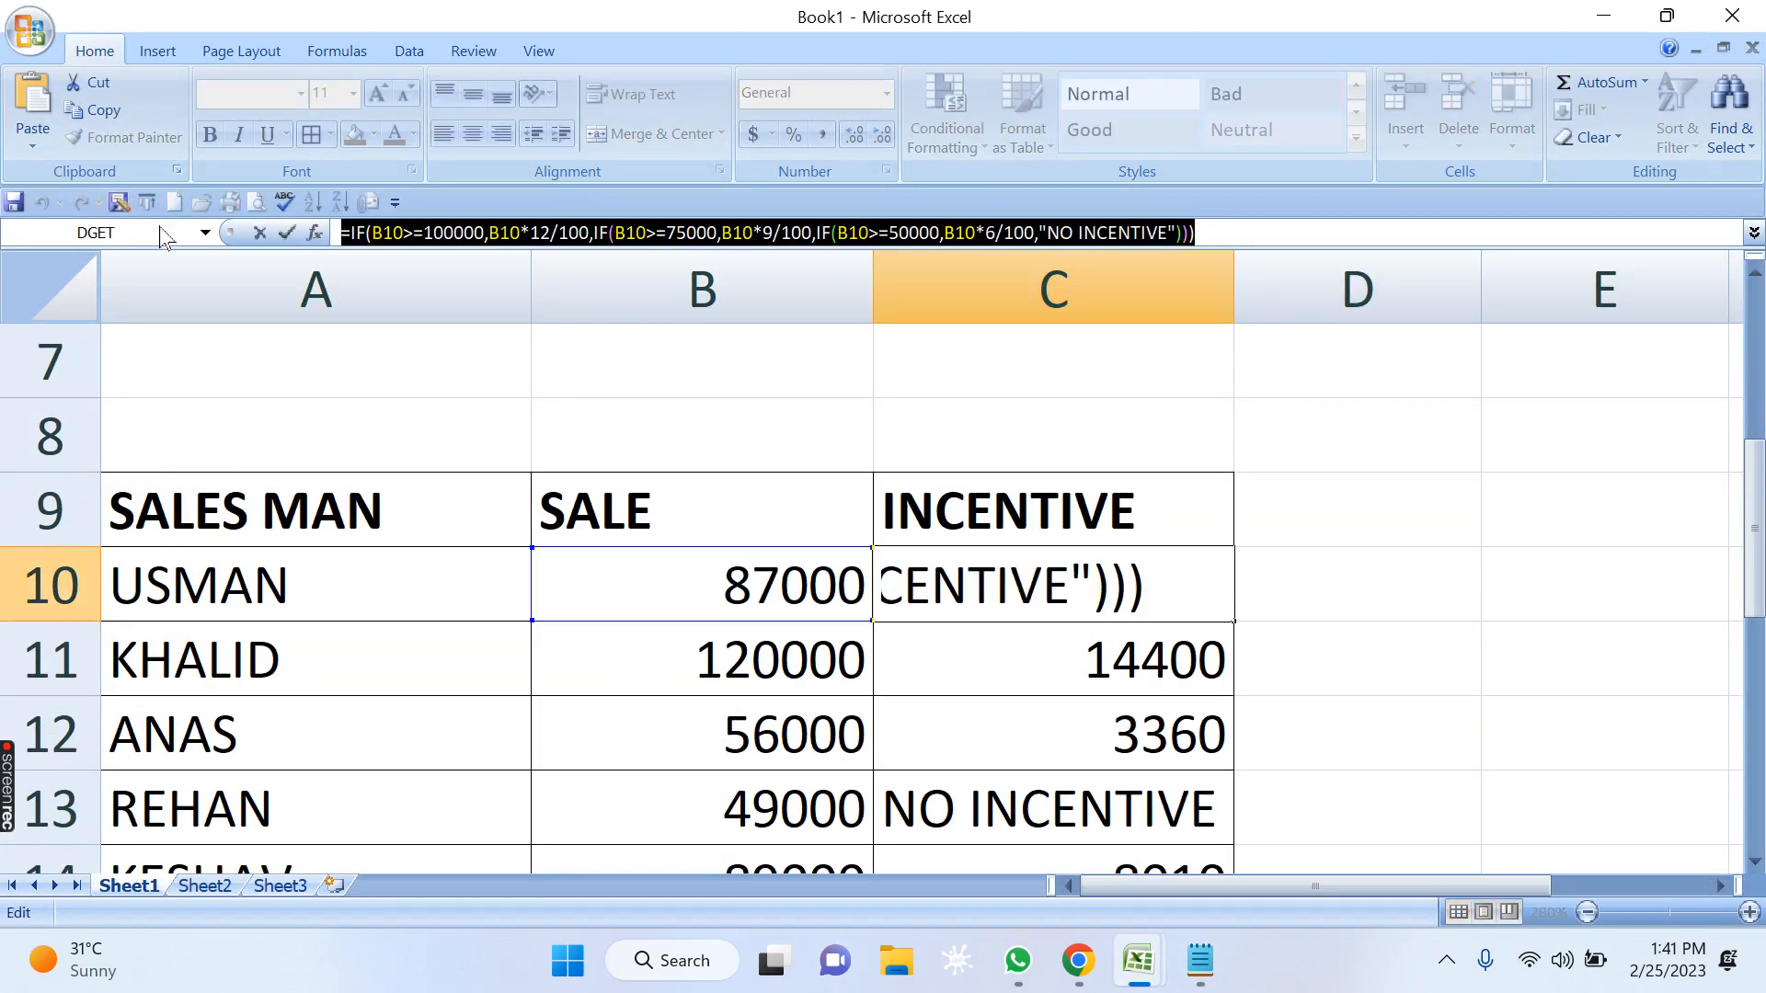
key("alt+Tab")
key("alt+Tab")
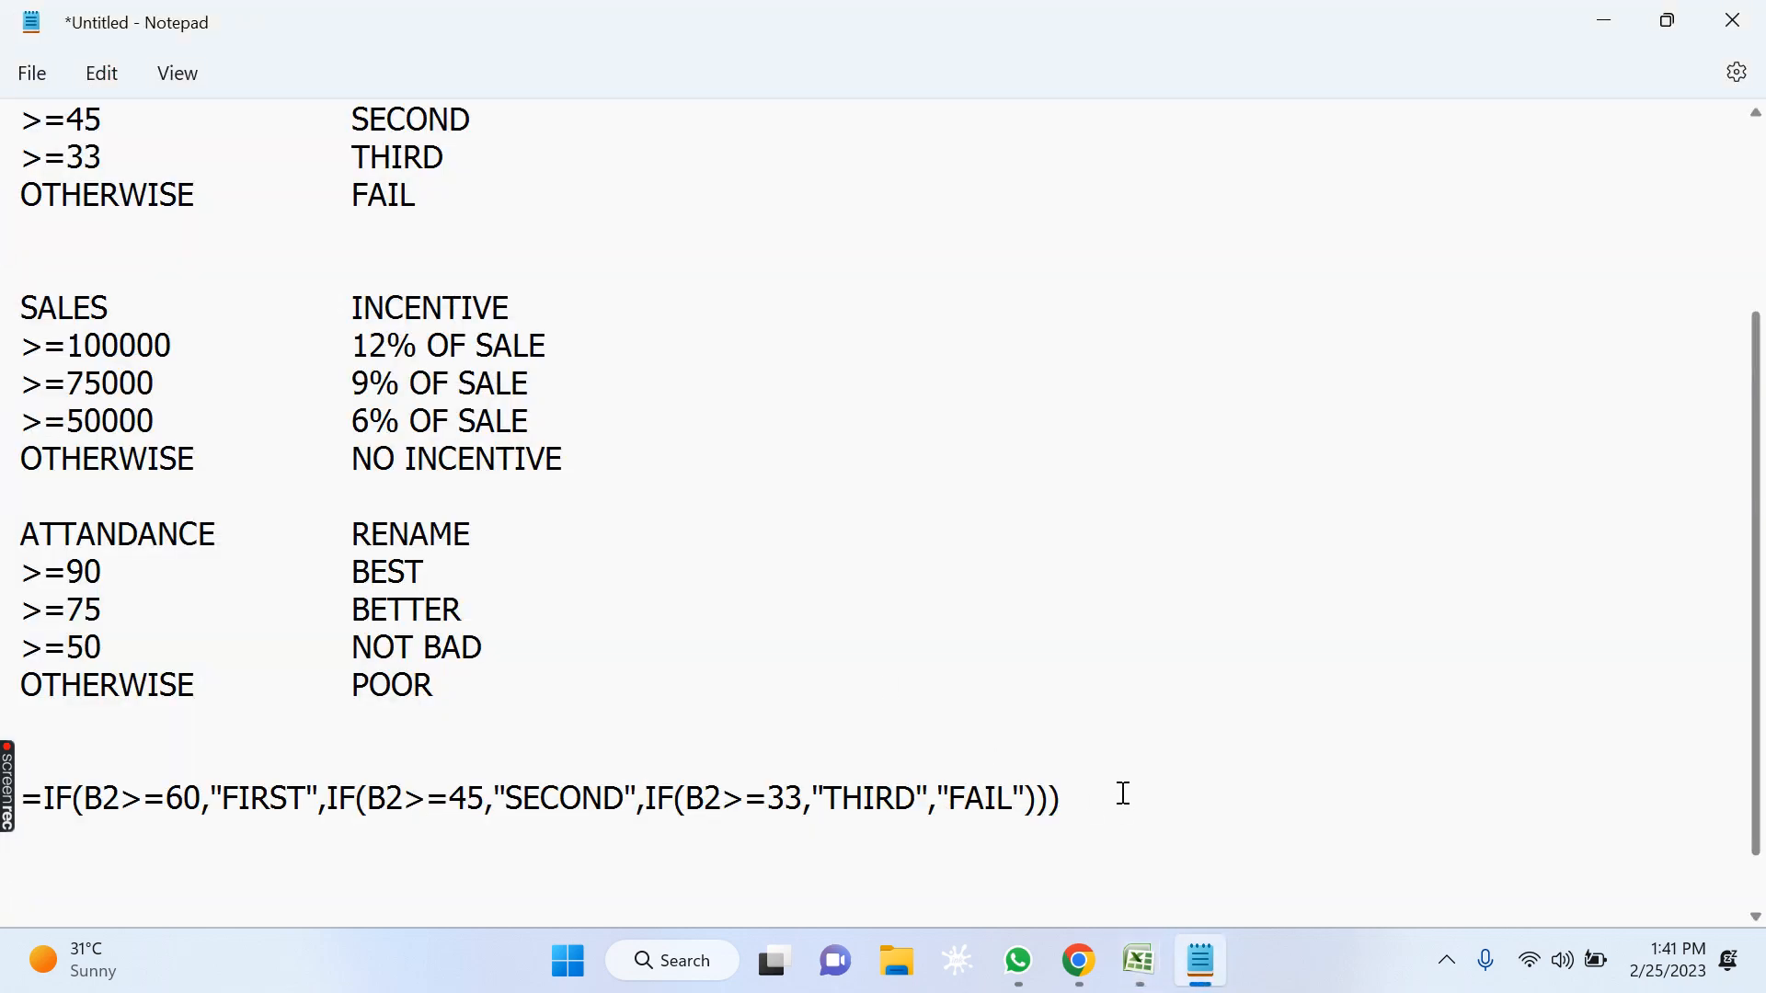
key("Return")
key("ctrl+v")
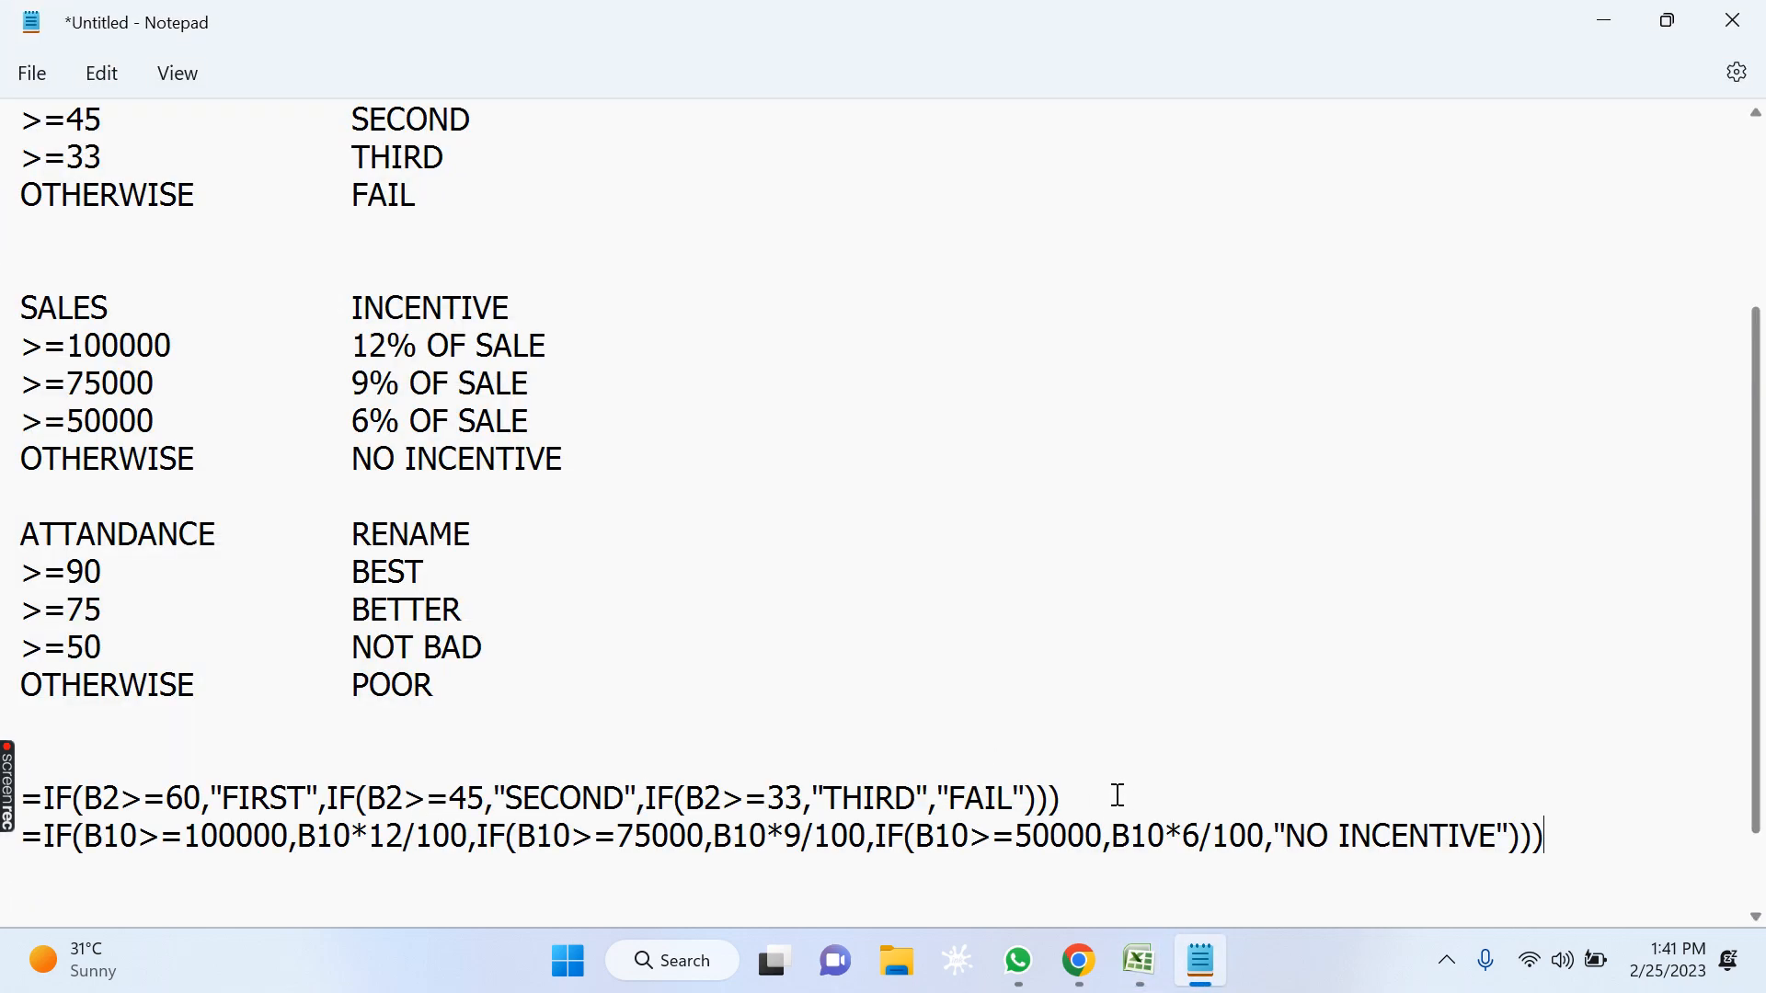
key("Return")
Copy the nested IF remark formula from C18 in Excel into the Notepad notes, after the incentive formula.
key("alt+Tab")
scroll(776, 686, "down", 3)
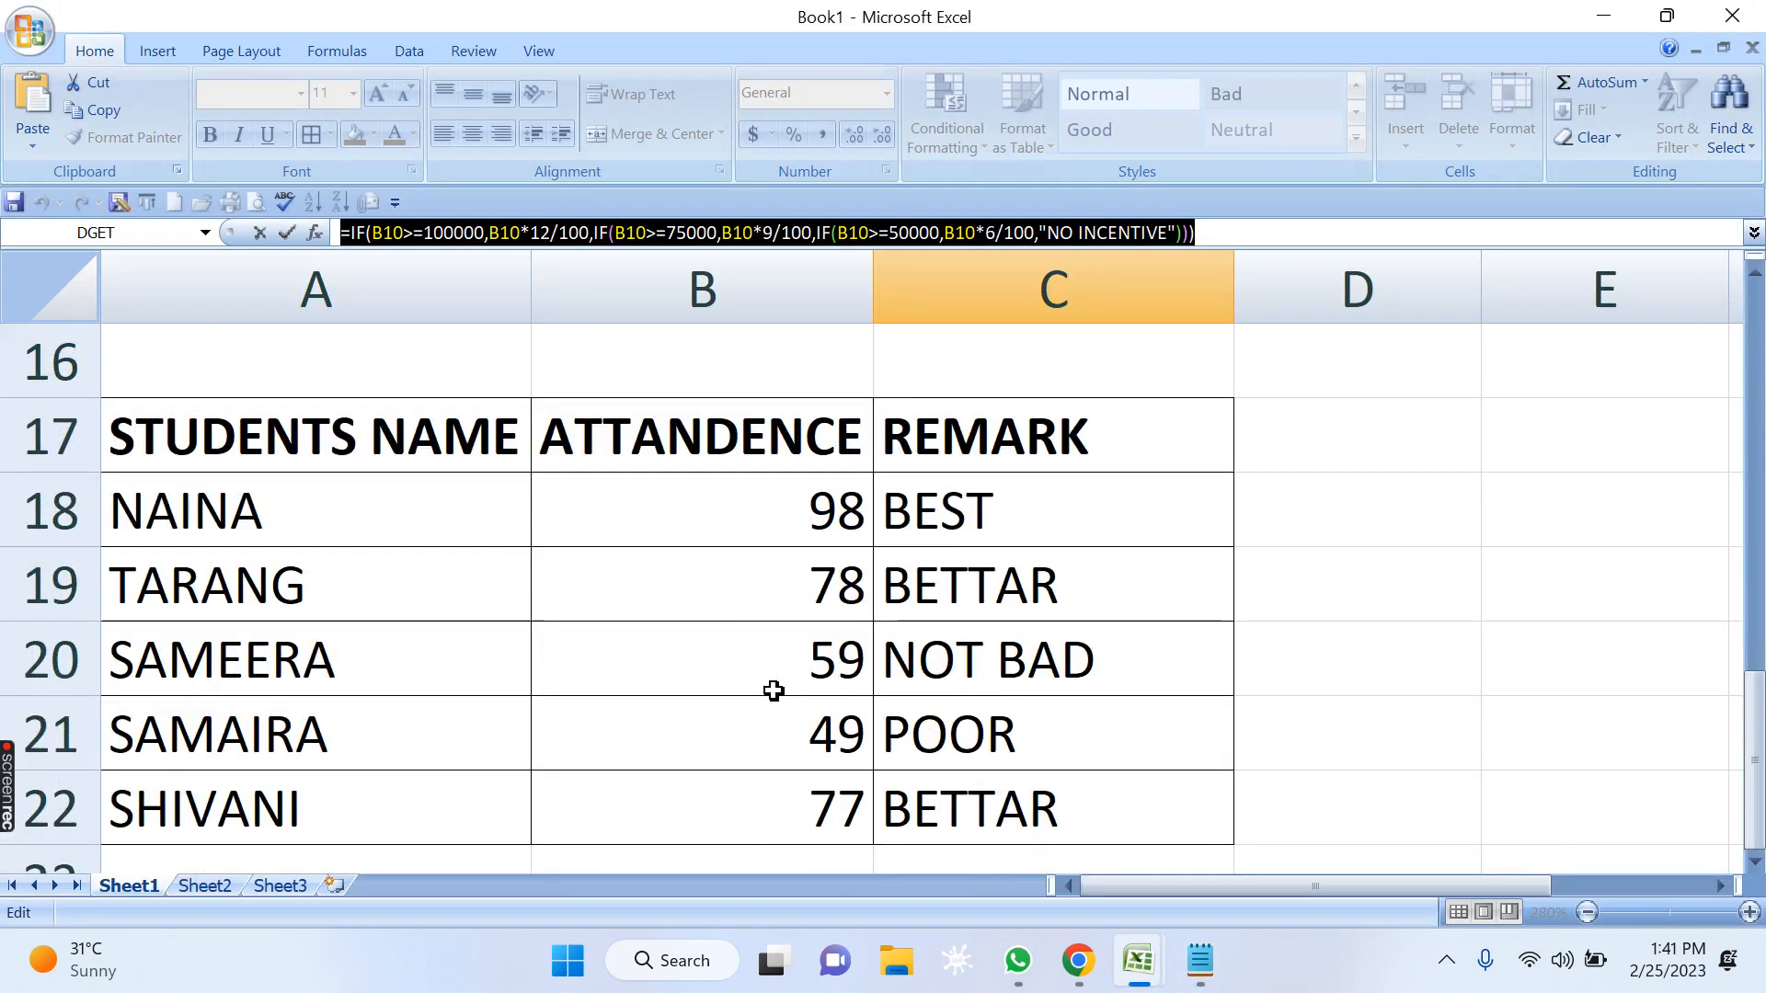
left_click(940, 588)
key("Escape")
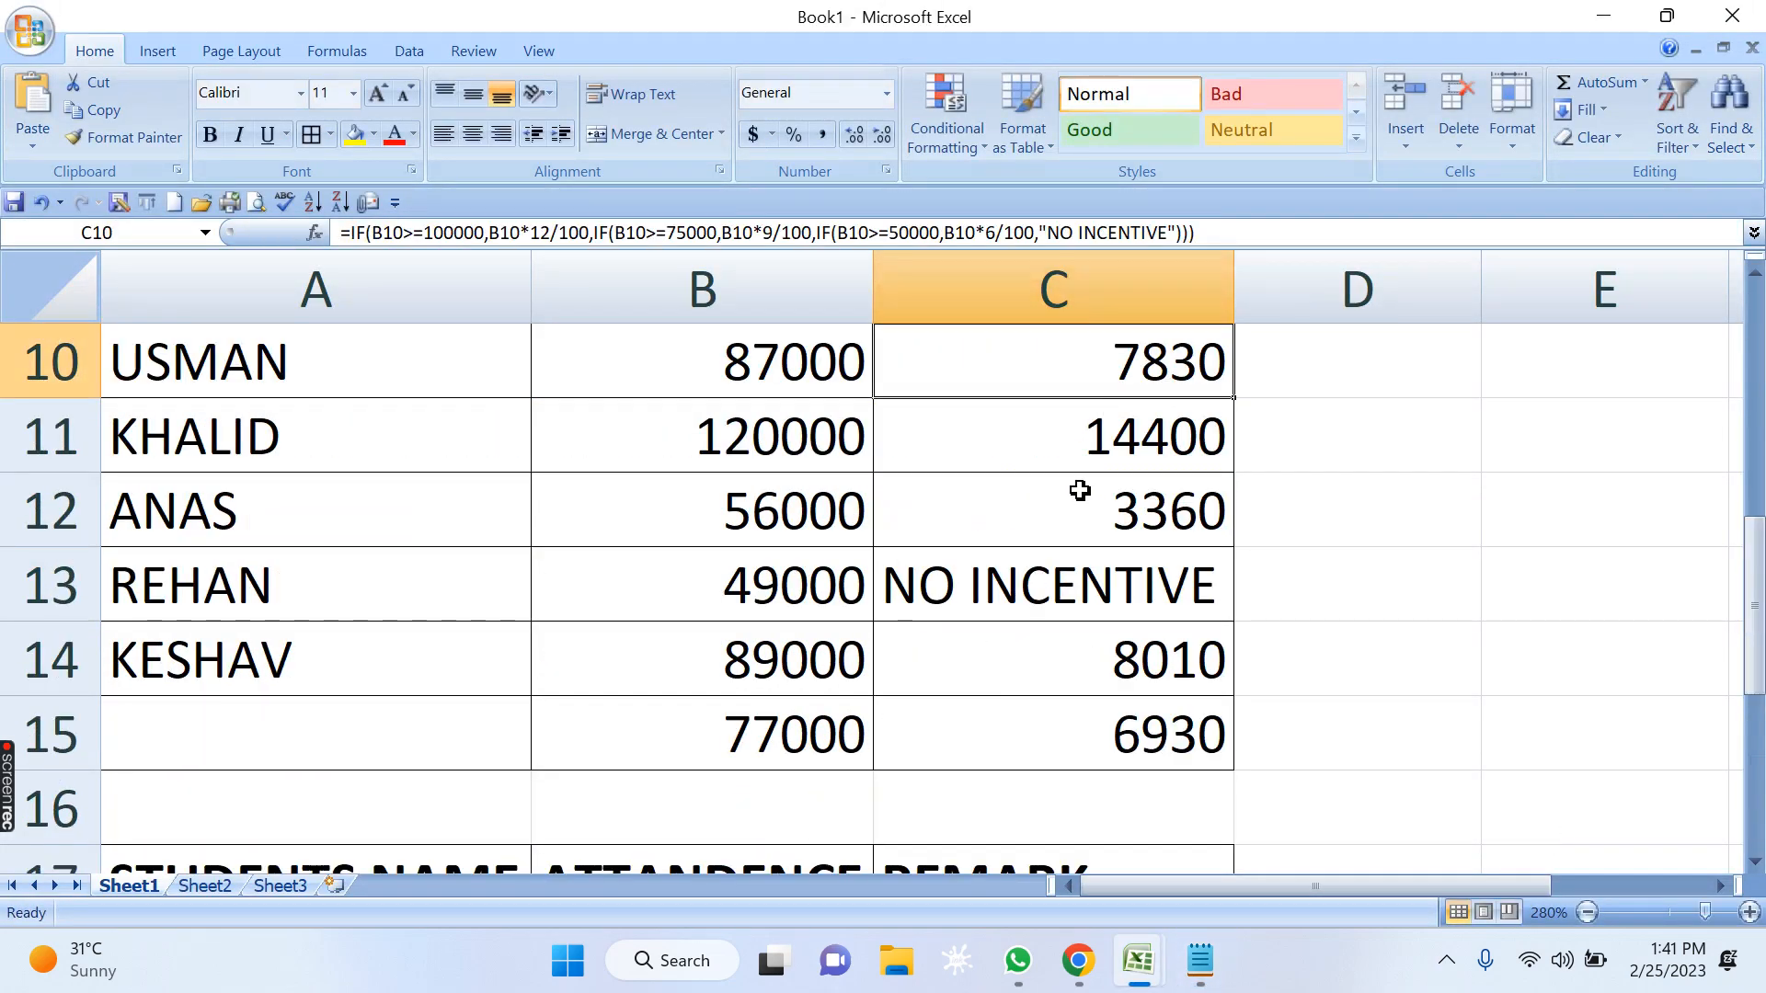
scroll(1037, 633, "down", 2)
left_click(997, 497)
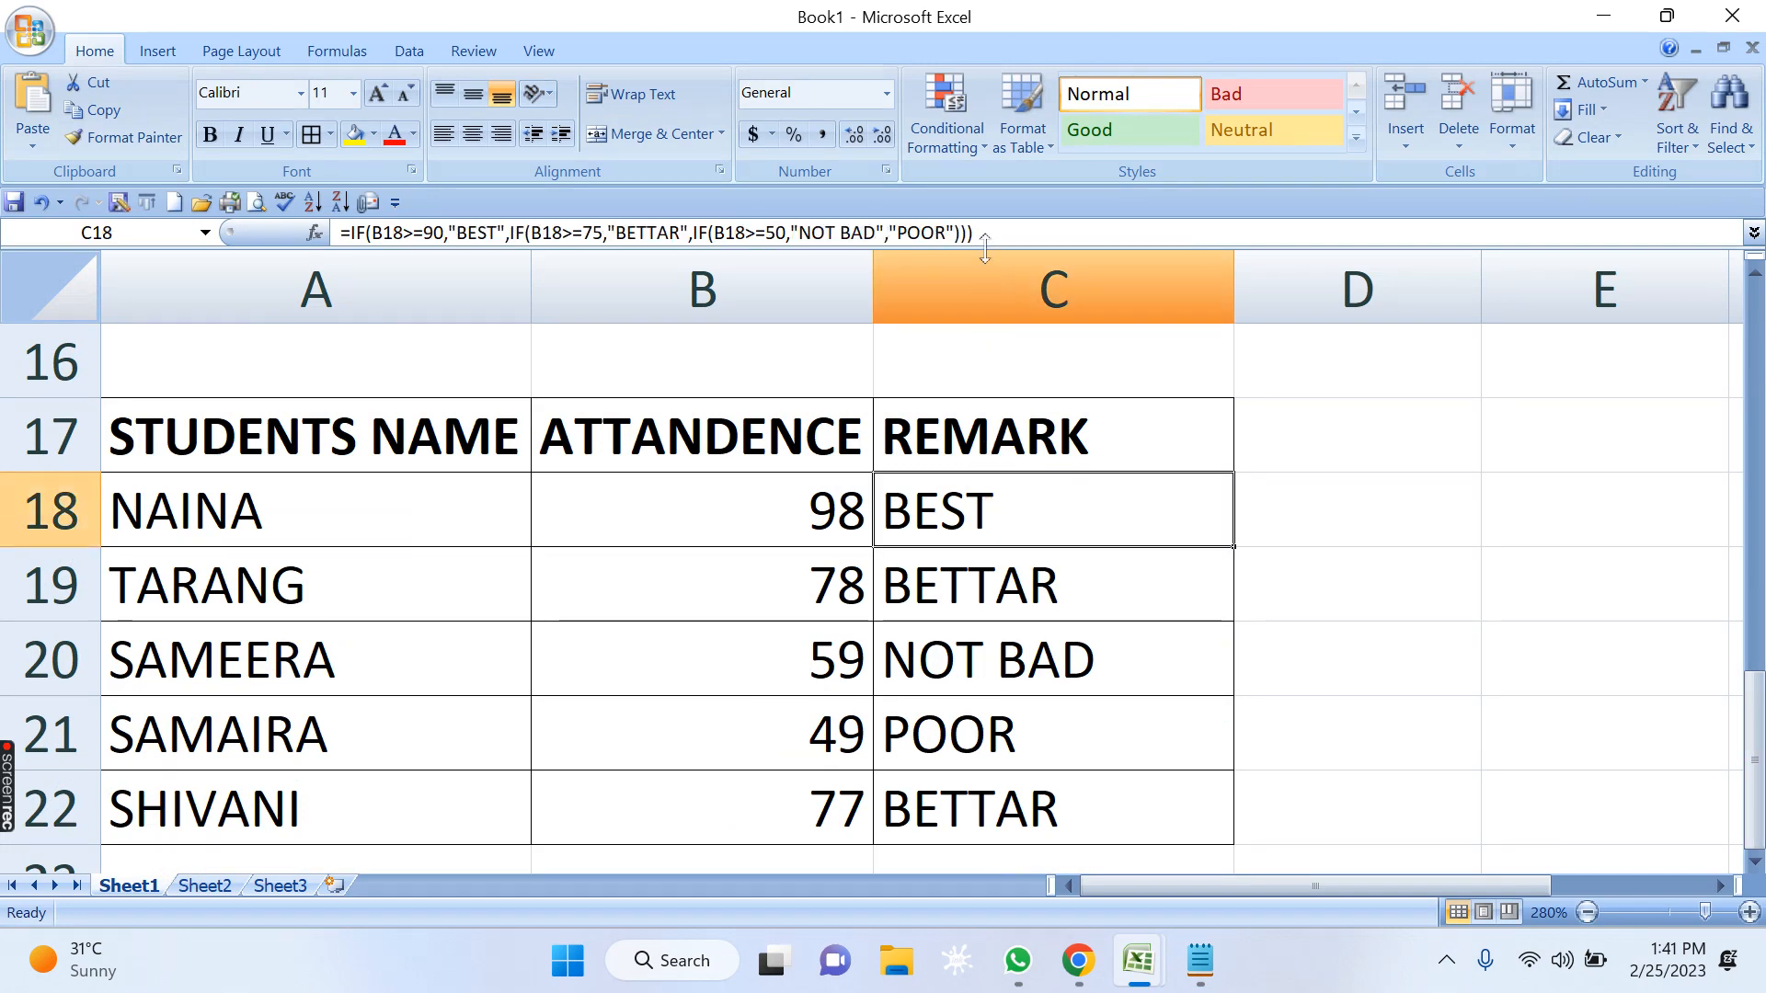
left_click_drag(977, 233, 107, 235)
key("ctrl+c")
key("Return")
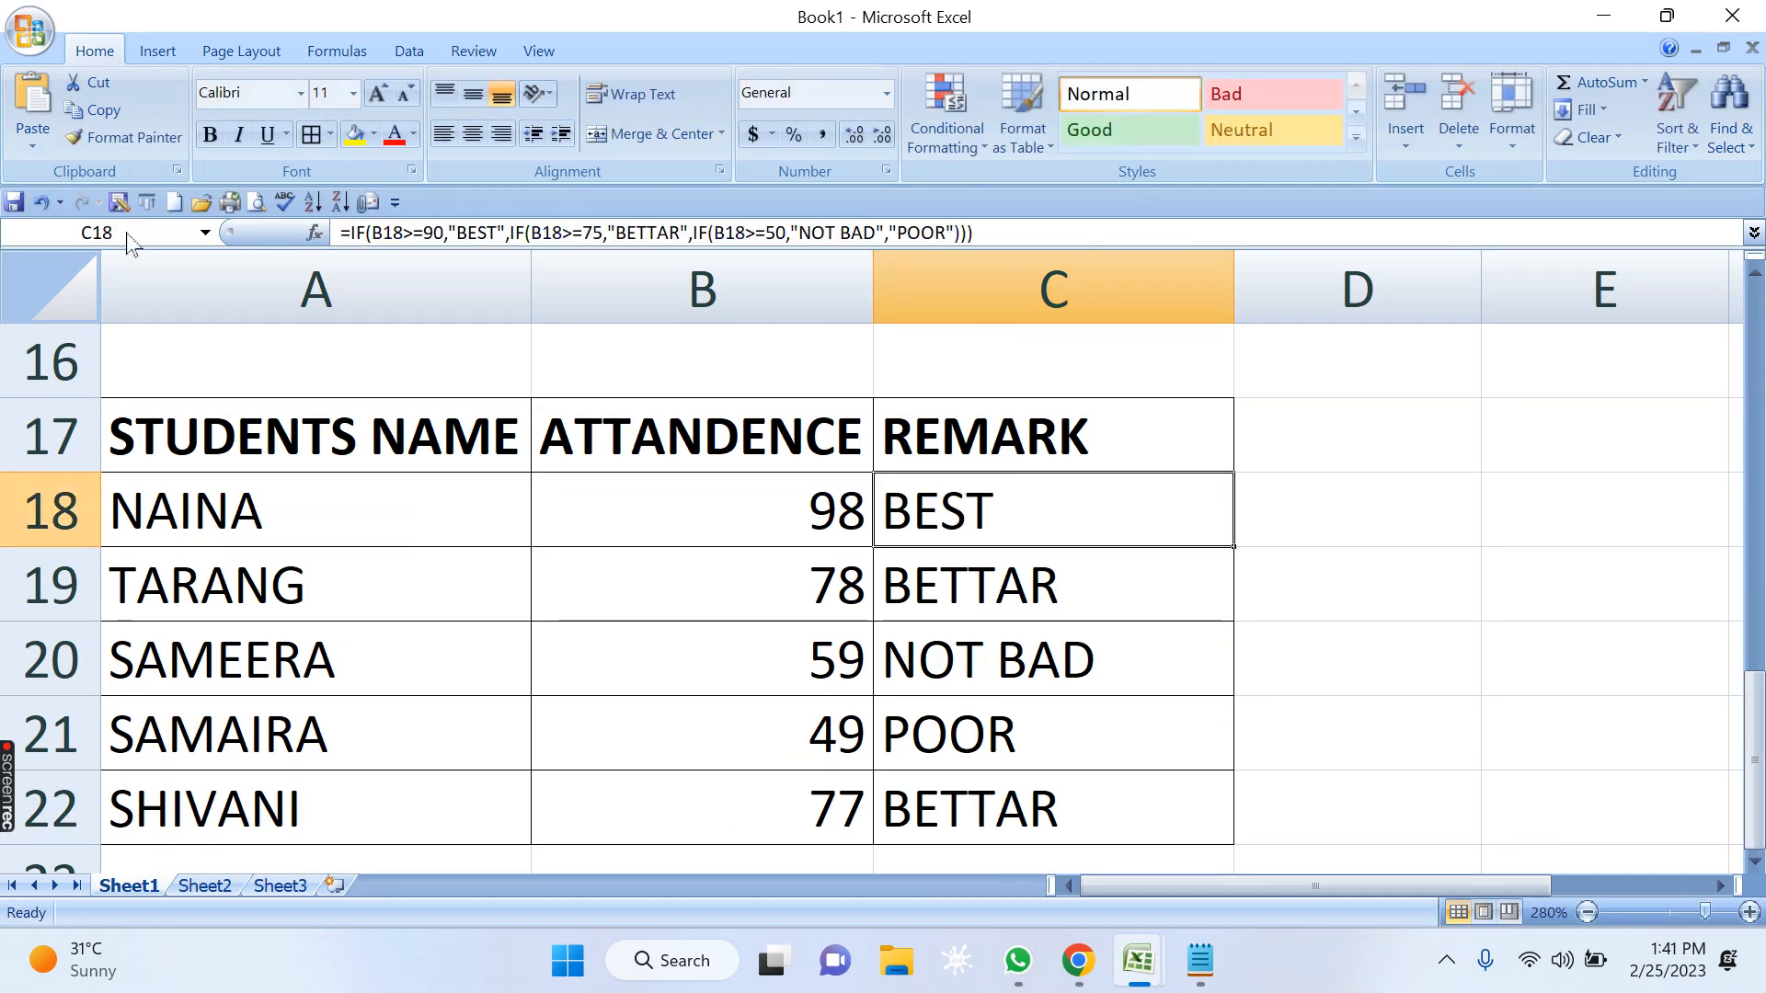
key("alt+Tab")
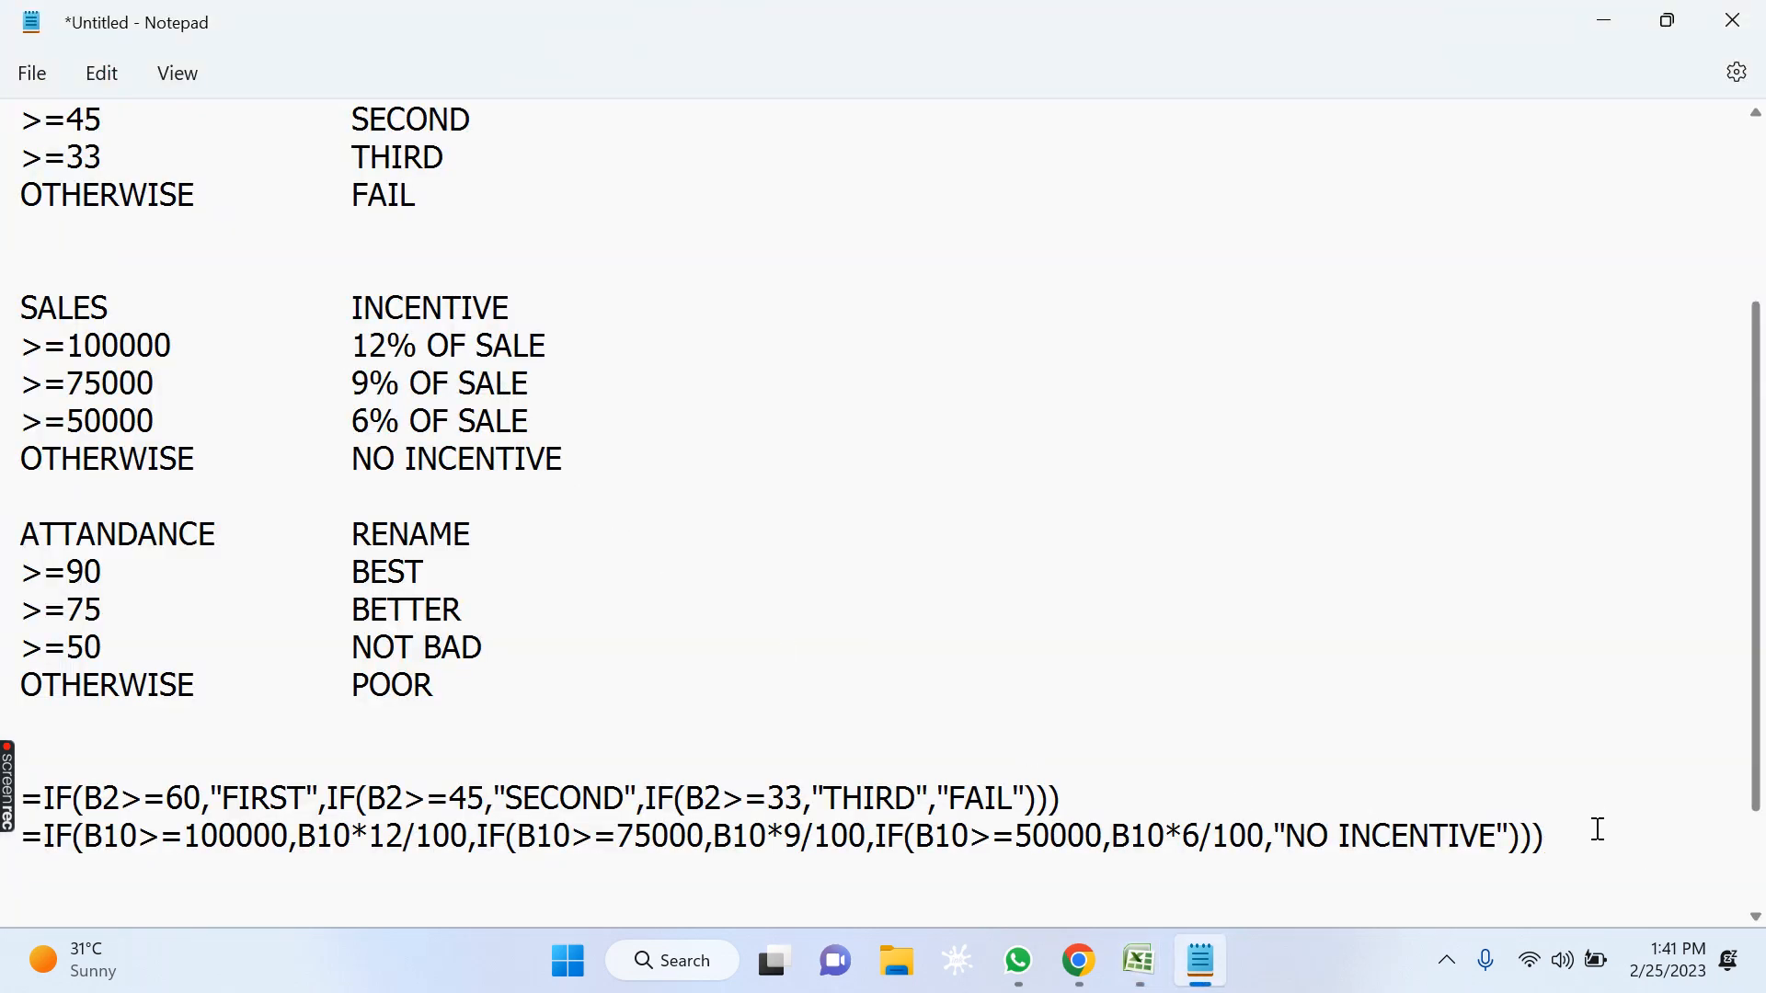
key("ctrl+v")
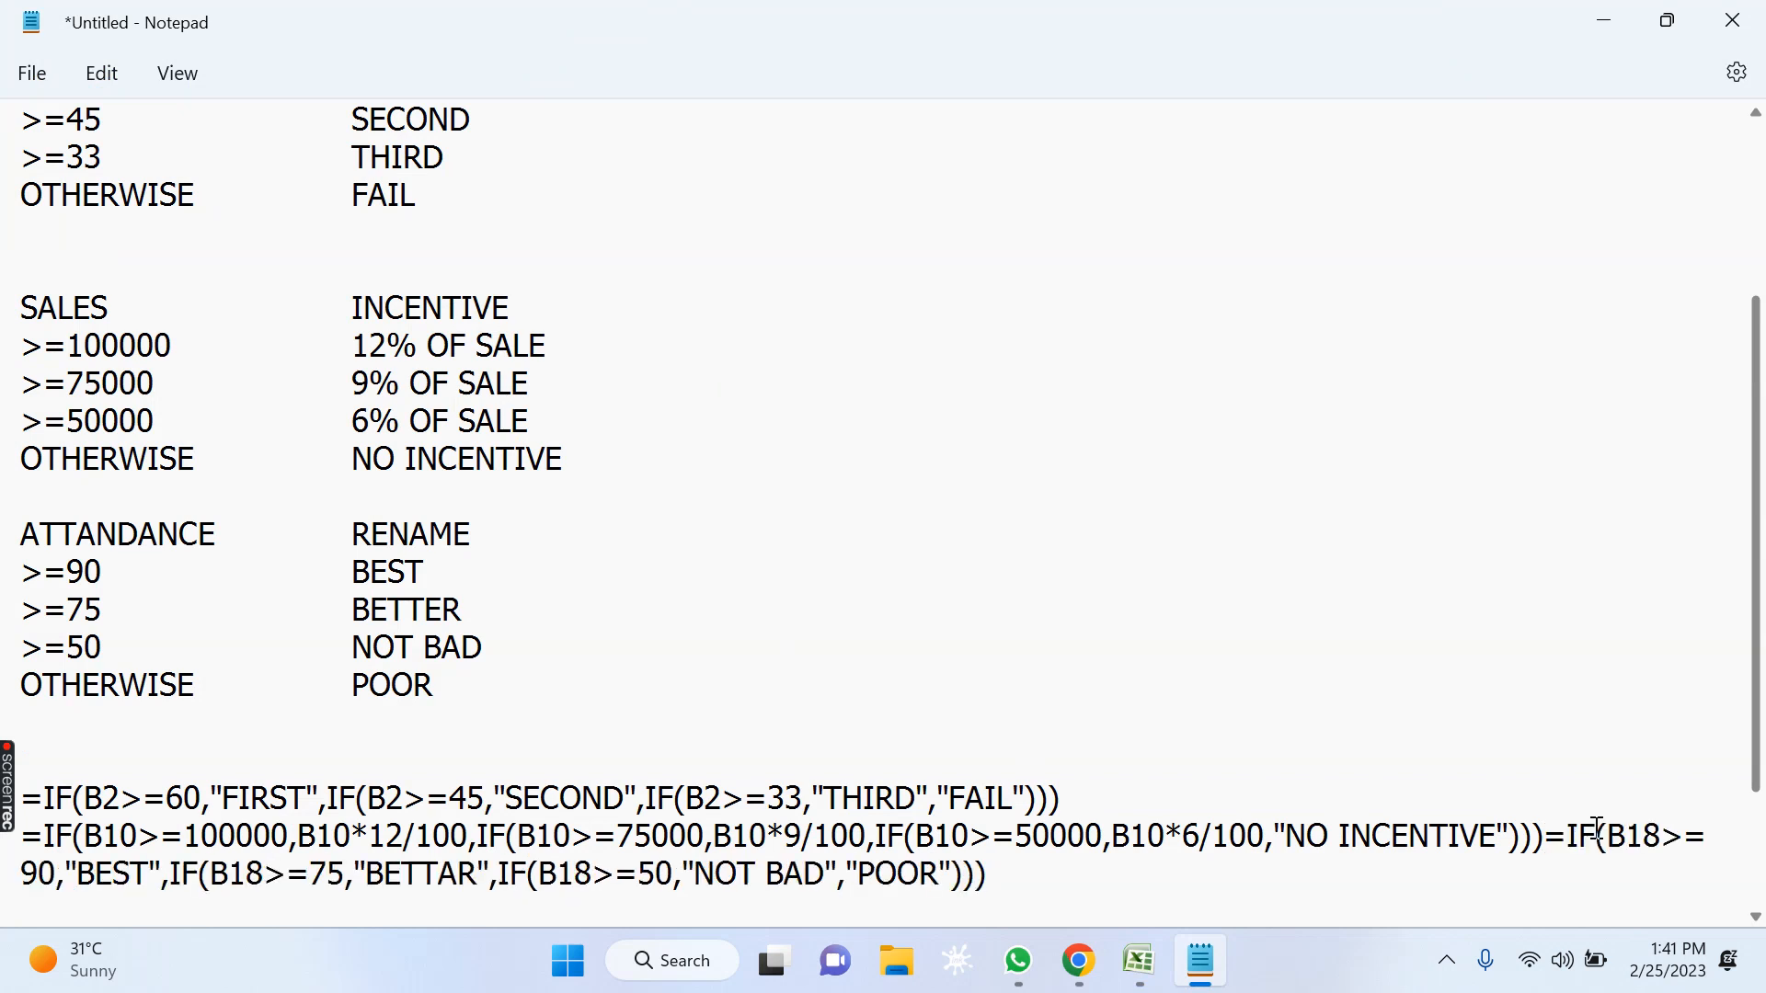
Put the remark formula on its own line and separate the three formulas with blank lines.
left_click(1546, 838)
key("Return")
scroll(761, 734, "down", 2)
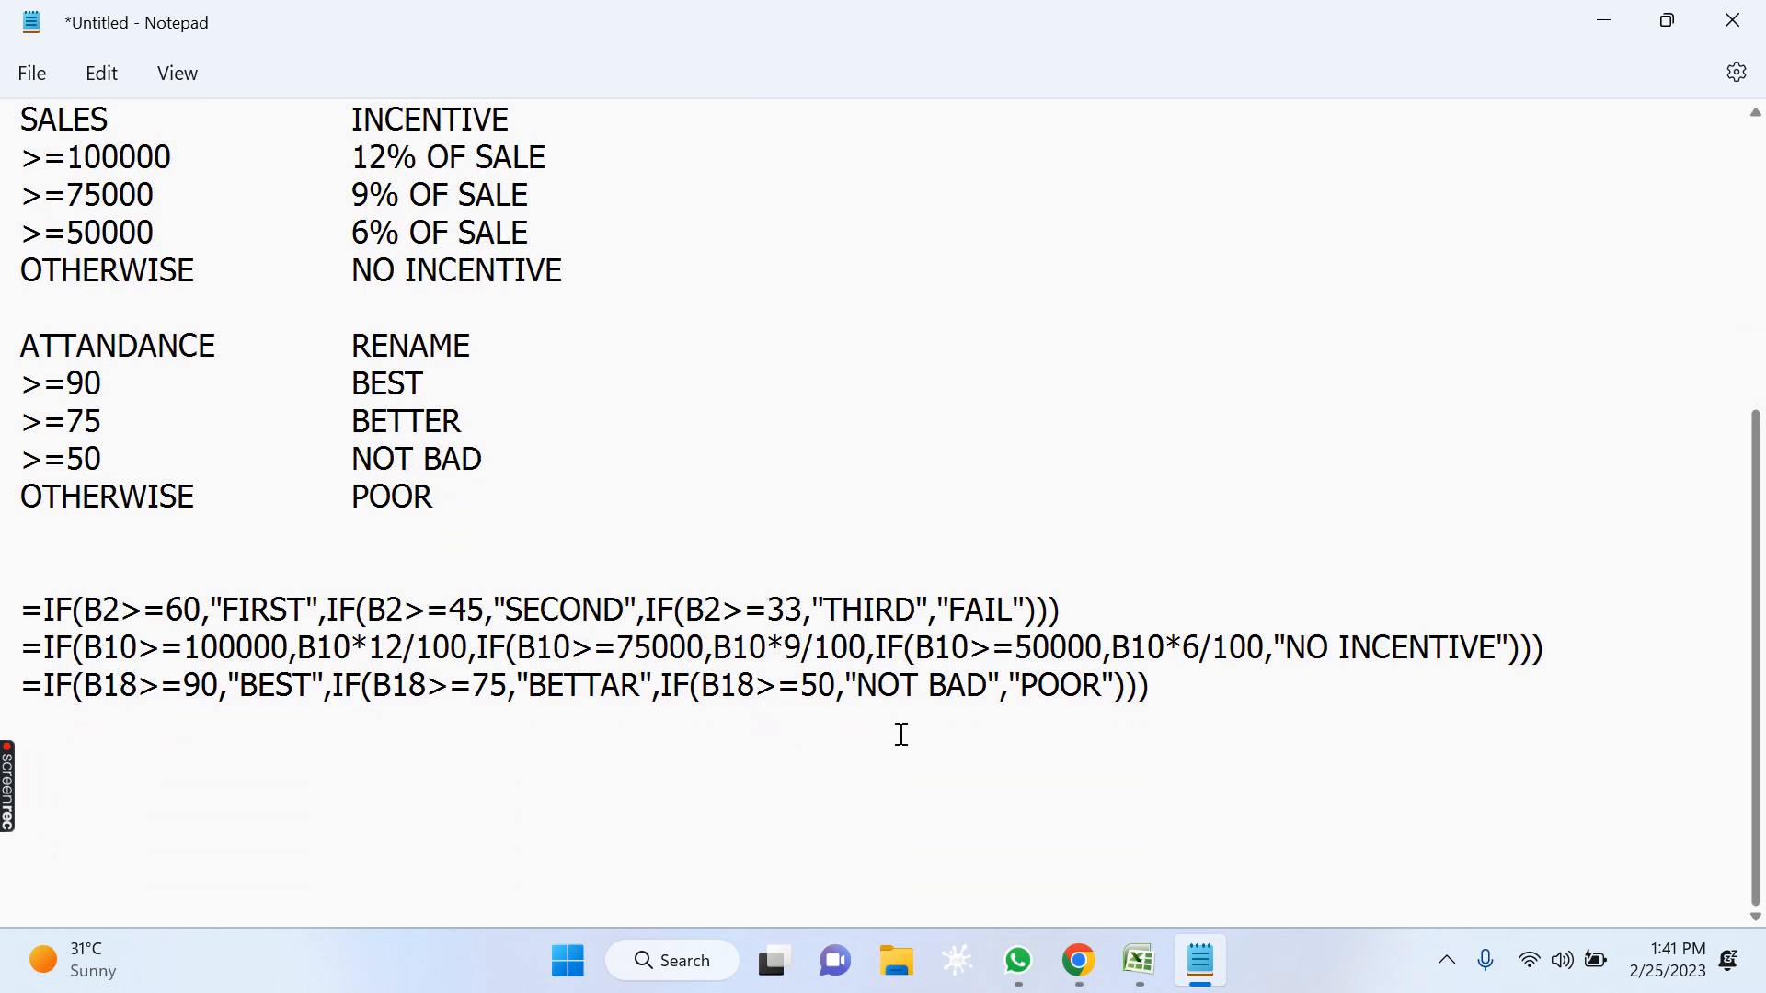
left_click(1162, 616)
key("Return")
left_click(1588, 683)
key("Return")
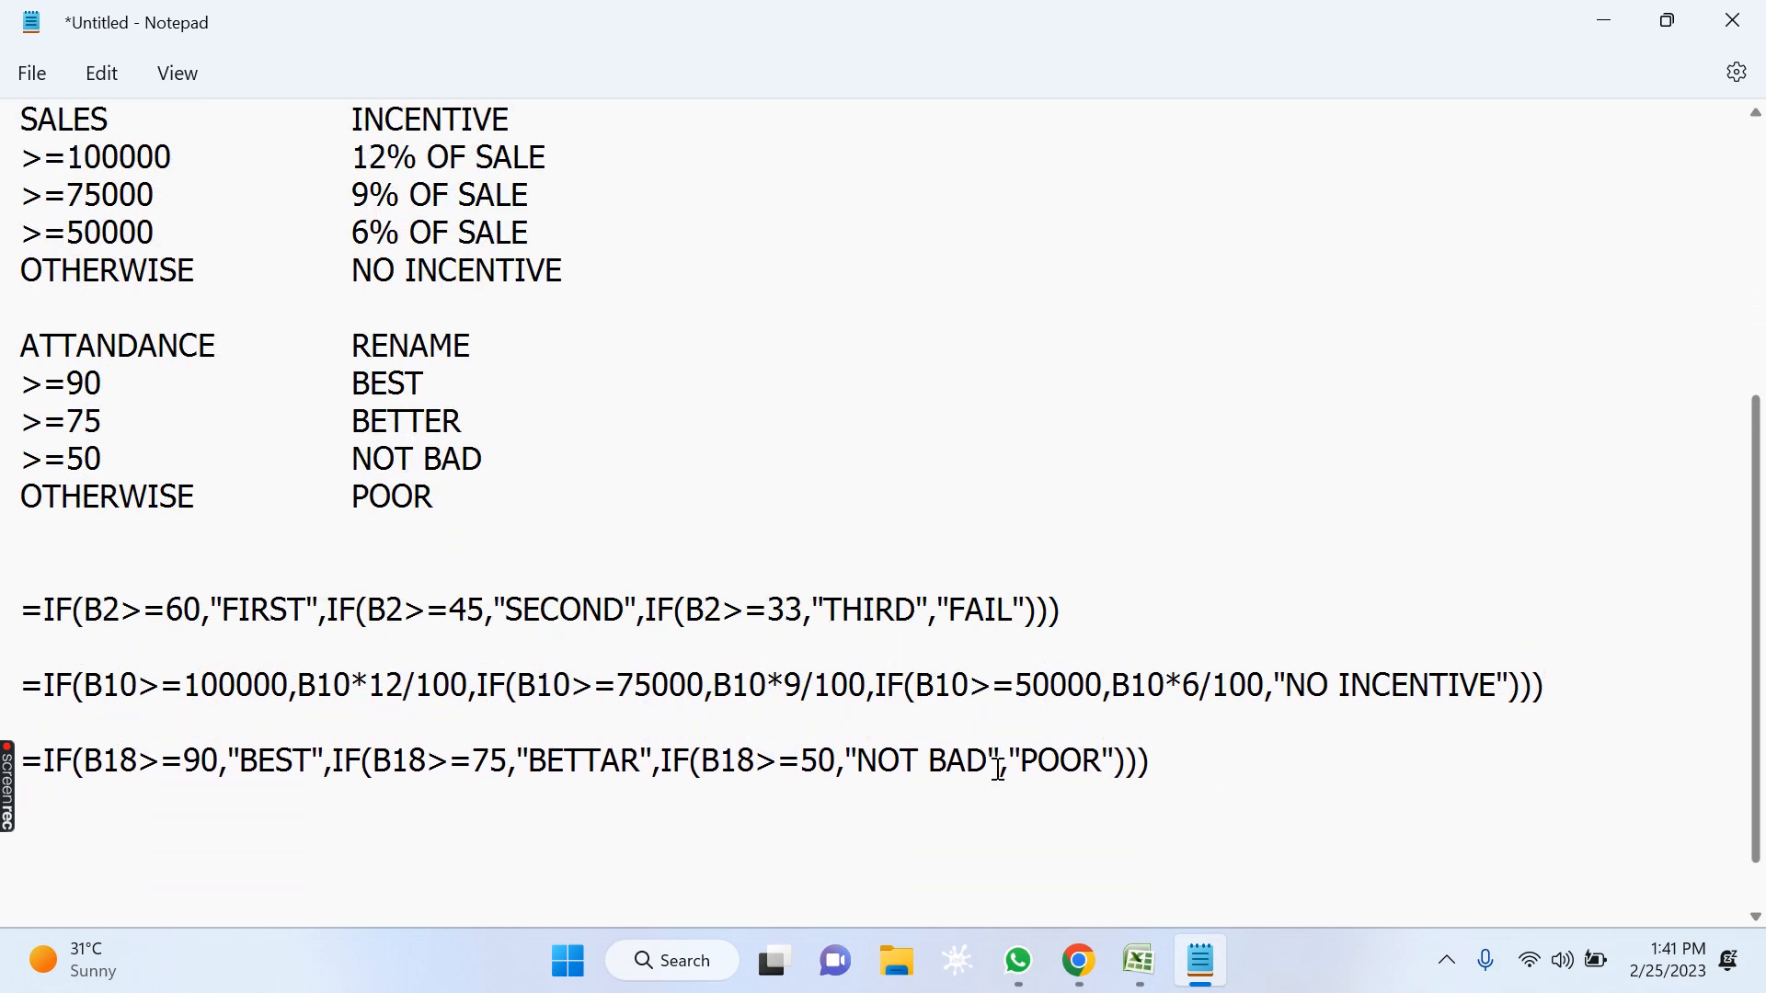
scroll(626, 840, "down", 1)
scroll(588, 810, "up", 1)
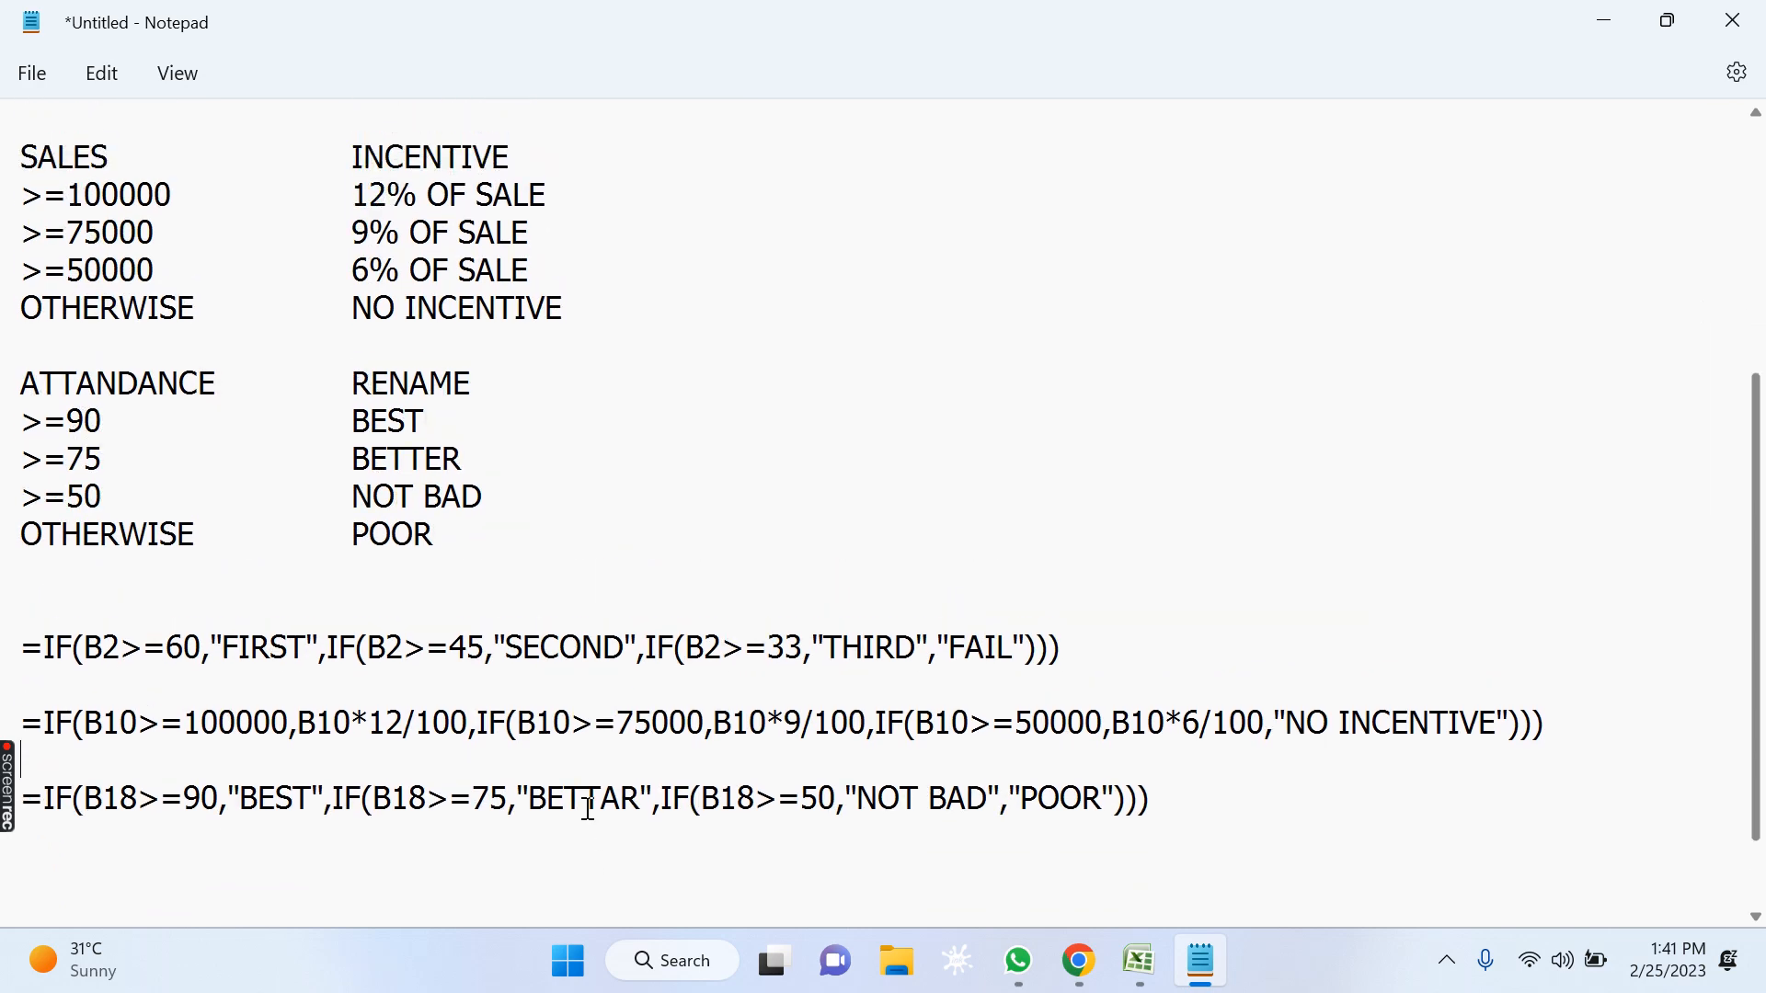